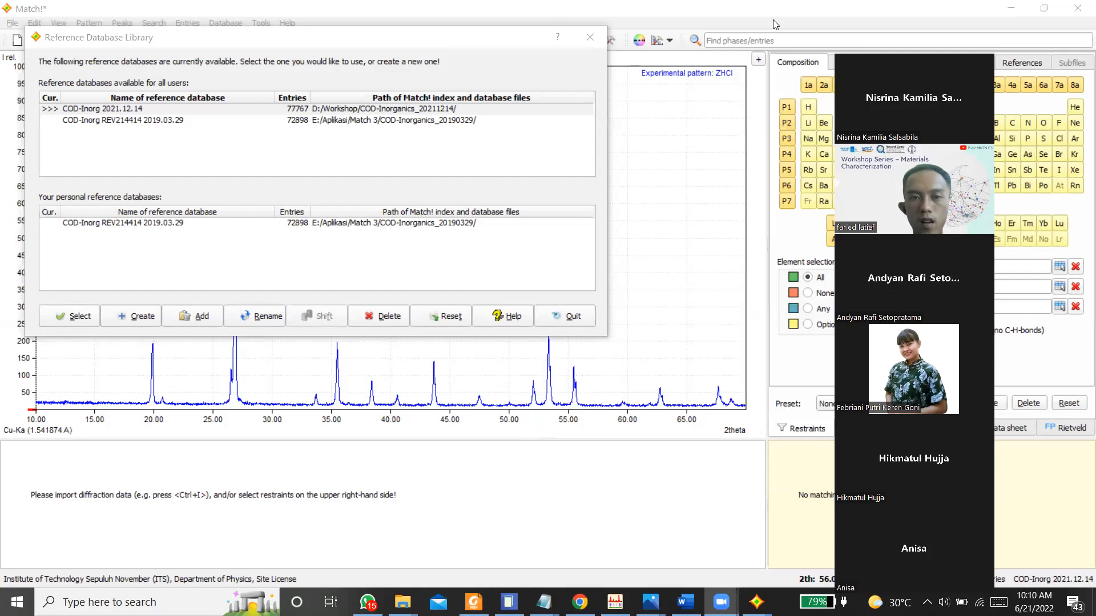
Step: Check that COD-Inorg 2021.12.14 is the current reference database, and close the Reference Database Library
click(86, 119)
click(86, 111)
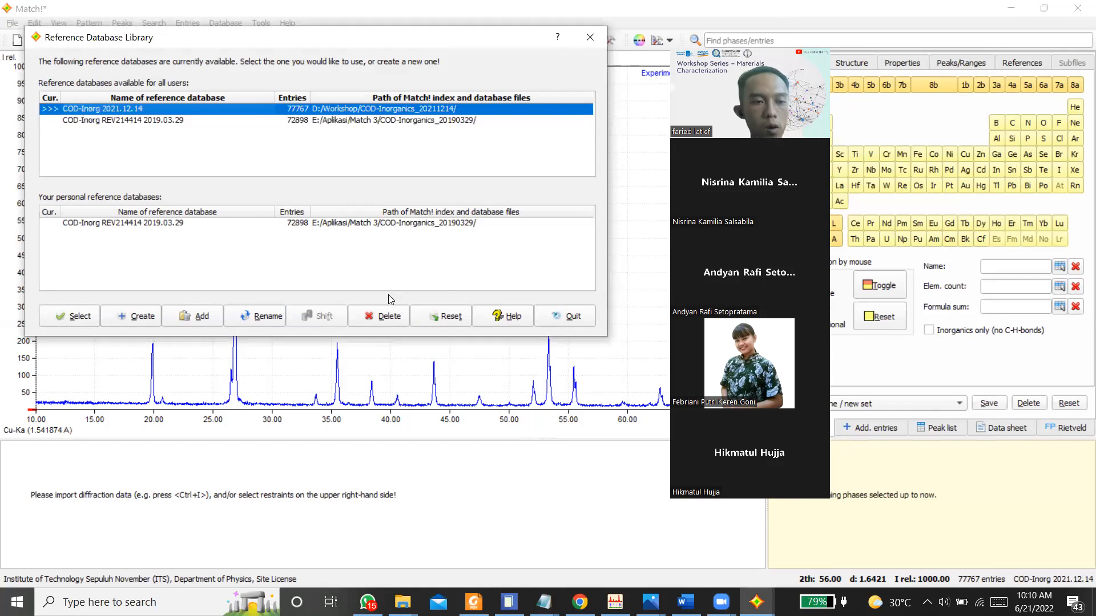
click(571, 316)
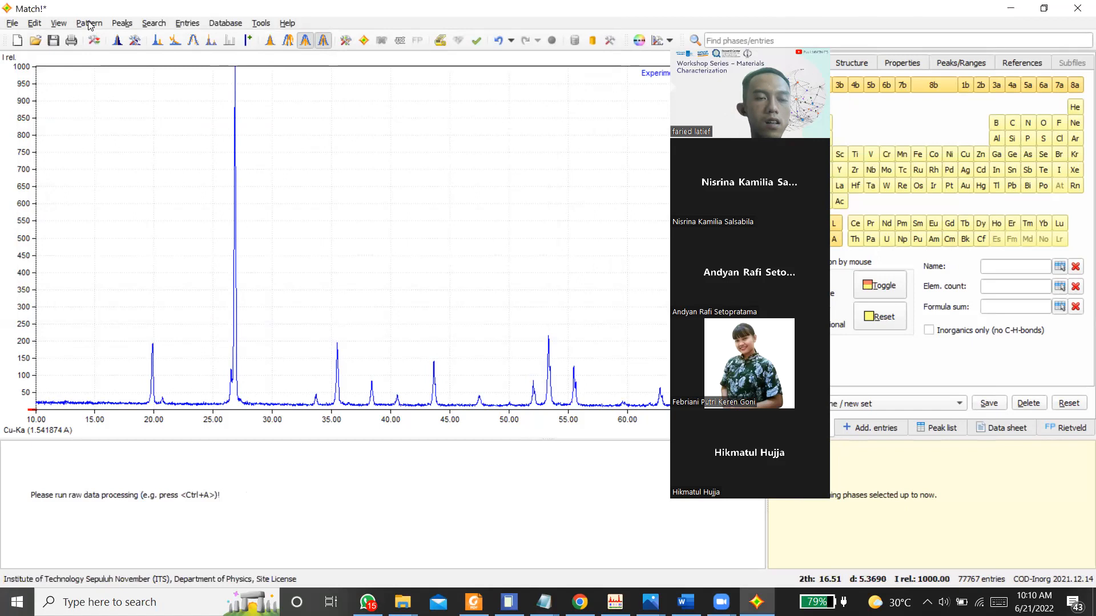
Step: Smooth the raw data of the diffraction pattern and run a profile fit on it
click(89, 24)
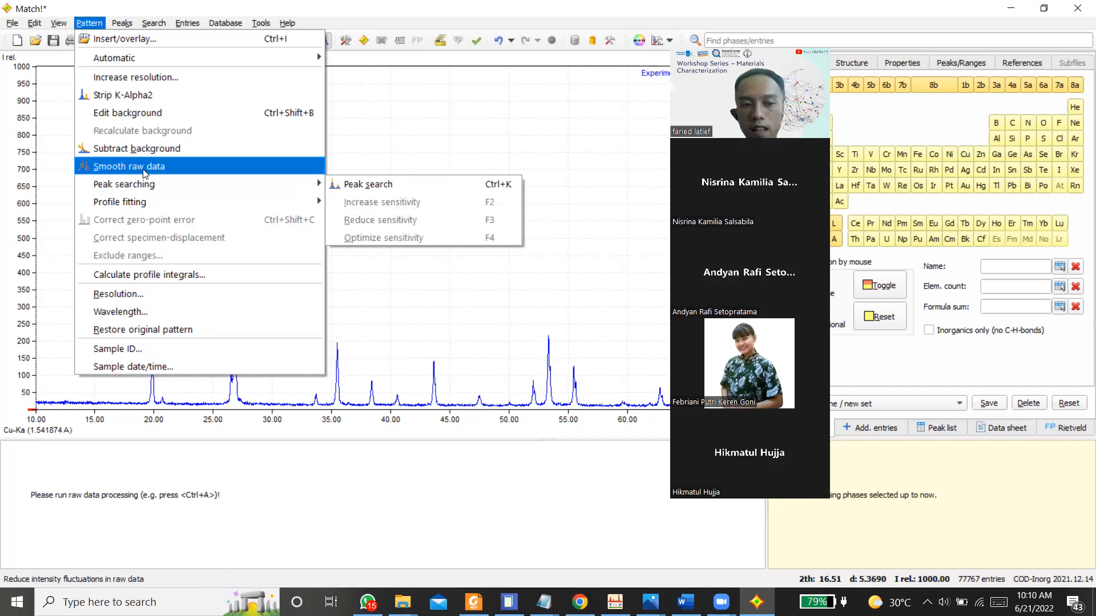
click(143, 172)
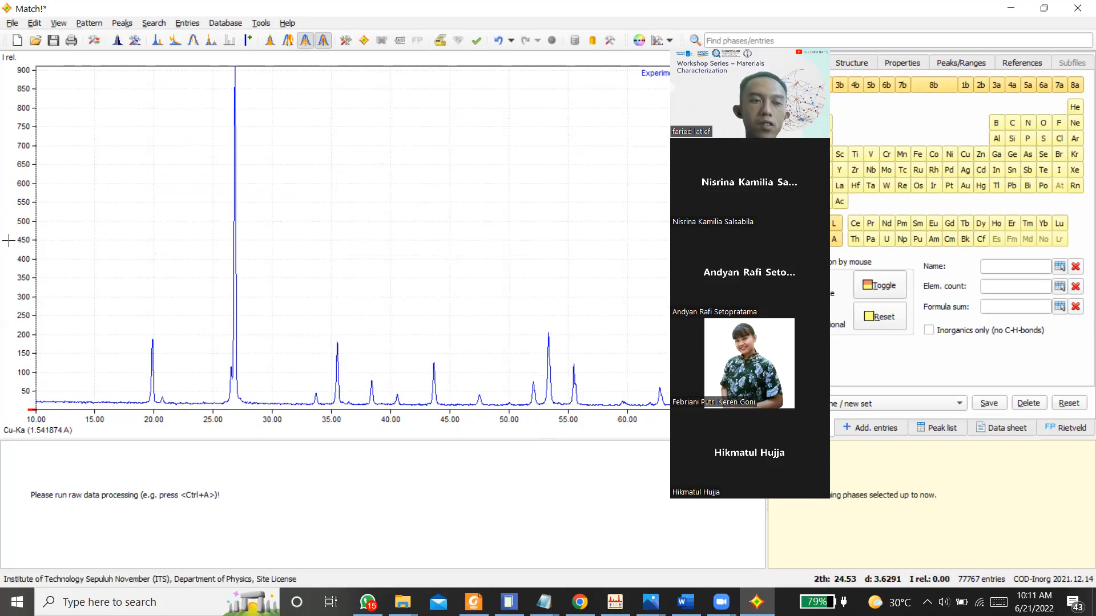
click(89, 24)
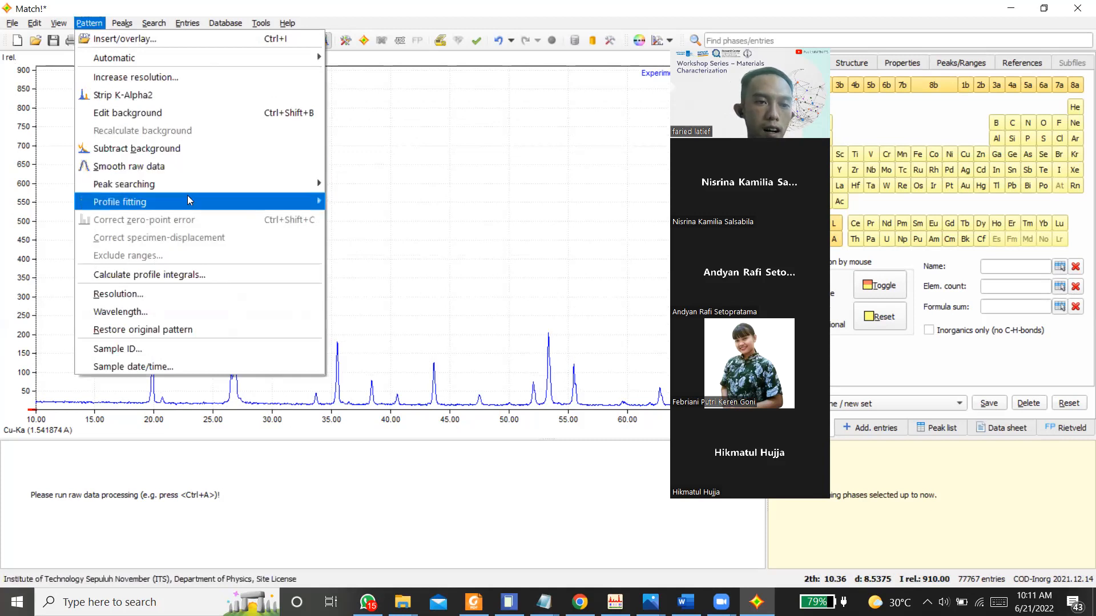
mouse_move(188, 197)
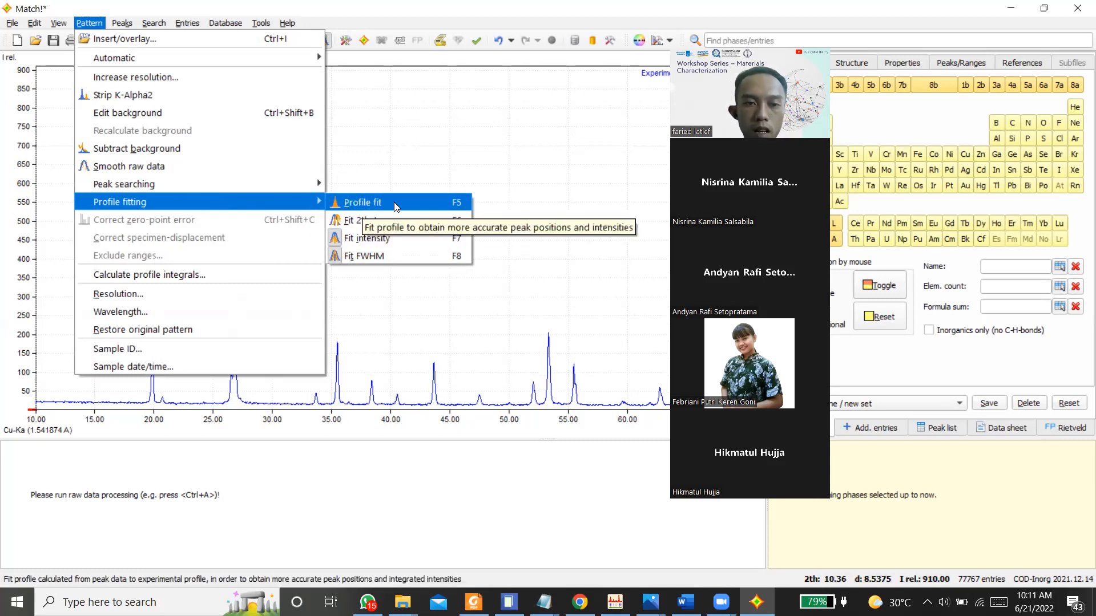
click(446, 203)
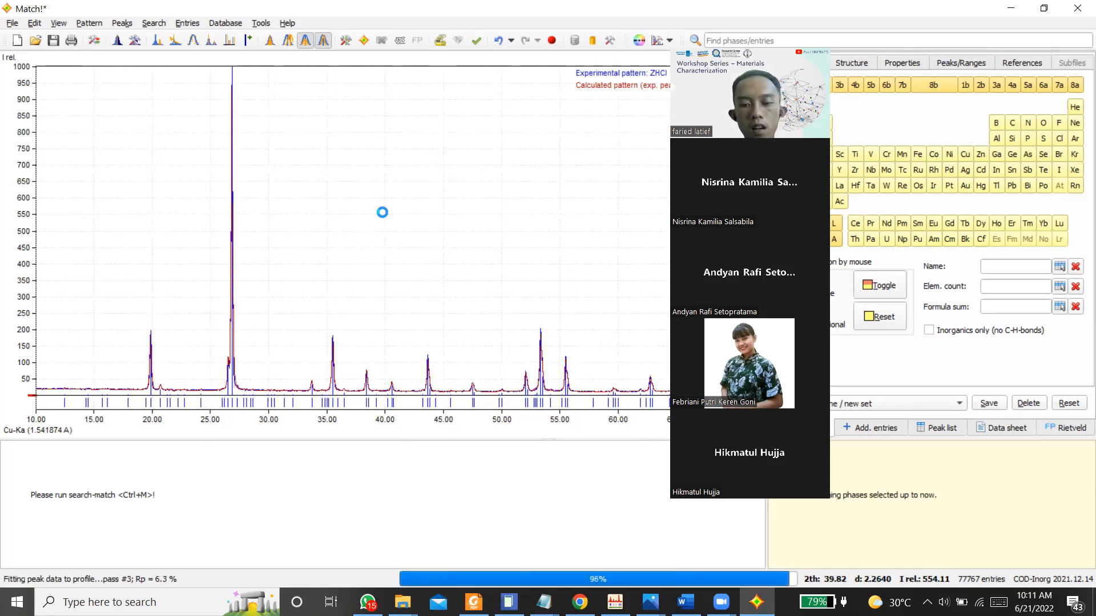
Step: Enable Fit 2theta so that peak positions are optimized during profile fitting
click(90, 23)
mouse_move(247, 201)
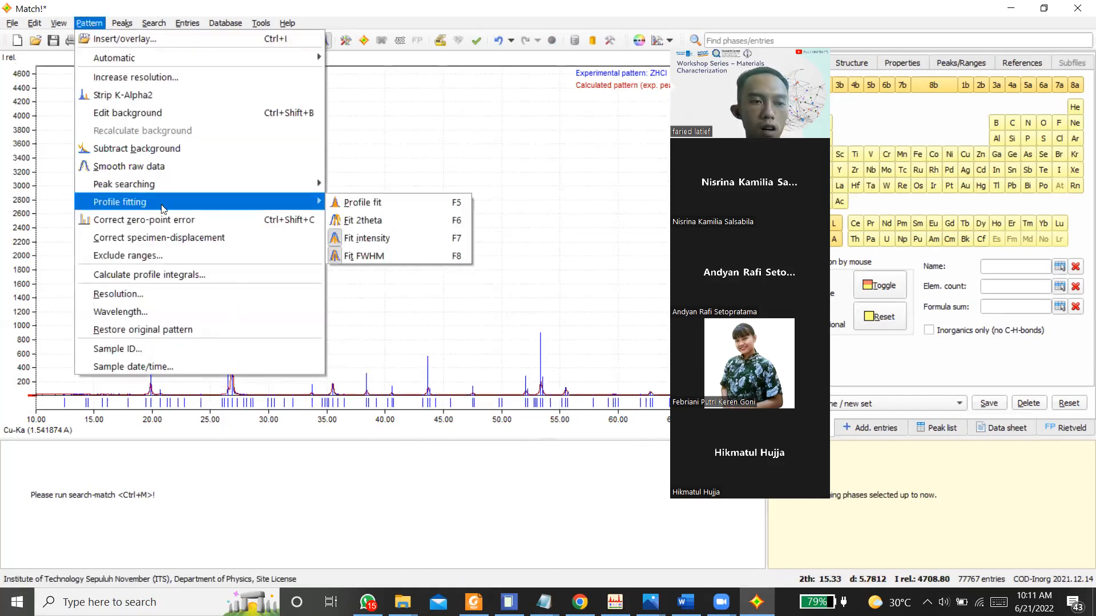
click(363, 221)
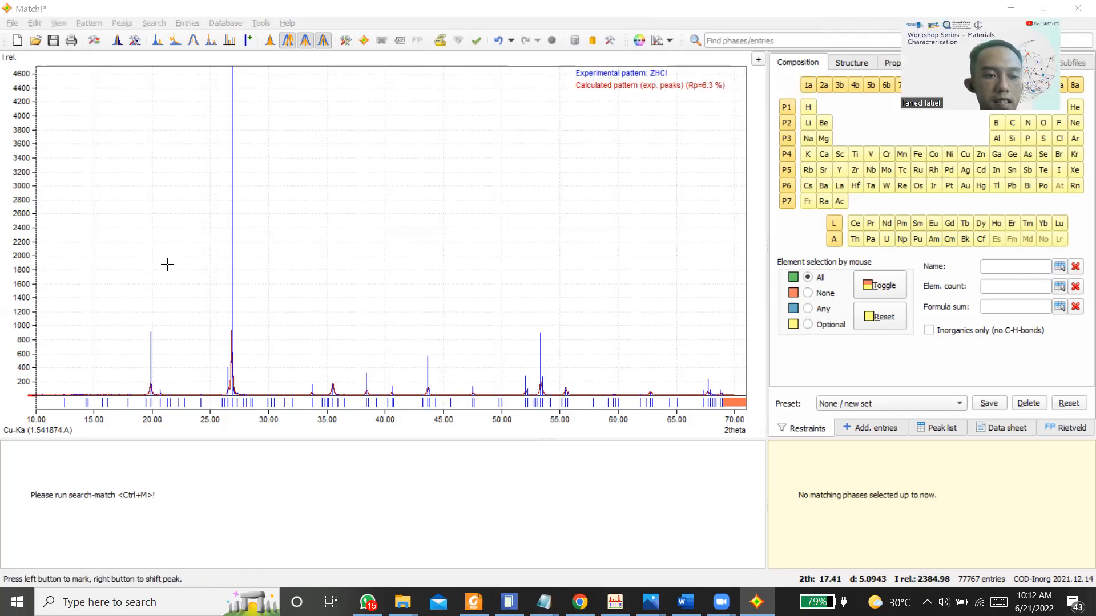
Step: Add a peak at the maximum near 19.88° 2theta in the diffraction pattern
scroll(78, 310, up, 5)
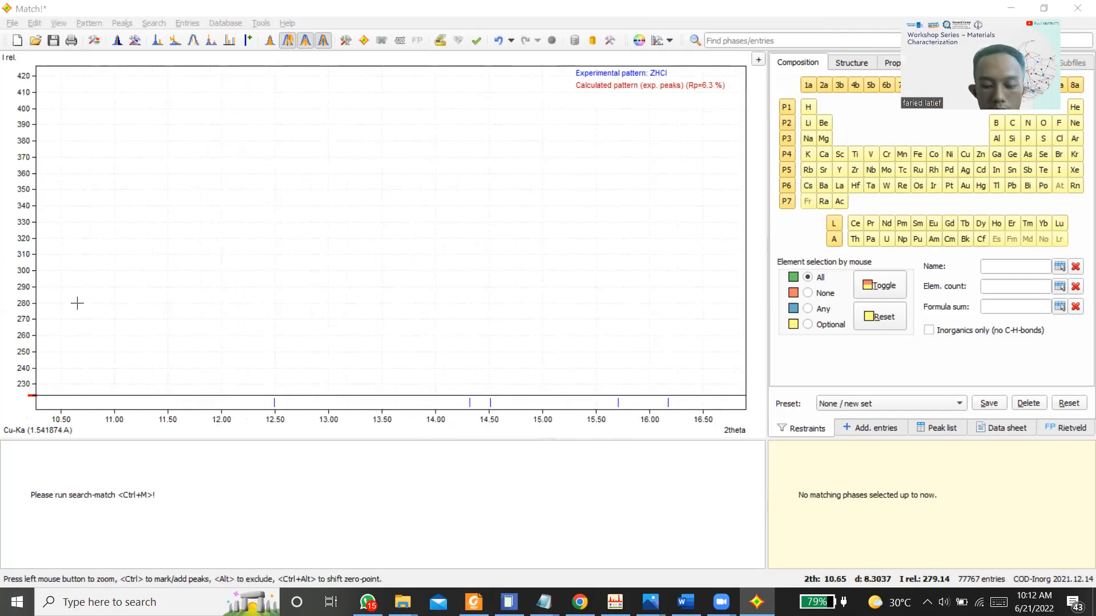
right_click(77, 303)
click(114, 45)
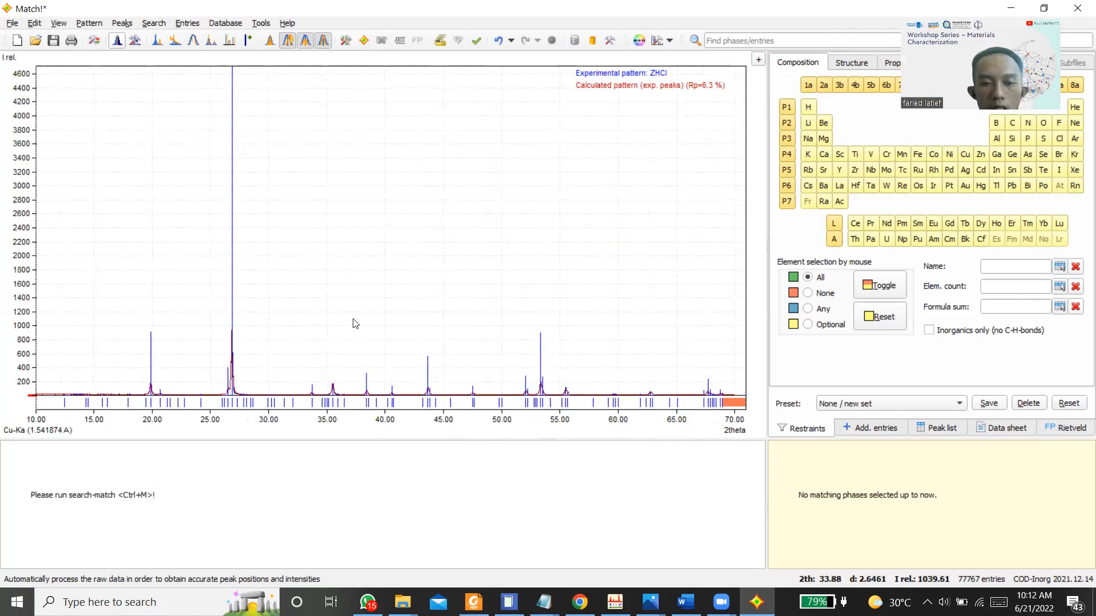
drag(138, 313, 184, 432)
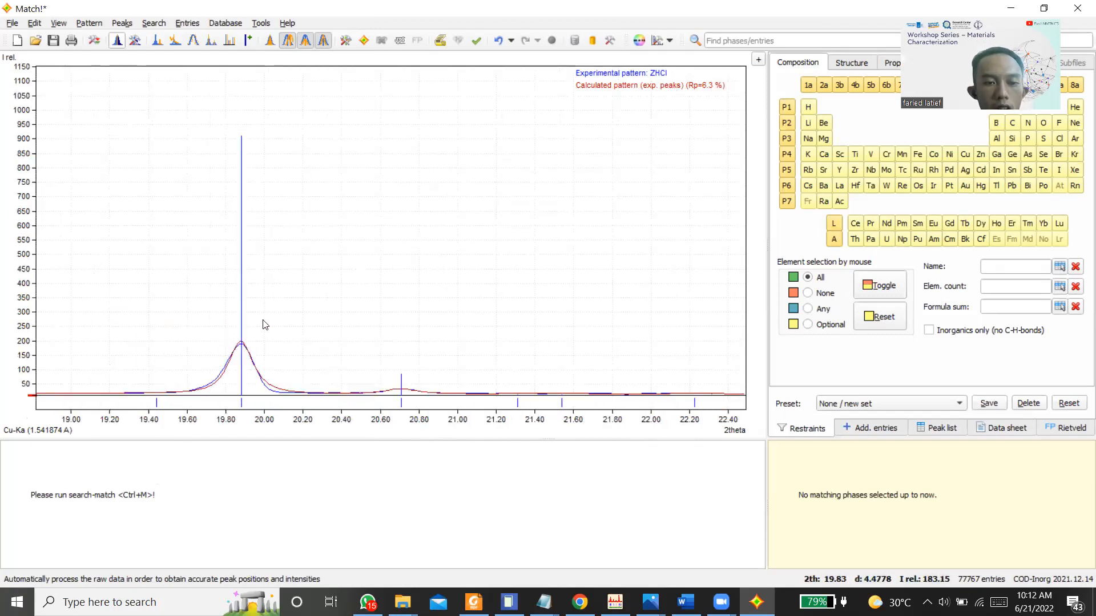
click(333, 310)
mouse_move(332, 309)
mouse_down()
mouse_move(257, 293)
mouse_move(332, 283)
mouse_move(271, 283)
mouse_move(338, 294)
mouse_move(216, 299)
mouse_move(280, 302)
mouse_move(241, 308)
mouse_up()
click(242, 341)
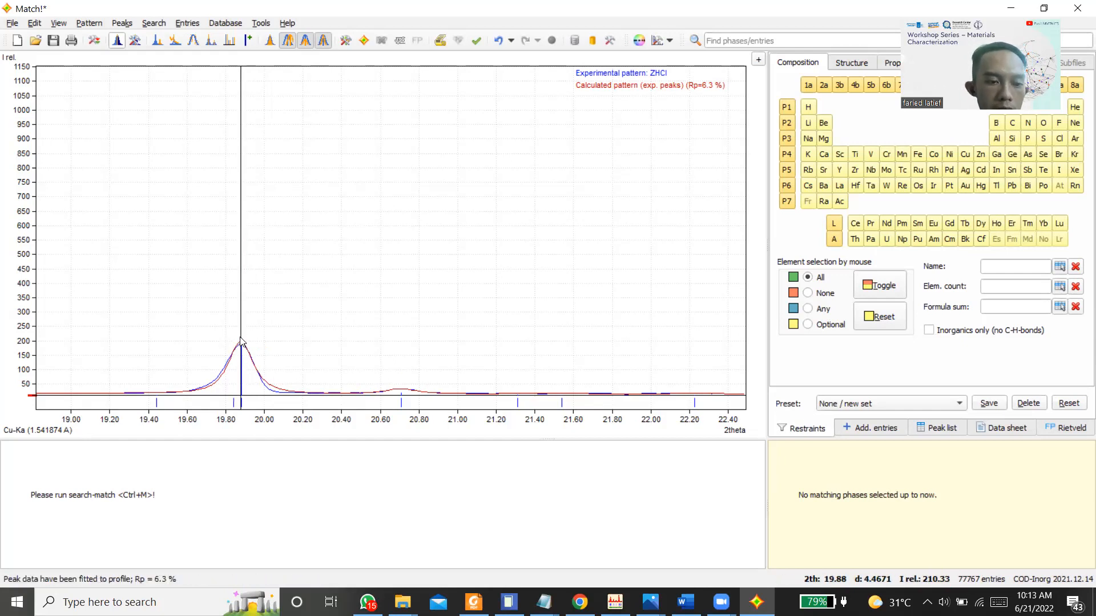
Step: Add peaks on the small shoulder near 26.5° and on the main maximum at about 26.84° 2theta
right_click(490, 238)
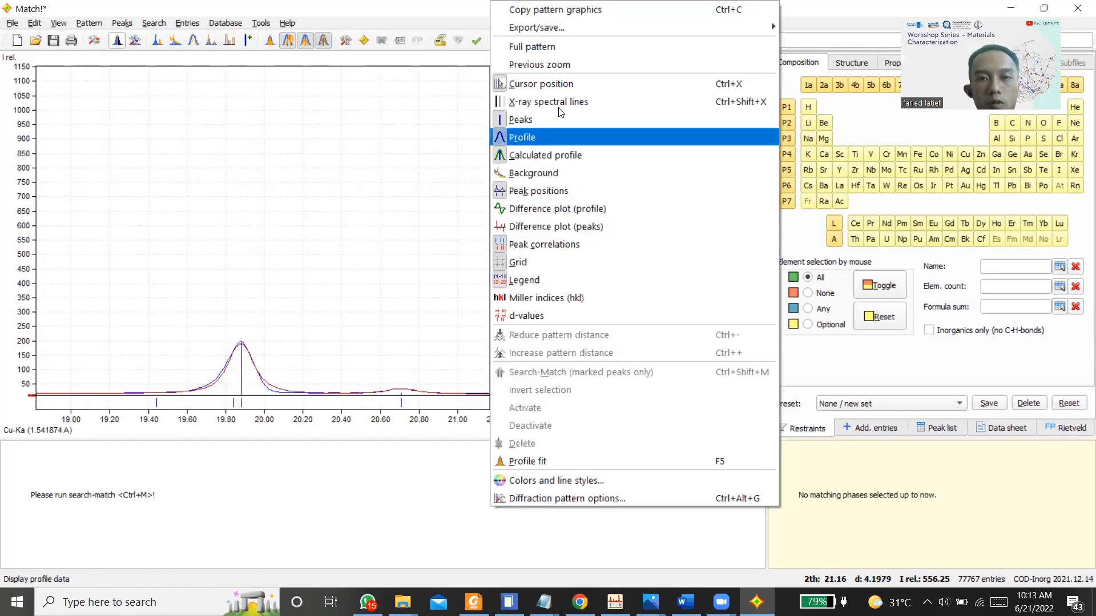
click(539, 46)
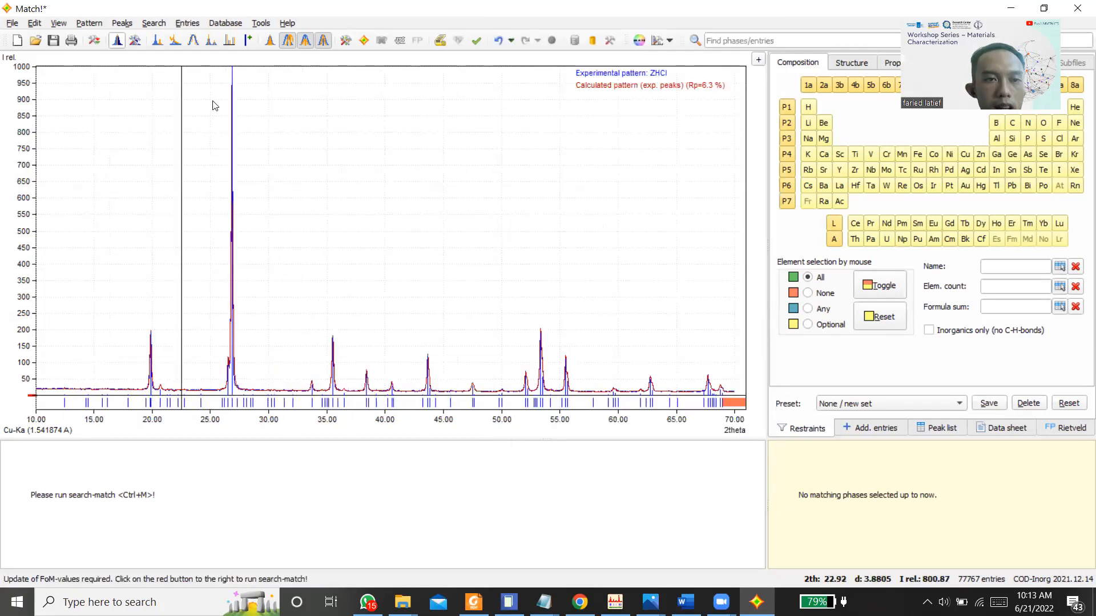
drag(217, 240, 277, 436)
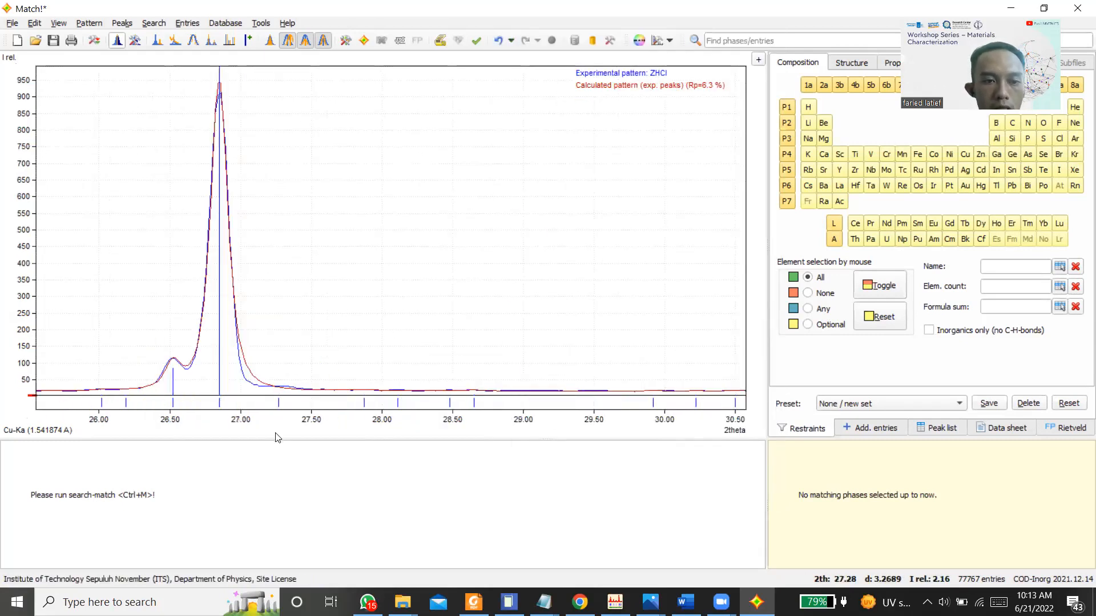
ctrl+click(175, 367)
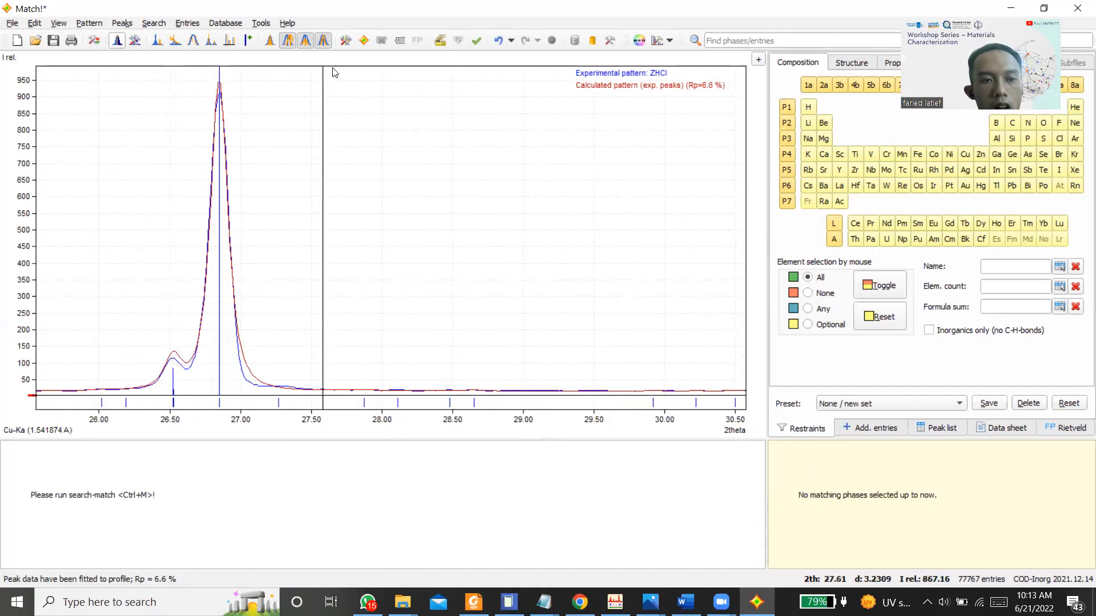
ctrl+click(219, 80)
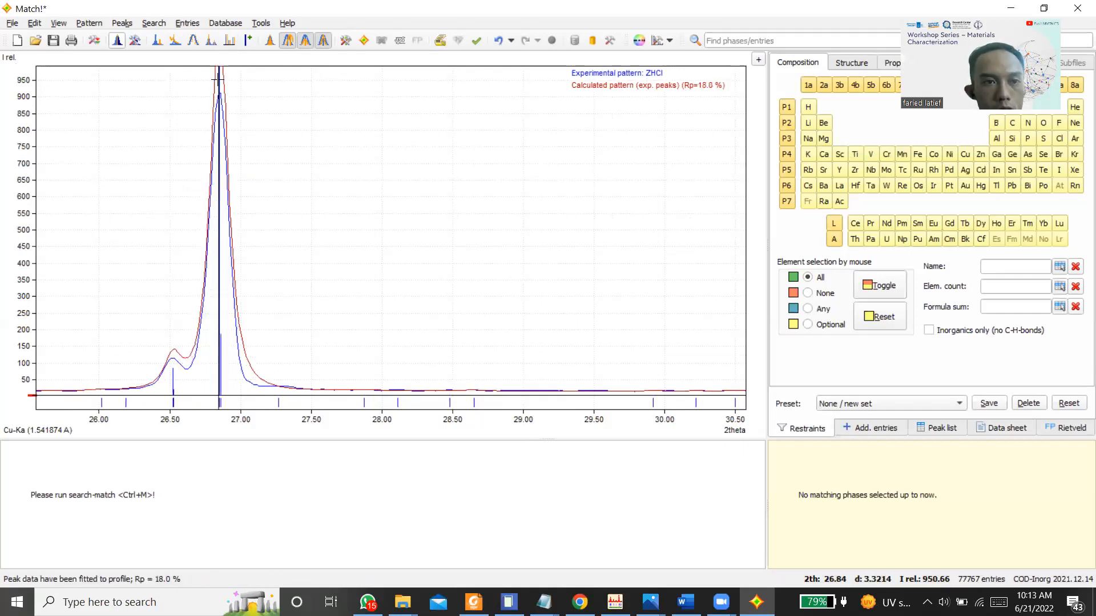
Step: Add peaks at the maxima near 33.69° and 35.48° 2theta
right_click(427, 179)
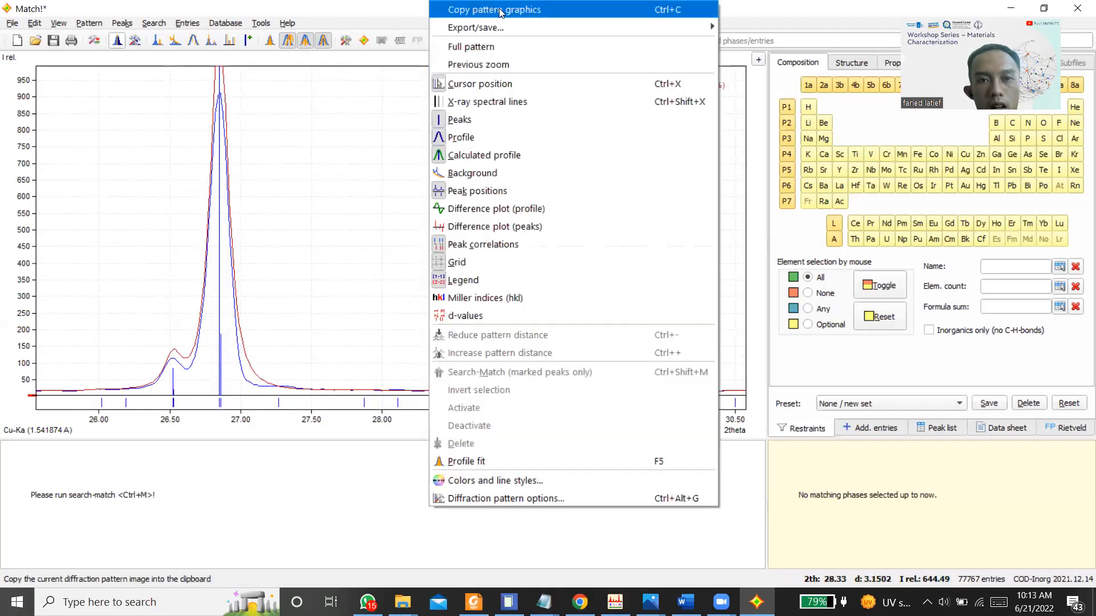
click(492, 45)
drag(302, 314, 372, 394)
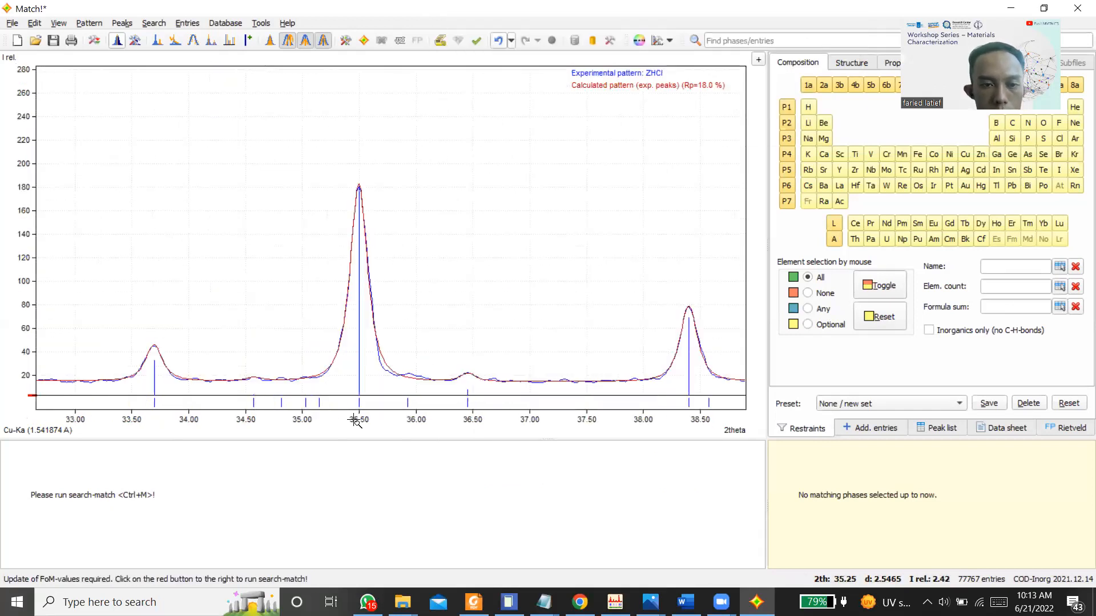
ctrl+click(153, 347)
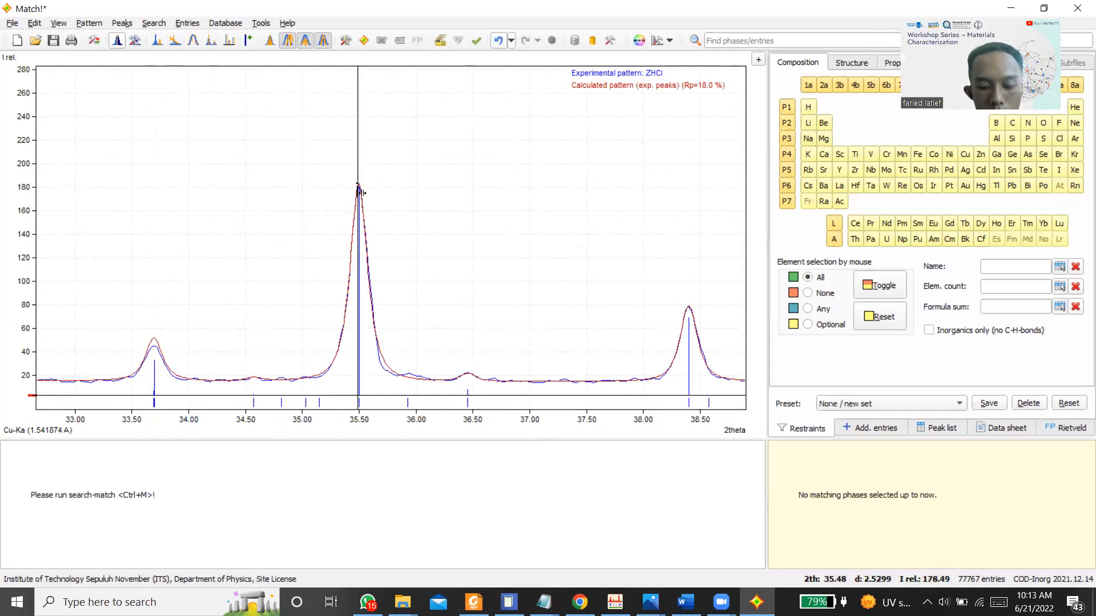
ctrl+click(358, 188)
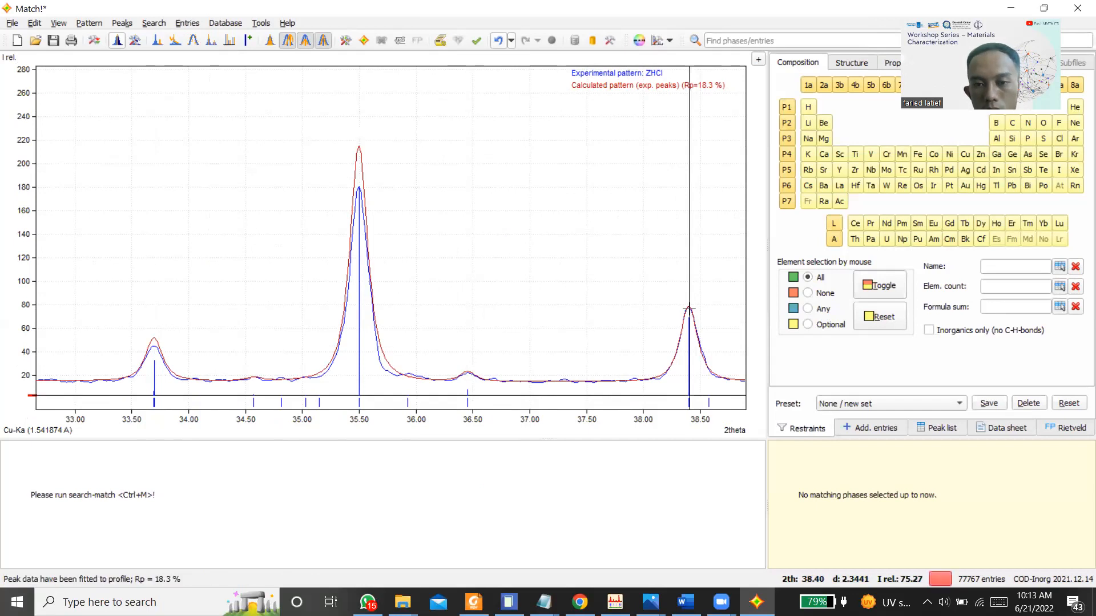
Step: Add a peak at the maximum near 47.49° 2theta
right_click(621, 173)
click(666, 48)
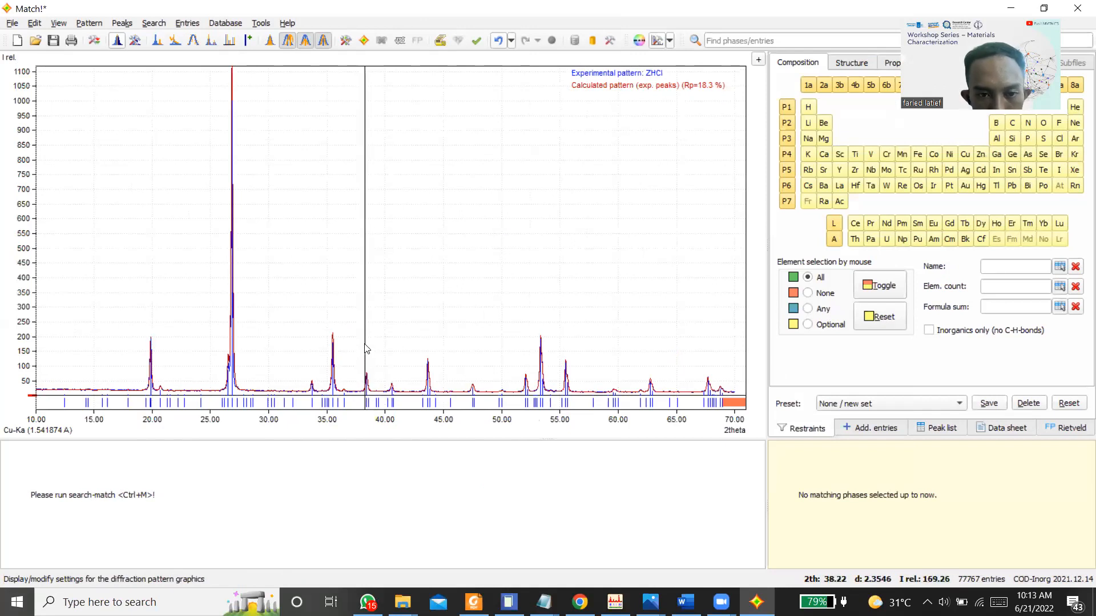
drag(361, 342, 484, 410)
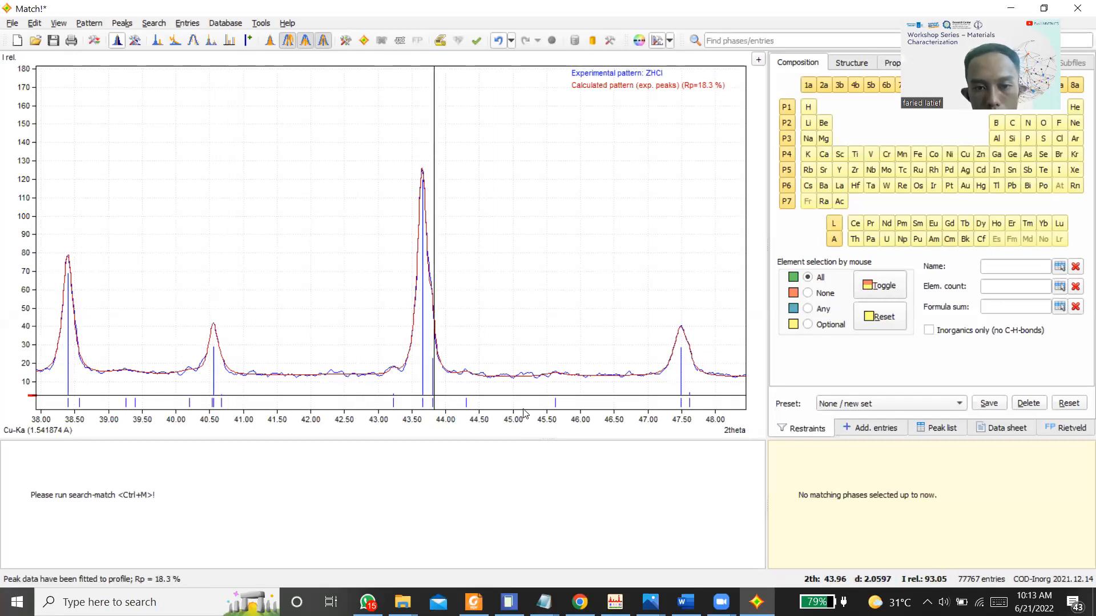
click(680, 333)
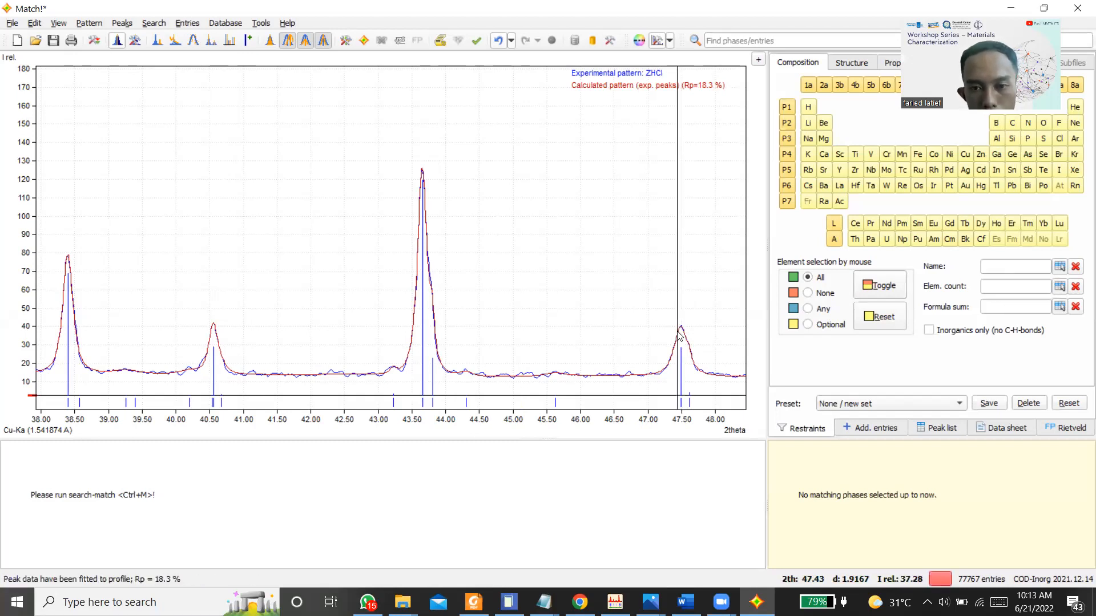
Step: Add peaks at the two maxima near 53.33° and 55.47° 2theta and on the shoulder beside each
right_click(697, 86)
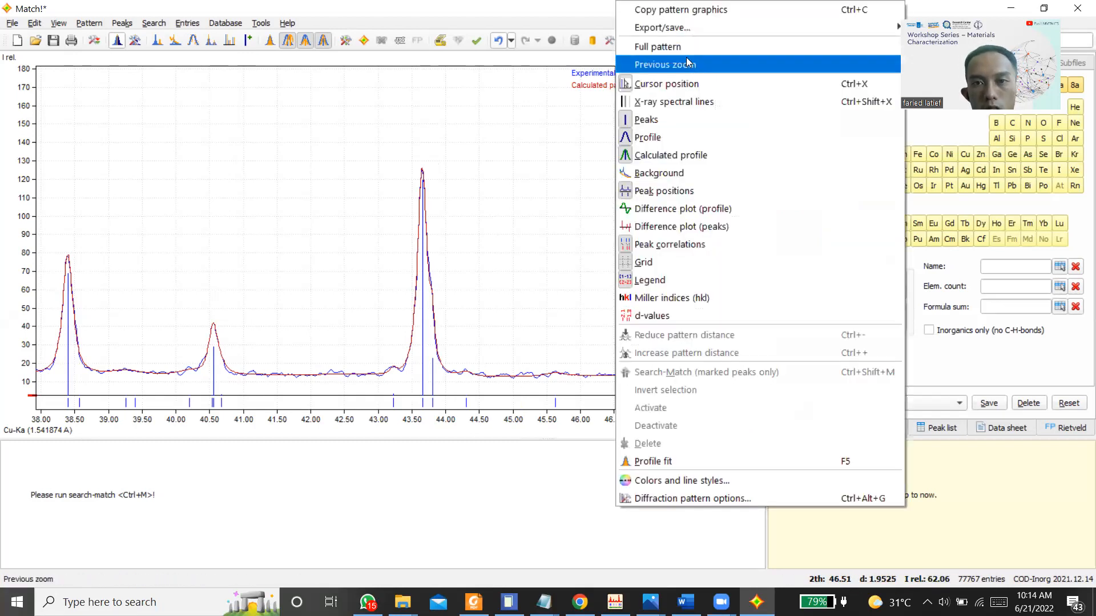
click(674, 44)
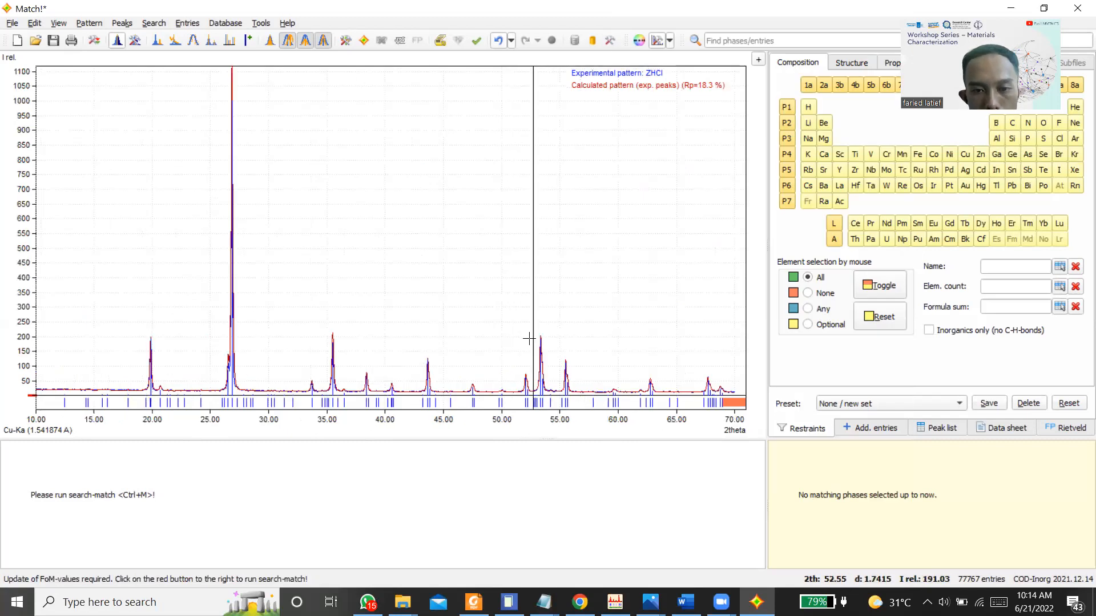
drag(532, 332, 593, 389)
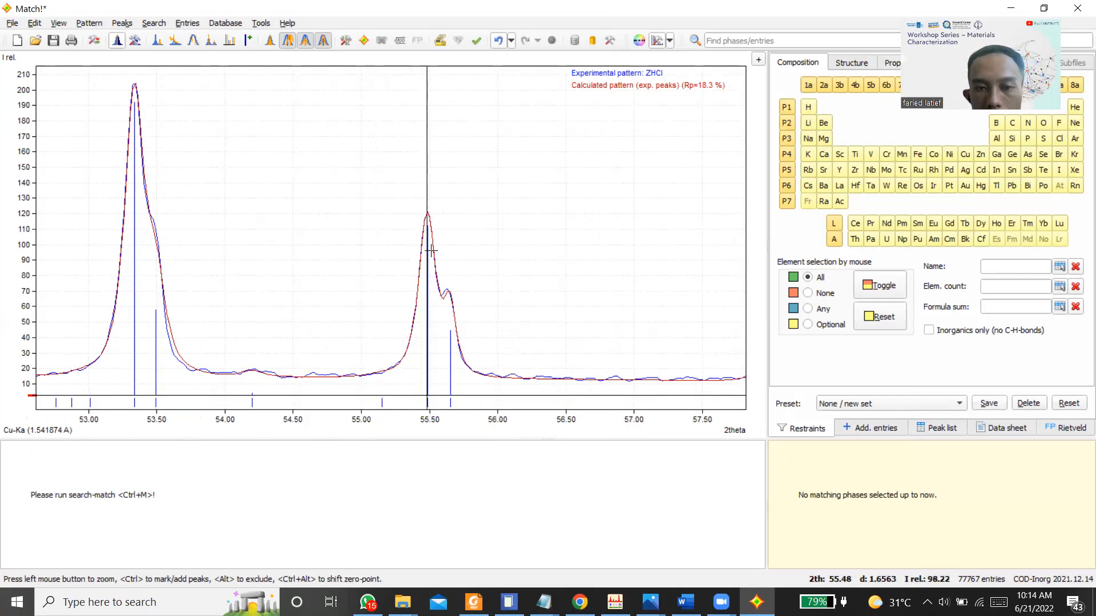
click(135, 97)
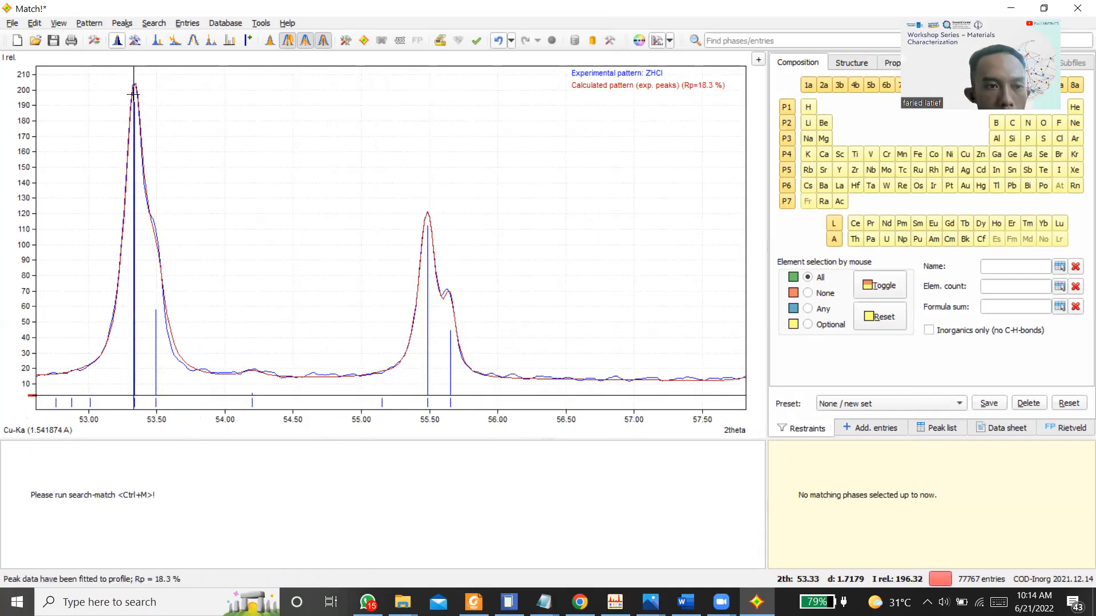
click(154, 229)
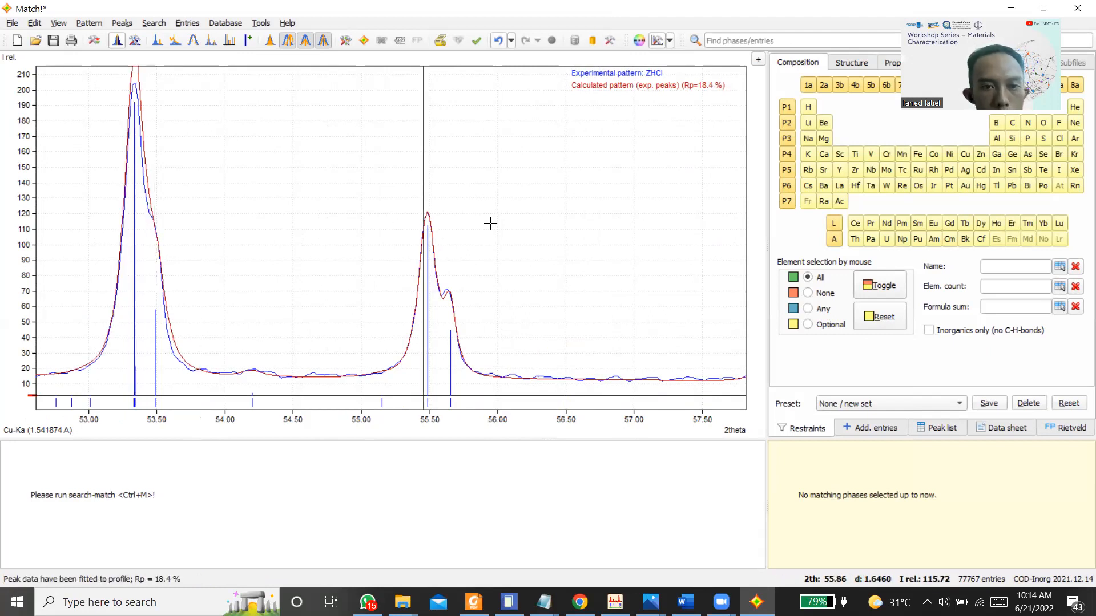
click(426, 217)
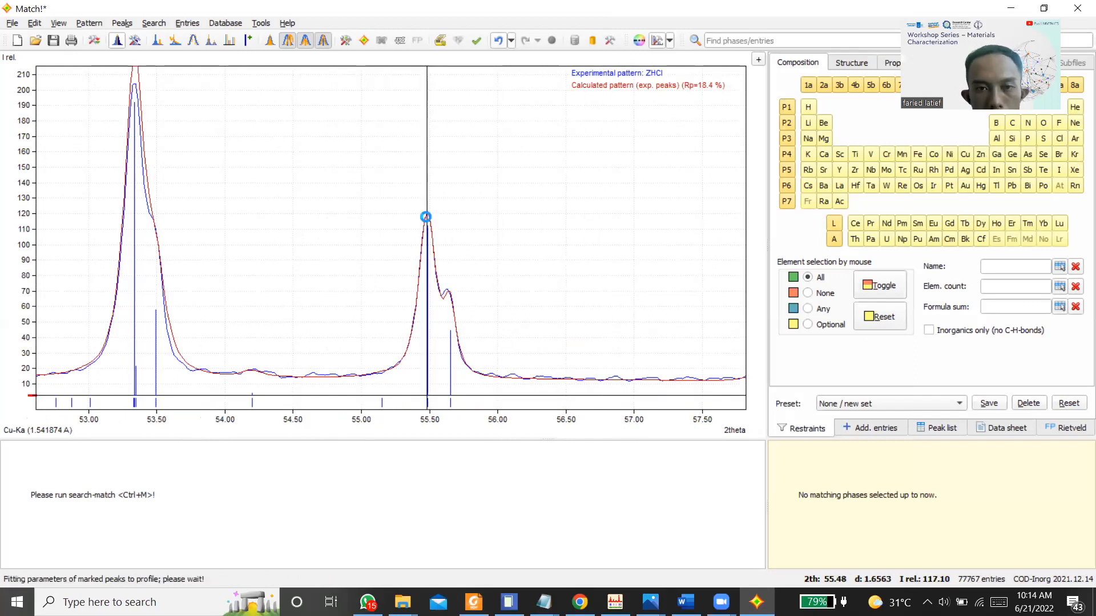
click(447, 294)
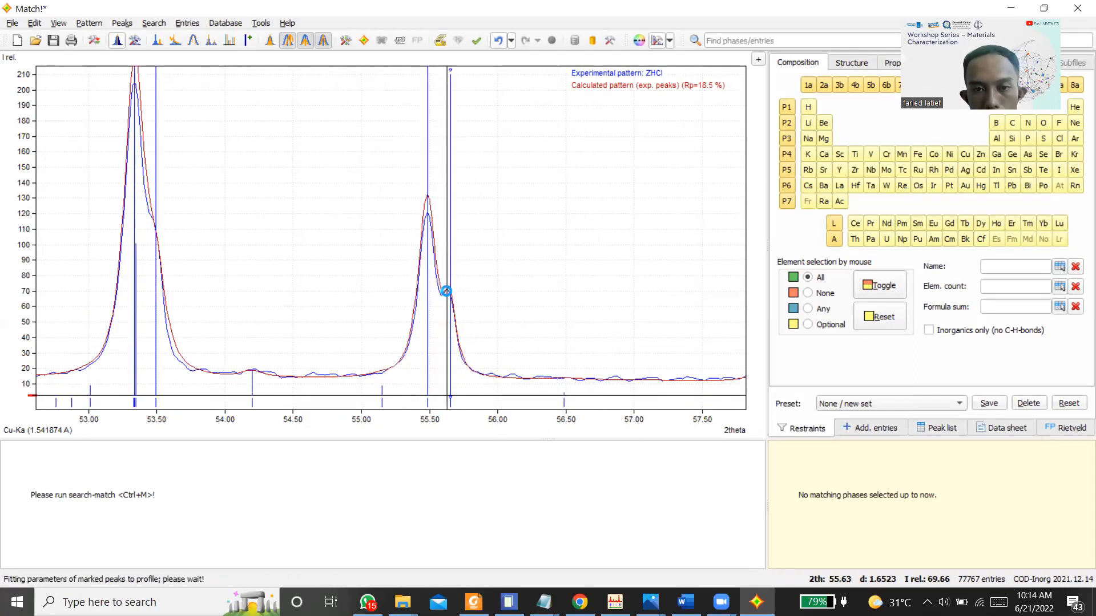
Step: Add peaks at the maxima near 59.6°, 61.91° and 62.74° and on the shoulder near 62.94° 2theta
right_click(567, 244)
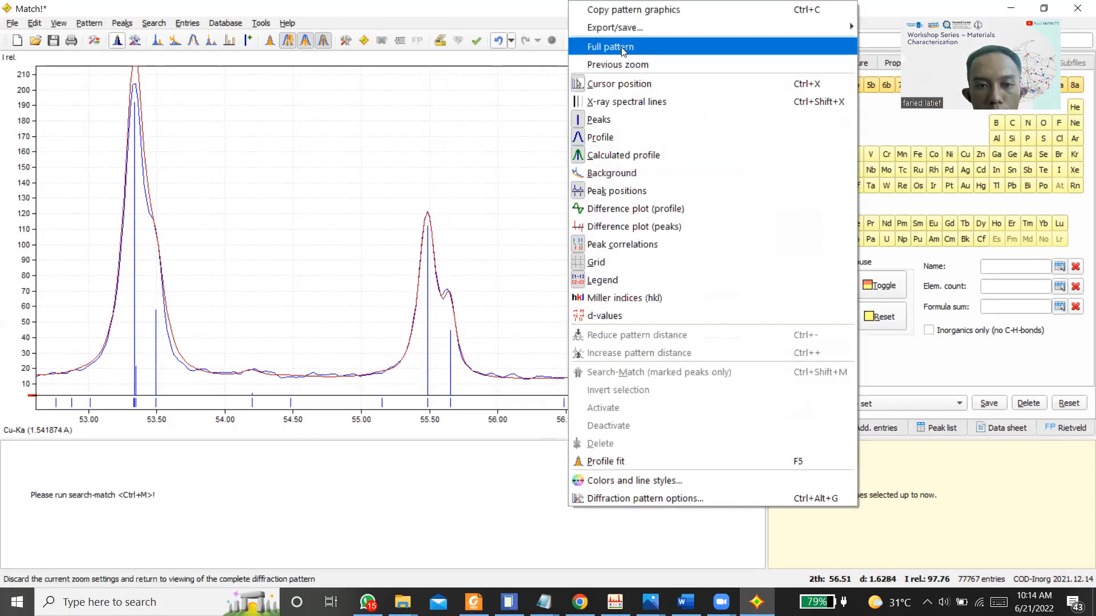
click(623, 49)
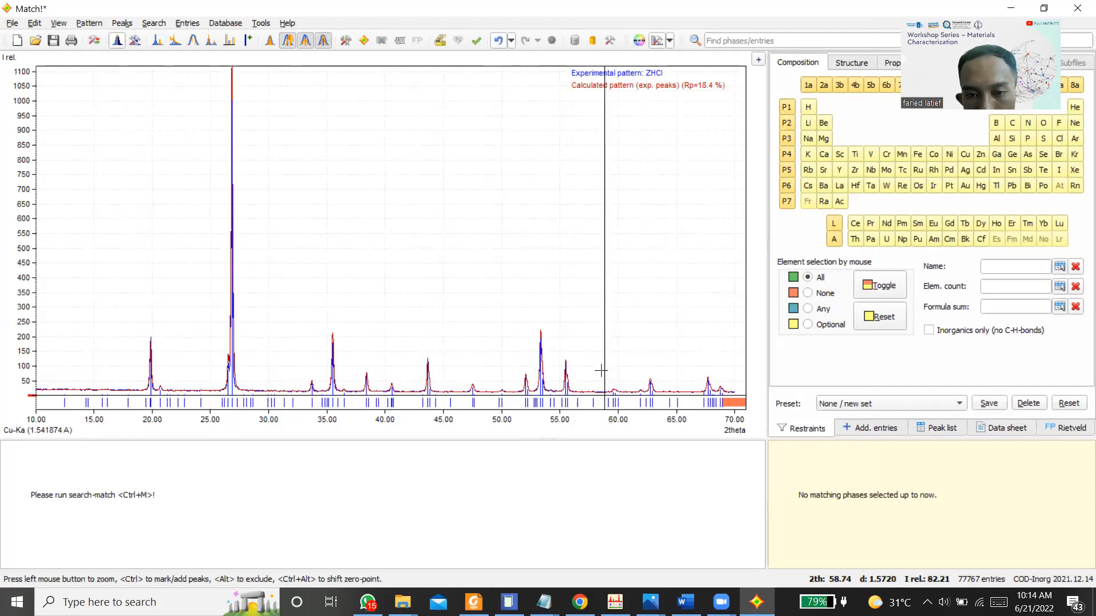
drag(601, 372, 745, 411)
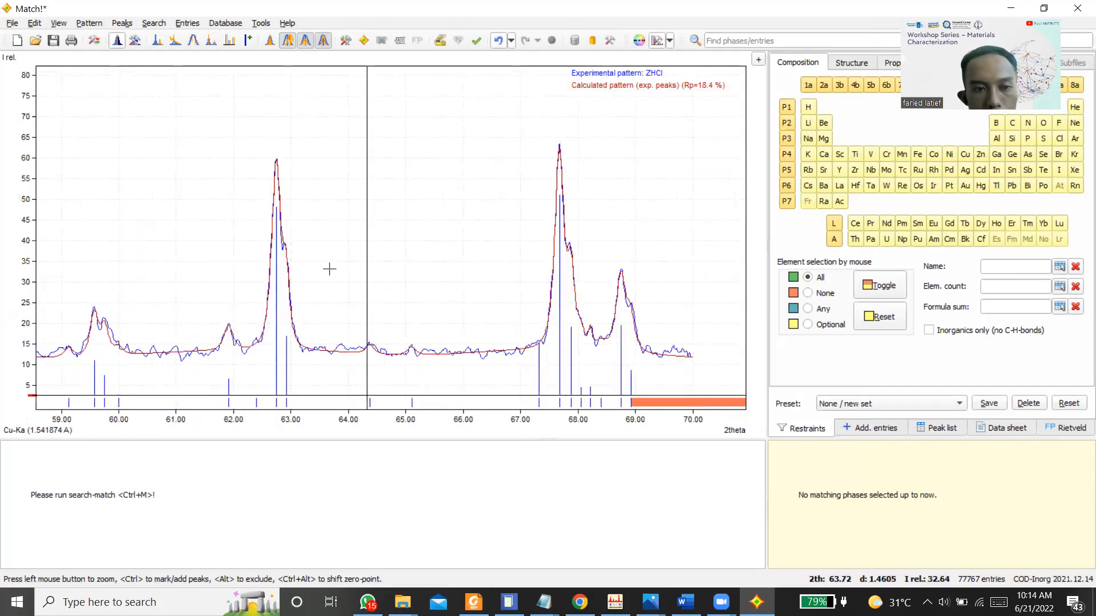
ctrl+click(95, 313)
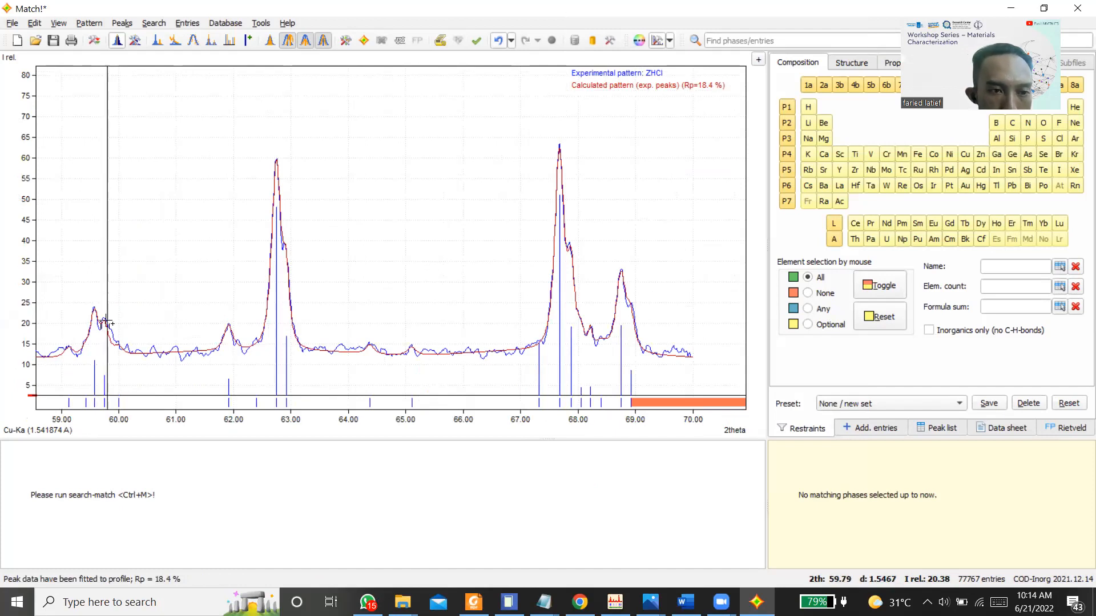
ctrl+click(228, 328)
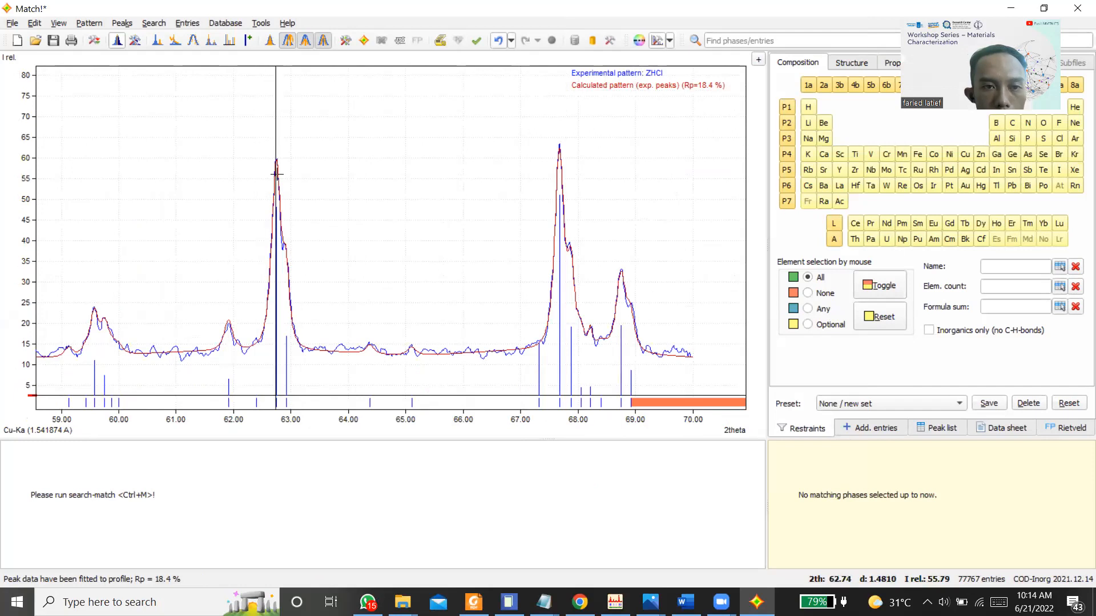
ctrl+click(276, 227)
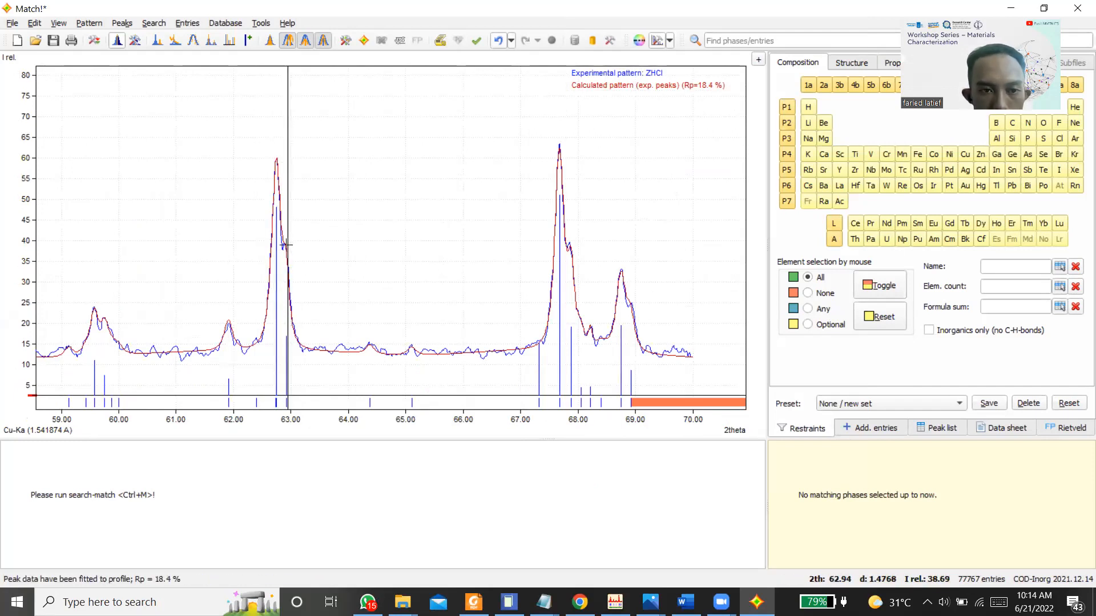
ctrl+click(284, 246)
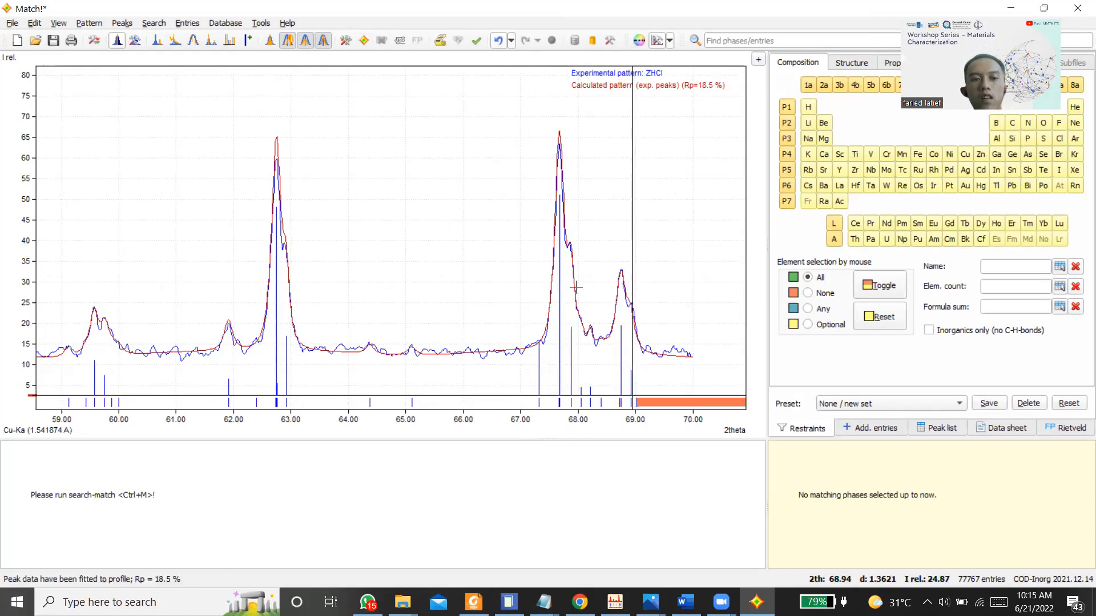
Step: Return to the full pattern view and run the search-match phase identification
right_click(401, 184)
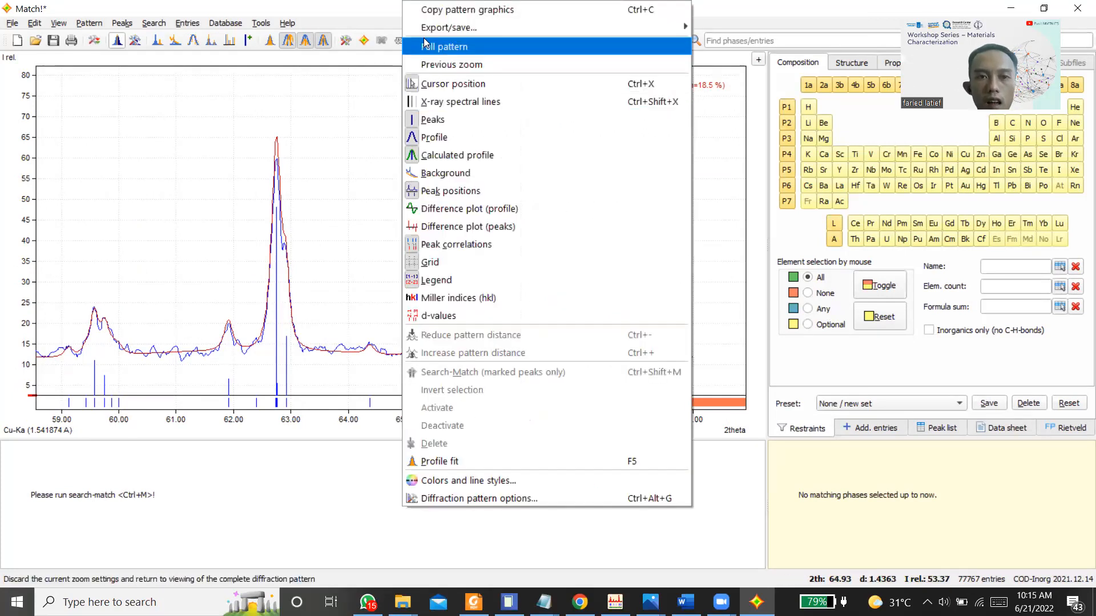
click(425, 46)
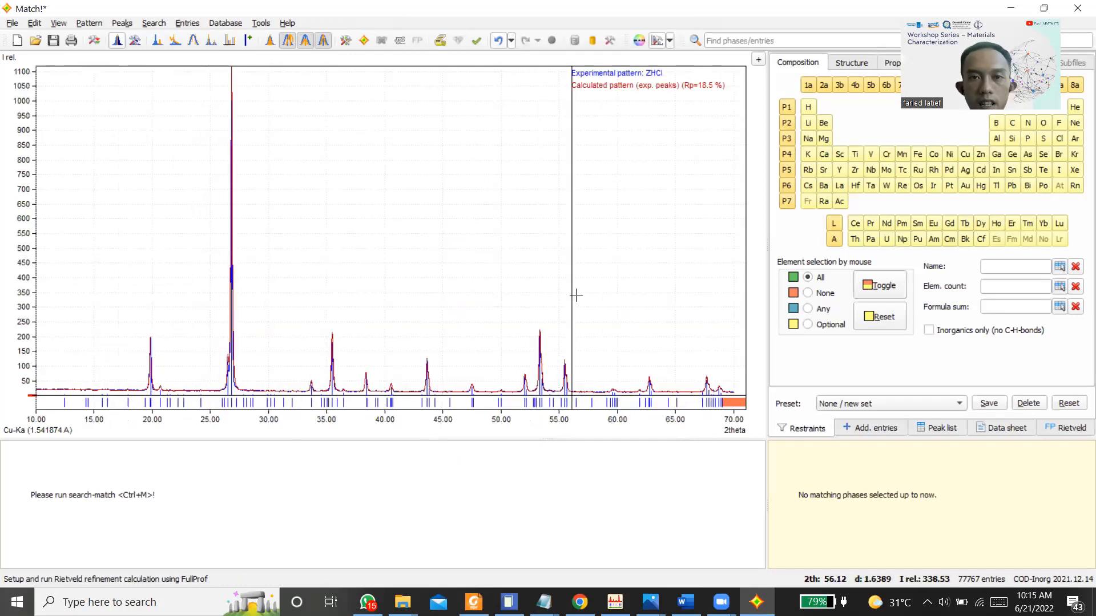
click(364, 41)
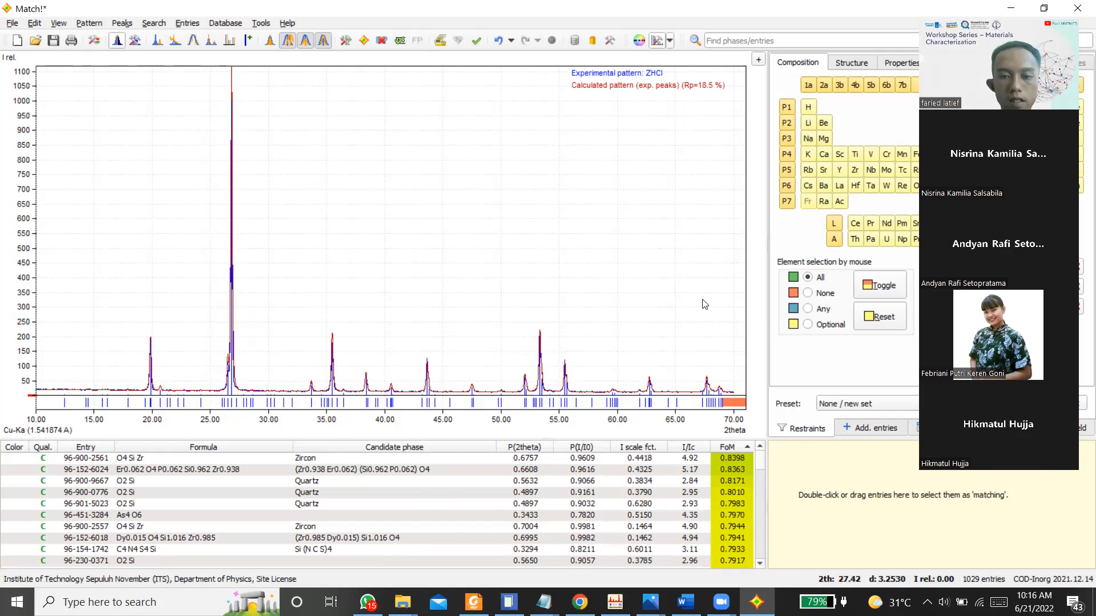
Step: Add the Zircon candidate, entry 96-900-2561, to the match list and select it there
click(116, 459)
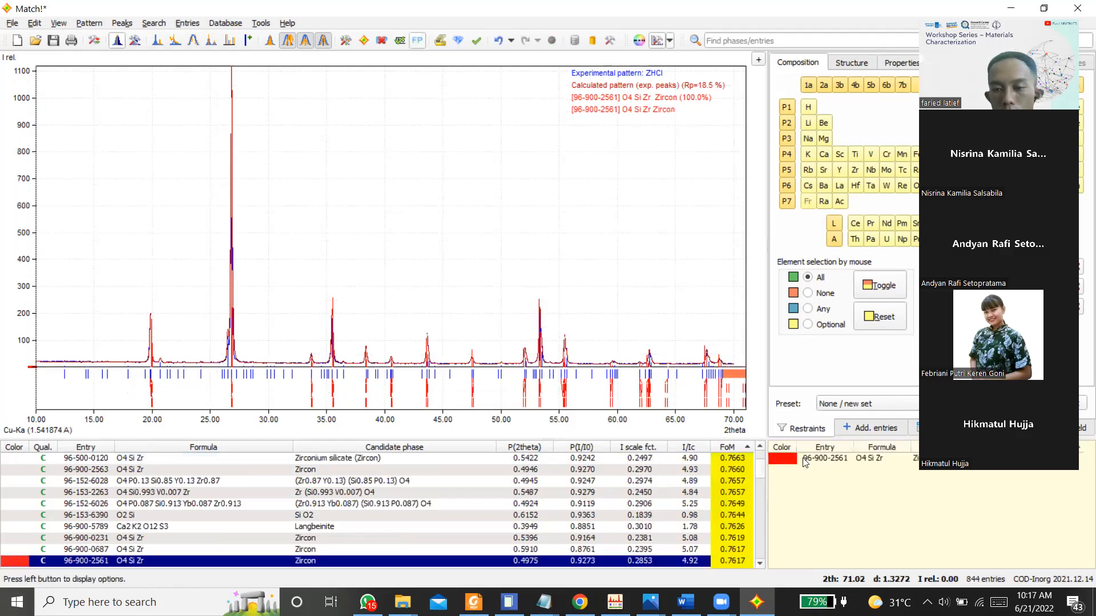
click(802, 458)
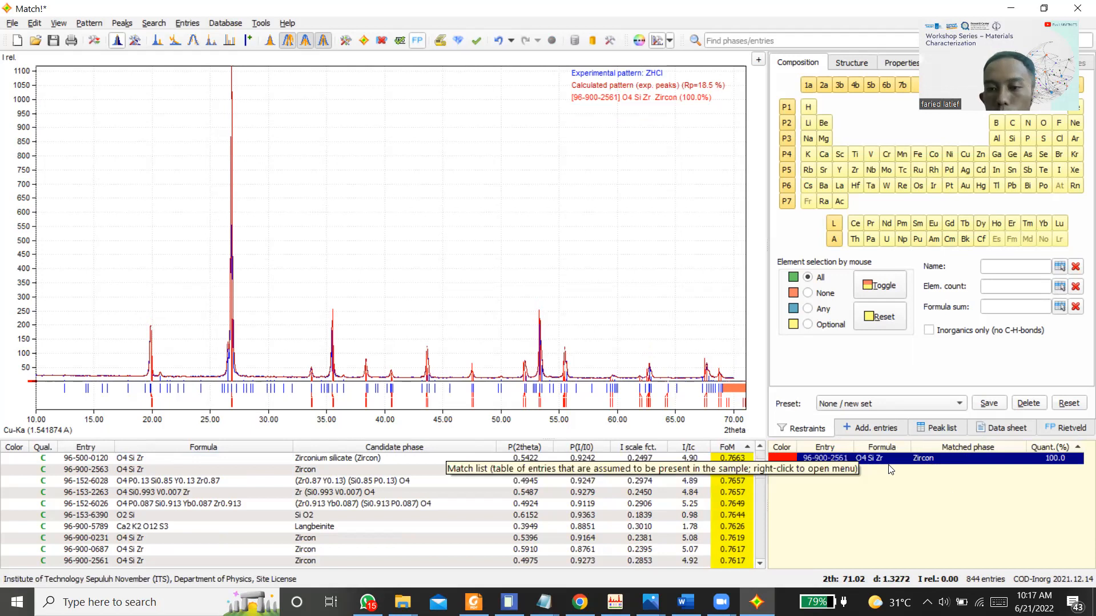
Step: Examine the space group, cell parameters and atom coordinates in the data sheet of the matched Zircon entry
click(997, 430)
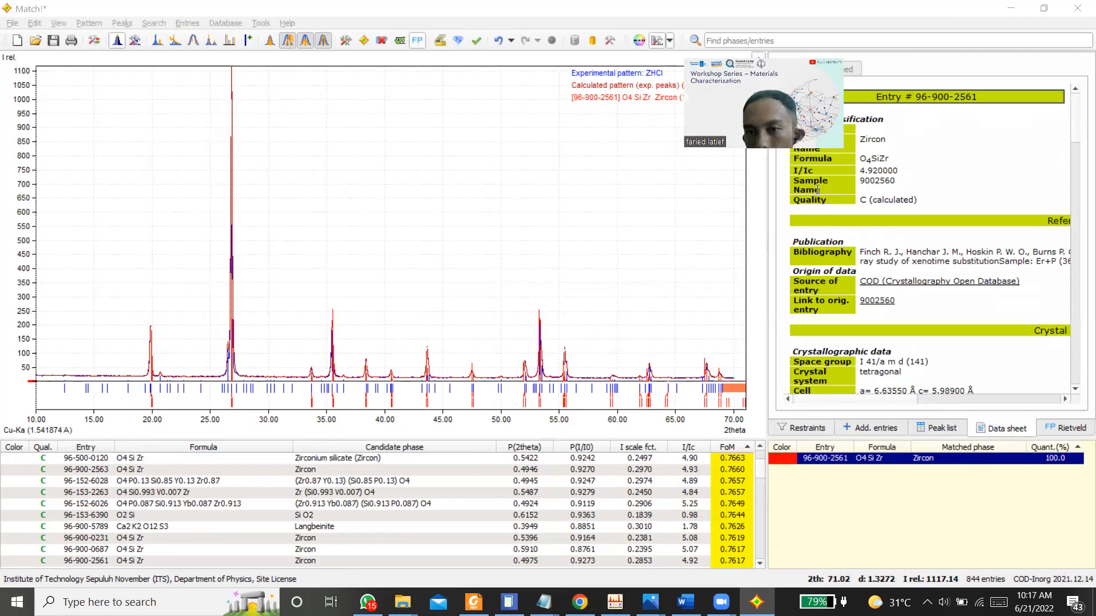
scroll(867, 338, down, 2)
scroll(866, 338, down, 1)
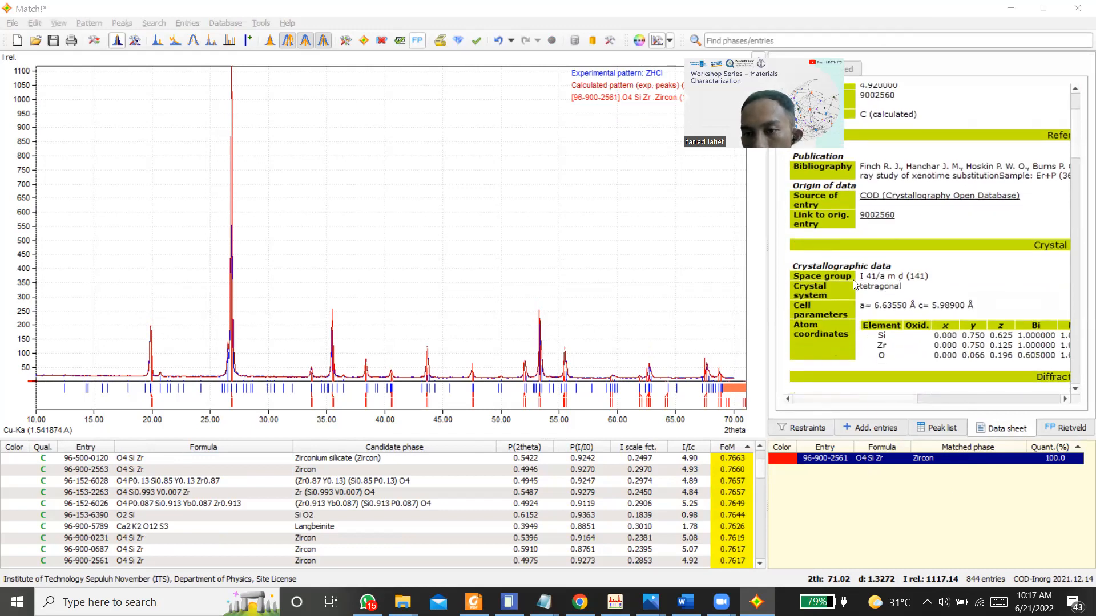
scroll(872, 283, down, 1)
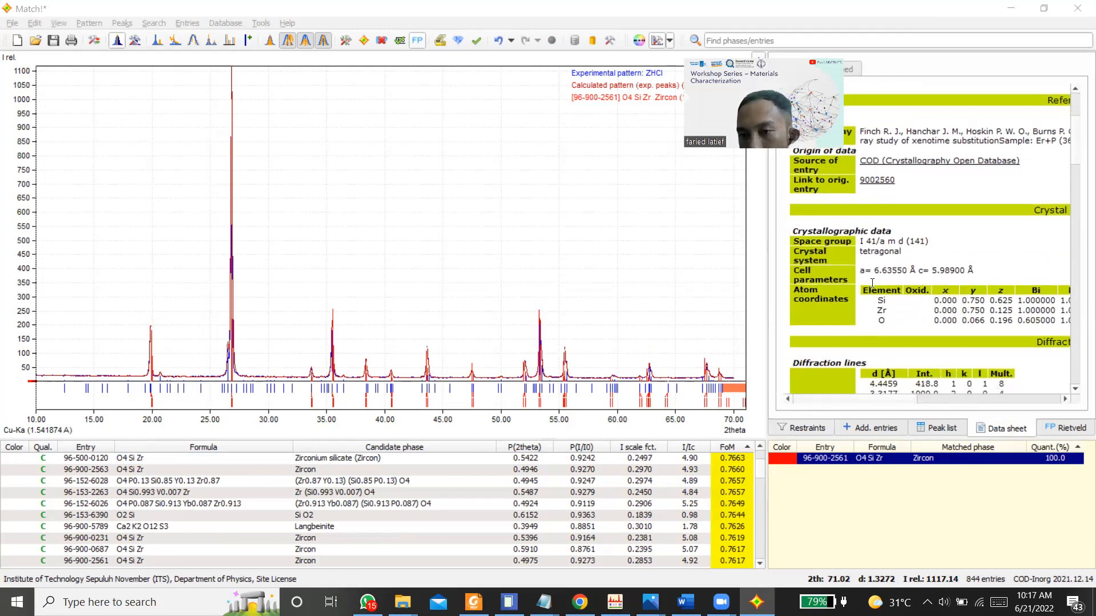
scroll(991, 300, down, 3)
scroll(990, 299, up, 4)
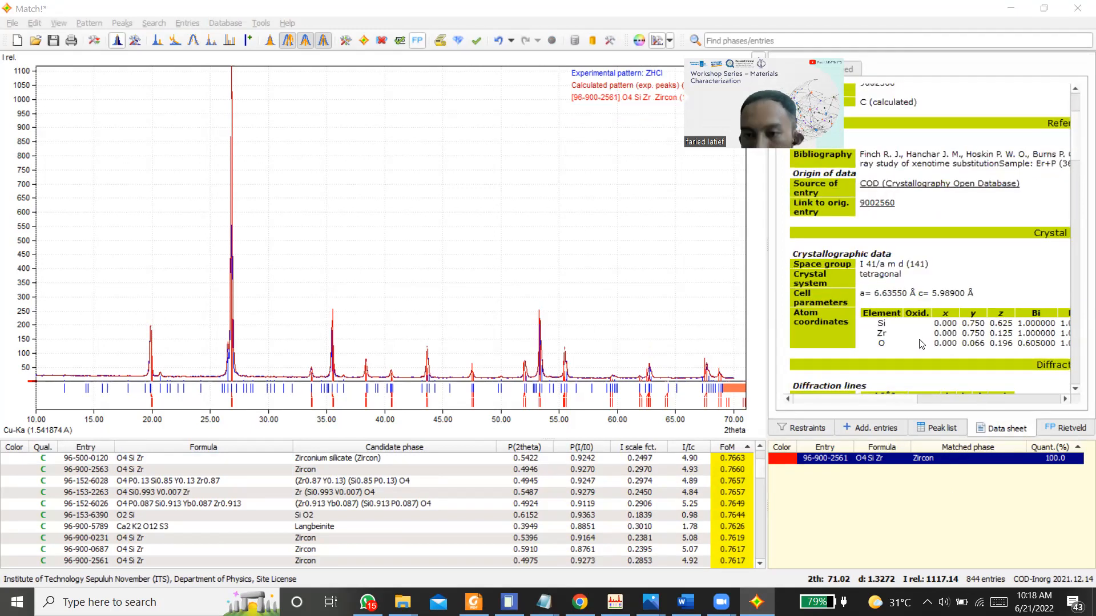
Step: Delete the Zircon entry from the match list and switch back to the search restraints
right_click(873, 458)
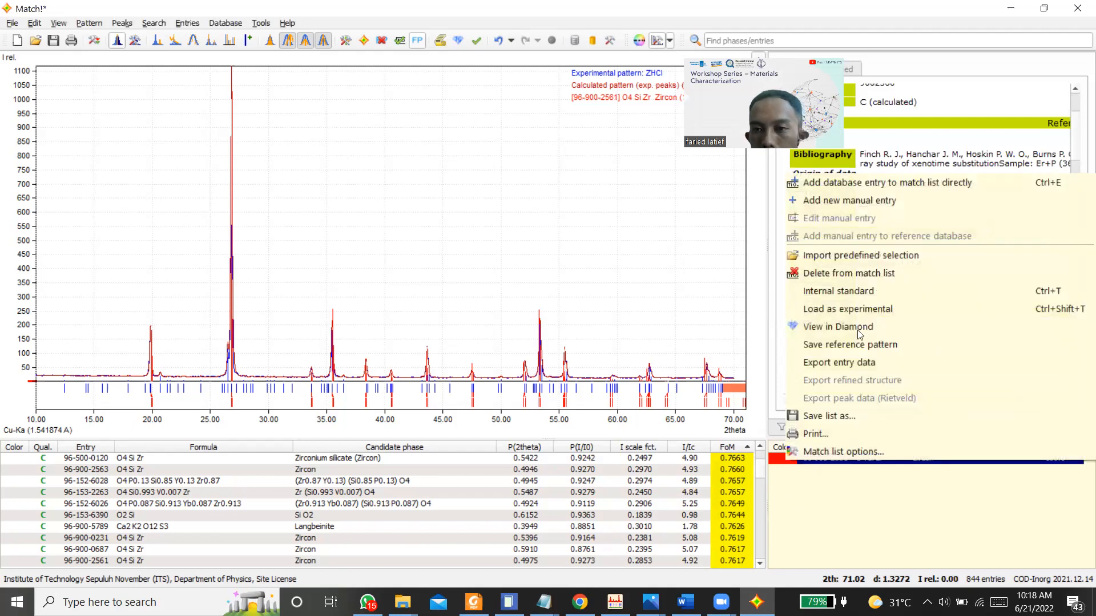
click(845, 273)
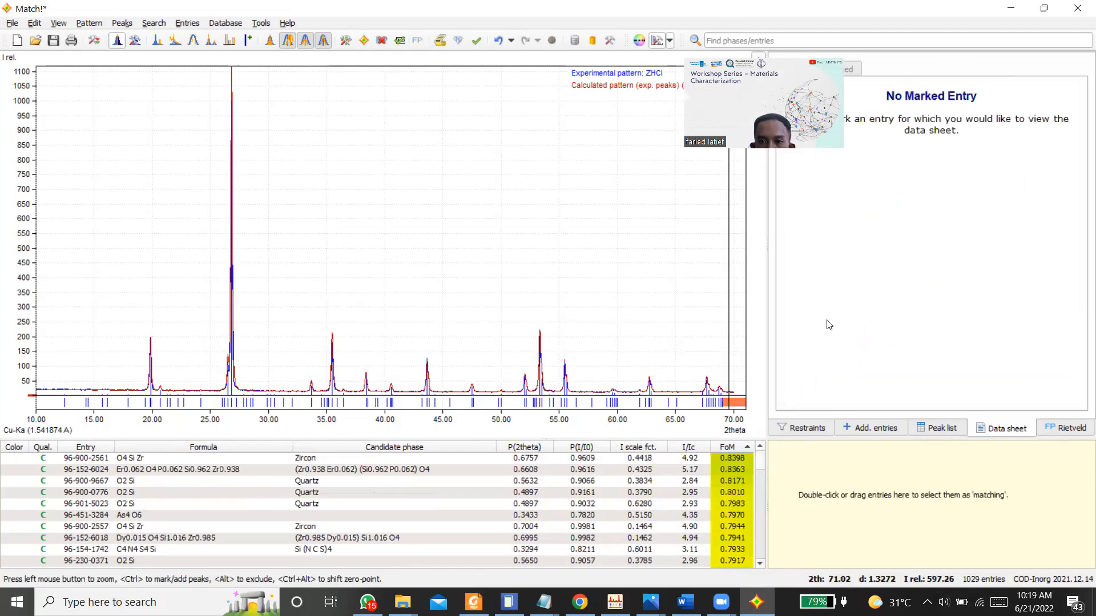
click(816, 422)
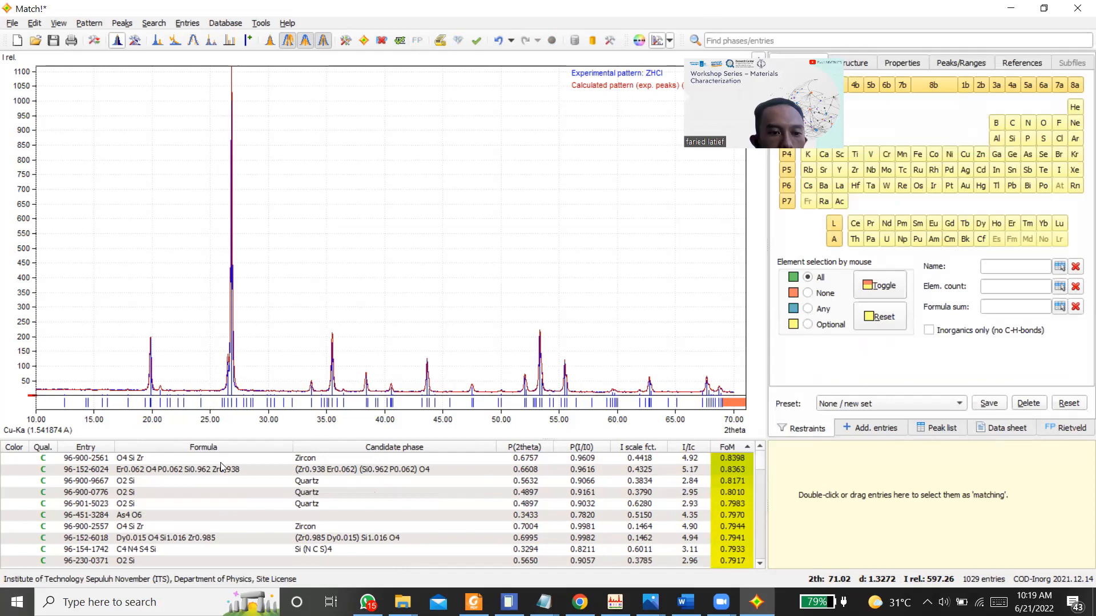
Step: Compare the Zircon candidates 96-900-2561, 96-900-2557, 96-900-2556 and 96-900-2558 with the experimental peak near 19.9° 2theta
click(251, 459)
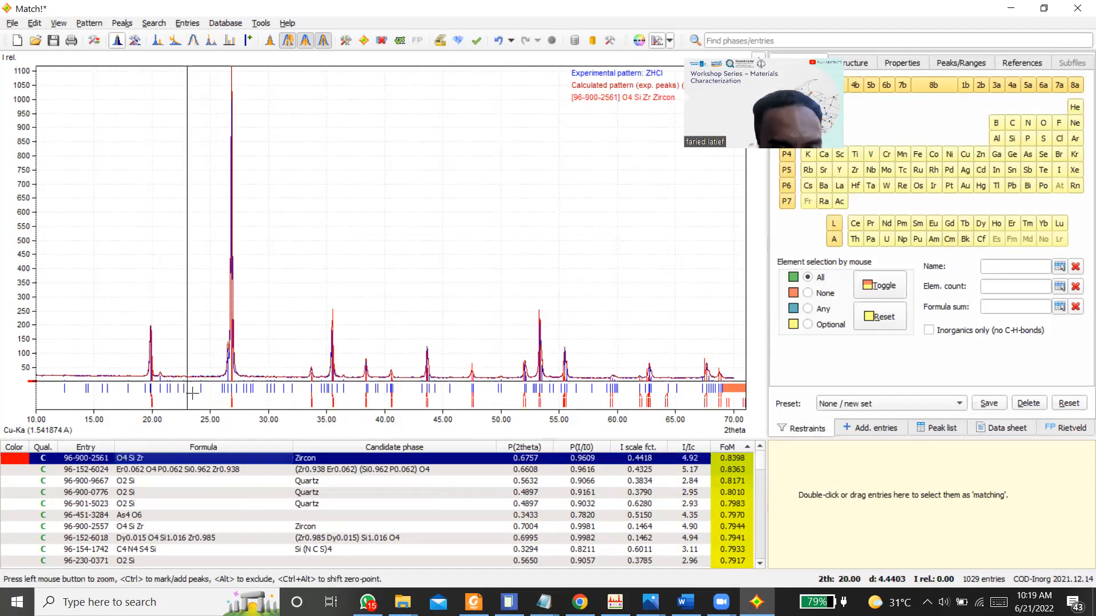
drag(133, 319, 182, 415)
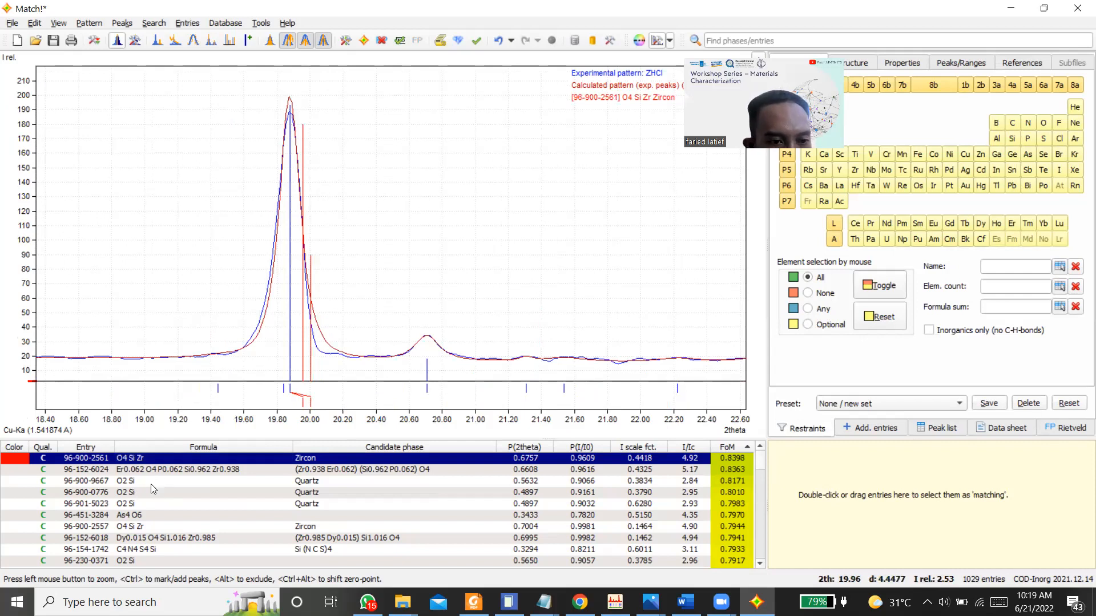
click(144, 528)
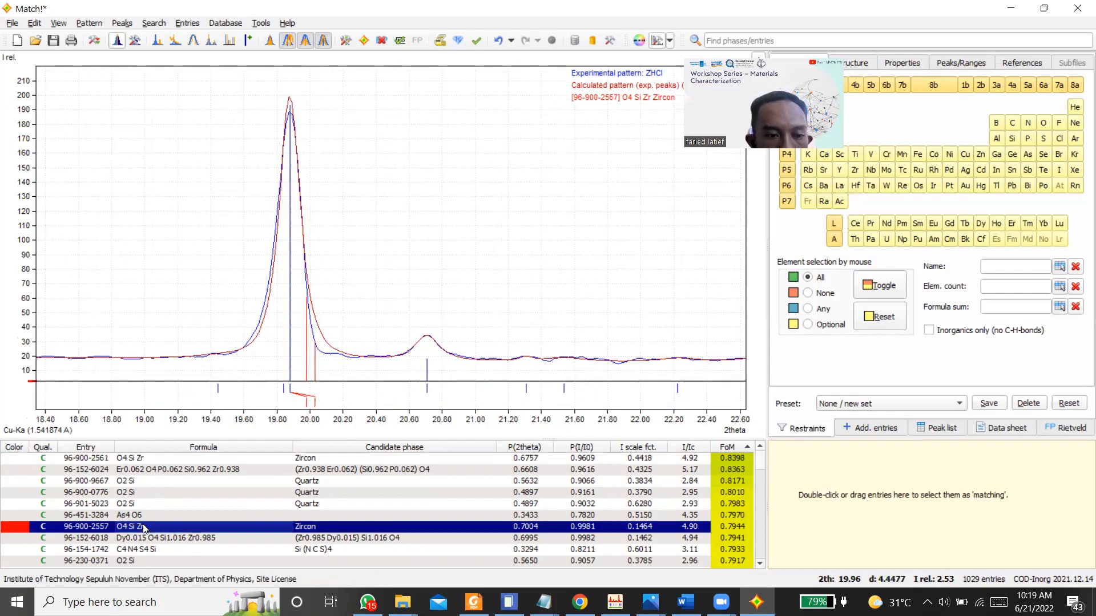
scroll(144, 548, down, 5)
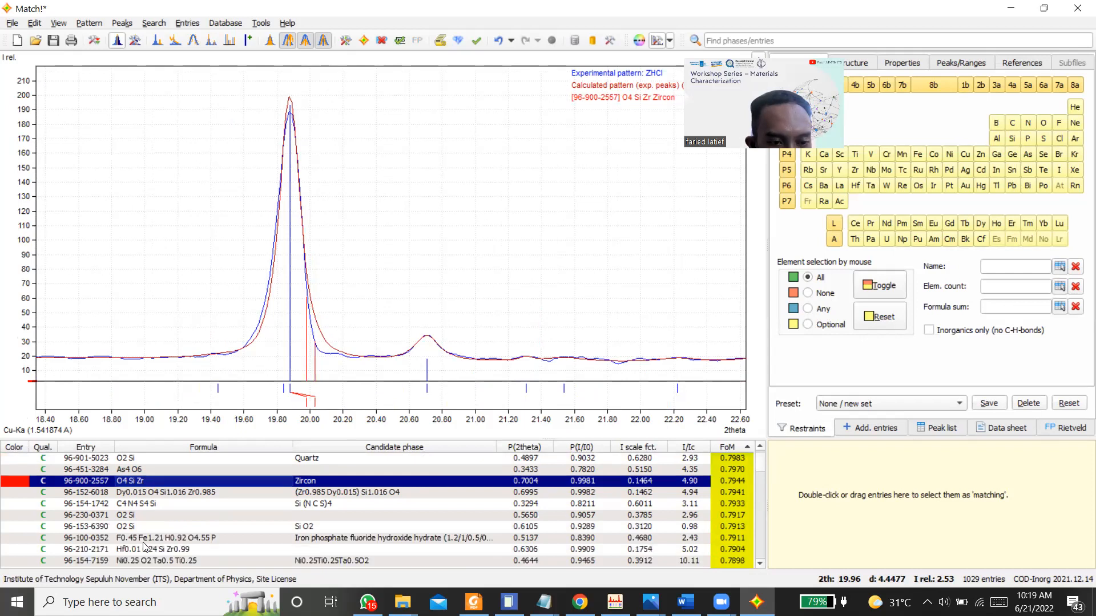
click(143, 540)
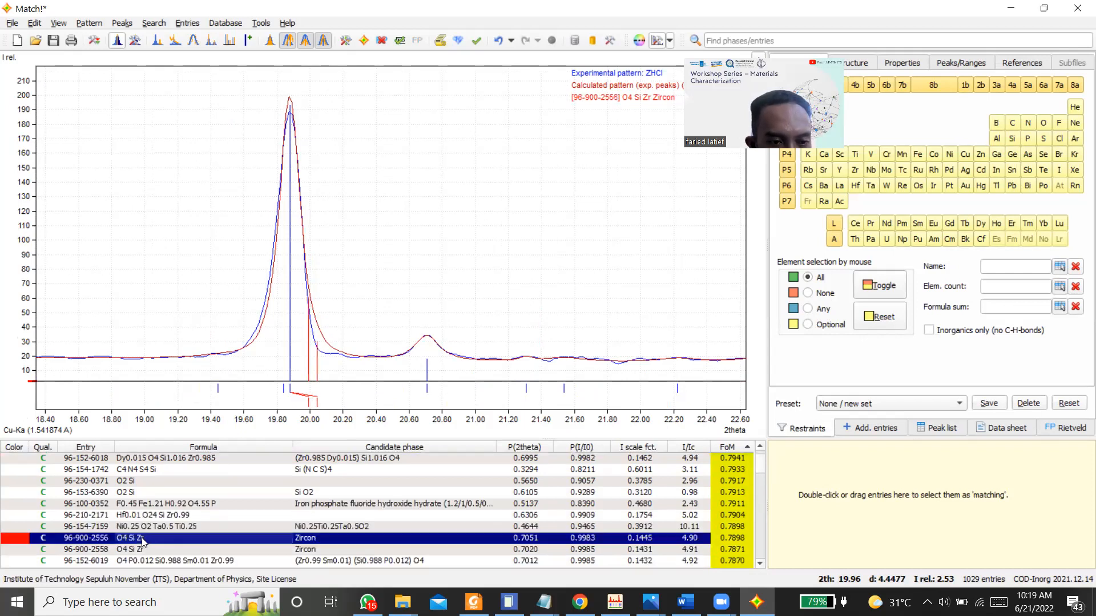
click(143, 550)
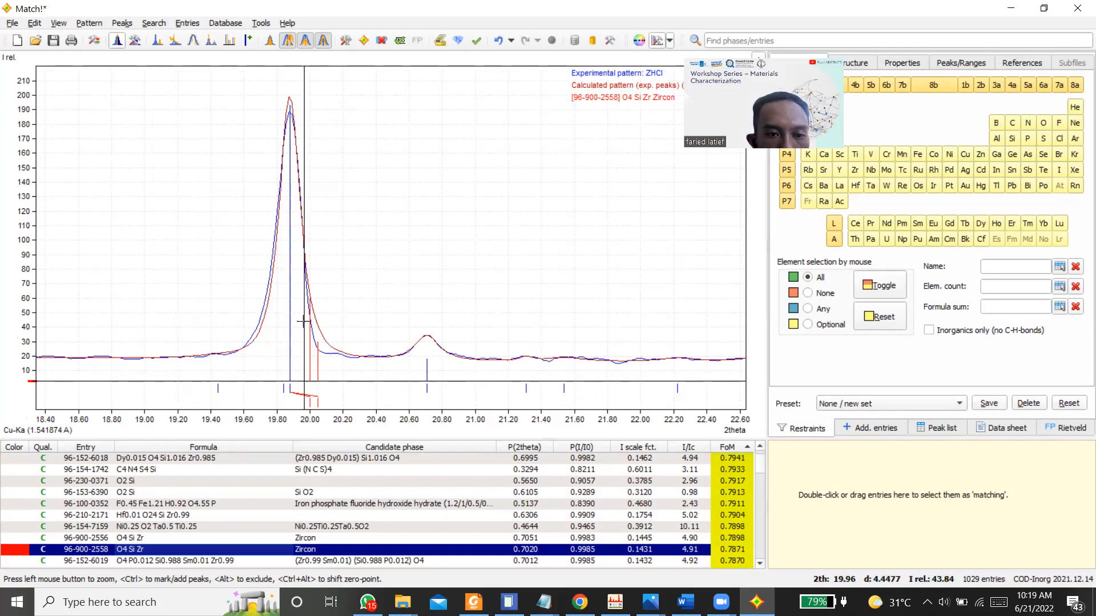
Step: Check the reference lines of Zircon candidate 96-900-2558 against the main experimental peak near 26.86° 2theta
scroll(303, 320, down, 5)
scroll(303, 321, up, 1)
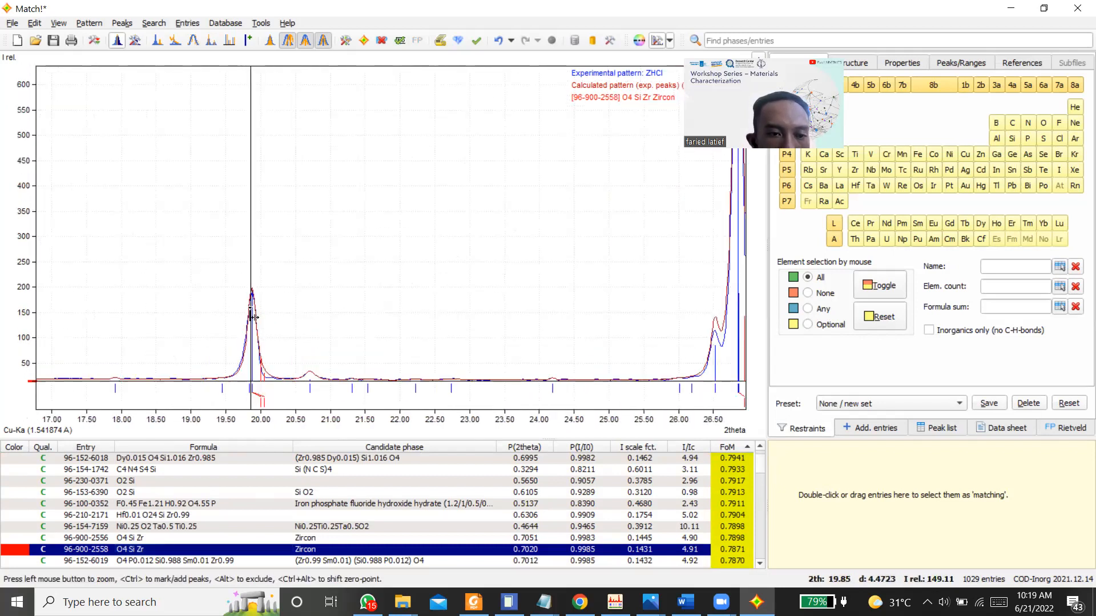
right_click(284, 232)
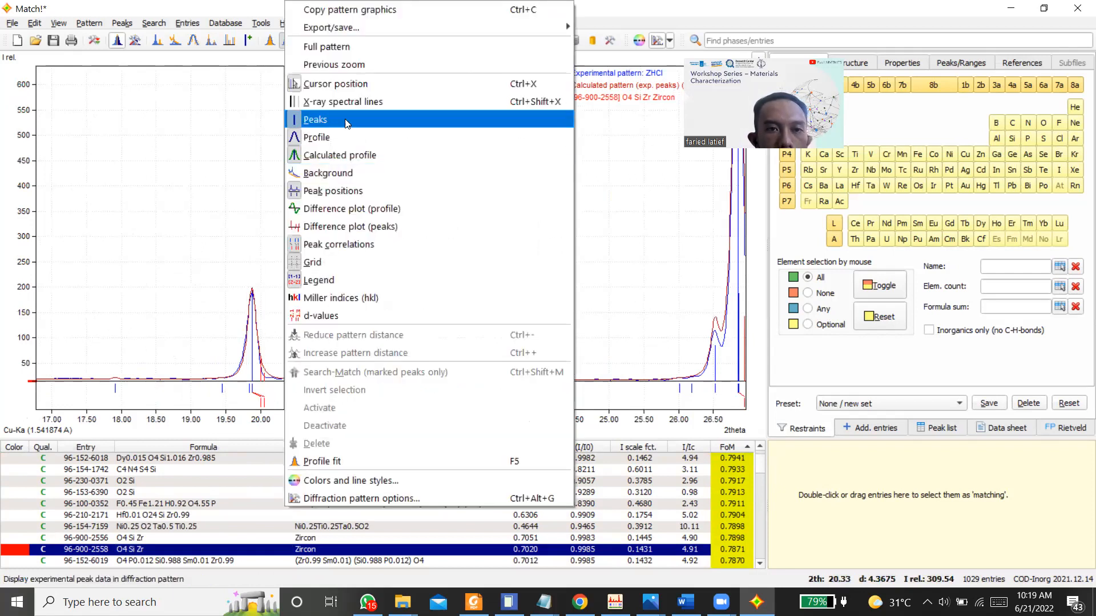
click(313, 48)
drag(223, 70, 258, 411)
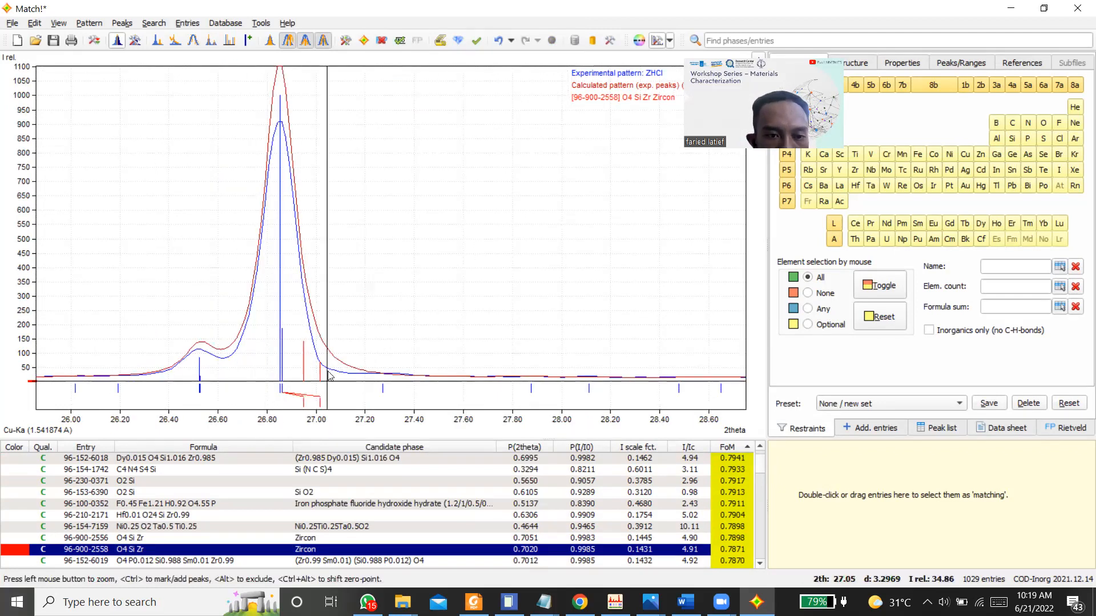
right_click(298, 381)
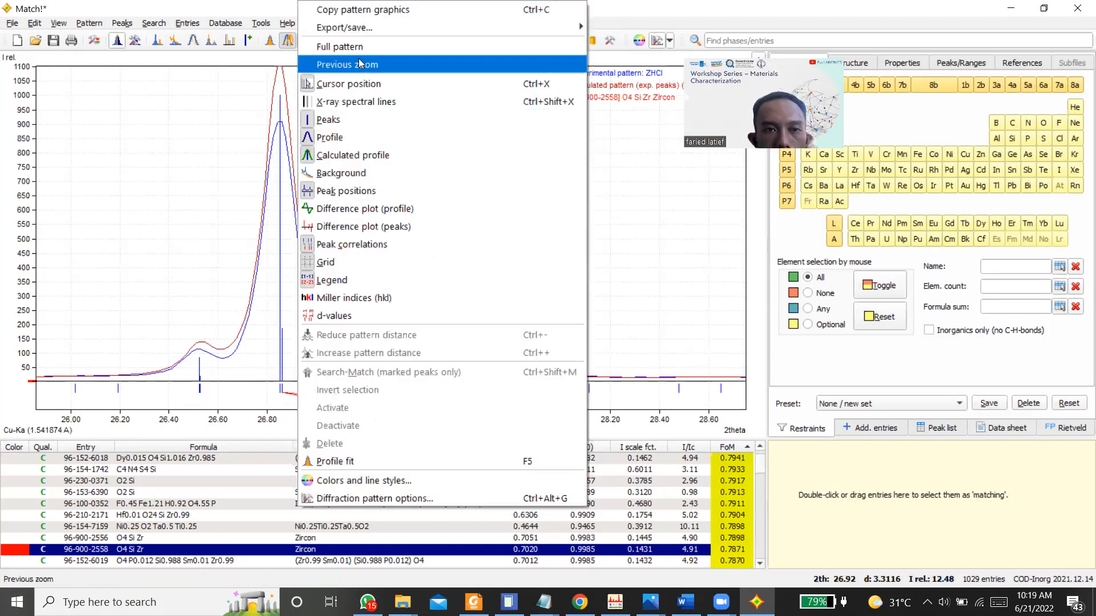
click(348, 40)
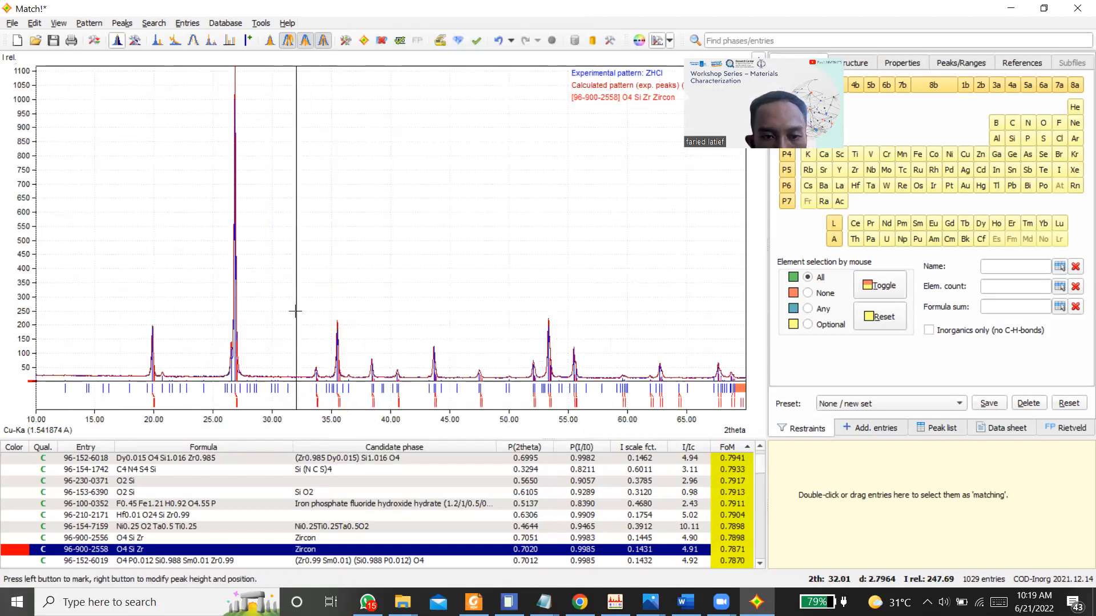
Step: Check the same Zircon candidate's reference lines against the experimental peaks between about 33° and 42° 2theta
drag(298, 311, 426, 440)
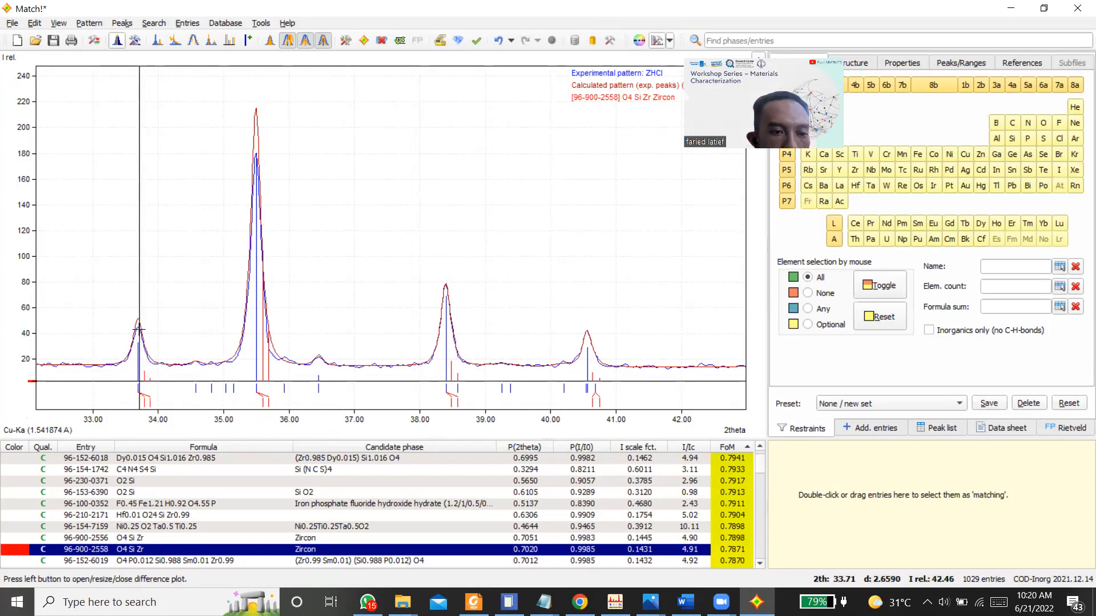
right_click(204, 235)
click(274, 49)
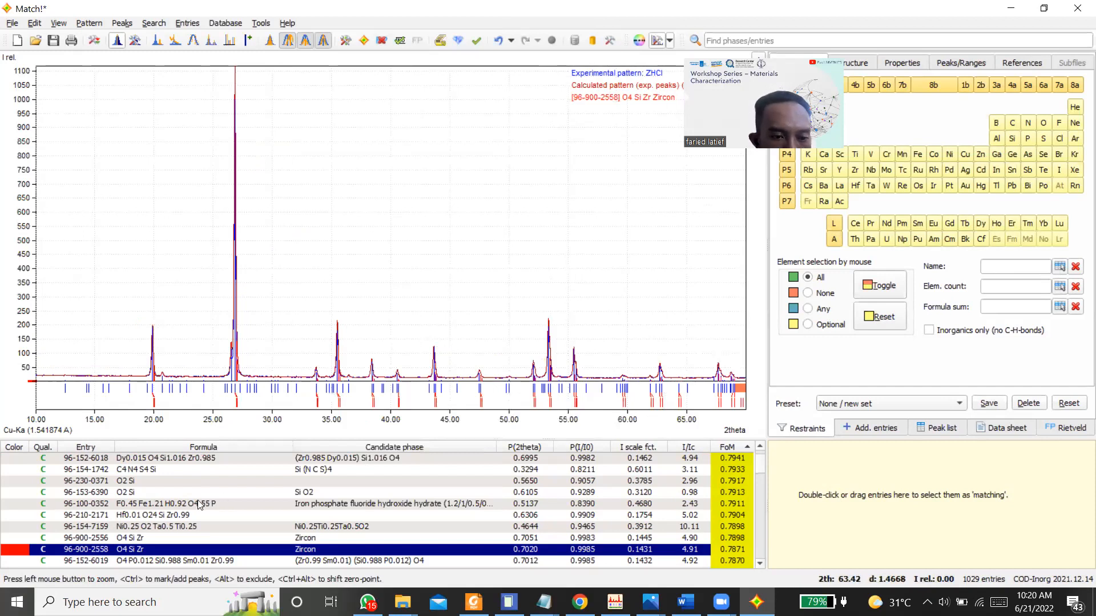
Step: Look through the candidate list around the Zircon entries and overlay candidate 96-152-6020 on the experimental pattern
scroll(159, 489, up, 3)
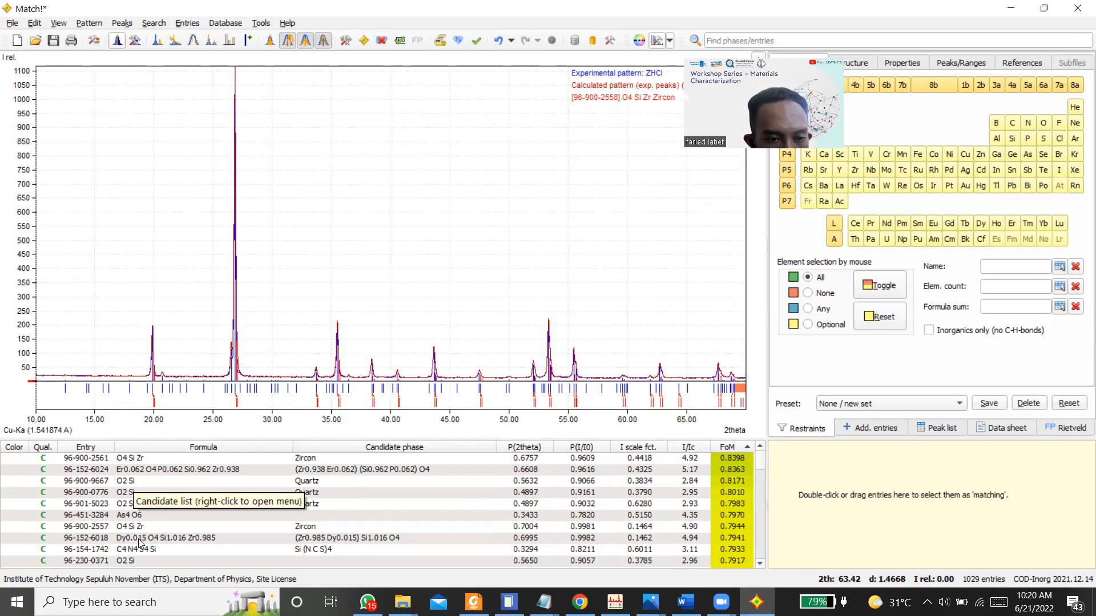
scroll(140, 544, down, 1)
scroll(139, 542, down, 4)
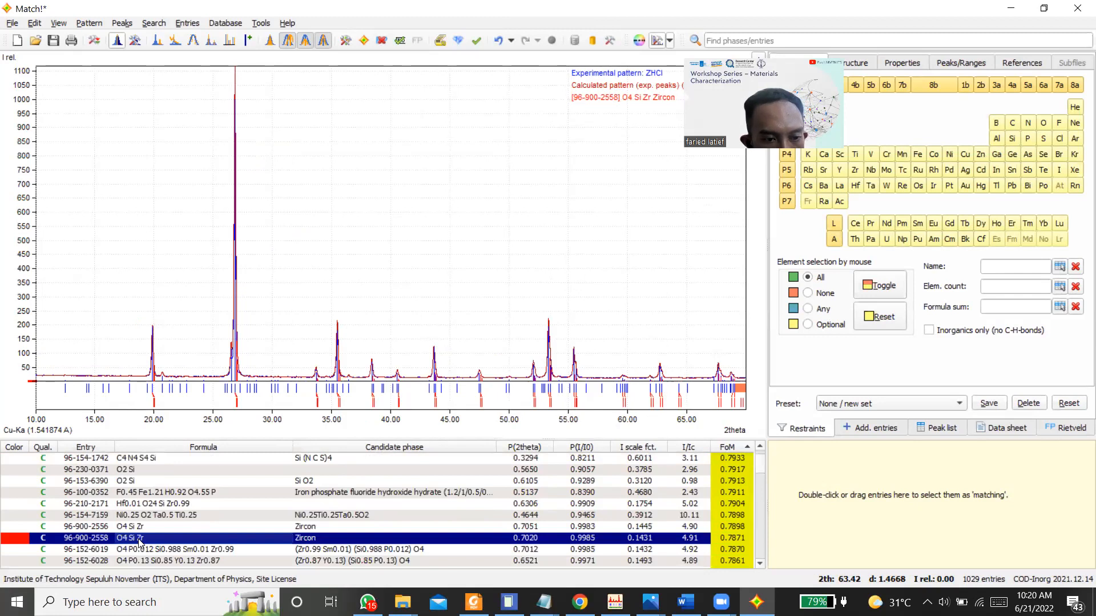
scroll(139, 542, down, 2)
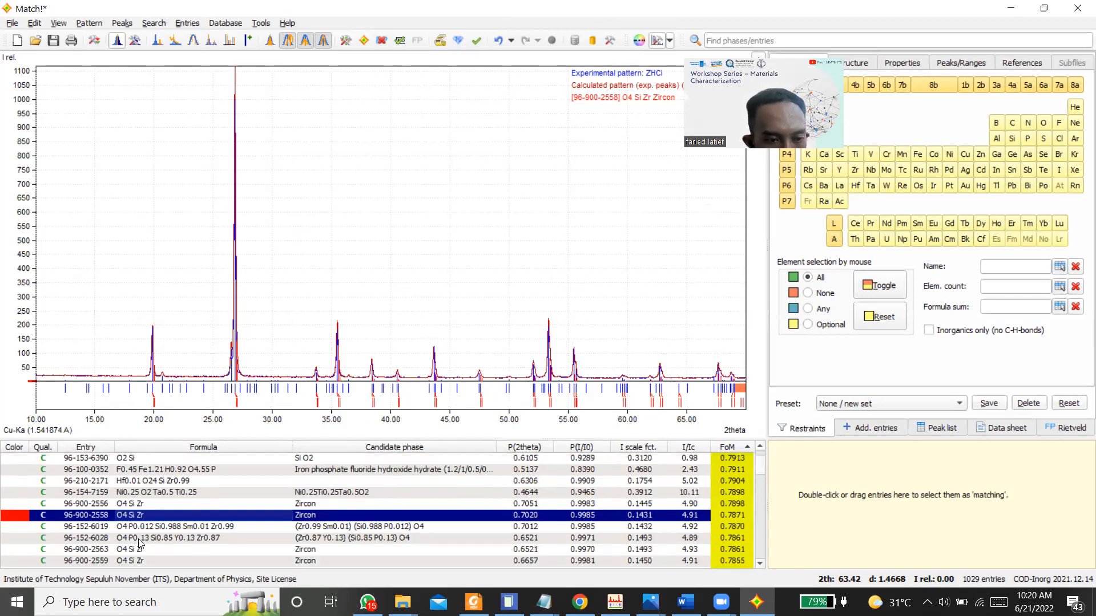
scroll(105, 558, down, 2)
scroll(104, 559, down, 1)
scroll(105, 556, up, 1)
right_click(106, 552)
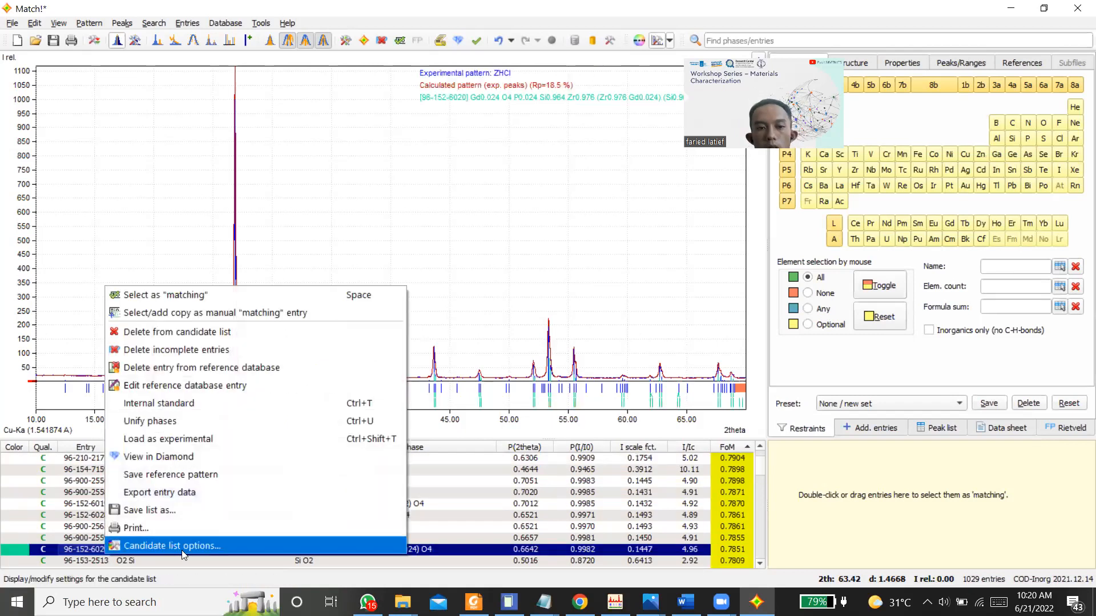
click(532, 296)
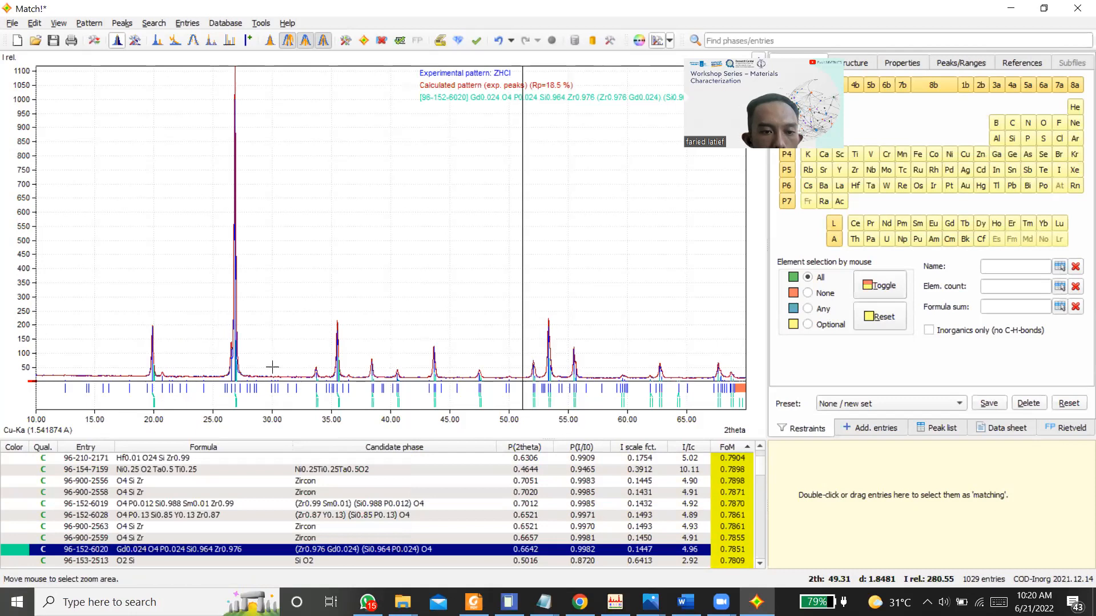
Step: Examine the candidate entries, their formulas and phase names in order from the highest FoM downwards
scroll(67, 535, up, 3)
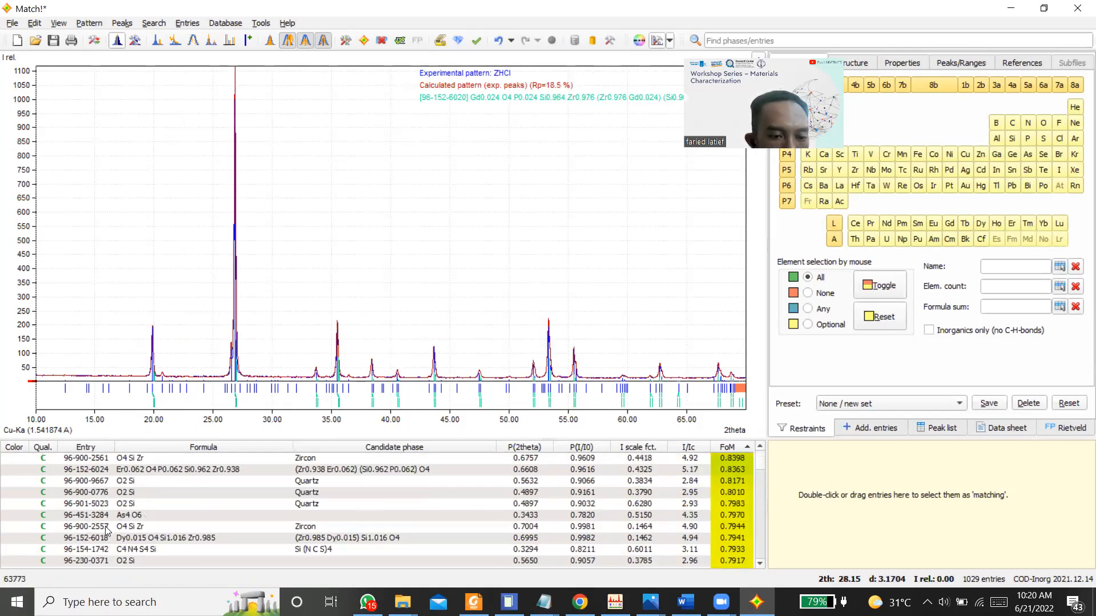
scroll(105, 531, down, 1)
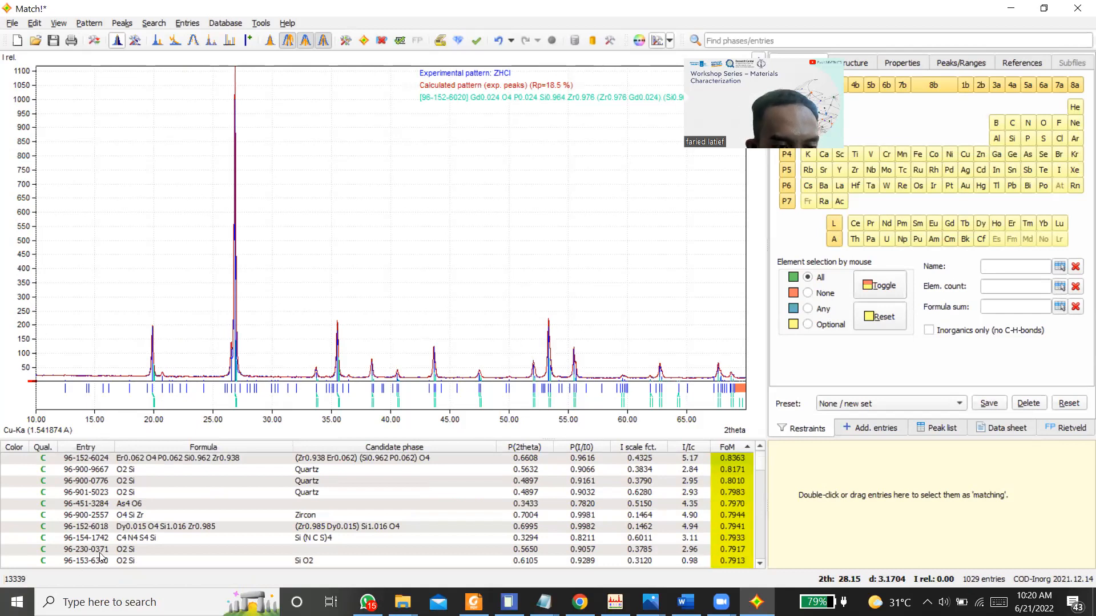
scroll(100, 556, down, 2)
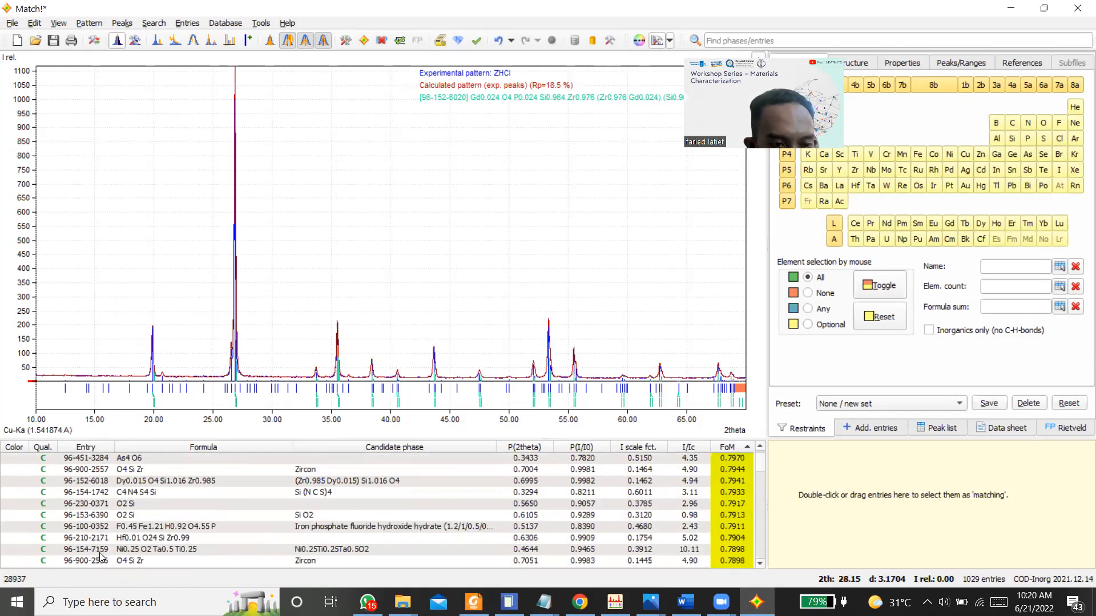
scroll(141, 513, down, 1)
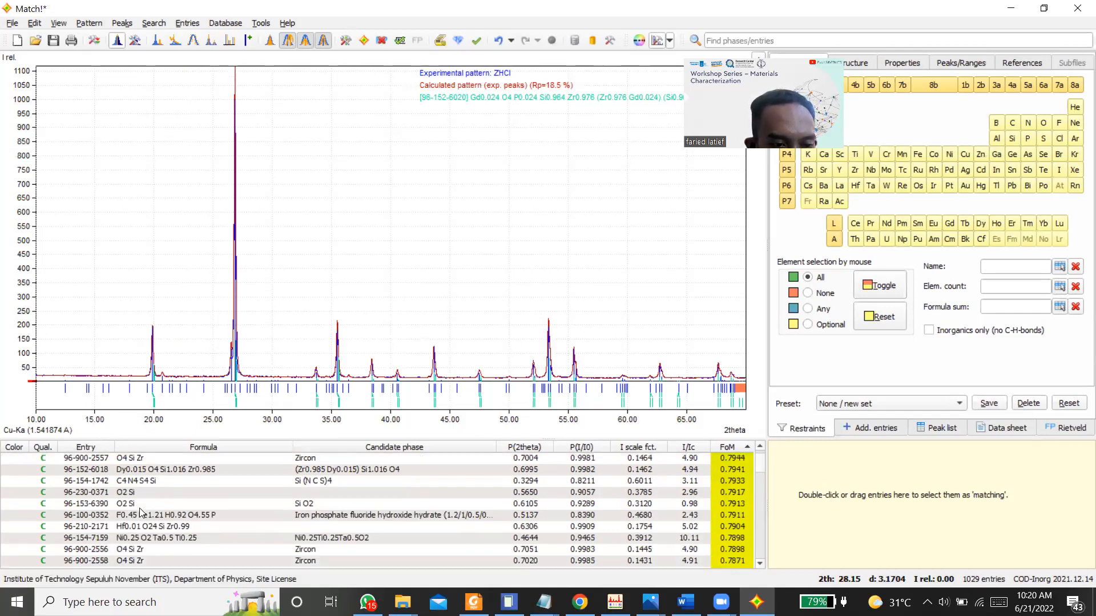
scroll(121, 549, down, 1)
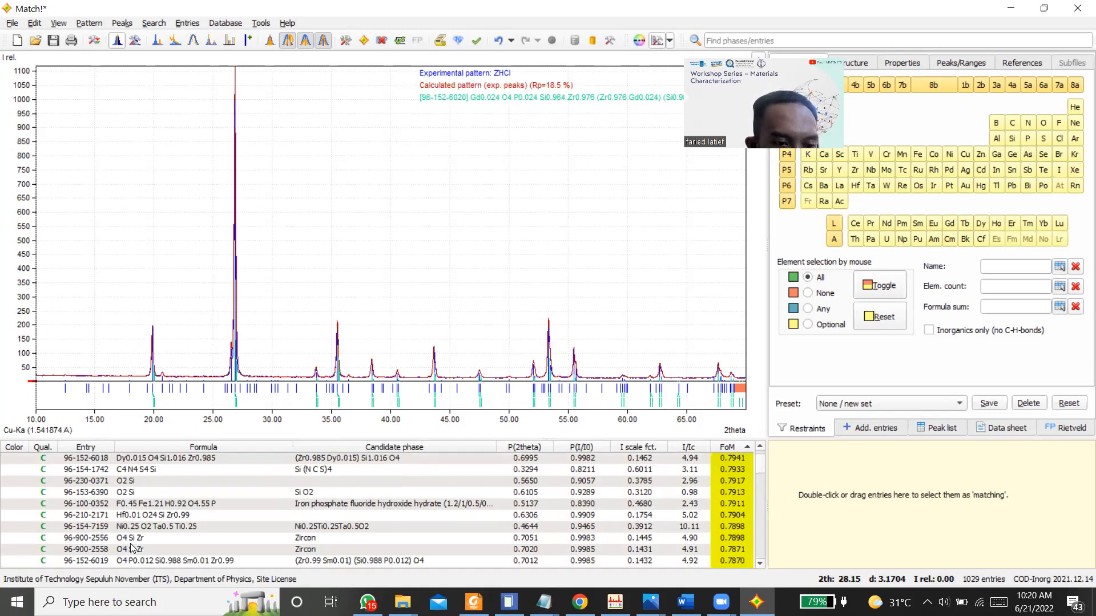
scroll(127, 549, down, 3)
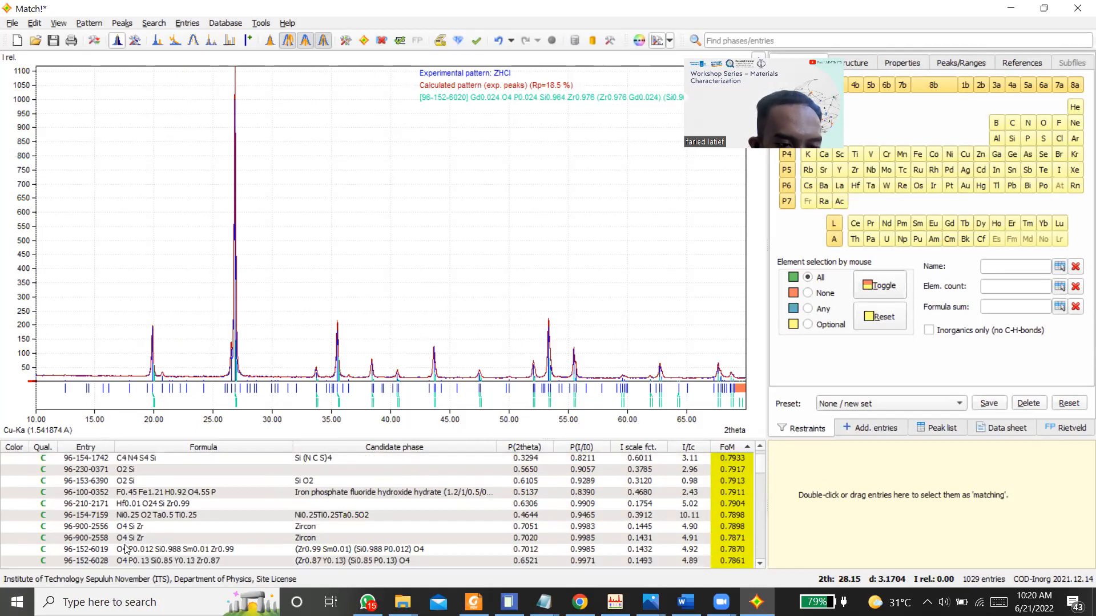
scroll(126, 549, down, 4)
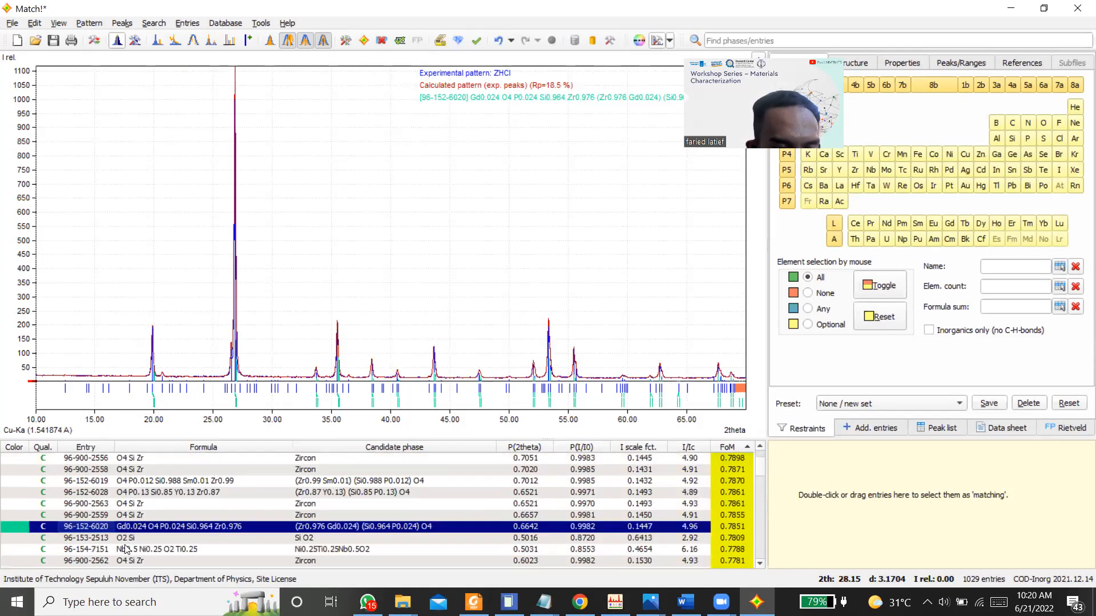
scroll(126, 549, down, 2)
scroll(126, 549, down, 6)
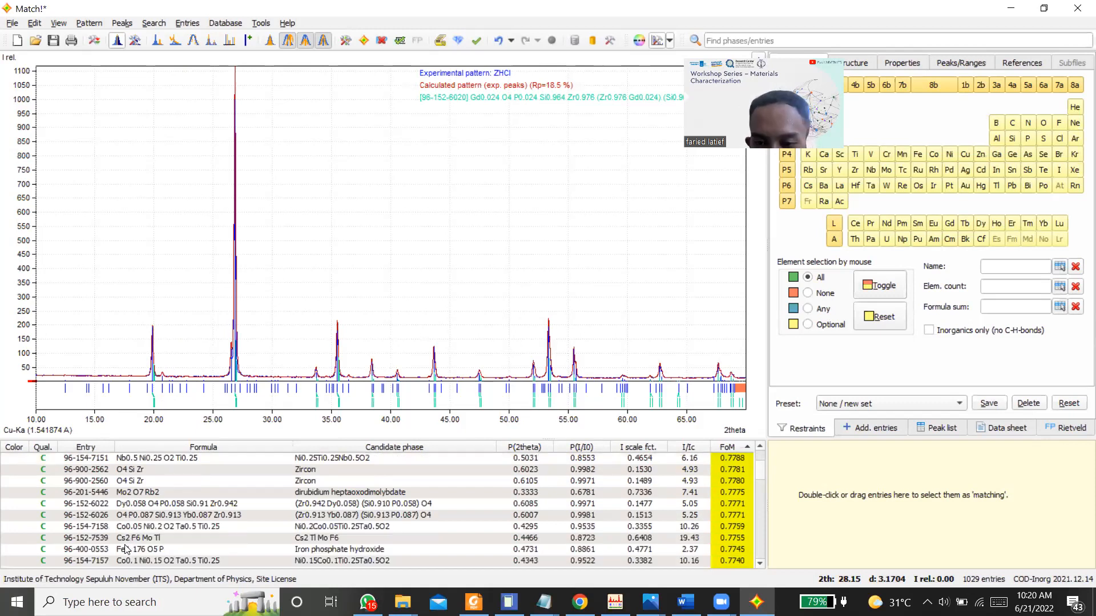
scroll(126, 549, down, 7)
scroll(126, 549, down, 4)
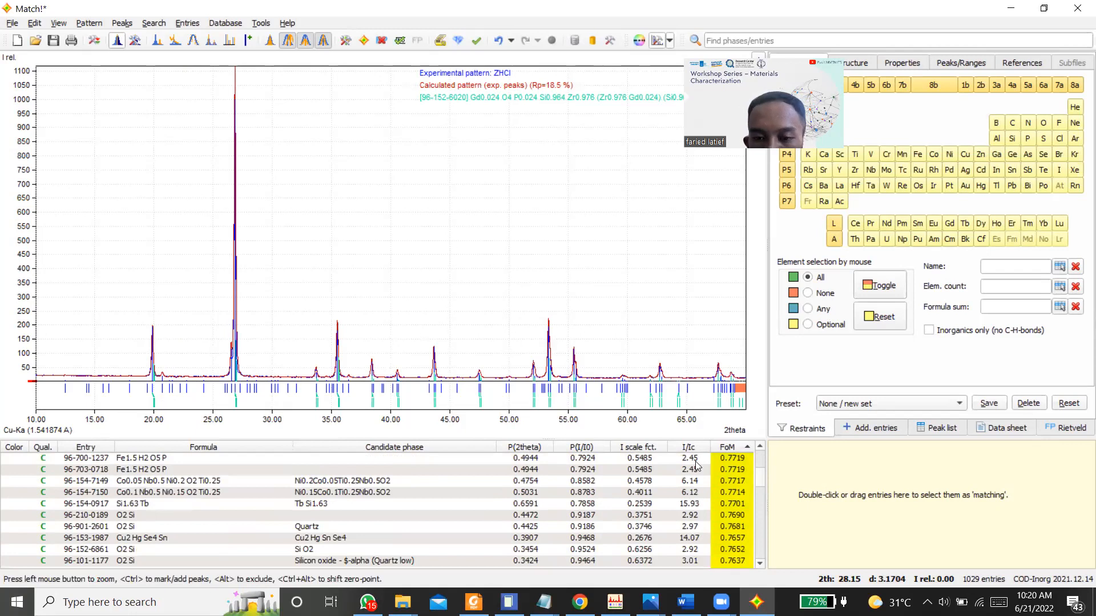
Step: Review the FoM ranking of the candidates and the fit of 96-152-6020 to the peaks between about 12° and 46° 2theta
scroll(552, 514, up, 15)
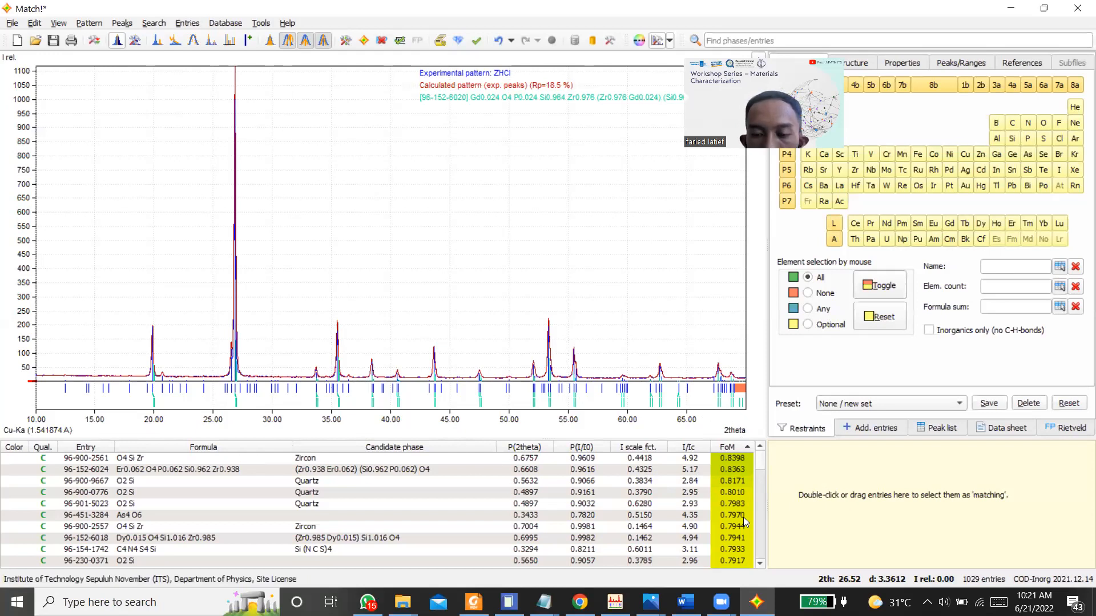
scroll(611, 522, down, 2)
scroll(612, 522, down, 3)
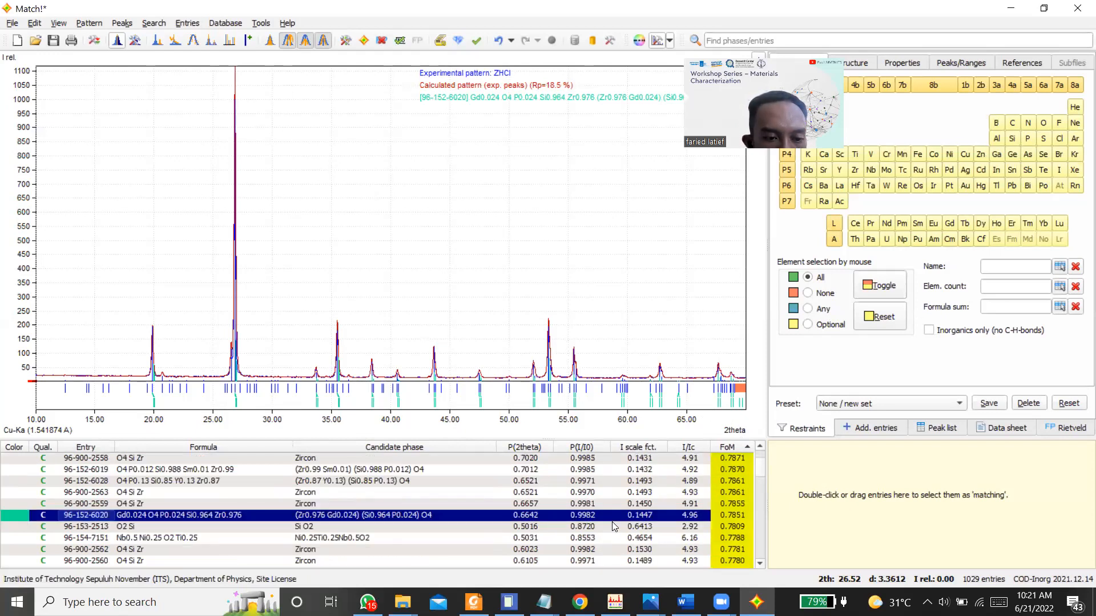
scroll(612, 521, down, 1)
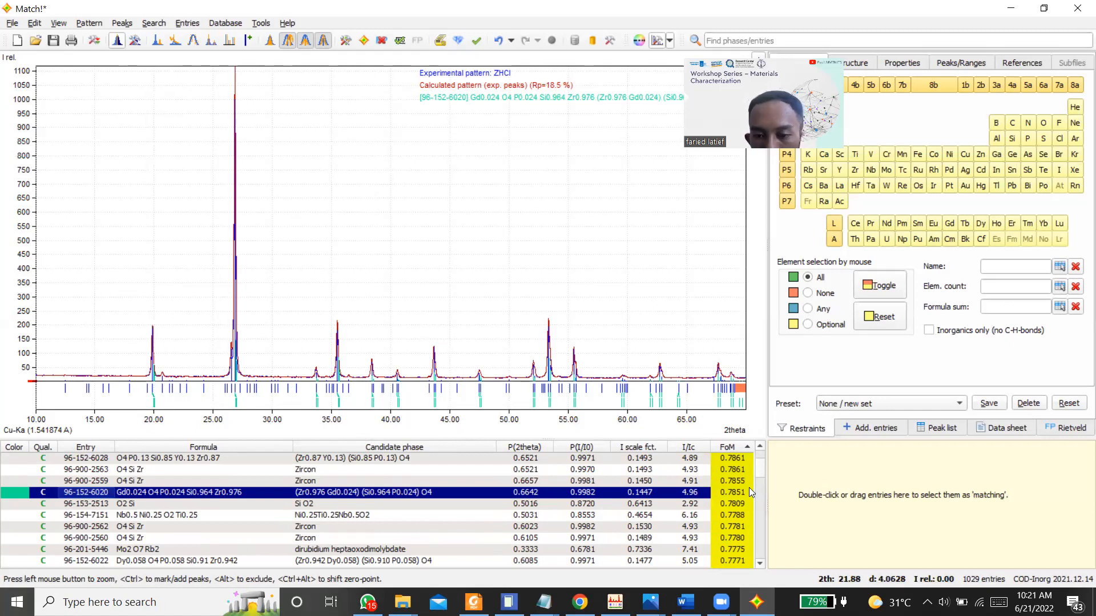
scroll(568, 503, down, 1)
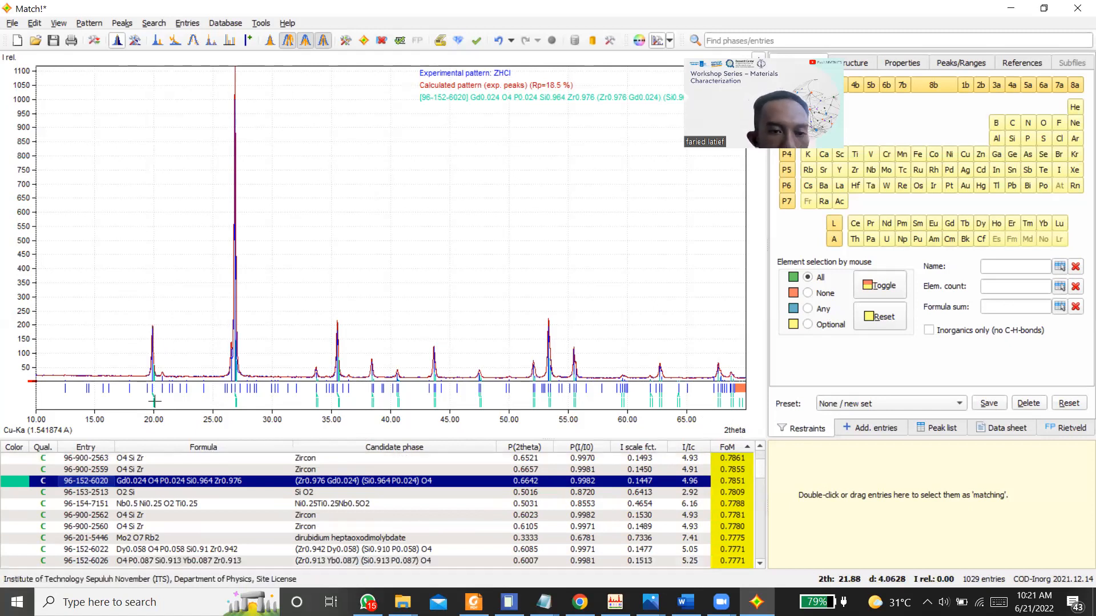
scroll(184, 363, up, 4)
scroll(149, 499, down, 3)
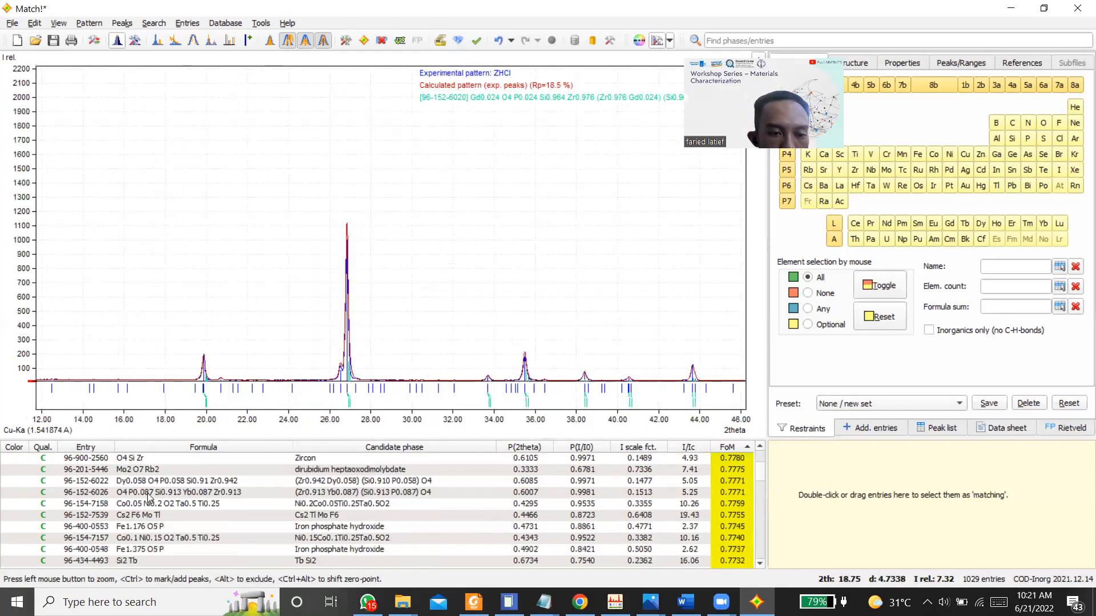
scroll(148, 499, up, 4)
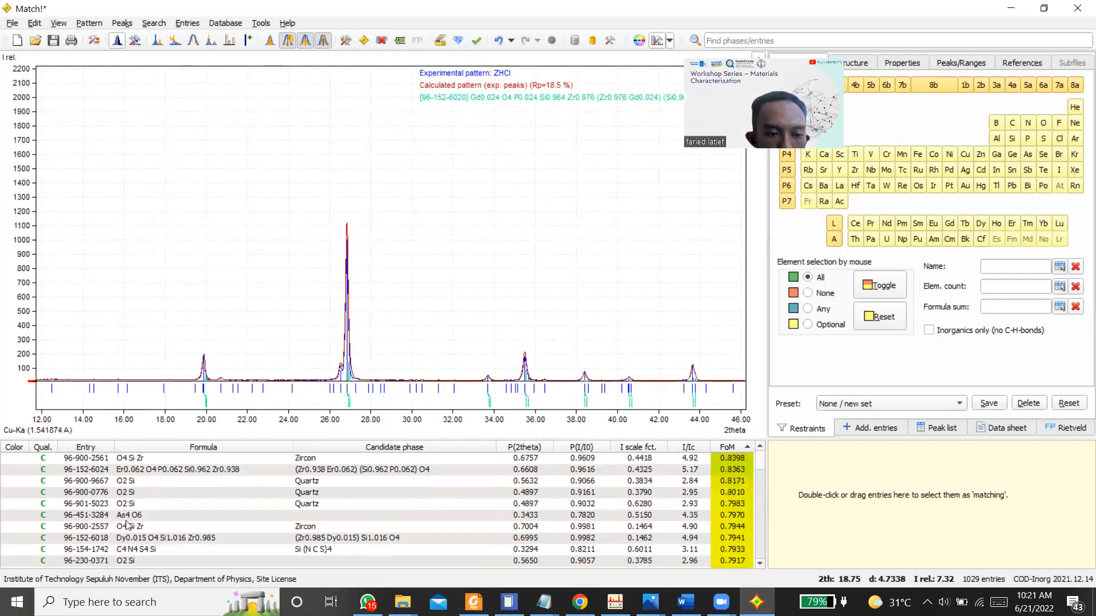
Step: Compare Zircon candidates 96-900-2561 and 96-900-2557 with the experimental peaks and check their data sheets
click(128, 527)
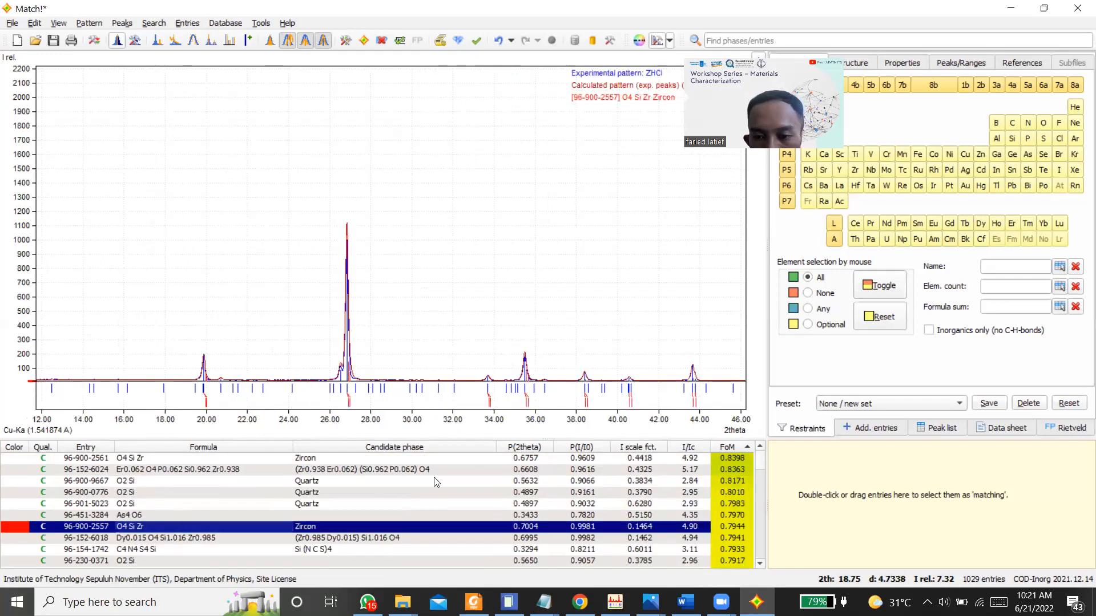
click(128, 459)
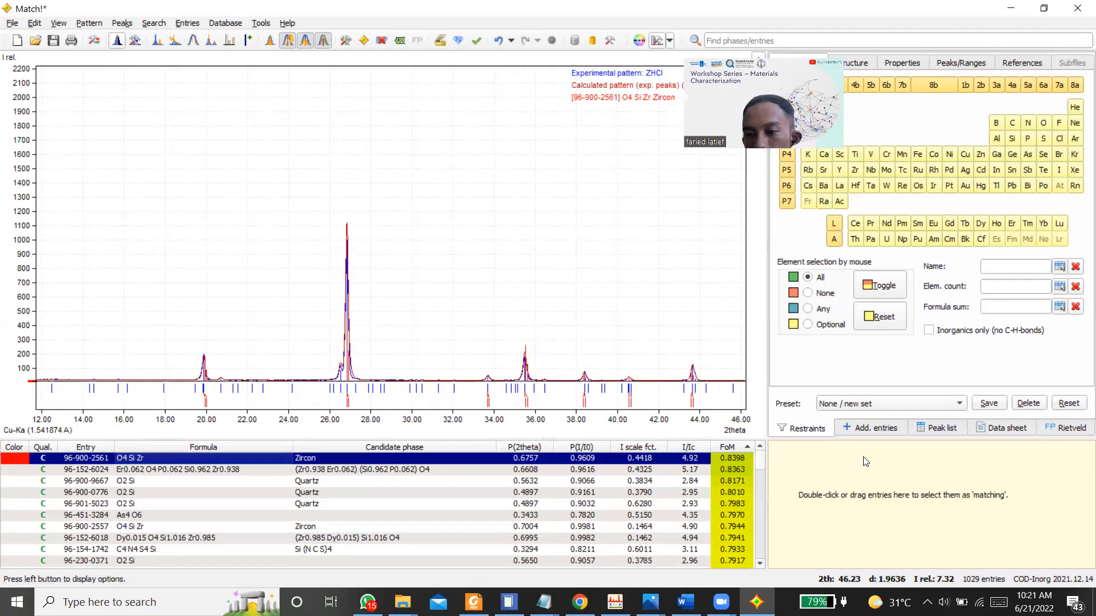
click(1008, 427)
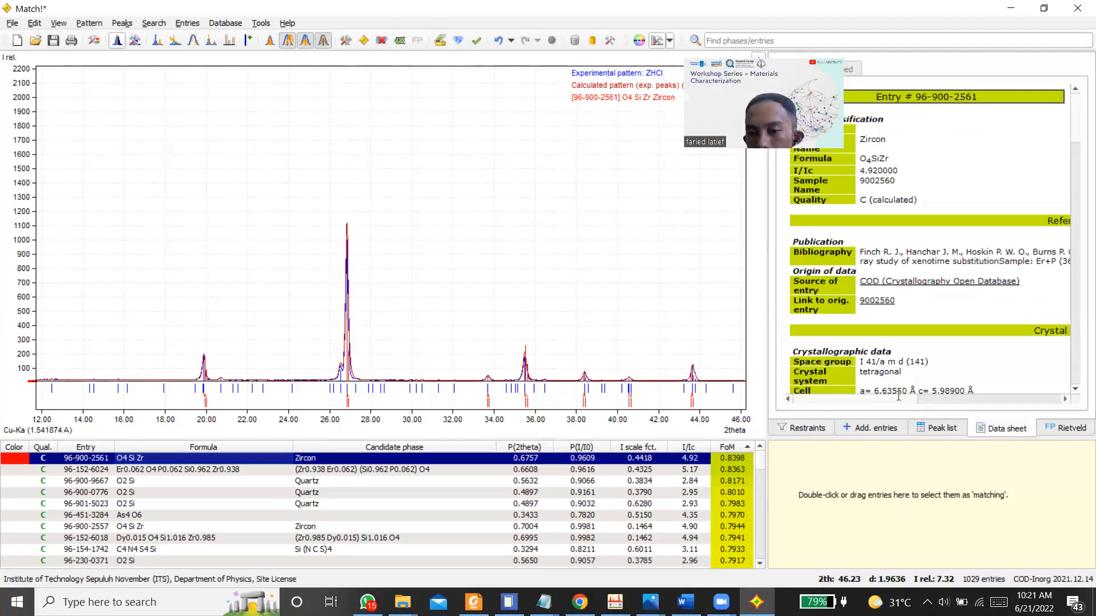
click(136, 526)
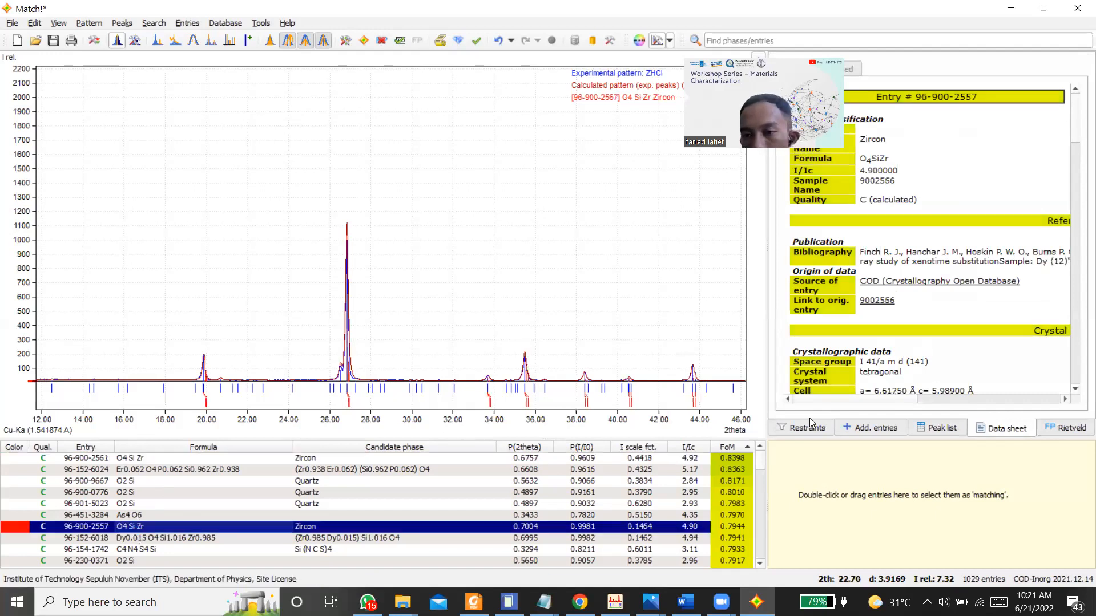
scroll(167, 557, down, 2)
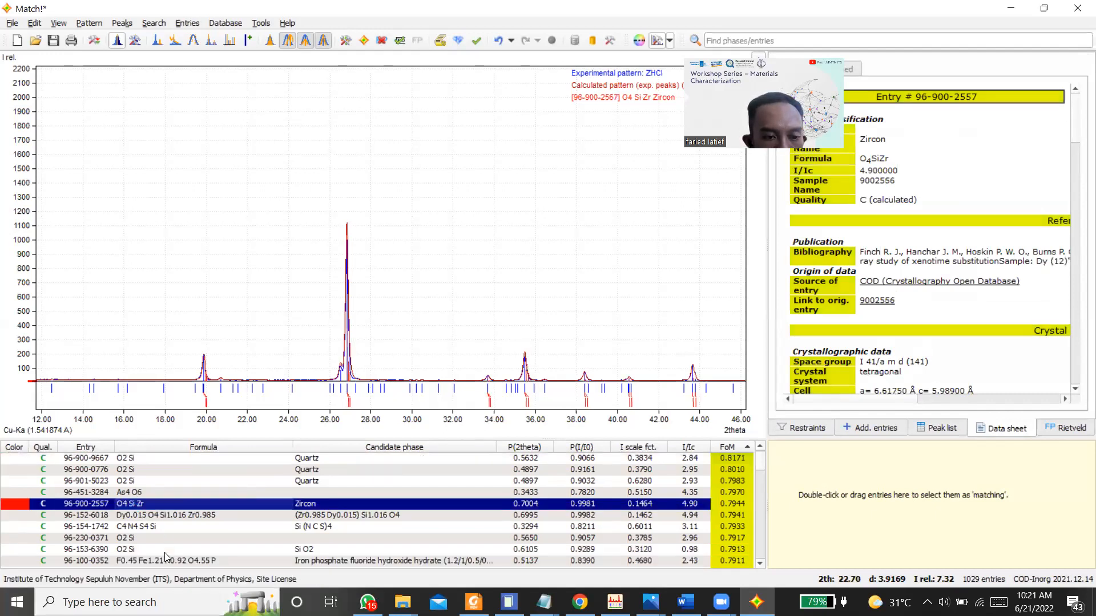
scroll(166, 556, down, 1)
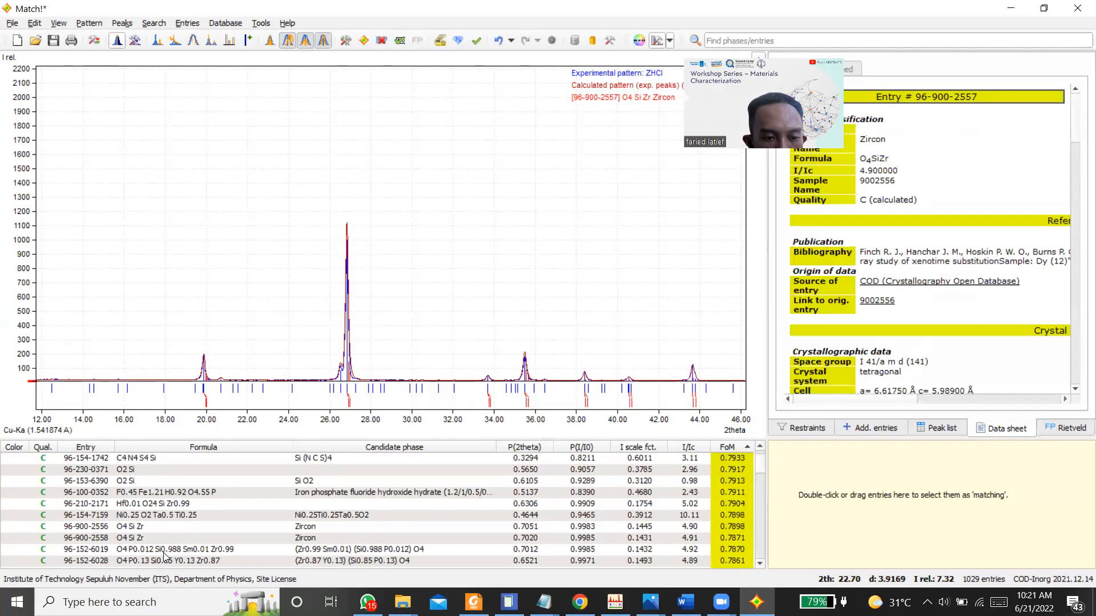
click(124, 527)
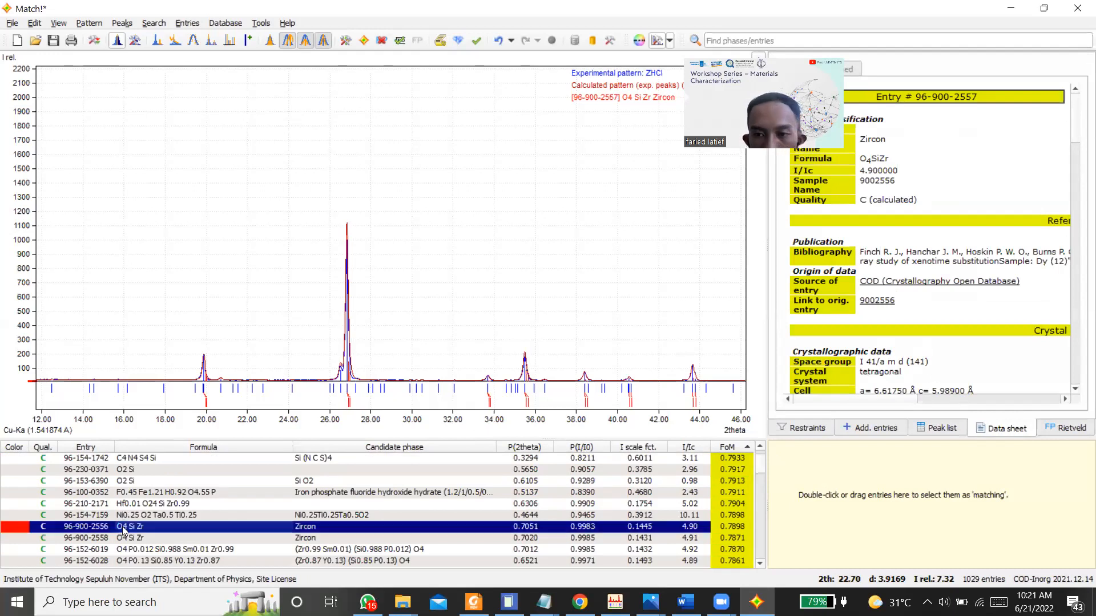
click(151, 549)
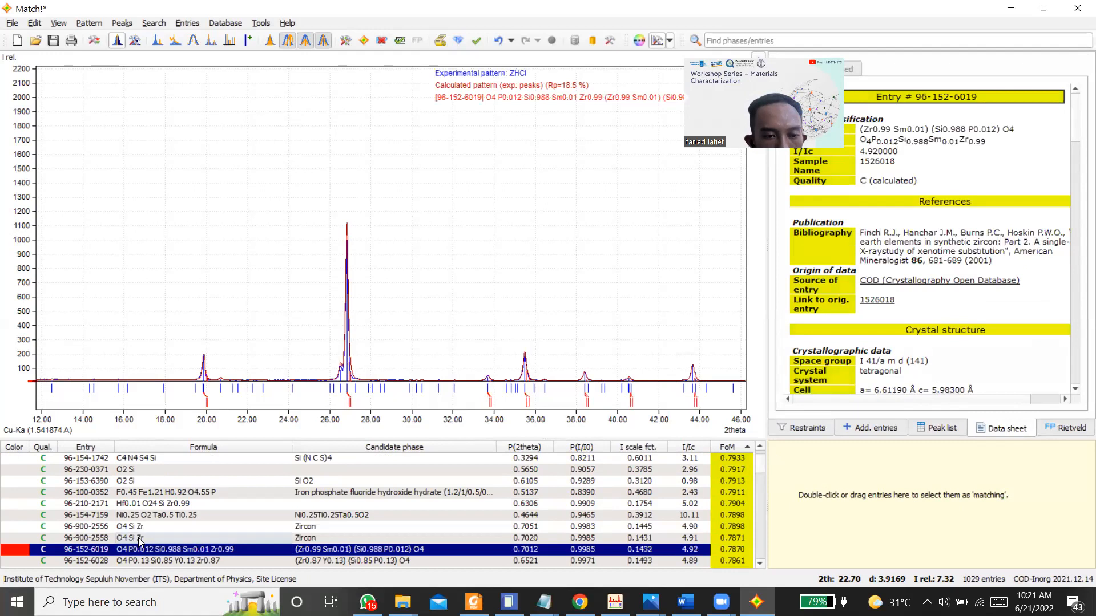
click(139, 540)
scroll(151, 514, down, 2)
click(135, 505)
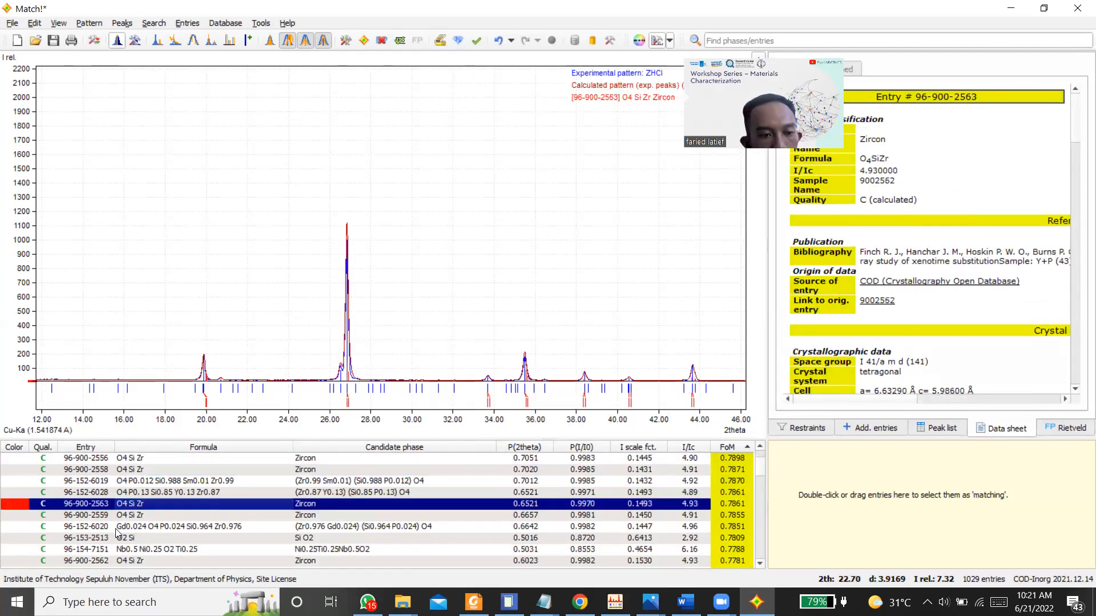
click(114, 516)
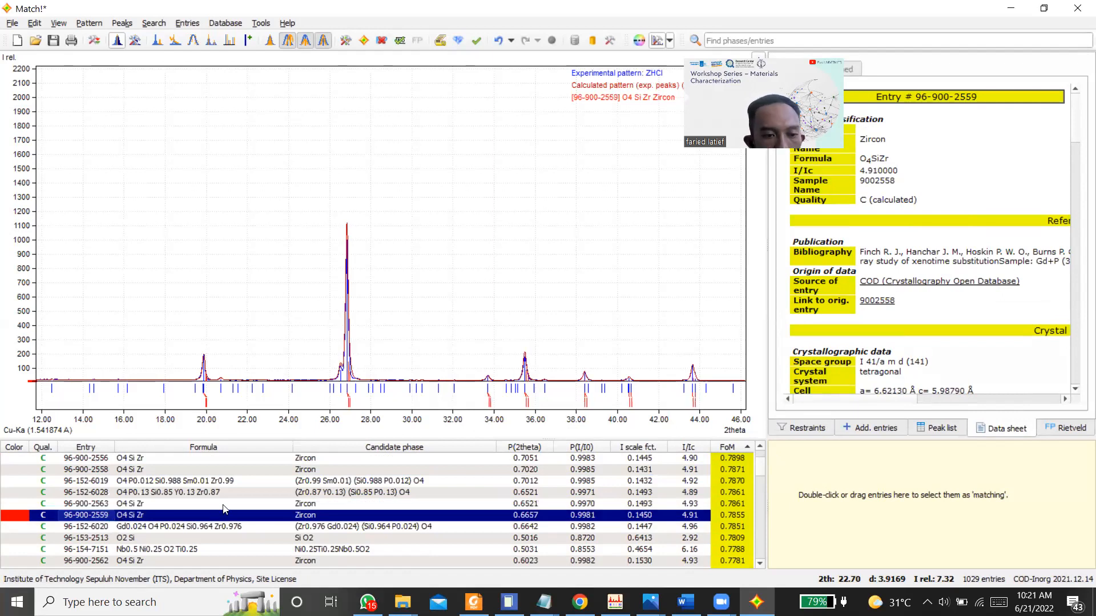
Step: Select Zircon entry 96-900-2561 as a matching phase and overlay Zircon candidate 96-900-0687 on the pattern
scroll(225, 509, up, 5)
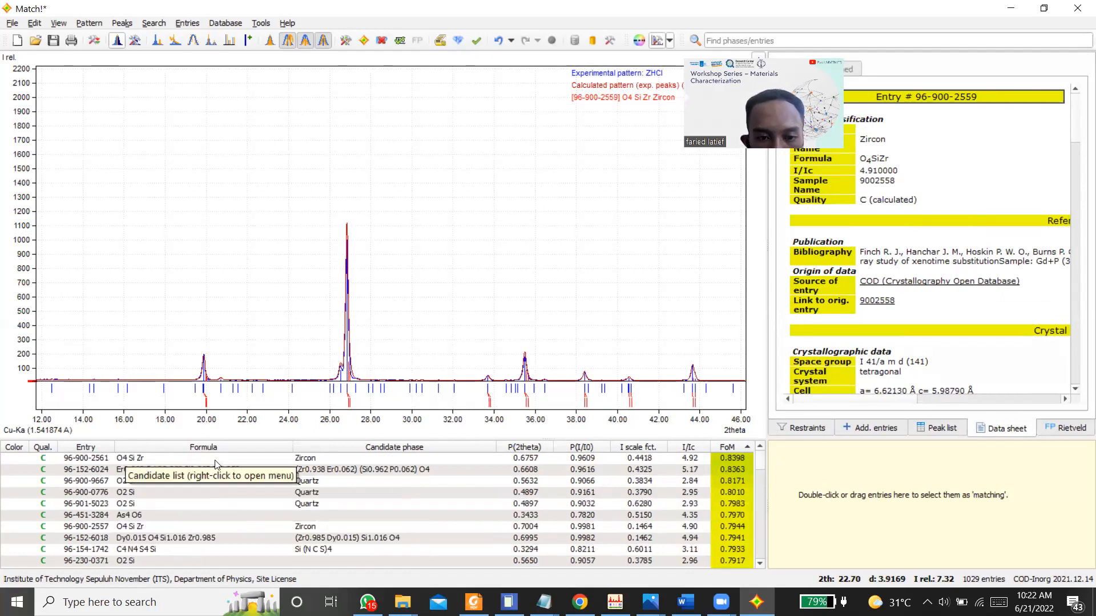
right_click(363, 241)
click(430, 50)
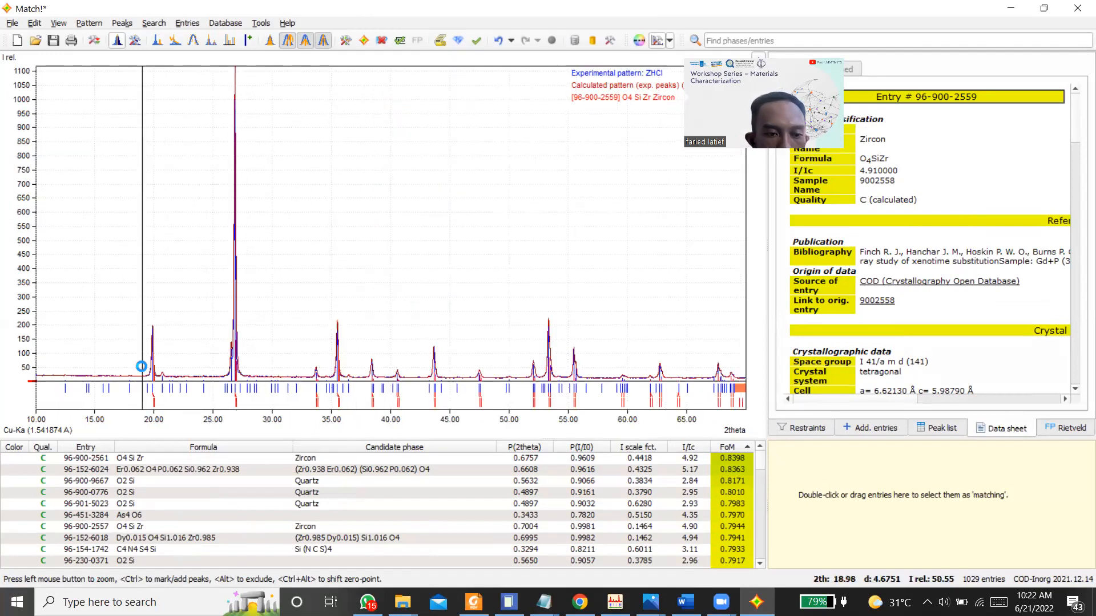
click(150, 460)
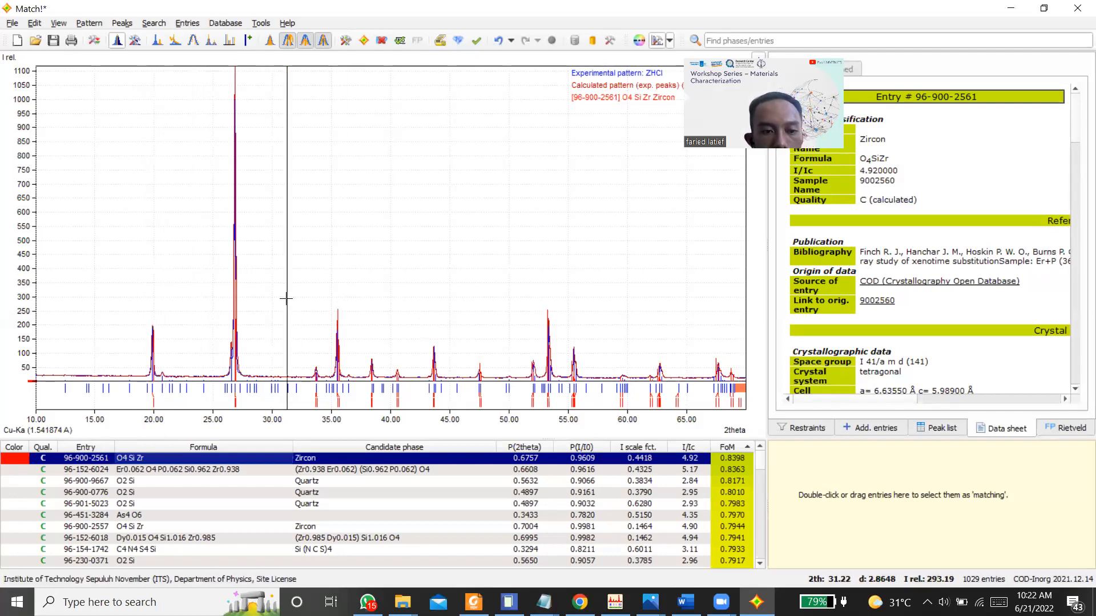
right_click(165, 459)
click(301, 202)
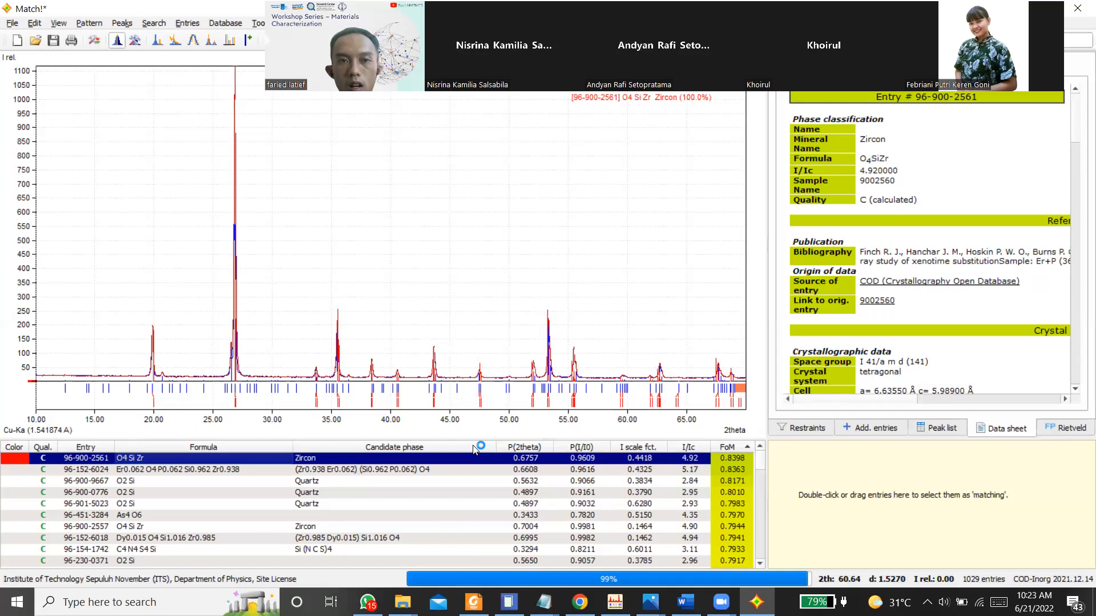
double_click(400, 560)
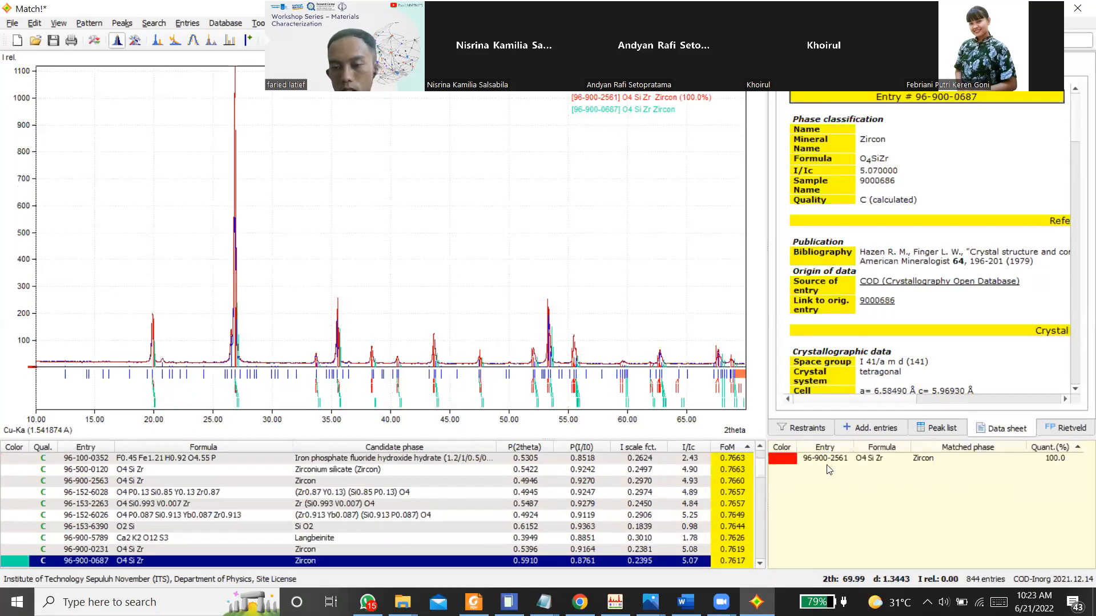
Step: Compare SiO2 candidates 96-153-6390 and 96-901-2601 with the pattern and select Quartz 96-901-2601 as a second matching phase
click(911, 458)
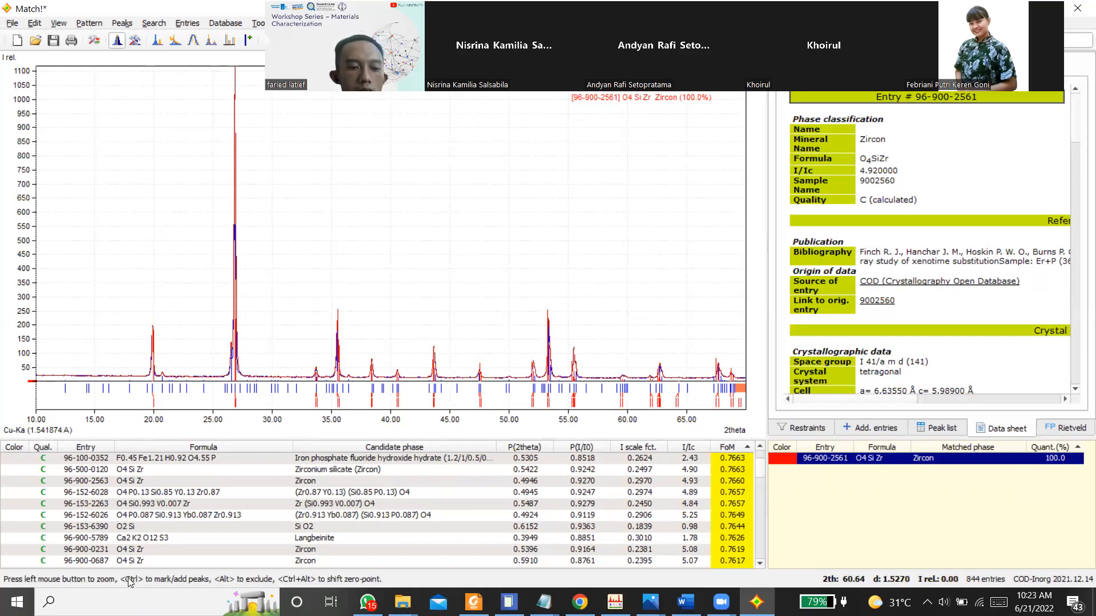
click(137, 528)
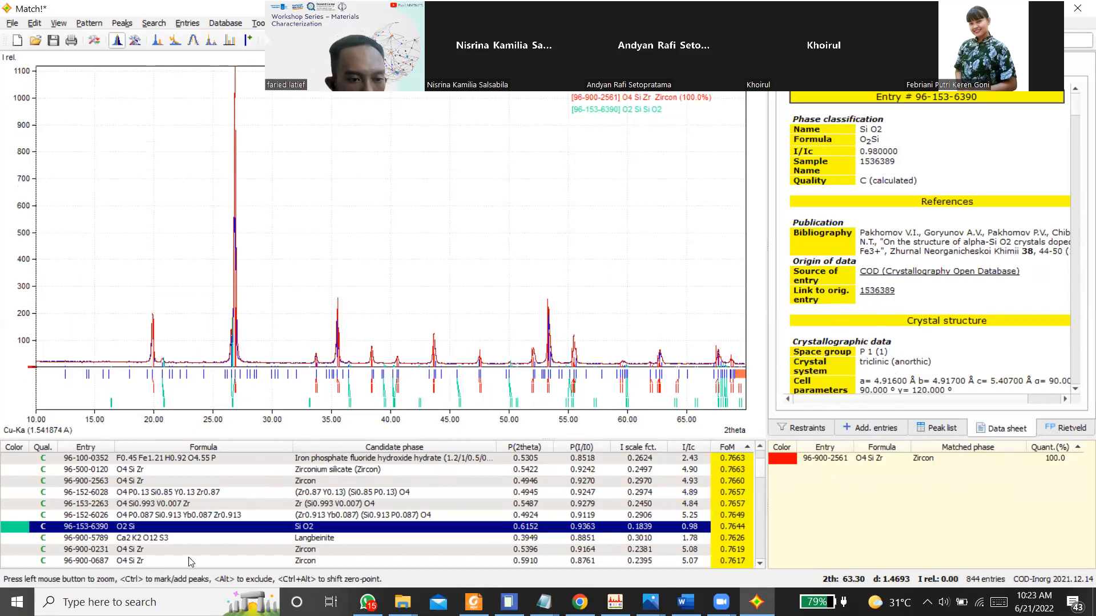
scroll(190, 562, down, 2)
scroll(189, 559, down, 3)
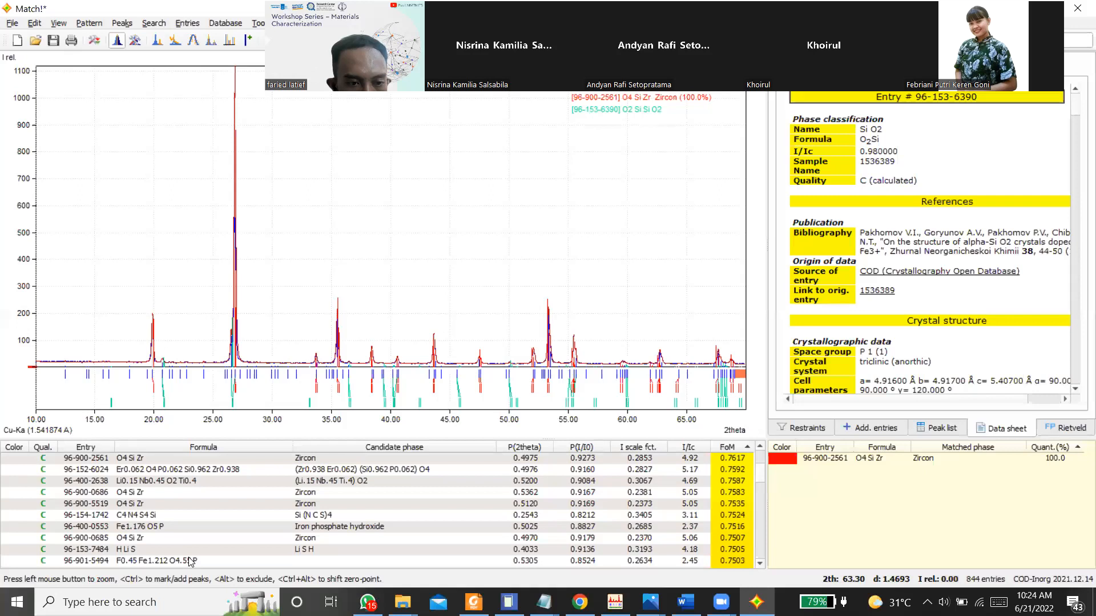
click(150, 526)
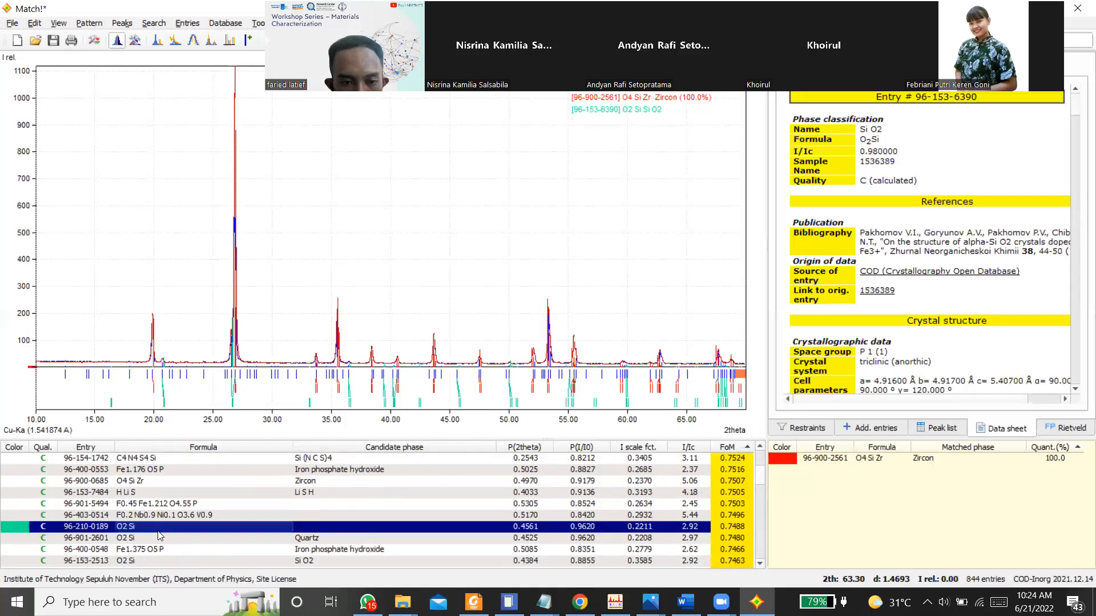
click(164, 538)
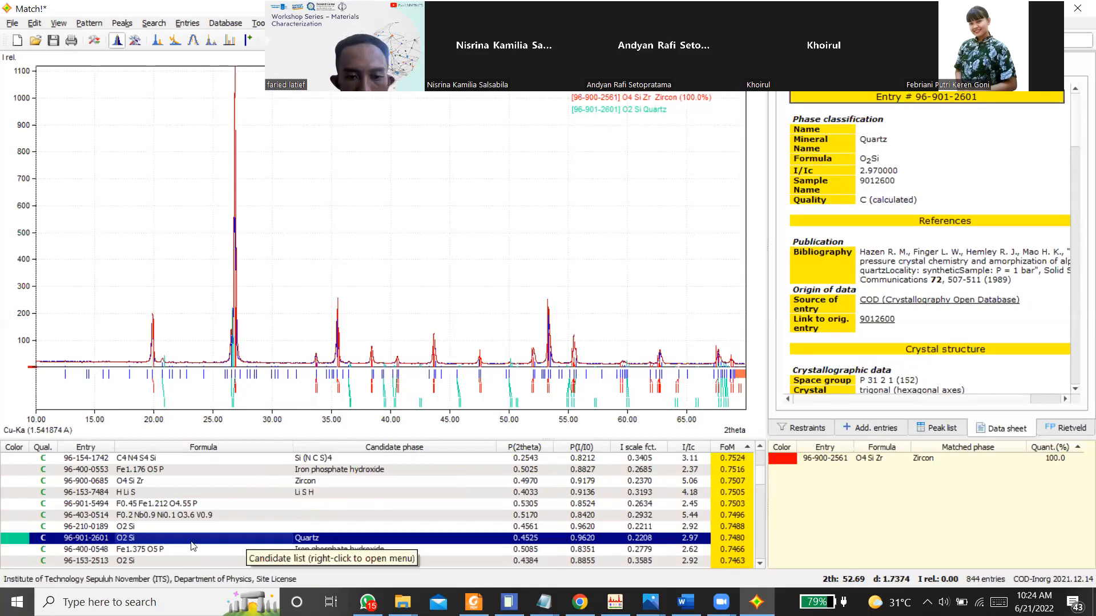
right_click(407, 542)
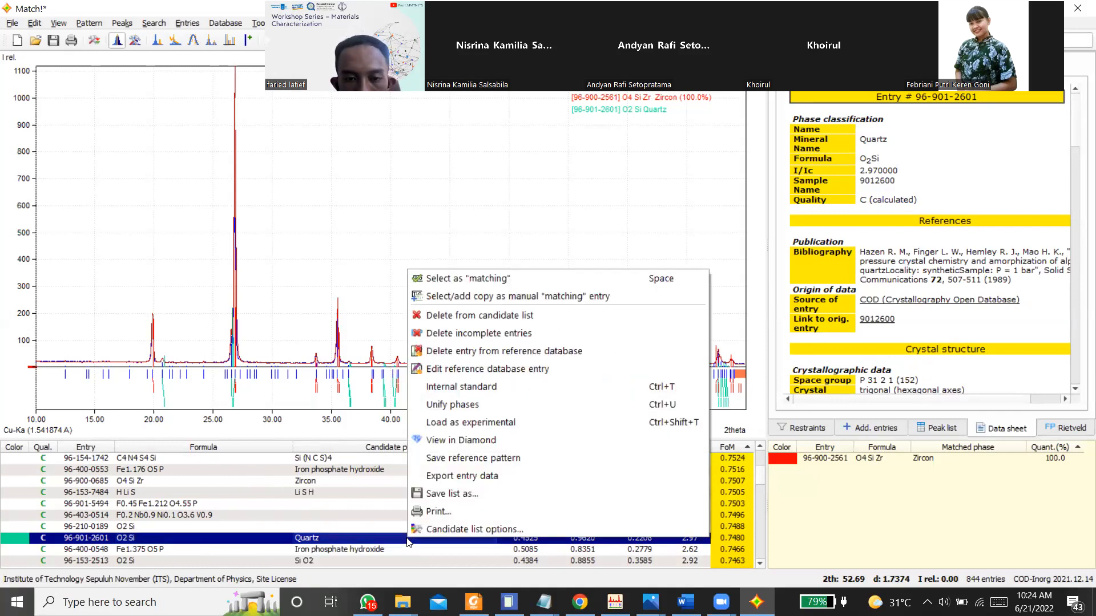
click(482, 280)
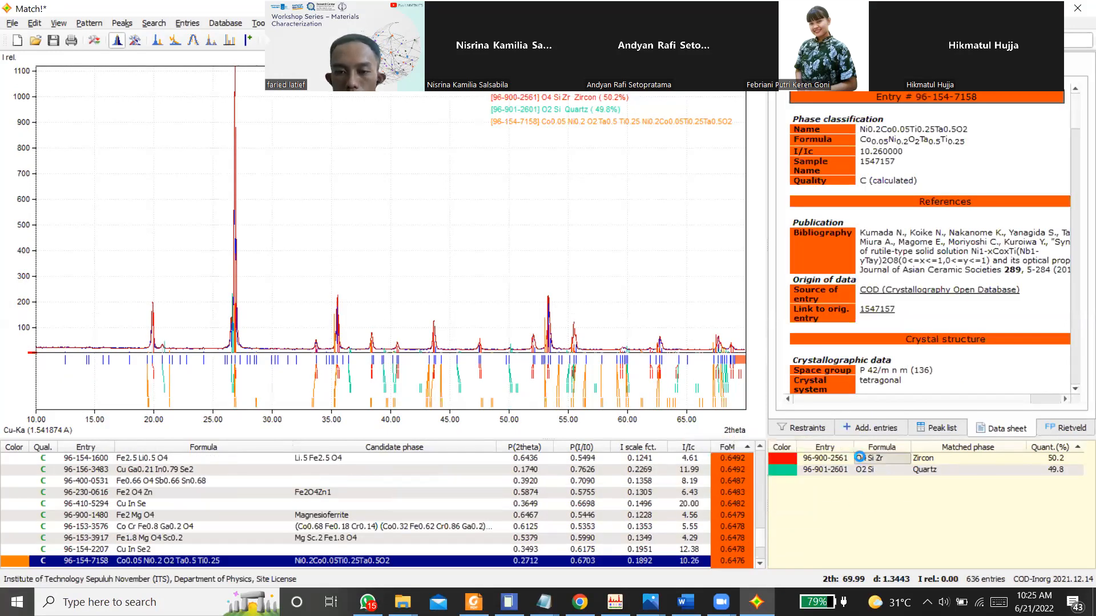
Step: Compare the data sheets of the matched phases Zircon 96-900-2561 and Quartz 96-901-2601
click(859, 458)
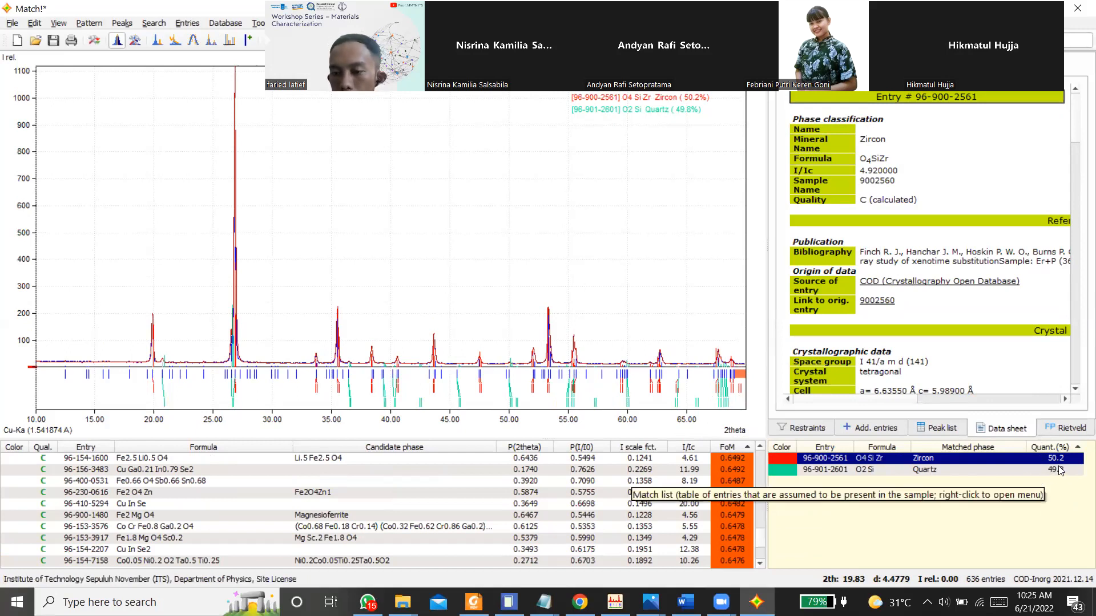
click(926, 469)
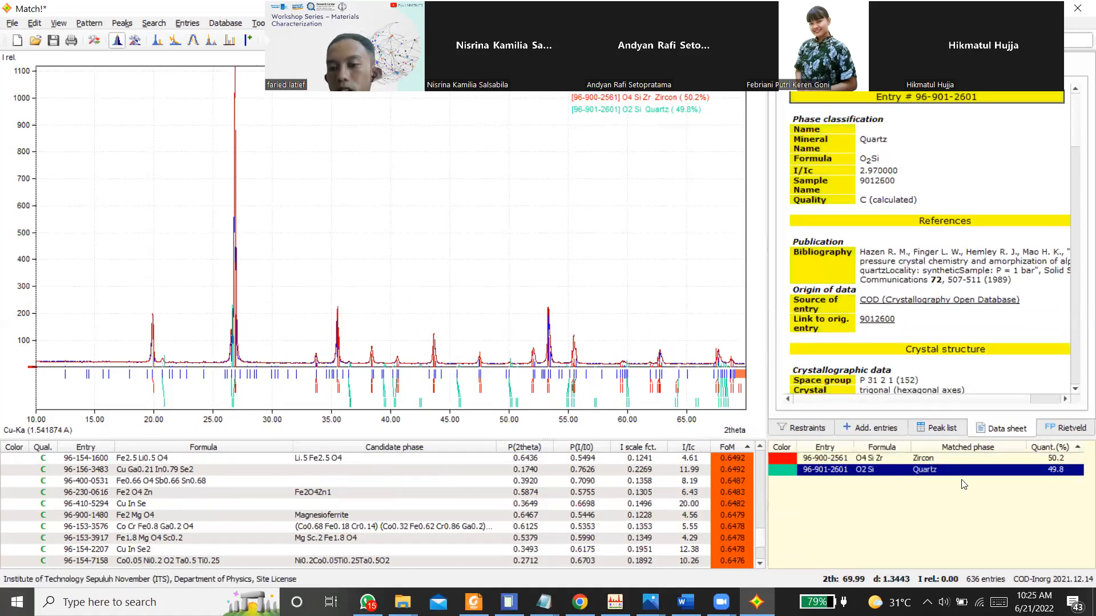
click(921, 458)
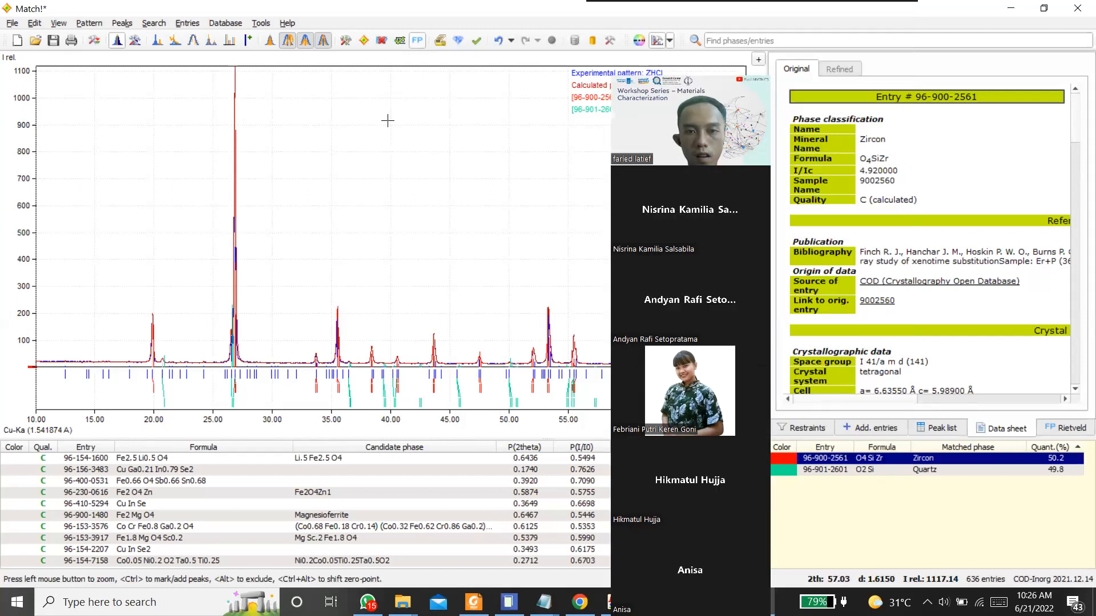
Step: Download the Zircon entry's CIF file 9002560 from the Crystallography Open Database and return to Match!
scroll(936, 161, down, 1)
scroll(879, 145, up, 1)
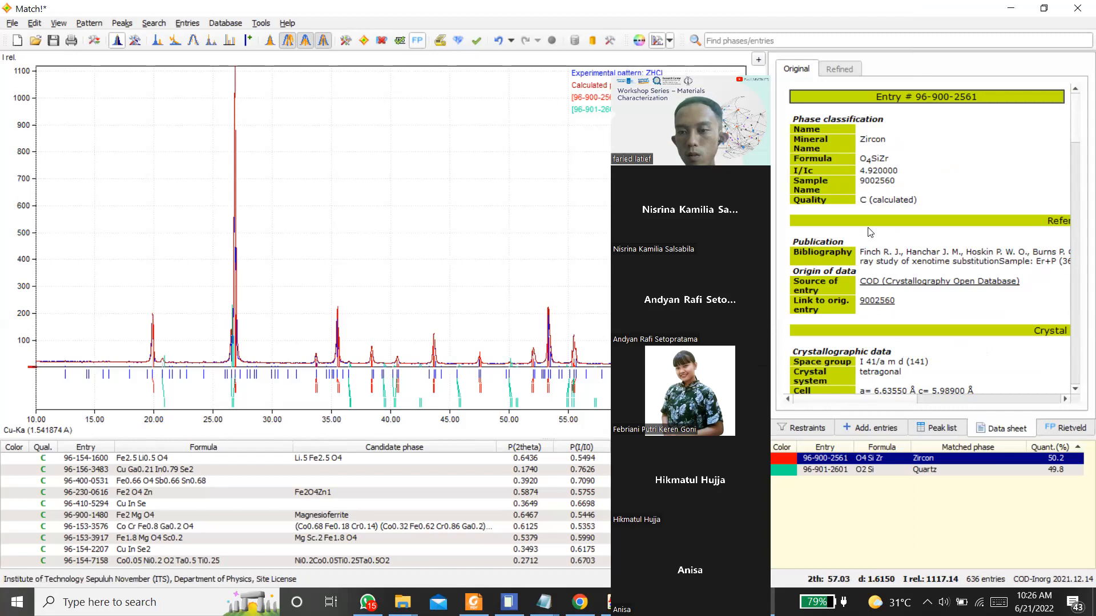
scroll(870, 232, down, 1)
scroll(882, 158, up, 1)
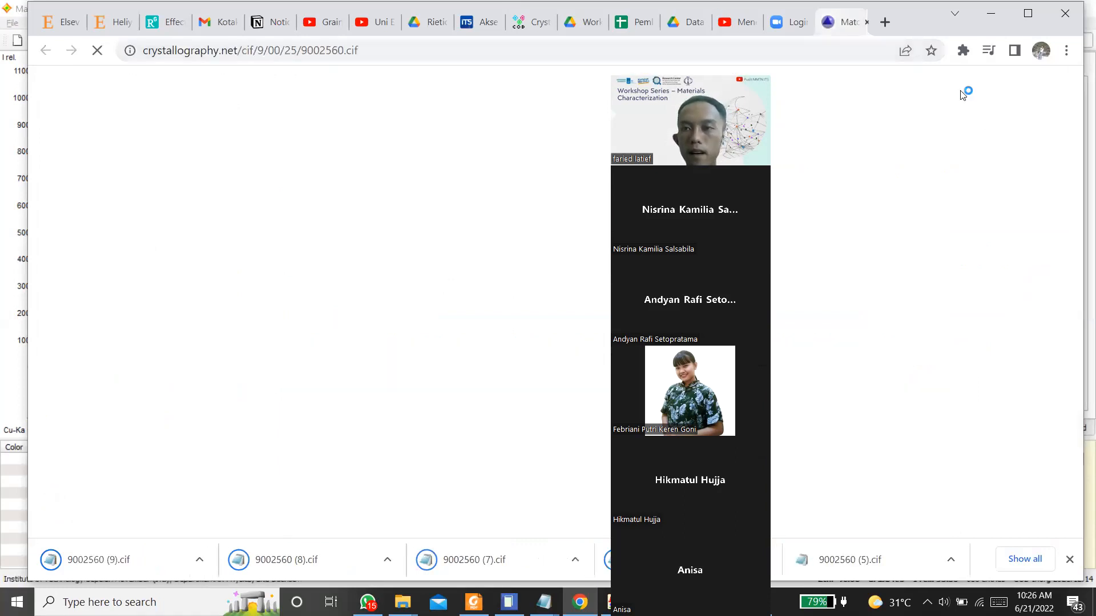
click(988, 17)
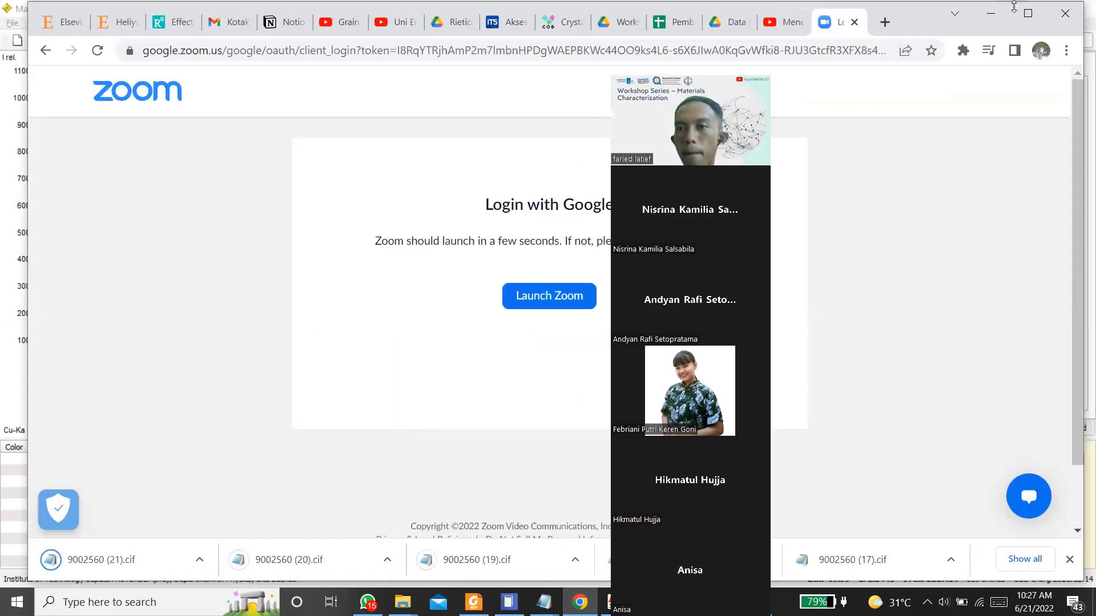
click(993, 14)
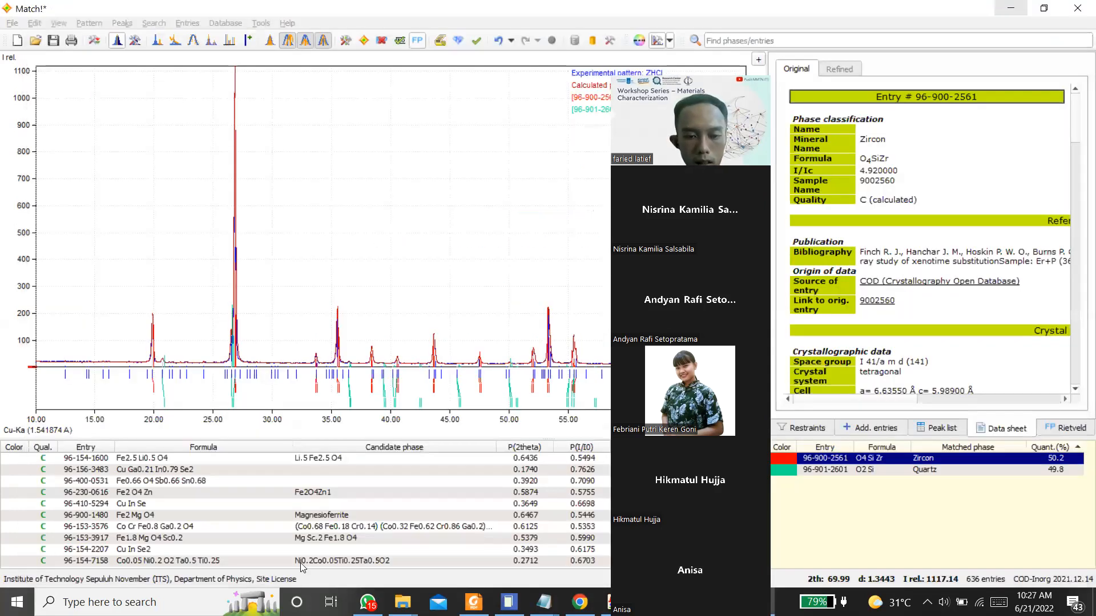
mouse_move(403, 603)
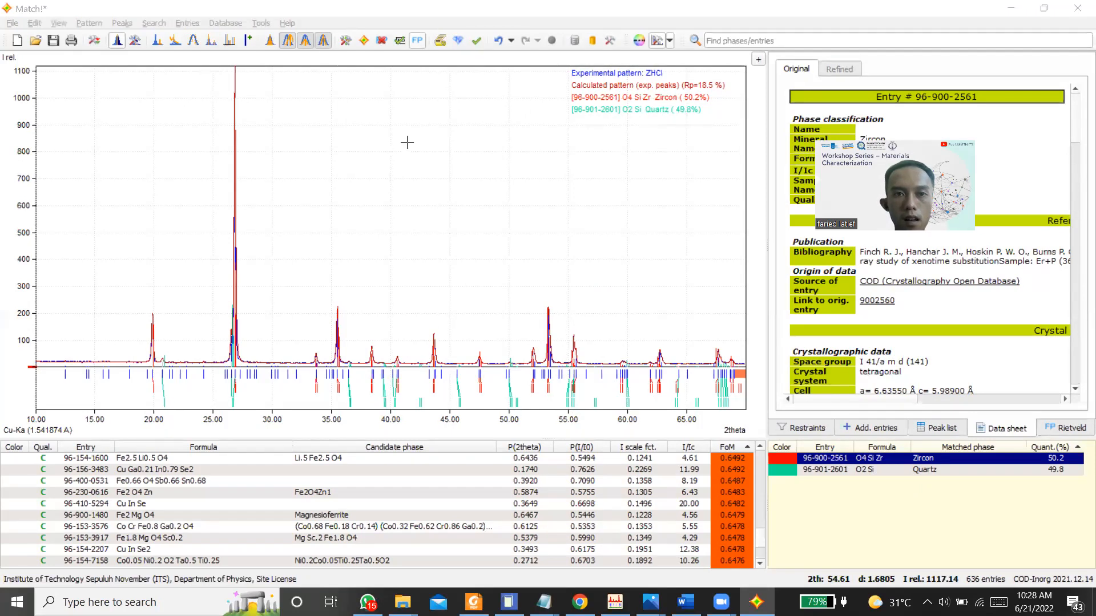
Step: Generate the phase analysis report and review its matched phases, candidates, search-match settings, peak list and residuals
click(440, 41)
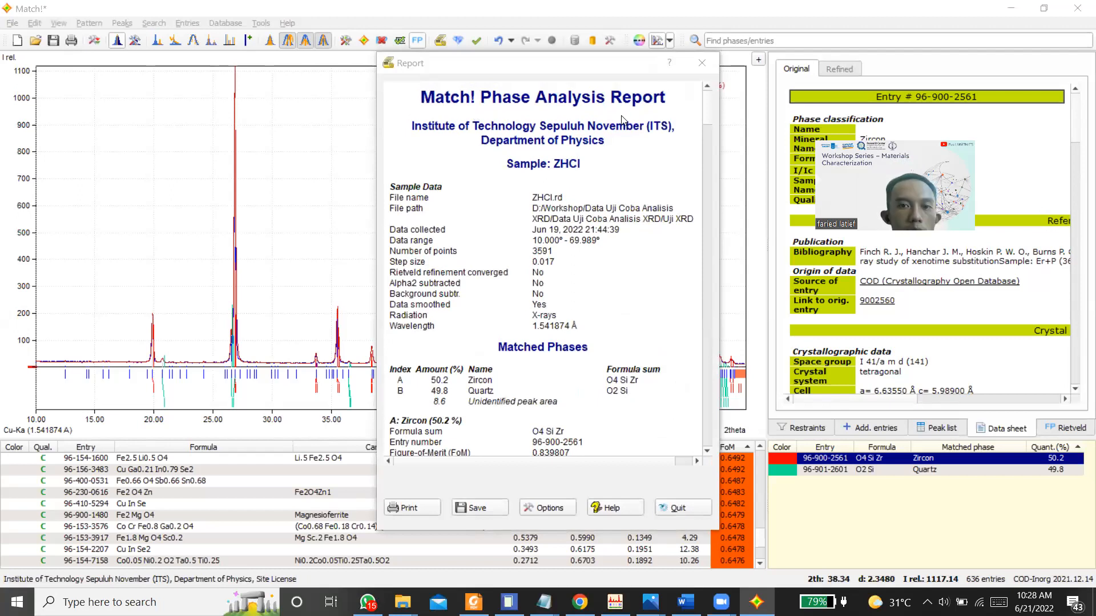
scroll(624, 120, down, 10)
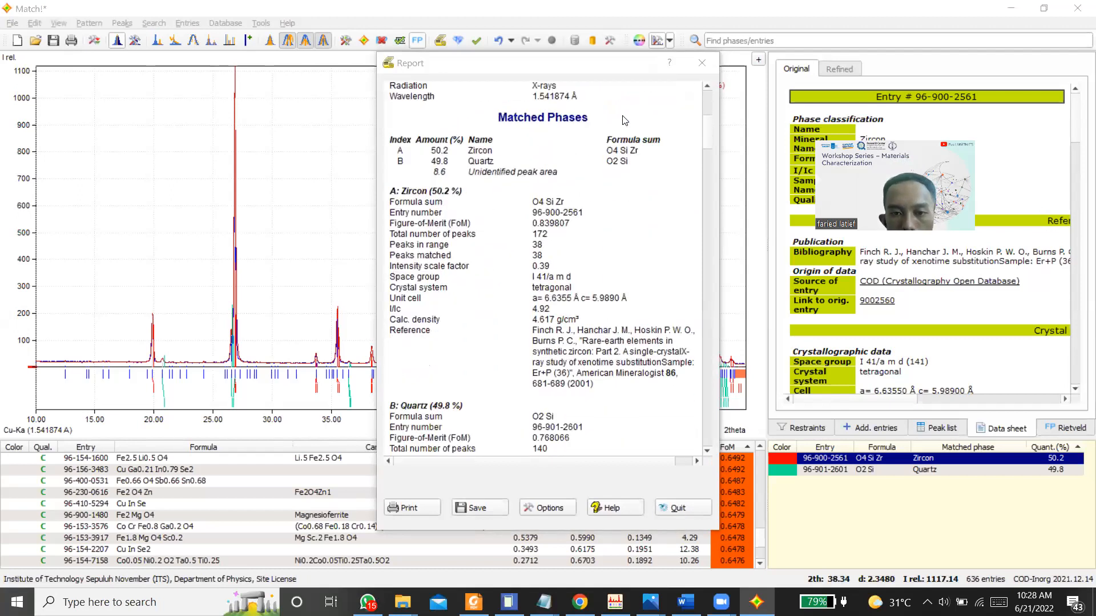
scroll(624, 120, down, 3)
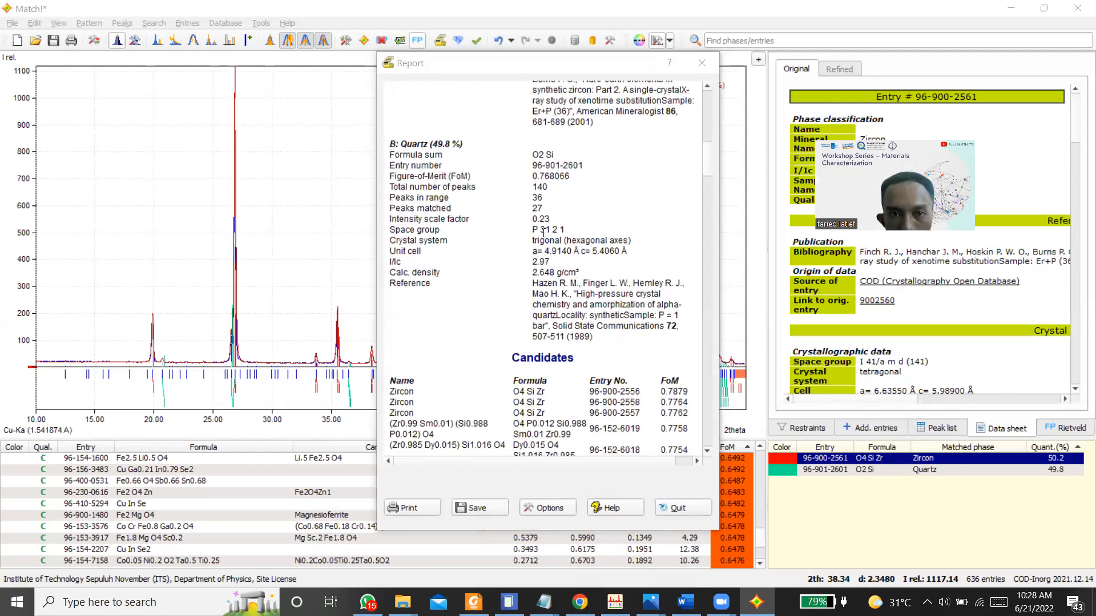
scroll(543, 233, down, 10)
scroll(544, 233, down, 9)
scroll(358, 335, down, 5)
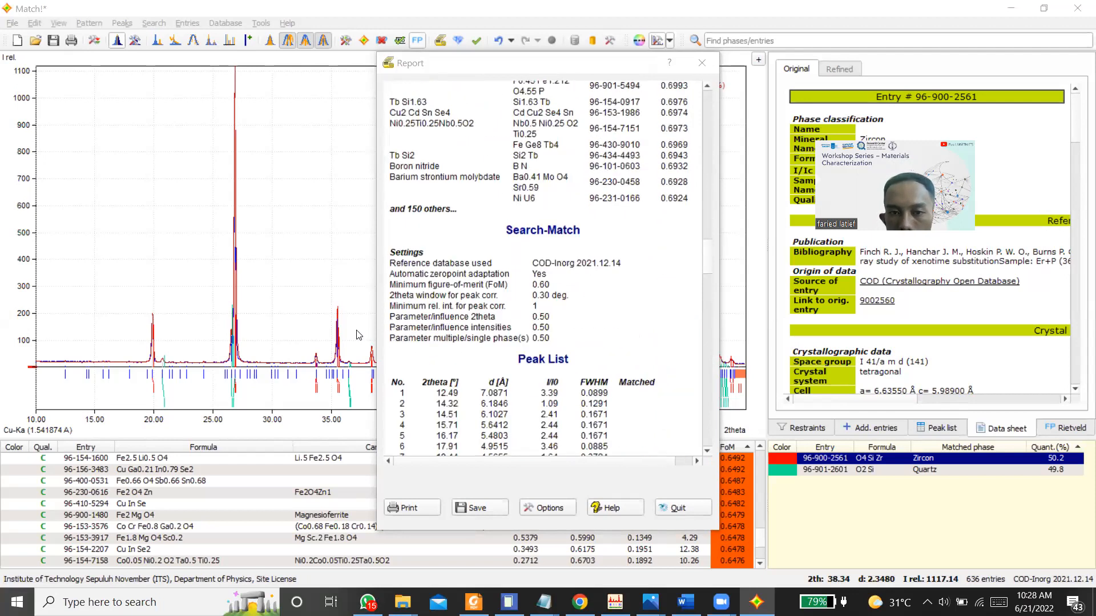
scroll(489, 284, up, 15)
scroll(488, 289, down, 8)
scroll(489, 290, down, 15)
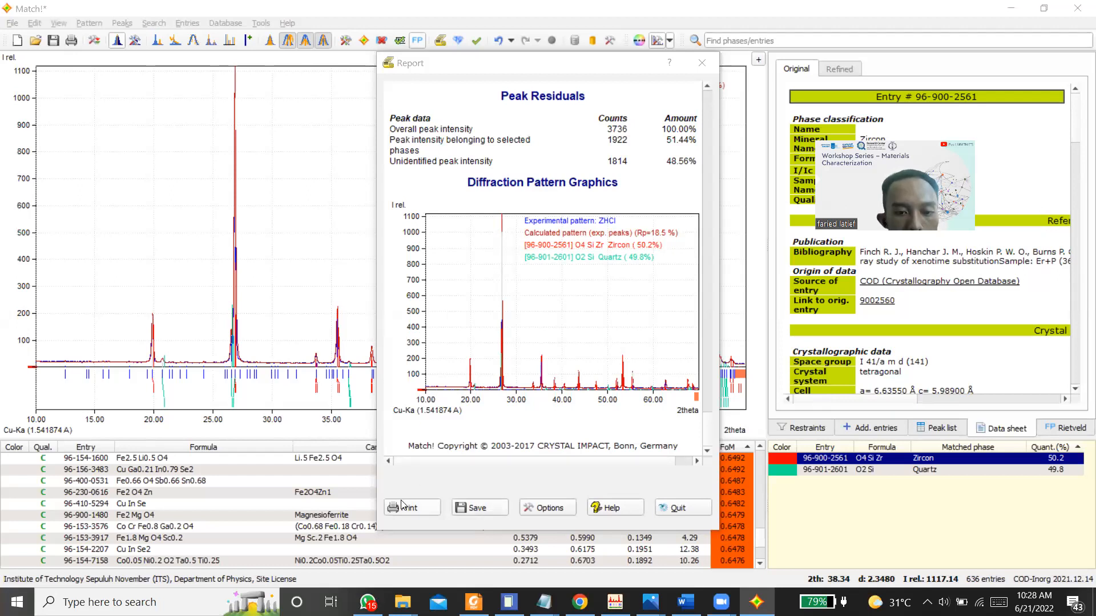
Step: Save the phase analysis report as the PDF ZSQ_Report in the Workshop folder and close the report
click(467, 508)
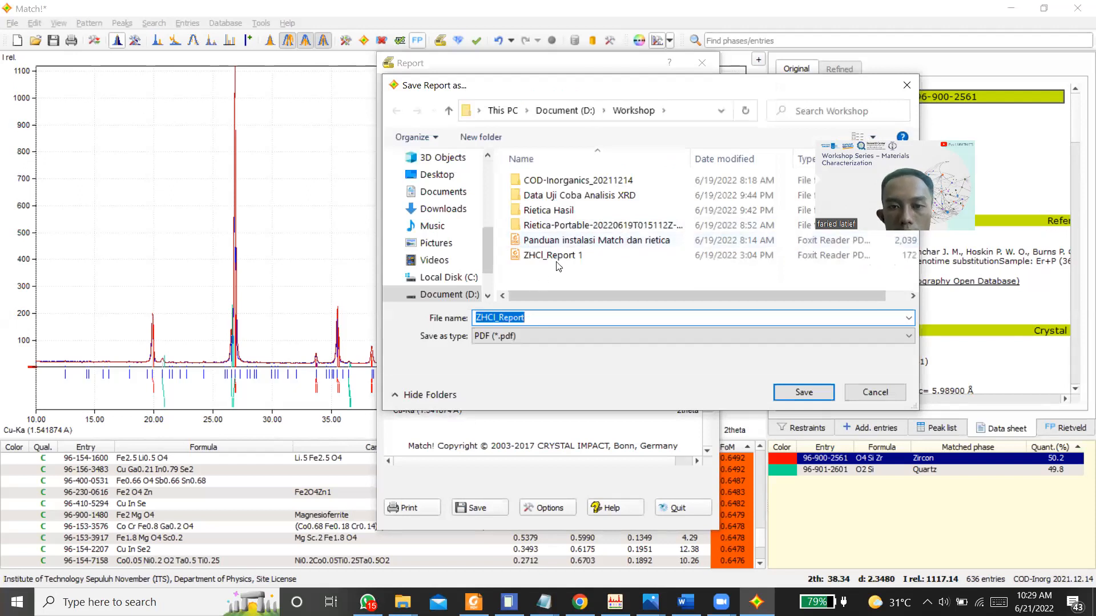
click(529, 313)
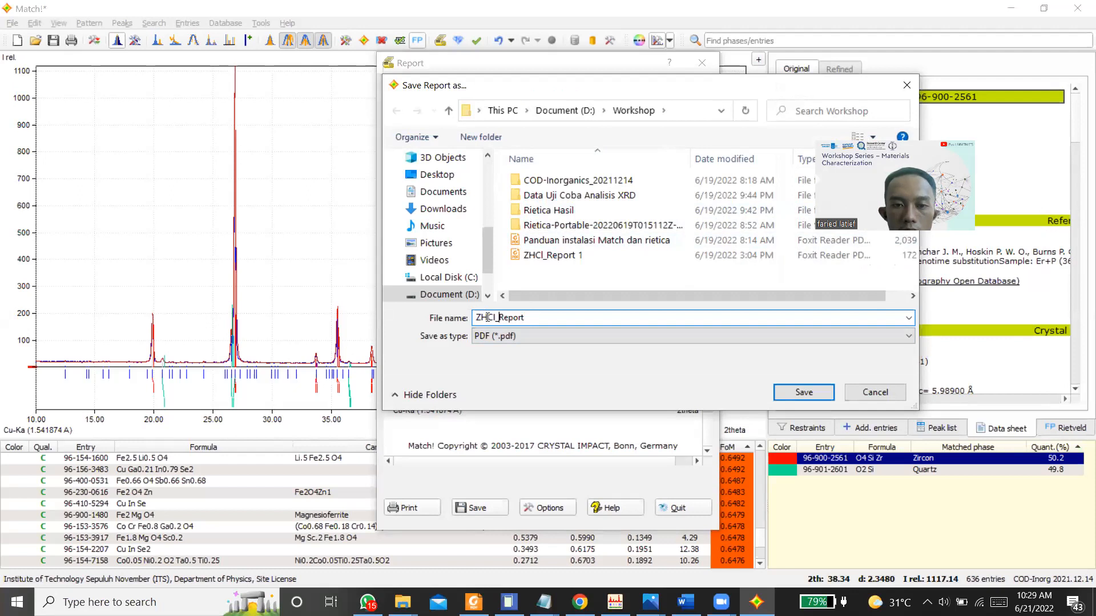
key(BackSpace)
key(BackSpace)
key(BackSpace)
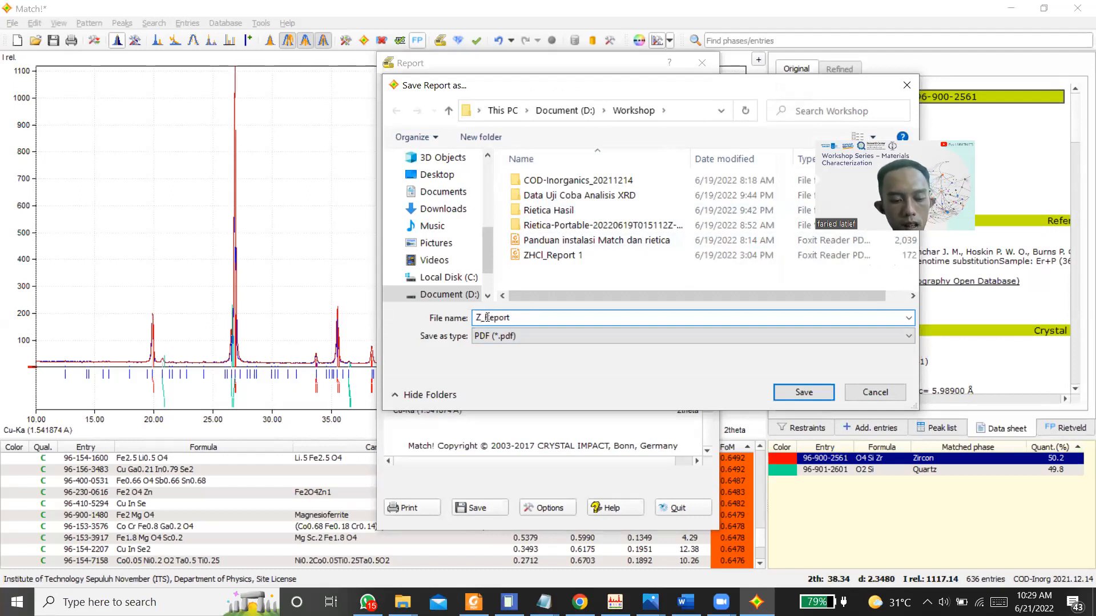
text(SO)
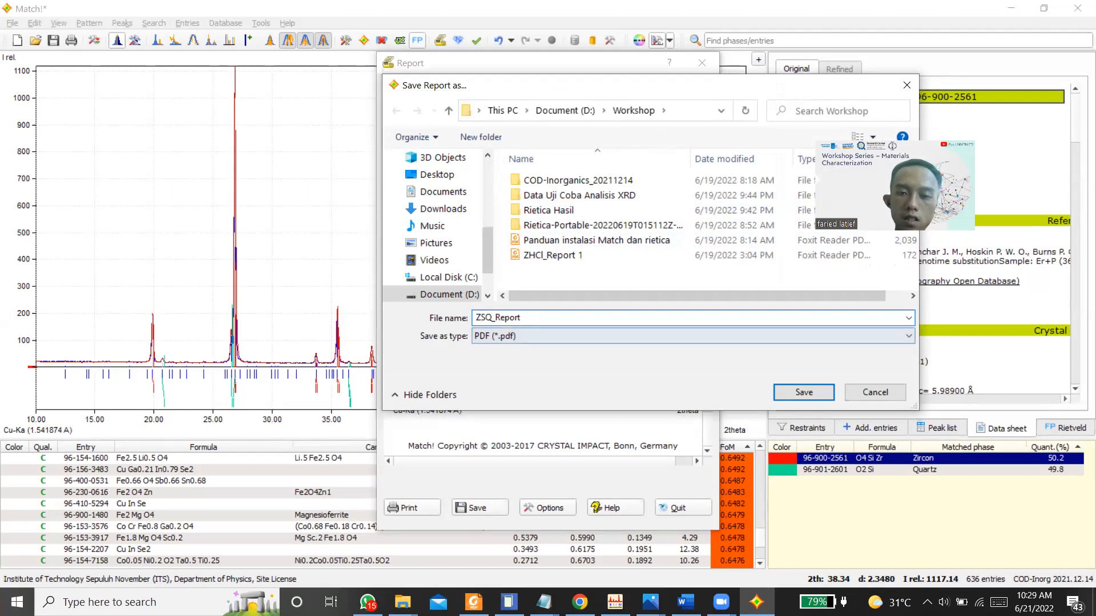
click(804, 393)
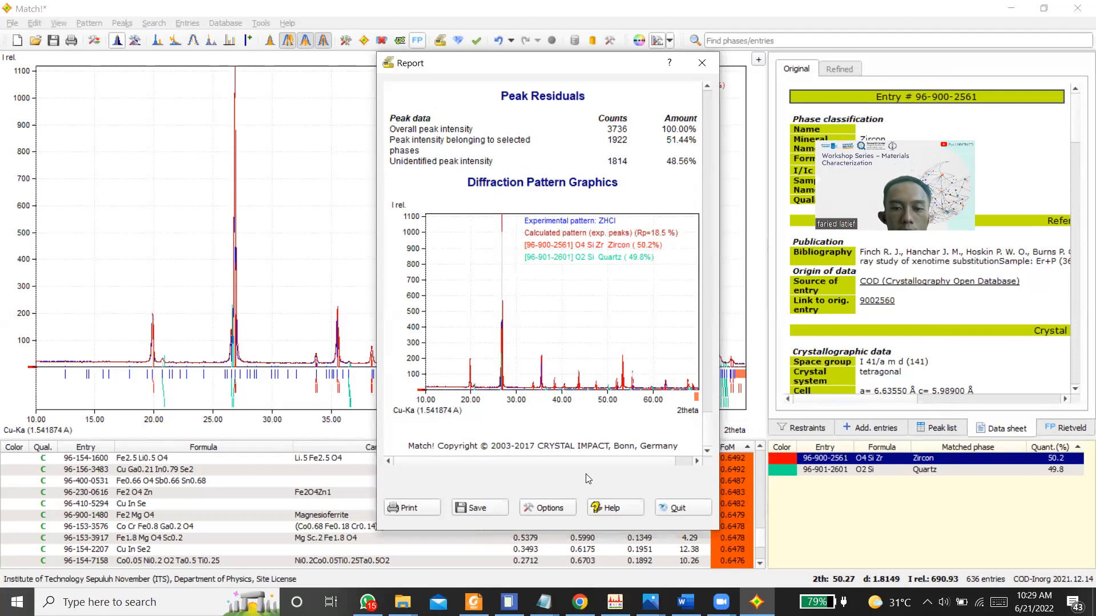
click(677, 509)
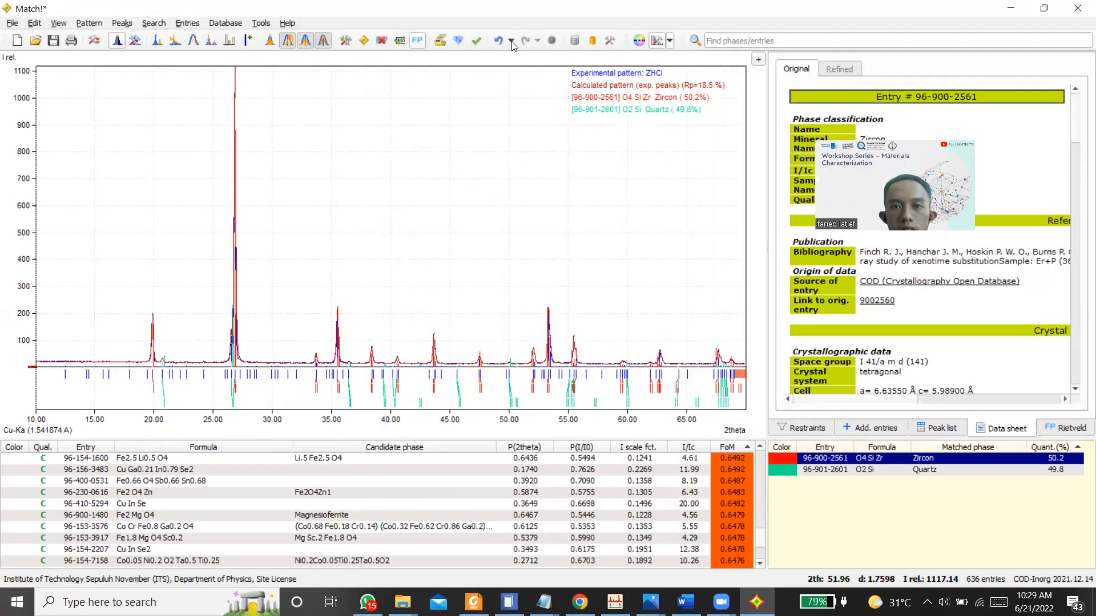
Step: Check the General and Batch settings in the program options and close them without changes
click(610, 41)
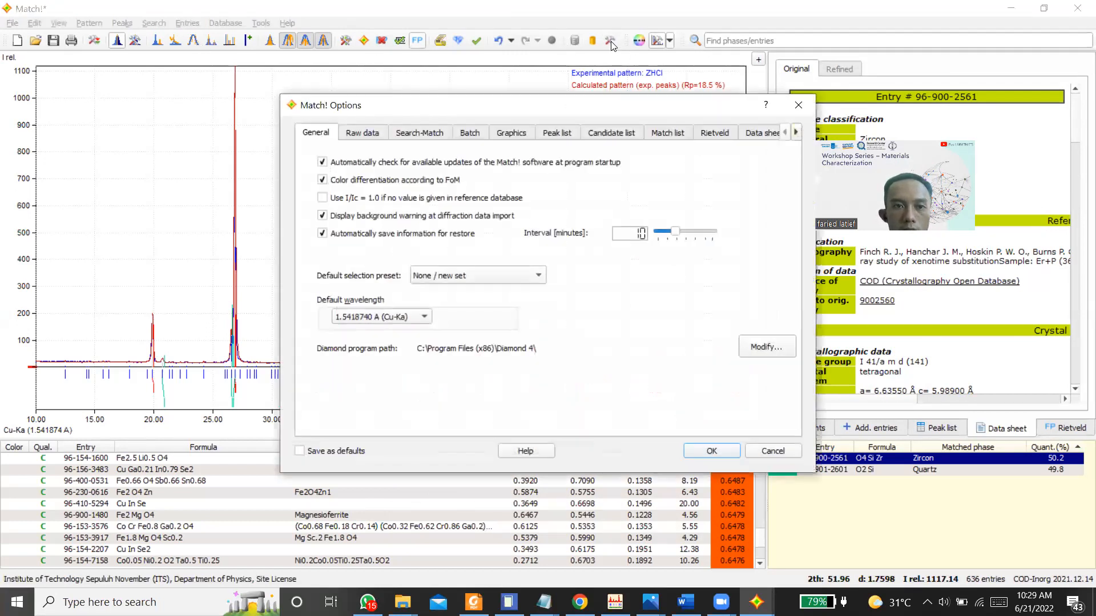
click(469, 131)
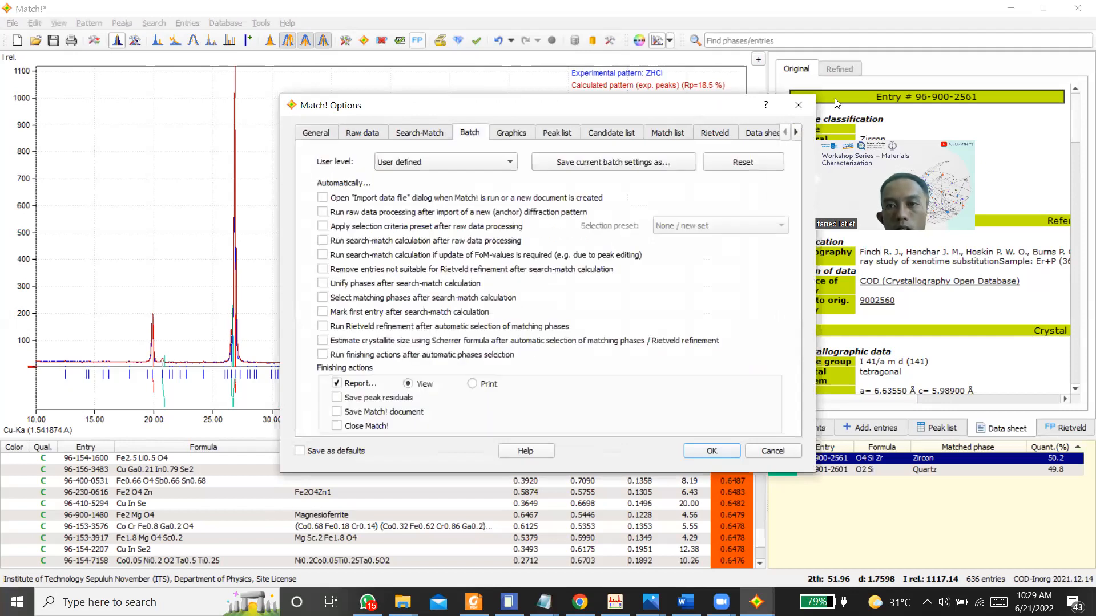
click(796, 105)
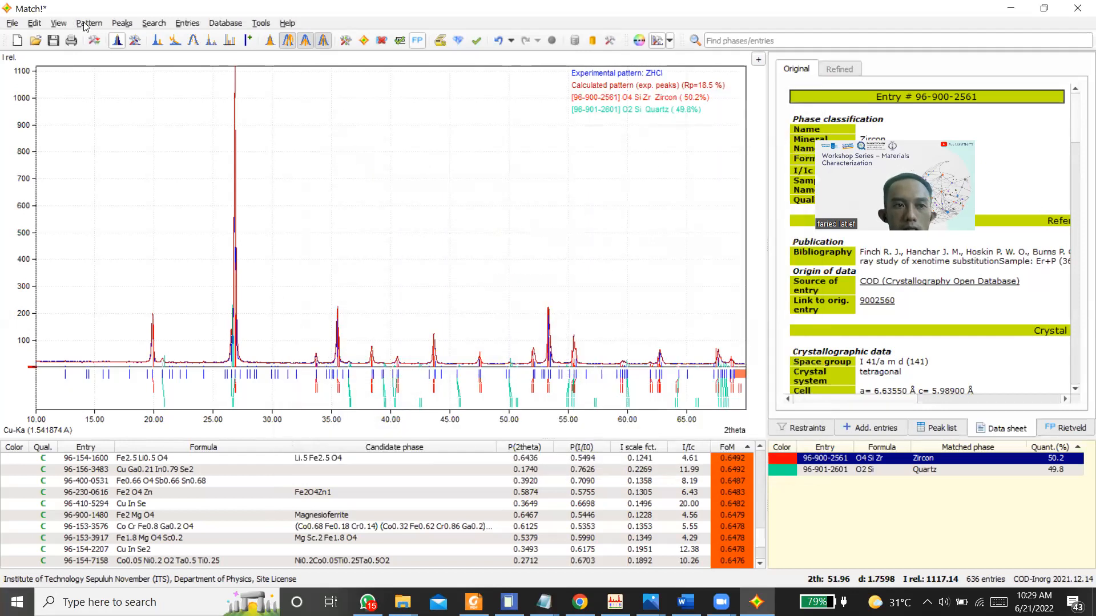
Step: Look through the profile fitting commands and view the phase analysis report of the ZHCl pattern again
click(85, 24)
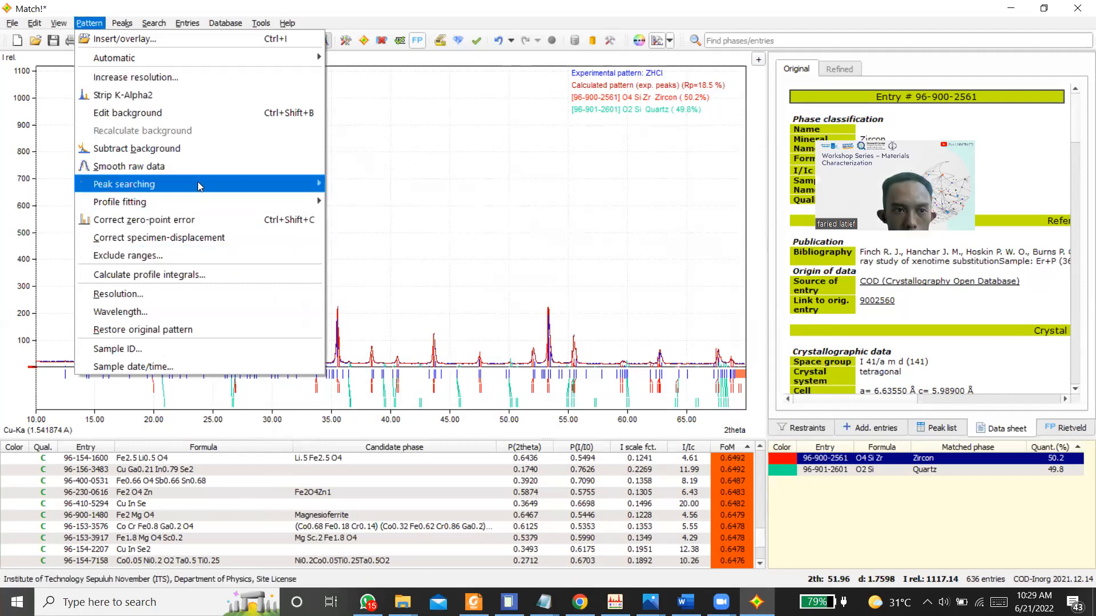
mouse_move(197, 204)
click(354, 202)
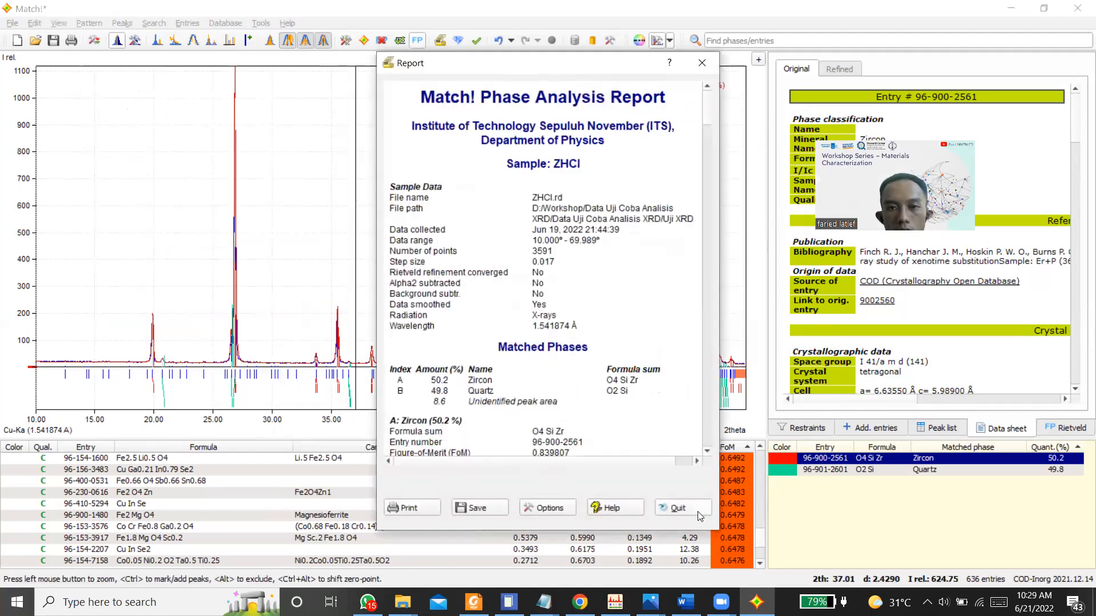
click(698, 511)
click(86, 24)
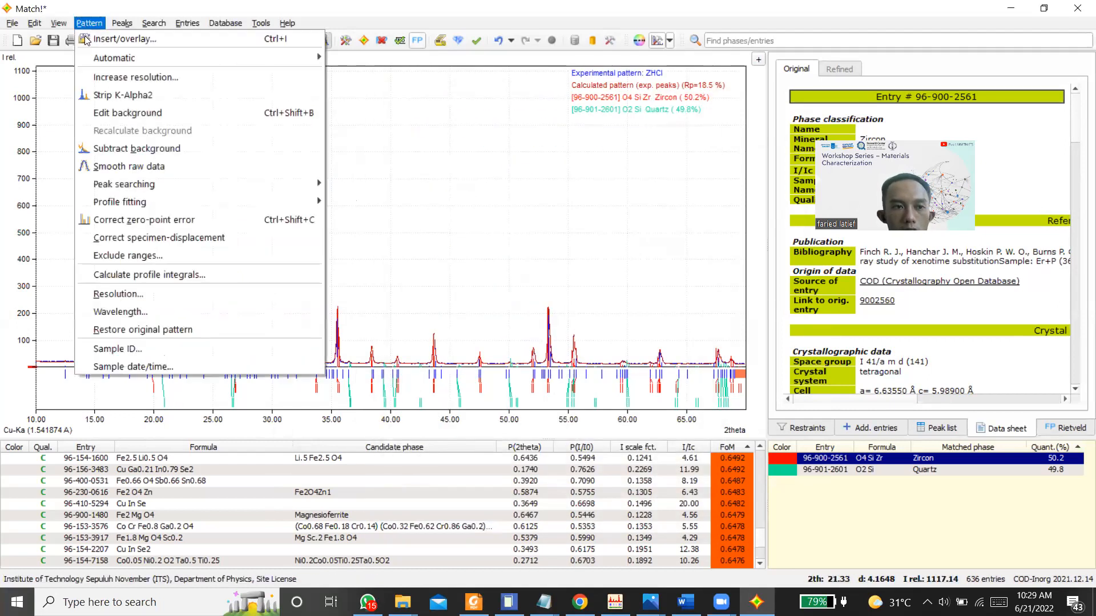
mouse_move(248, 204)
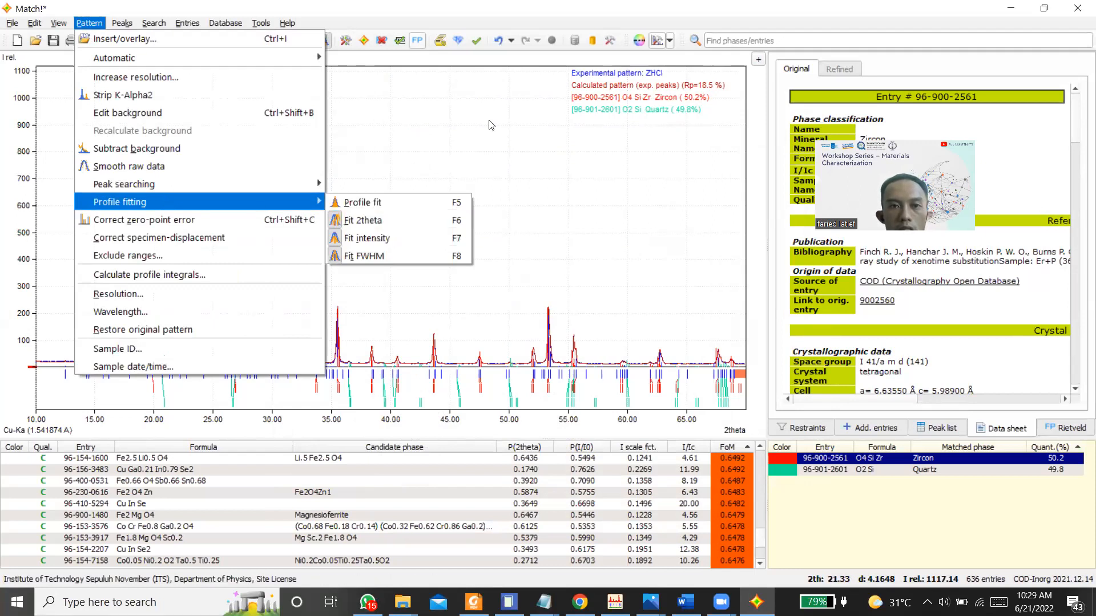
click(463, 151)
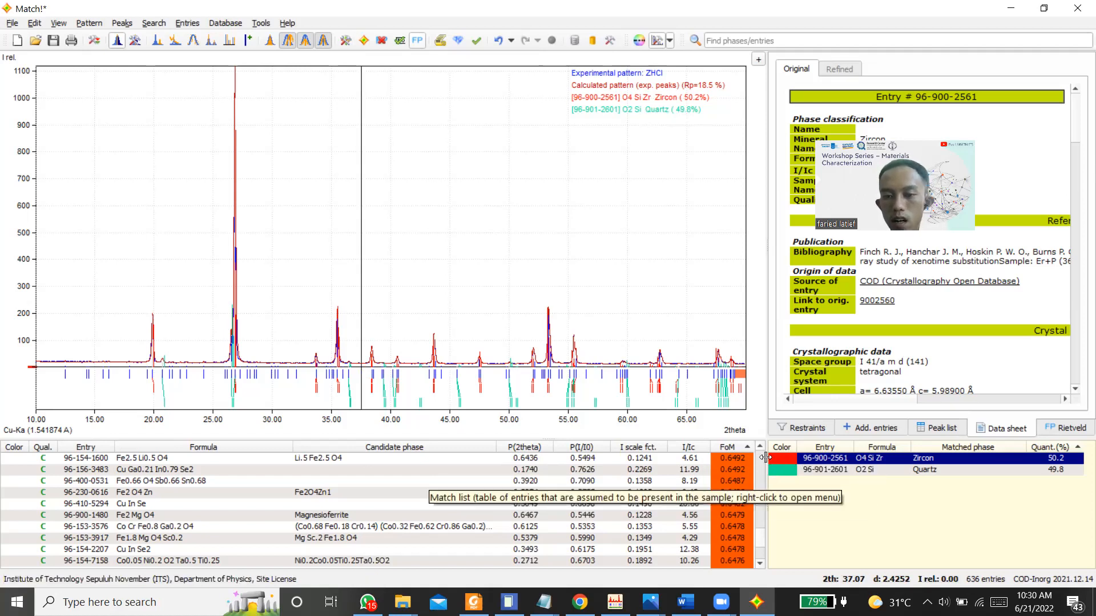
Step: Look back through the candidate phase list up to the entries with the highest figure of merit
scroll(762, 461, up, 5)
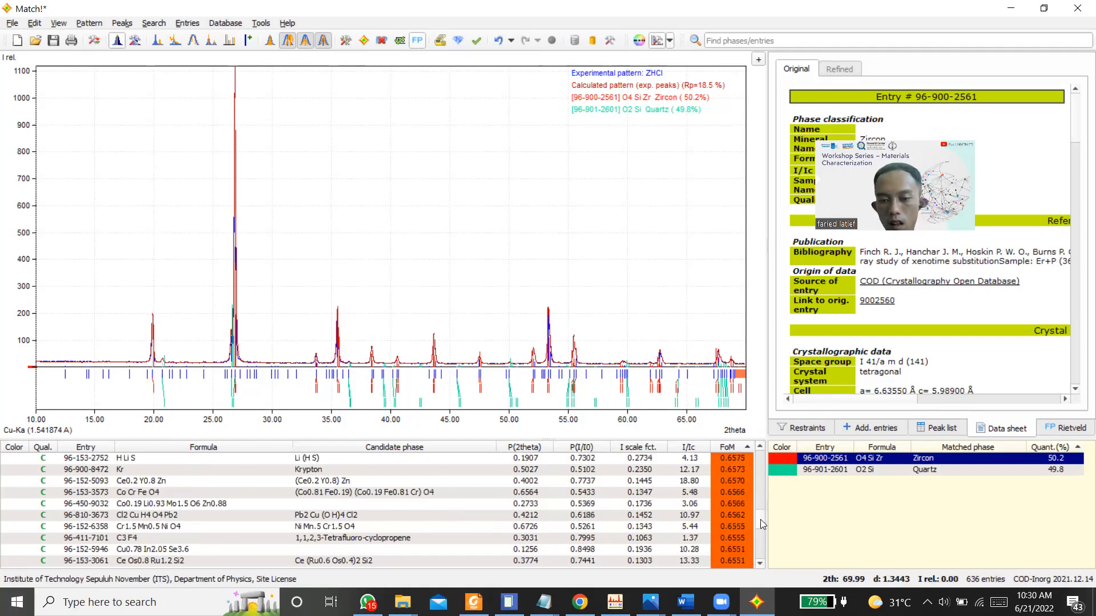
scroll(760, 514, up, 5)
scroll(760, 516, up, 15)
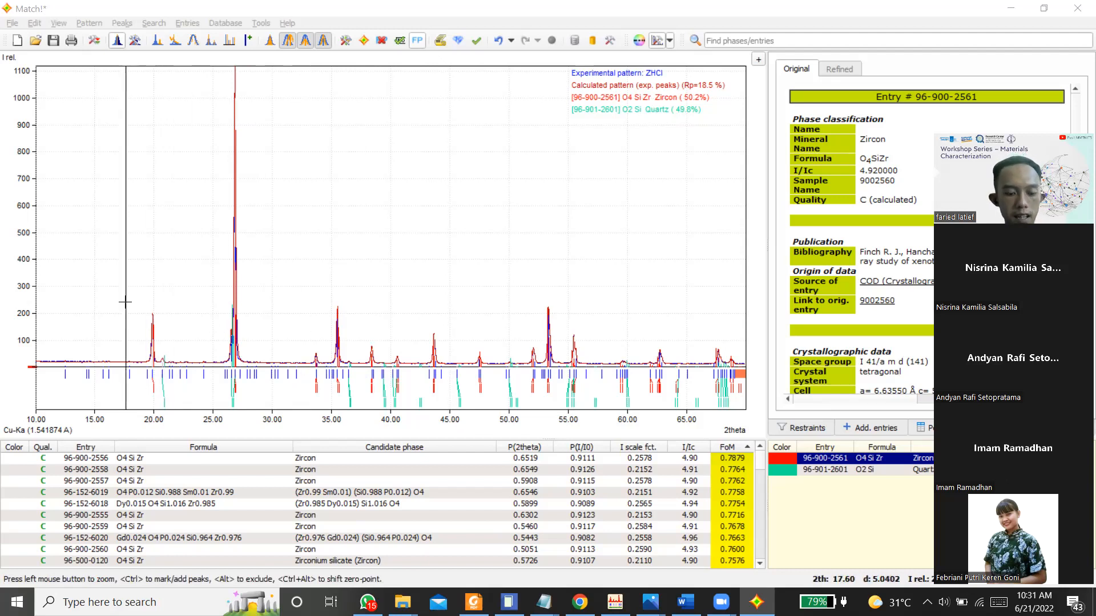
Step: Compare the calculated and experimental profiles around the peak near 20° 2theta, then return to the full pattern
drag(148, 307, 183, 367)
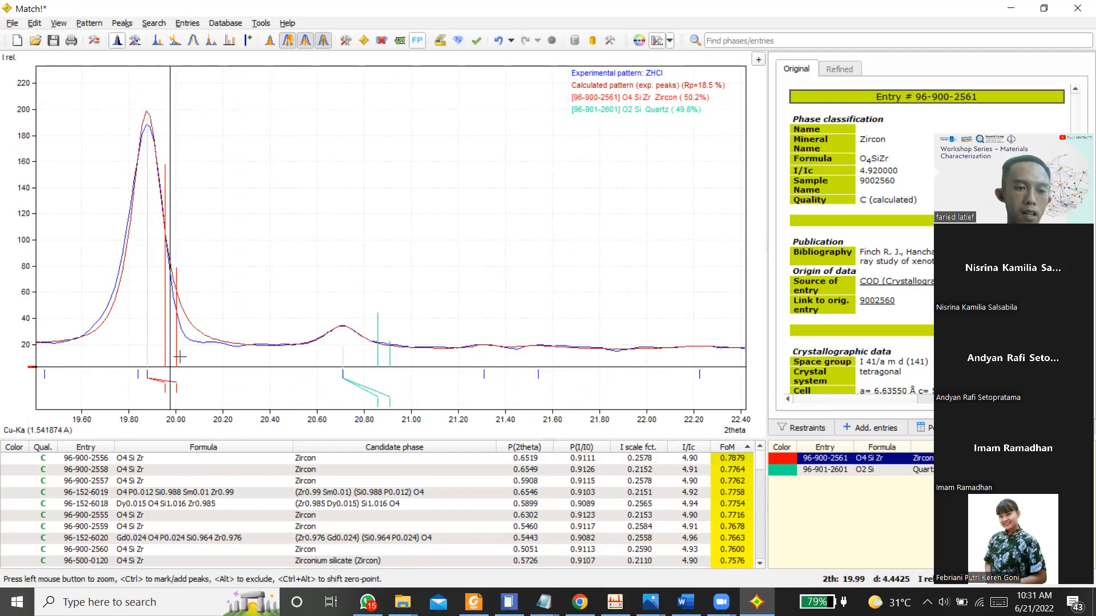
right_click(202, 291)
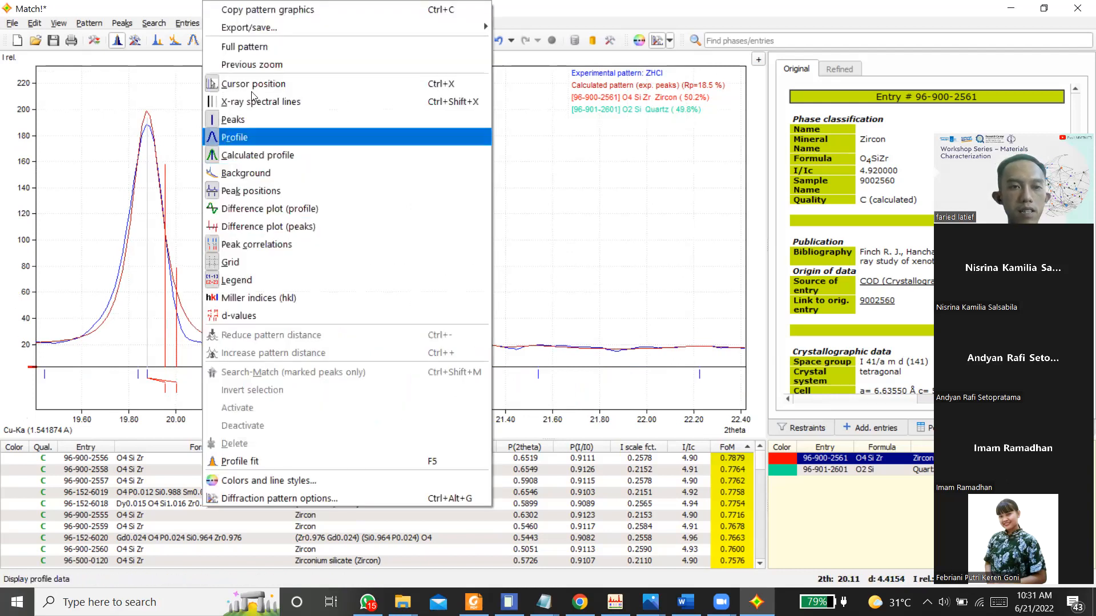
click(256, 56)
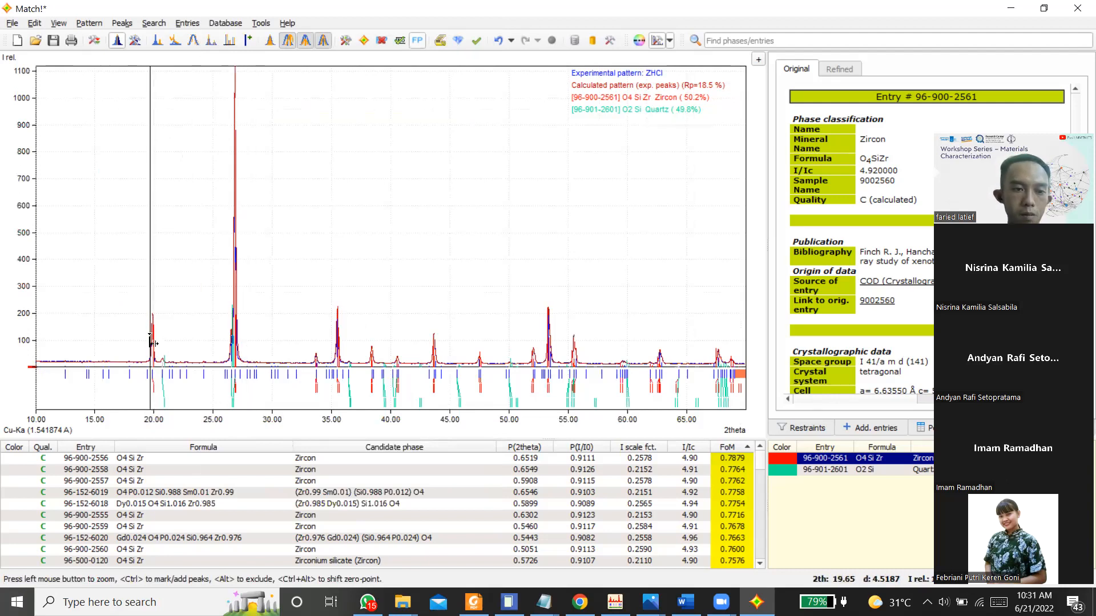
drag(132, 296, 176, 367)
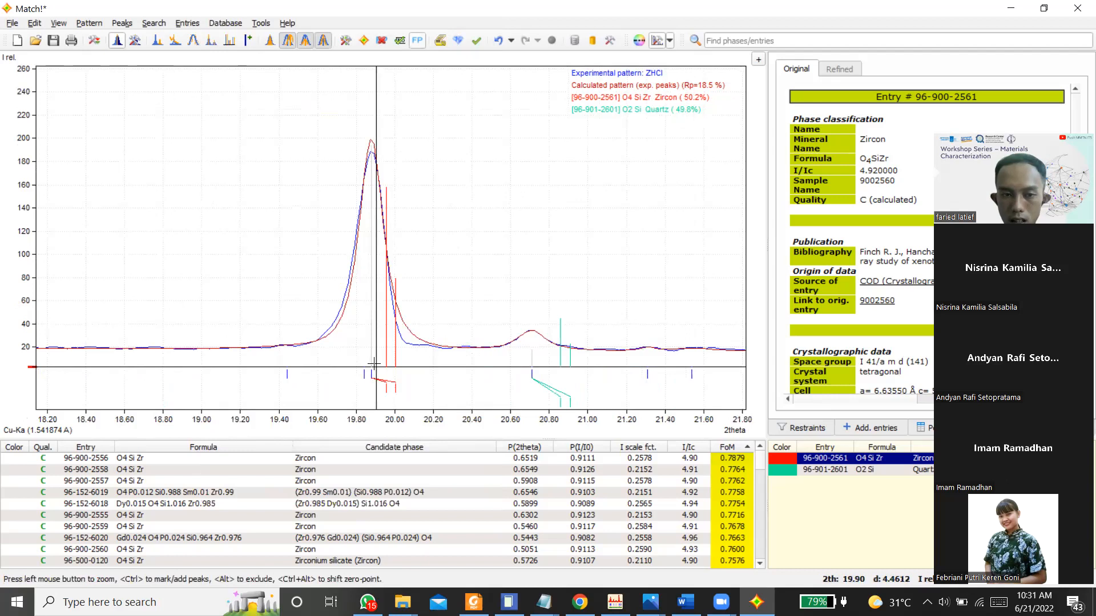
right_click(411, 294)
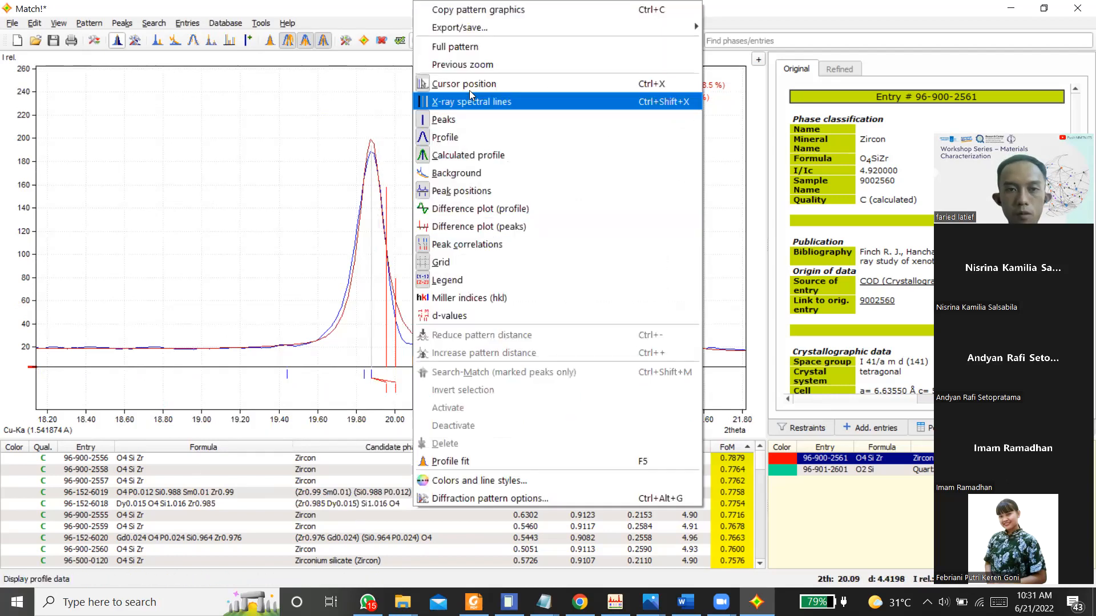
click(456, 41)
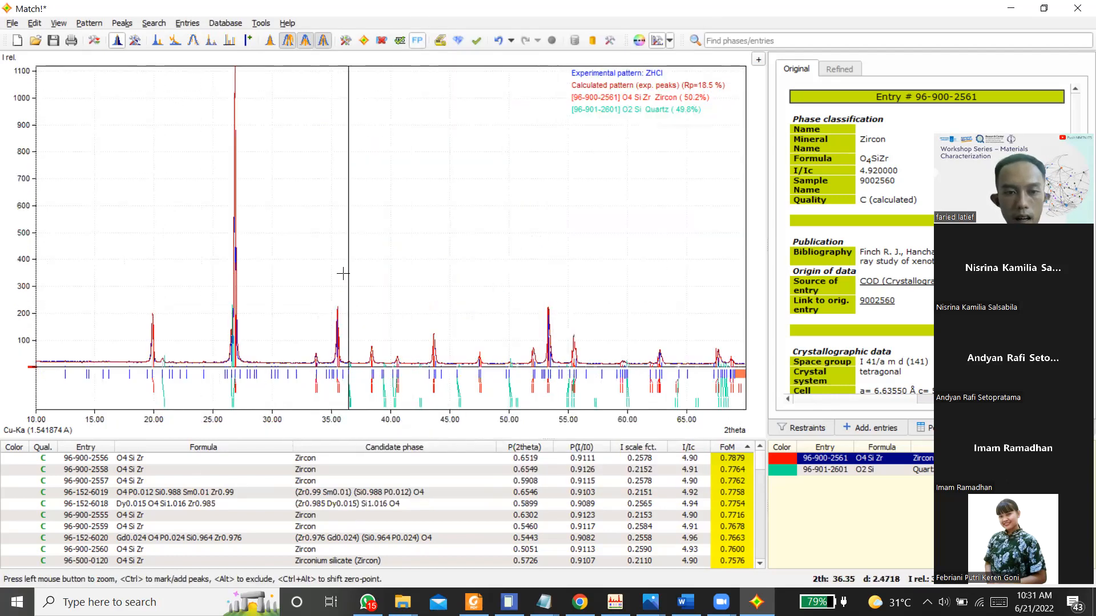
Step: Compare the calculated and experimental profiles at the peaks near 35.5° and 38.4° 2theta, returning to the full pattern after each
drag(323, 277, 352, 386)
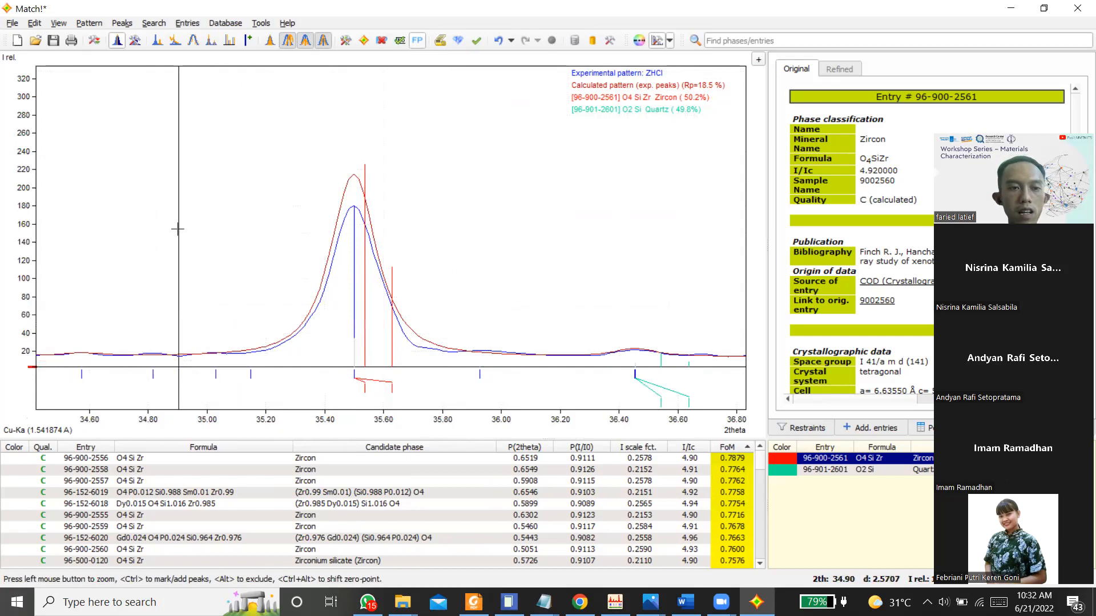
right_click(177, 229)
click(248, 42)
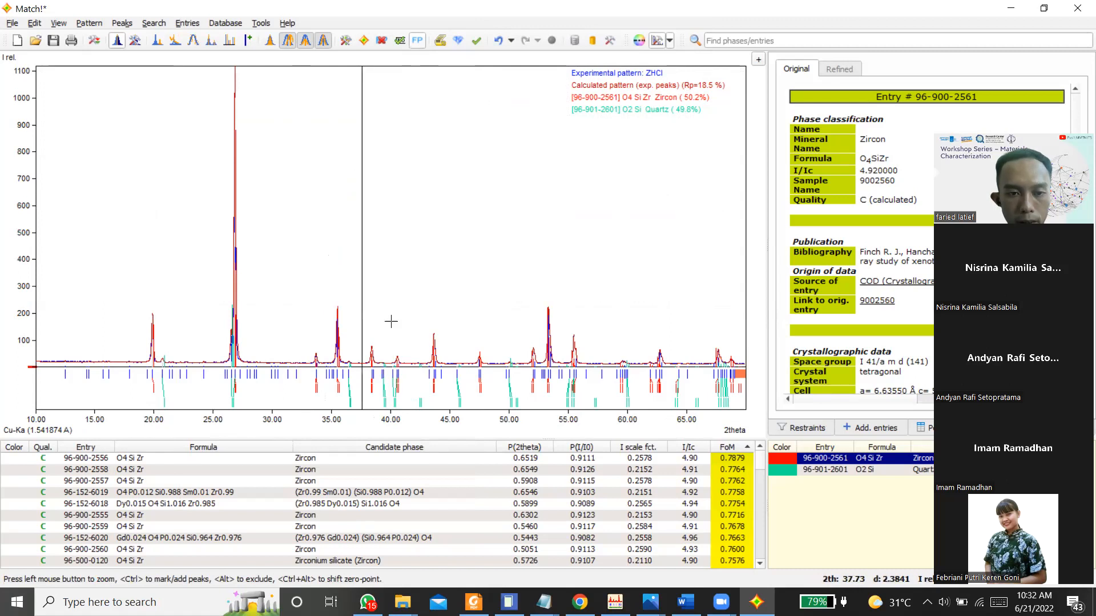
drag(345, 344, 399, 378)
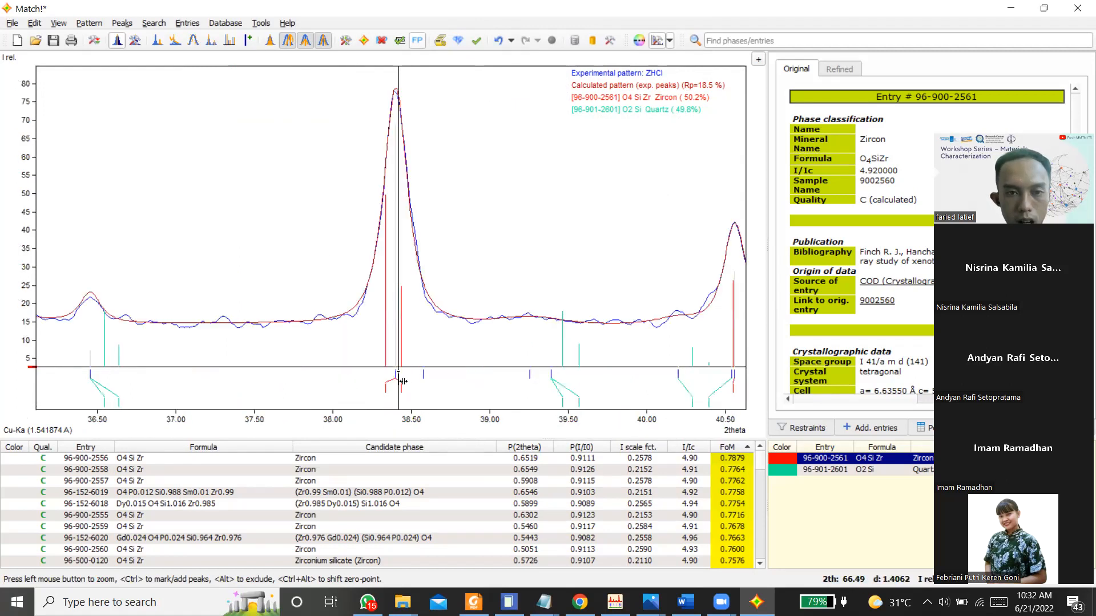
right_click(268, 303)
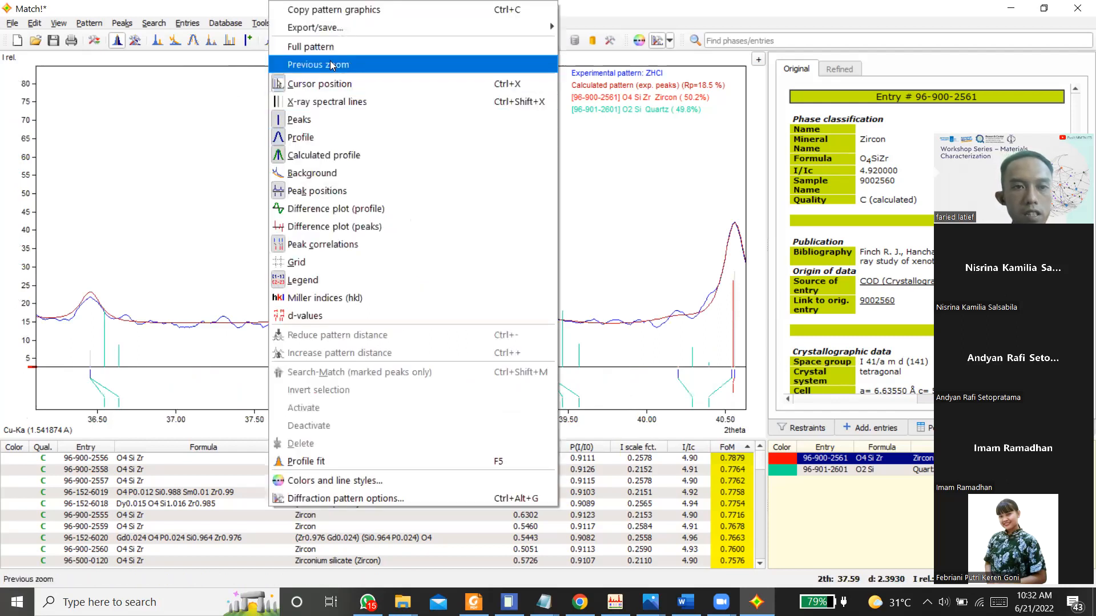
click(342, 44)
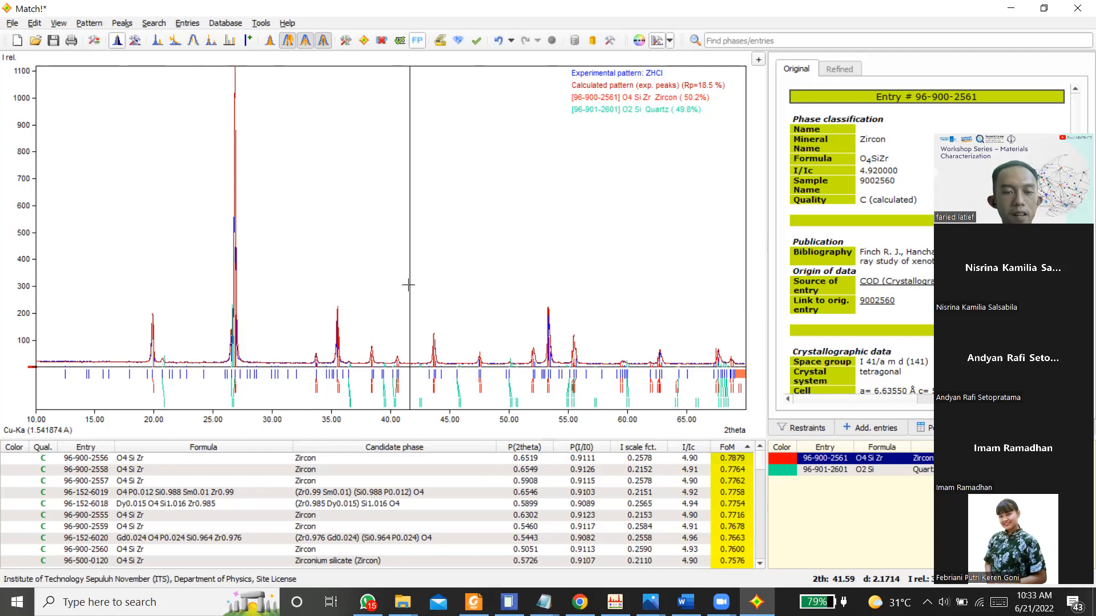
Step: Dock the program window to the left half of the screen
key(super+Left)
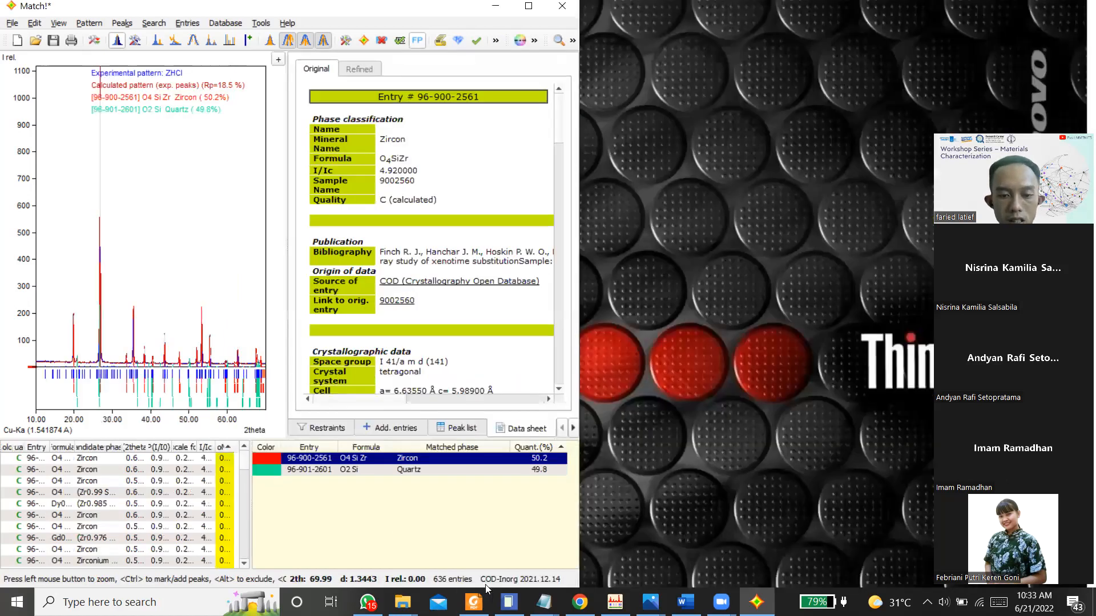
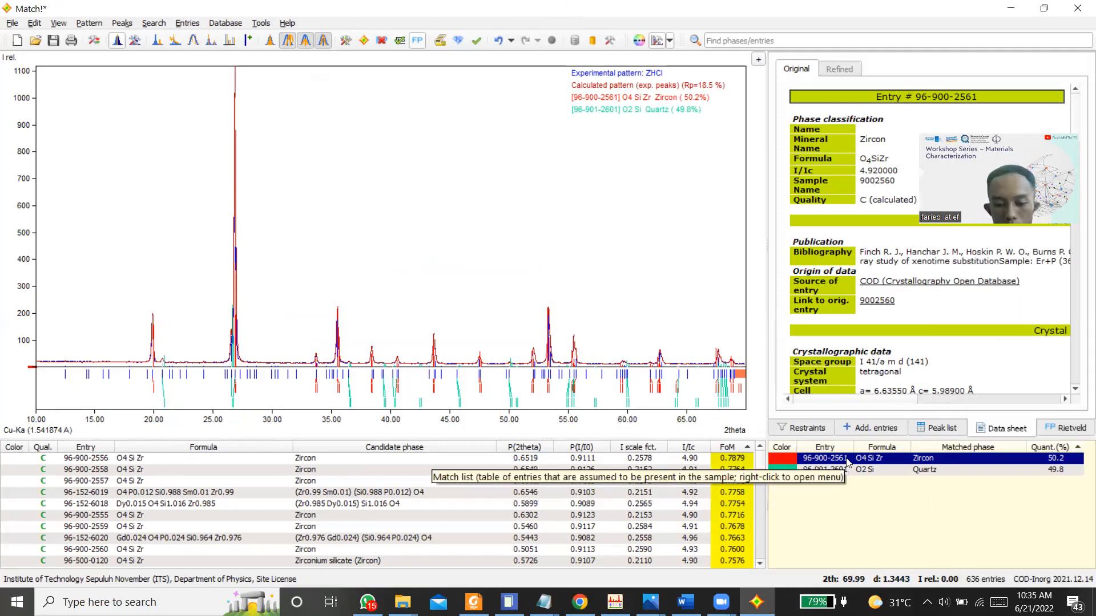
Step: Remove the Zircon entry from the list of matched phases
right_click(788, 458)
click(890, 273)
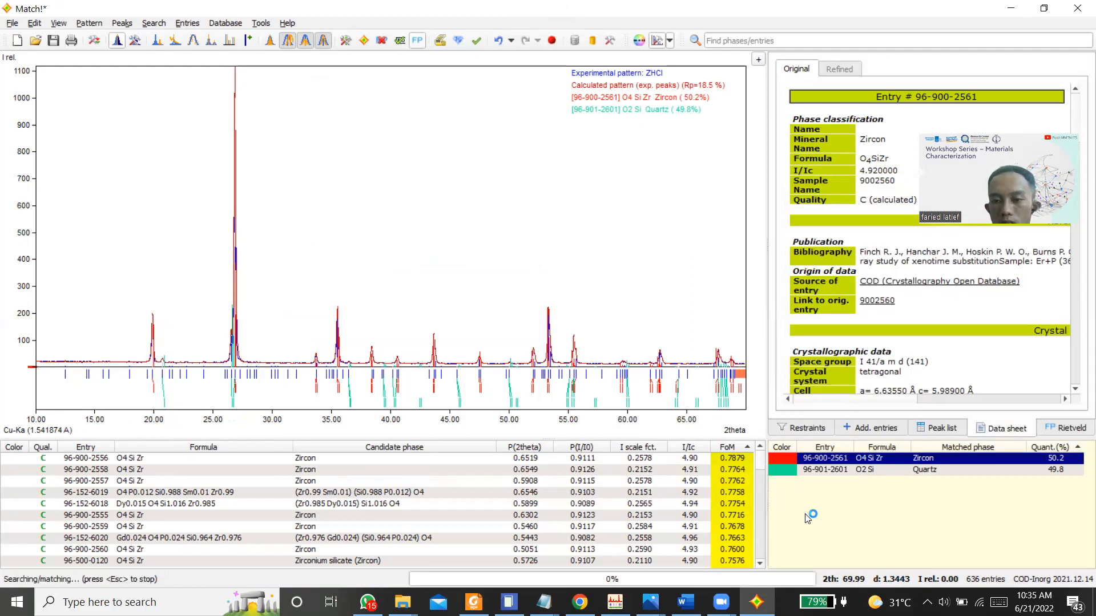
right_click(831, 473)
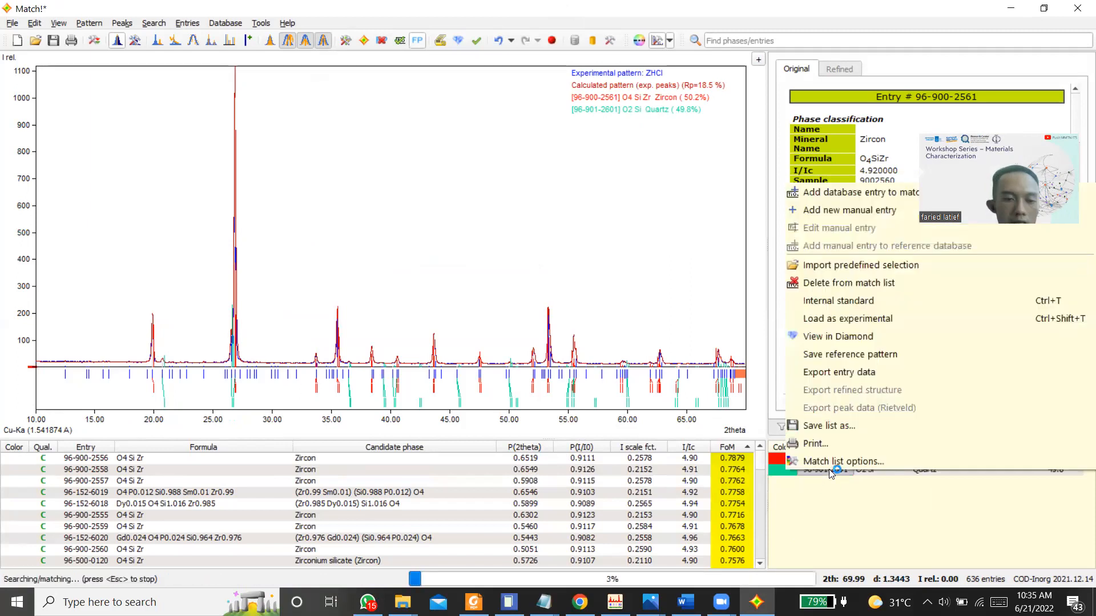
click(855, 285)
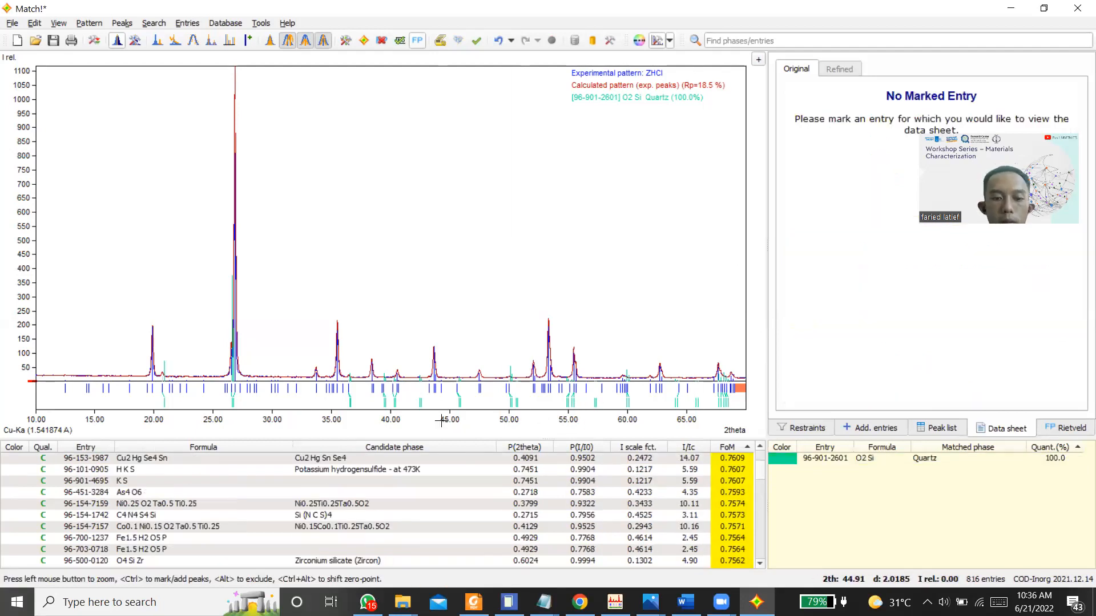
Step: Overlay the Zirconium silicate (Zircon) candidate 96-500-0120 on the pattern, and remove Quartz from the list of matched phases
click(457, 561)
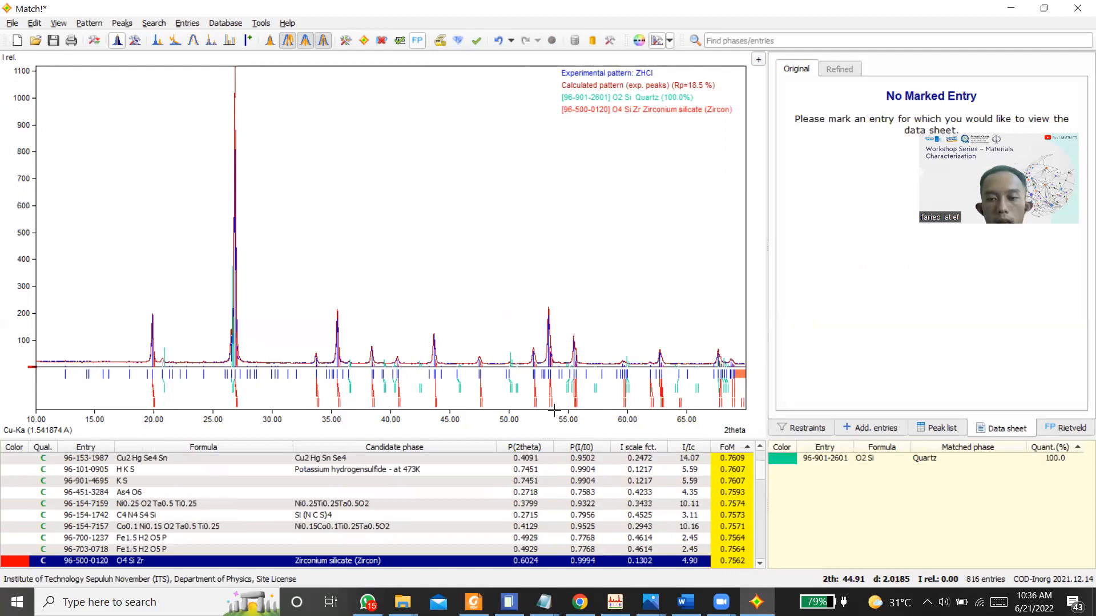
right_click(811, 457)
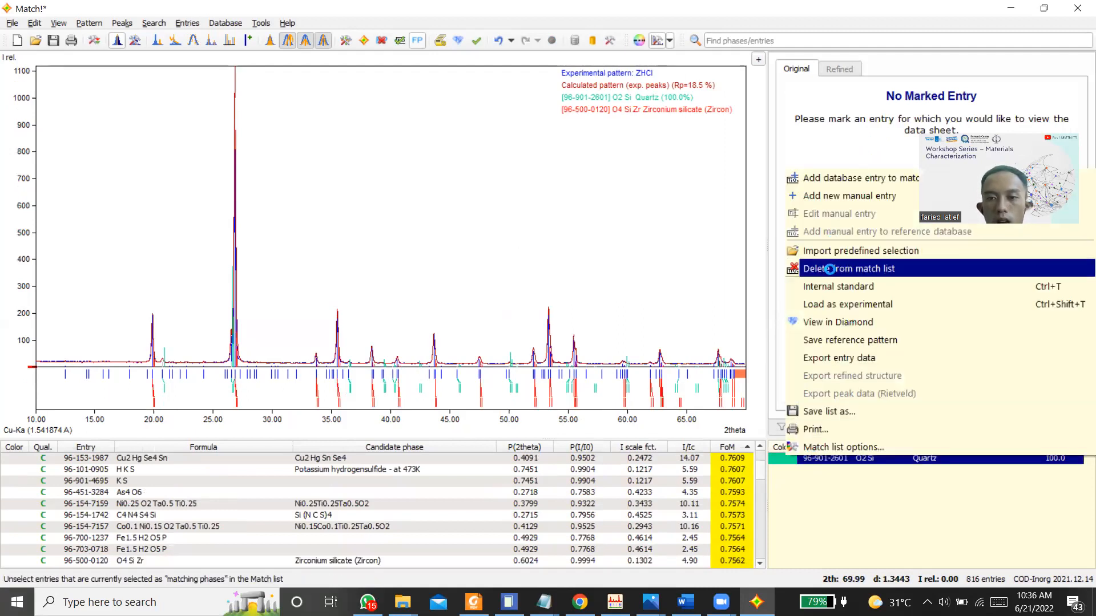
click(830, 269)
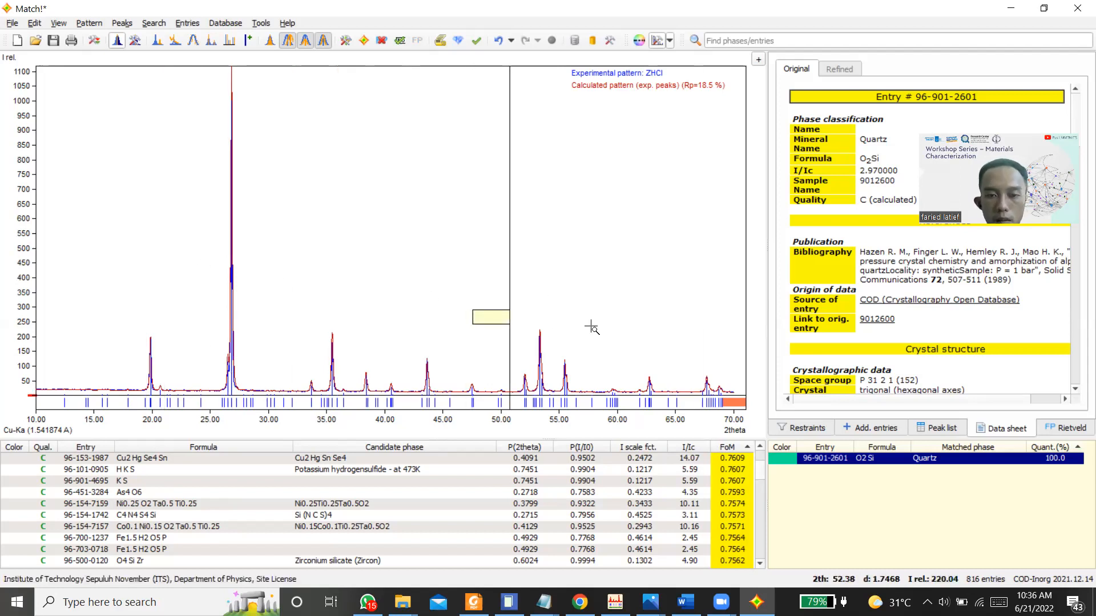
drag(473, 310, 592, 327)
right_click(465, 294)
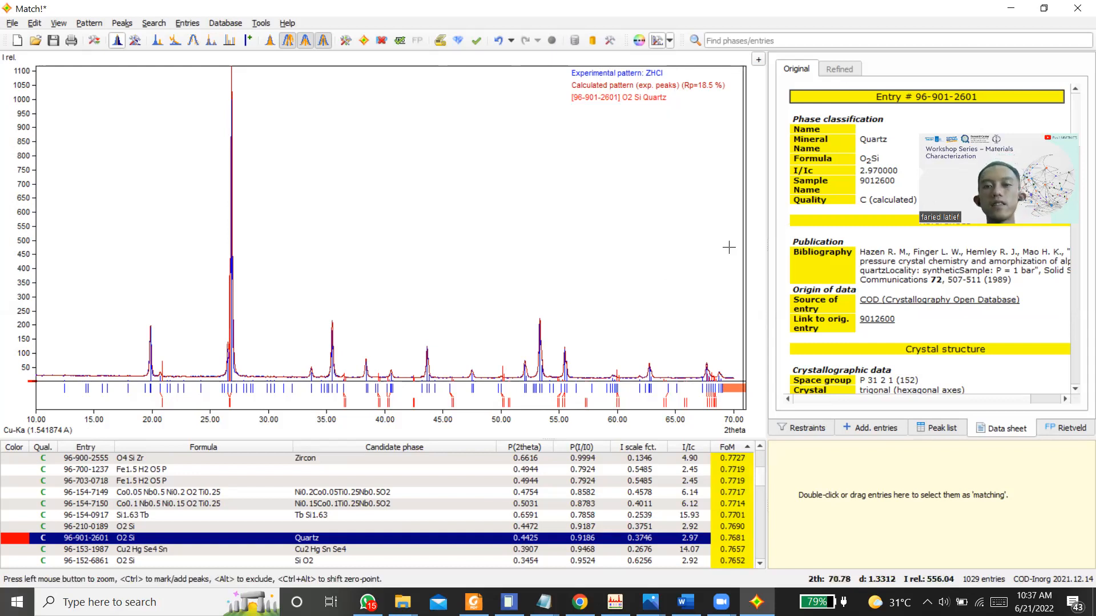
Step: Switch to the open Rietica session and close it, saving the input file ZSQ_3.inp
click(1012, 9)
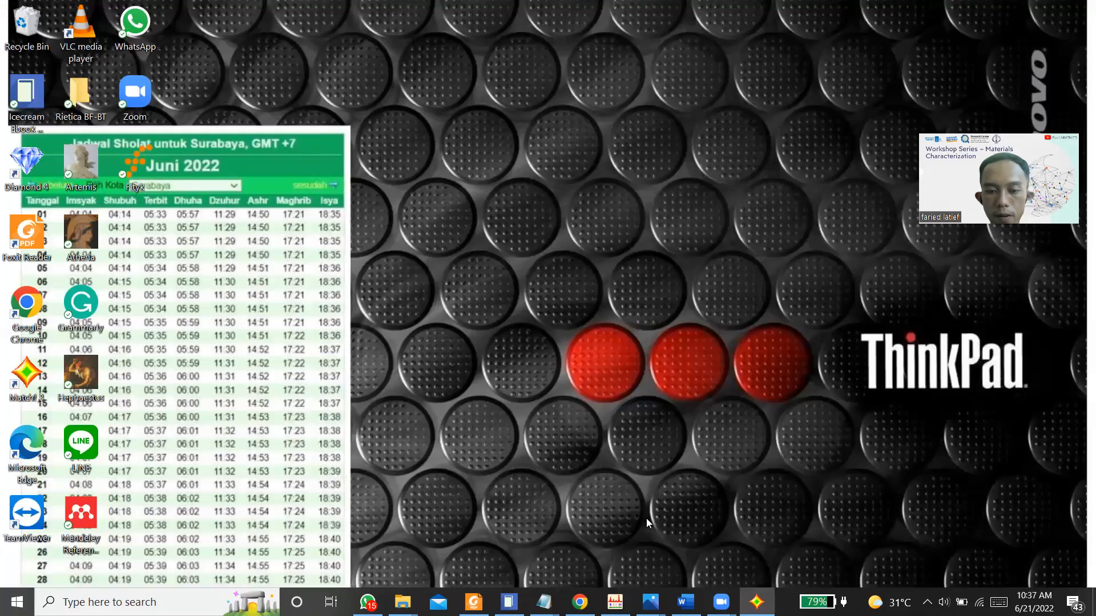
click(616, 602)
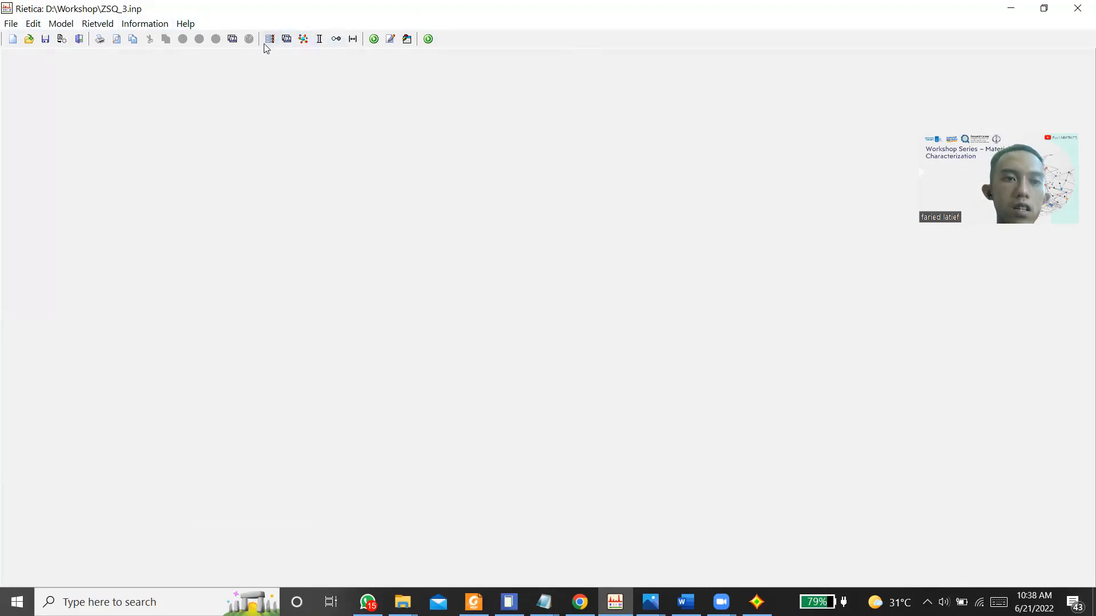
click(71, 27)
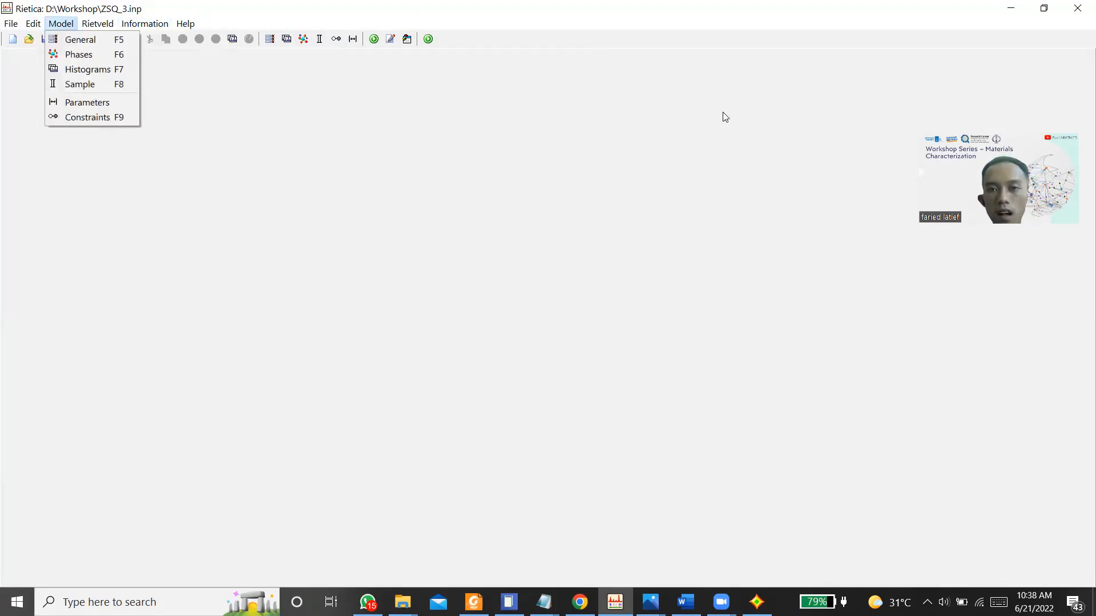
click(800, 77)
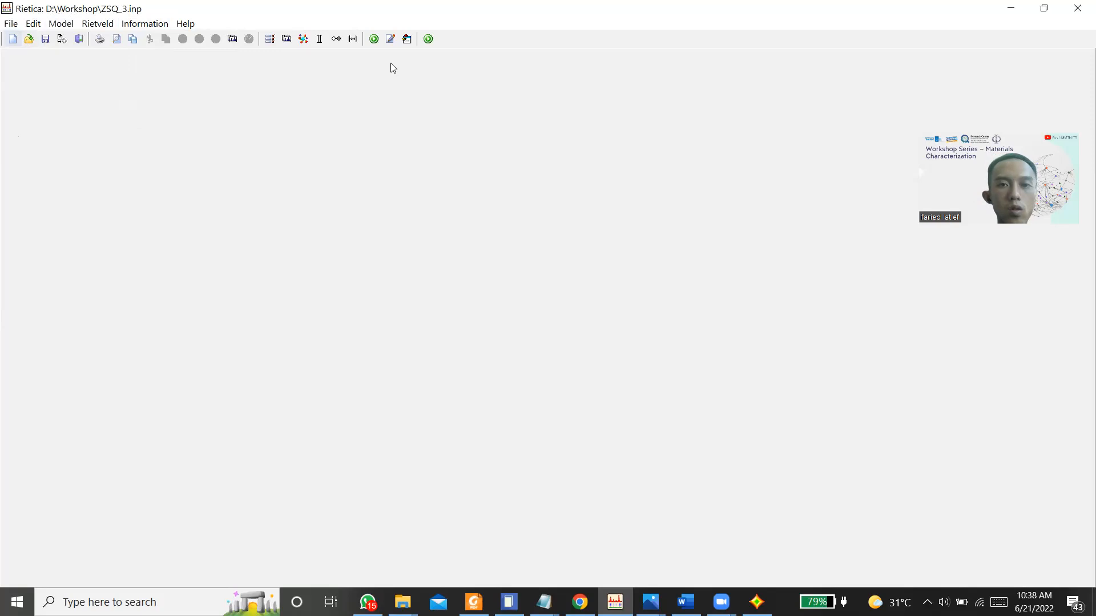
click(1079, 7)
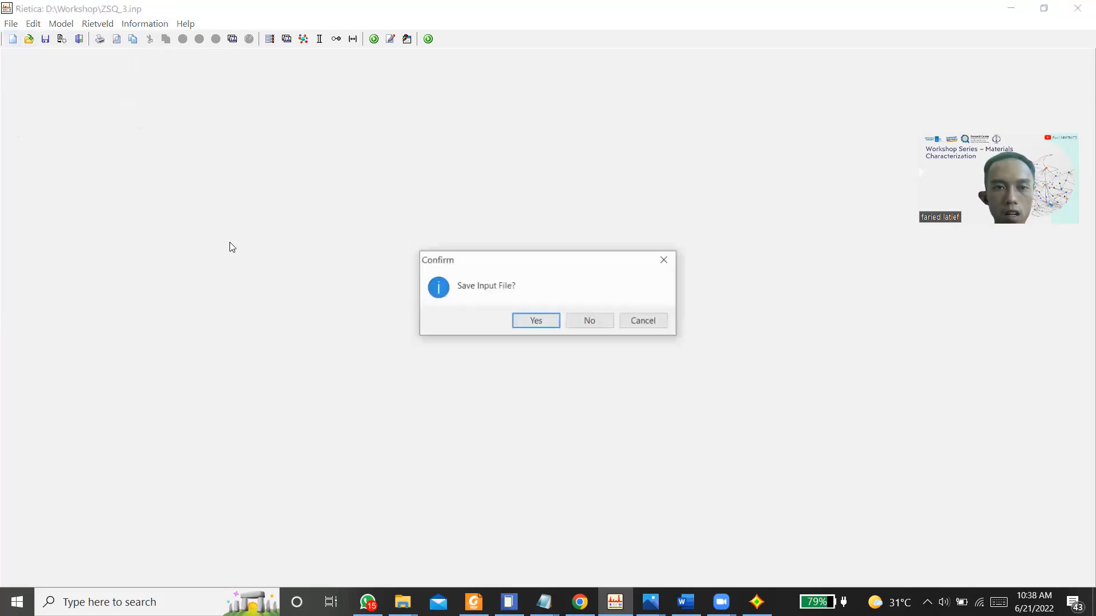
click(549, 321)
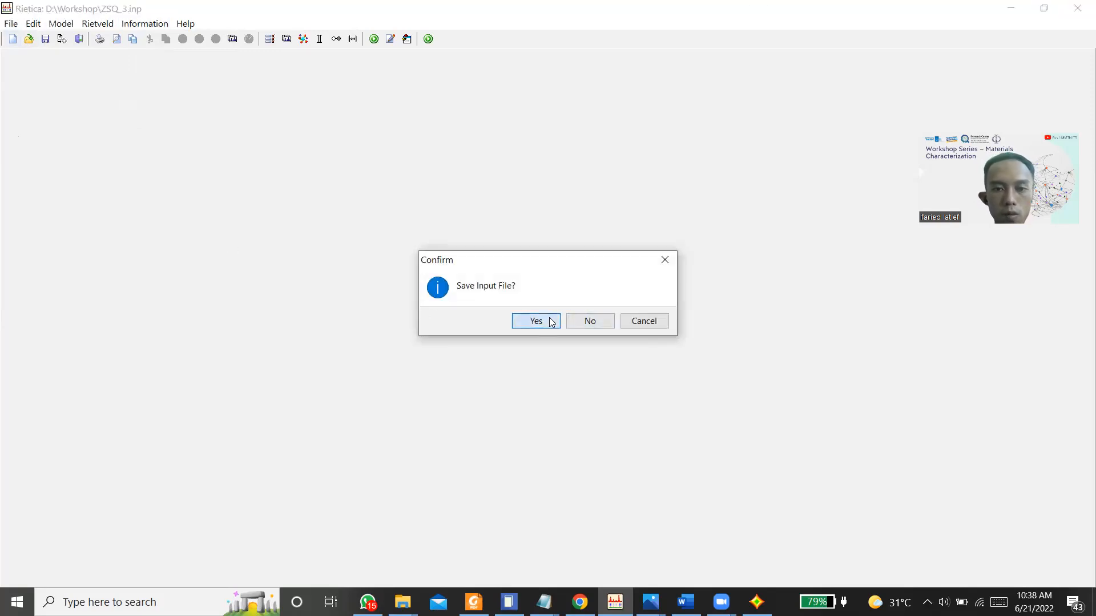
Step: Find Rietica on the computer and launch a fresh session of it
click(17, 602)
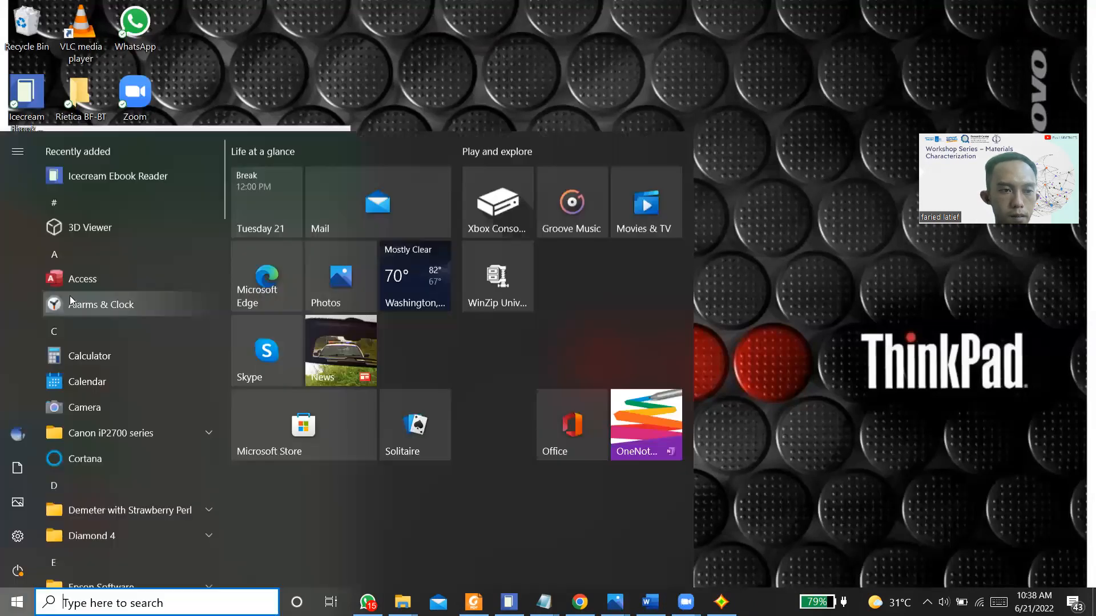
text(rietica)
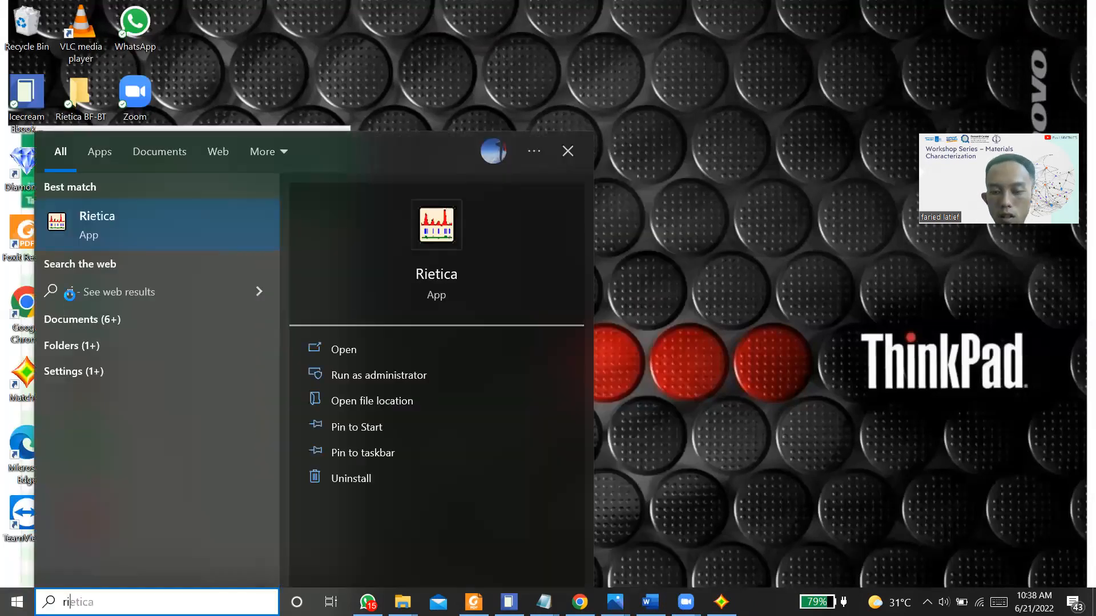
key(Return)
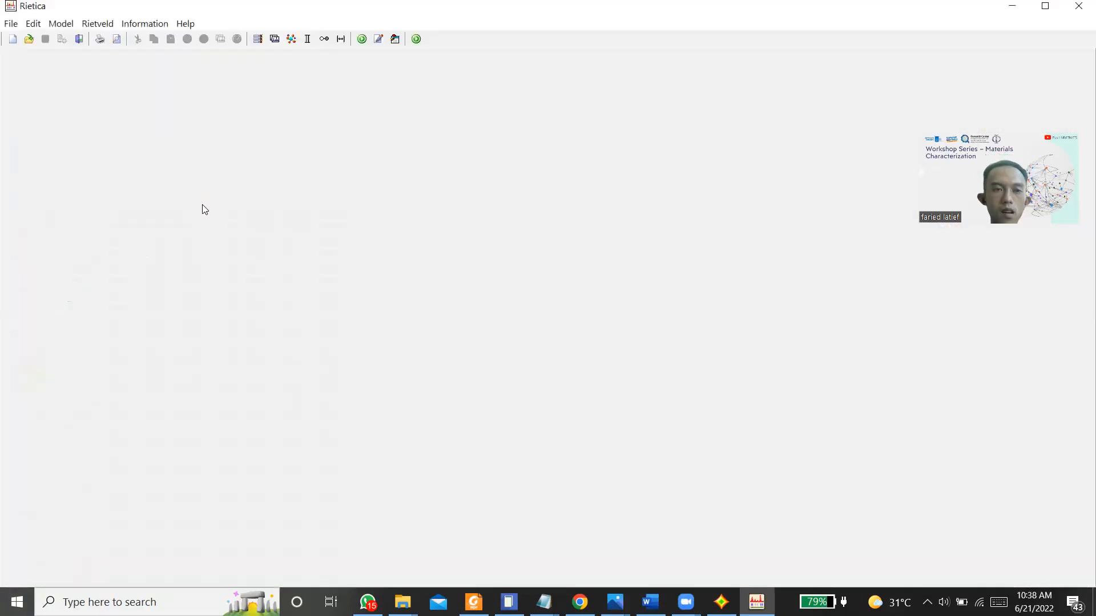
Step: Start a new input file and define its histogram 1 as a calculation instead of a data file
click(12, 38)
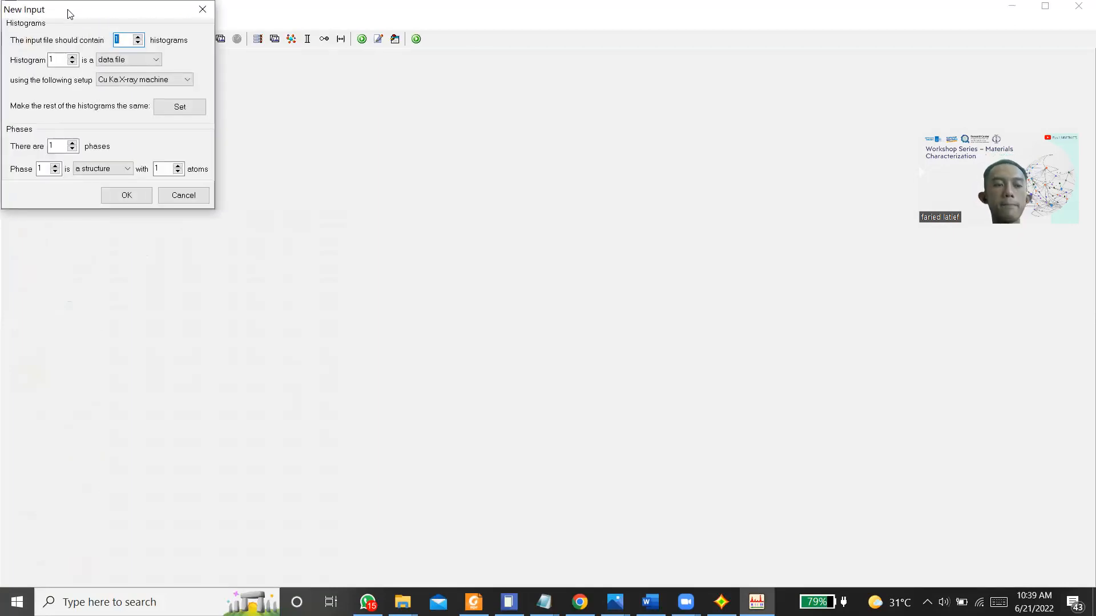
drag(75, 10, 216, 103)
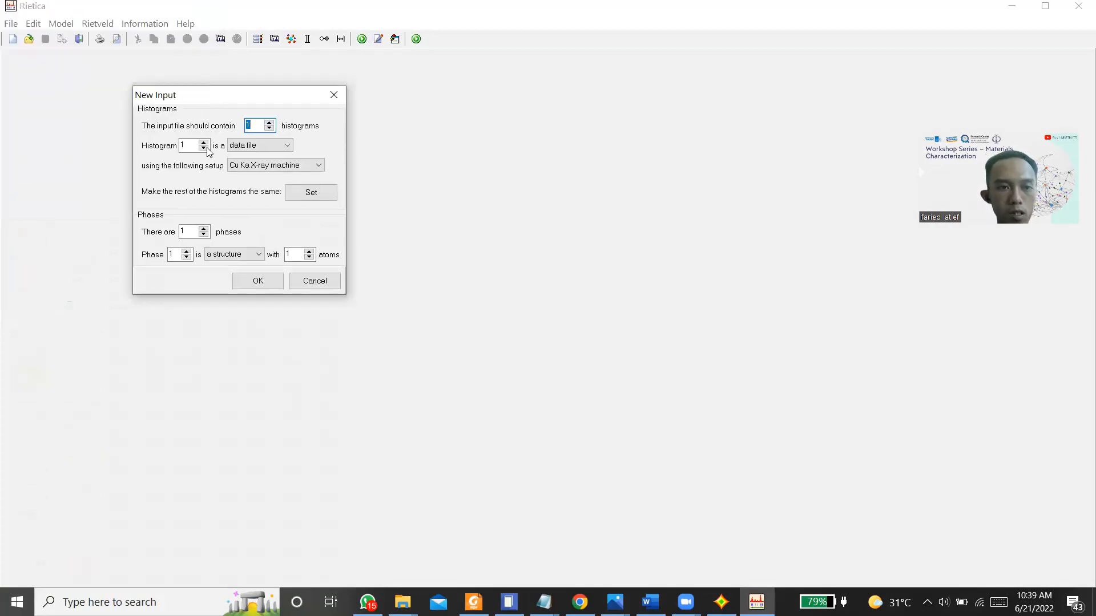
drag(238, 100, 166, 74)
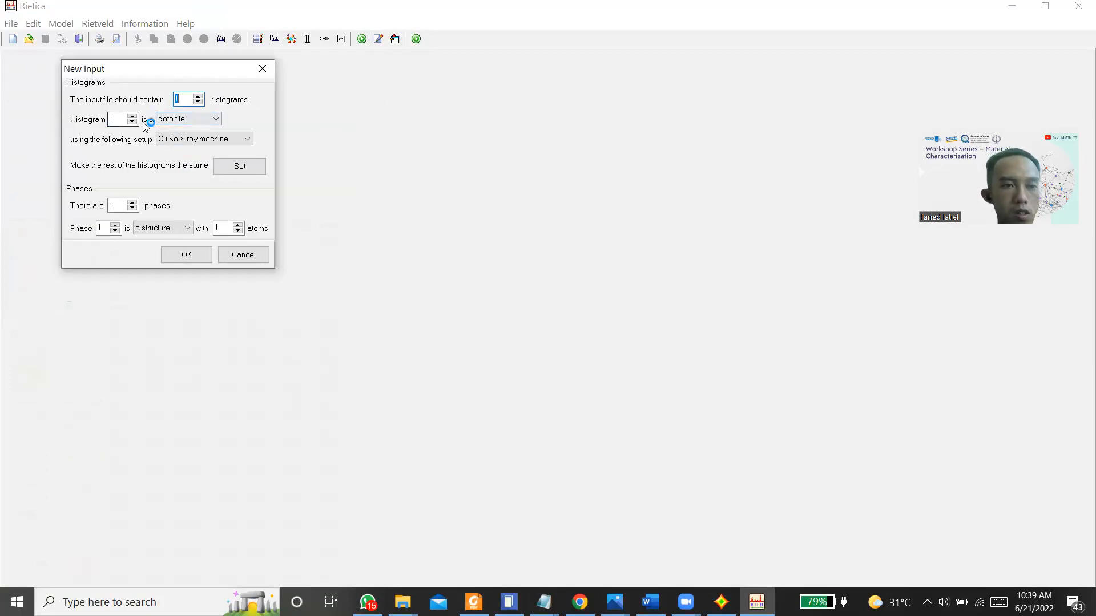
click(195, 120)
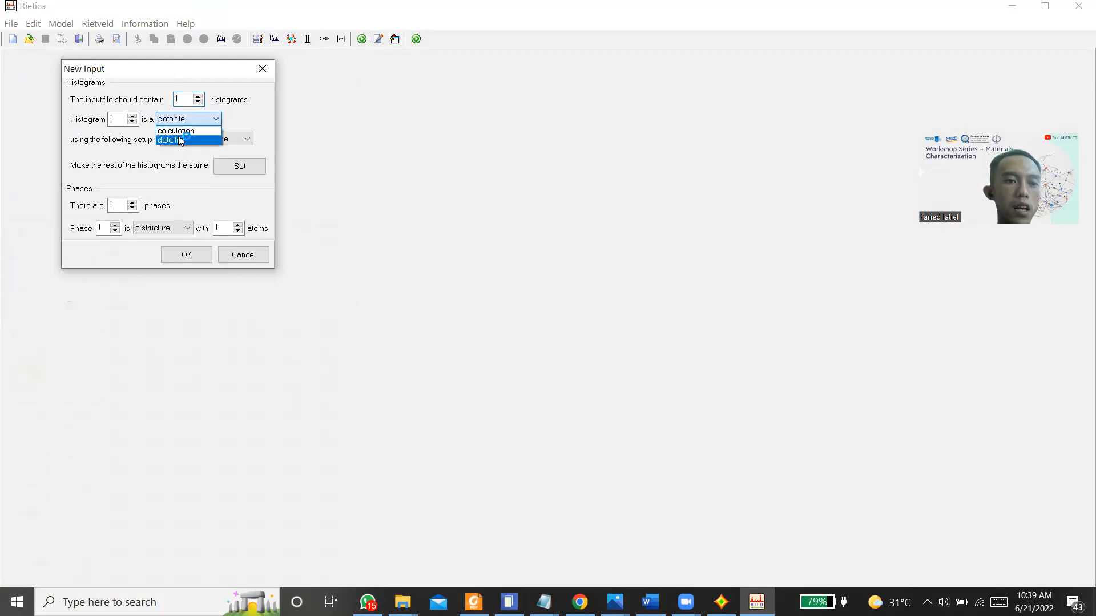
click(177, 131)
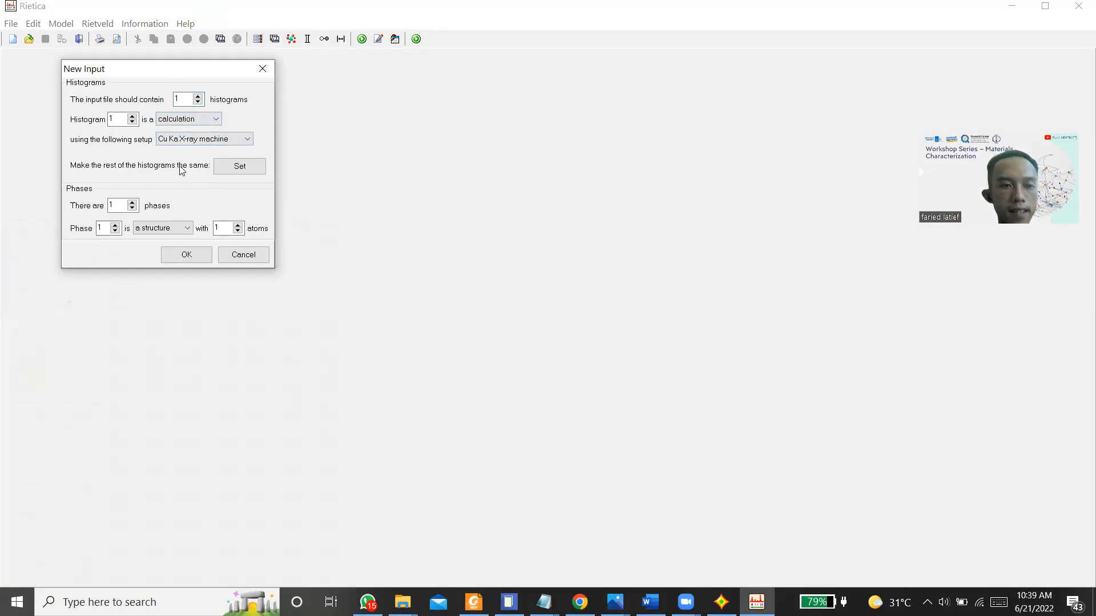
Step: Define two phases for the new input, with 3 atoms in phase 1 and 2 atoms in phase 2, and accept the setup
click(132, 202)
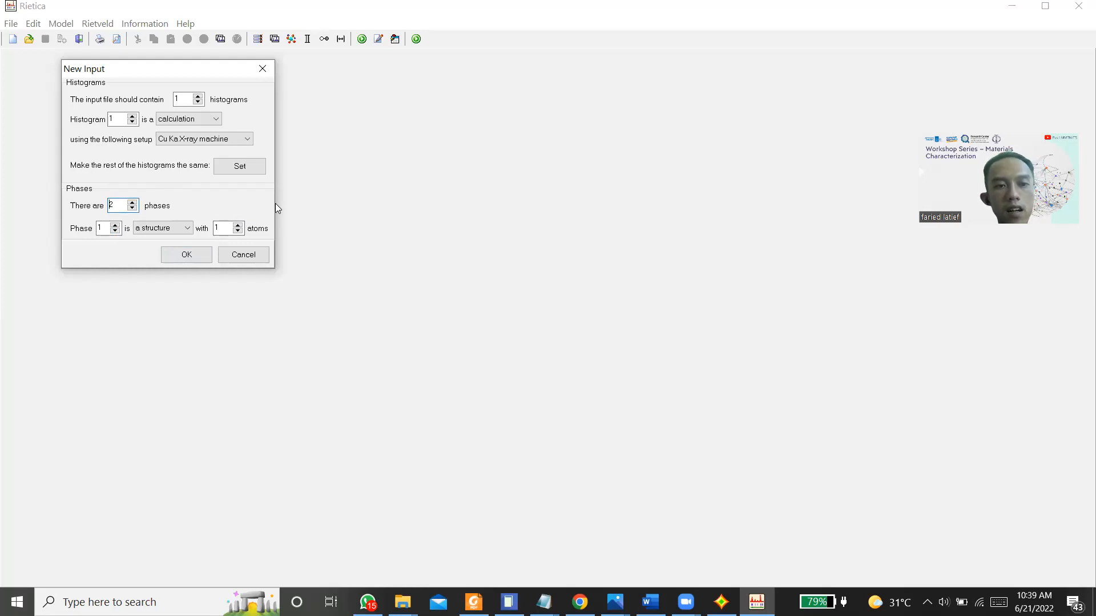
click(238, 225)
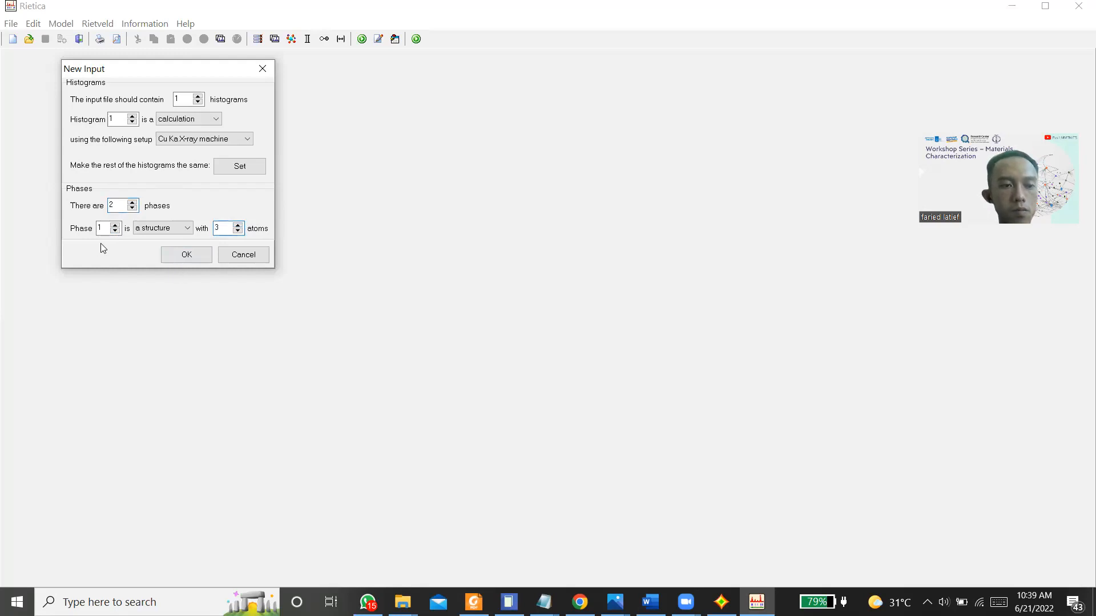
click(115, 226)
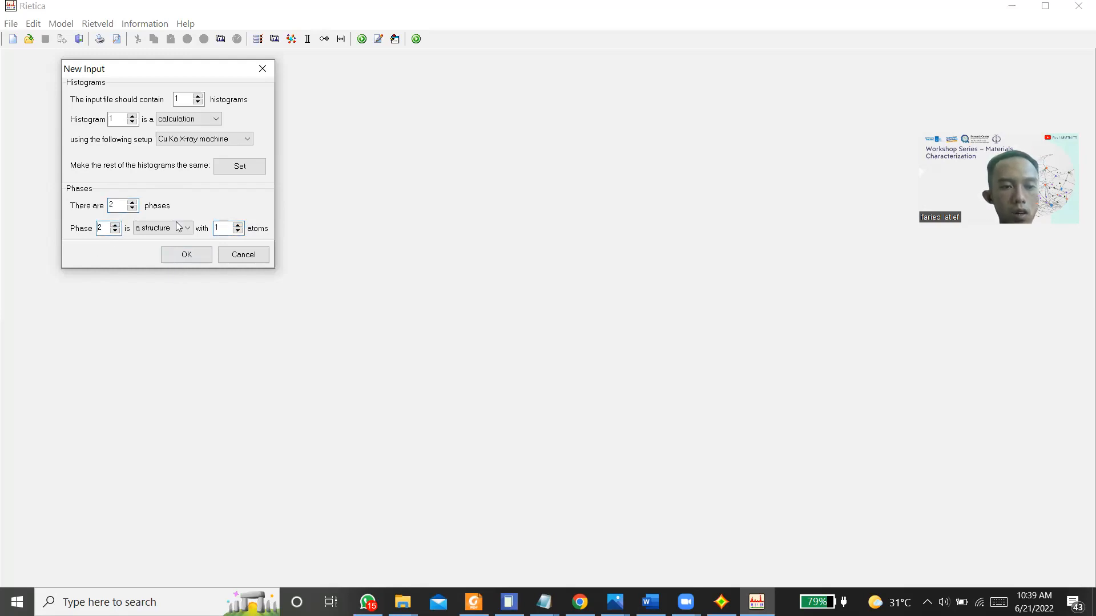
click(238, 226)
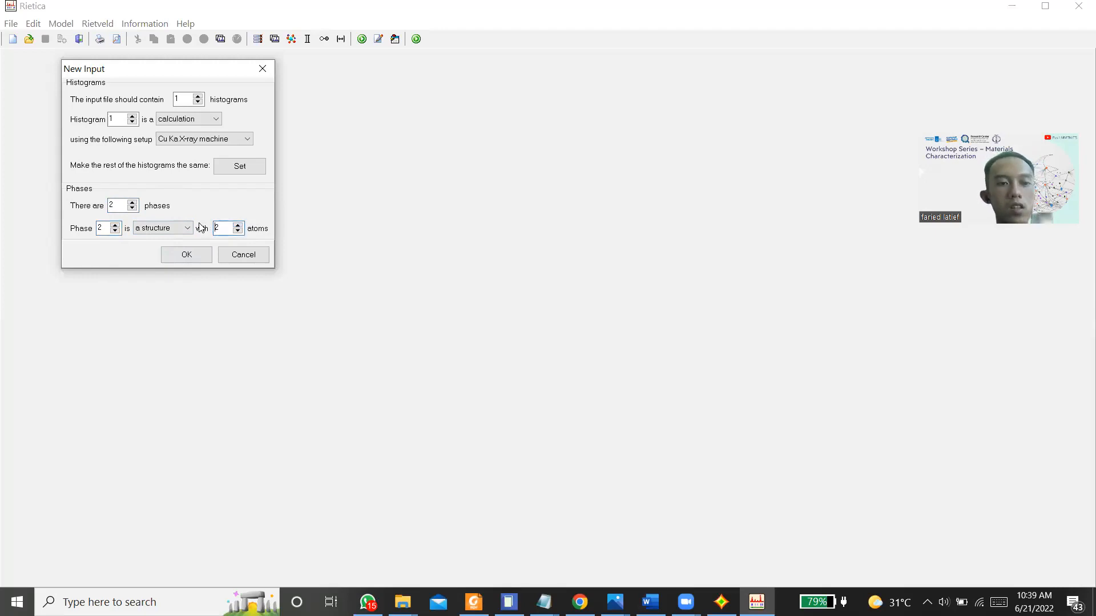
click(175, 253)
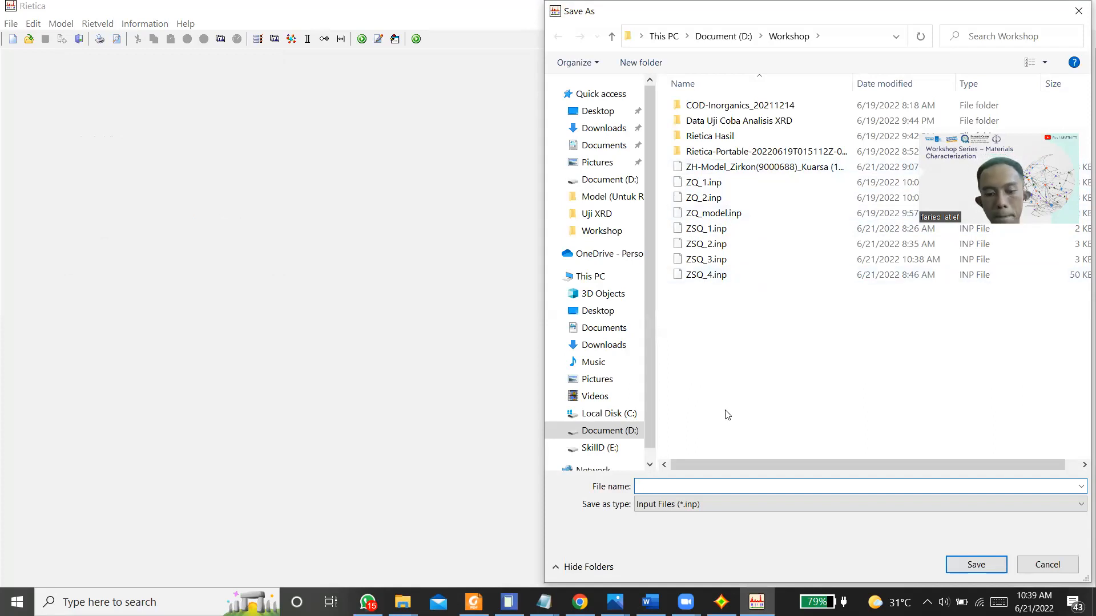
Step: Save the new input file as "Model ZSQ asli" in the Workshop folder
text(M)
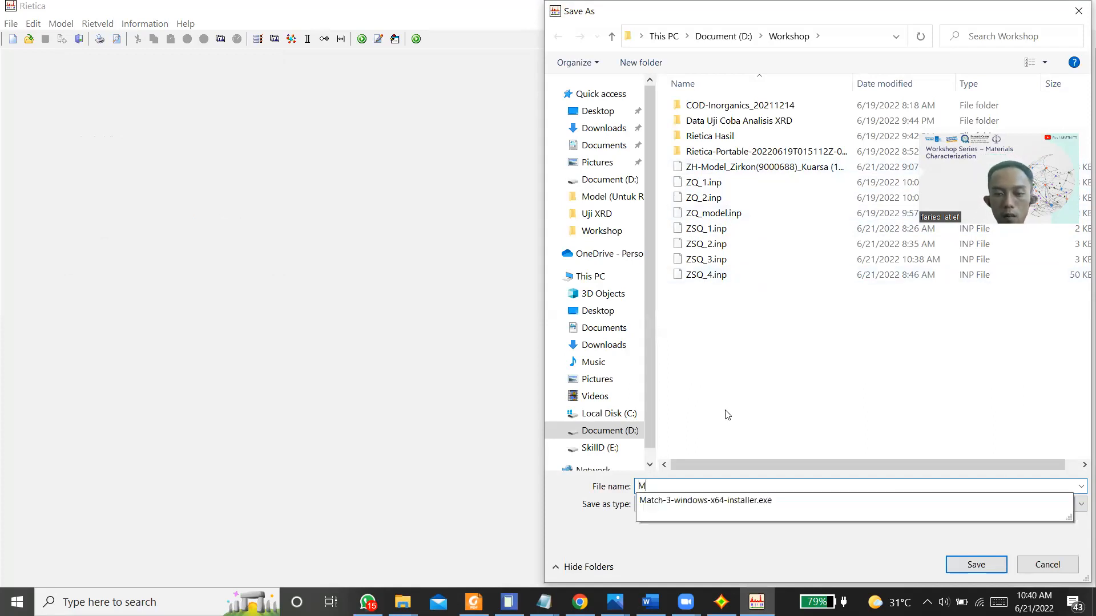
text(odel ZSQ asli)
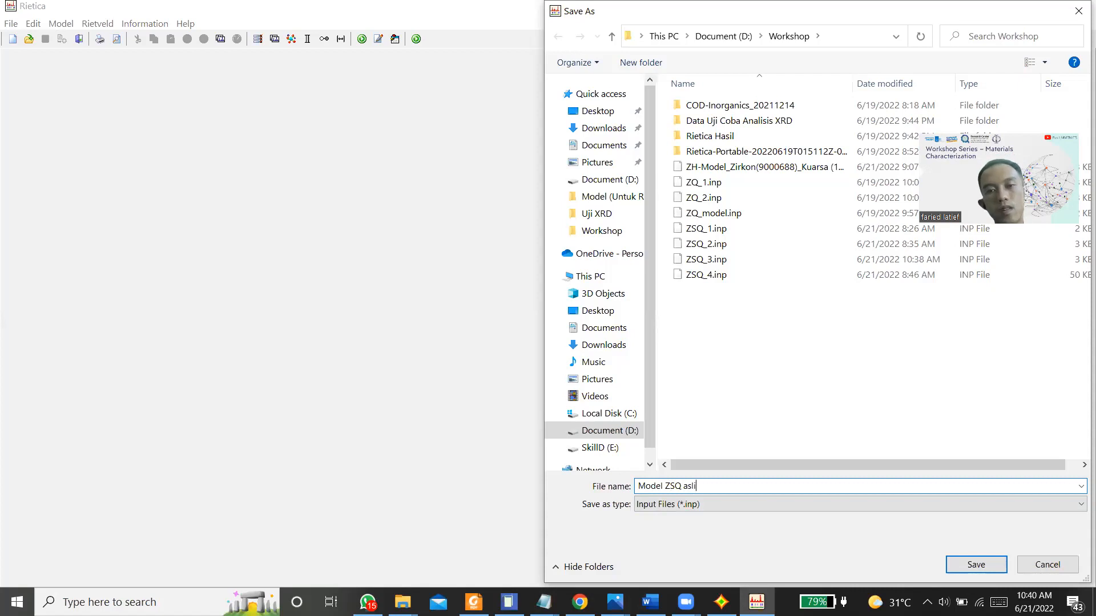
key(Return)
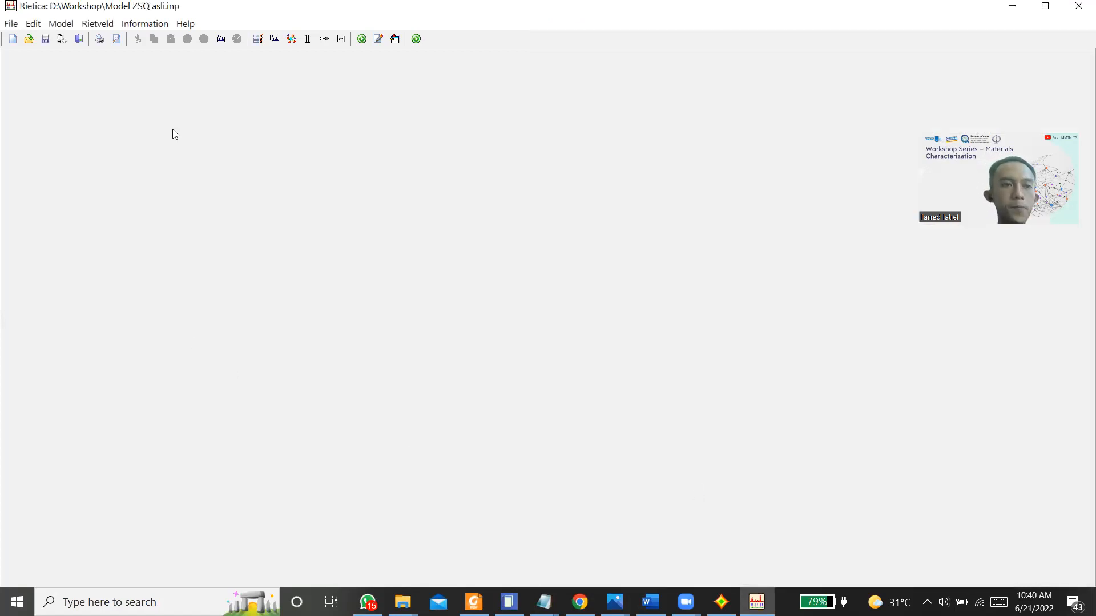
Step: Open the model's general settings and set the refinement title to ZSQ
click(60, 32)
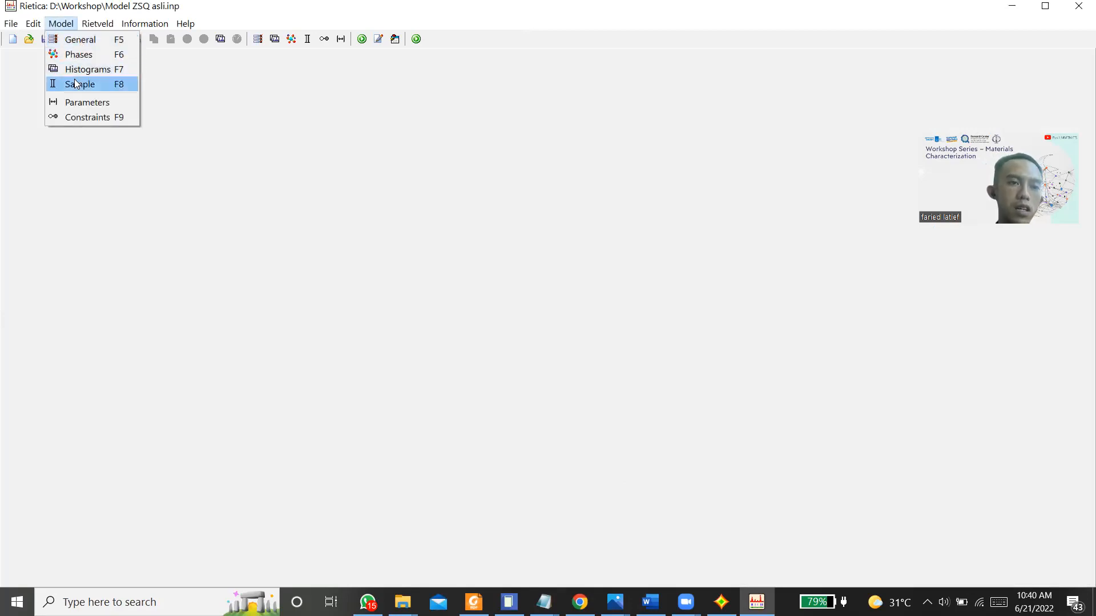
click(67, 39)
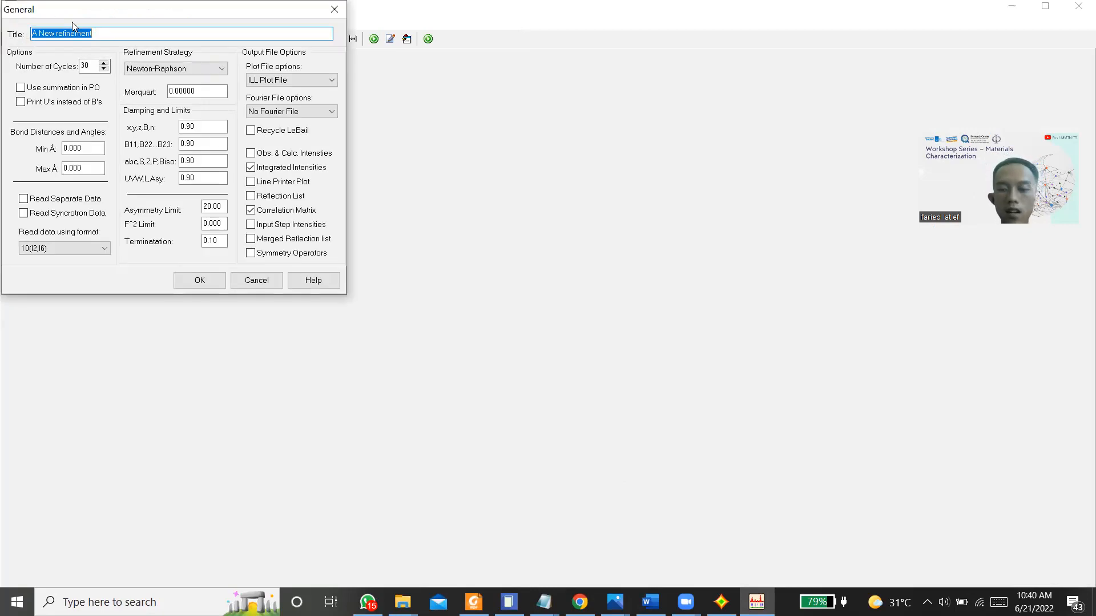
key(BackSpace)
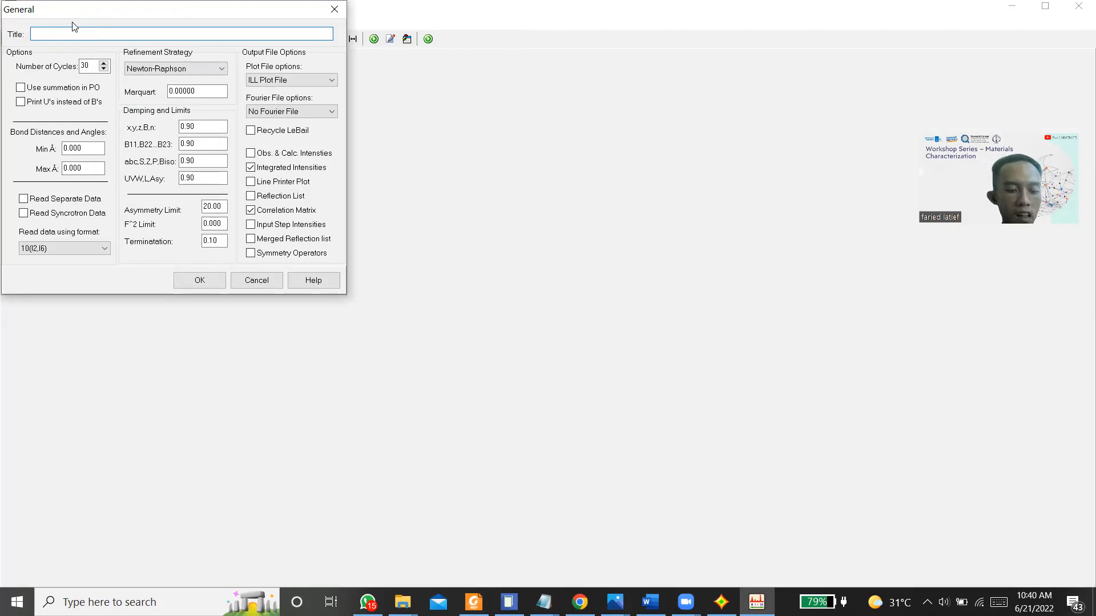
text(ZSQ)
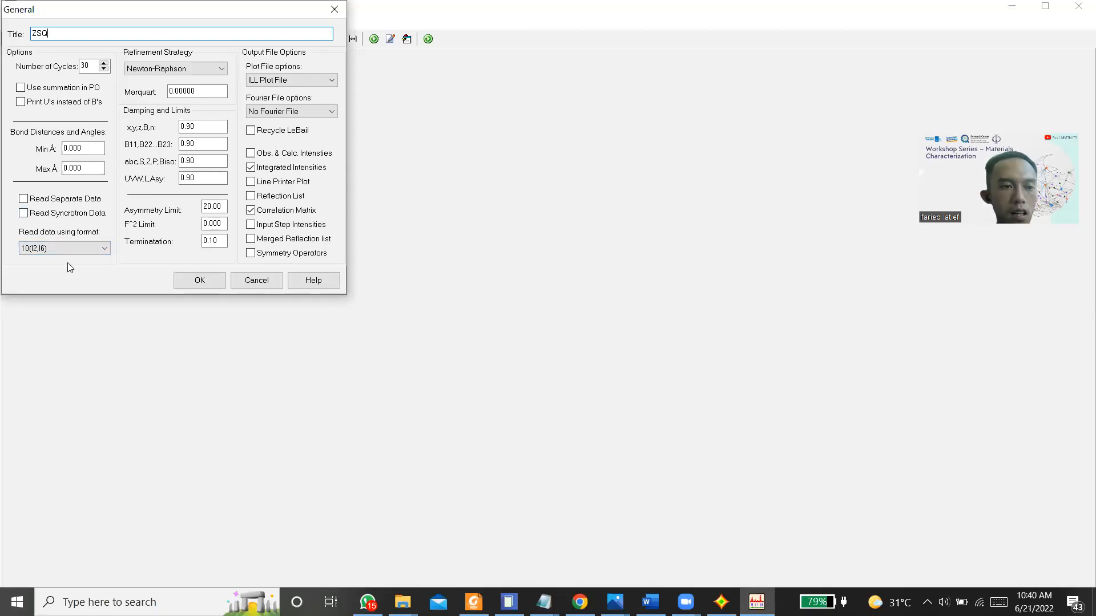
Step: Set the data reading format to CPI and the plot file option to No File, and accept the general settings
click(42, 249)
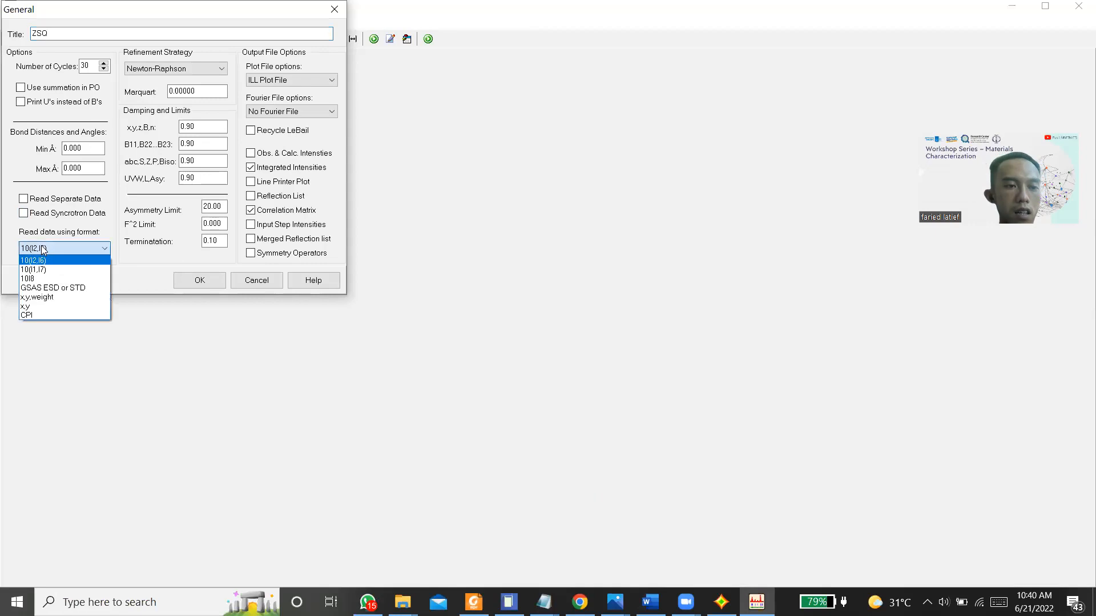
click(51, 315)
click(278, 80)
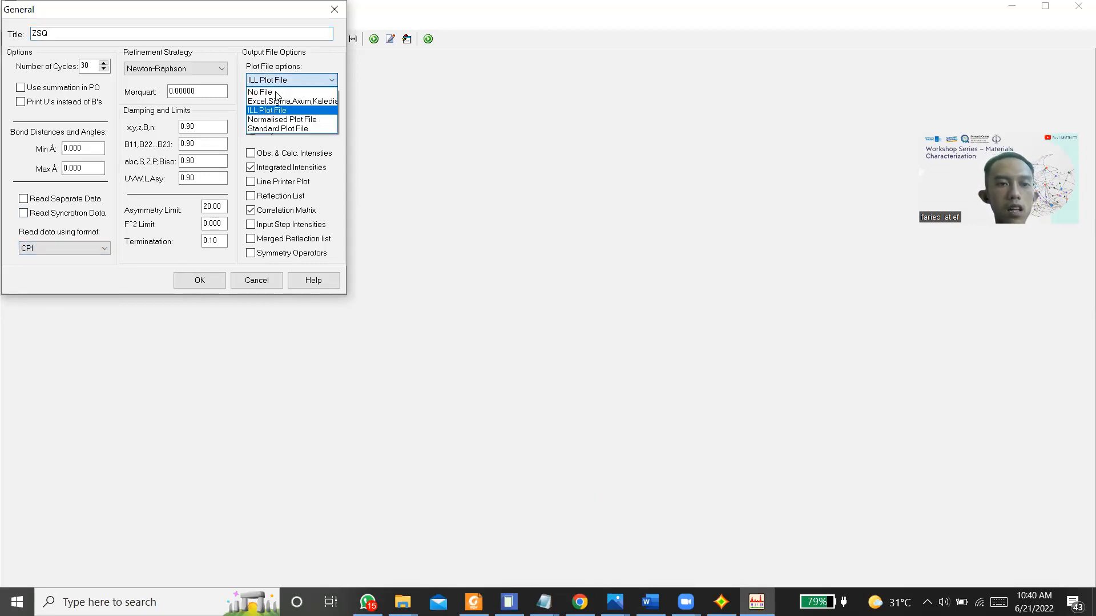
click(277, 92)
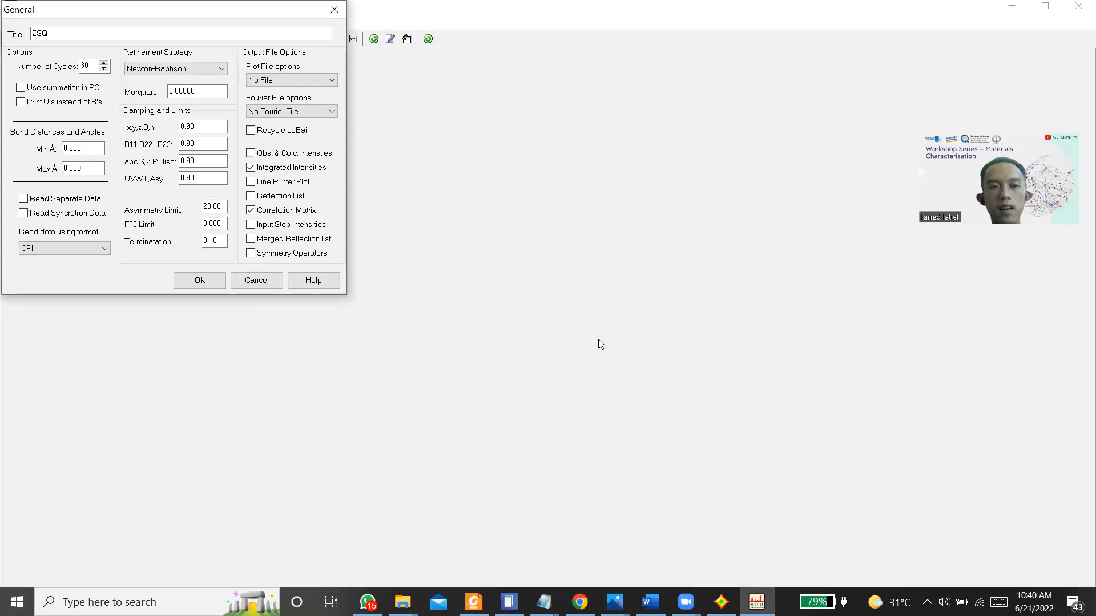
key(Return)
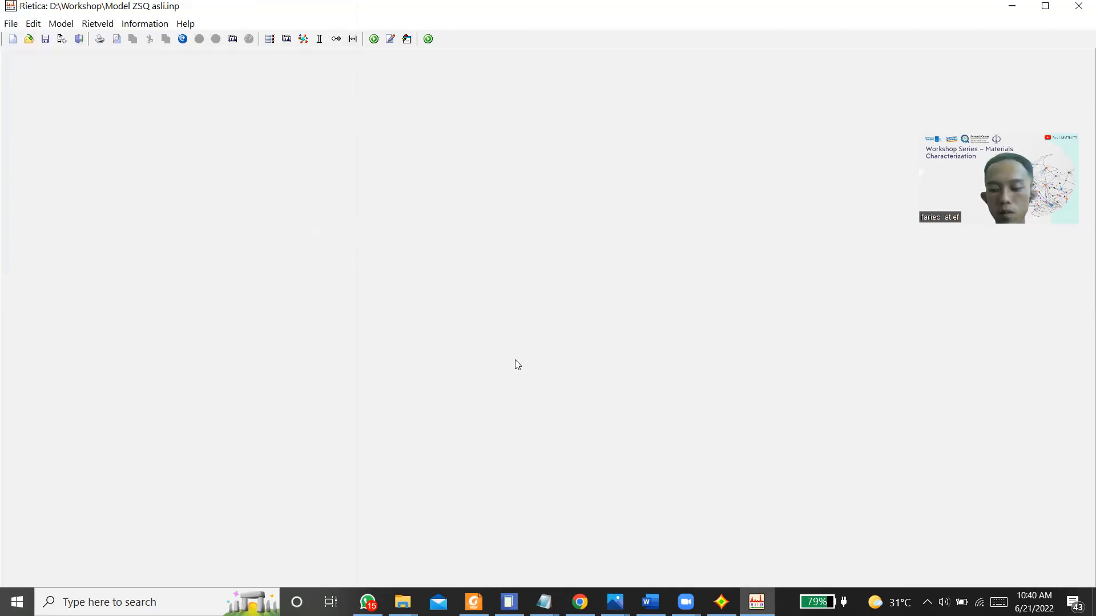
Step: Bring up the start of Tutorial Rietica.pdf in Foxit Reader and arrange it side by side with the Rietica window
key(super+Left)
click(474, 602)
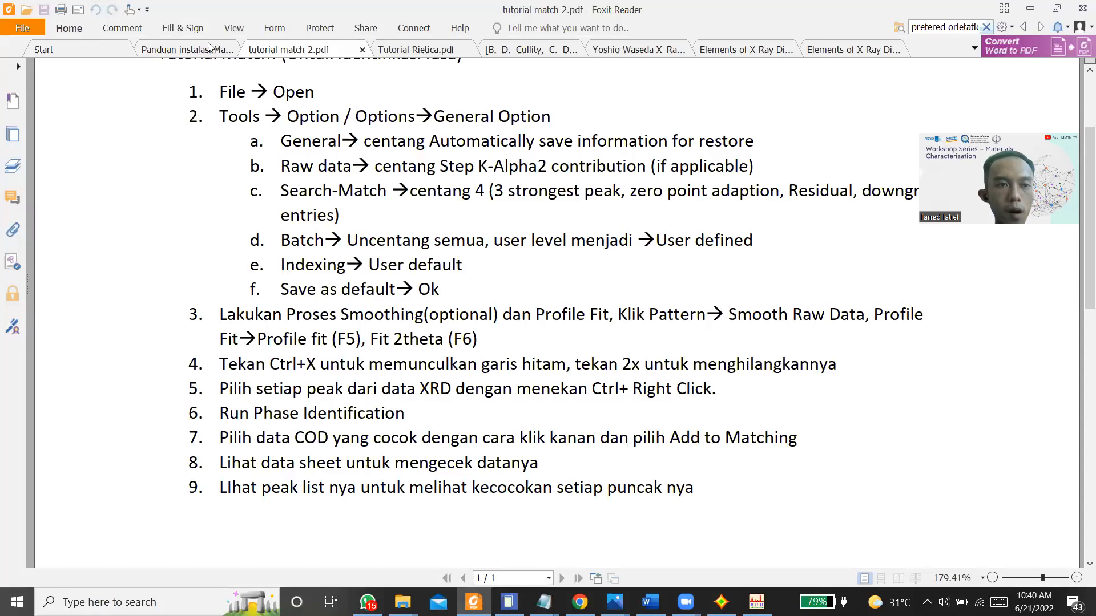
click(405, 51)
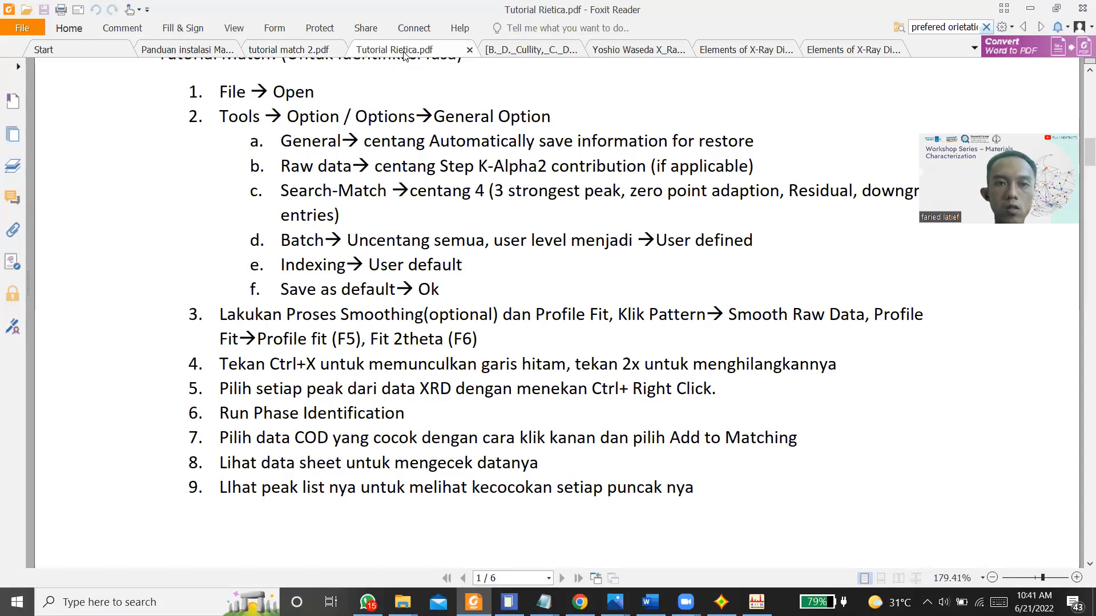
scroll(725, 248, up, 6)
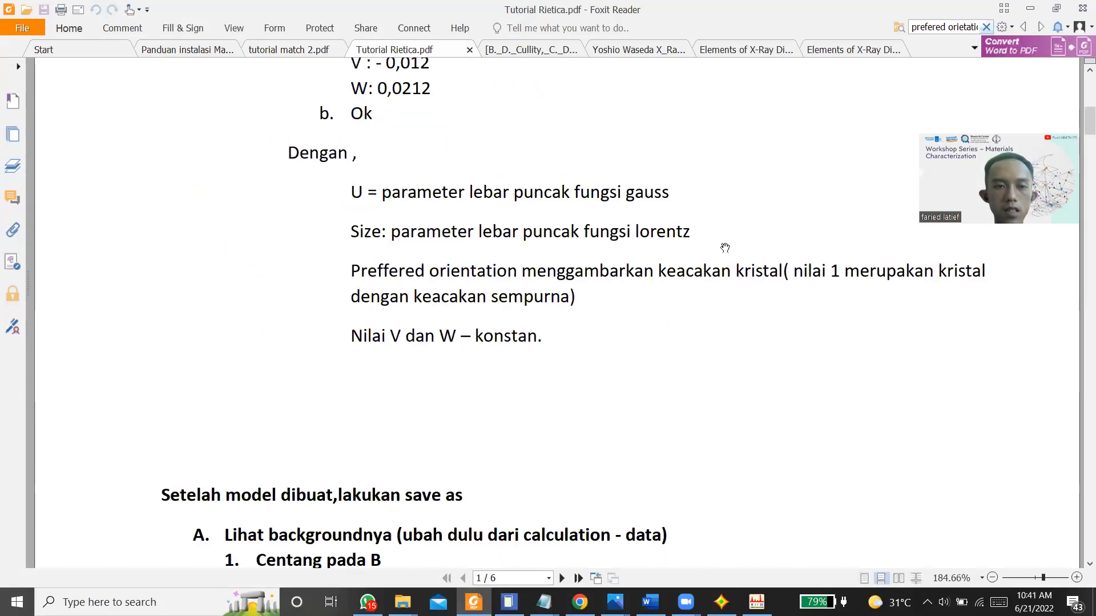
scroll(594, 303, up, 7)
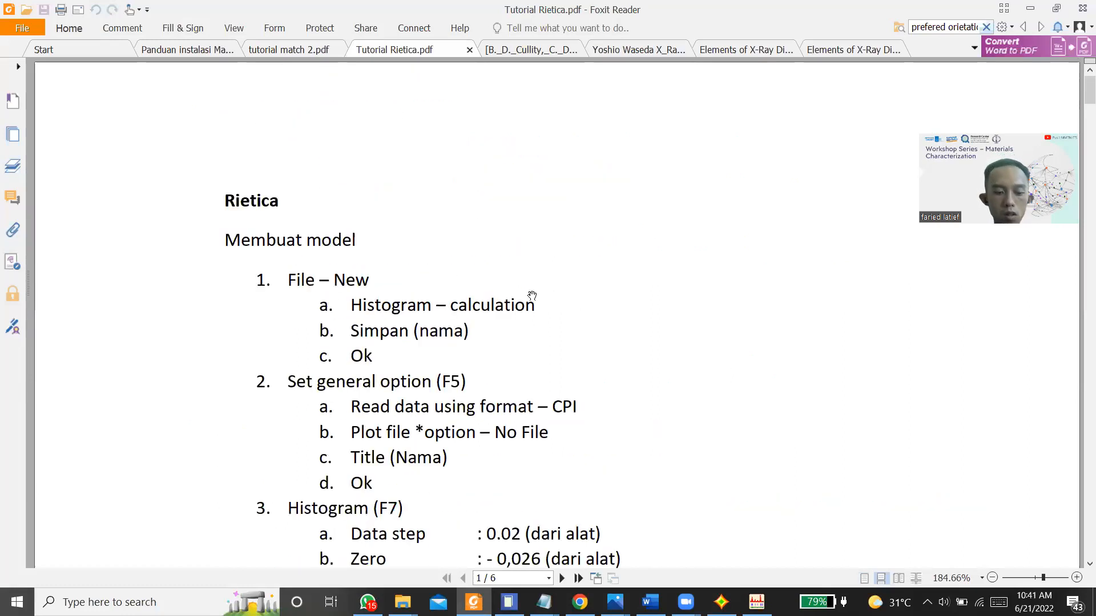
key(super+Right)
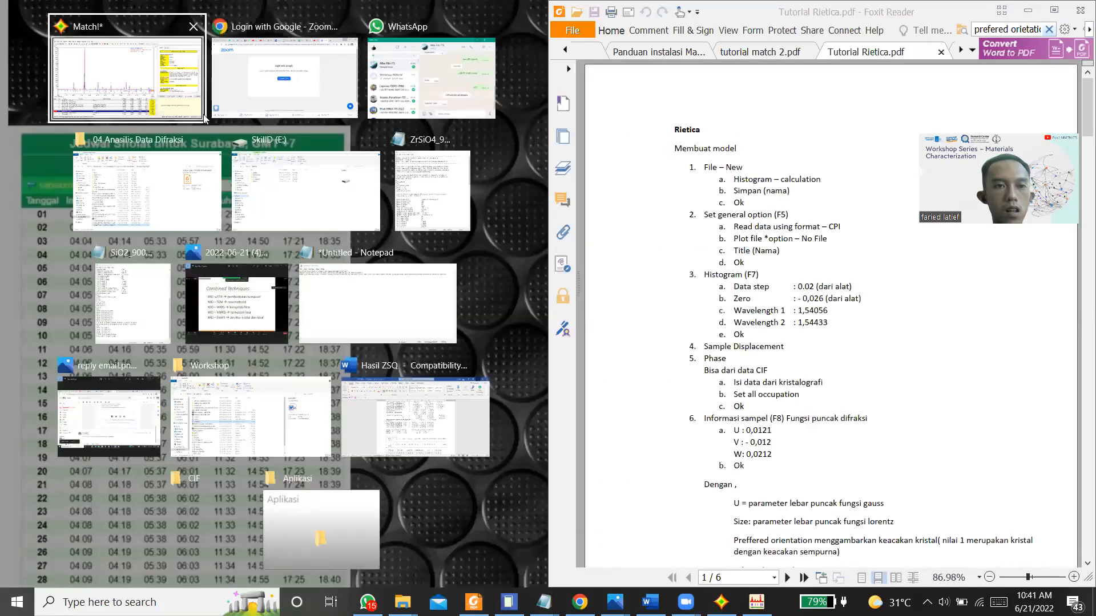
click(566, 570)
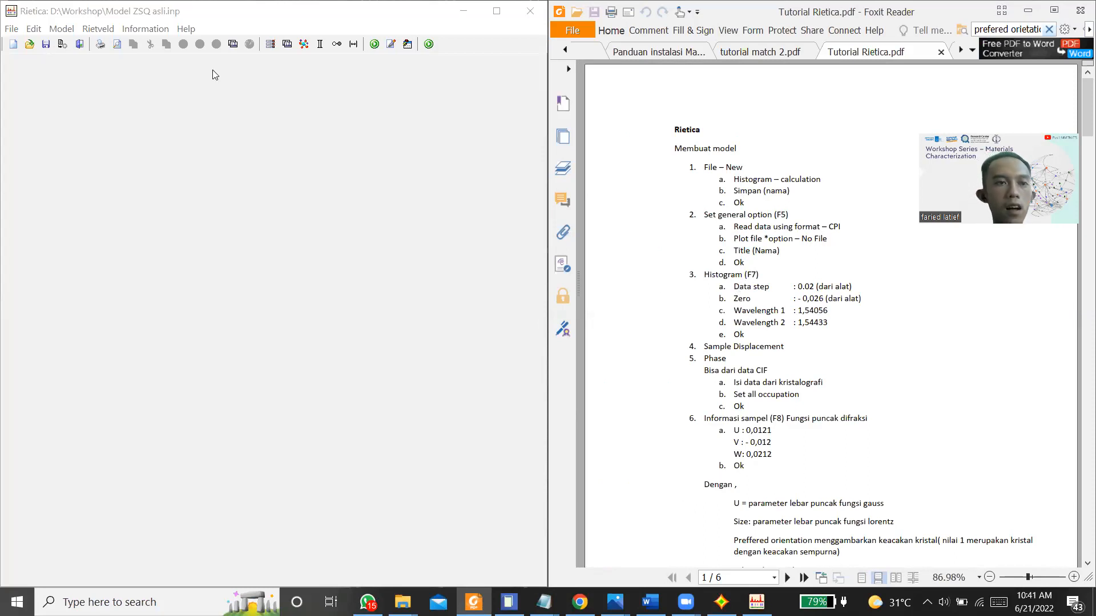
Step: Open the model's histogram settings and set the maximum of the data range to 70
click(62, 30)
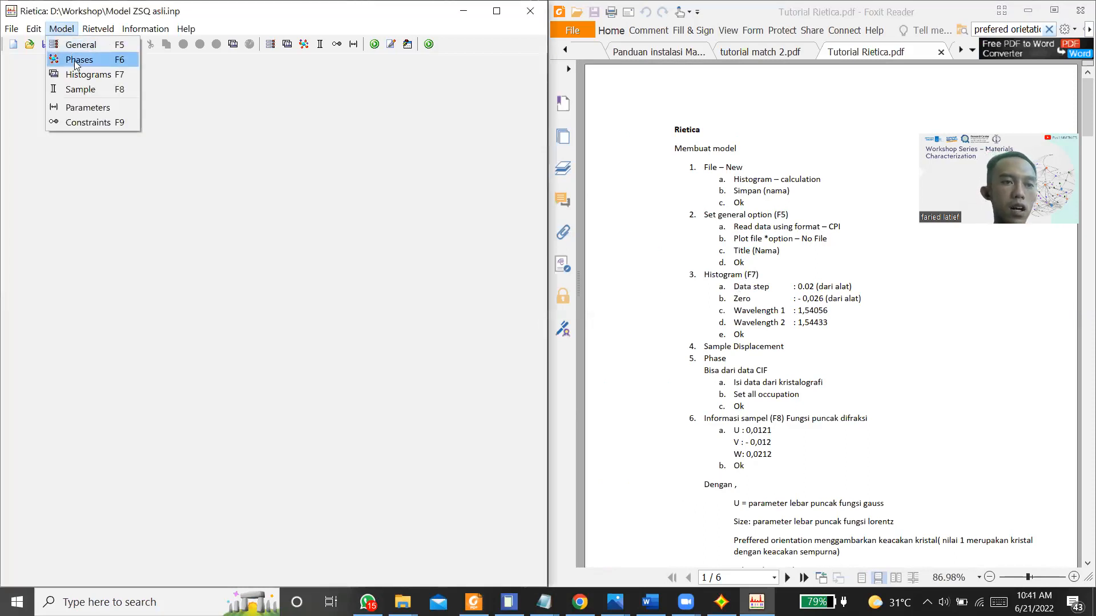
click(81, 80)
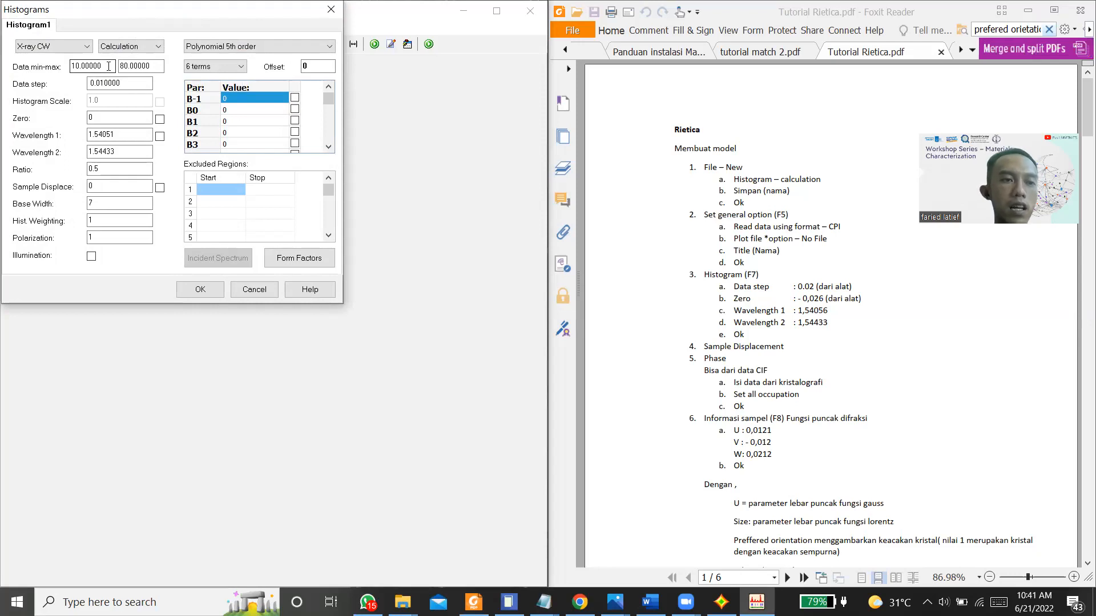
click(121, 66)
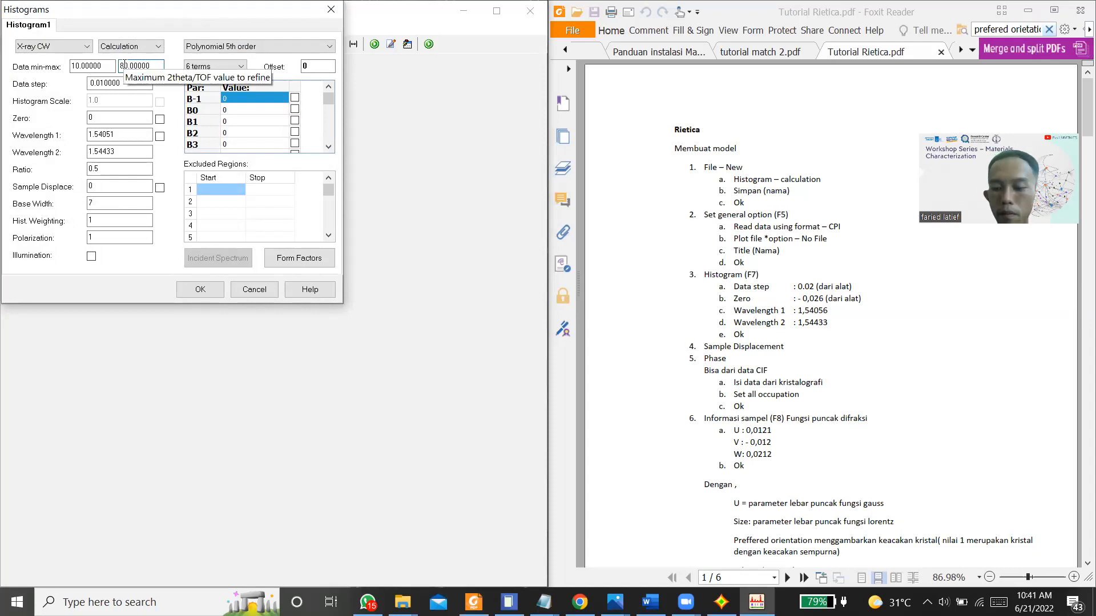
key(BackSpace)
text(7)
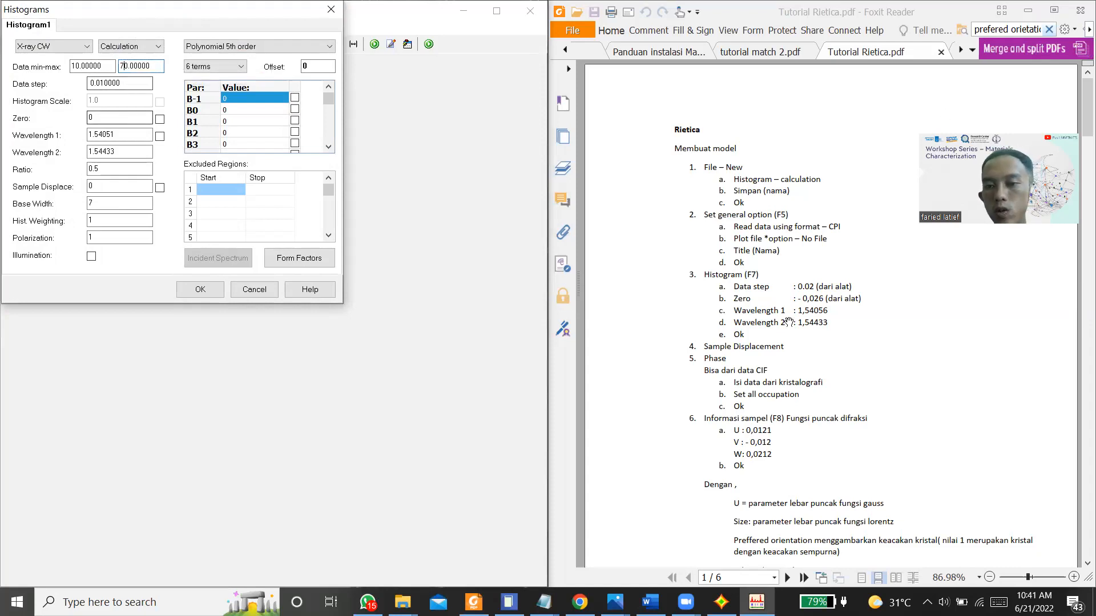
Step: Following the tutorial, set the histogram's data step to 0.02 and its zero to -0.026
click(789, 322)
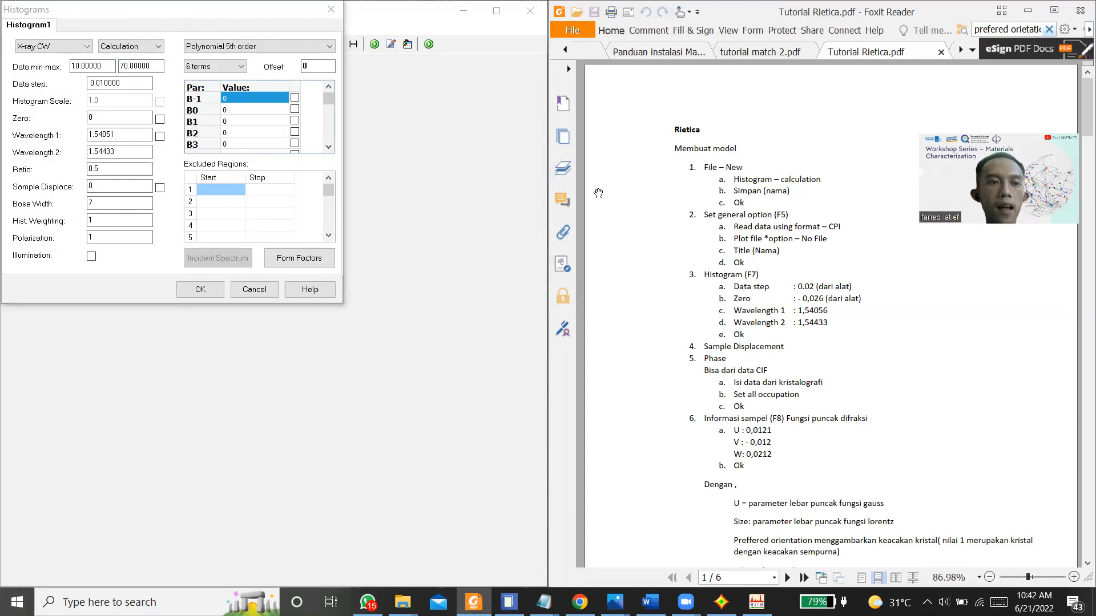
click(107, 82)
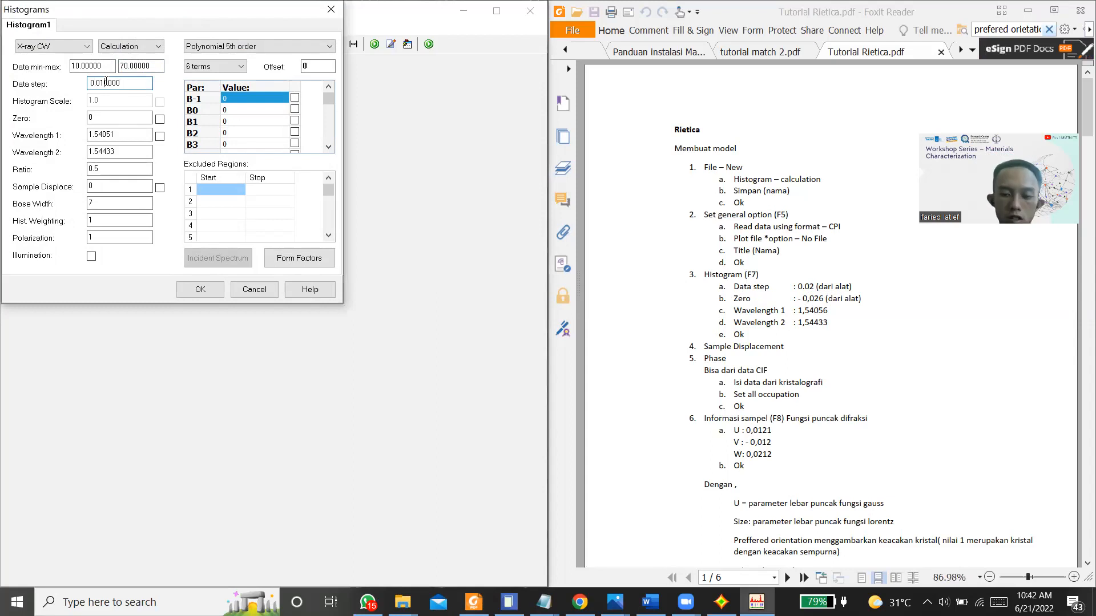
key(BackSpace)
text(2)
click(111, 120)
key(BackSpace)
text(-0.026)
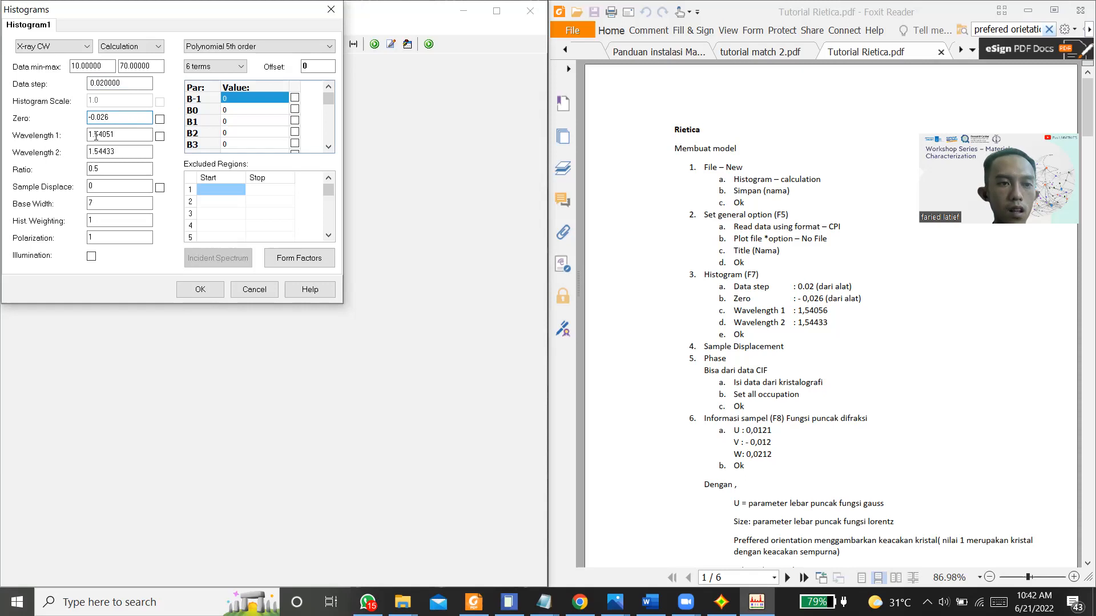
Step: Set wavelength 1 to 1.54056 and accept the histogram settings
click(125, 134)
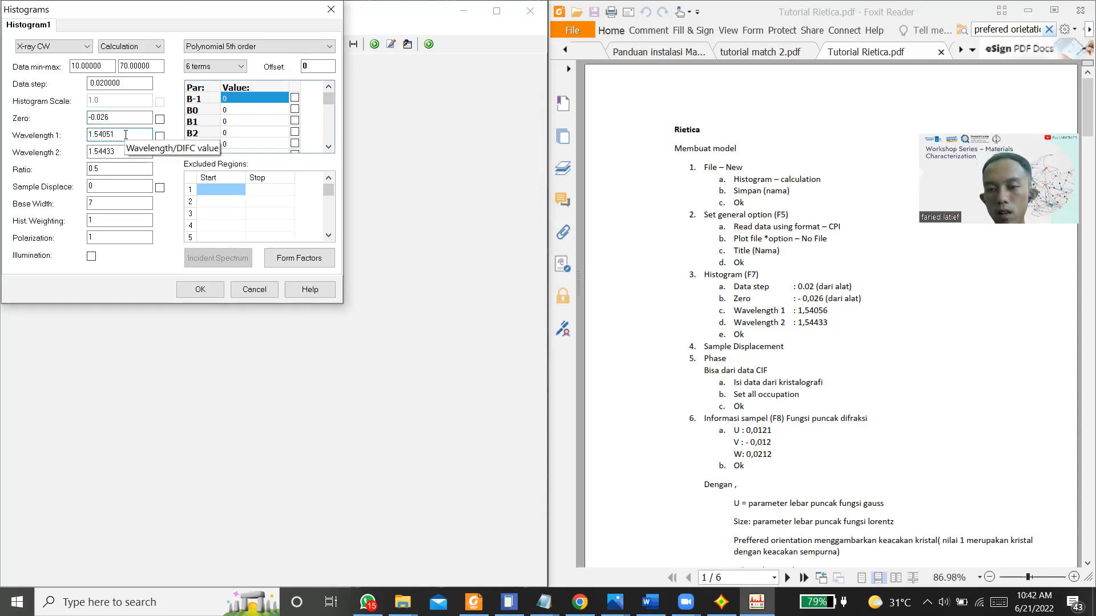
key(BackSpace)
text(6)
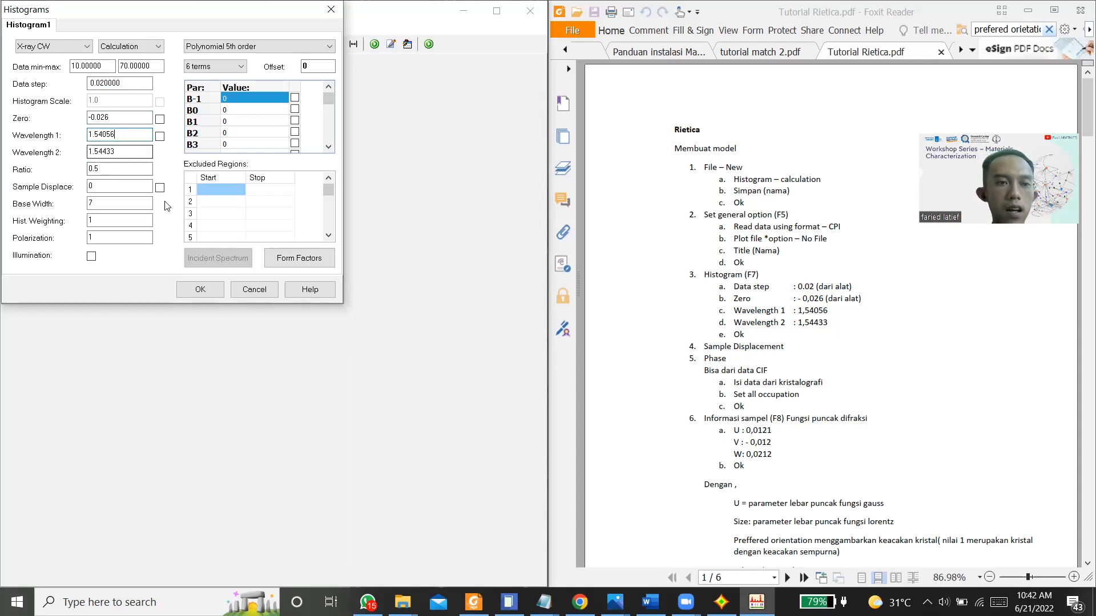
click(192, 288)
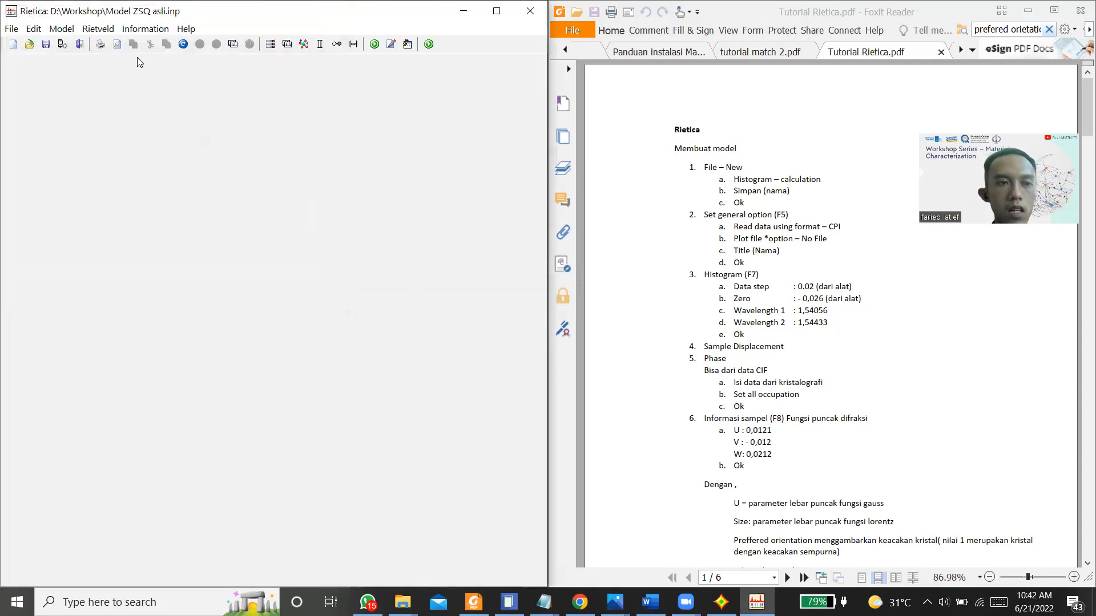
Step: Open the model's phase settings, and open the CIF file ZrSiO4_9000684 from the Workshop folder for reference
click(61, 30)
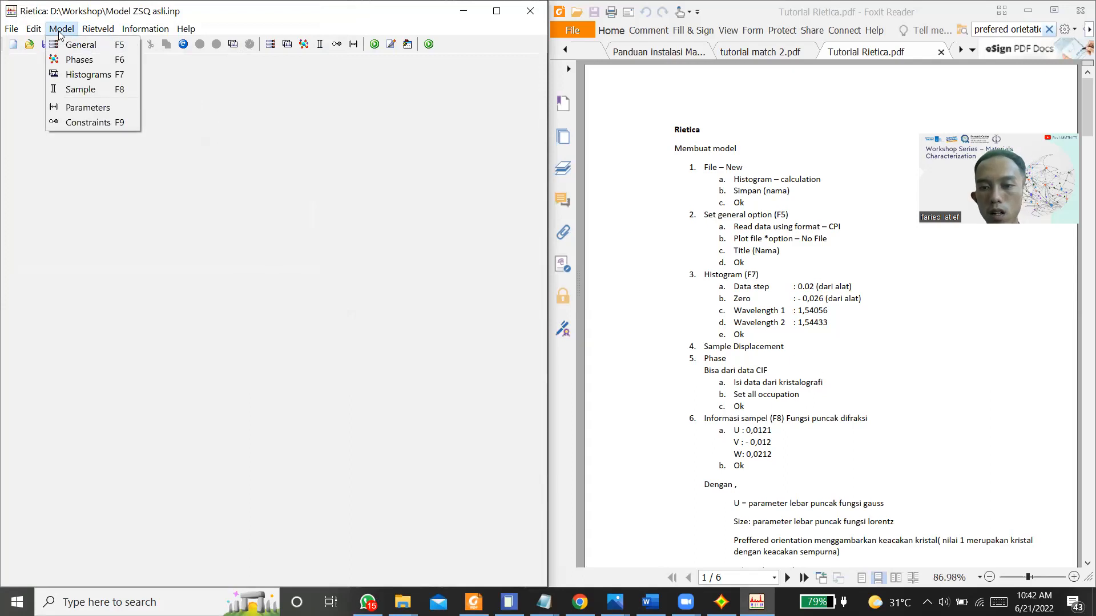
click(78, 61)
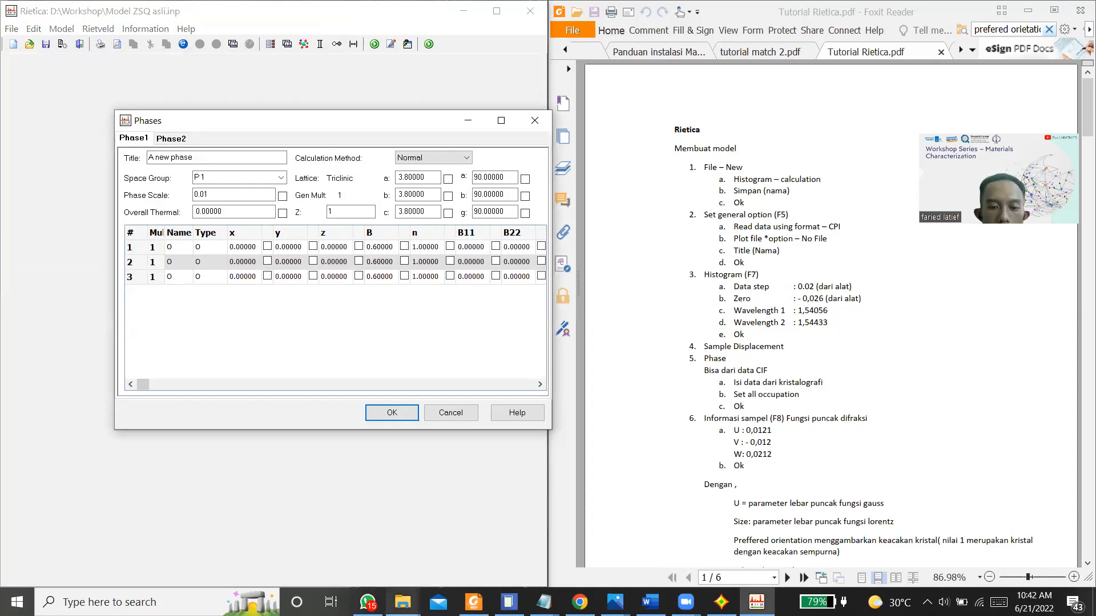
click(402, 602)
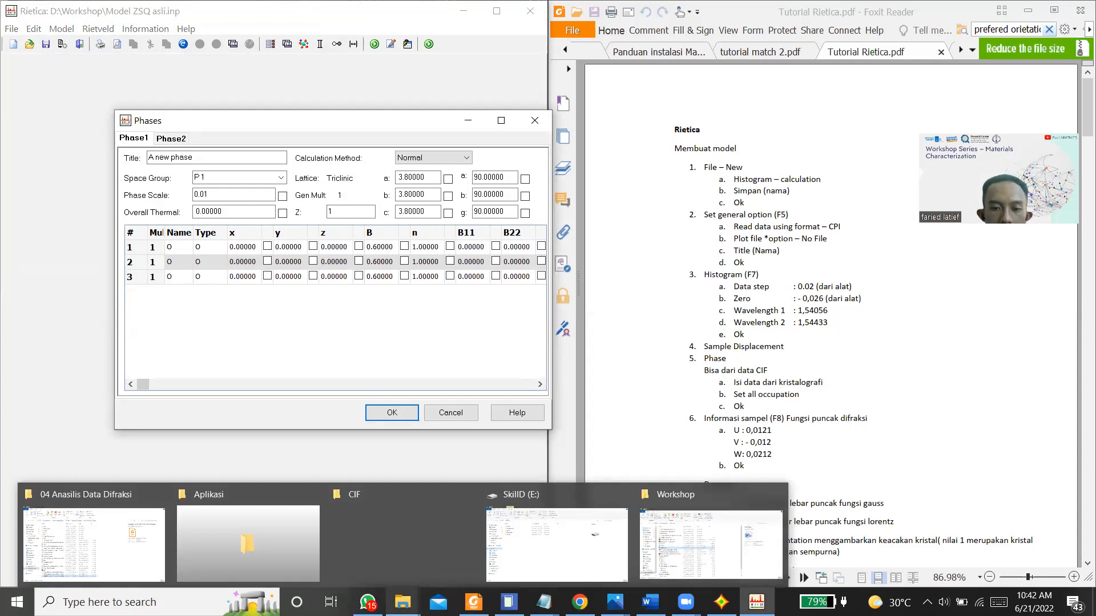
click(711, 542)
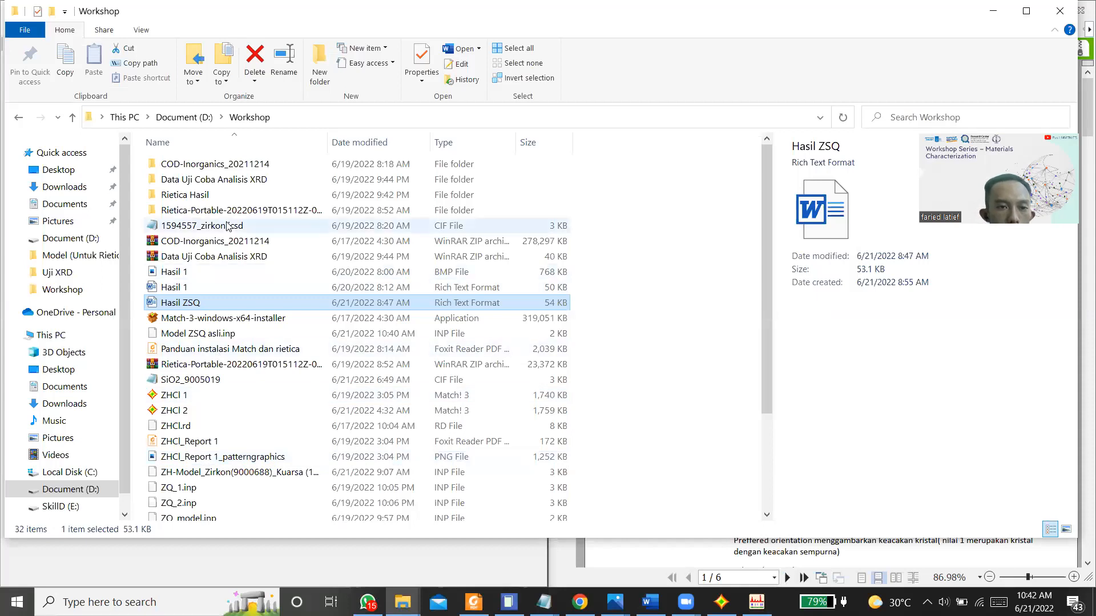
scroll(224, 386, down, 2)
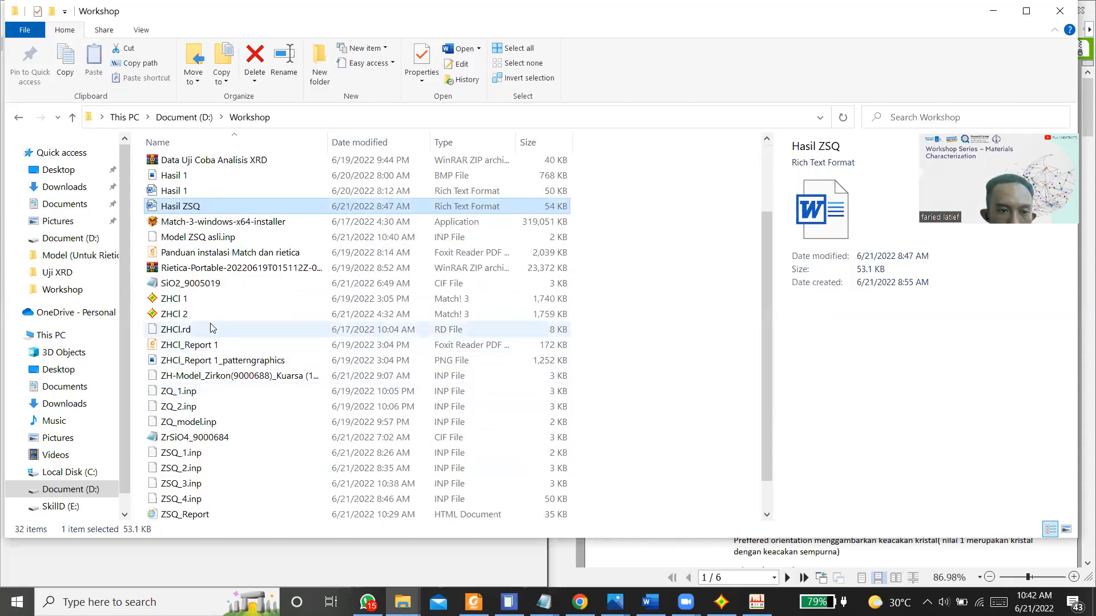
scroll(171, 394, down, 1)
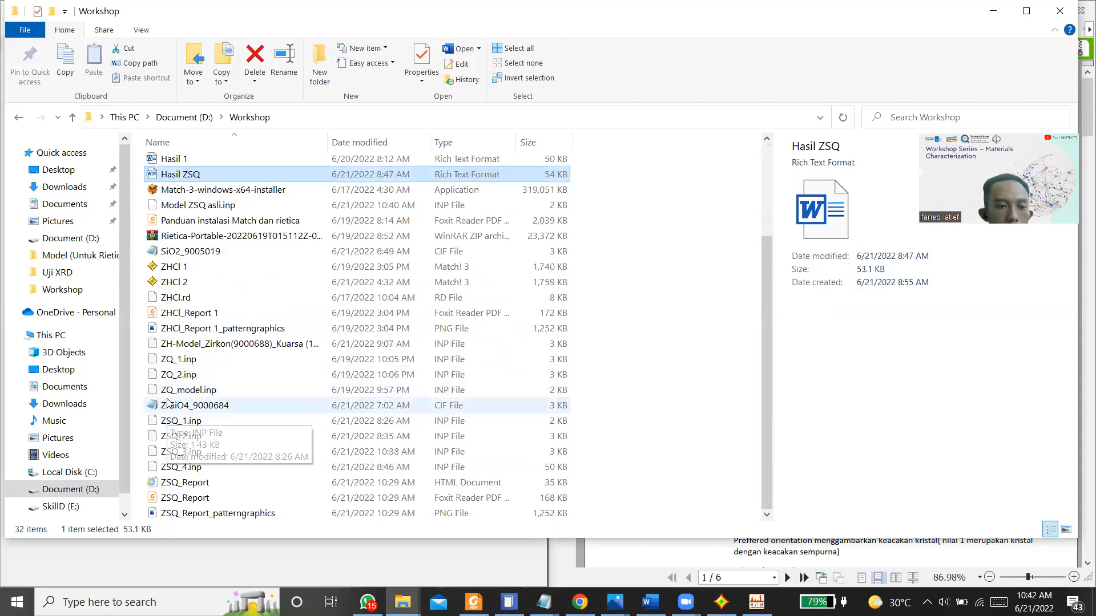
double_click(225, 408)
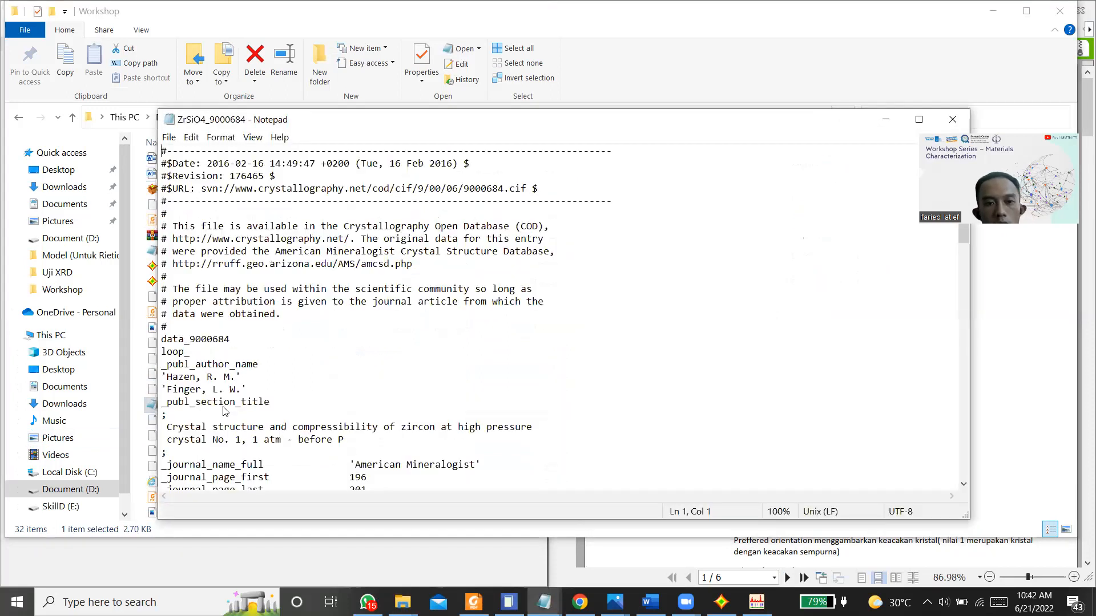
Step: Place the ZrSiO4_9000684 file beside Rietica, minimize the Workshop folder and move the Phases dialog clear of the CIF text
key(super+Right)
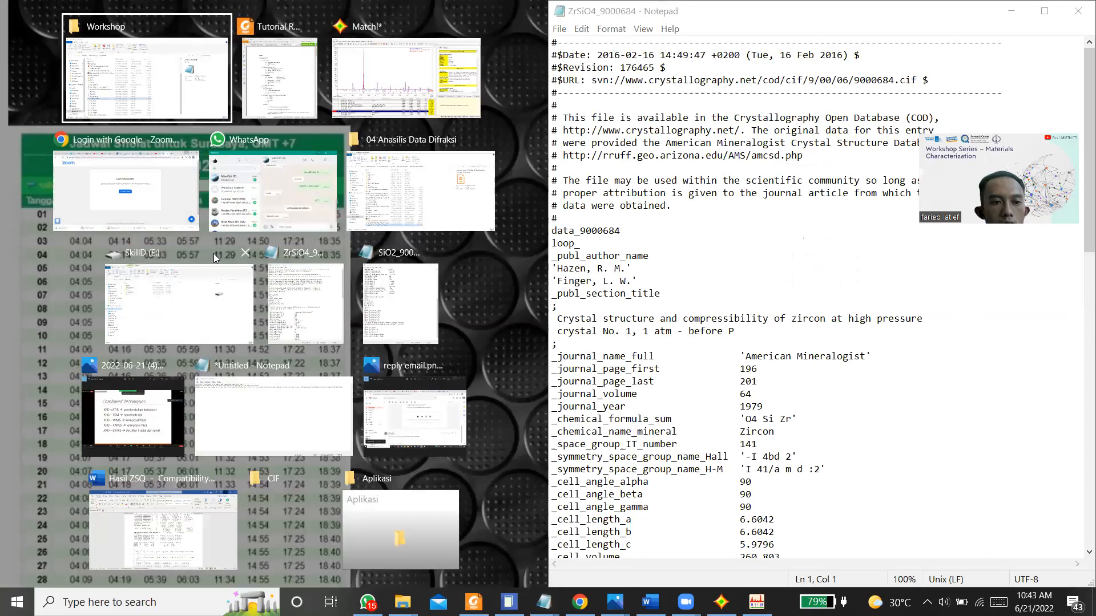
key(Return)
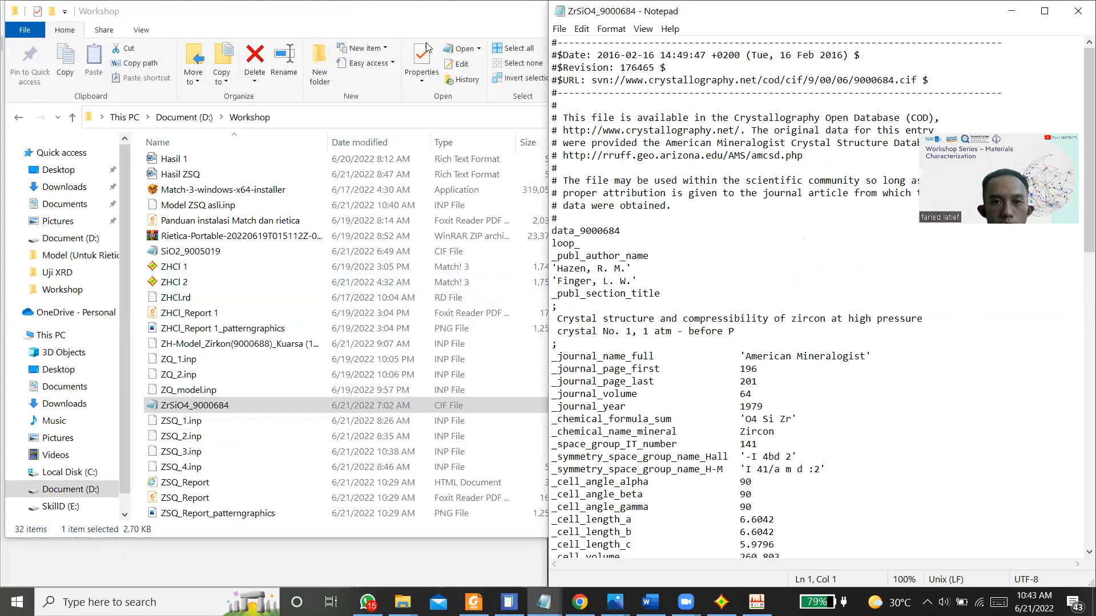
click(433, 16)
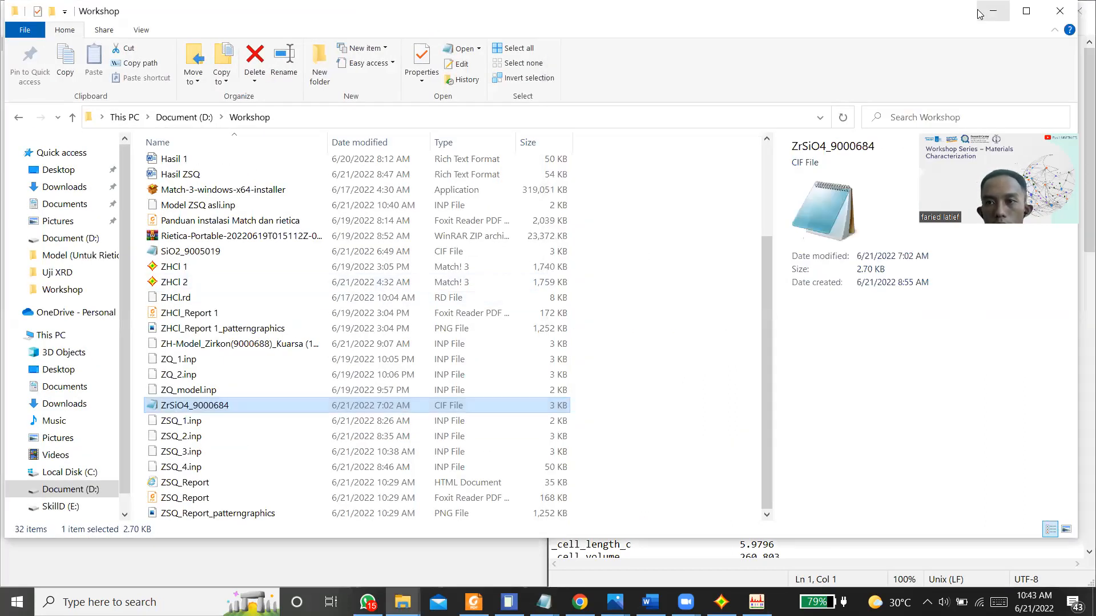
click(992, 12)
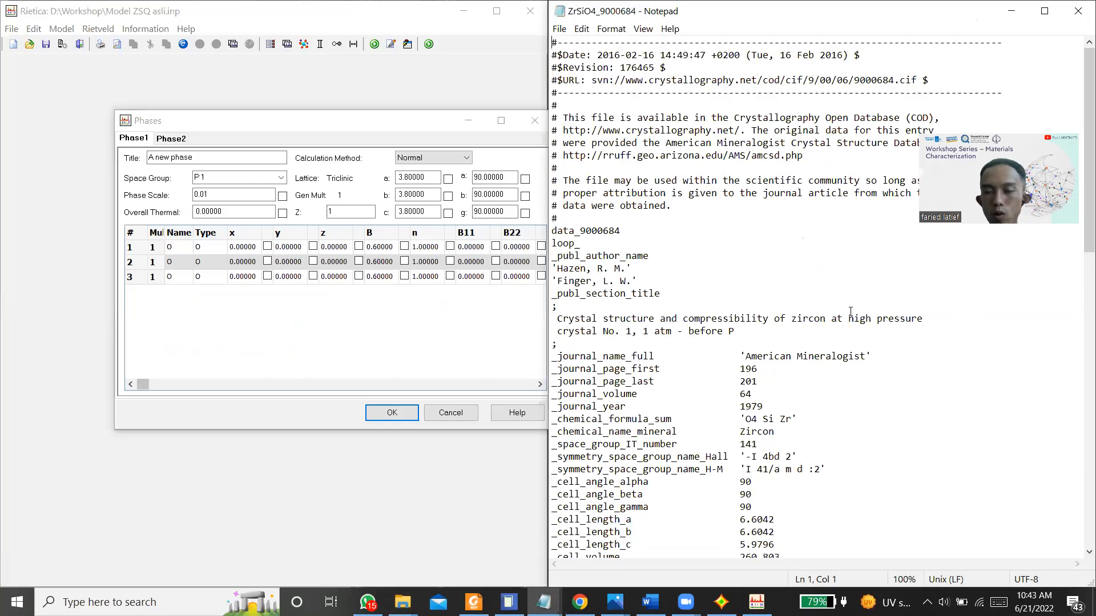
click(345, 123)
drag(344, 122, 290, 108)
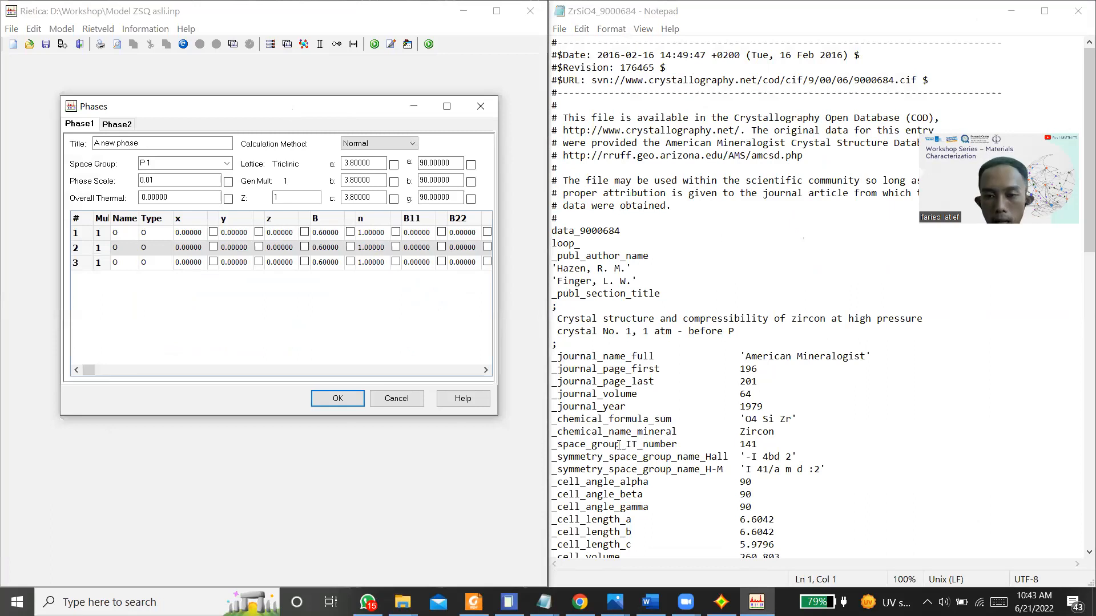
Step: Set the title of phase 1 to Zircon and go on to its space group
click(154, 145)
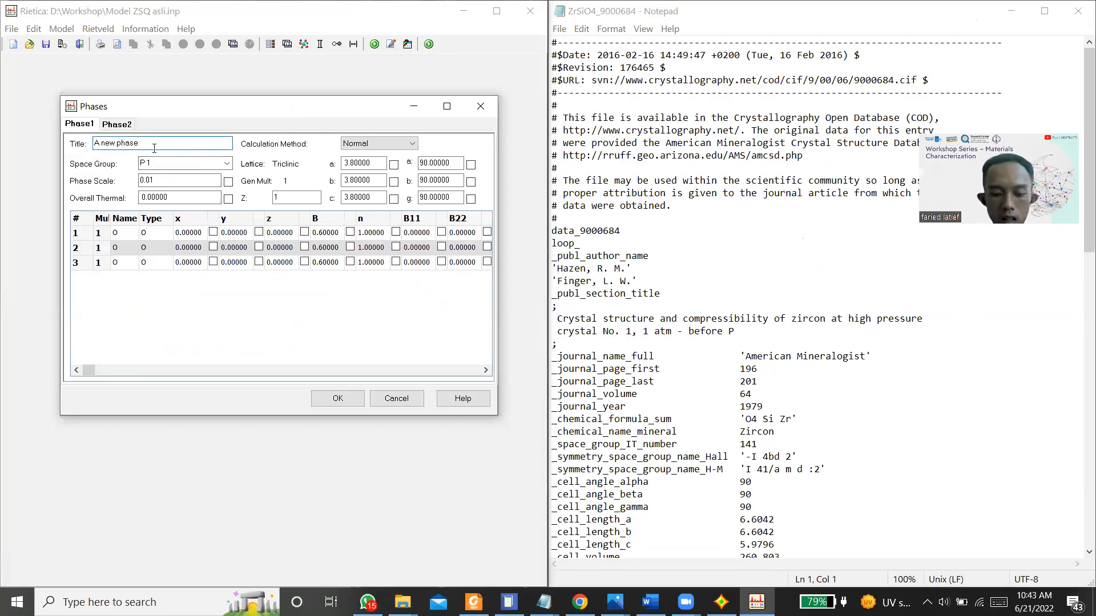
drag(154, 145, 91, 144)
text(Zircon)
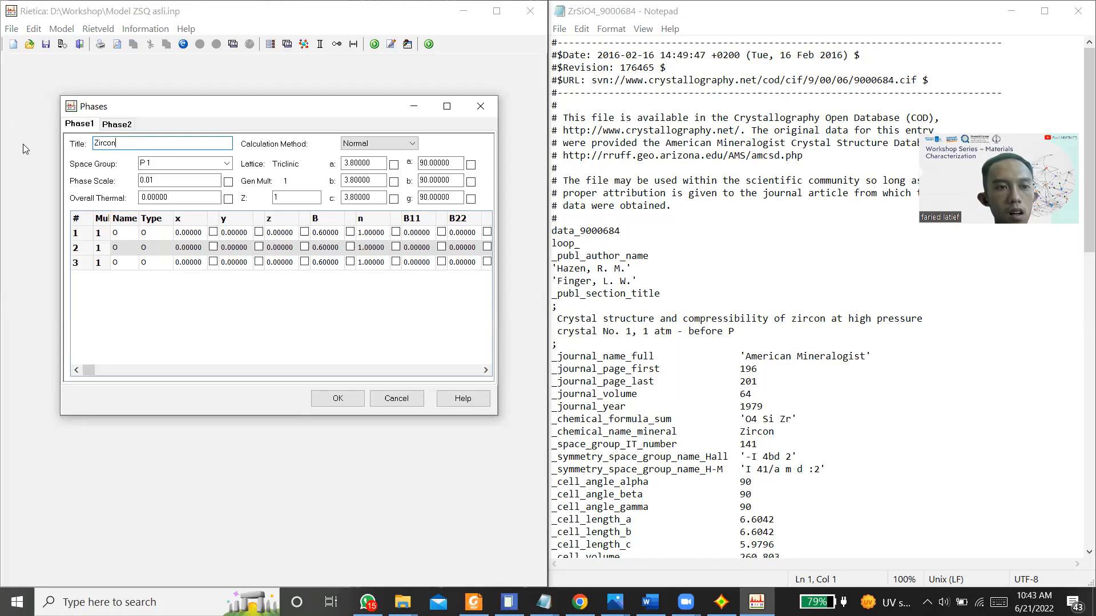
key(Tab)
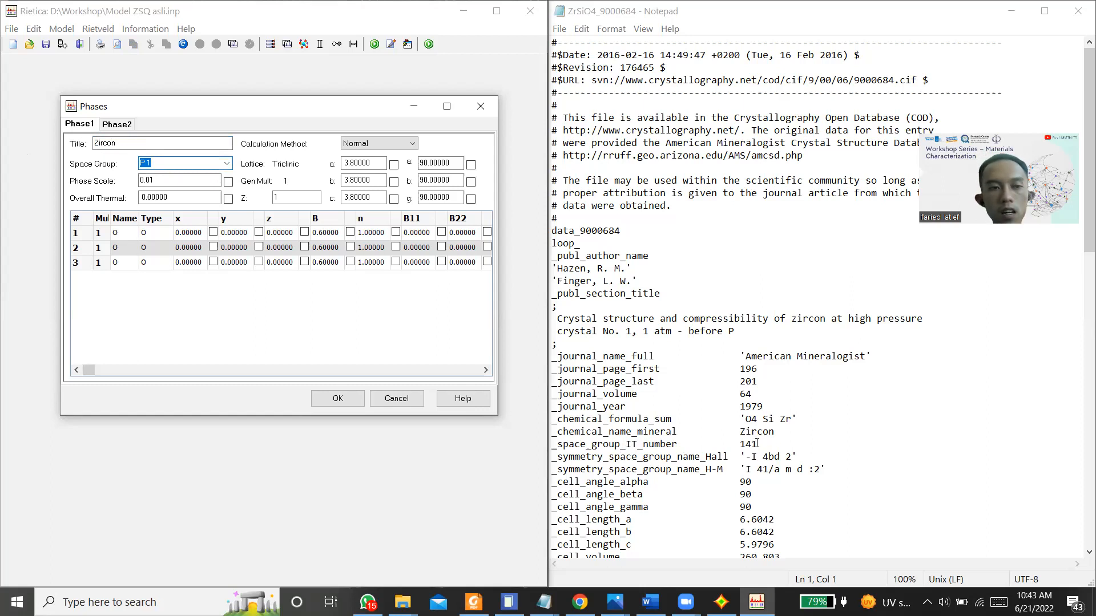
Step: Set the Zircon phase's space group to number 141 (I 41/A M D) and its cell length a to 6.6042
text(14)
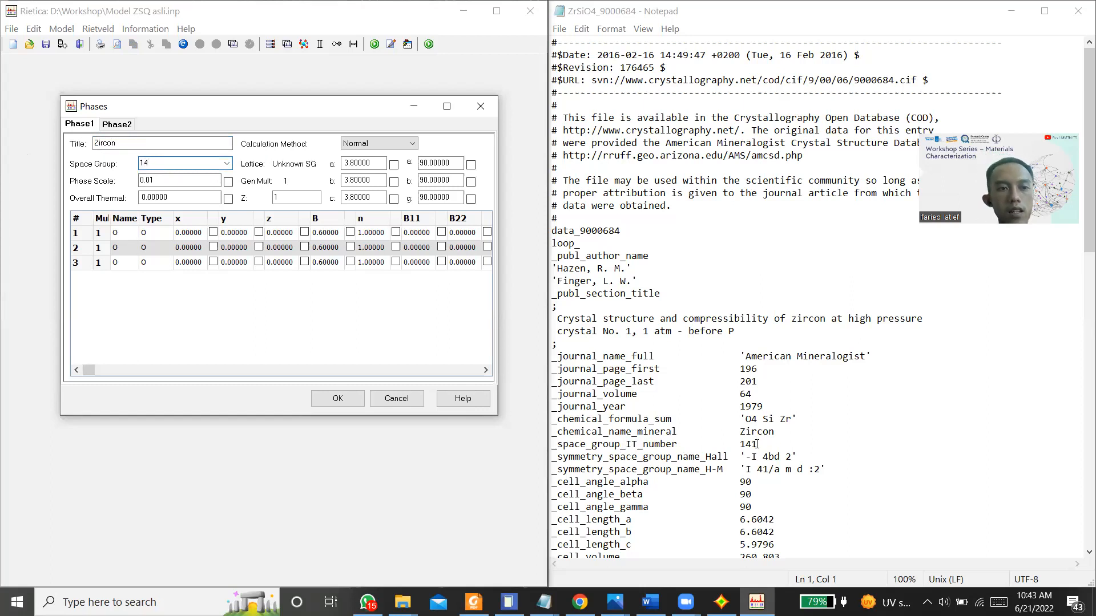
text(1/A M D)
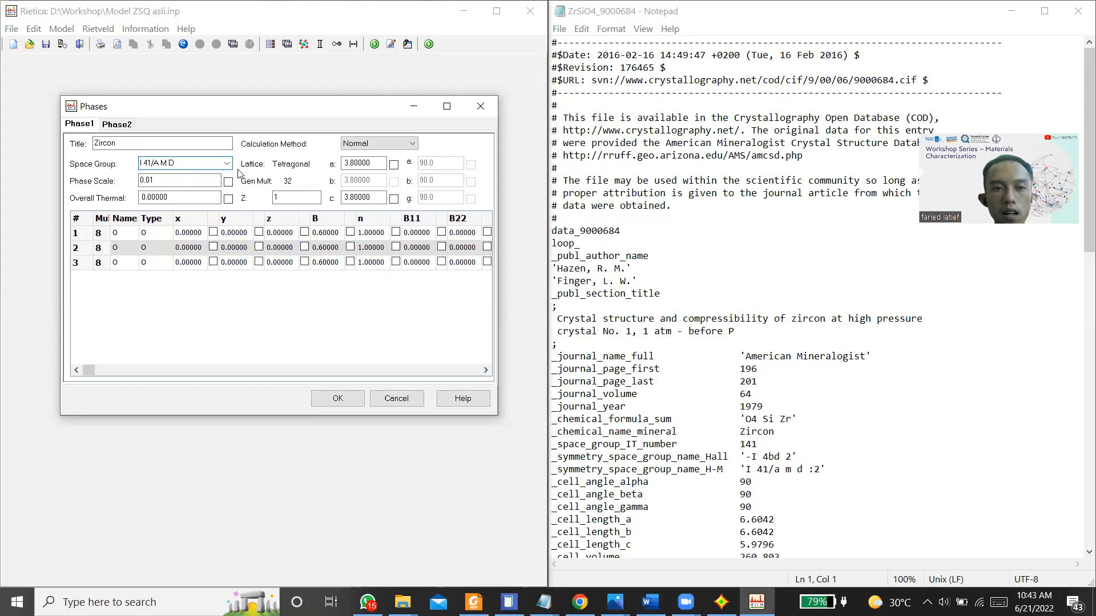
scroll(763, 425, down, 2)
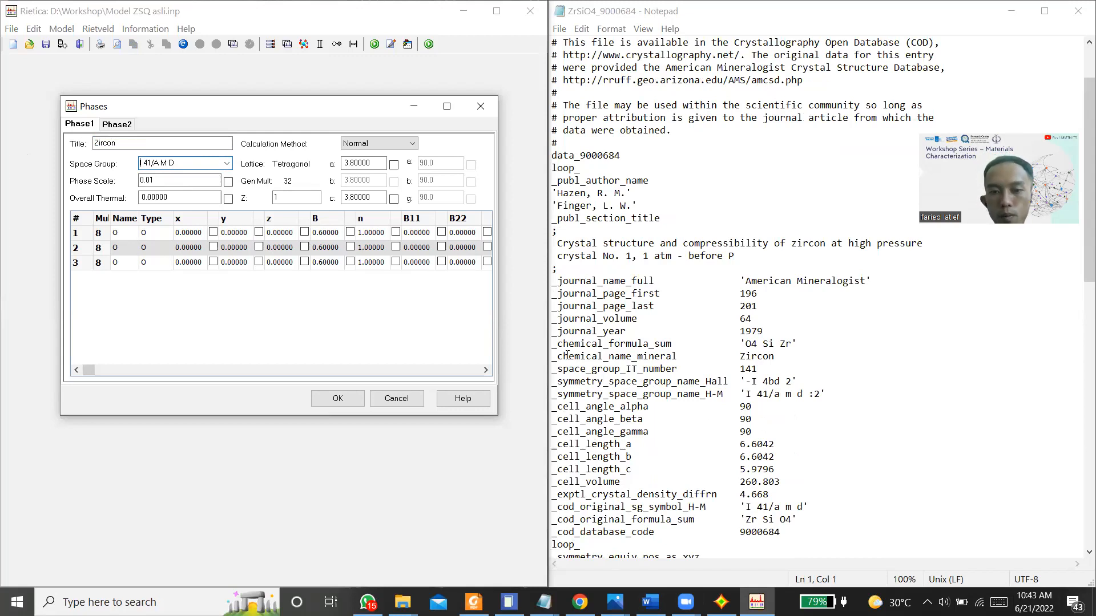
click(346, 164)
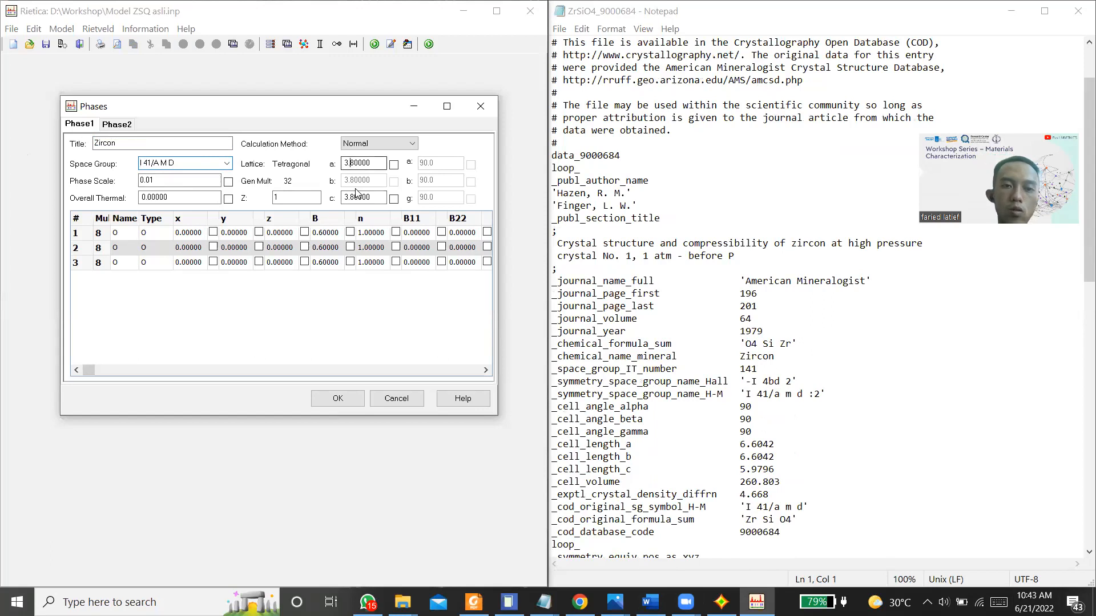
key(BackSpace)
text(6)
key(Right)
key(Right)
key(Right)
key(Right)
key(BackSpace)
key(BackSpace)
key(BackSpace)
key(BackSpace)
key(BackSpace)
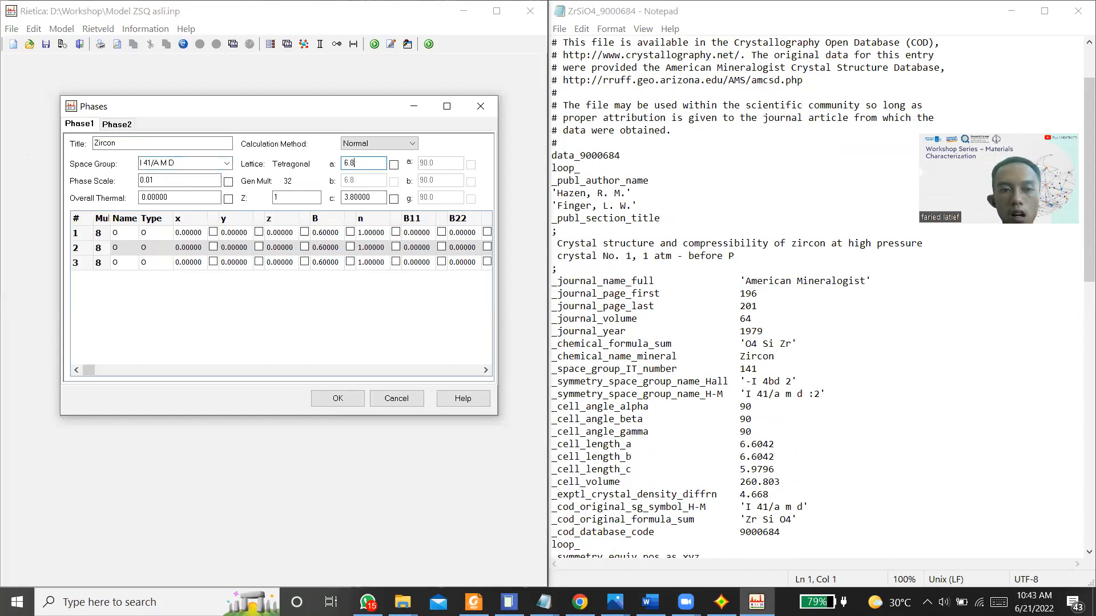
text(6042)
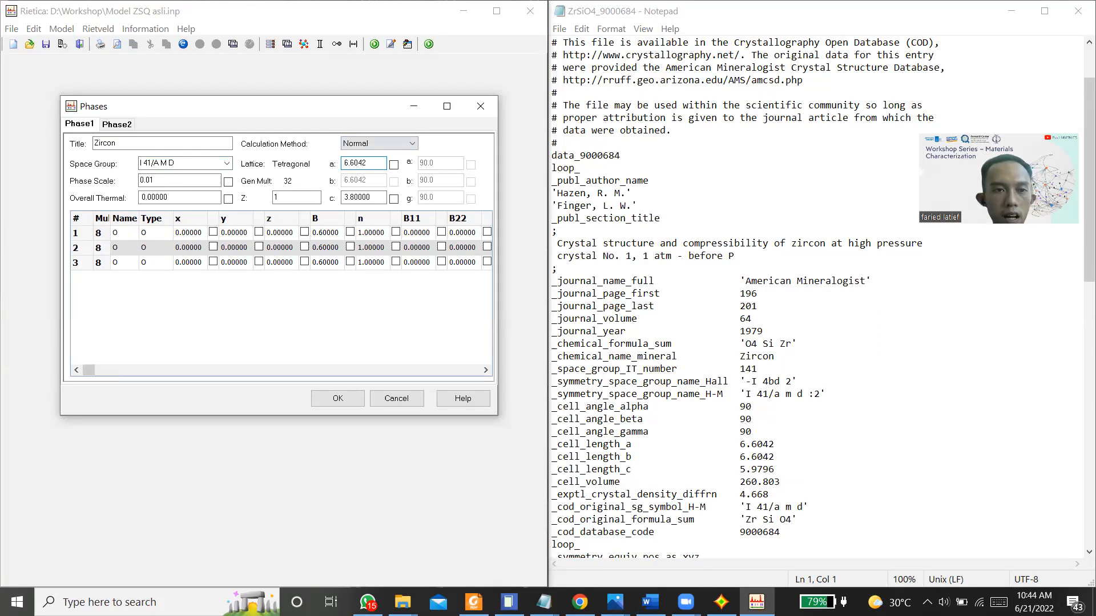
Step: Set the Zircon phase's cell length c to 5.9796
click(372, 198)
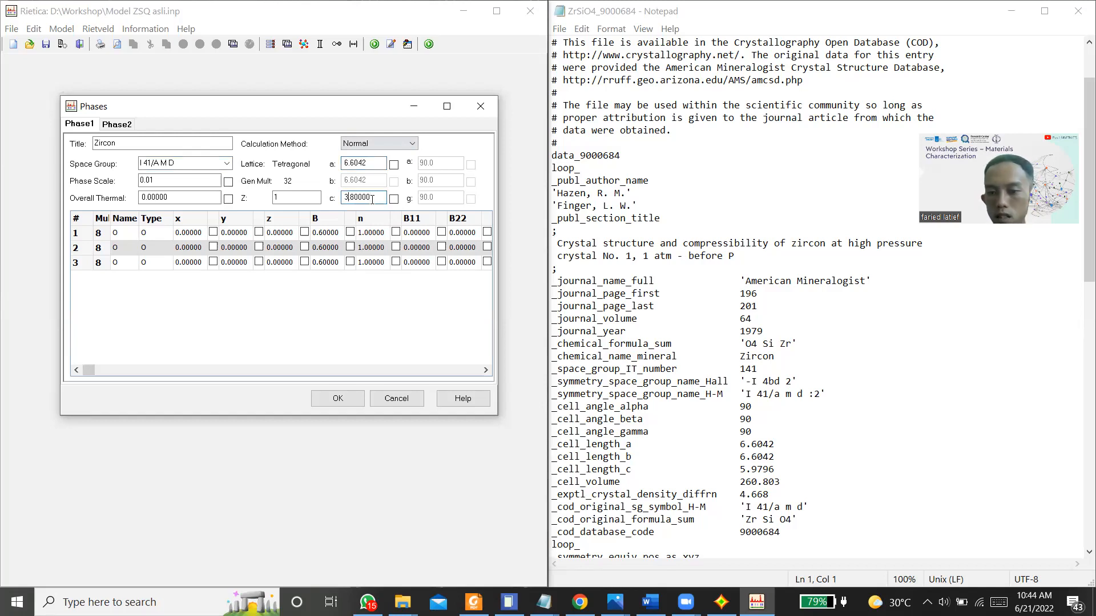
key(BackSpace)
text(5.)
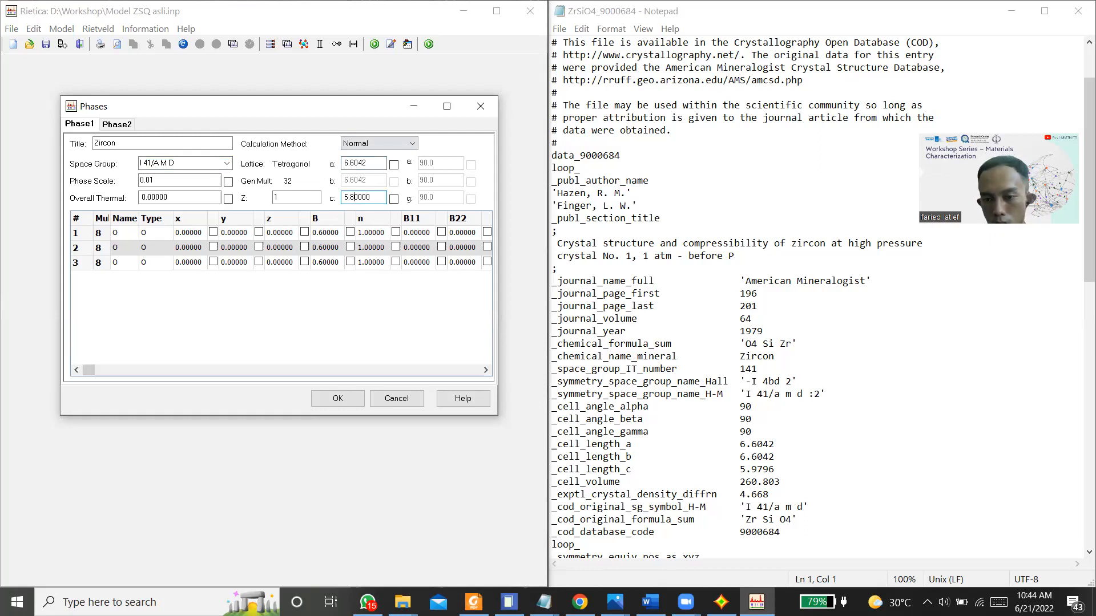
text(97)
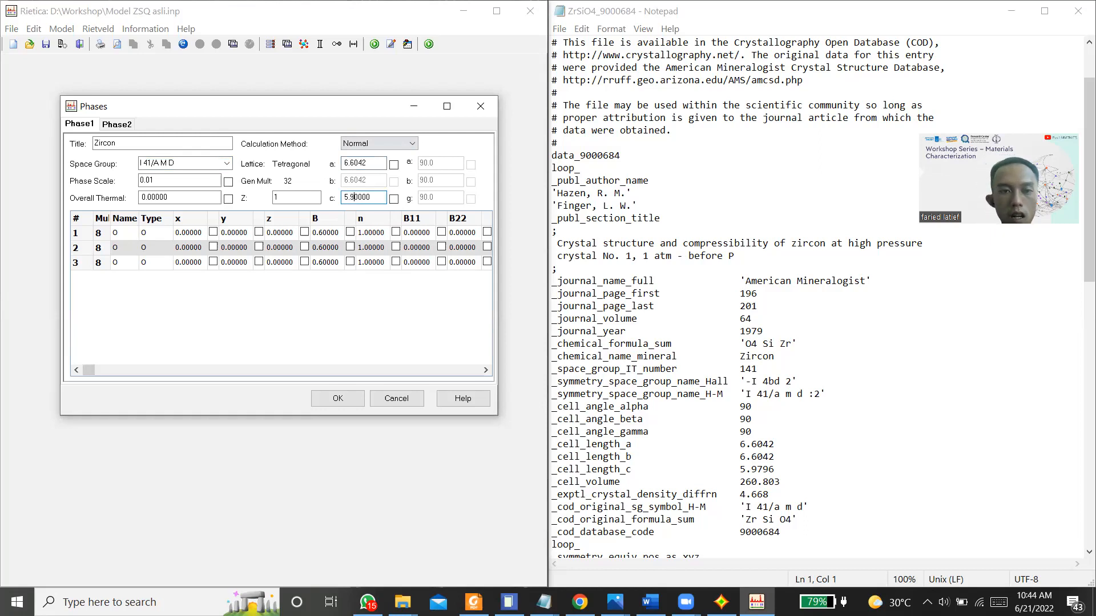
text(96)
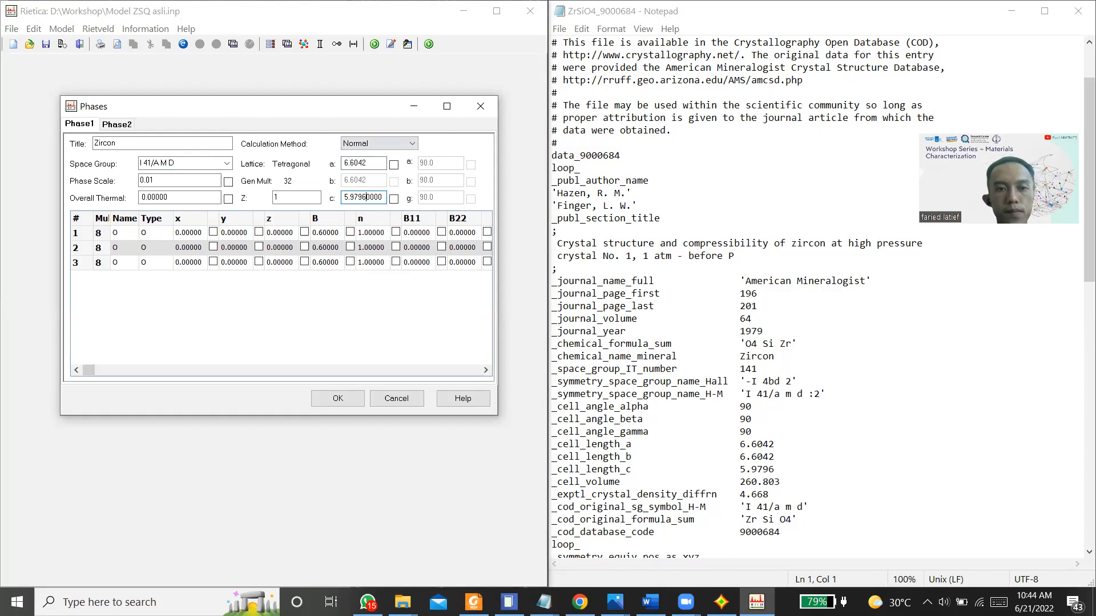
key(shift+Right)
key(shift+Right)
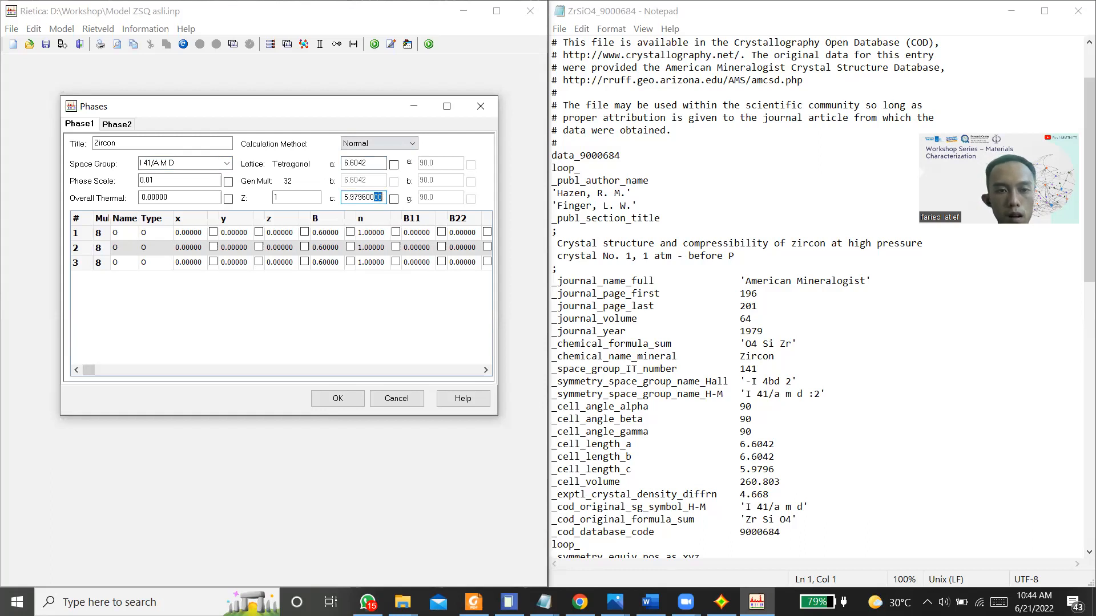
key(BackSpace)
key(BackSpace)
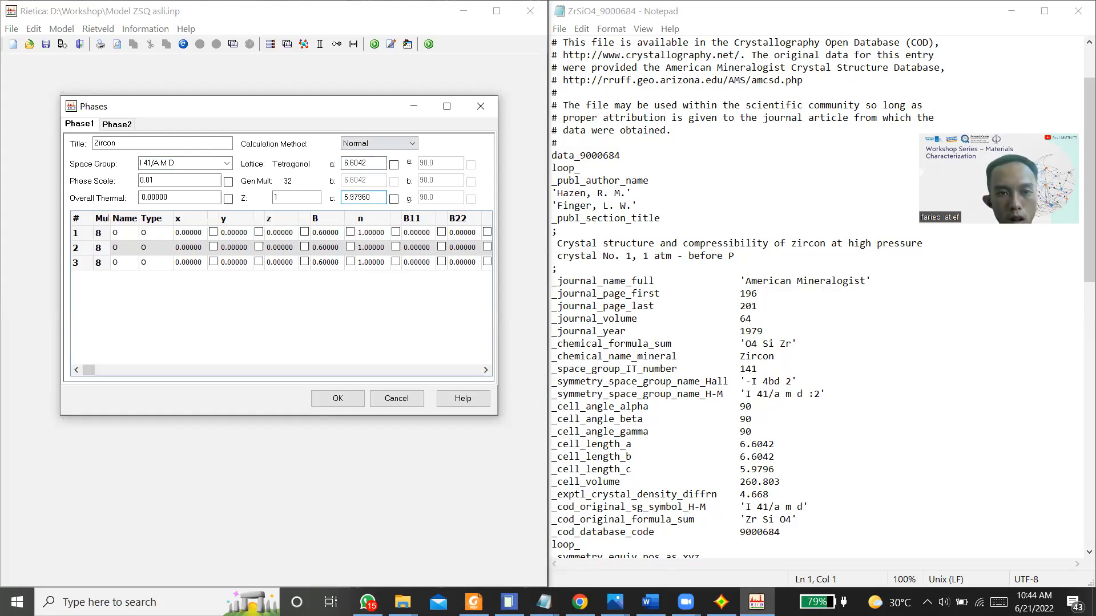
key(BackSpace)
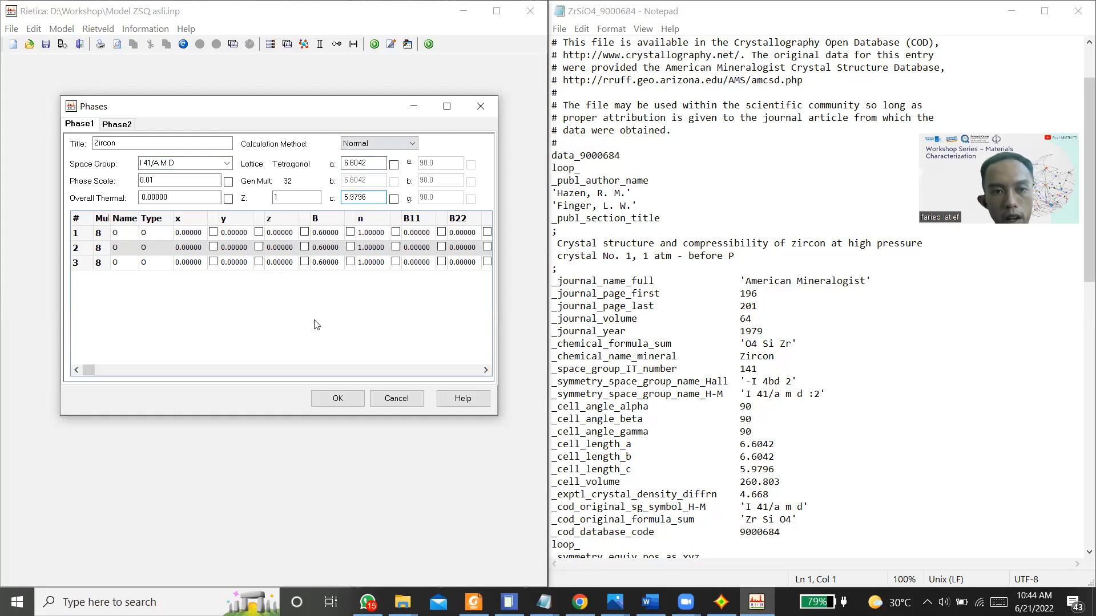
click(268, 332)
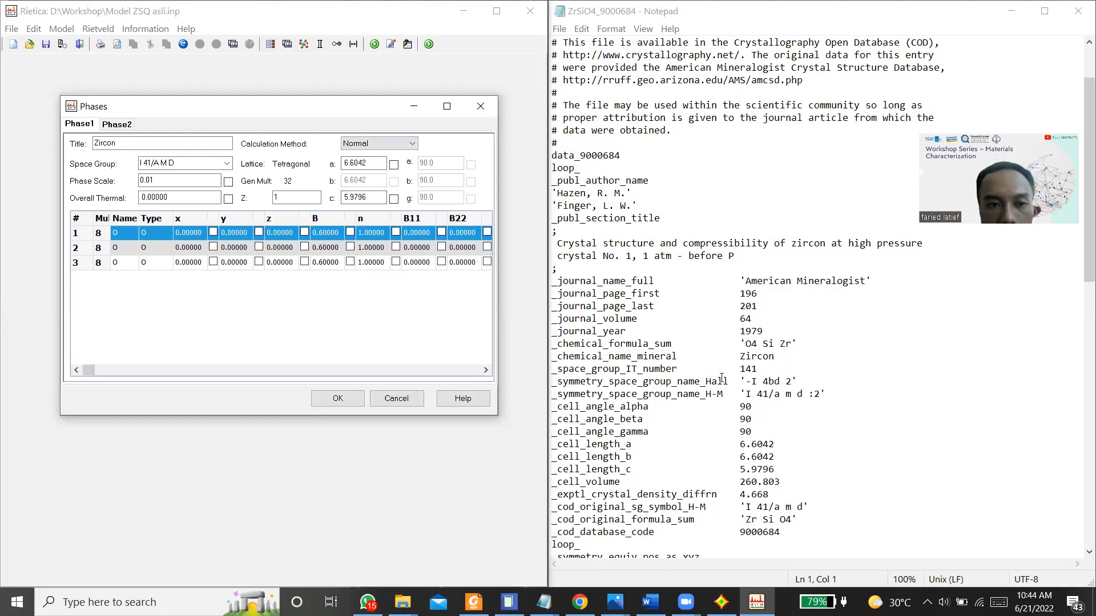
Step: Name the first two atoms of the Zircon phase ZR and SI as in the CIF atom list, keeping O for the third
scroll(688, 361, down, 15)
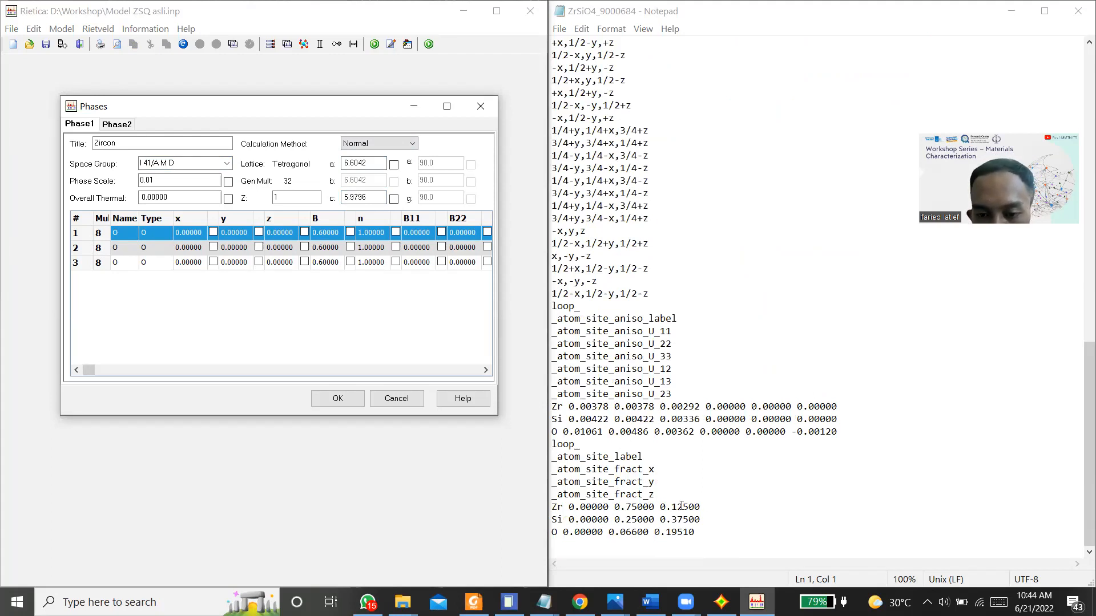
click(120, 234)
double_click(121, 234)
key(BackSpace)
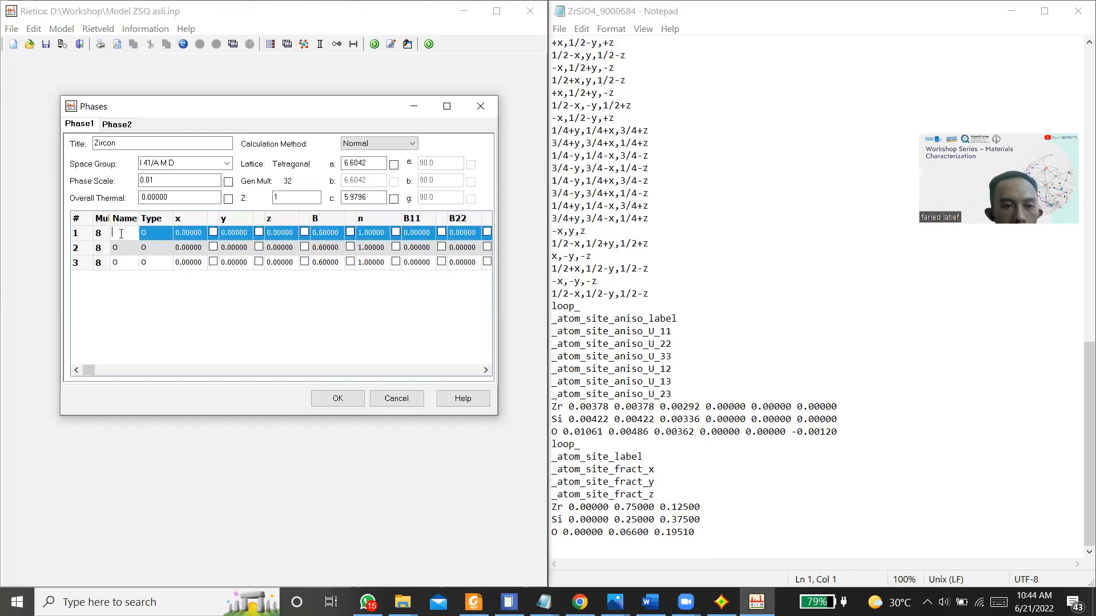
text(Zr)
key(BackSpace)
text(R)
double_click(123, 246)
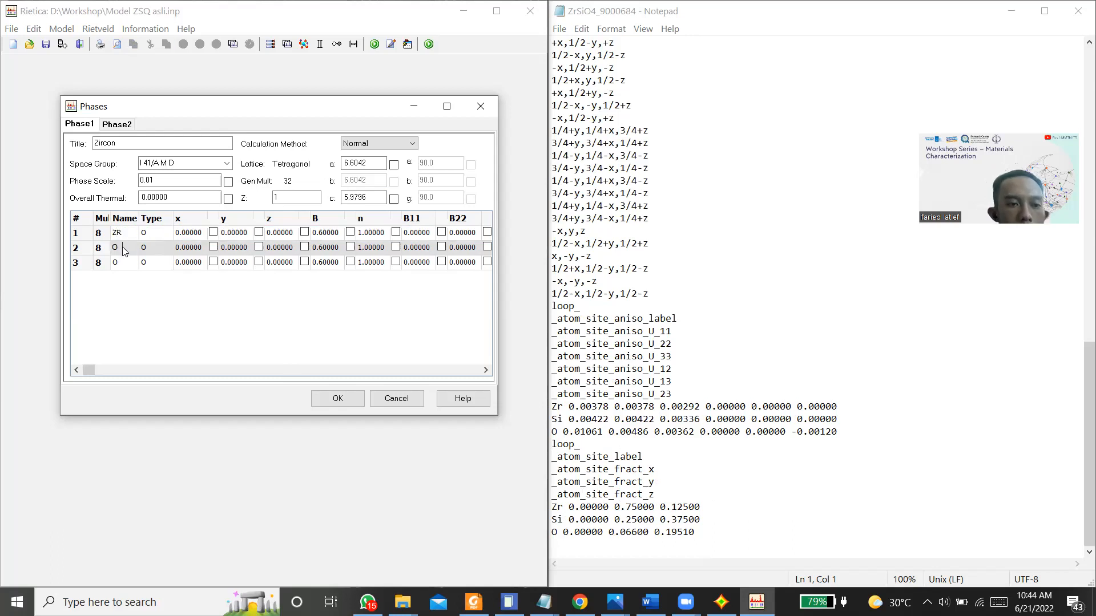
text(SI)
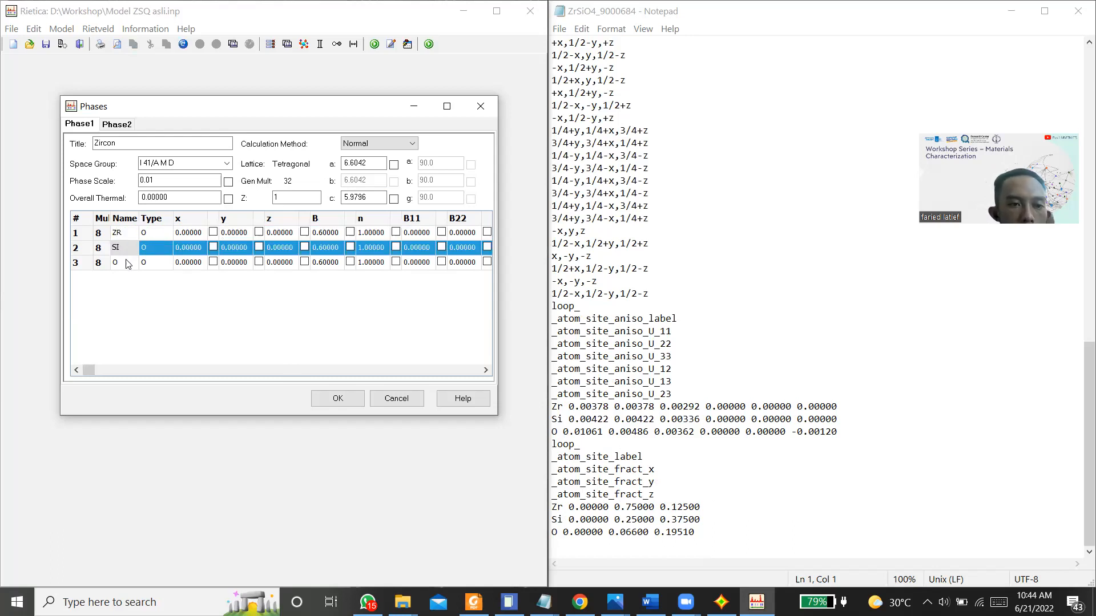
double_click(127, 261)
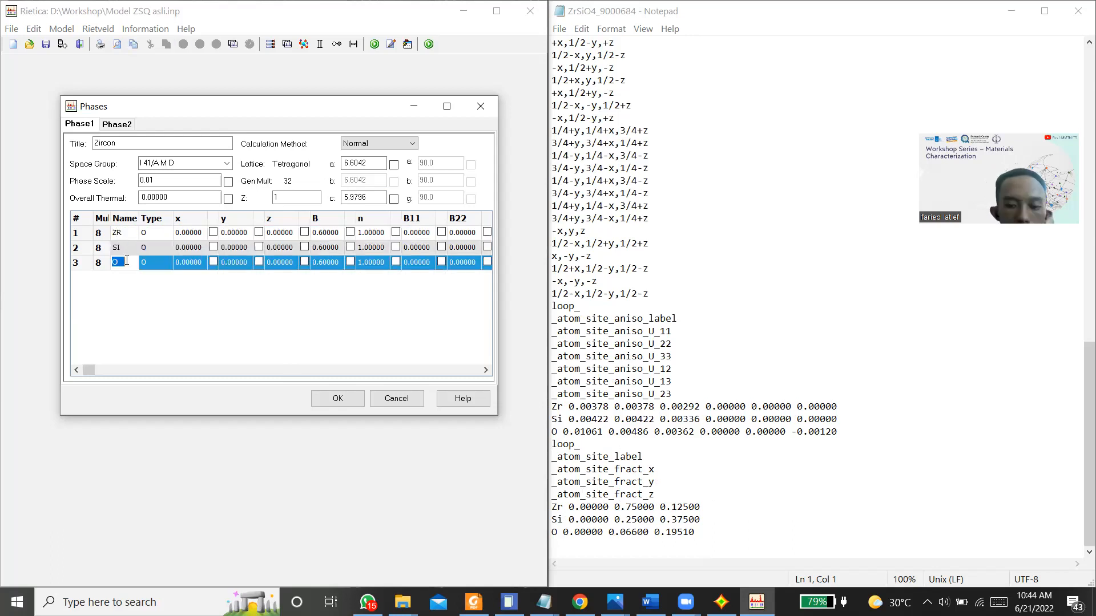
Step: Set the atom type of the ZR atom to the ion ZR+4
double_click(144, 234)
key(BackSpace)
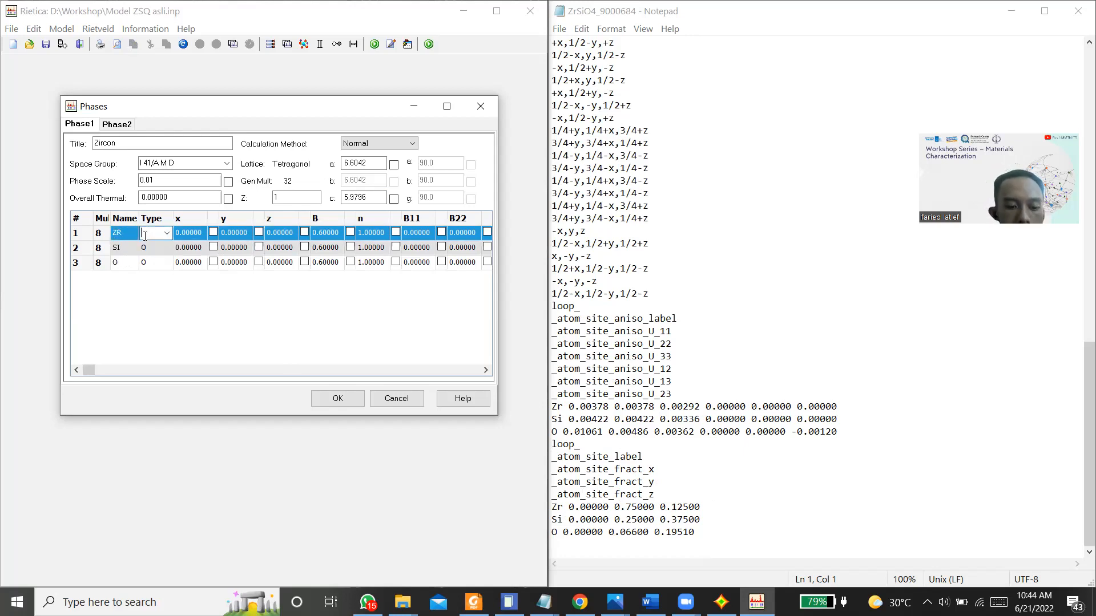
text(ZR)
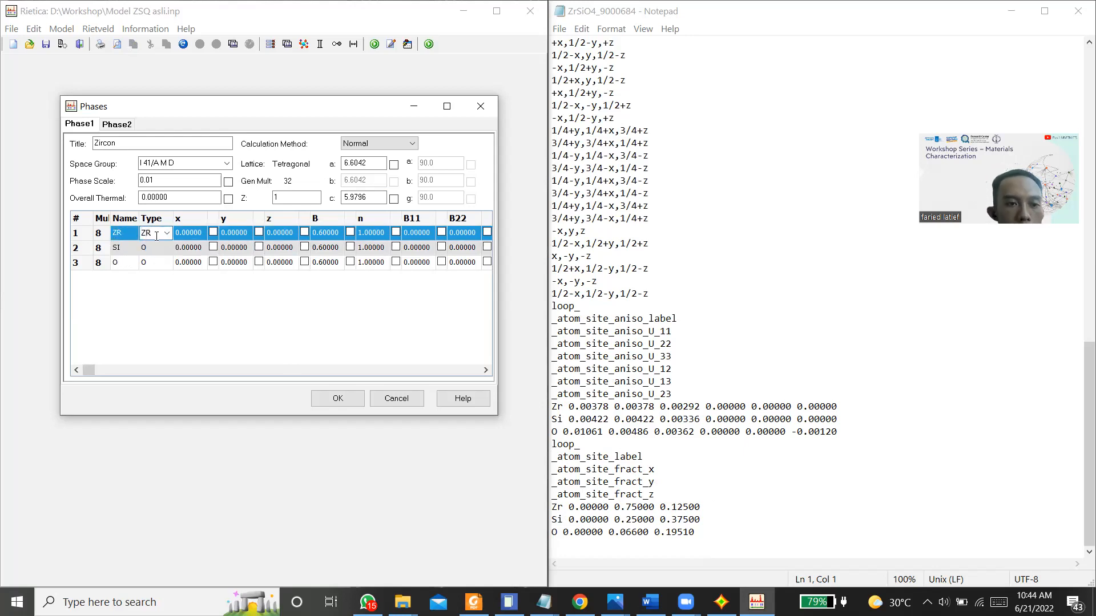
click(167, 234)
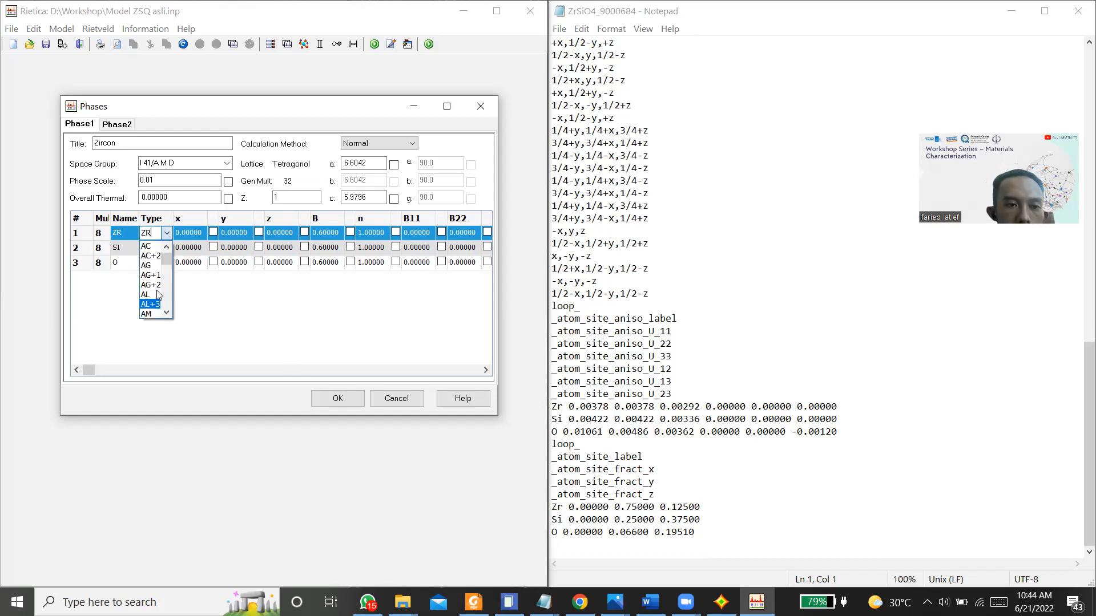
click(152, 232)
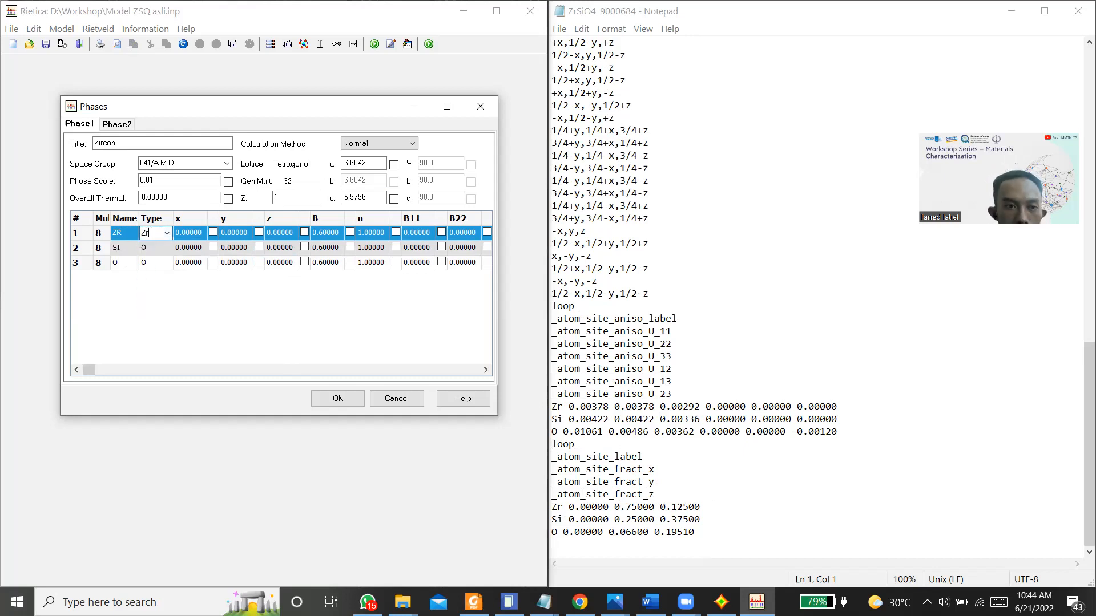
click(166, 233)
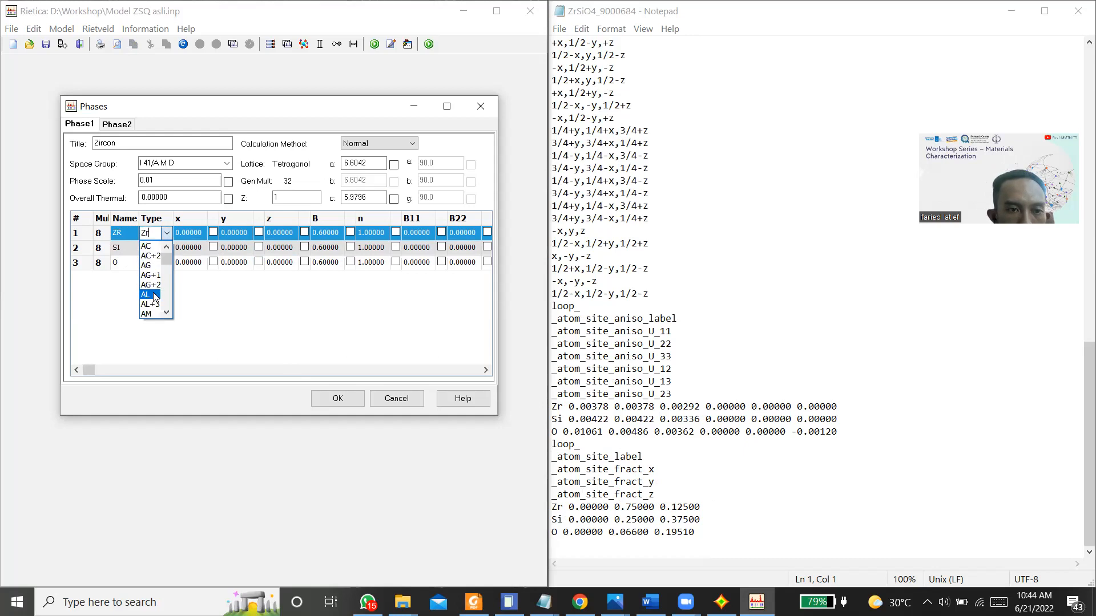
scroll(164, 205, down, 1)
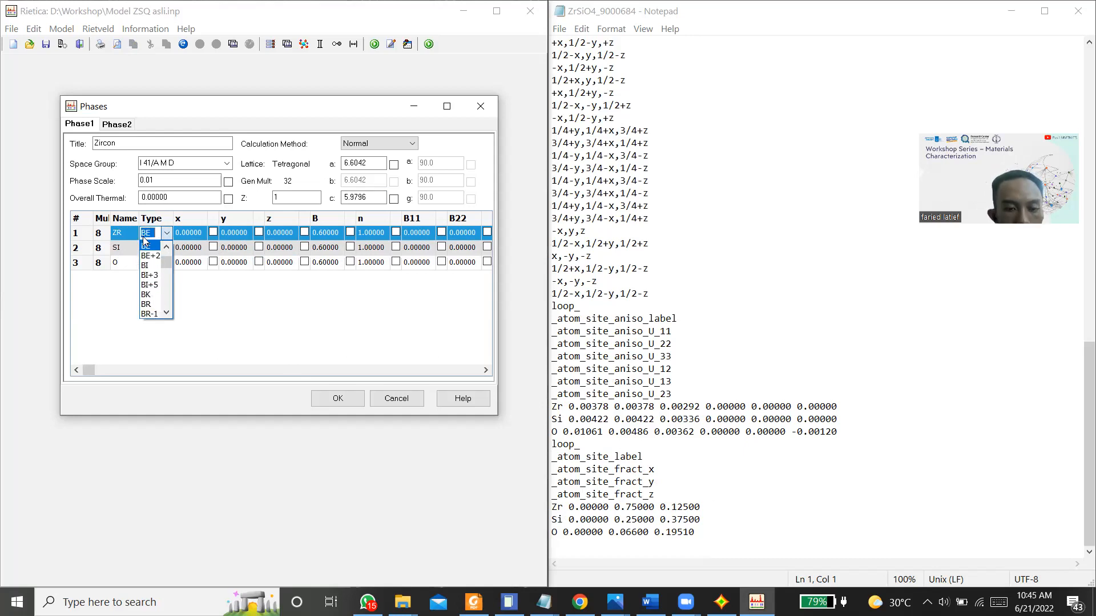
text(zr)
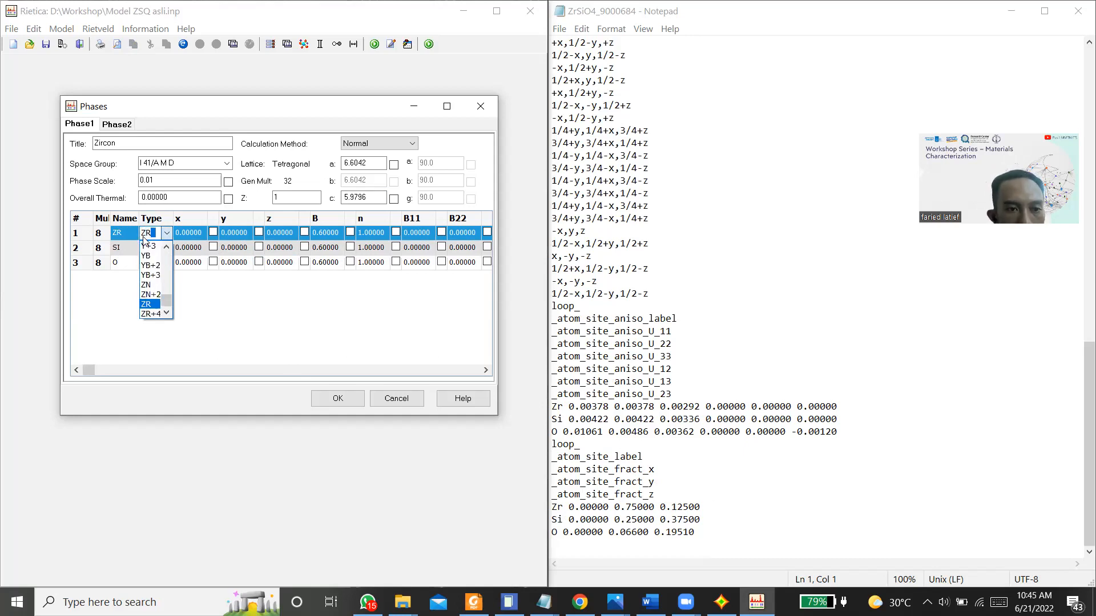
click(153, 313)
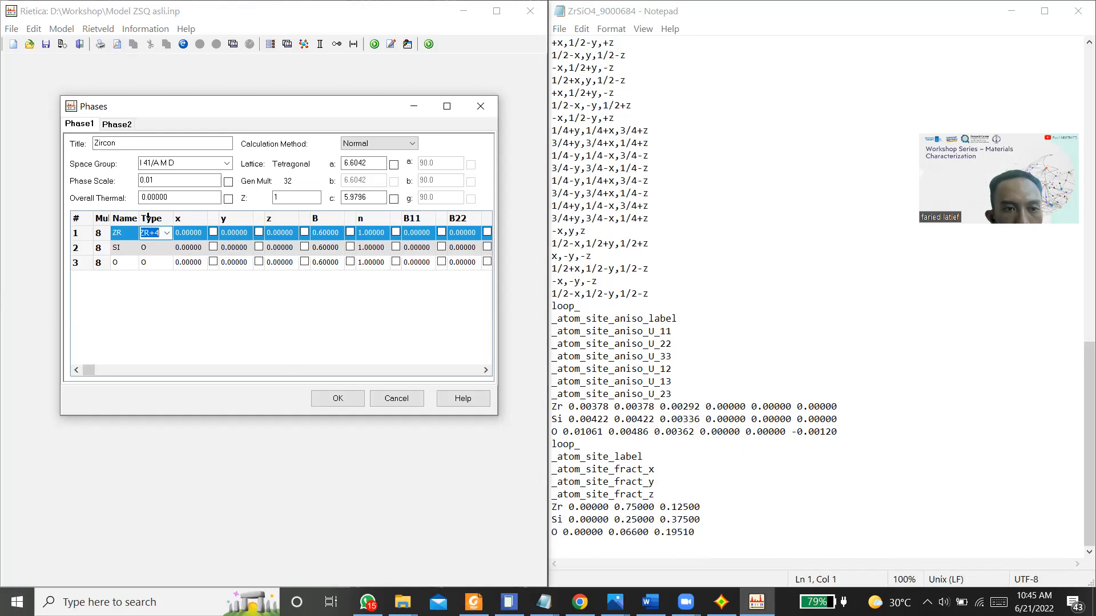
Step: Set the atom type of the SI atom to the ion SI+4
click(156, 250)
key(BackSpace)
text(SI)
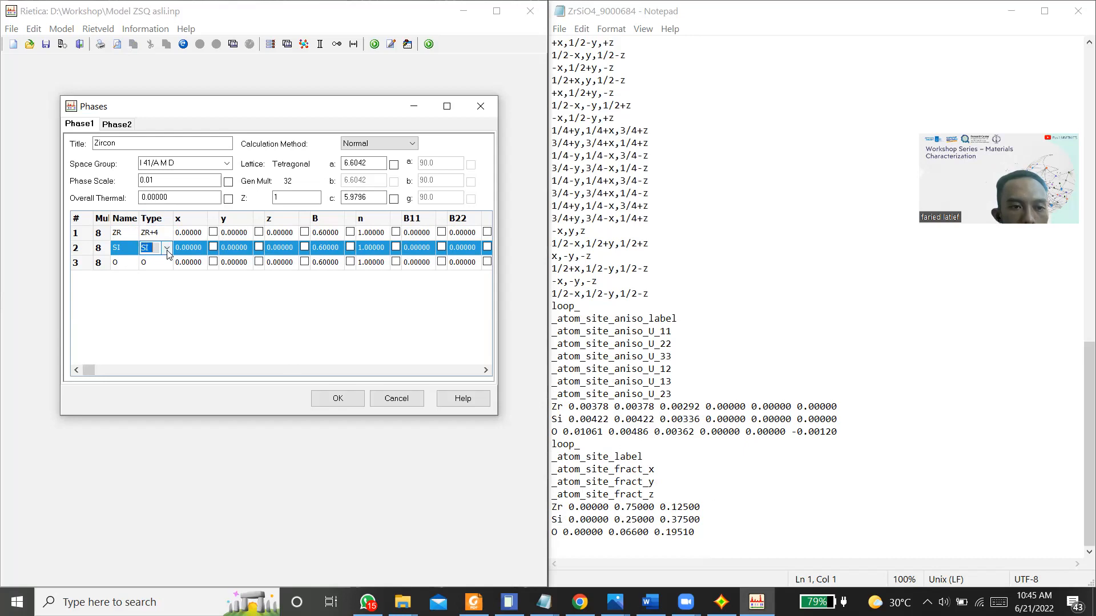
click(167, 250)
scroll(159, 328, down, 3)
scroll(159, 328, up, 3)
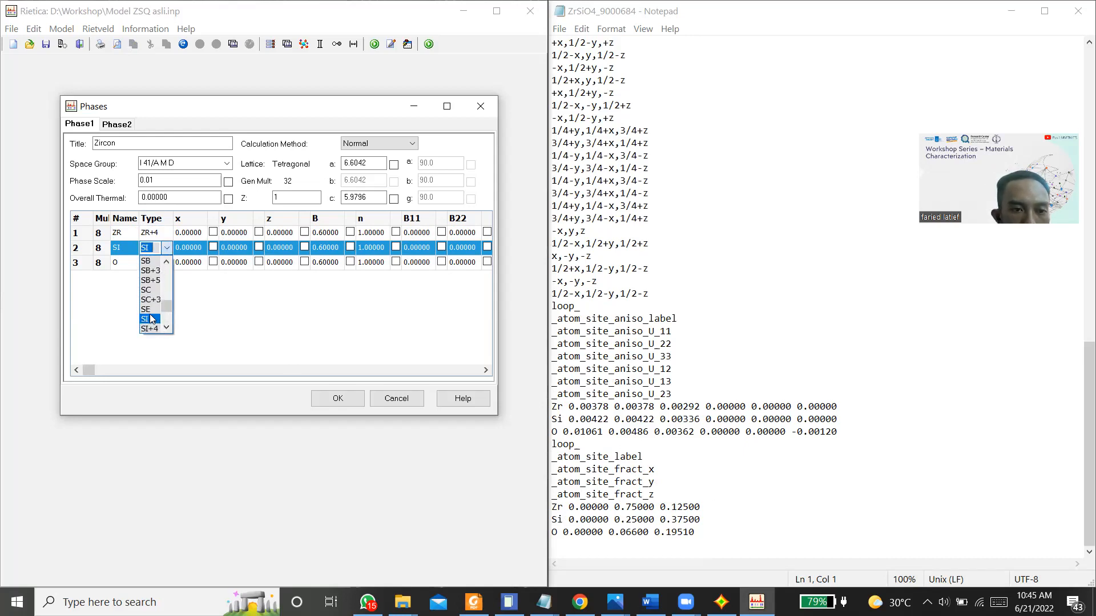
click(149, 328)
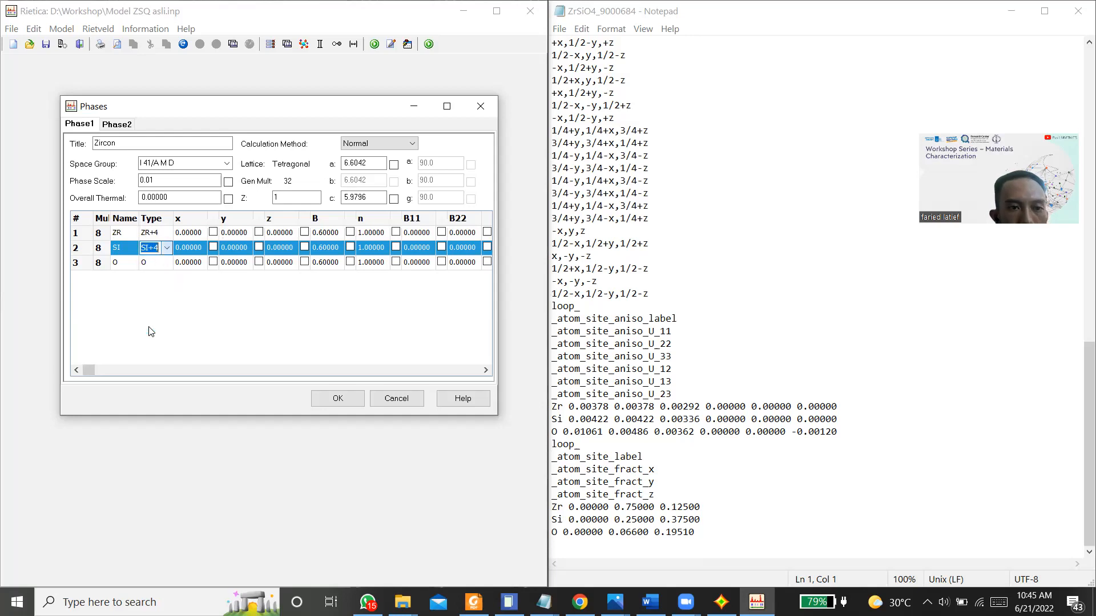
Step: Set the atom type of the O atom to the ion O-2
click(145, 263)
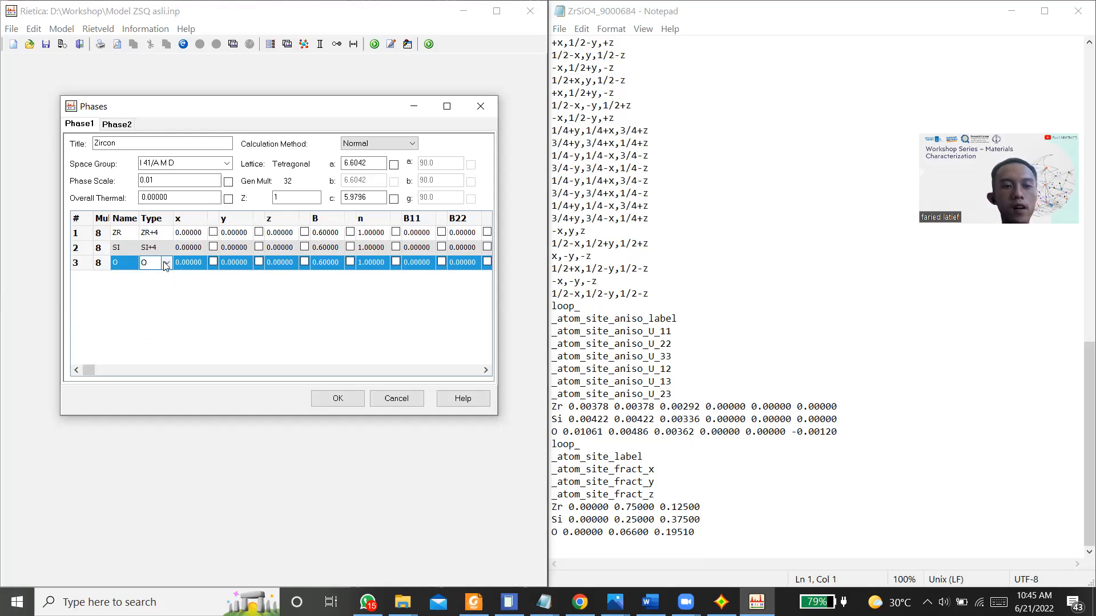
click(166, 263)
click(149, 295)
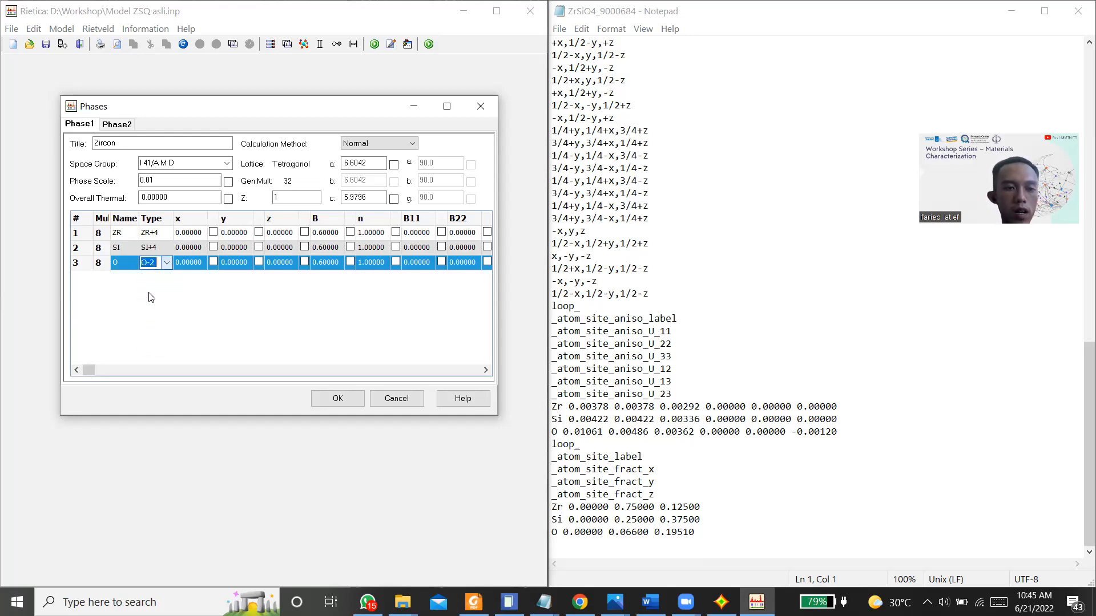
Step: Set the y coordinate of the ZR atom to 0.75000, leaving its x coordinate at 0.00000
click(200, 234)
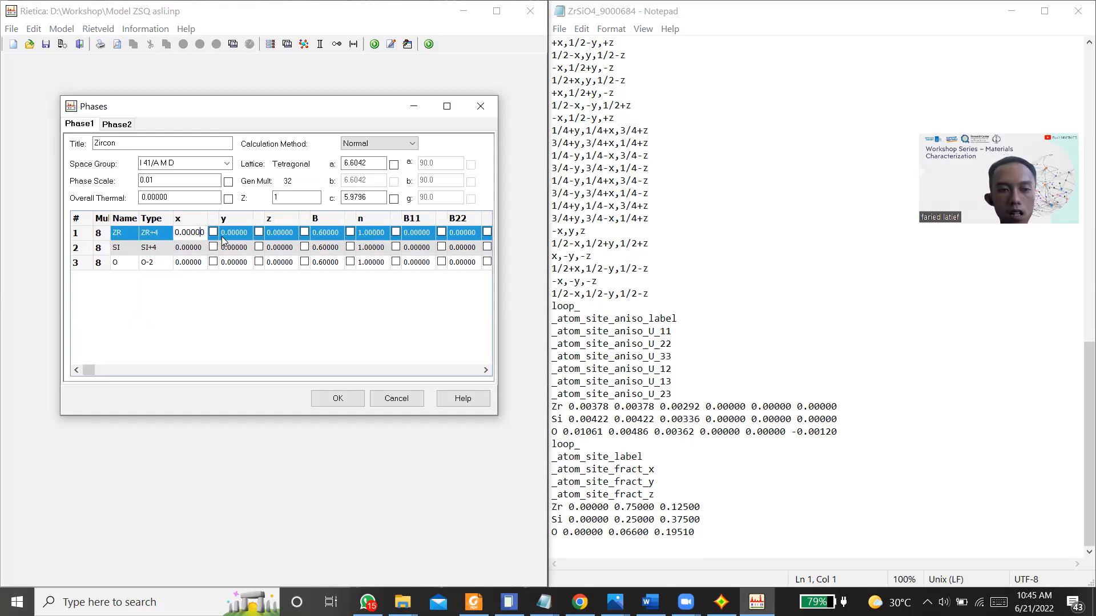
click(245, 234)
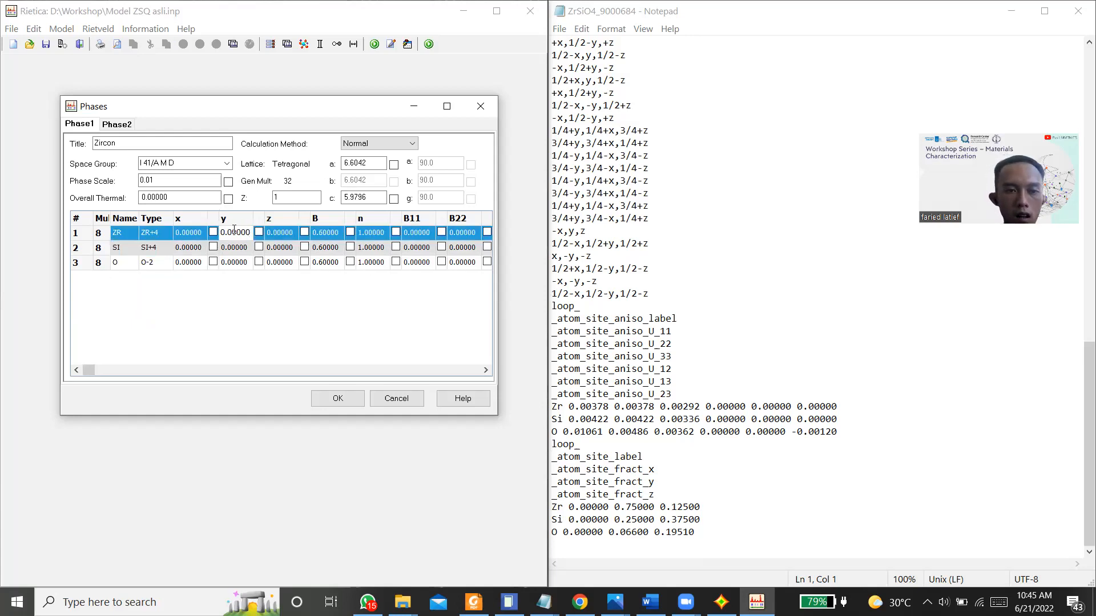
text(75)
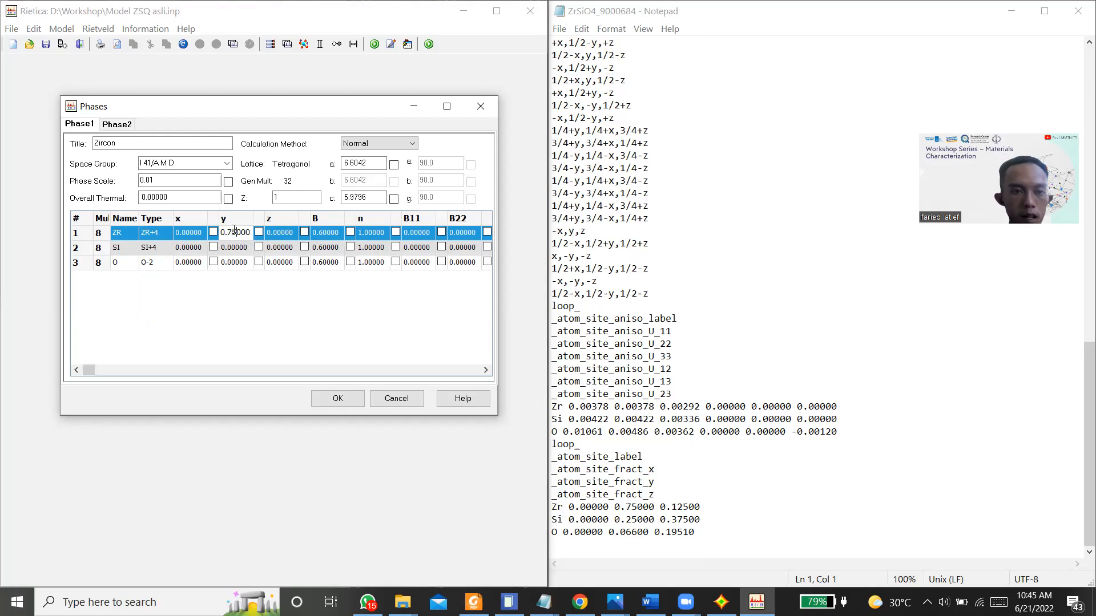
Step: Set the y coordinate of the SI atom to 0.25000 and that of the O atom to 0.06600 in the Zircon phase
click(233, 248)
click(233, 248)
key(BackSpace)
text(25)
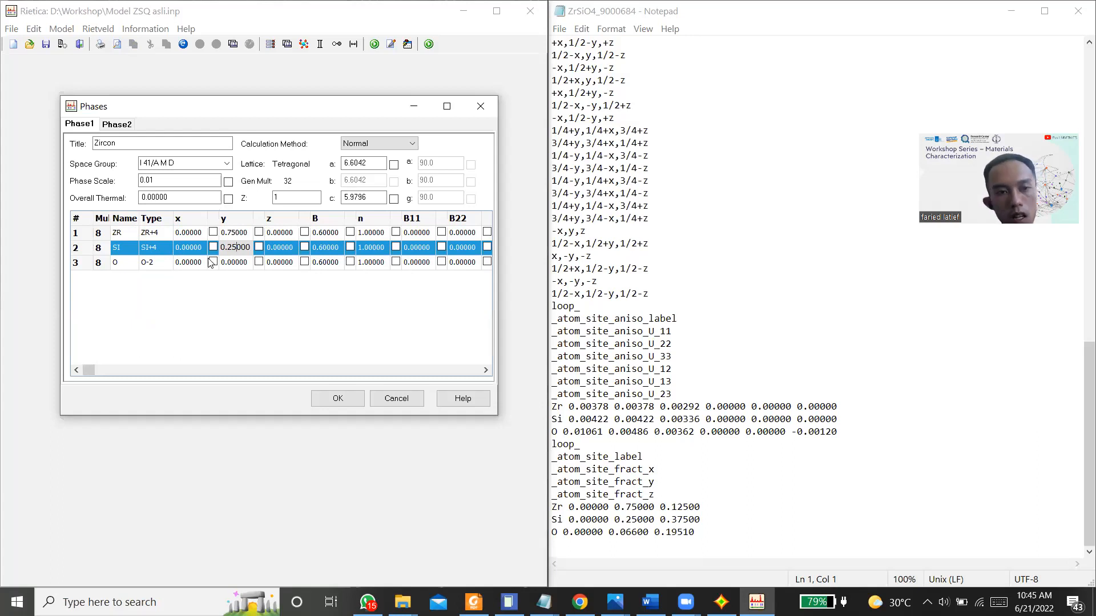
click(230, 265)
click(234, 262)
key(BackSpace)
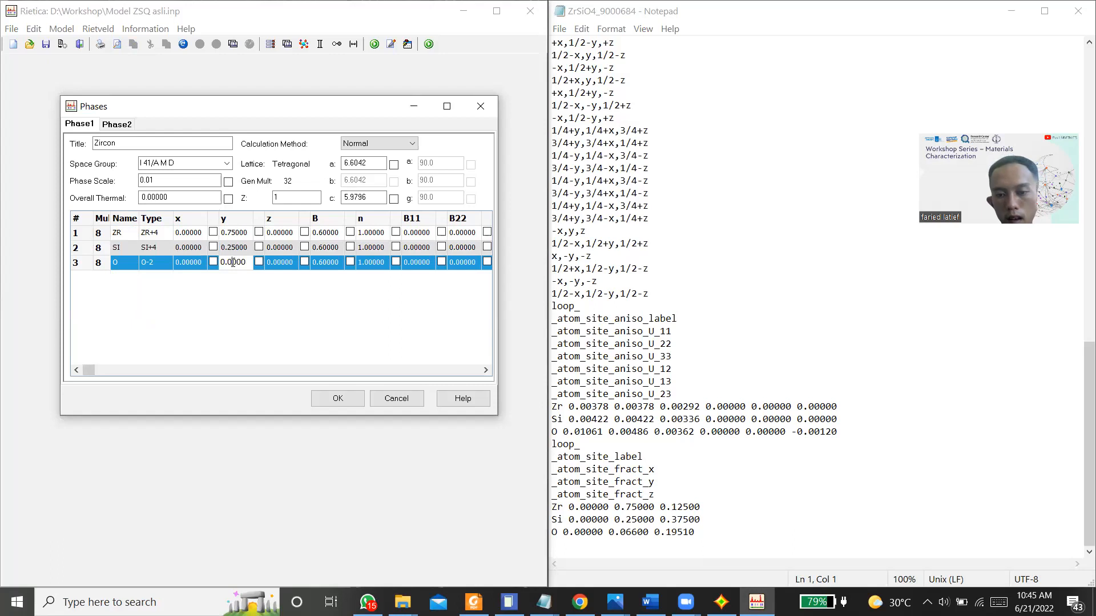
text(66)
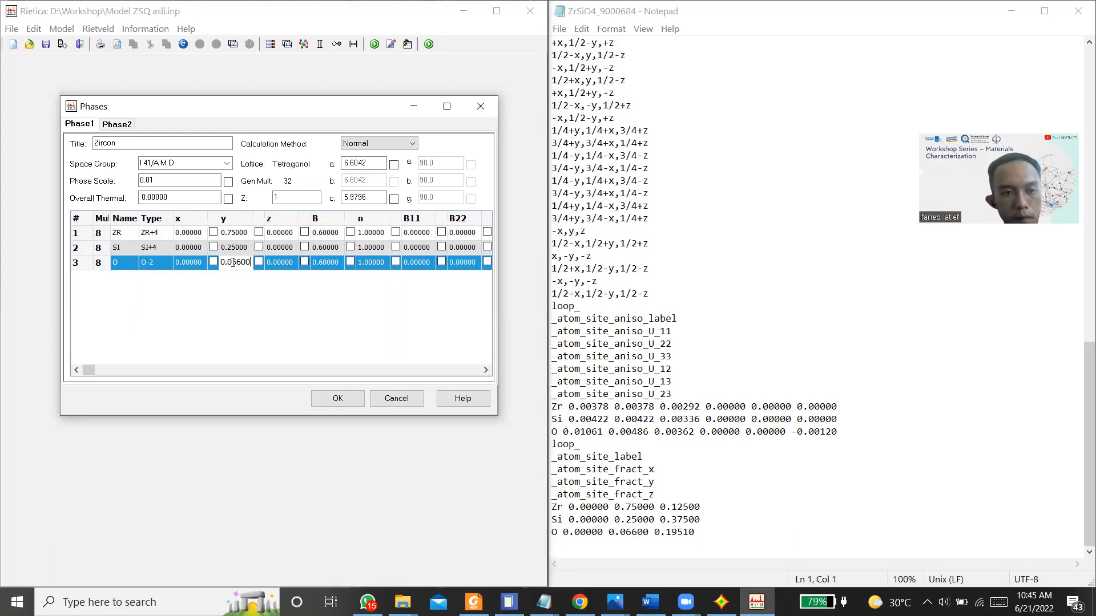
click(307, 313)
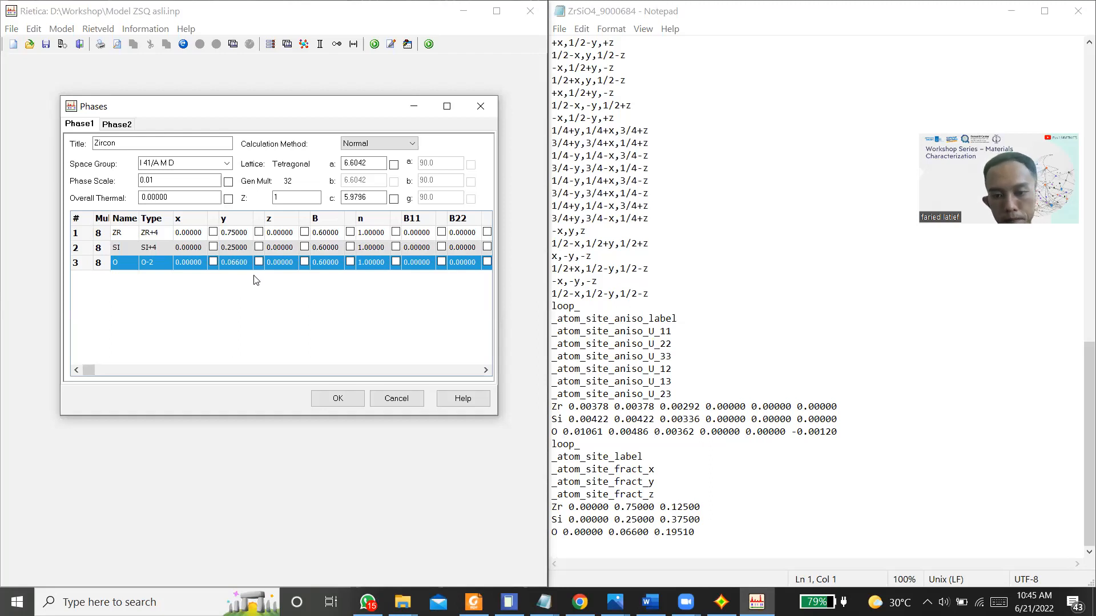
Step: Set the z coordinate of the ZR atom to 0.12500 and that of the SI atom to 0.37500
click(275, 234)
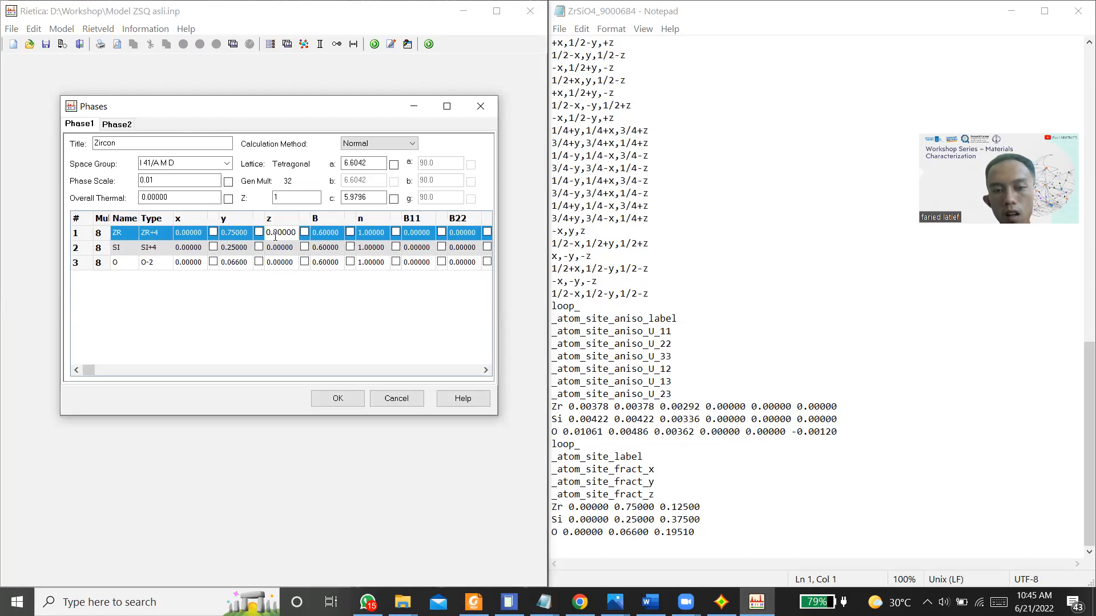
text(12)
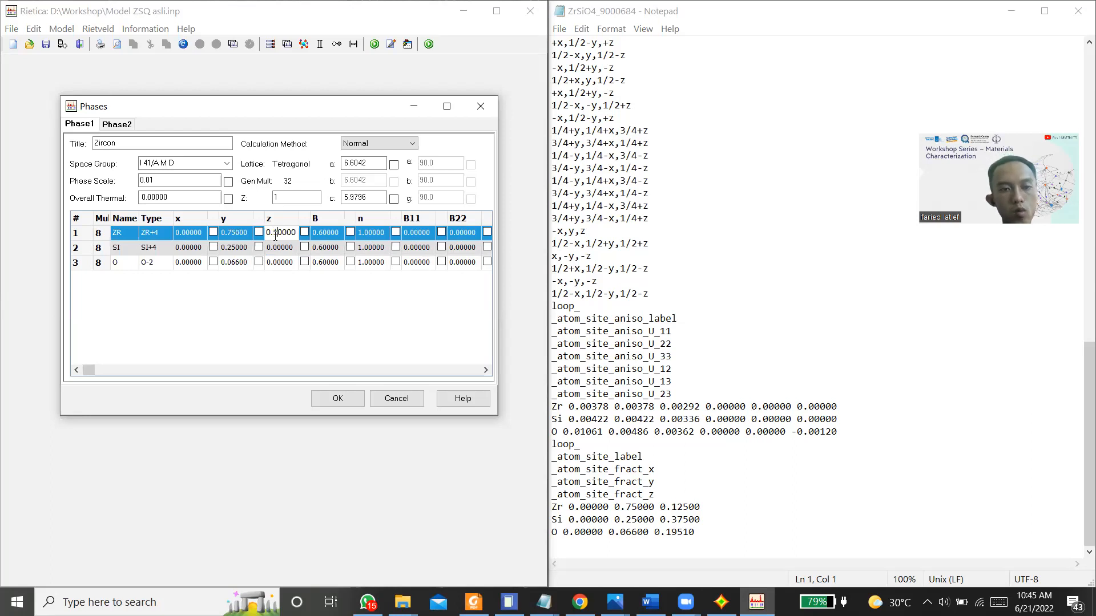
text(5)
key(Down)
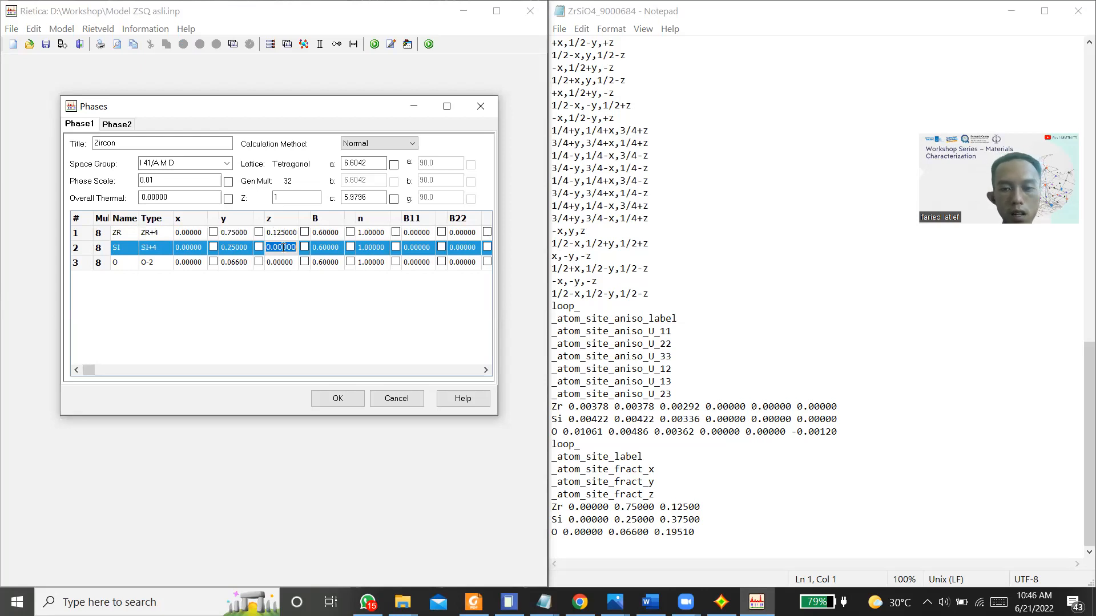
click(283, 247)
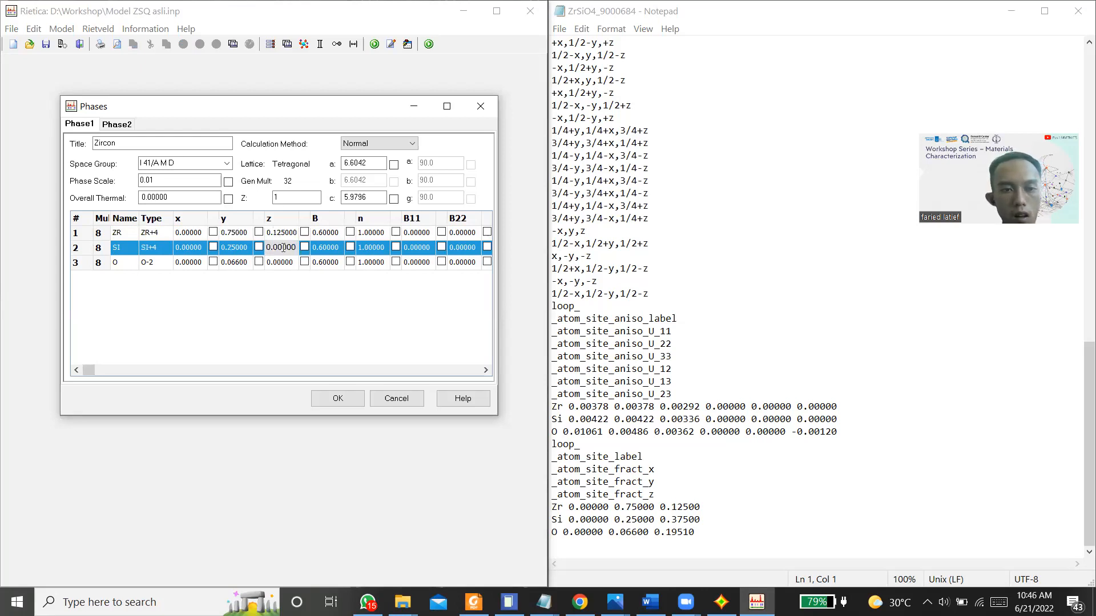
key(Delete)
key(Delete)
key(Delete)
text(375)
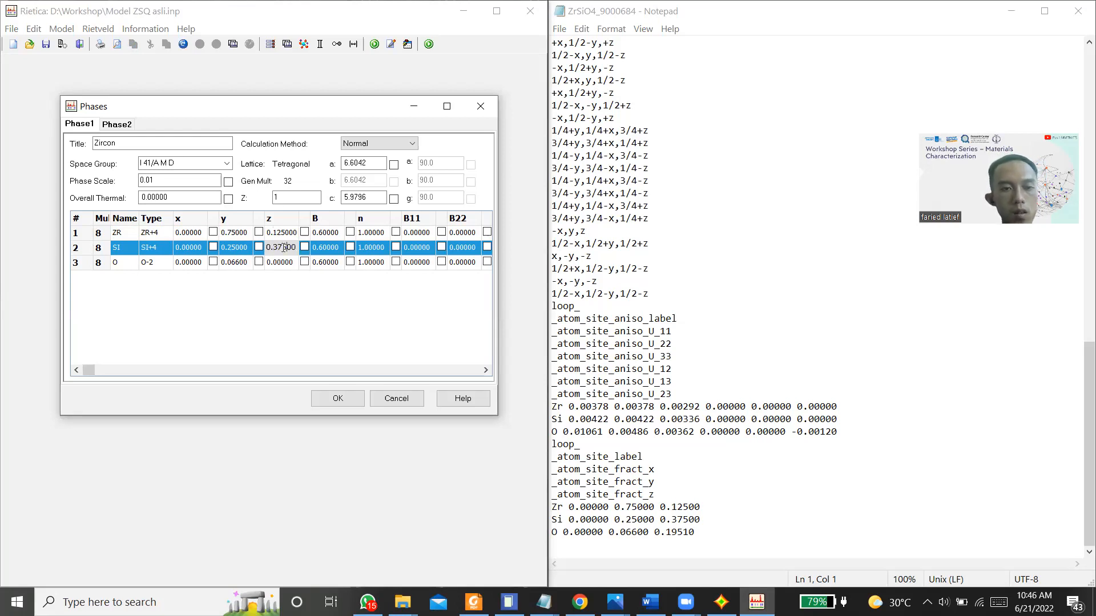
Step: Set the z coordinate of the O atom in the Zircon phase to 0.19510 and remove surplus trailing zeros
click(280, 262)
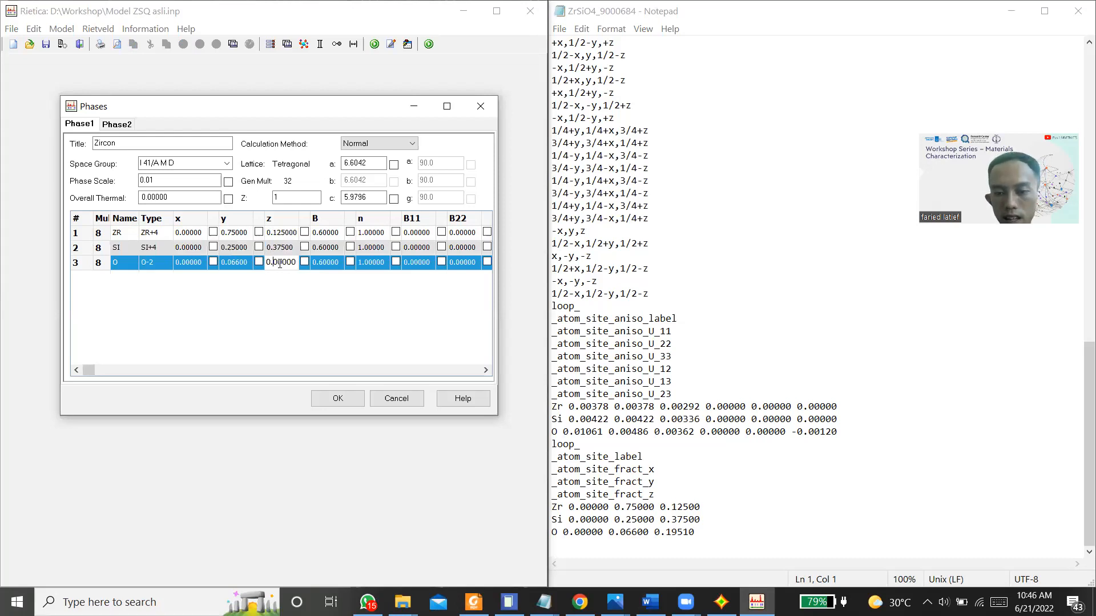
text(1)
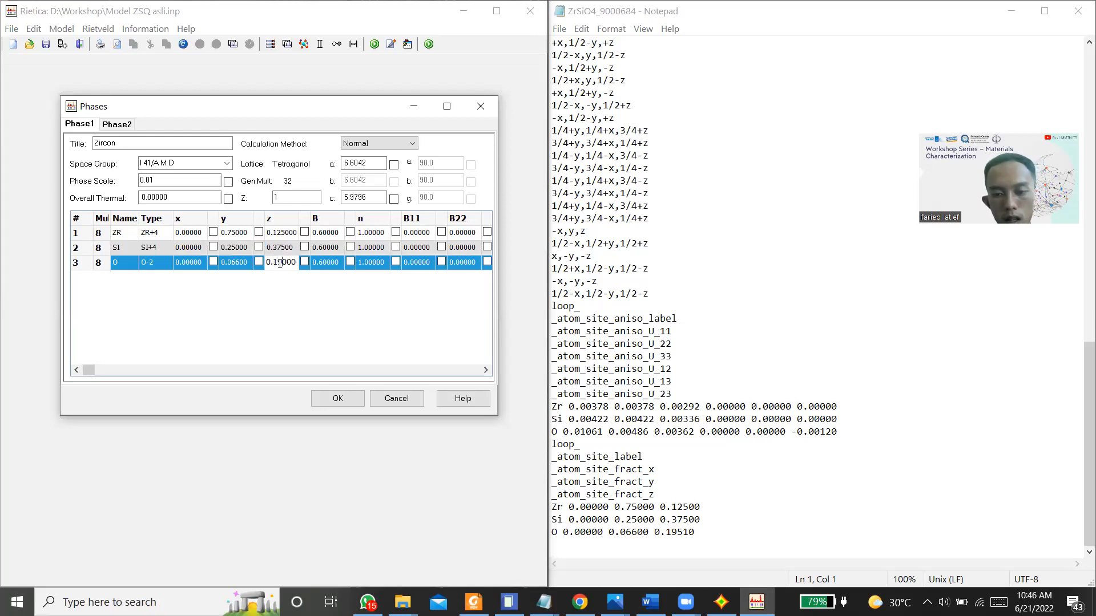
text(951)
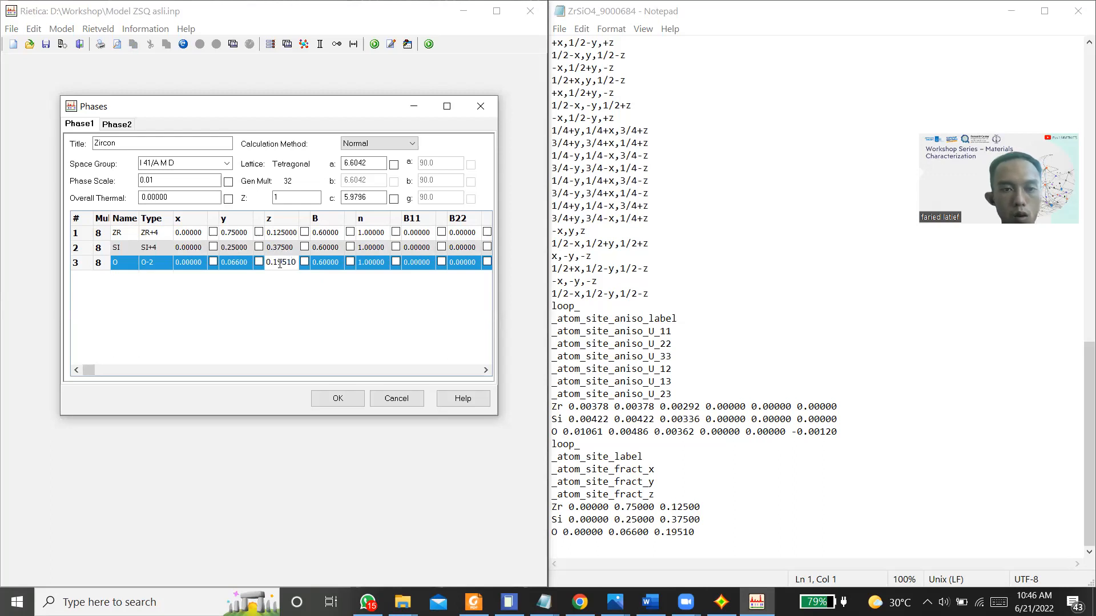
click(328, 266)
click(296, 263)
double_click(295, 262)
click(296, 262)
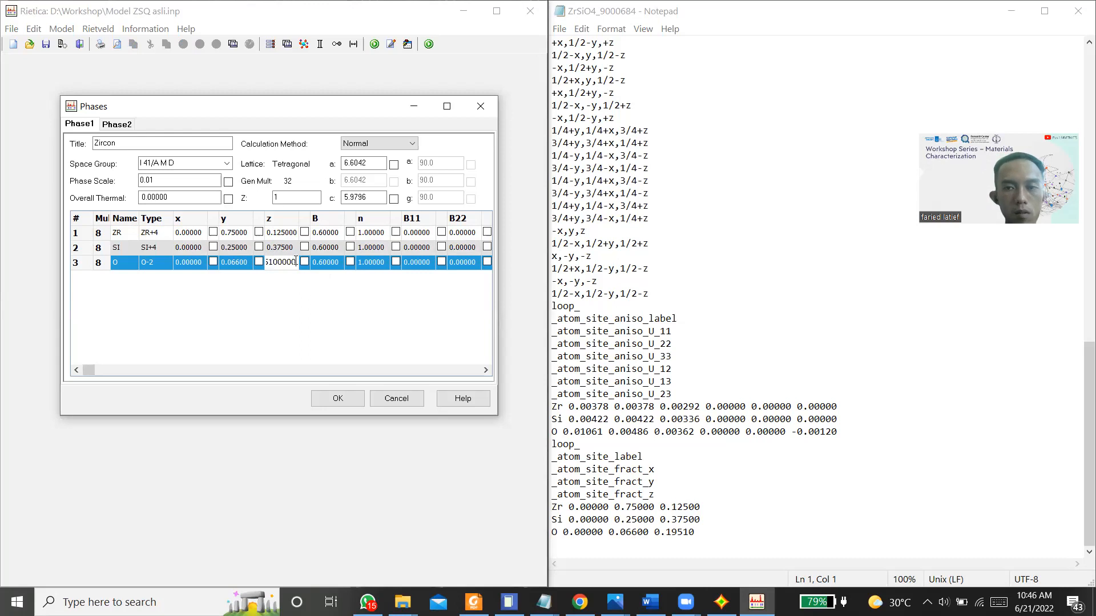
key(BackSpace)
click(312, 327)
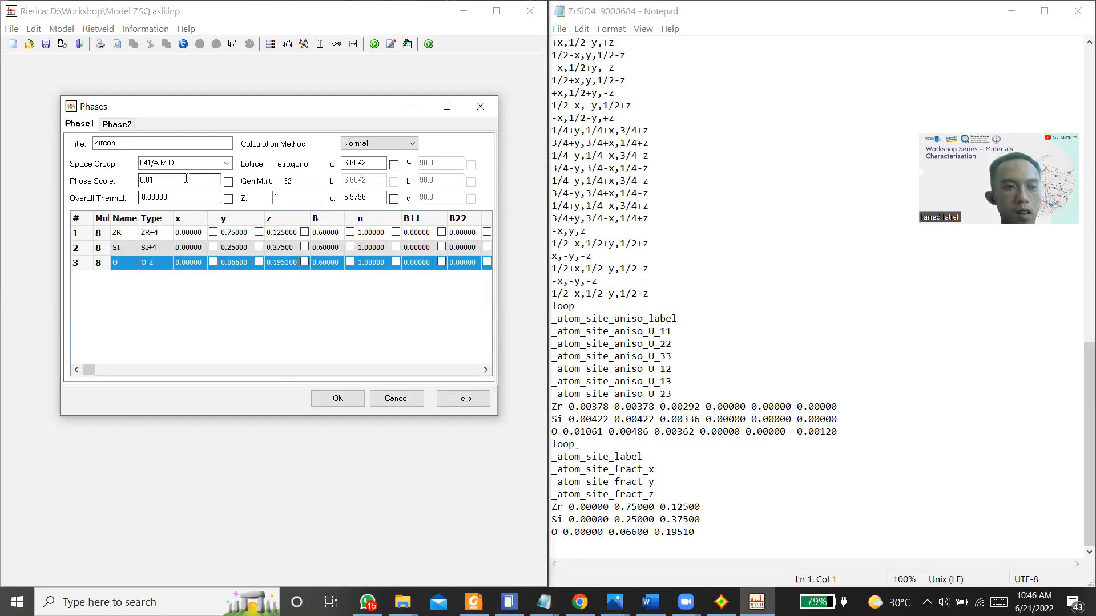
Step: Keep the changes made to the Zircon phase when switching to Phase2, and return to Phase1 to check its atom table
click(117, 124)
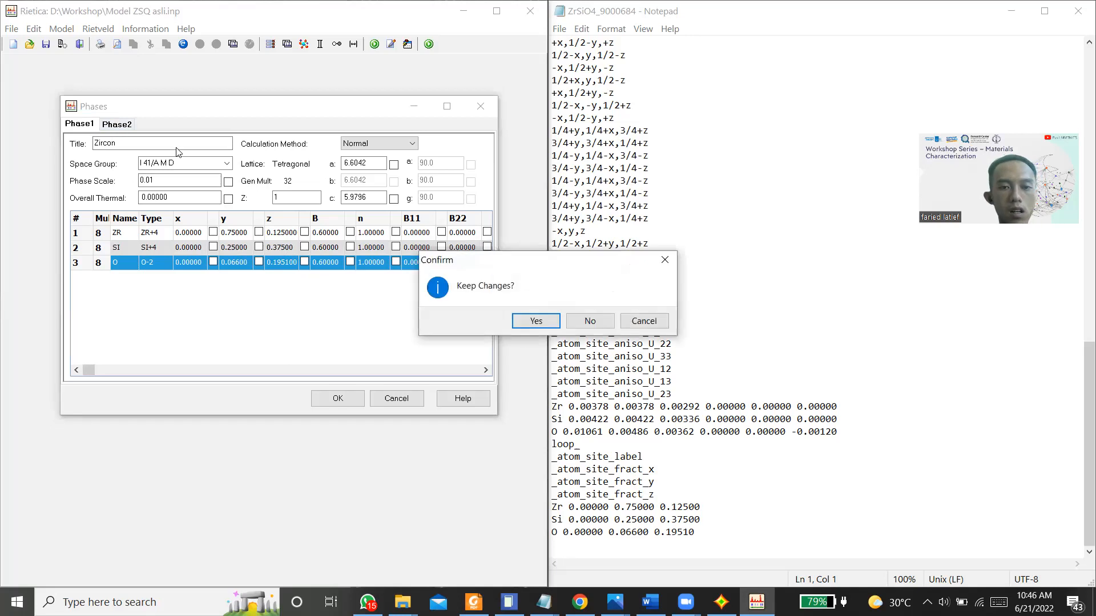
click(545, 322)
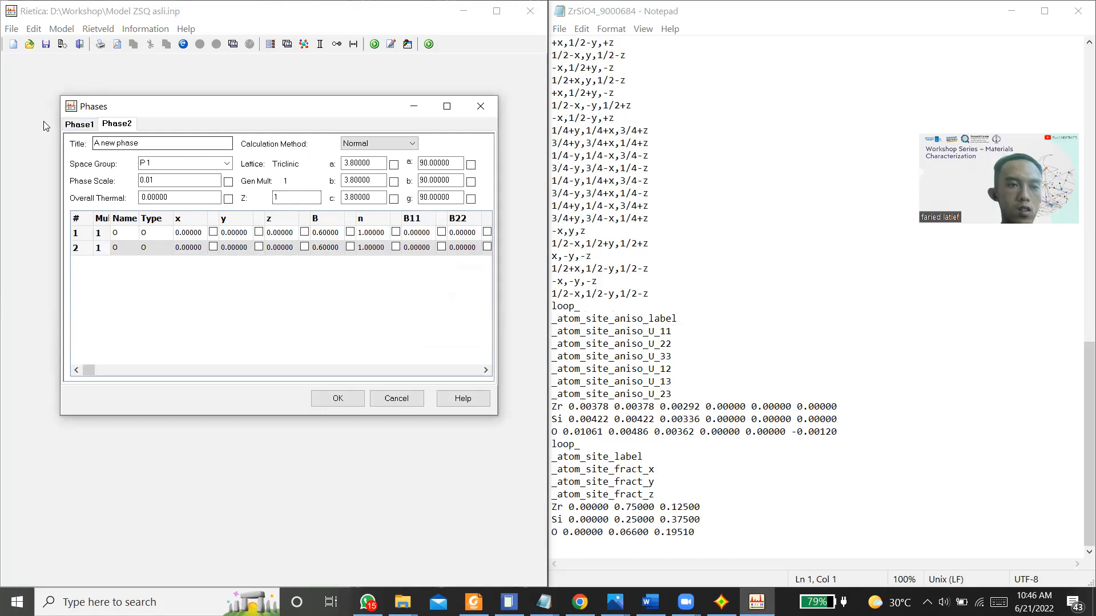
click(85, 124)
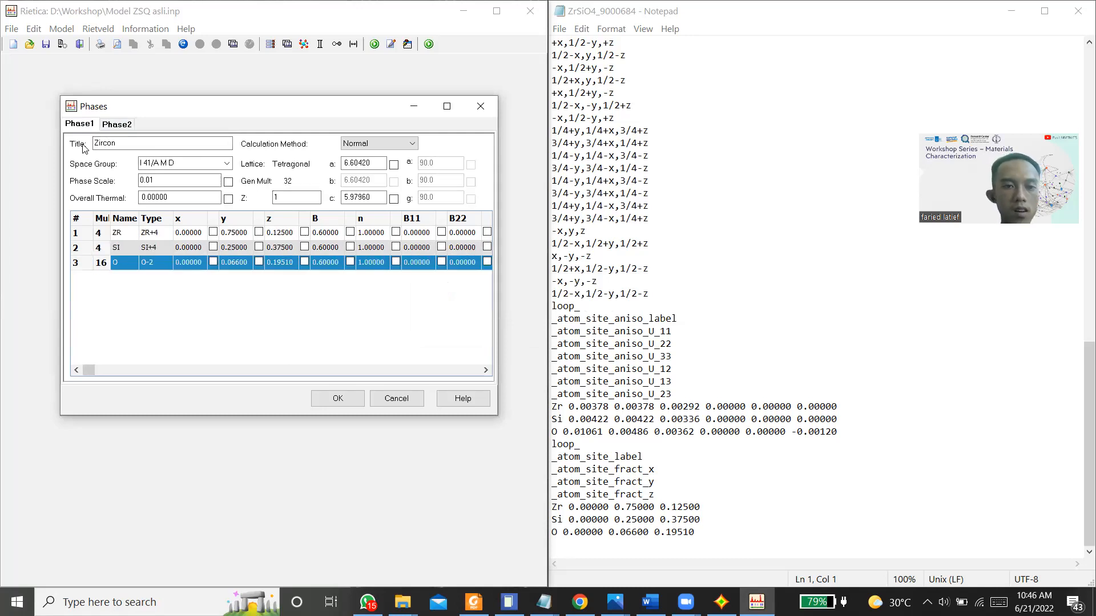
Step: Title the second phase SiO2_Quartz
click(116, 122)
double_click(151, 140)
key(BackSpace)
key(BackSpace)
key(BackSpace)
key(BackSpace)
key(BackSpace)
key(BackSpace)
key(BackSpace)
text(SiO2_)
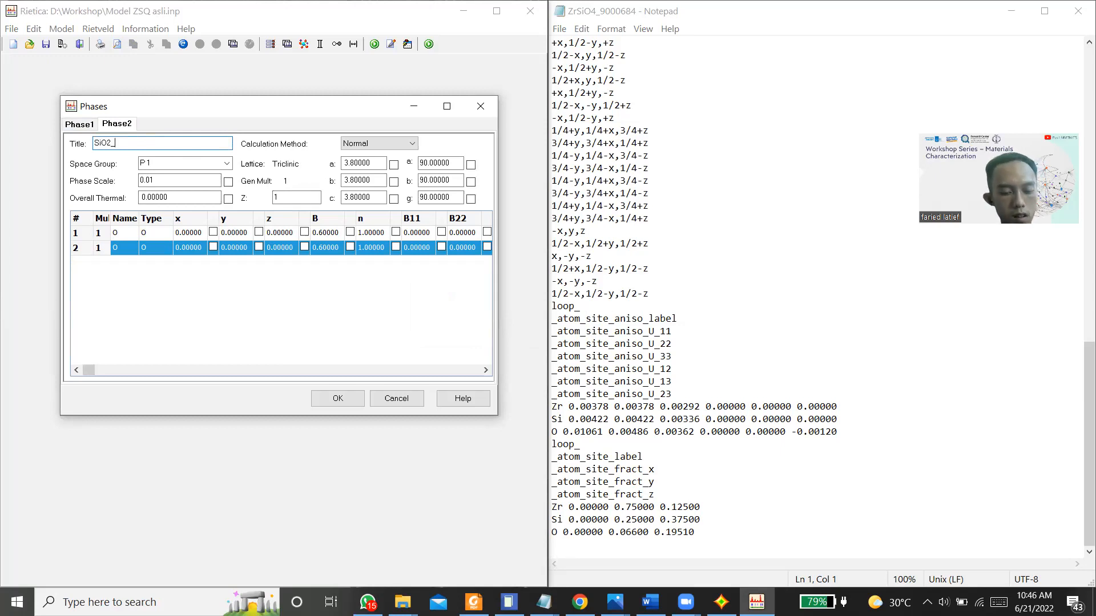
text(Quartz)
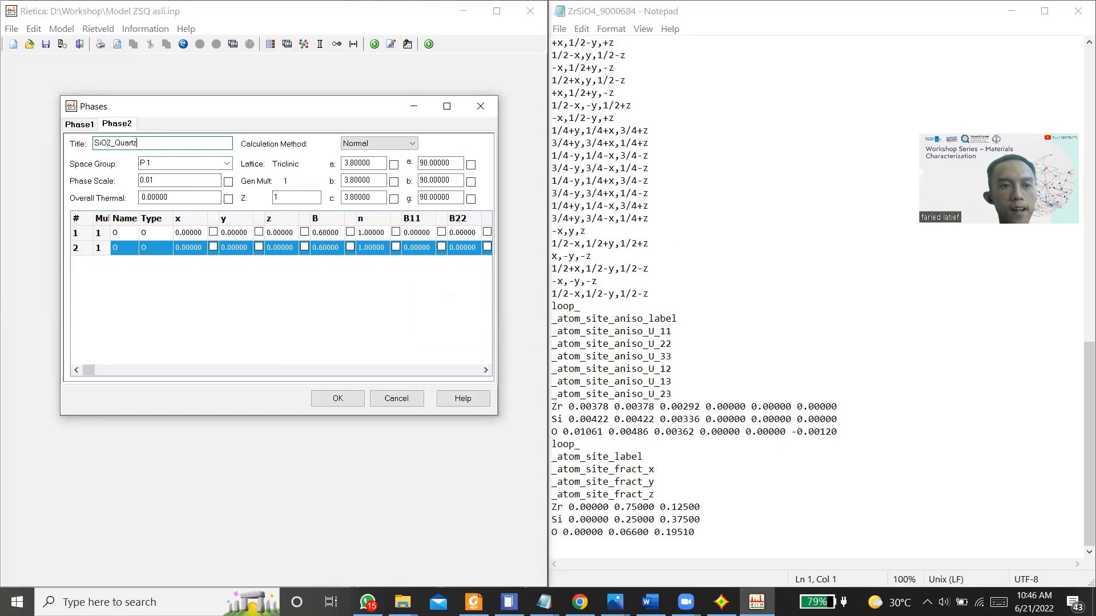
Step: Switch to the quartz CIF file SiO2_9005019 in Notepad and show its space group and cell data
click(544, 600)
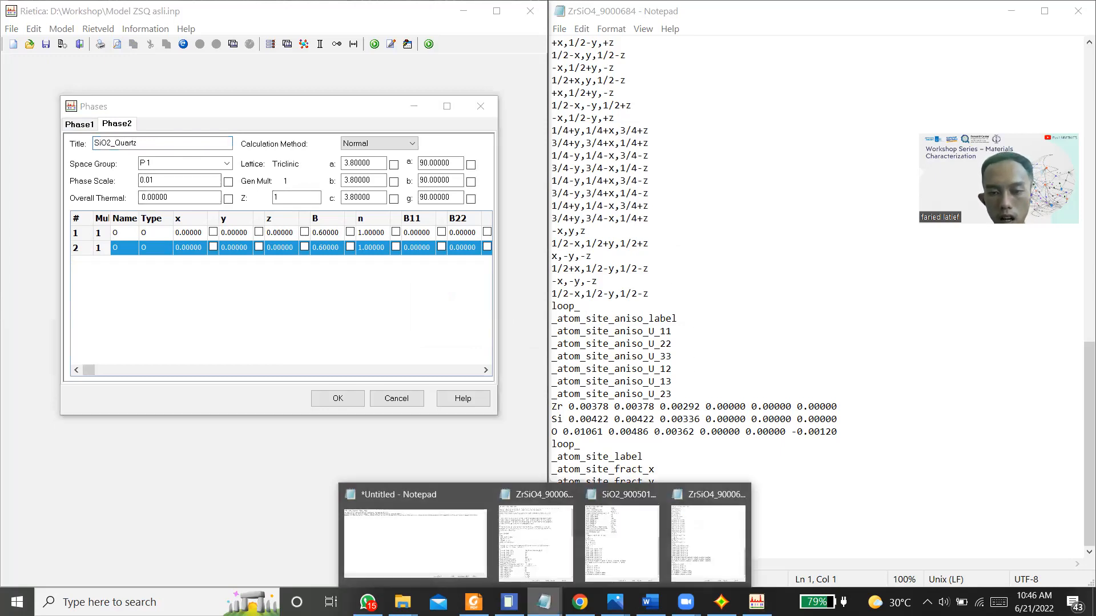
click(629, 543)
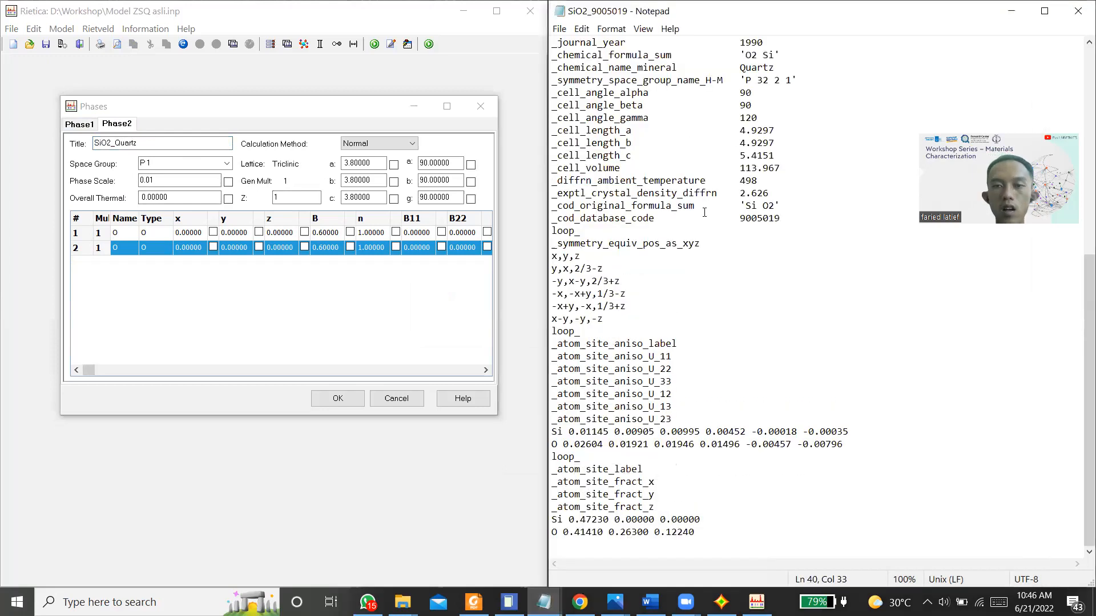
scroll(704, 213, up, 10)
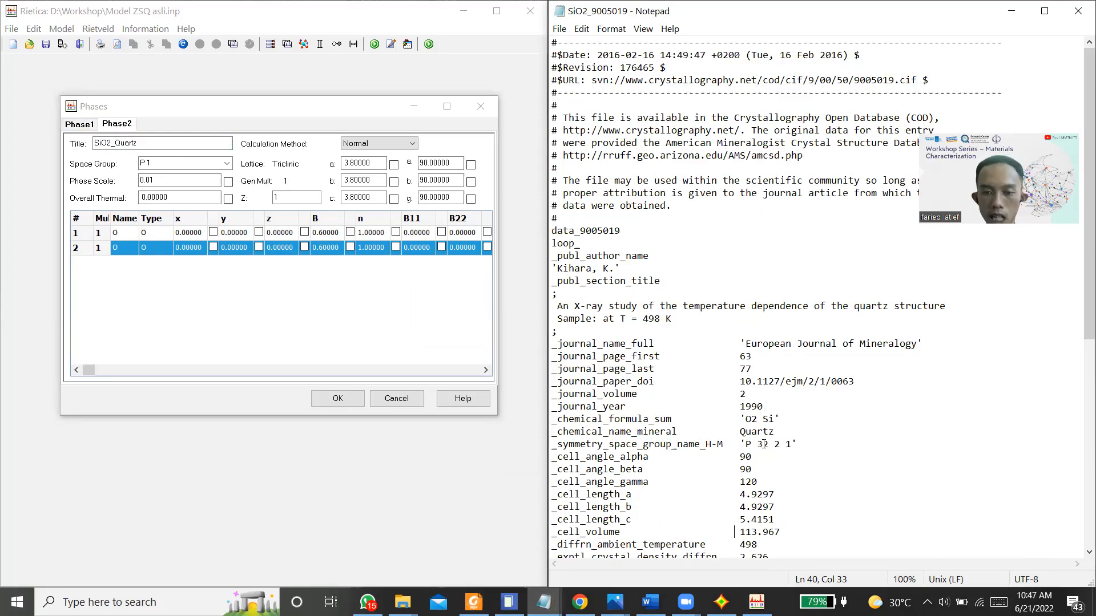
Step: Set the space group of the SiO2_Quartz phase to P 32 2 1 in Rietica
click(202, 164)
text(P 3)
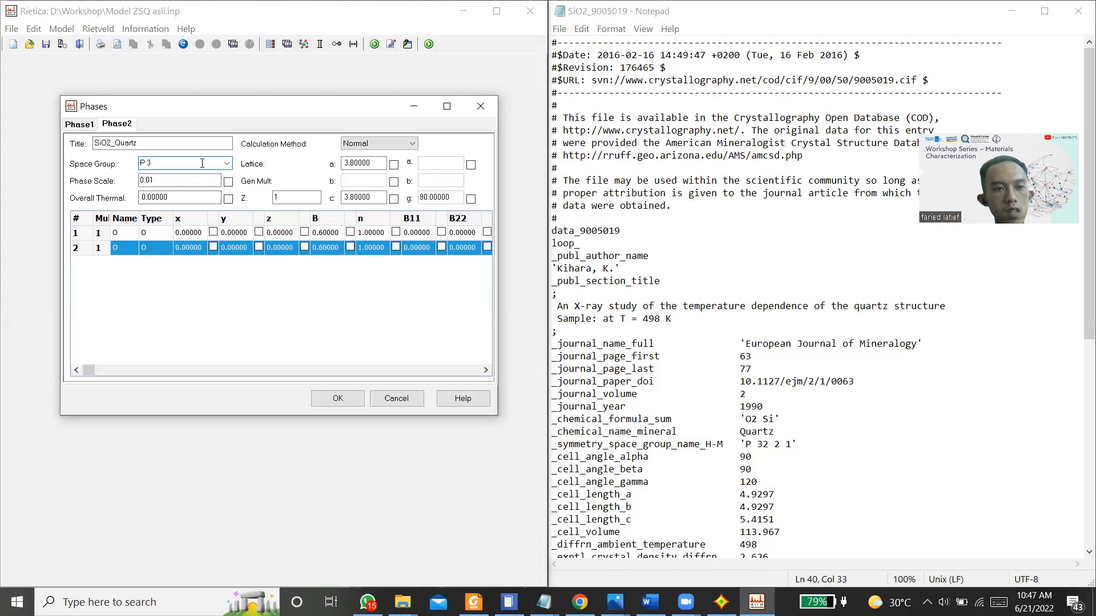
text(2 1 2)
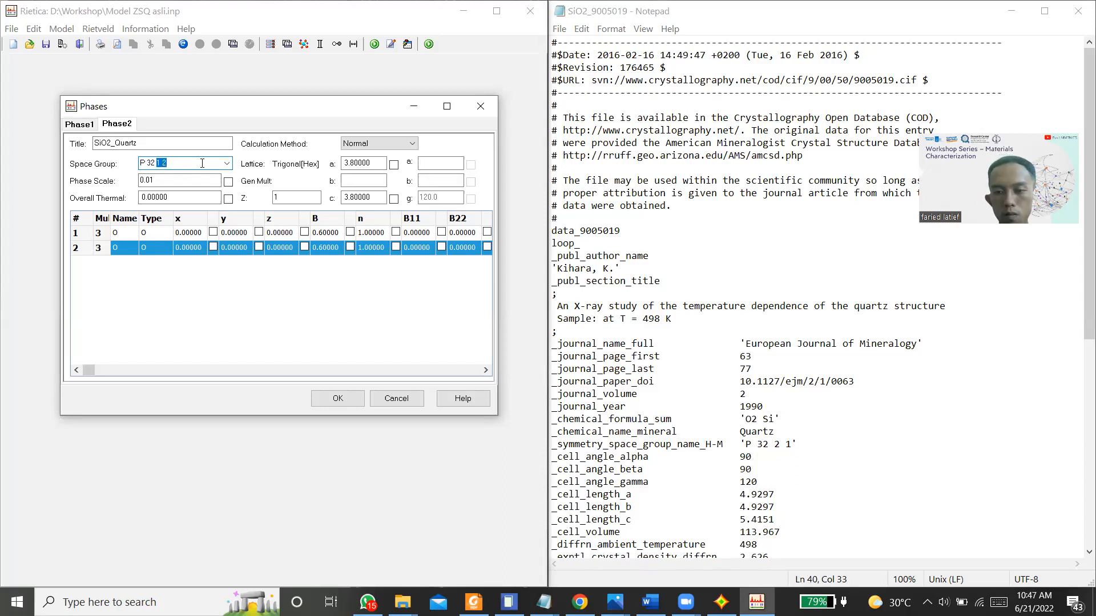
text( 2 1)
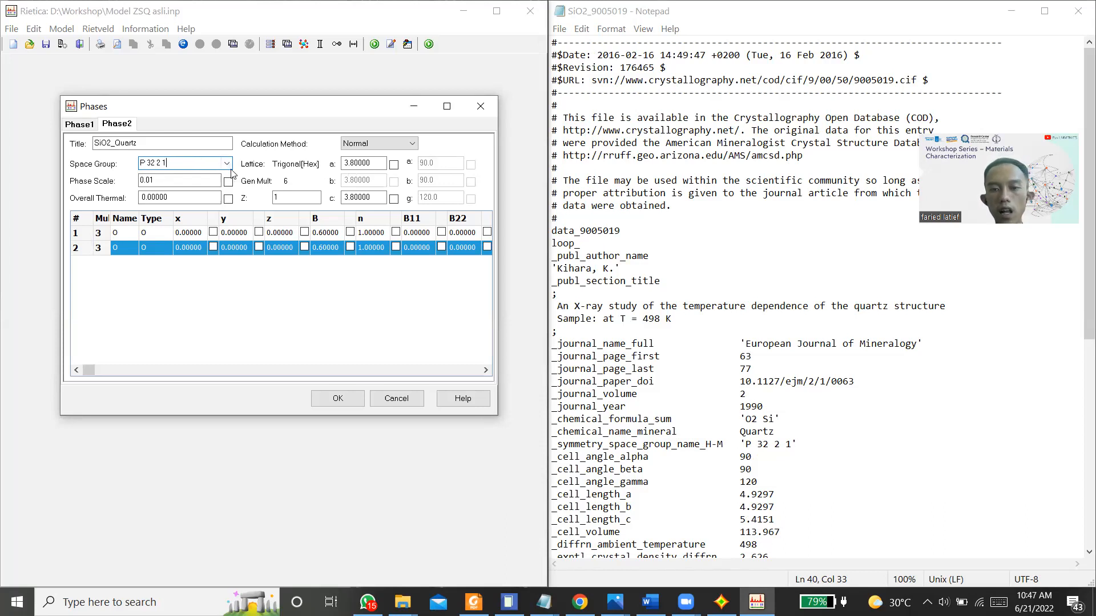
Step: Set the a cell length of the SiO2_Quartz phase to 4.9297, following the quartz CIF file
scroll(769, 391, down, 10)
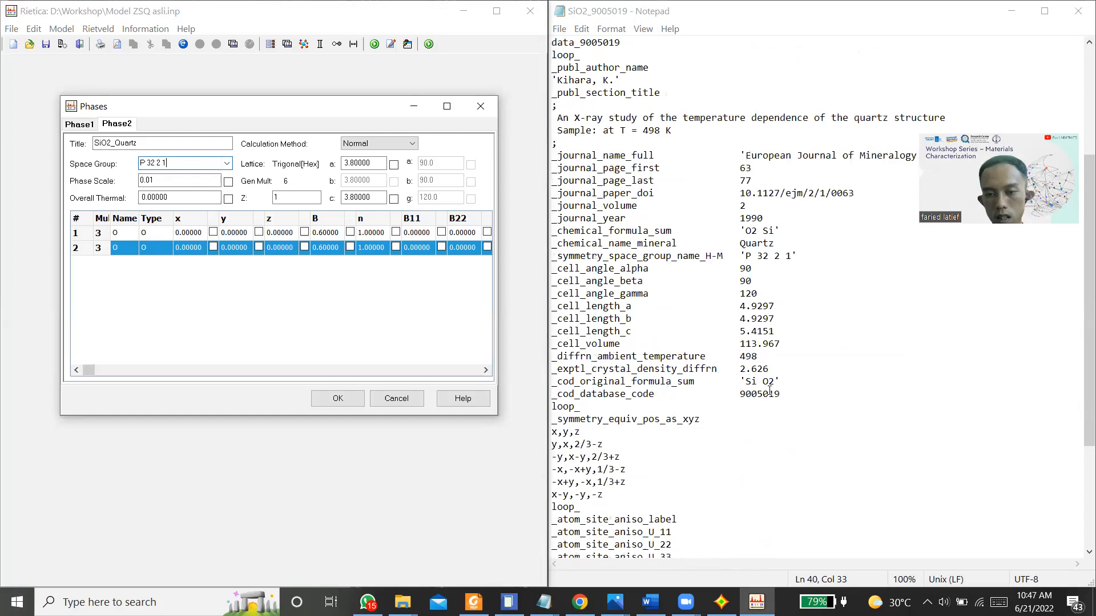
scroll(770, 390, up, 9)
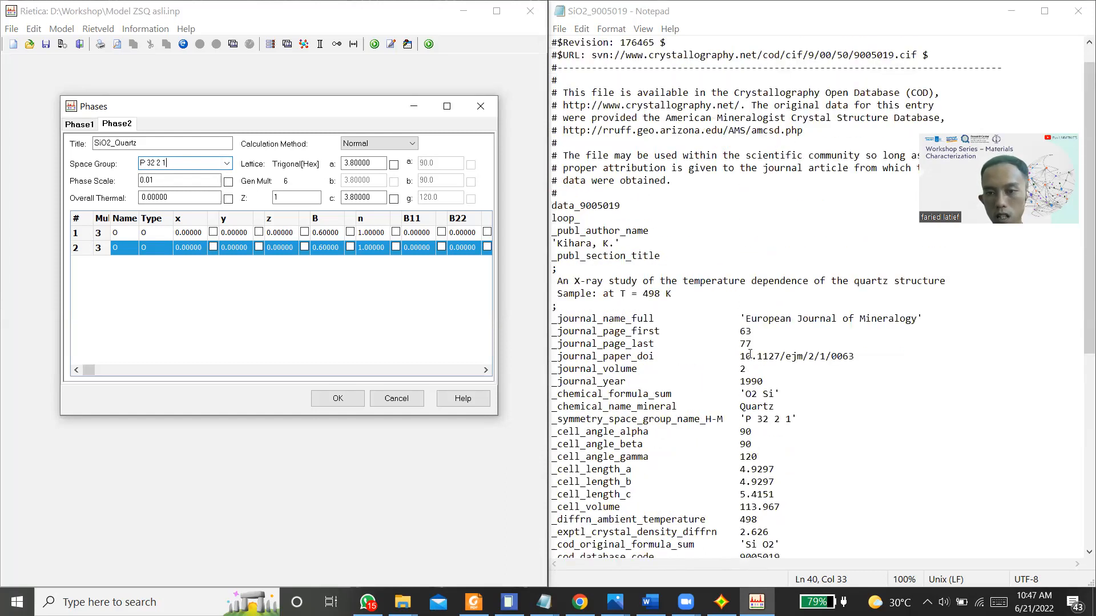
scroll(764, 357, down, 1)
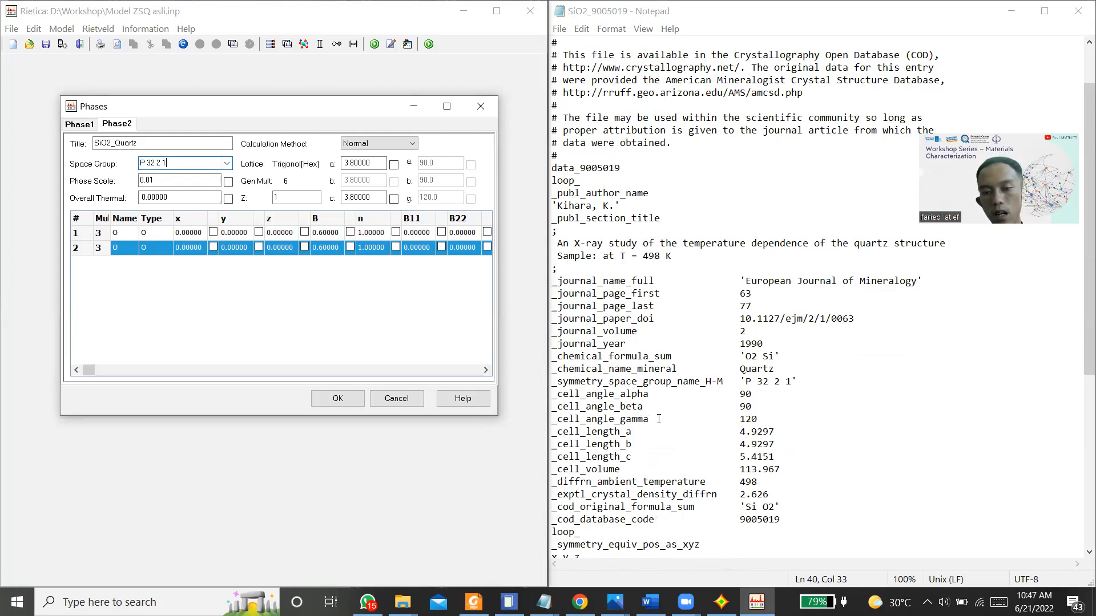
scroll(766, 426, down, 1)
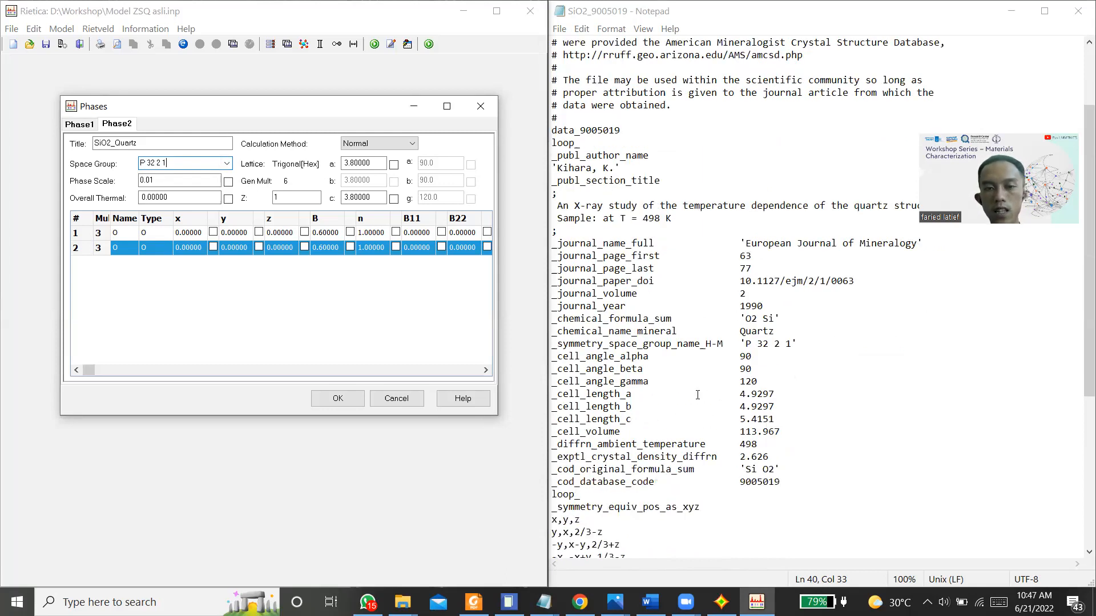
click(351, 163)
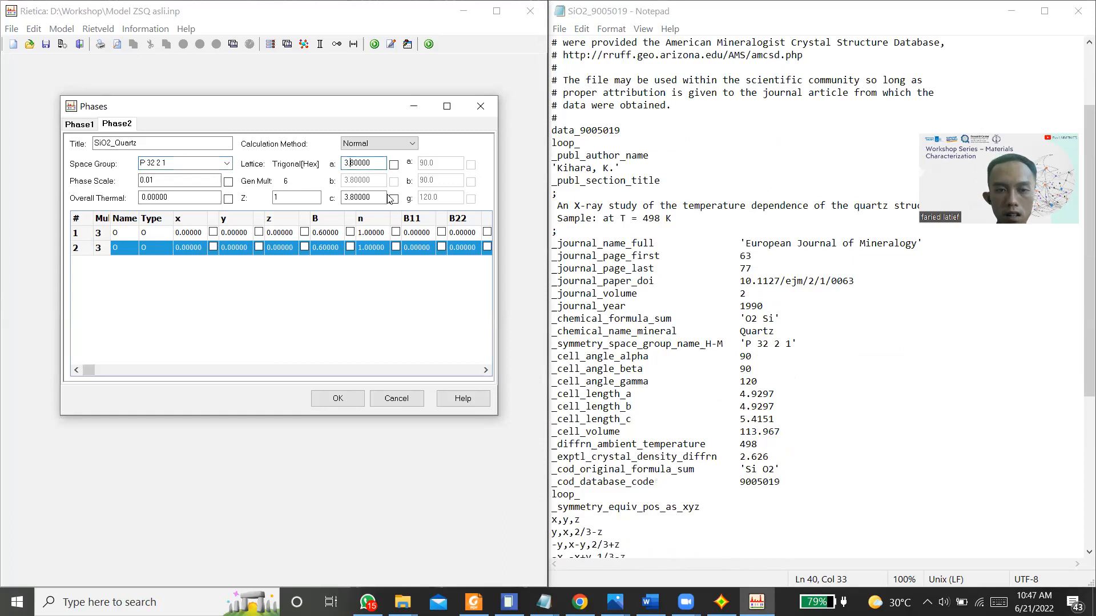
key(BackSpace)
key(BackSpace)
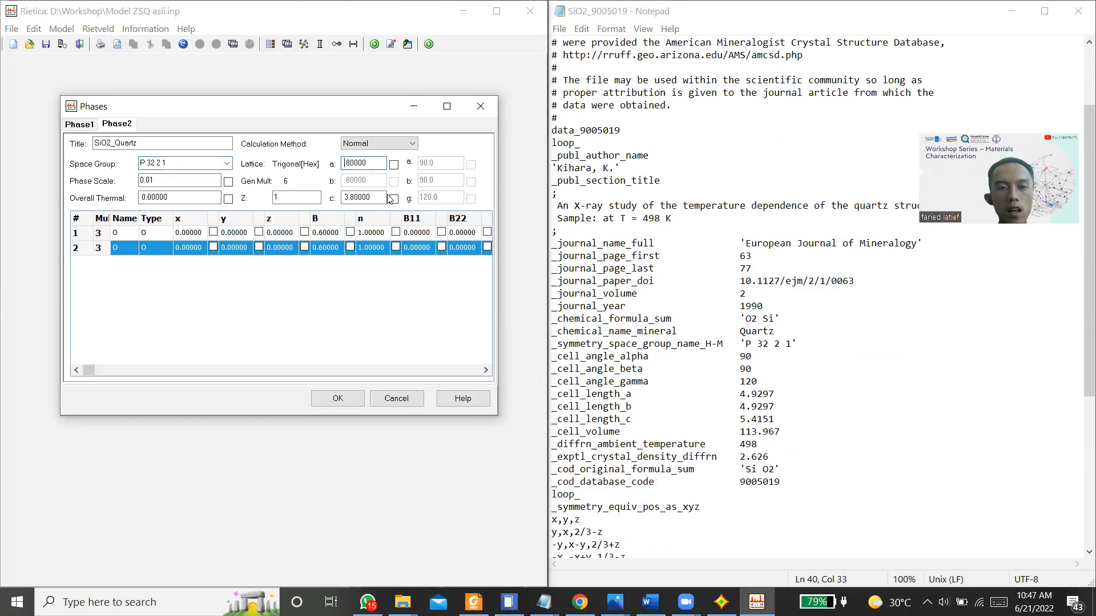
text(4)
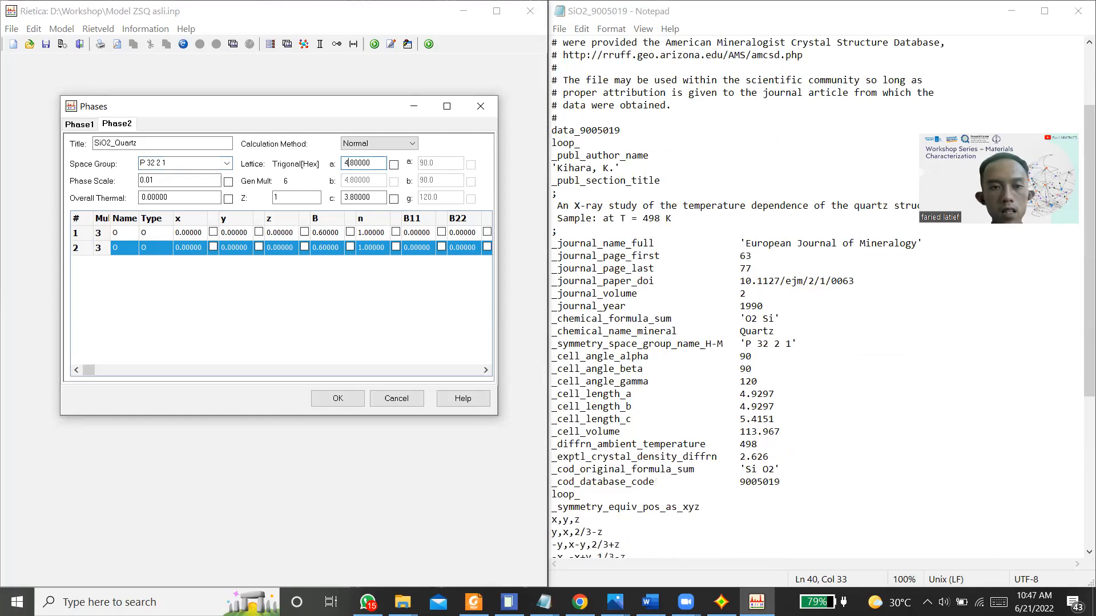
key(BackSpace)
key(BackSpace)
key(BackSpace)
key(BackSpace)
key(BackSpace)
key(BackSpace)
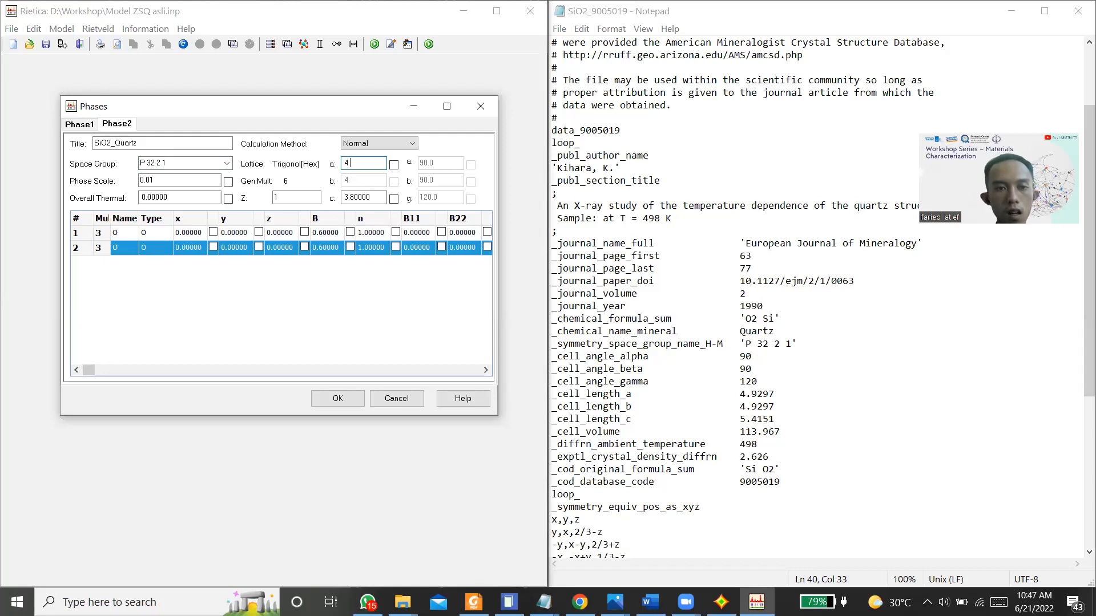
text(.9297)
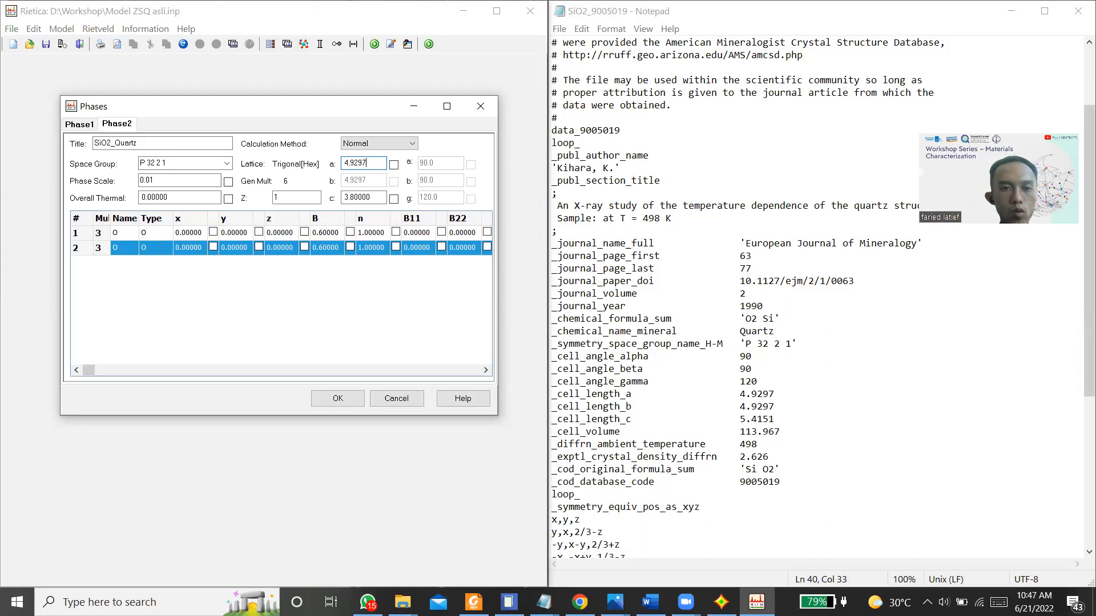
Step: Set the c cell length of the SiO2_Quartz phase to 5.4151, following the quartz CIF file
click(355, 196)
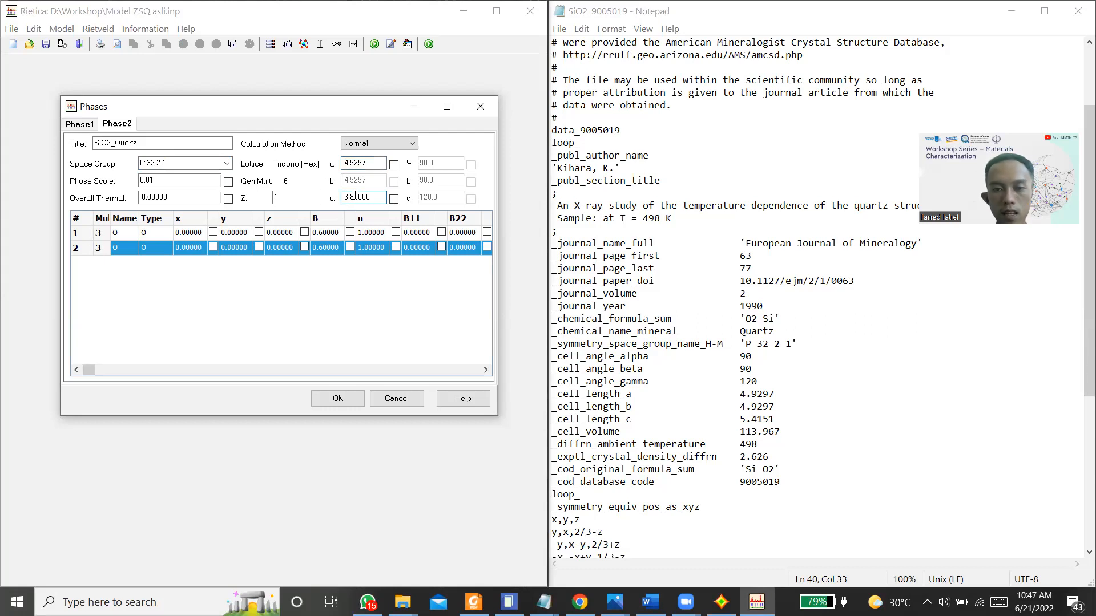
key(BackSpace)
text(5)
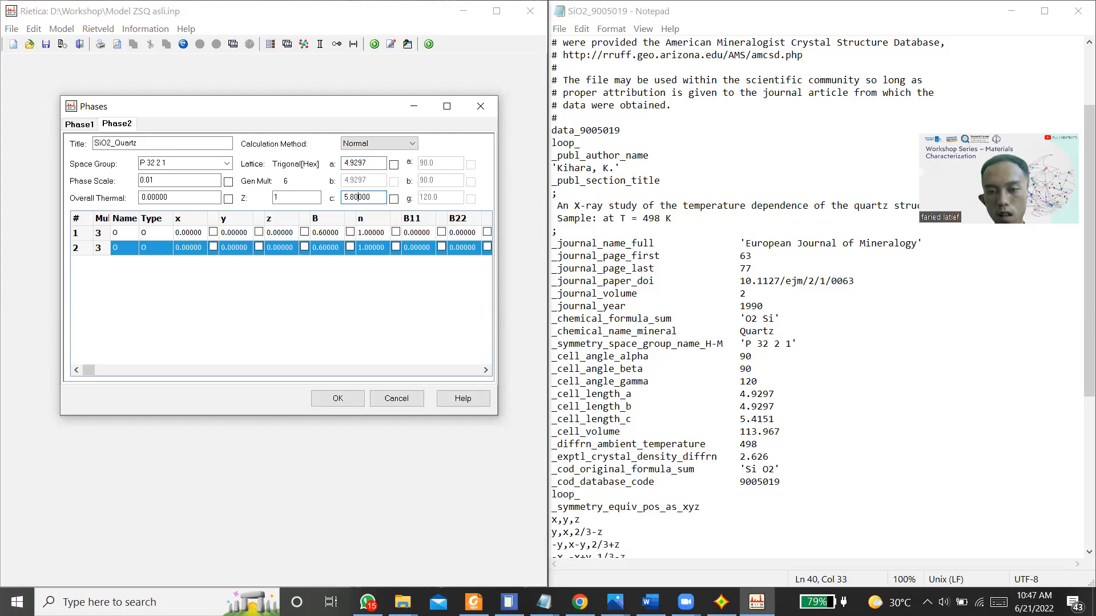
key(BackSpace)
key(BackSpace)
key(BackSpace)
key(BackSpace)
key(BackSpace)
key(BackSpace)
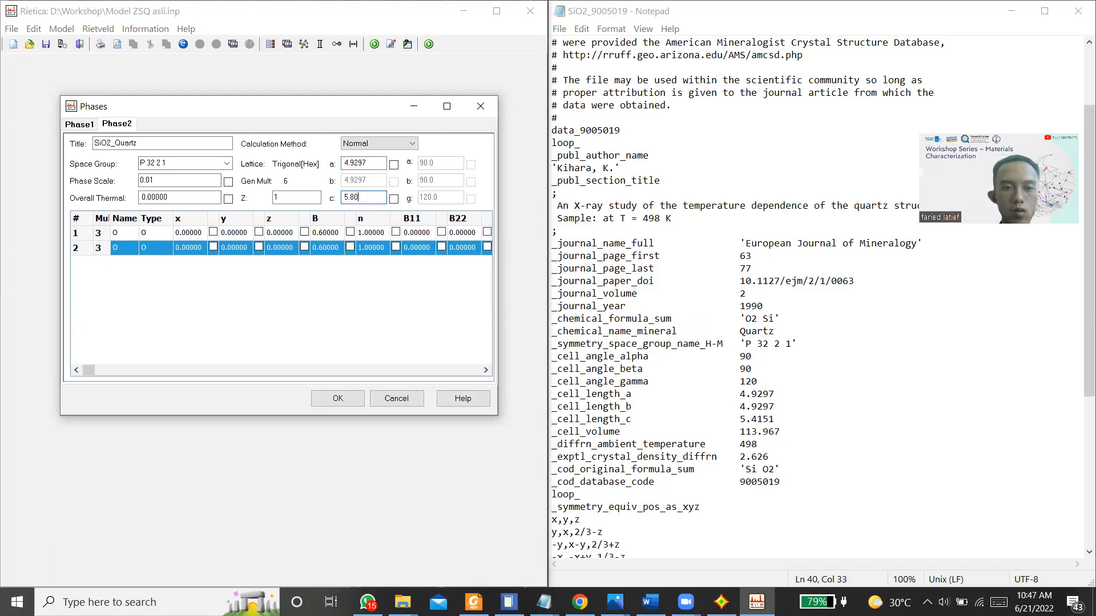
text(.4151)
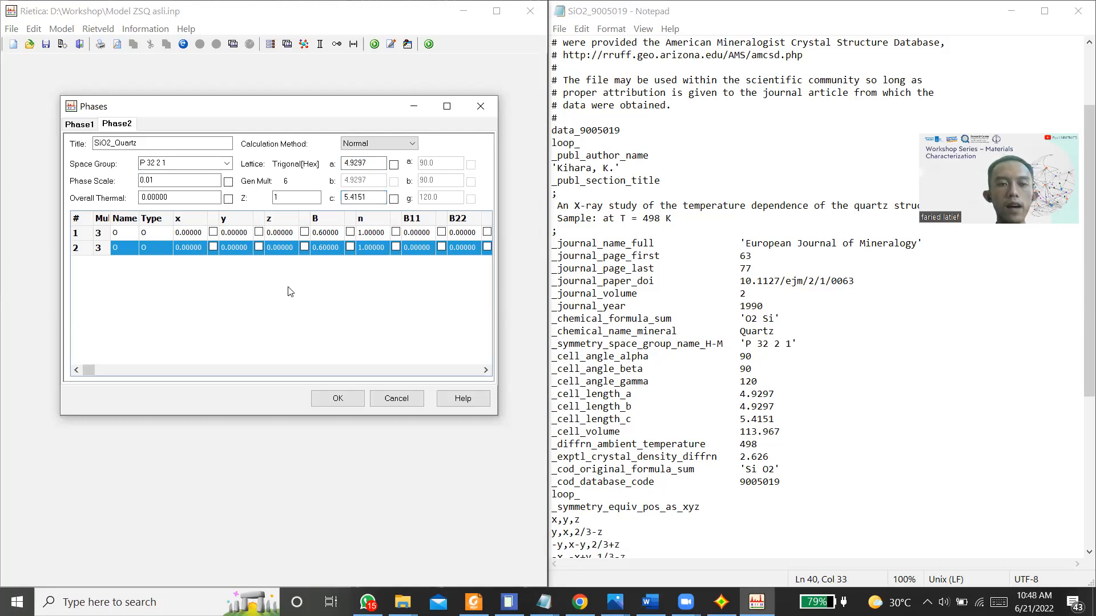
Step: Name the first atom of the SiO2_Quartz phase SI
double_click(116, 233)
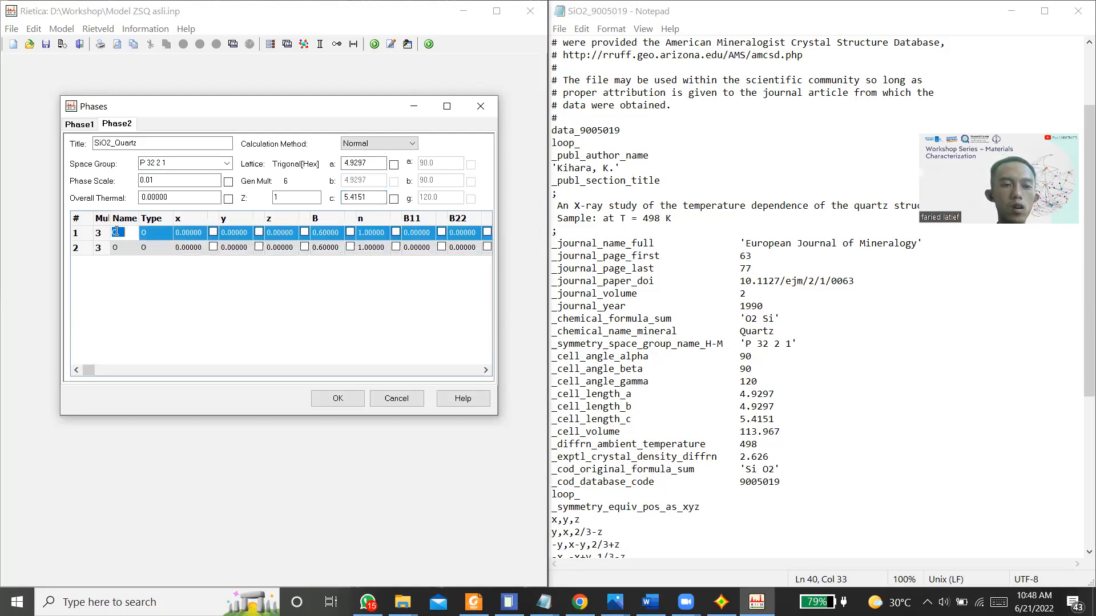
text(S)
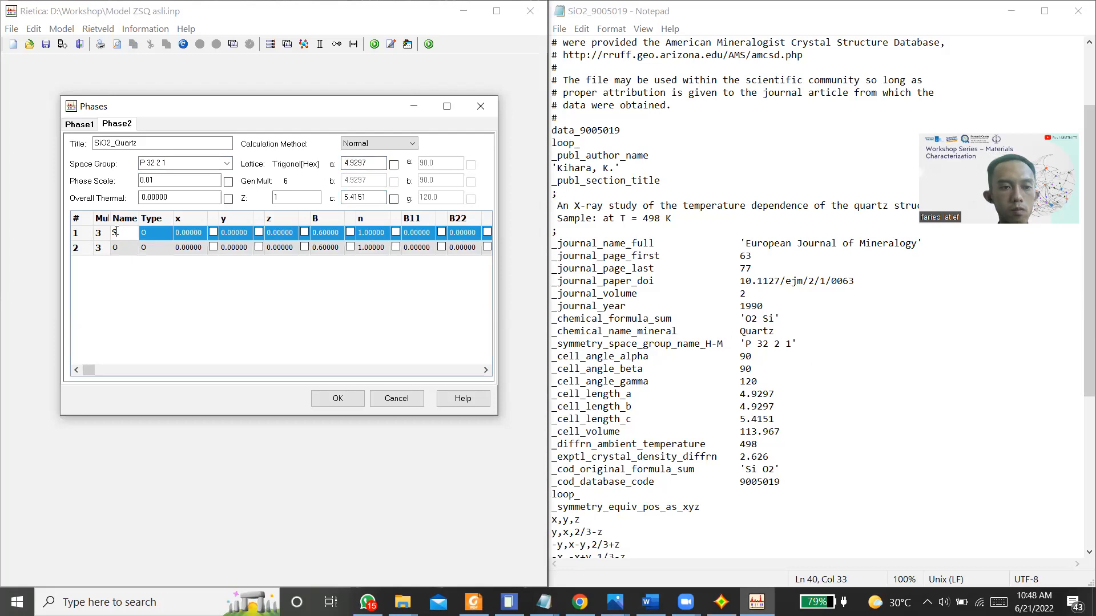
text(I)
double_click(117, 248)
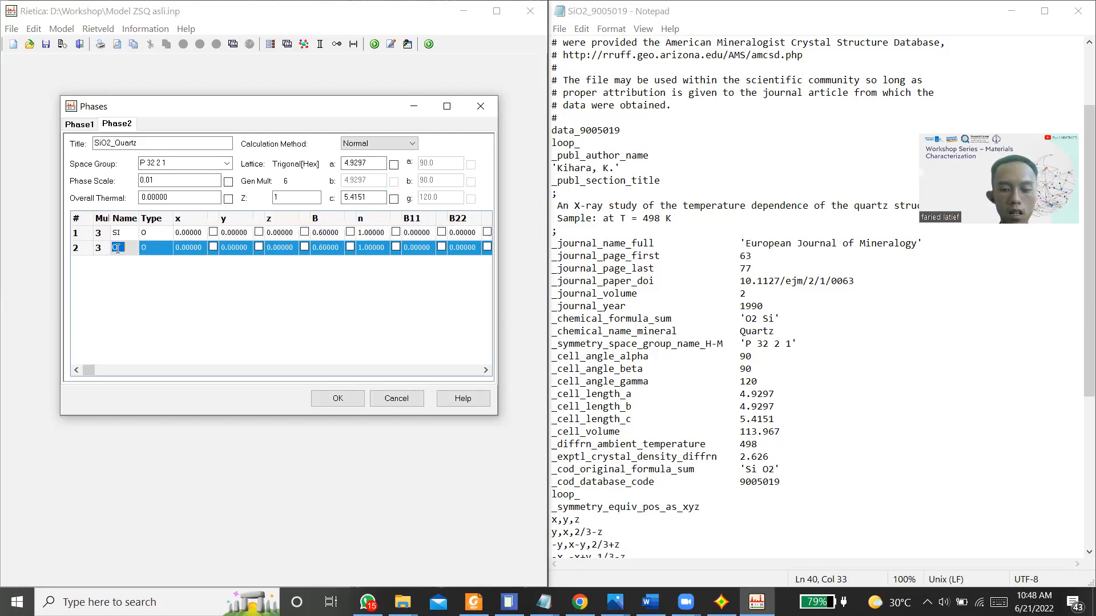
Step: Set the type of the SI atom in the quartz phase to SI+4
double_click(150, 232)
key(BackSpace)
text(SI)
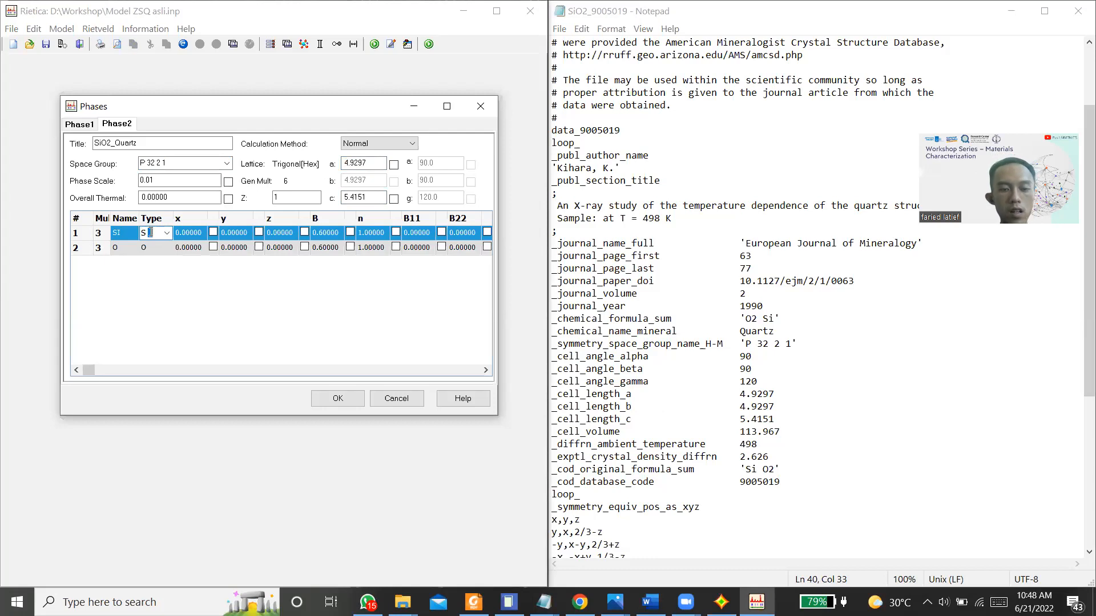
click(169, 234)
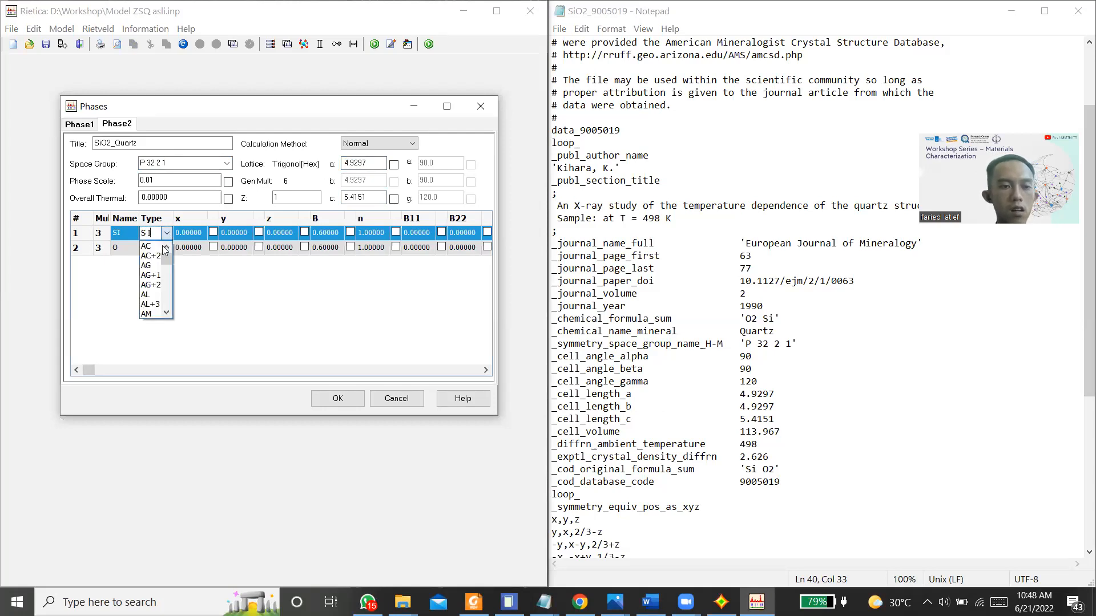
click(159, 234)
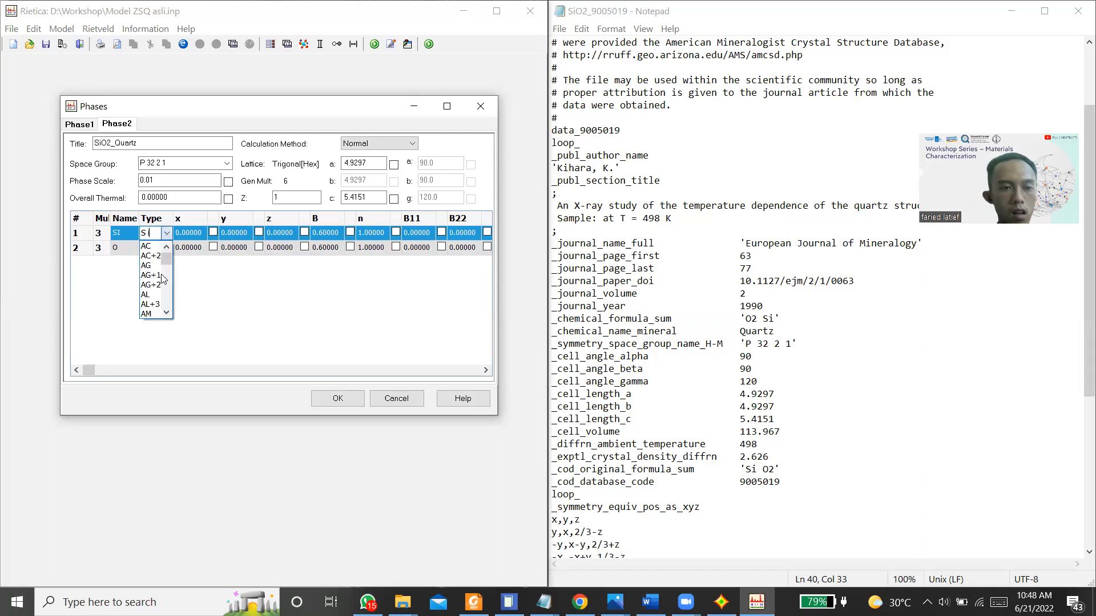
drag(169, 255, 161, 302)
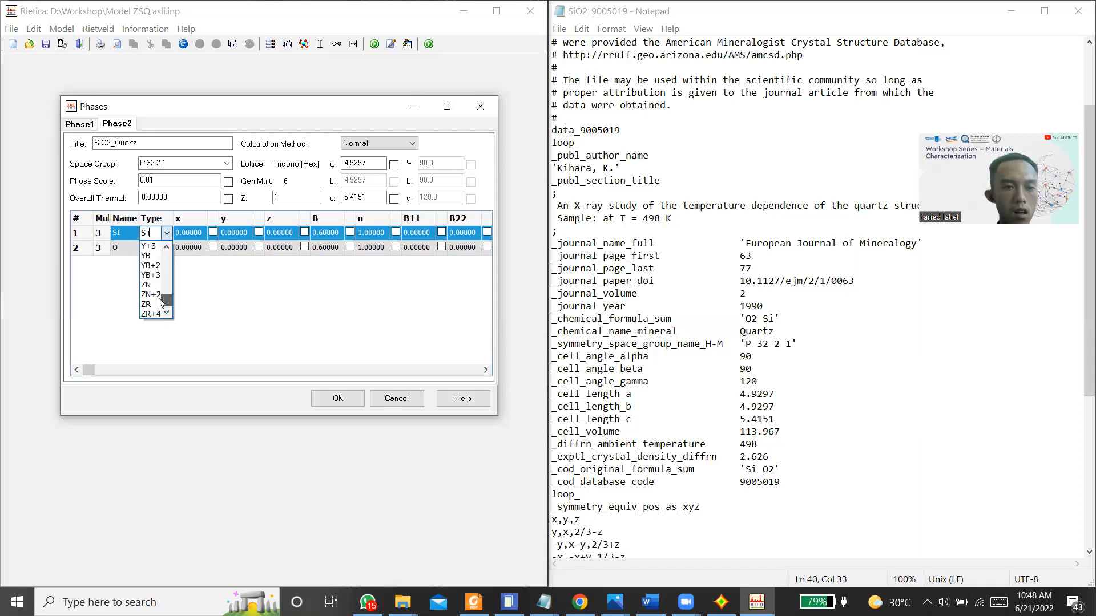
click(163, 234)
key(BackSpace)
text(S)
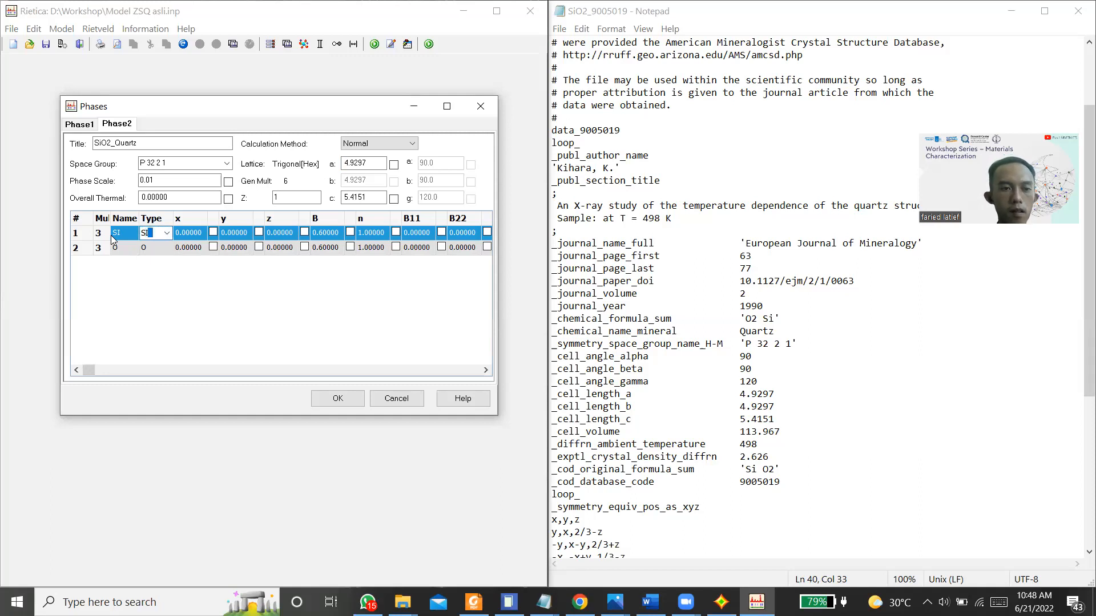
click(161, 246)
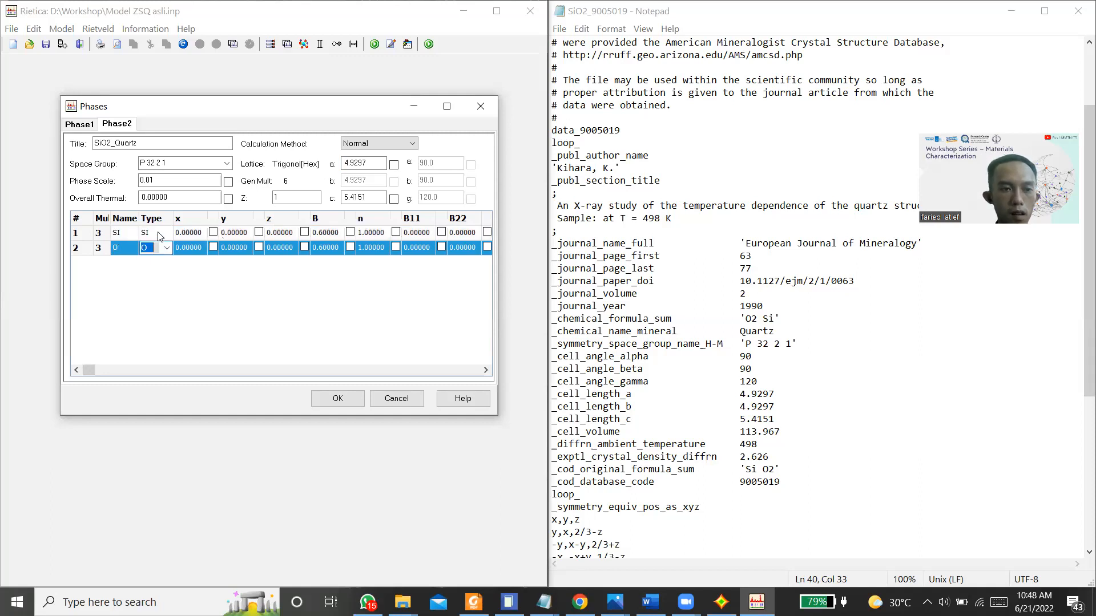
click(161, 236)
click(167, 234)
click(160, 263)
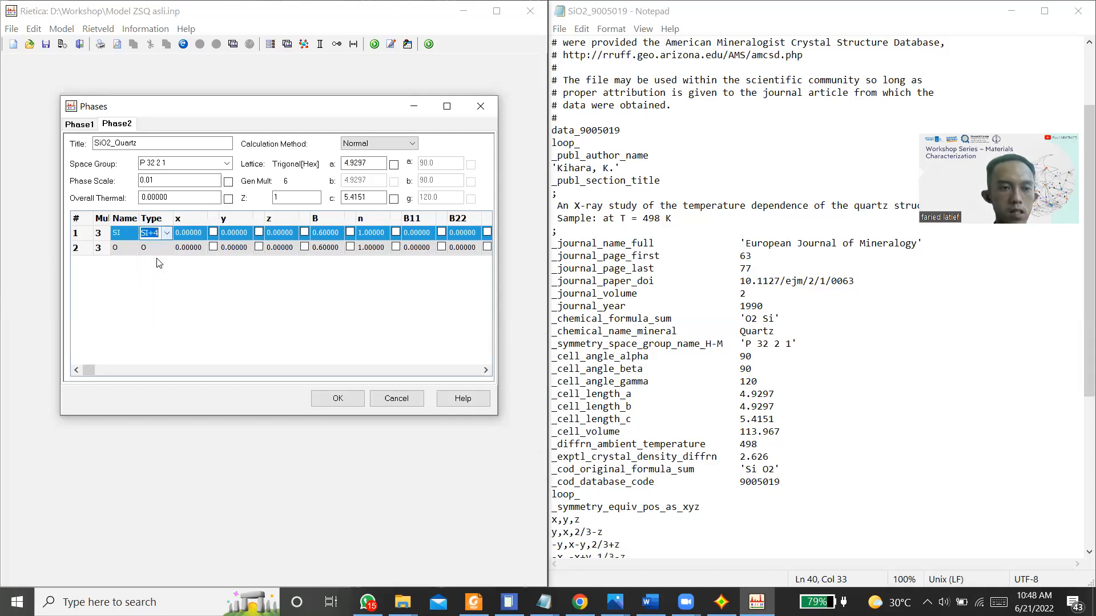
Step: Set the type of the O atom in the quartz phase to O-2
click(166, 247)
text(O)
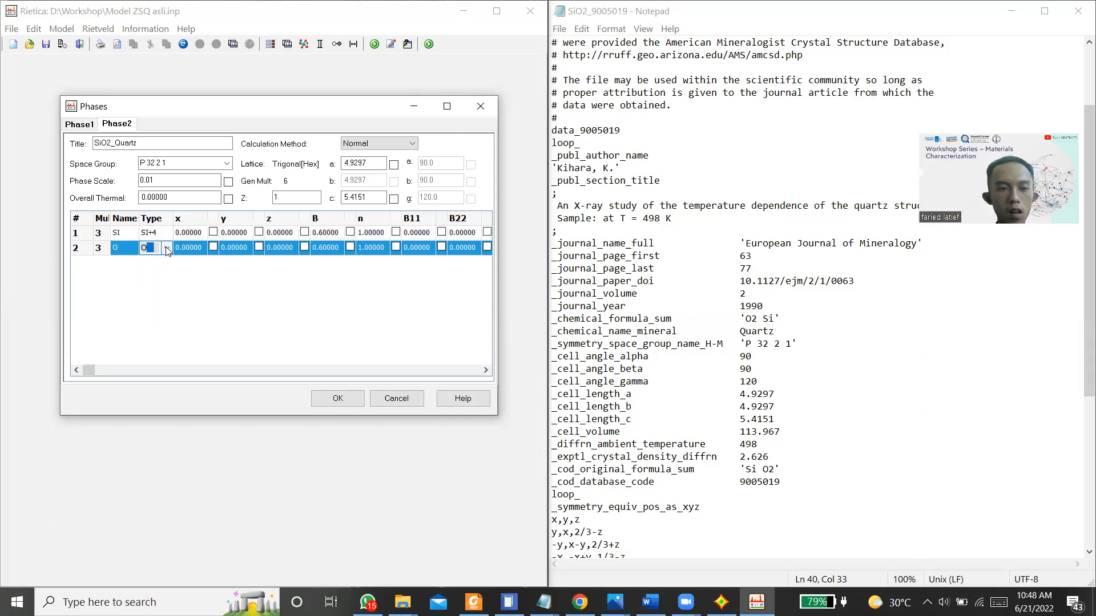
click(167, 249)
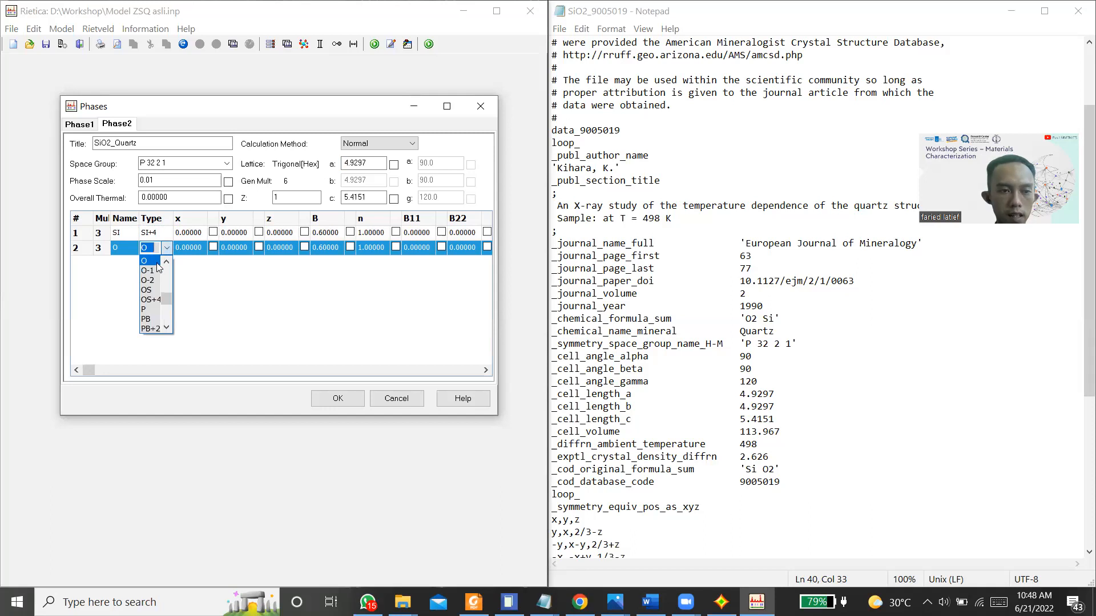
click(166, 279)
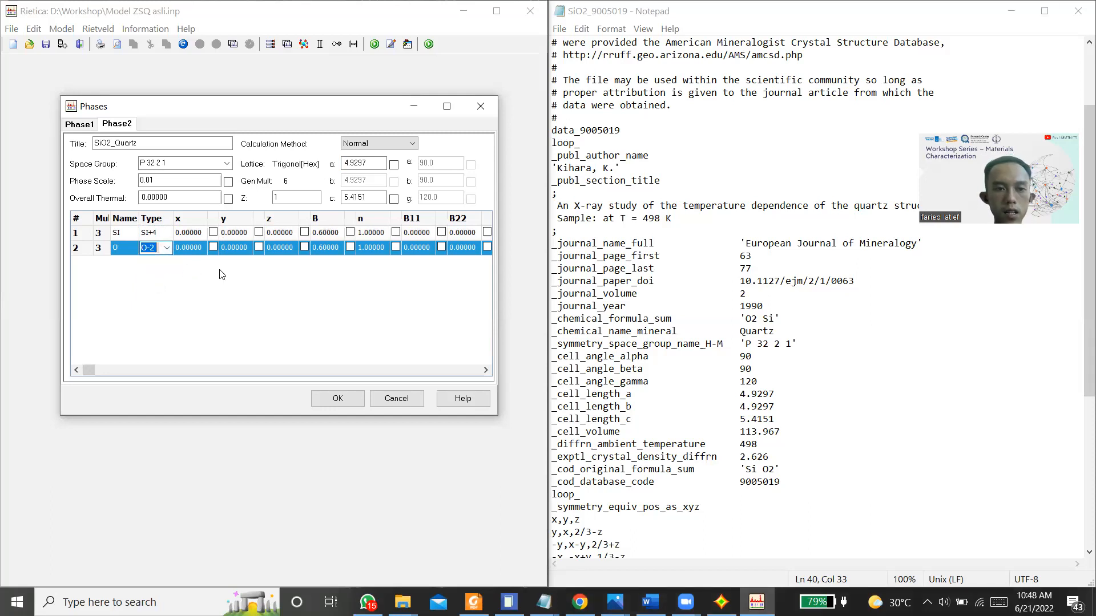
click(199, 293)
Step: Show the atom positions in the quartz CIF file and set the SI atom's x coordinate to 0.47230
scroll(752, 393, down, 7)
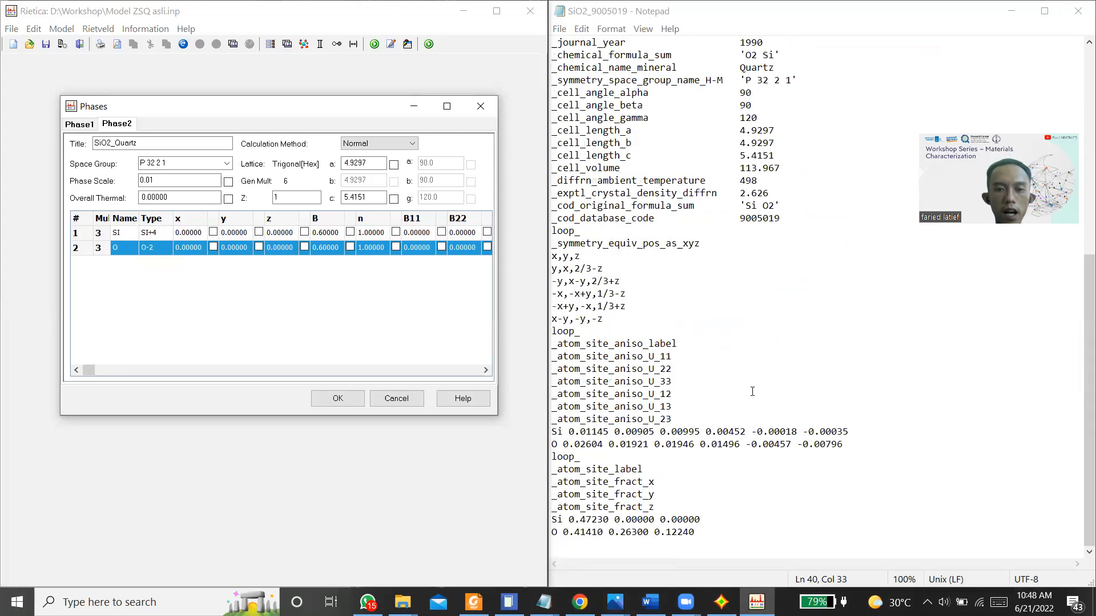
click(597, 532)
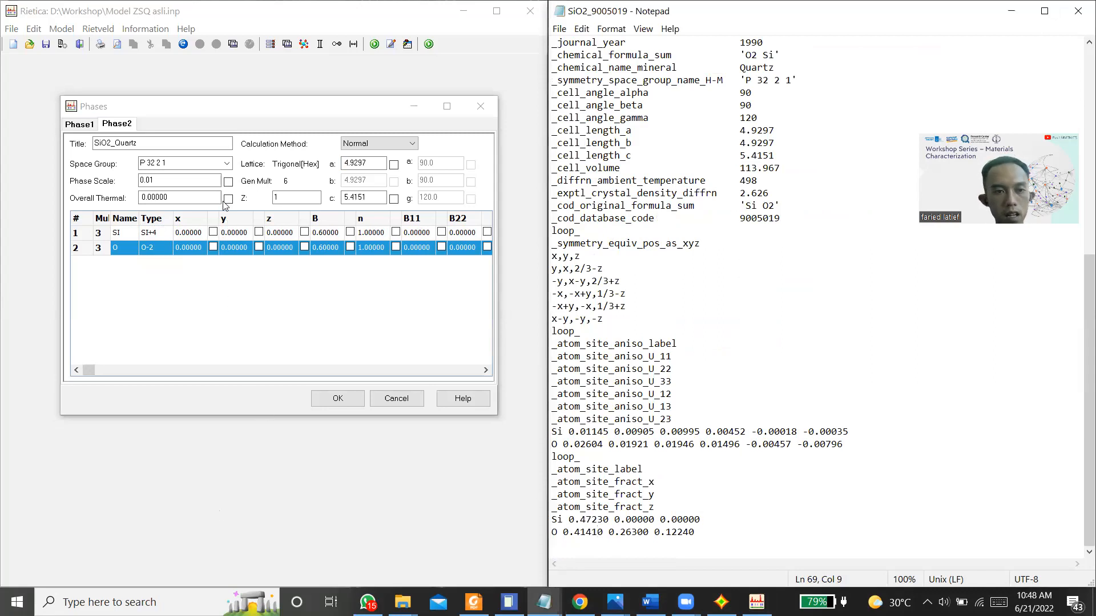
click(204, 233)
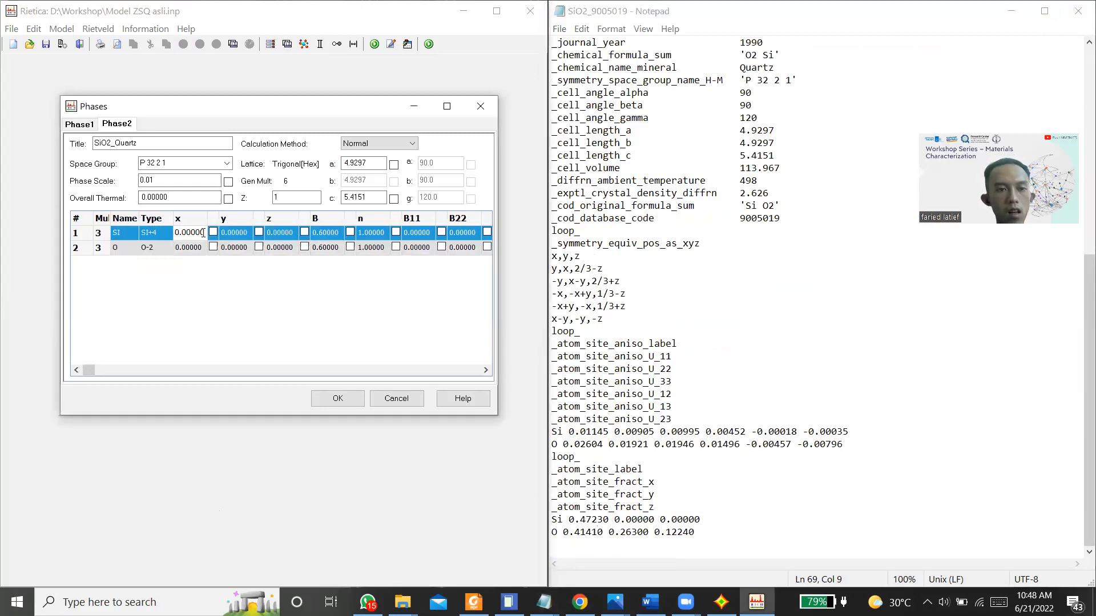
key(Left)
key(shift+Right)
key(shift+Right)
key(shift+Right)
key(shift+Right)
key(shift+Right)
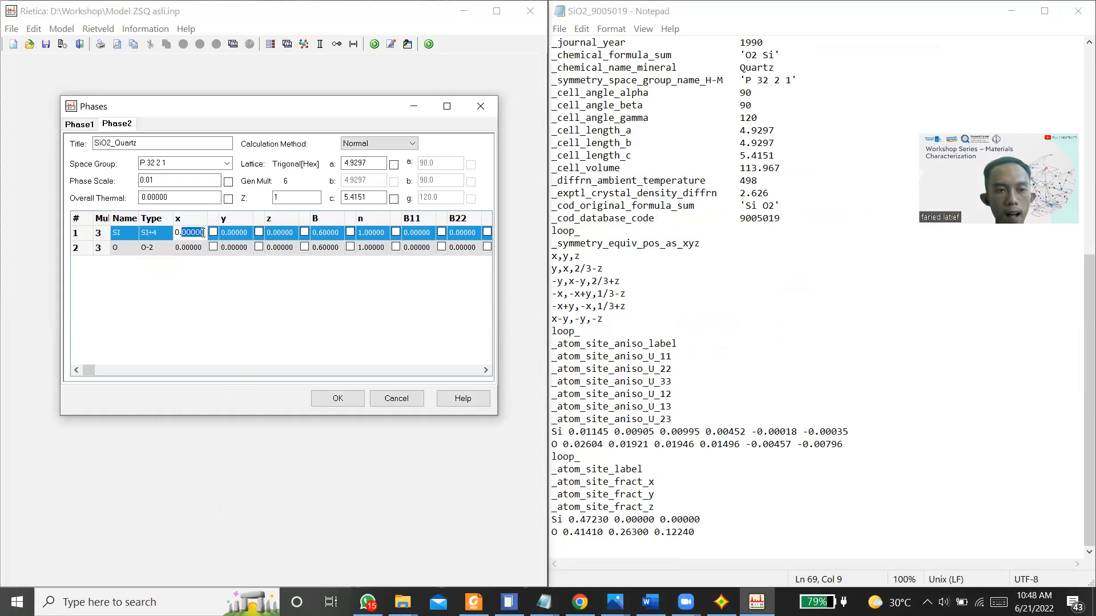
key(BackSpace)
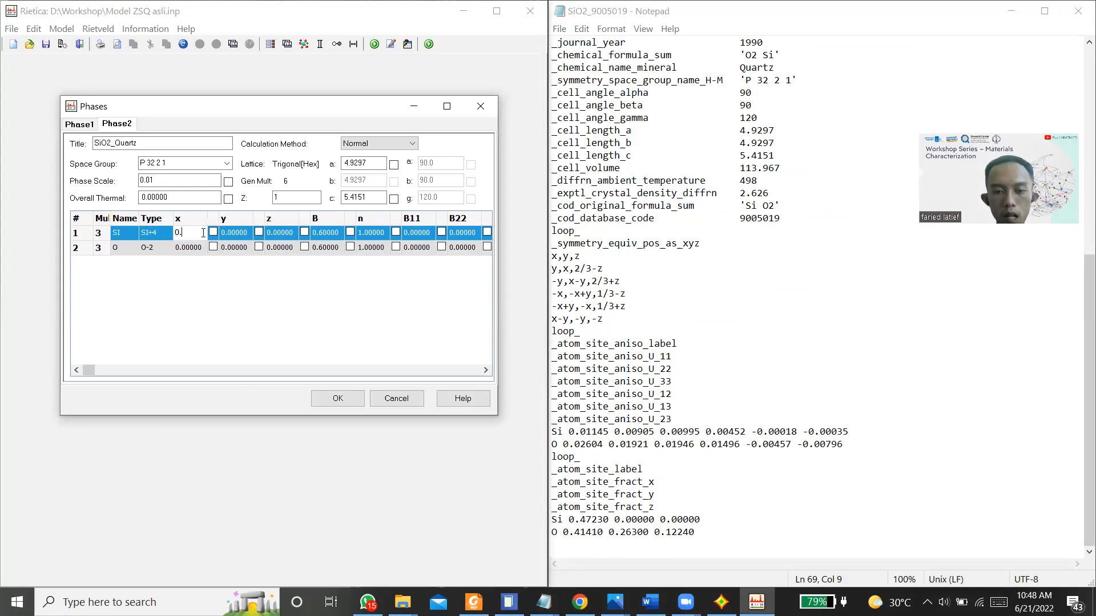
text(47230)
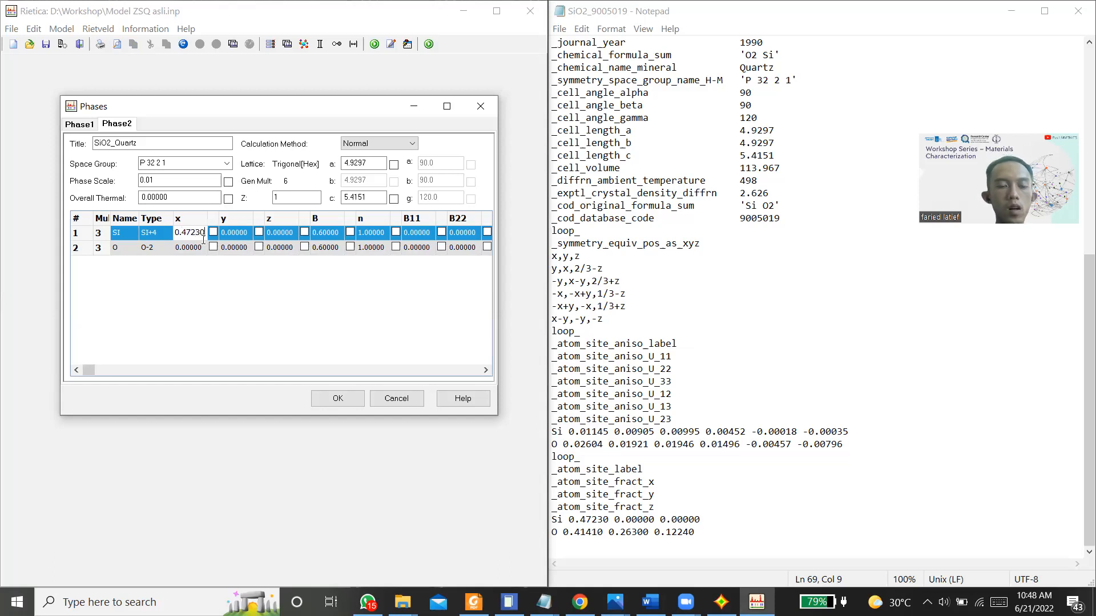
Step: Set the x coordinate of the quartz phase's O atom to 0.4141
click(204, 246)
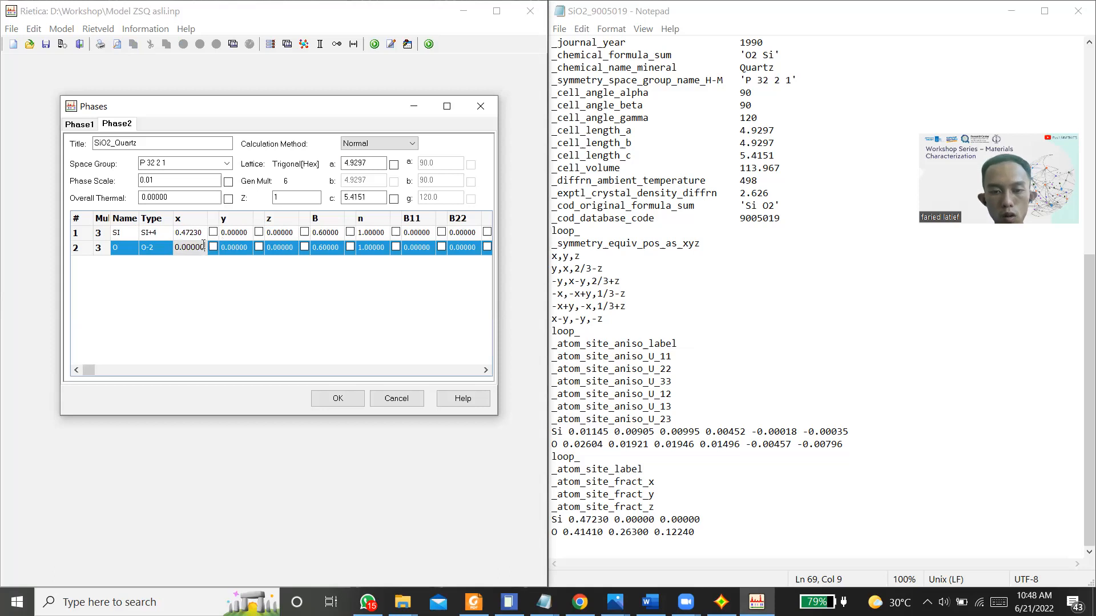
key(shift+Left)
key(shift+Left)
key(shift+Left)
key(shift+Left)
key(shift+Left)
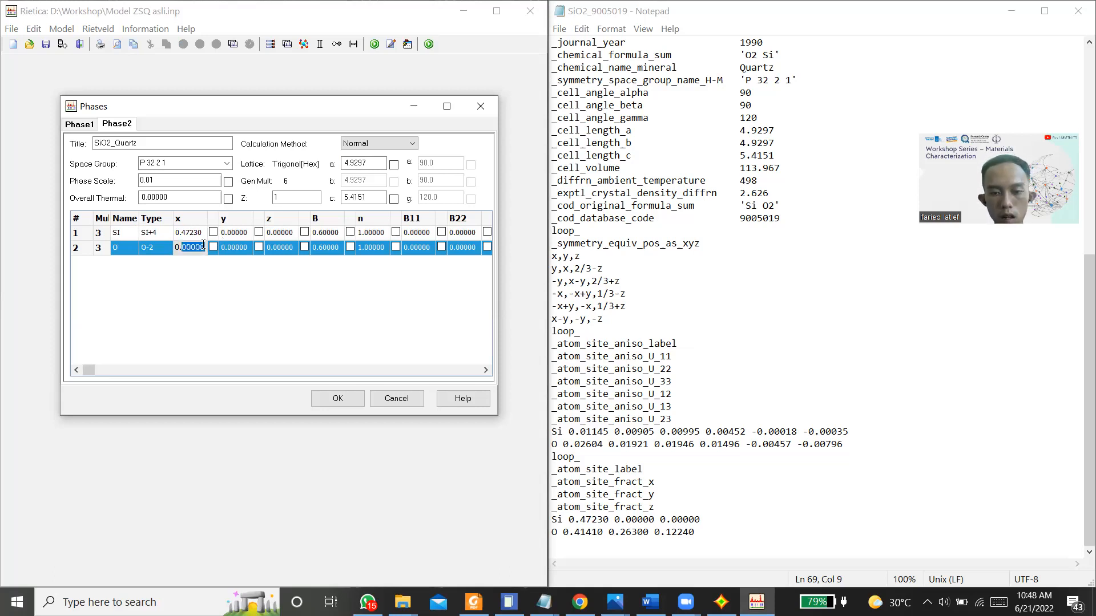
text(41410)
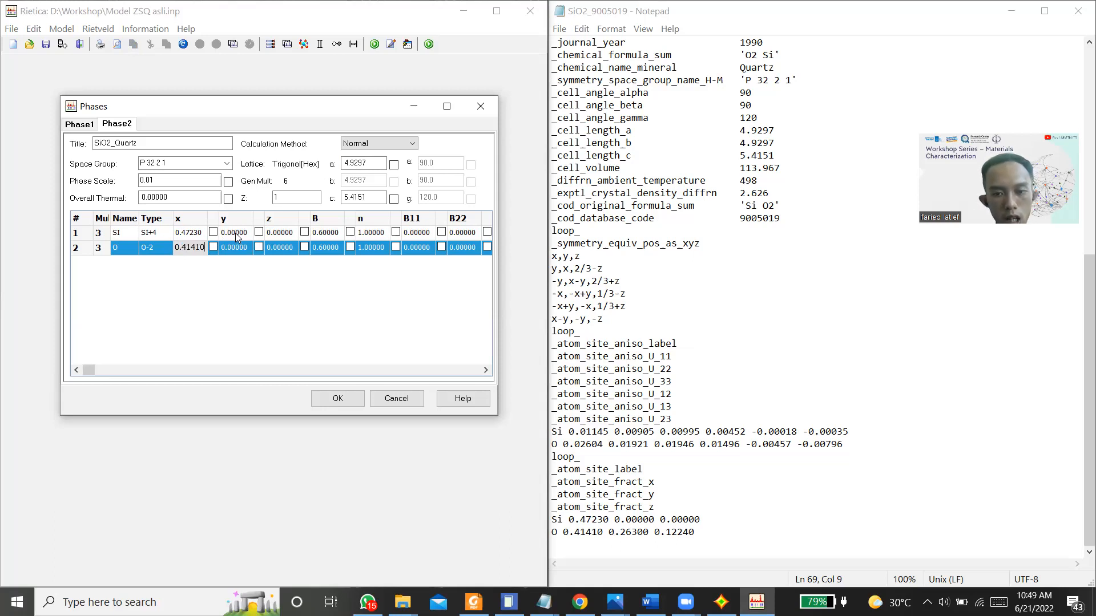
Step: Set the y coordinate of the quartz phase's O atom to 0.26300
click(236, 233)
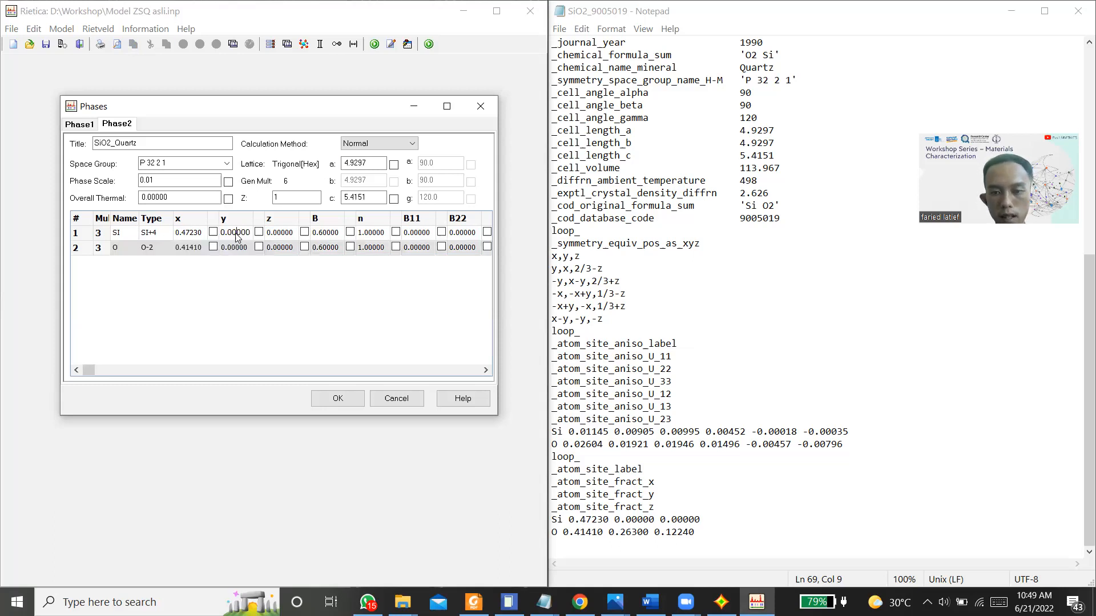
click(240, 247)
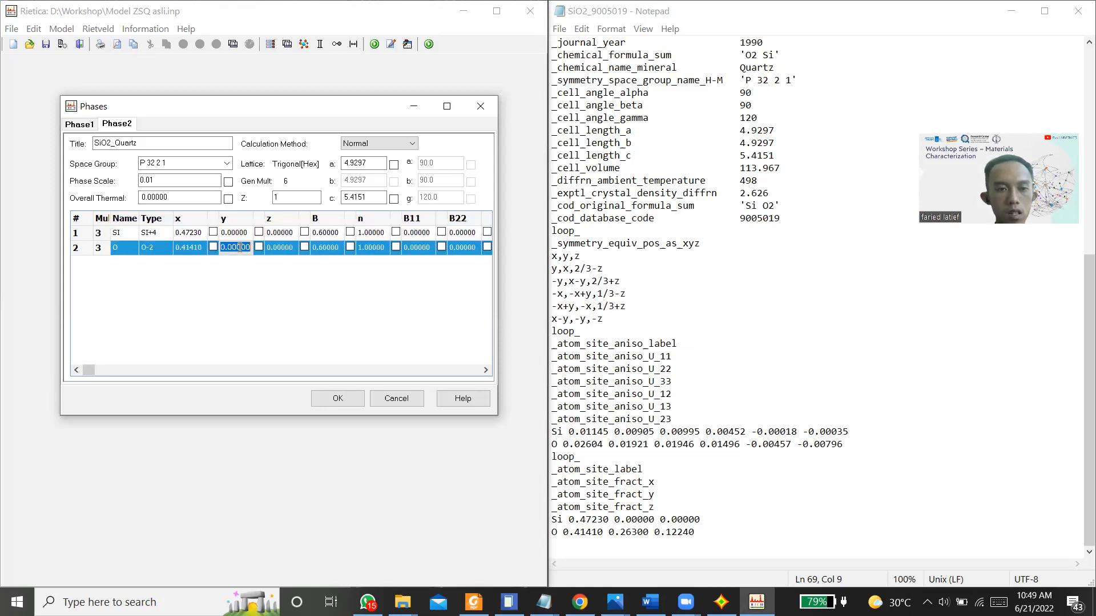
click(252, 248)
key(shift+Left)
key(shift+Left)
key(shift+Left)
key(shift+Left)
key(shift+Left)
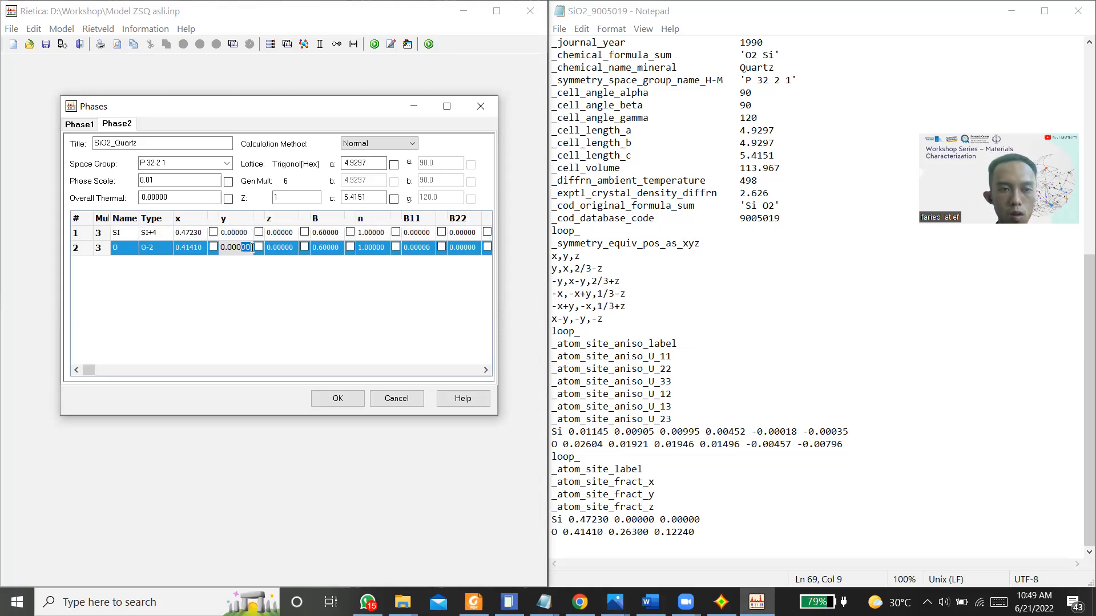
text(26300)
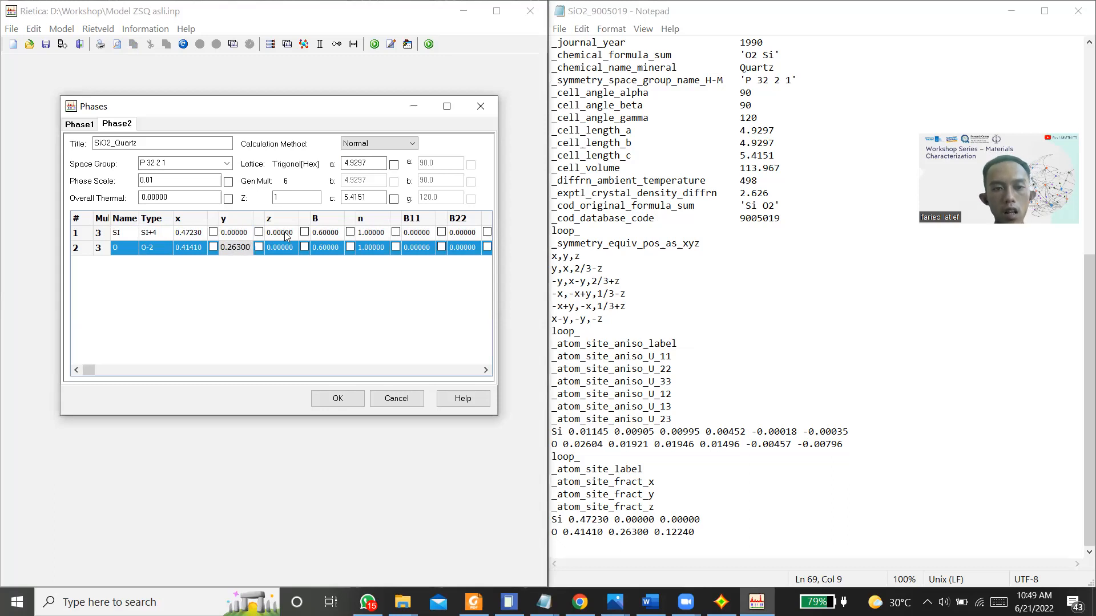
Step: Set the quartz O atom's z coordinate to 0.12240 and keep the changes while switching to the Zircon phase
click(284, 232)
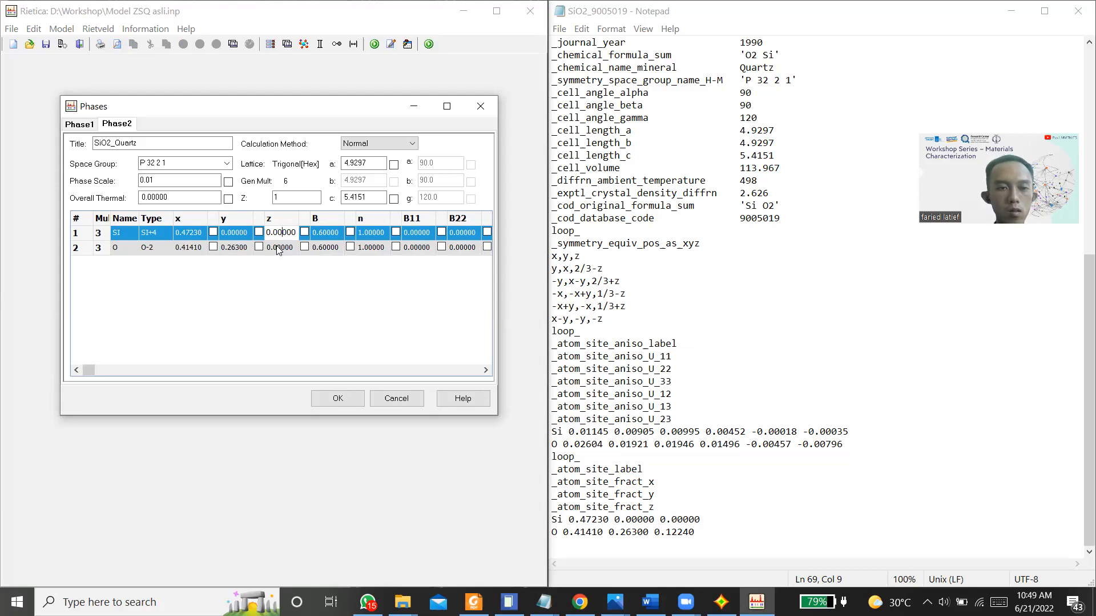
click(278, 248)
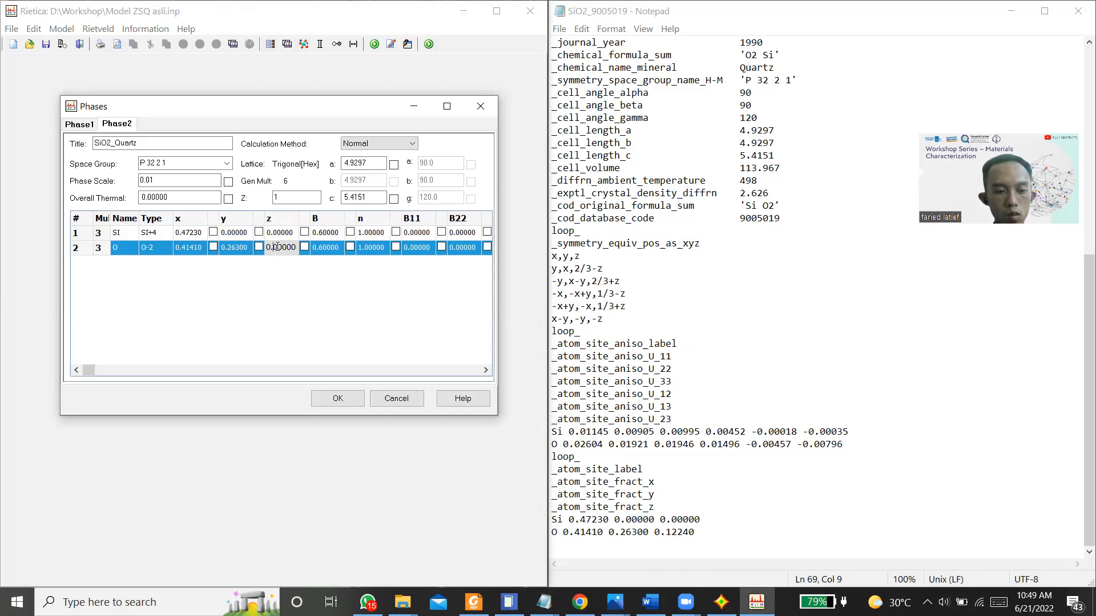
text(12240)
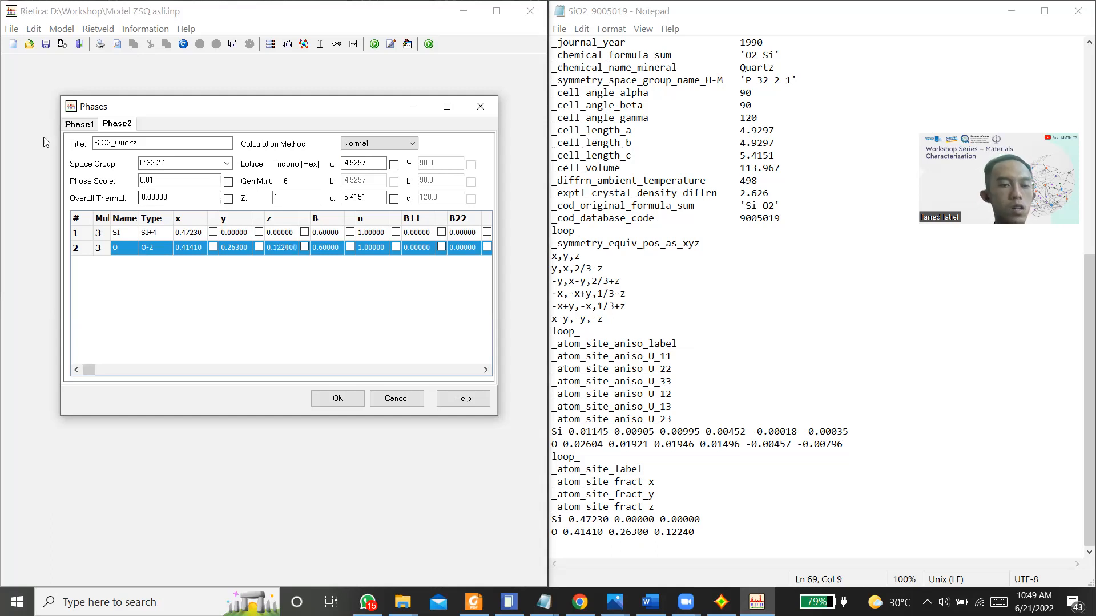
click(88, 125)
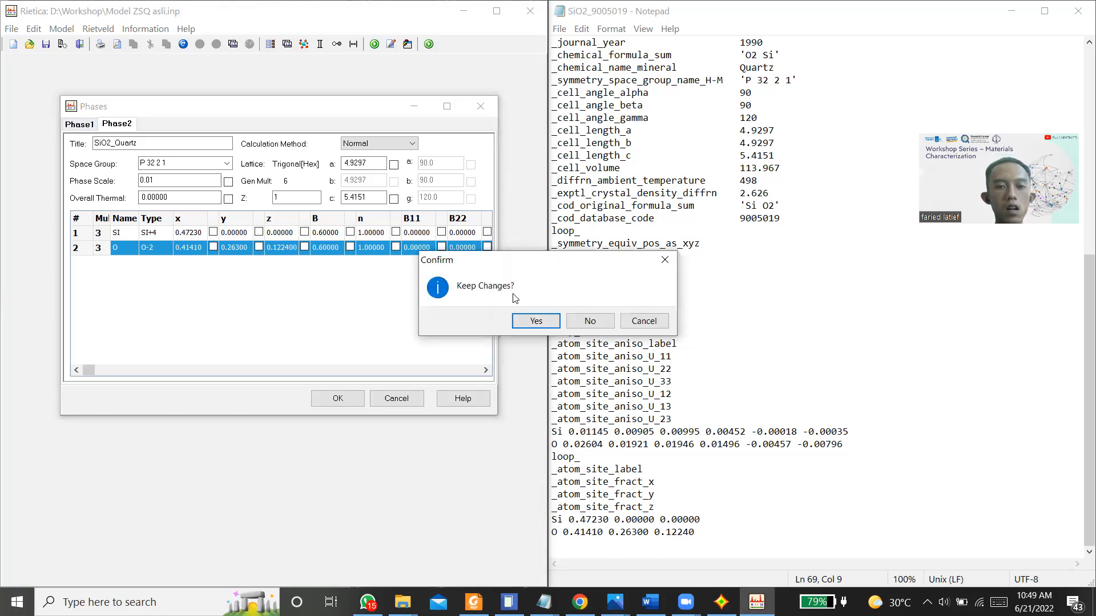
click(527, 320)
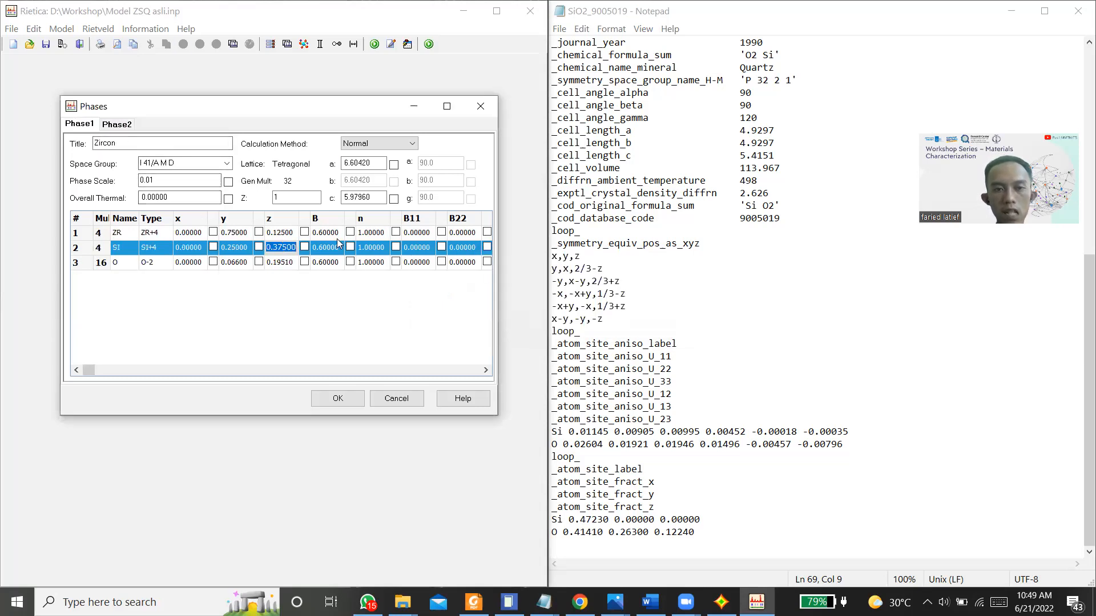
Step: Set all atoms to full occupancies in both the Zircon and the SiO2_Quartz phase and accept the phase settings
right_click(375, 250)
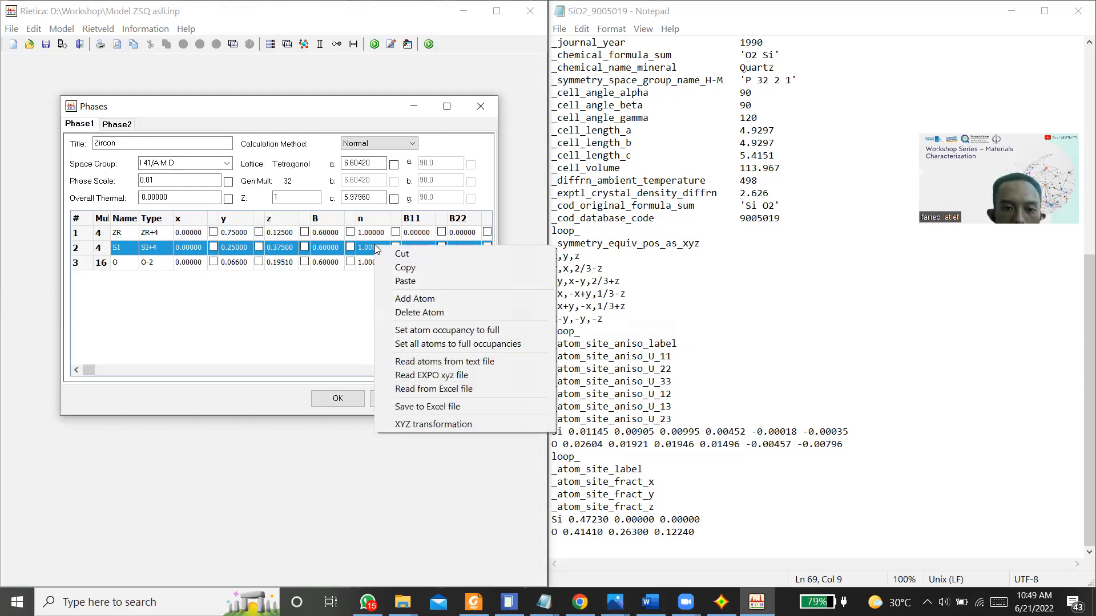
click(477, 347)
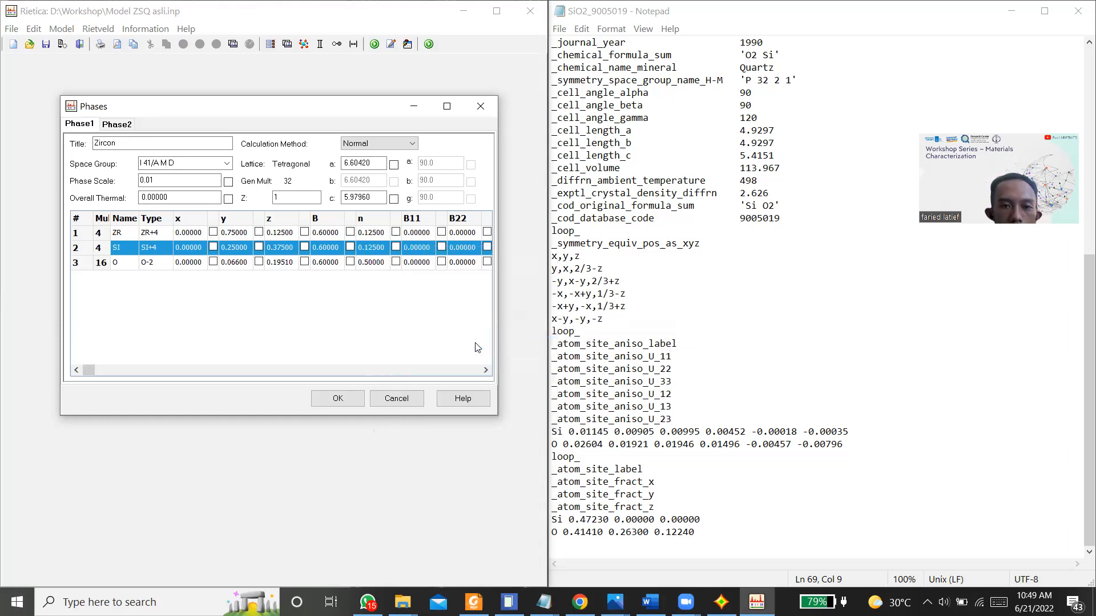
click(121, 128)
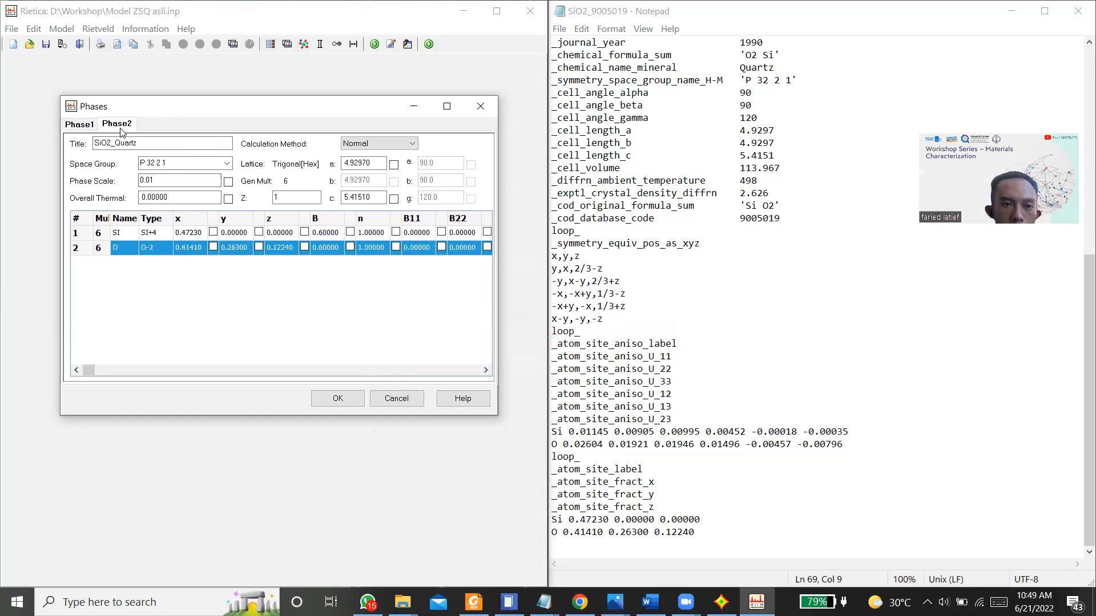
right_click(363, 237)
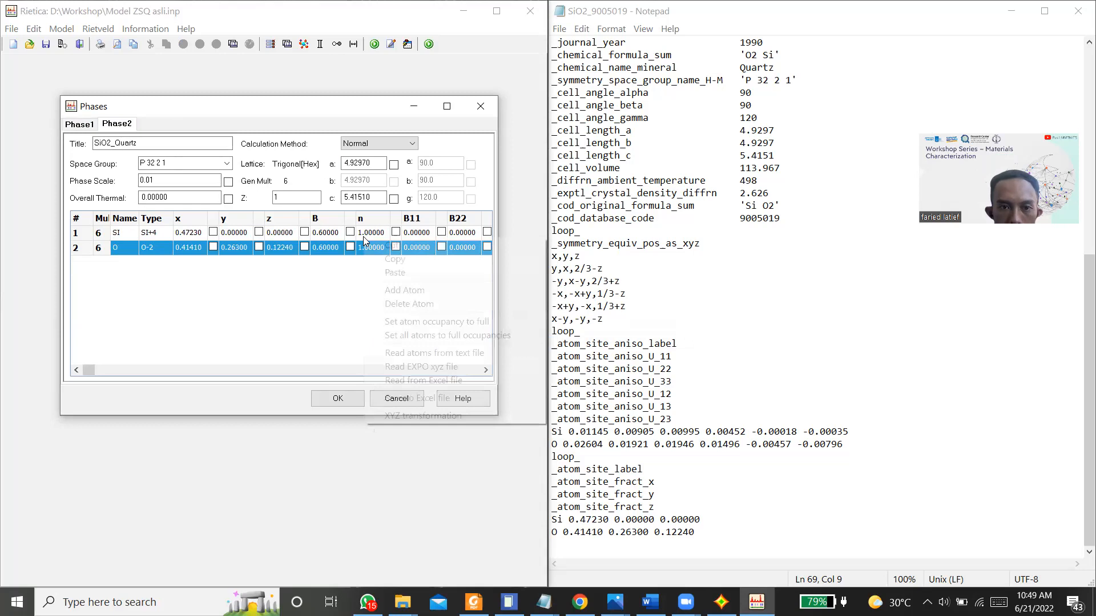
click(443, 337)
click(331, 400)
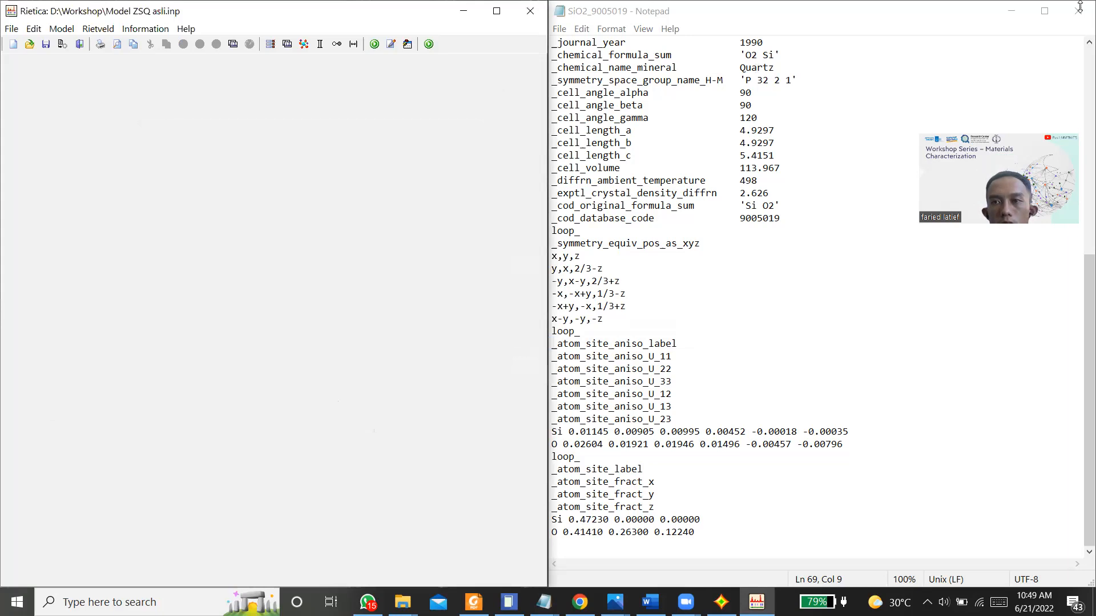
Step: Minimize both CIF files and bring up the sample peak-function values in the Tutorial Rietica PDF
click(1012, 11)
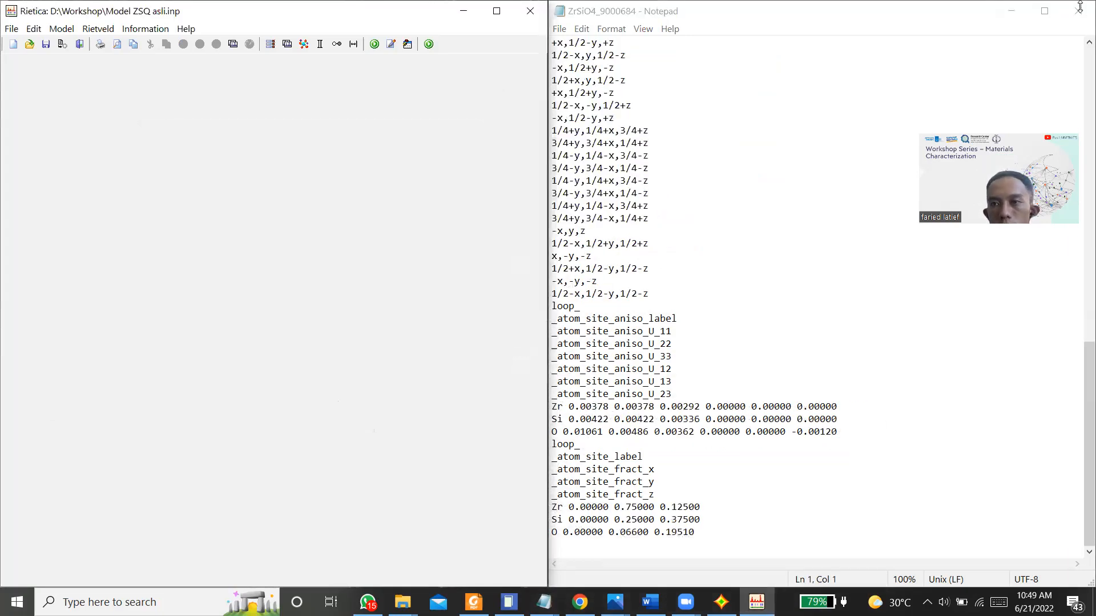
click(1012, 11)
scroll(730, 384, down, 1)
scroll(741, 314, down, 3)
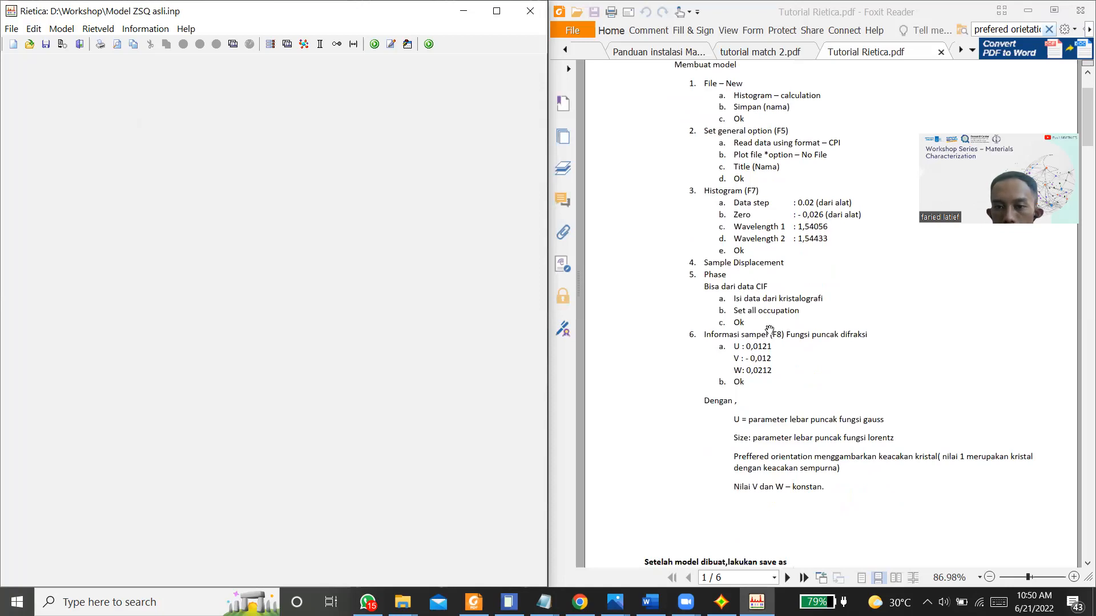
scroll(762, 377, down, 1)
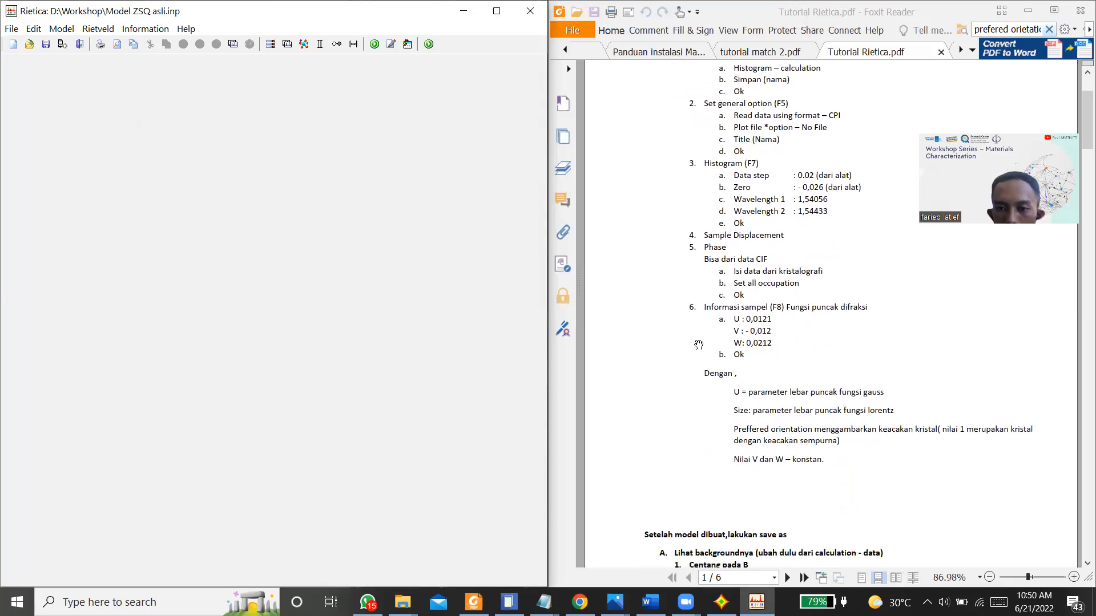
Step: Open the Sample settings and set the Zircon phase's U peak-shape parameter to 0.0121
click(73, 30)
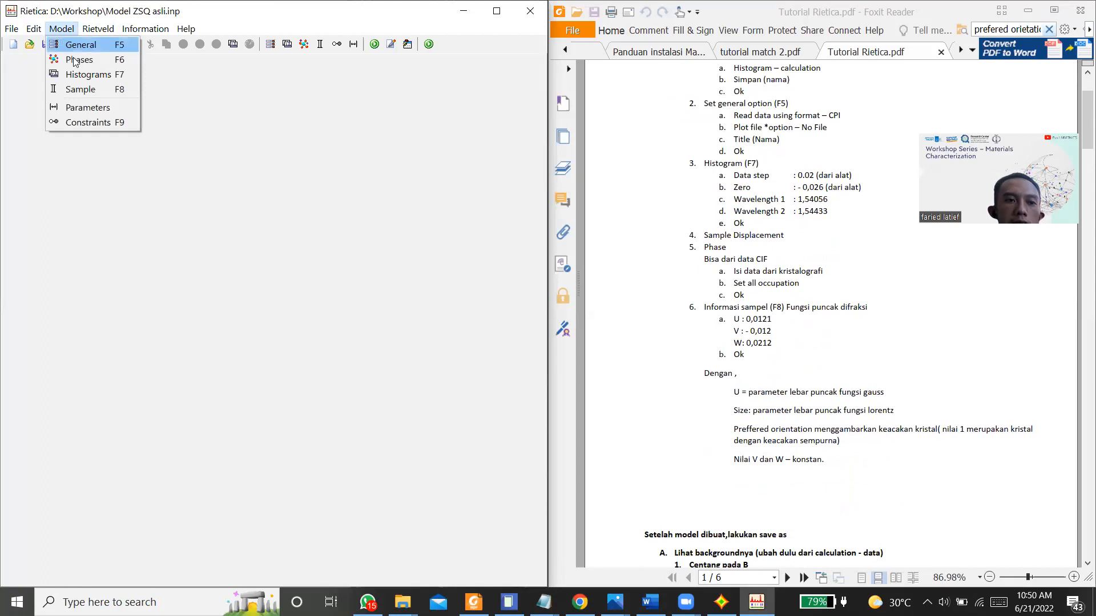
click(80, 90)
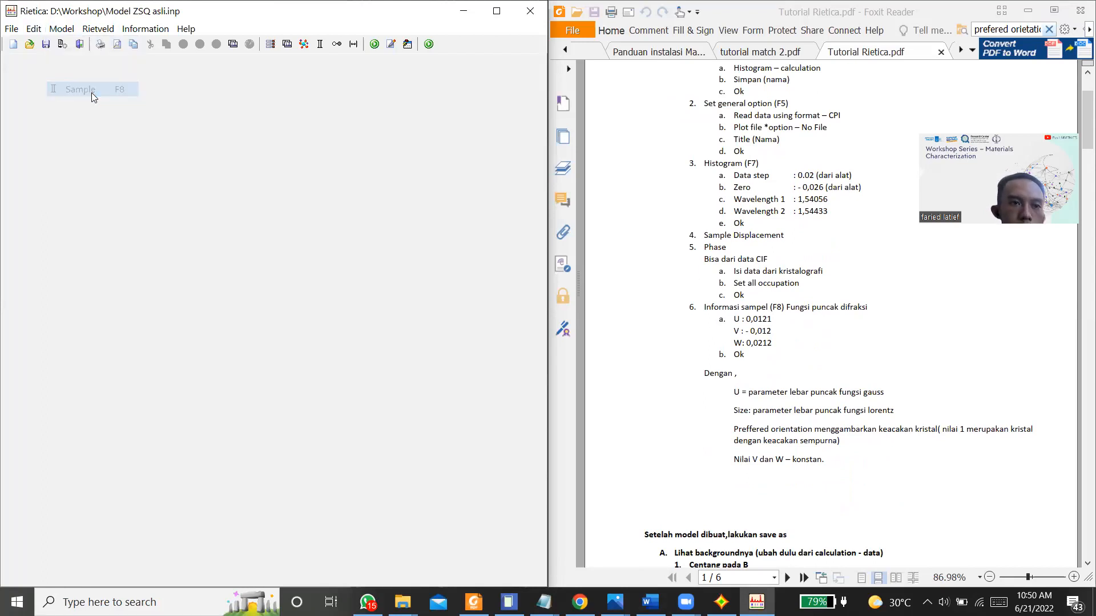
click(67, 95)
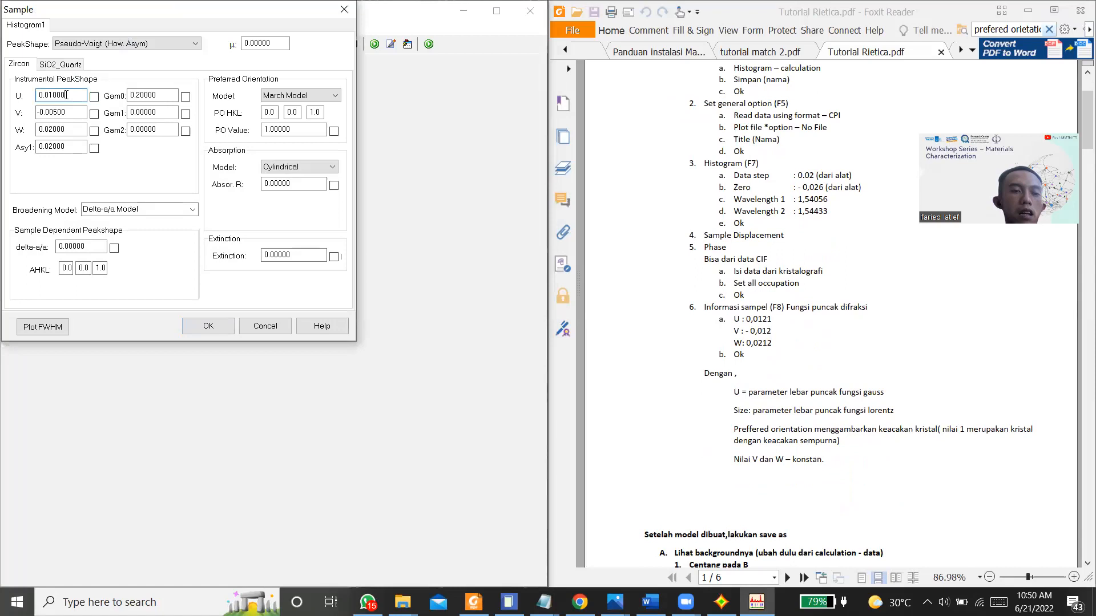
key(BackSpace)
key(BackSpace)
key(BackSpace)
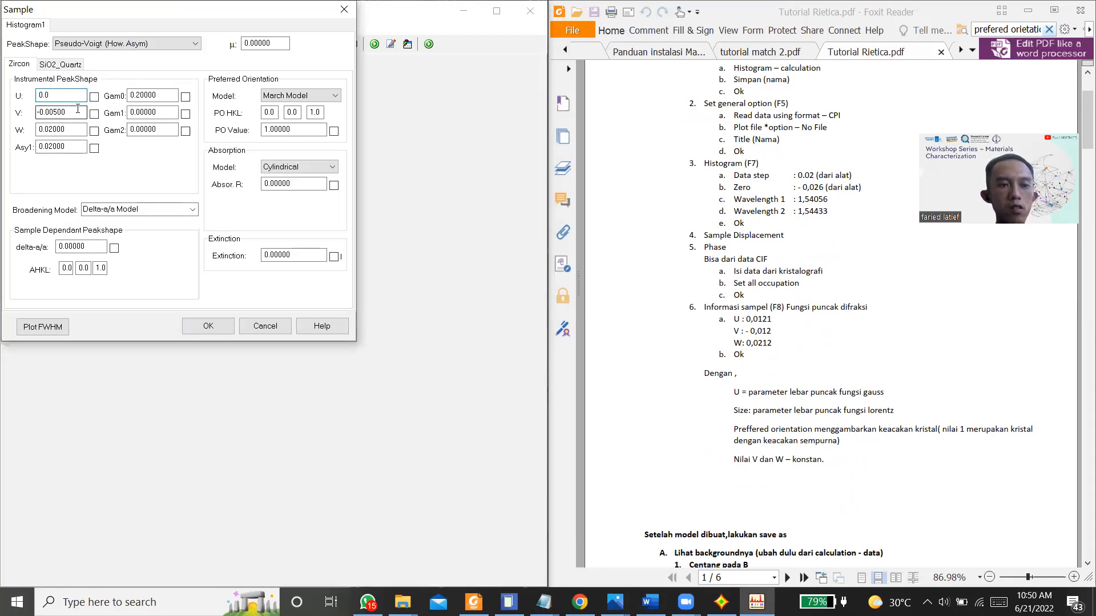
text(212)
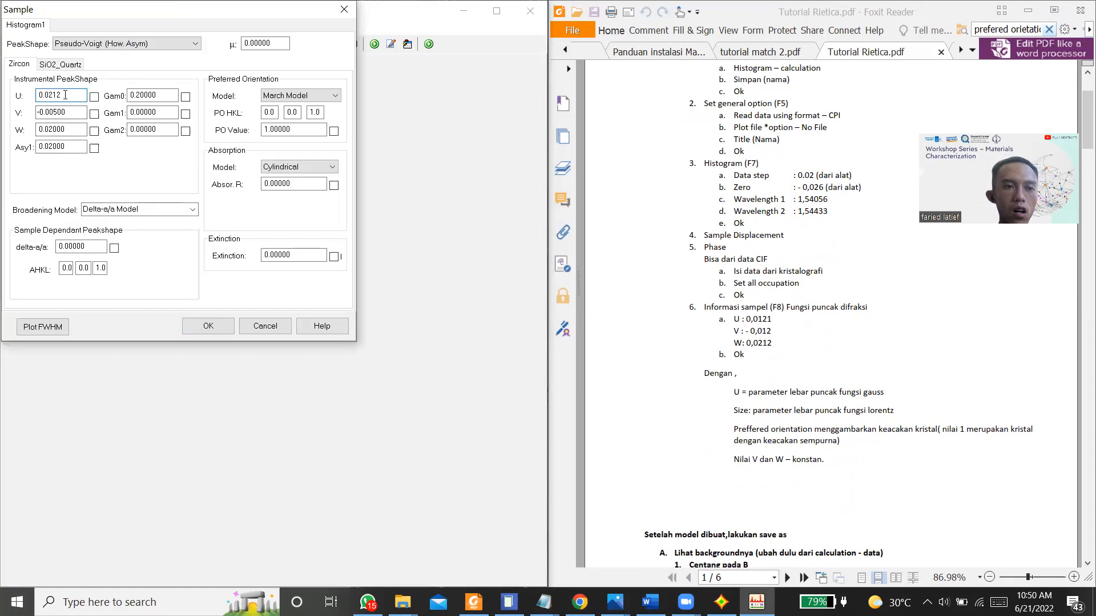
key(BackSpace)
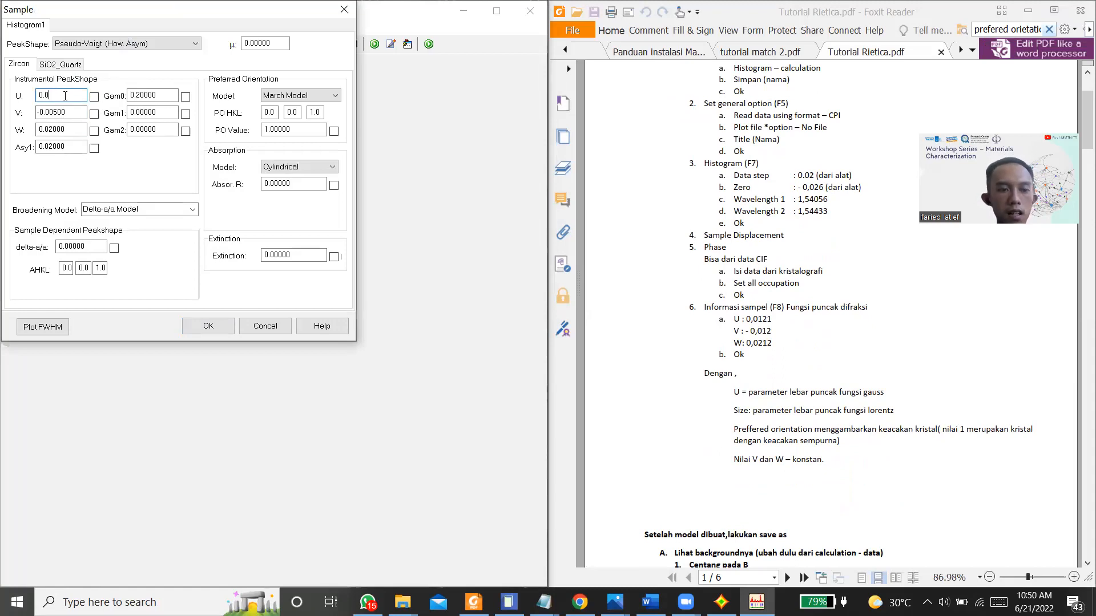
text(12)
Step: Set the Zircon phase's V peak-shape parameter to -0.0121
click(69, 113)
key(BackSpace)
key(BackSpace)
key(BackSpace)
key(BackSpace)
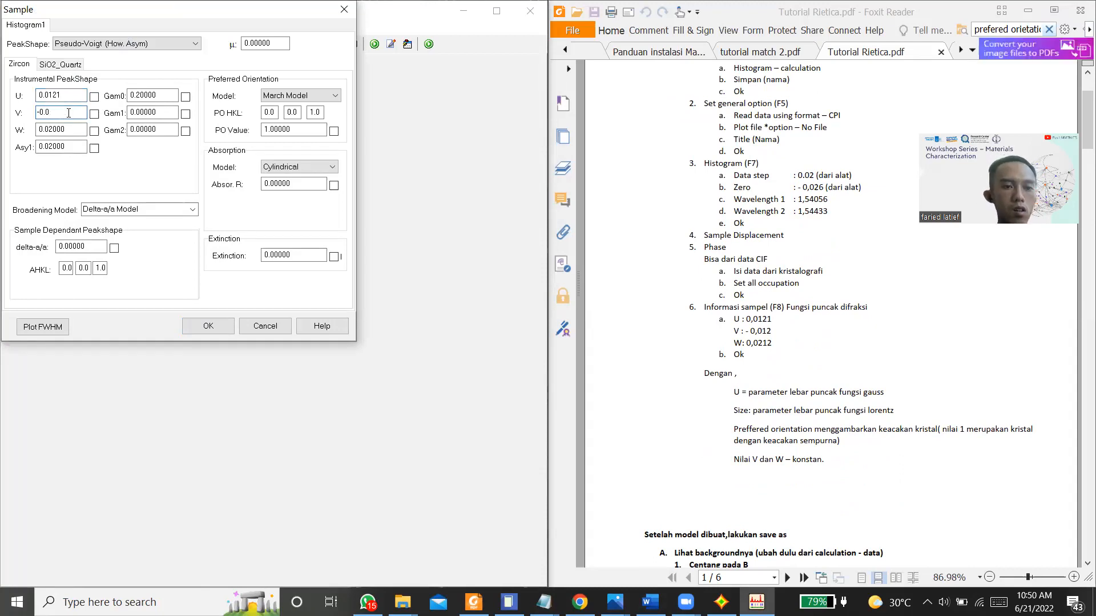
Step: Set the Zircon phase's W parameter to 0.0212 and keep the changes while switching to the SiO2_Quartz phase
click(76, 127)
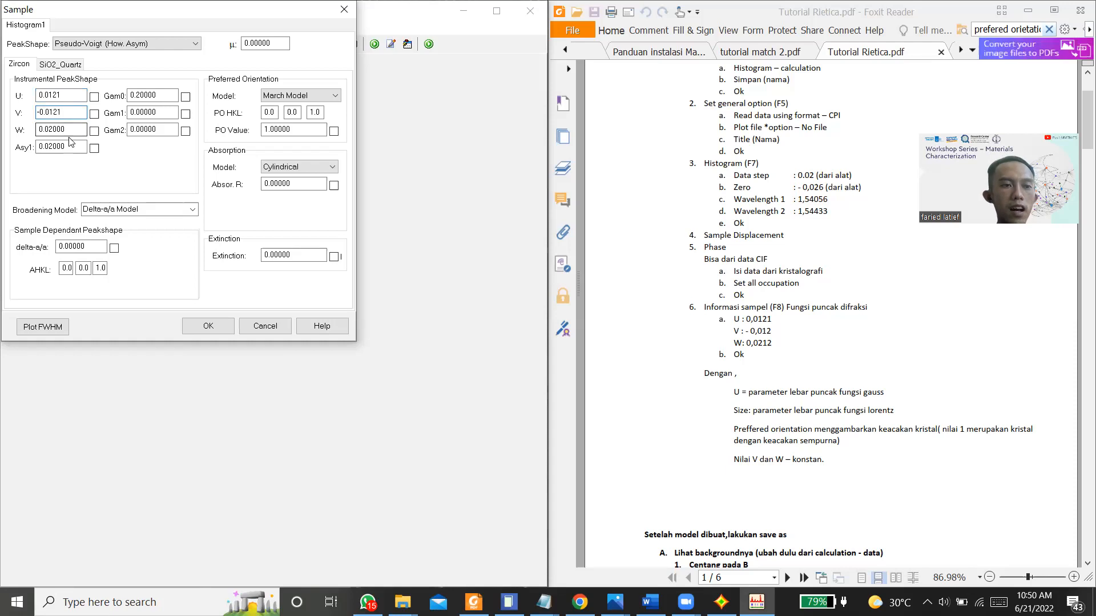
key(BackSpace)
key(BackSpace)
key(BackSpace)
text(12)
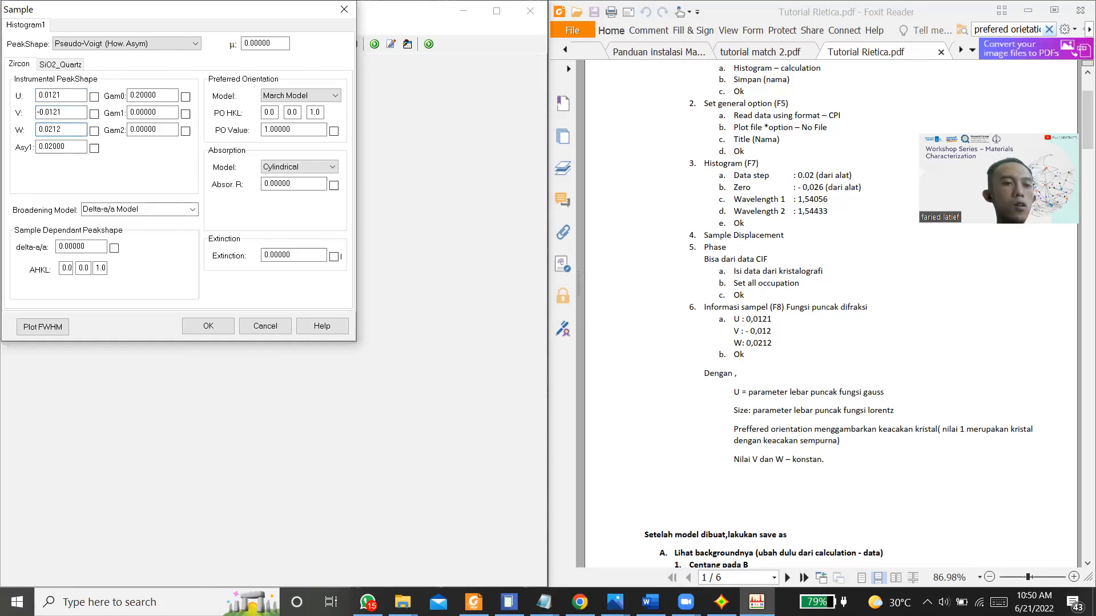
click(57, 67)
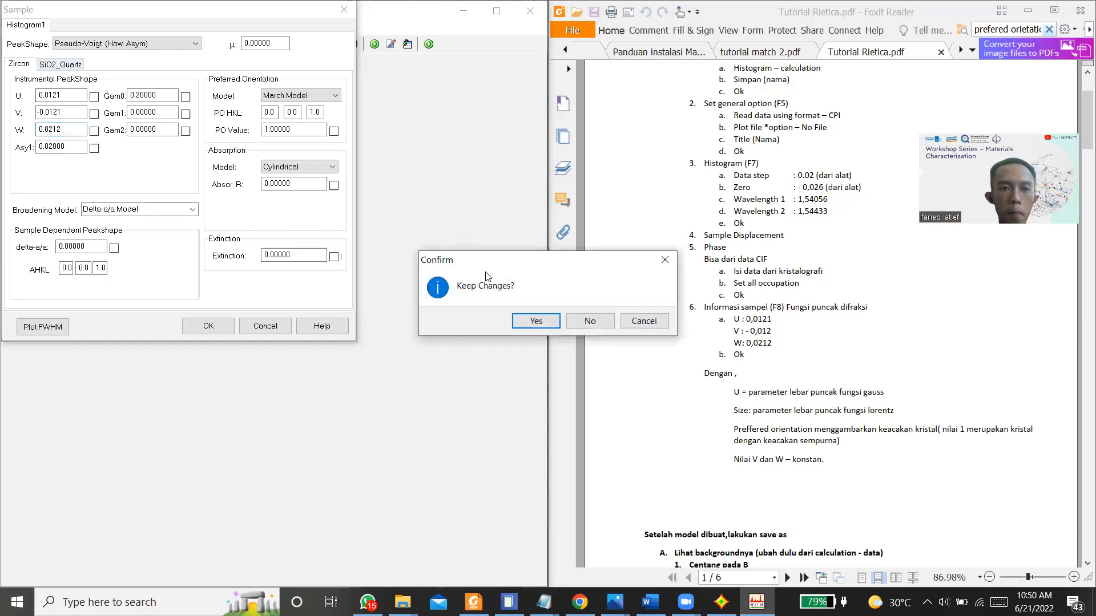
click(535, 323)
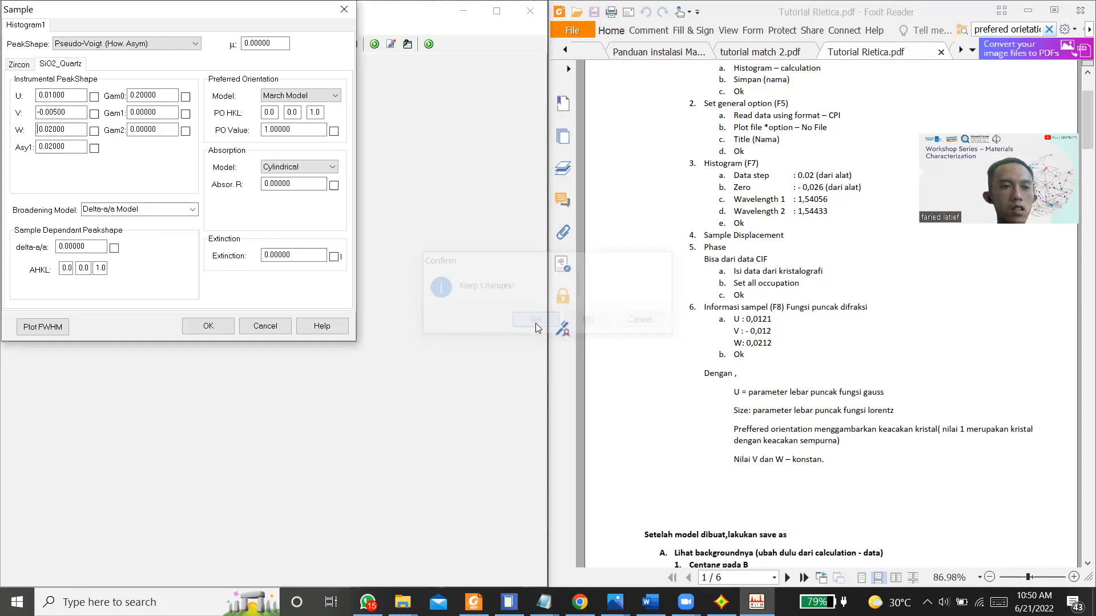
Step: Set the SiO2_Quartz phase's U peak-shape parameter to 0.0121
right_click(24, 91)
mouse_move(129, 109)
click(169, 109)
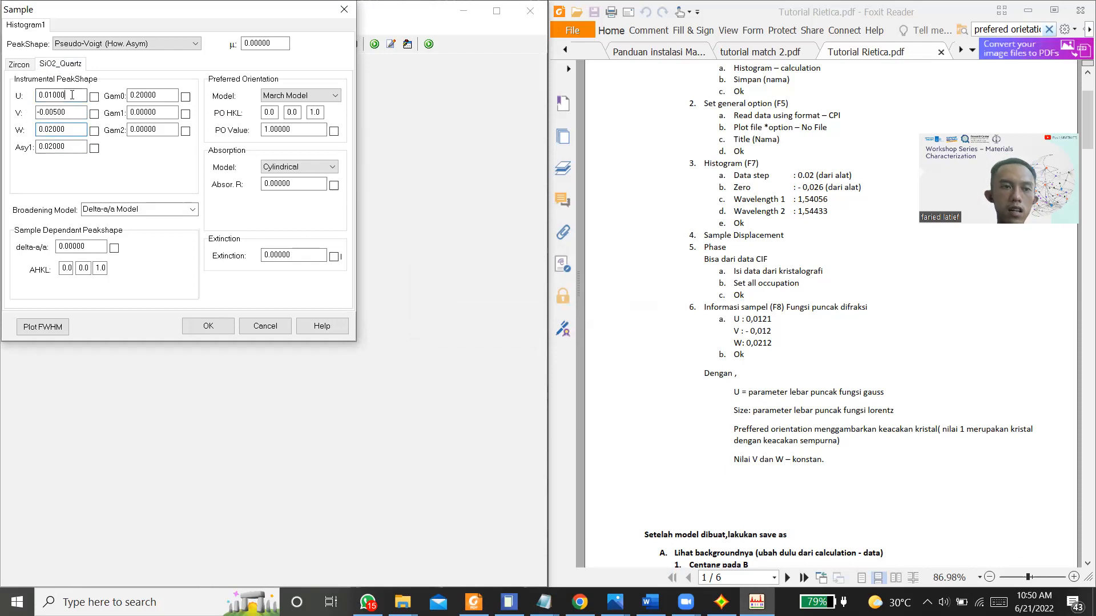
key(BackSpace)
key(BackSpace)
key(BackSpace)
key(BackSpace)
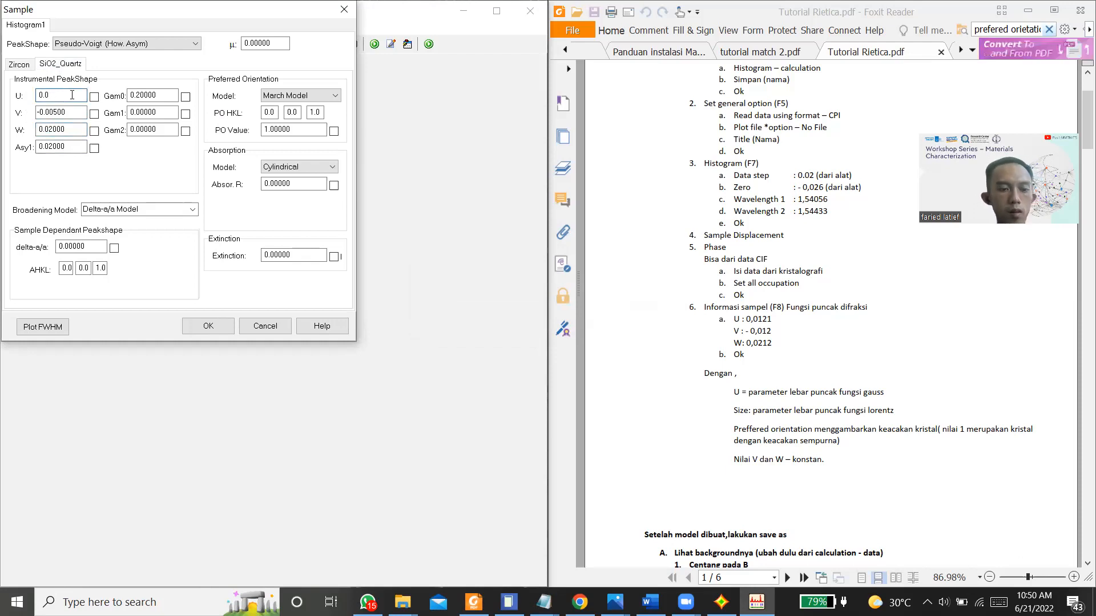
Step: Set the SiO2_Quartz phase's V peak-shape parameter to -0.0121
click(69, 113)
text(\\\)
key(BackSpace)
key(BackSpace)
key(BackSpace)
key(BackSpace)
key(BackSpace)
key(BackSpace)
key(BackSpace)
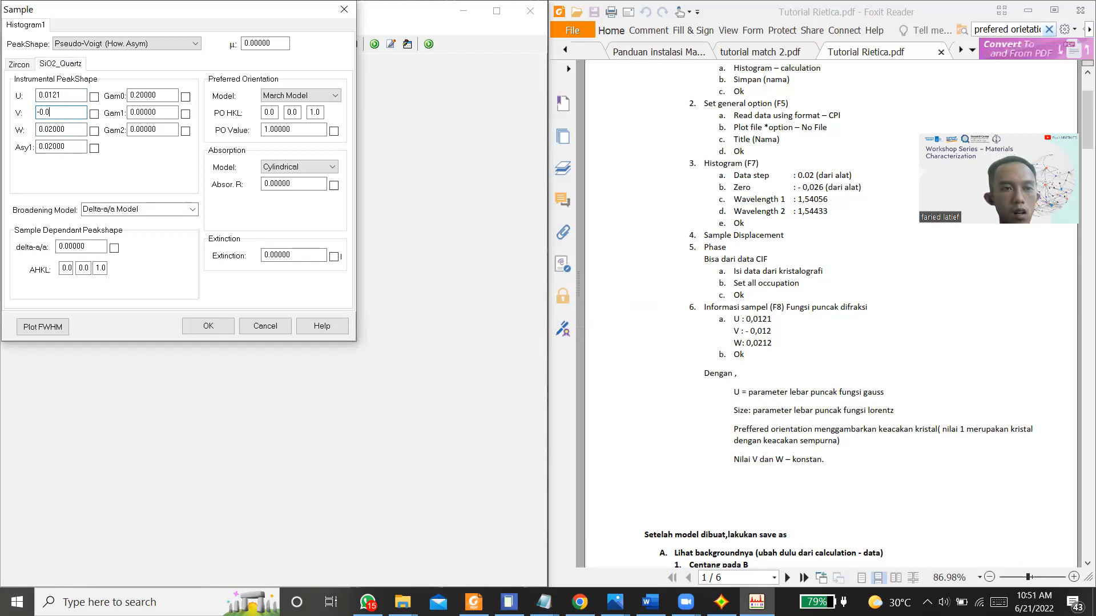
Step: Set the SiO2_Quartz phase's W parameter to 0.0212 and accept the Sample settings
click(68, 130)
key(BackSpace)
key(BackSpace)
key(BackSpace)
key(BackSpace)
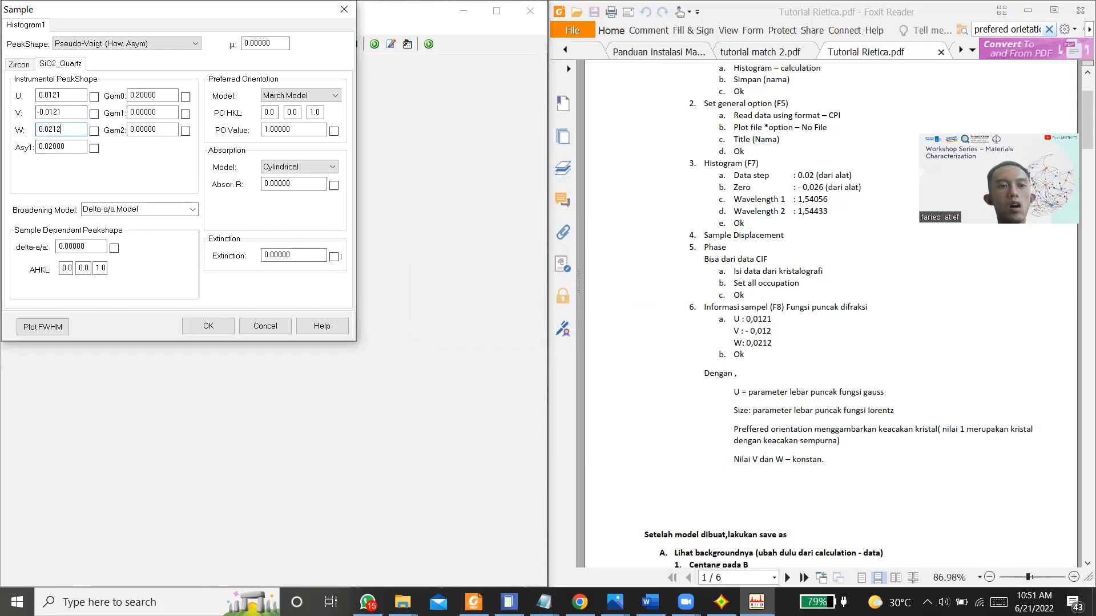
click(197, 327)
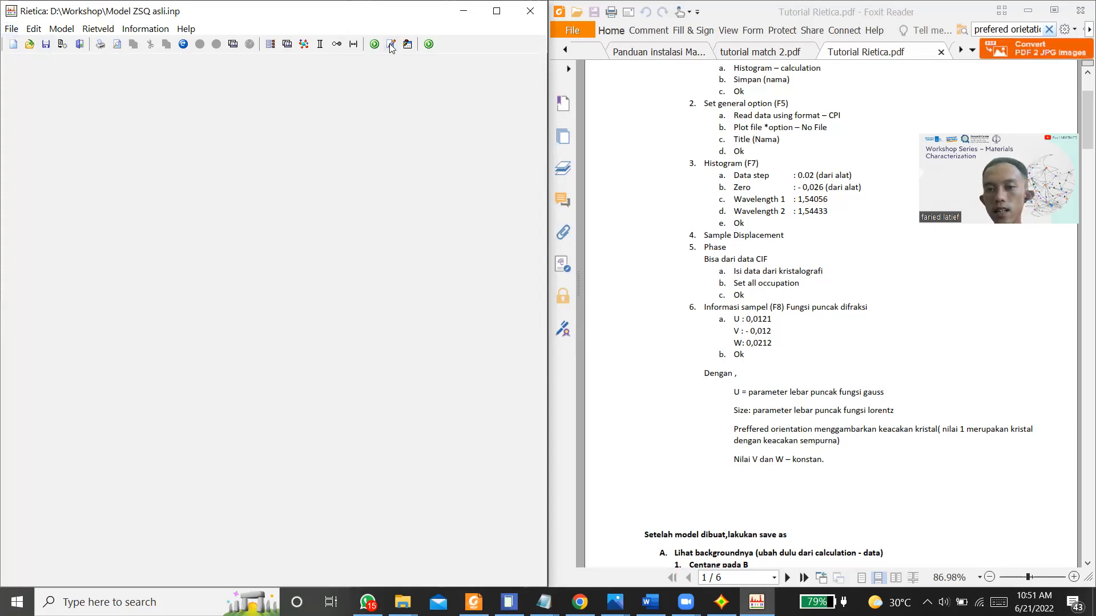
Step: Save the finished model under the new name Model ZSQ awal in the Workshop folder
scroll(816, 194, up, 2)
scroll(816, 194, down, 3)
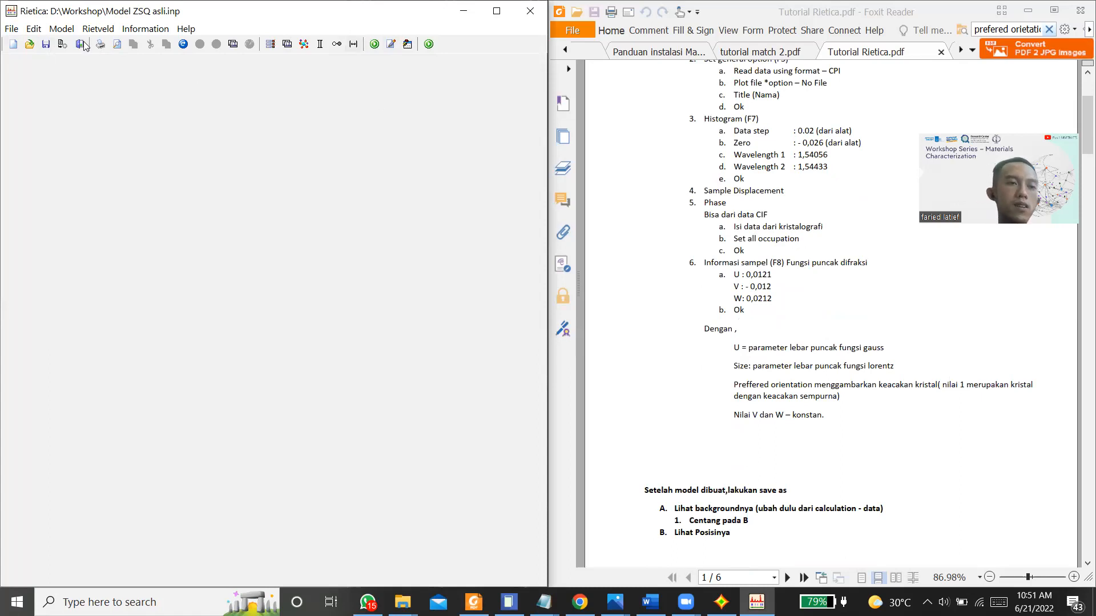
click(22, 31)
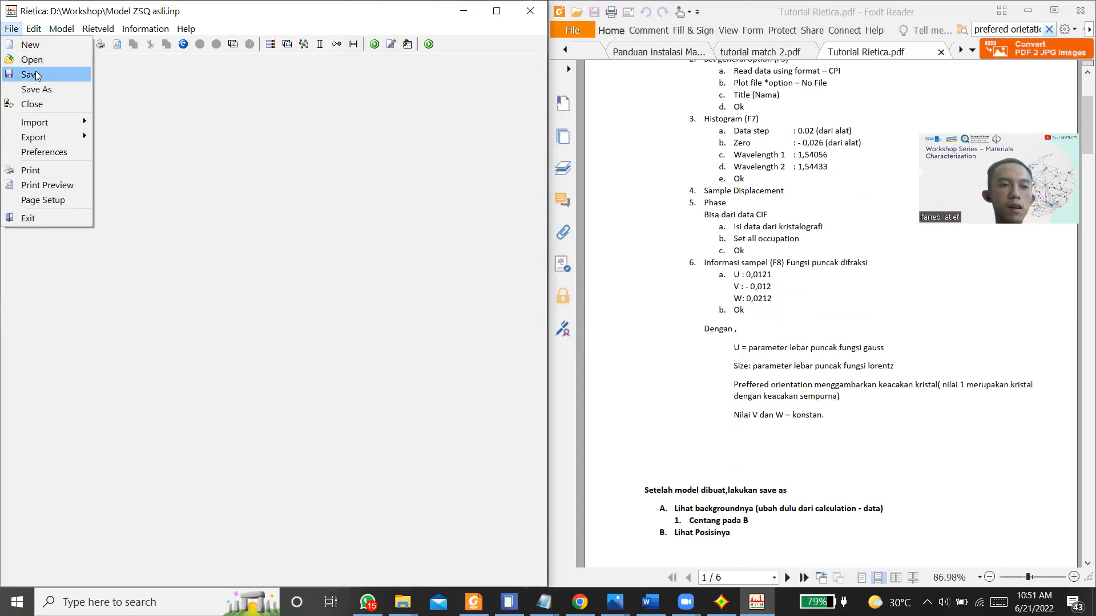
click(49, 89)
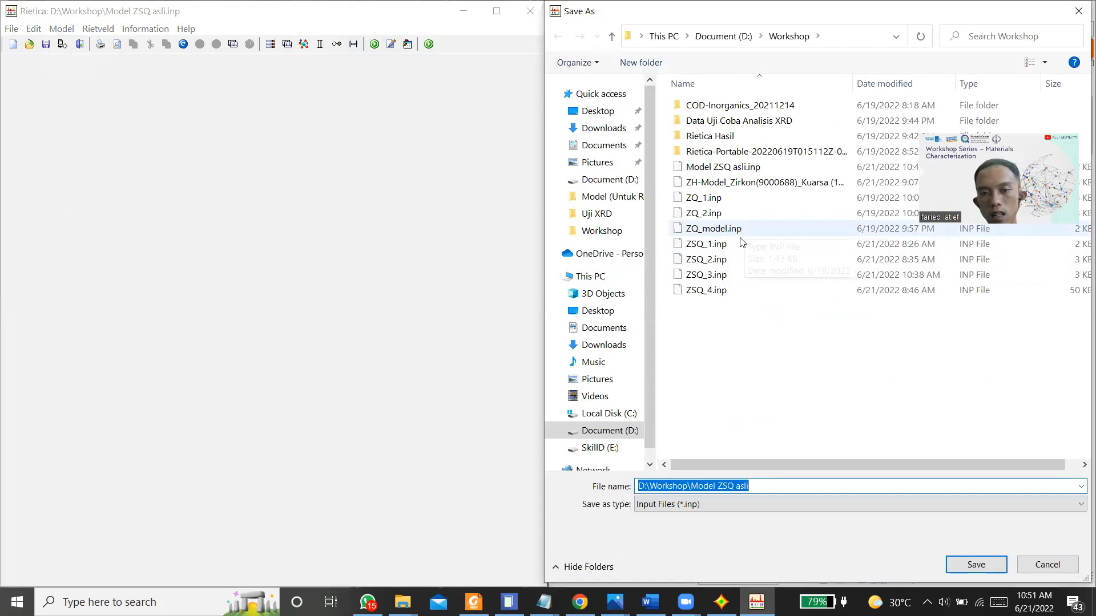
click(759, 167)
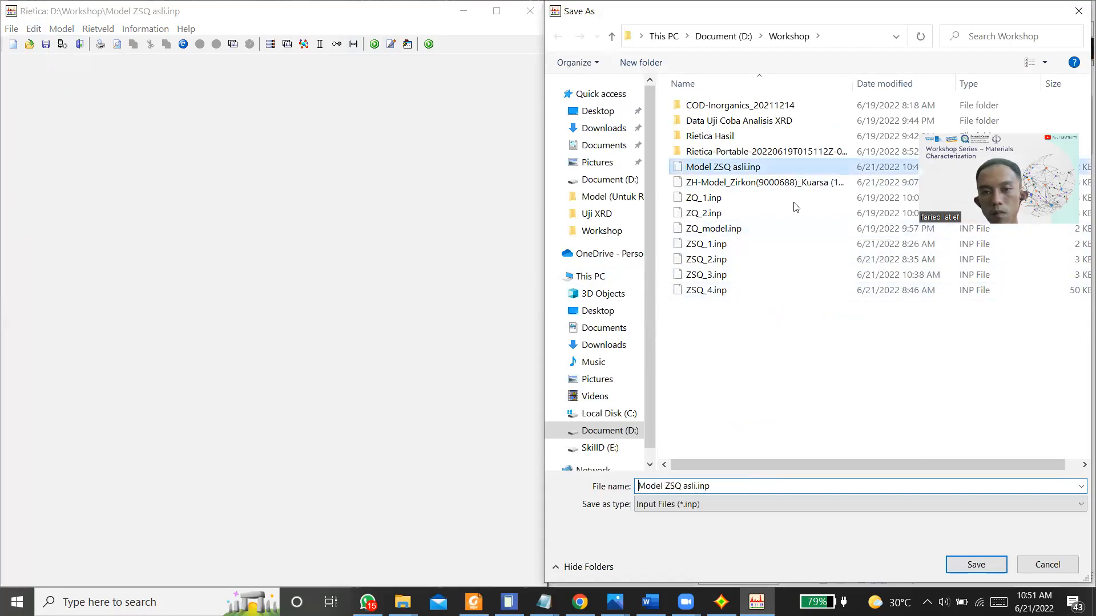
double_click(729, 489)
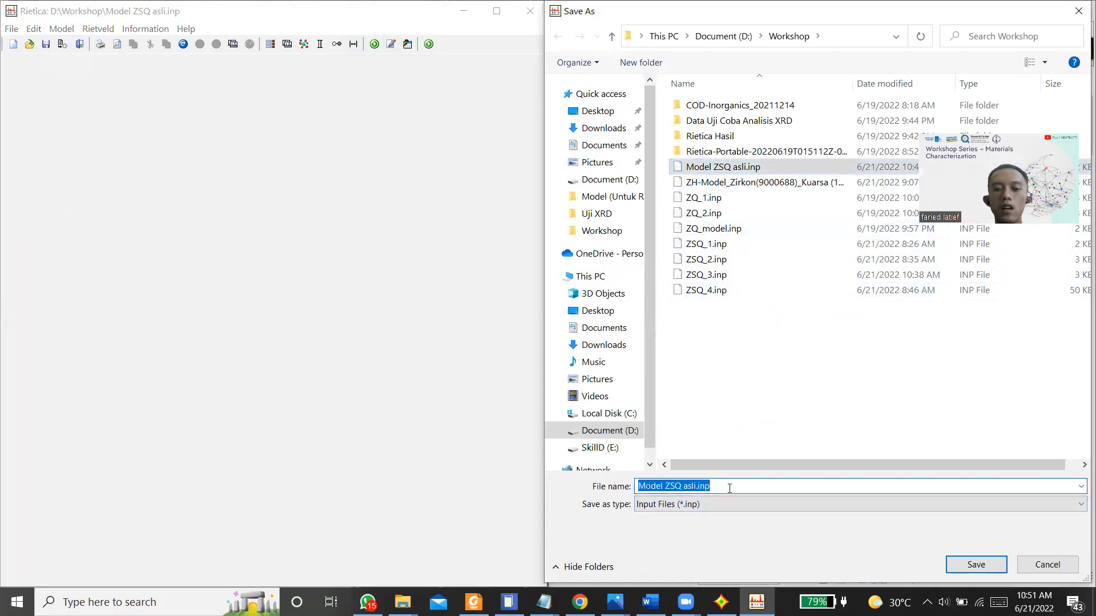
key(BackSpace)
text(awal)
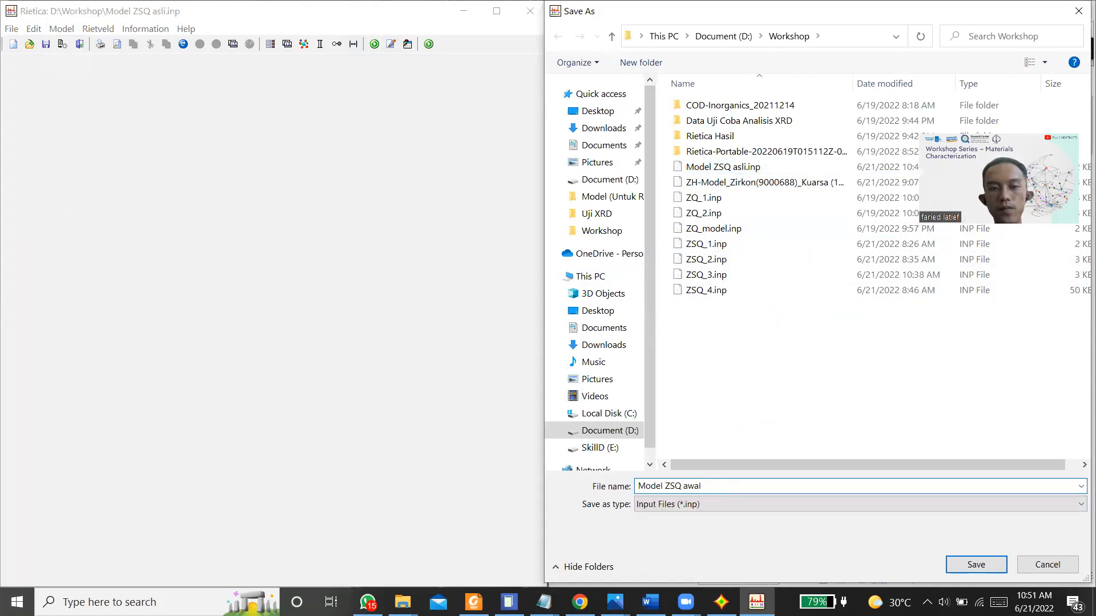
key(Return)
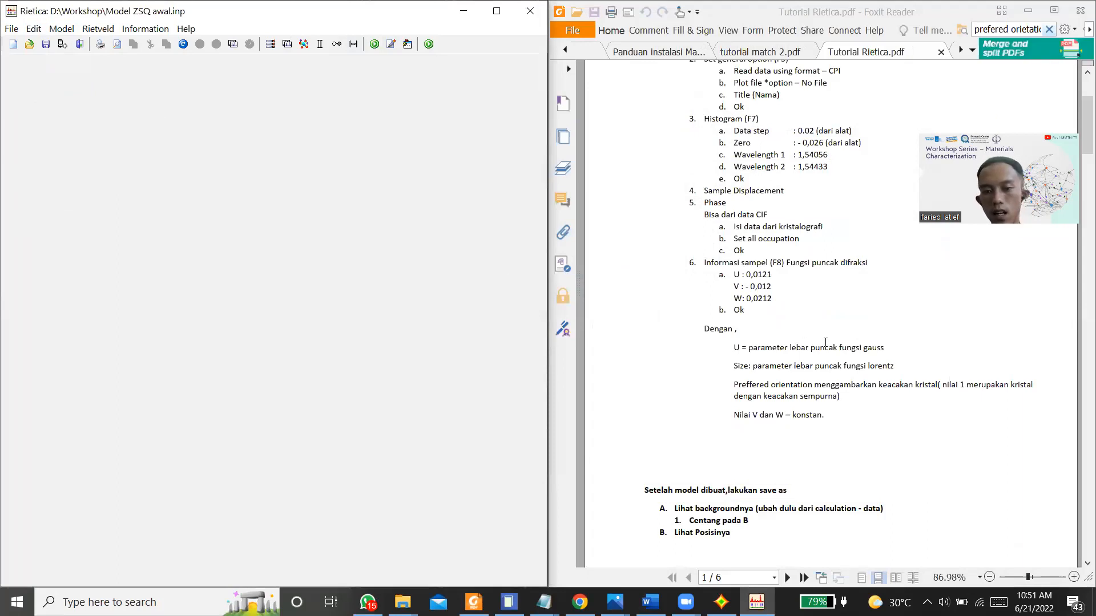
Step: Save a working copy of the model as ZSQ praktek 1 in the Workshop folder
scroll(825, 342, down, 6)
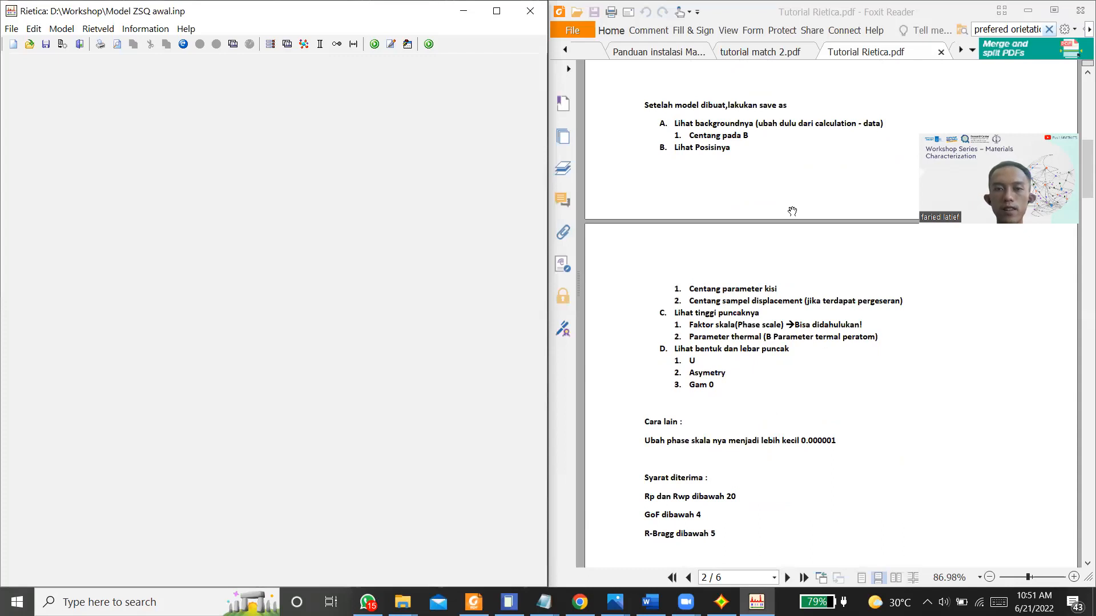
click(14, 32)
click(75, 91)
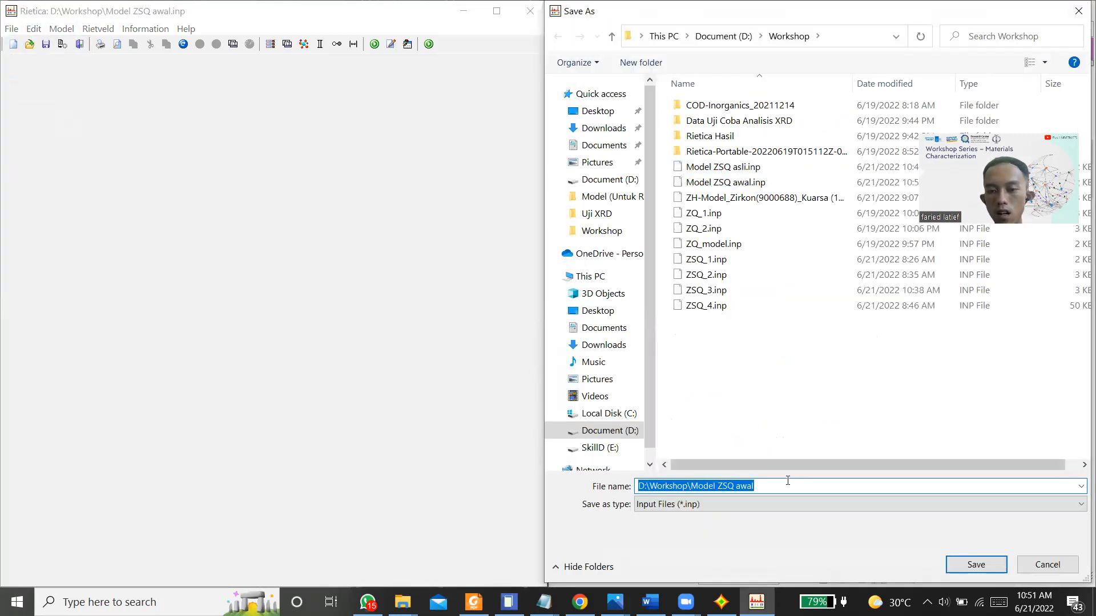
click(787, 486)
key(shift+Left)
key(shift+Left)
key(shift+Left)
key(shift+Left)
key(shift+Left)
key(BackSpace)
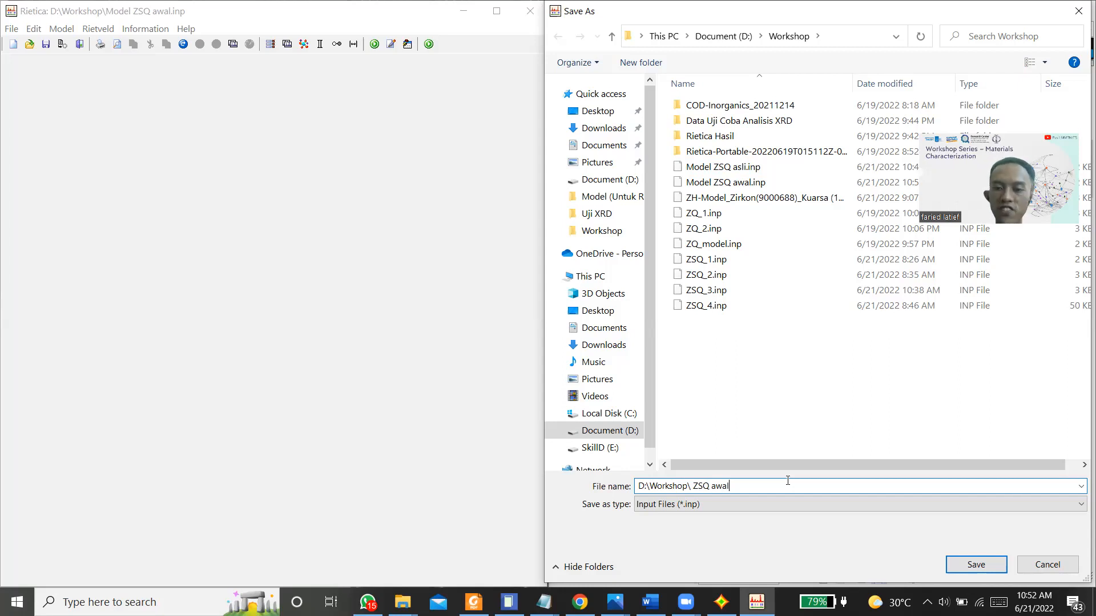
key(BackSpace)
key(BackSpace)
key(BackSpace)
key(BackSpace)
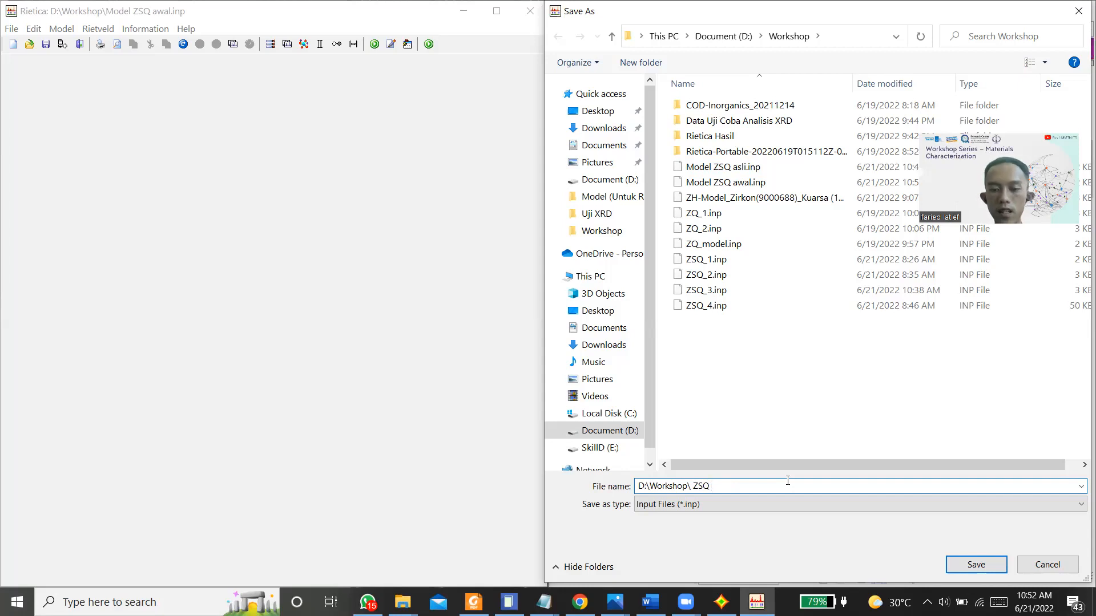
text(p)
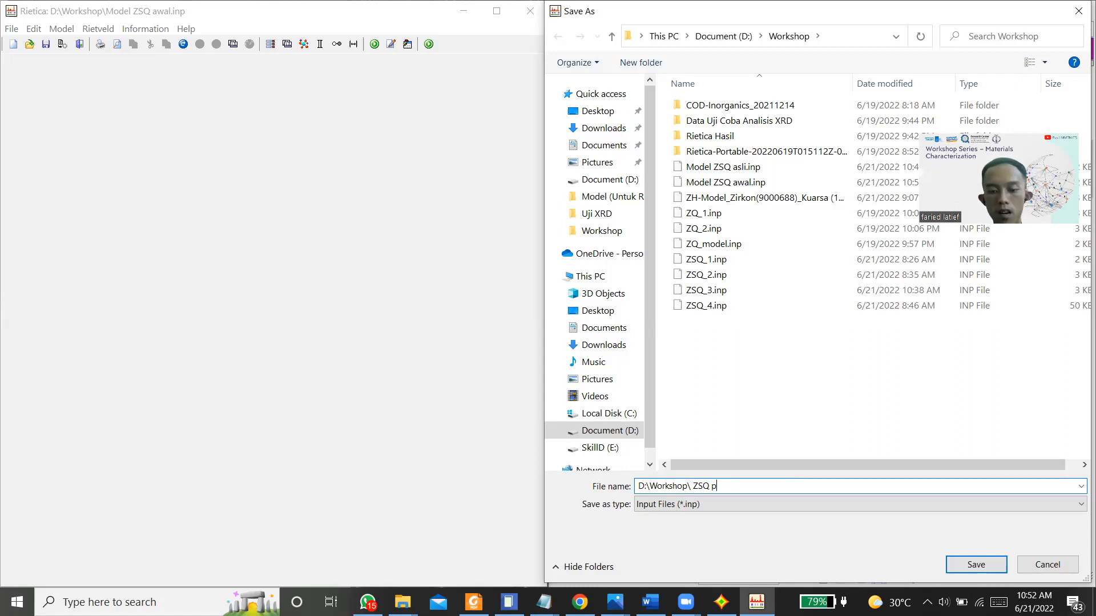
text(rakt)
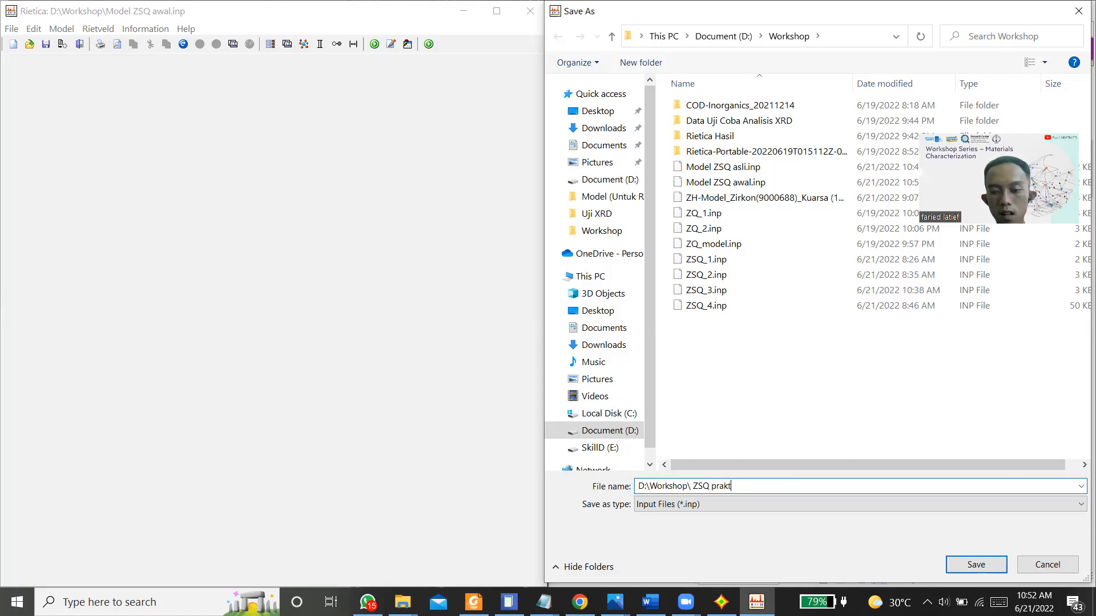
text(ek 1)
key(Return)
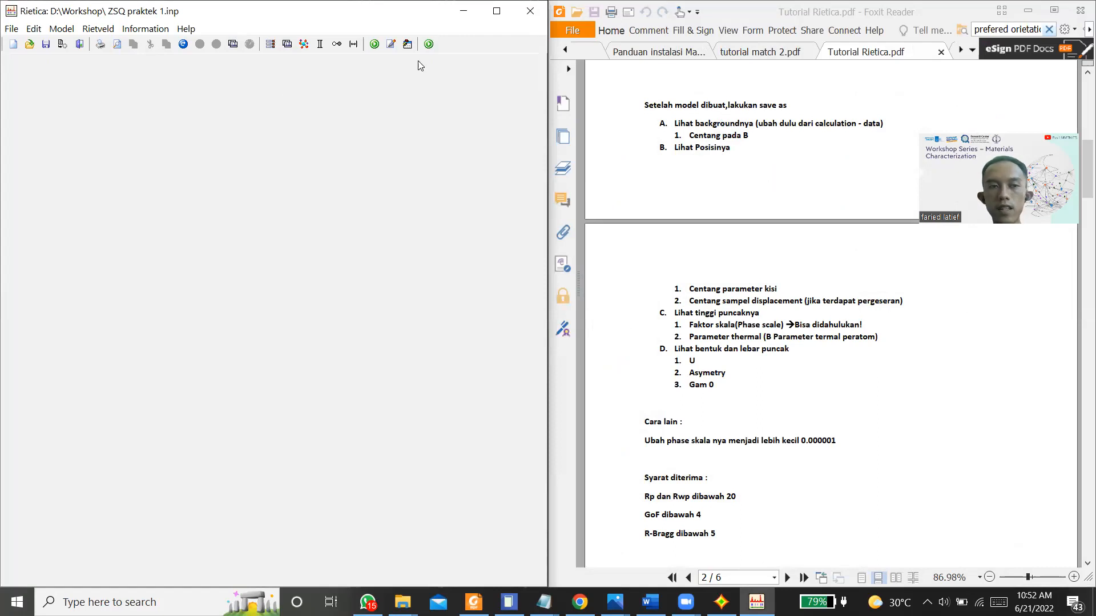
Step: Open the model settings of the ZSQ praktek 1 input file
click(69, 34)
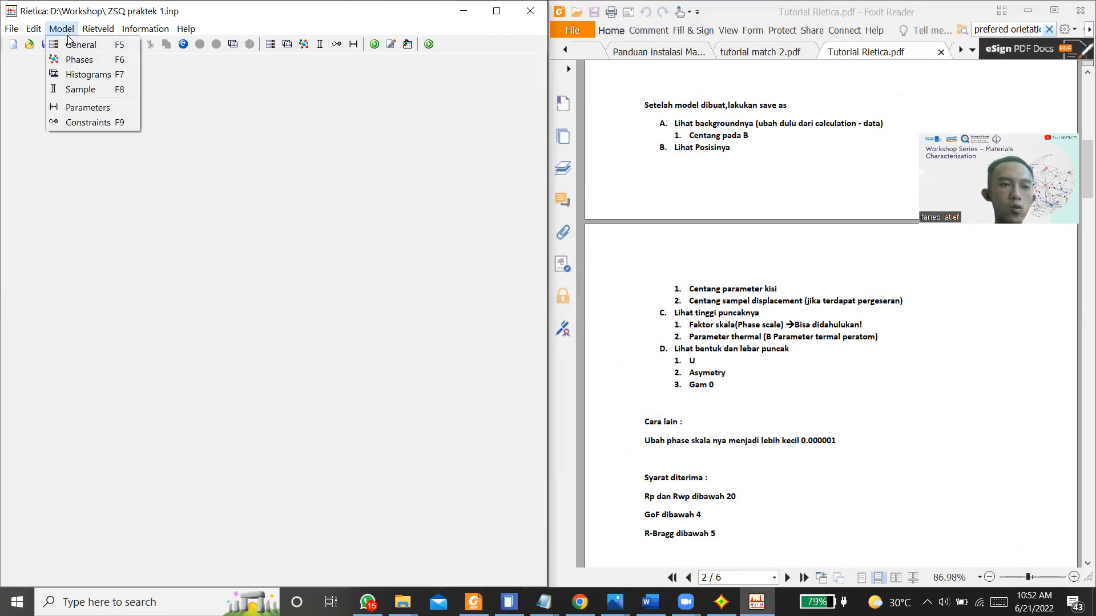
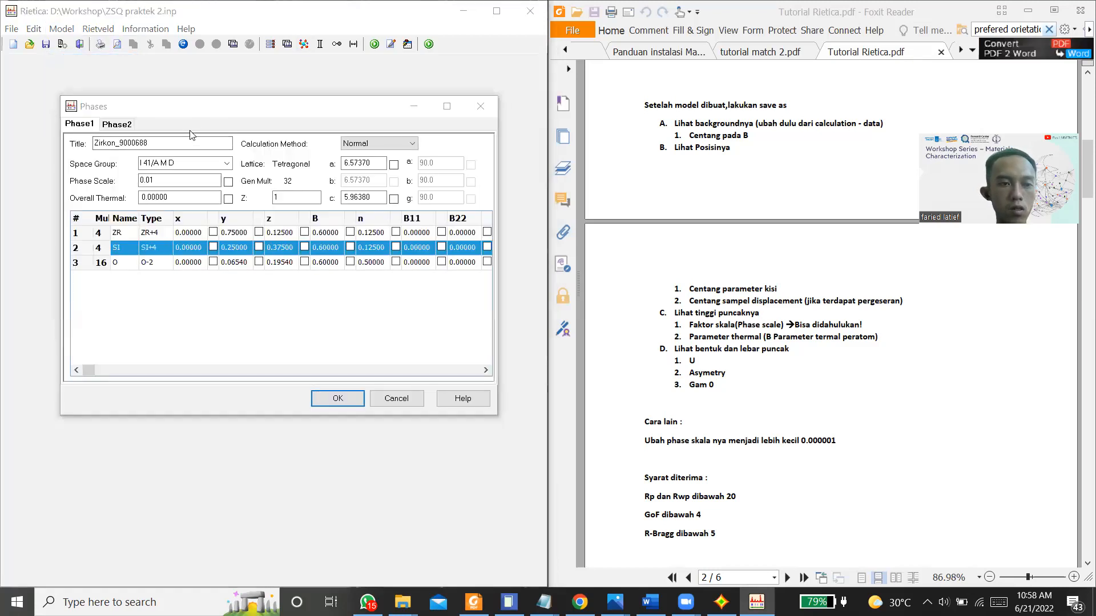
Step: Set the Zirkon_9000688 phase scale to 0.000001, mark it for refinement and accept the phase settings
click(157, 182)
key(BackSpace)
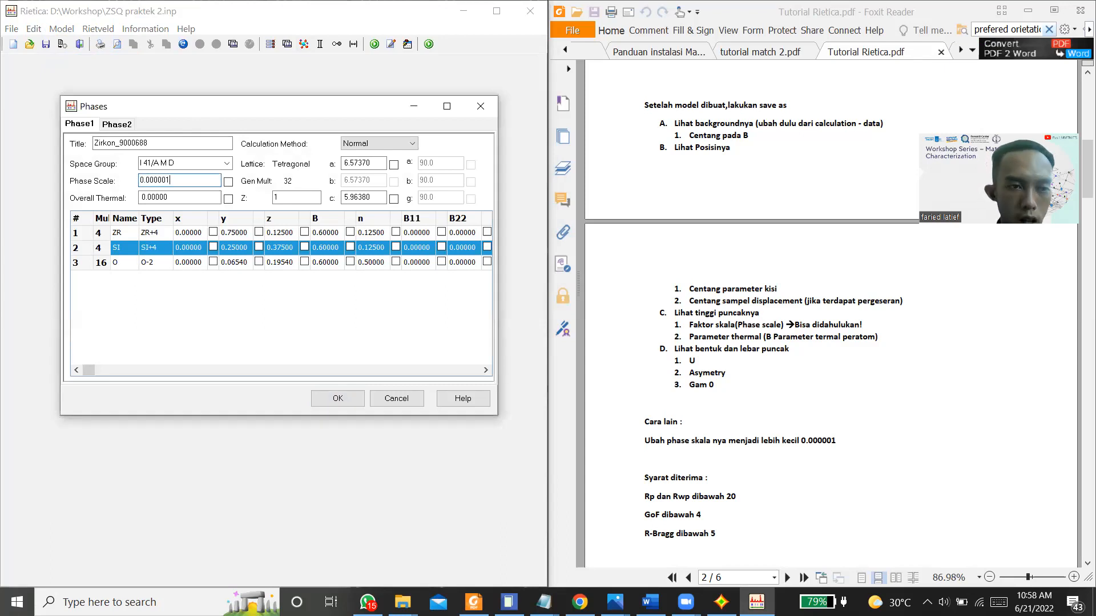
click(227, 181)
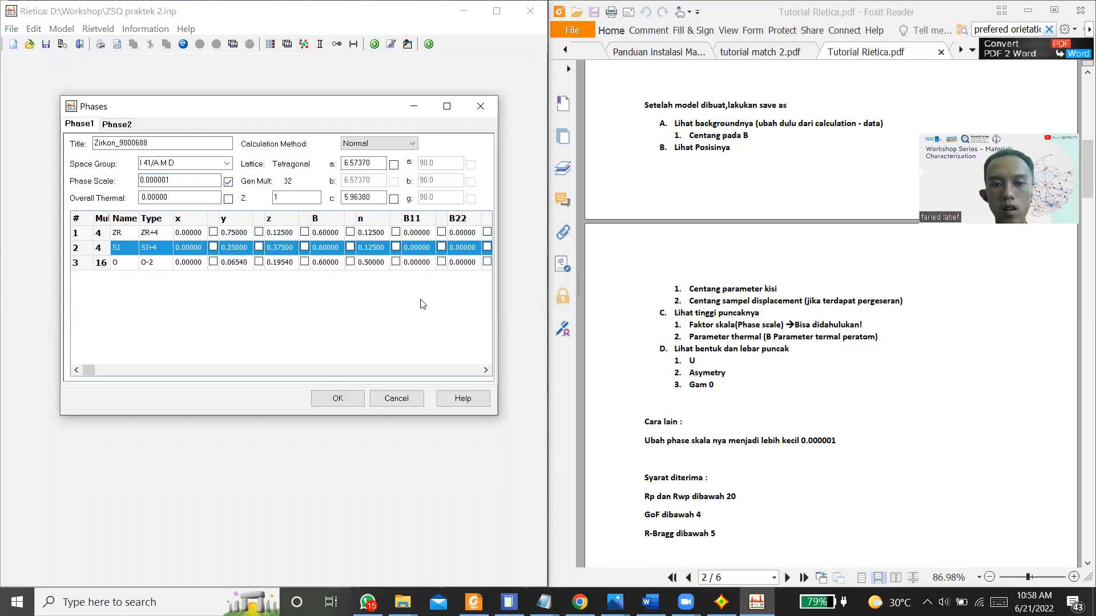
click(335, 399)
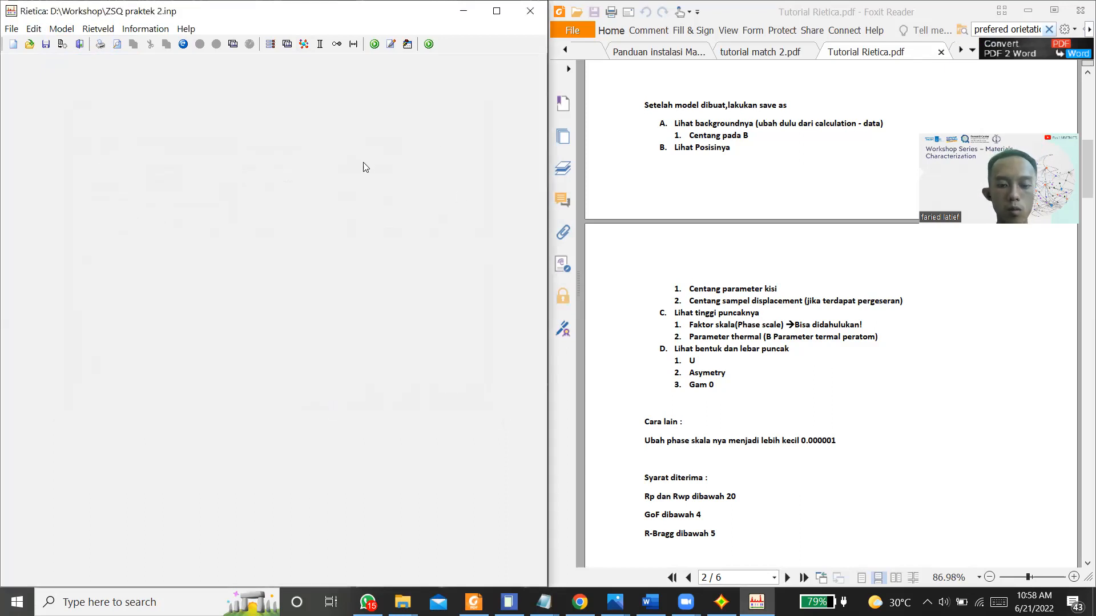
Step: Run a trial refinement of ZSQ praktek 2 with dynamic plotting enabled and finish it
key(ctrl+r)
click(252, 351)
click(212, 386)
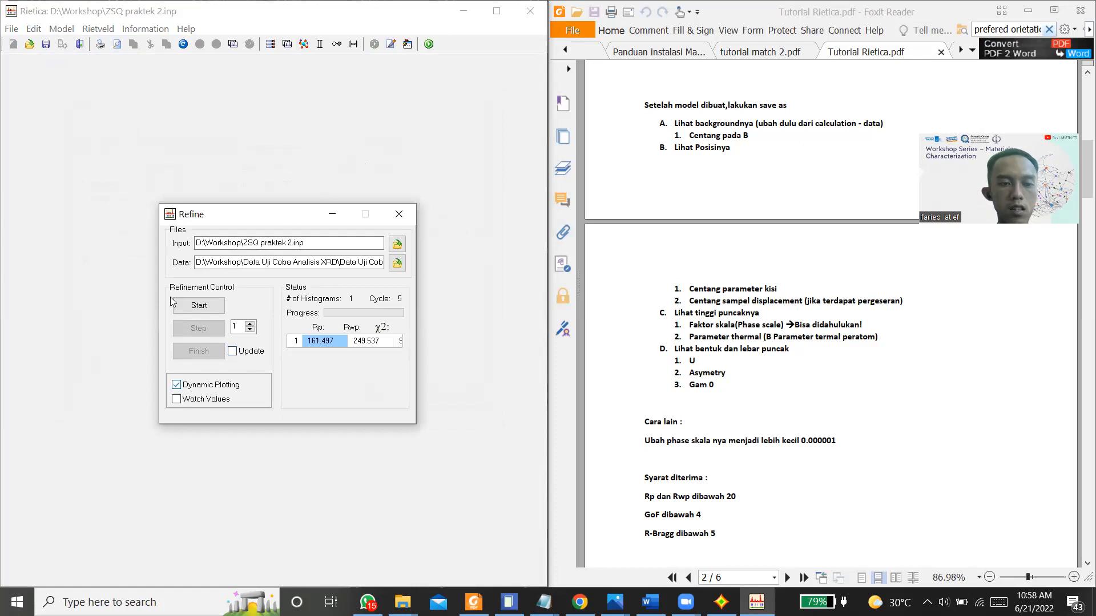
click(195, 307)
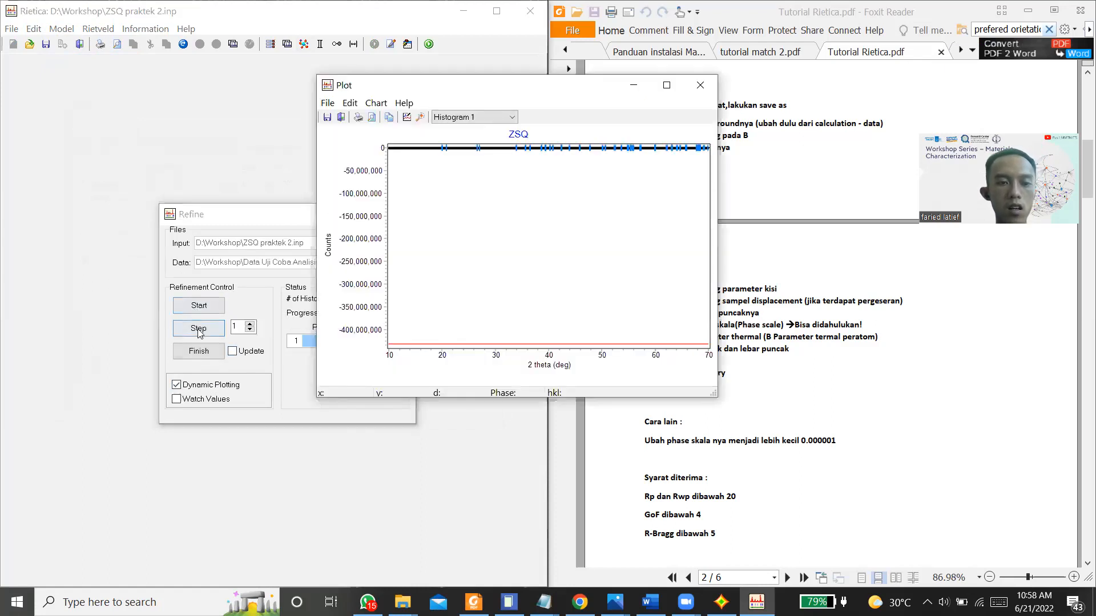
click(223, 350)
click(233, 352)
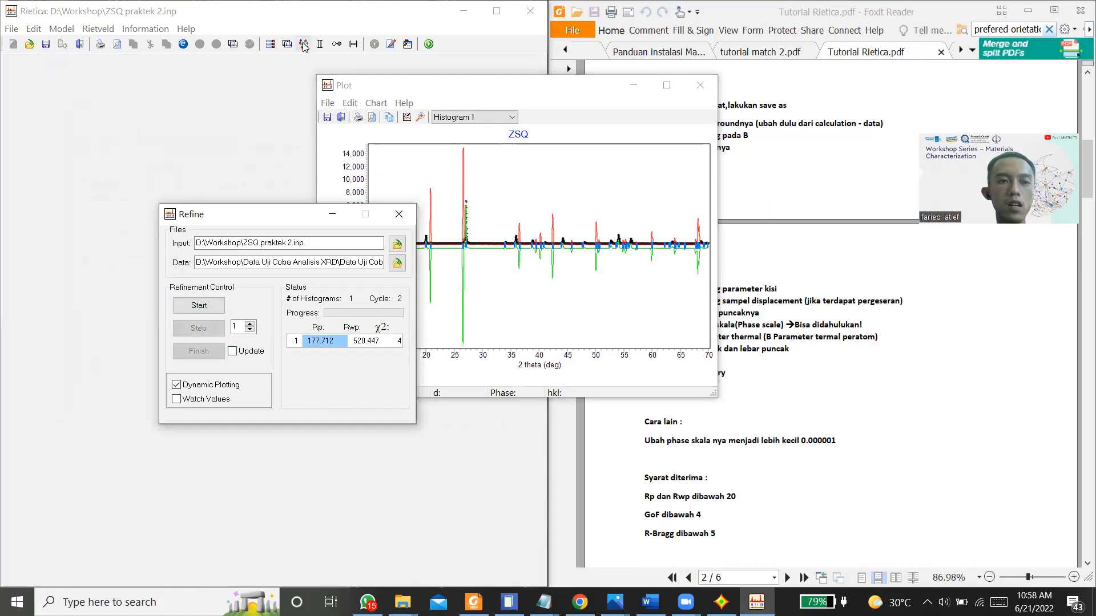
Step: Set the SiO2_kuarsa phase scale to 0.0000001, mark it for refinement and accept the phase settings
click(61, 29)
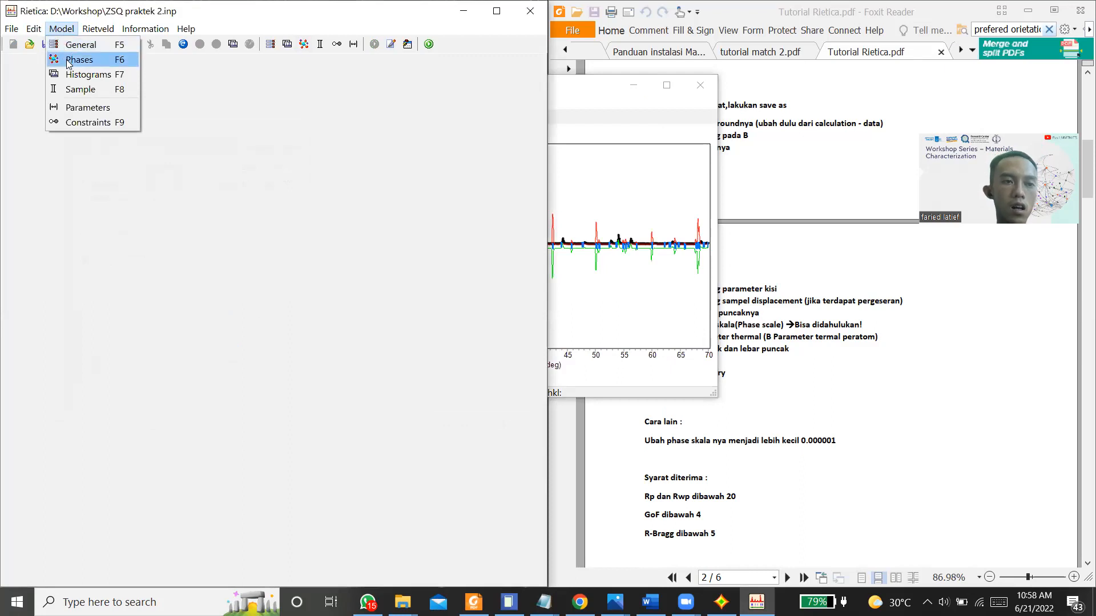
click(86, 63)
click(117, 124)
double_click(172, 181)
text(0.01)
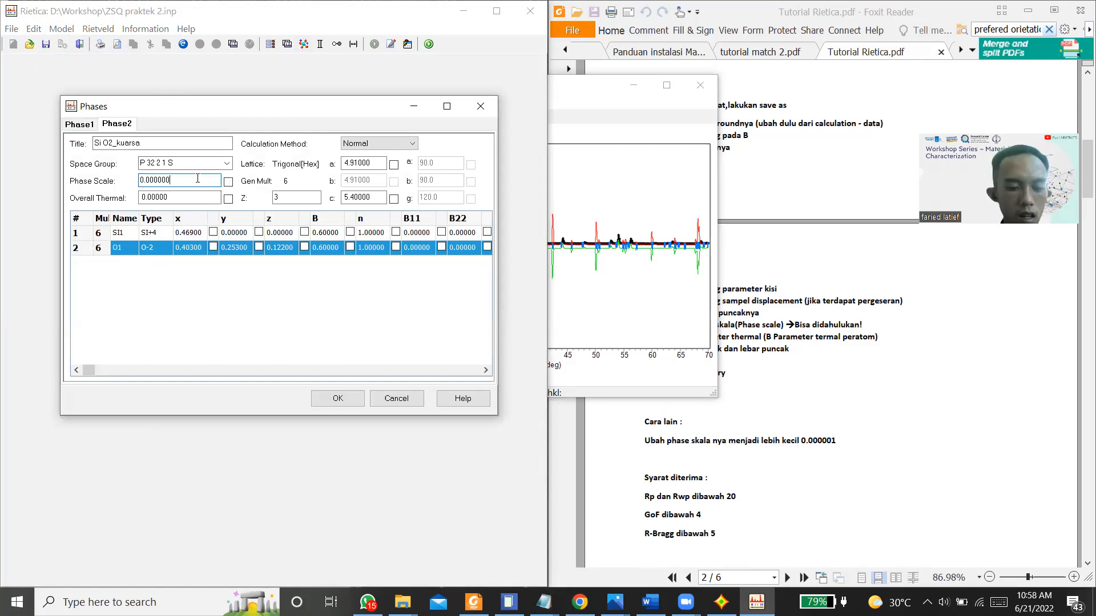
click(154, 181)
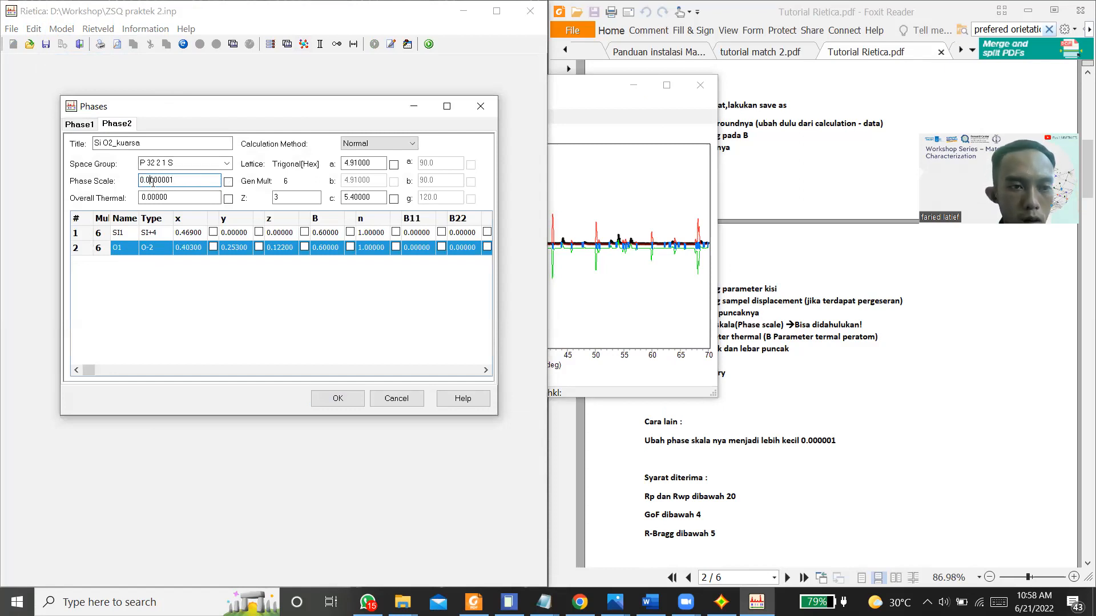
click(228, 181)
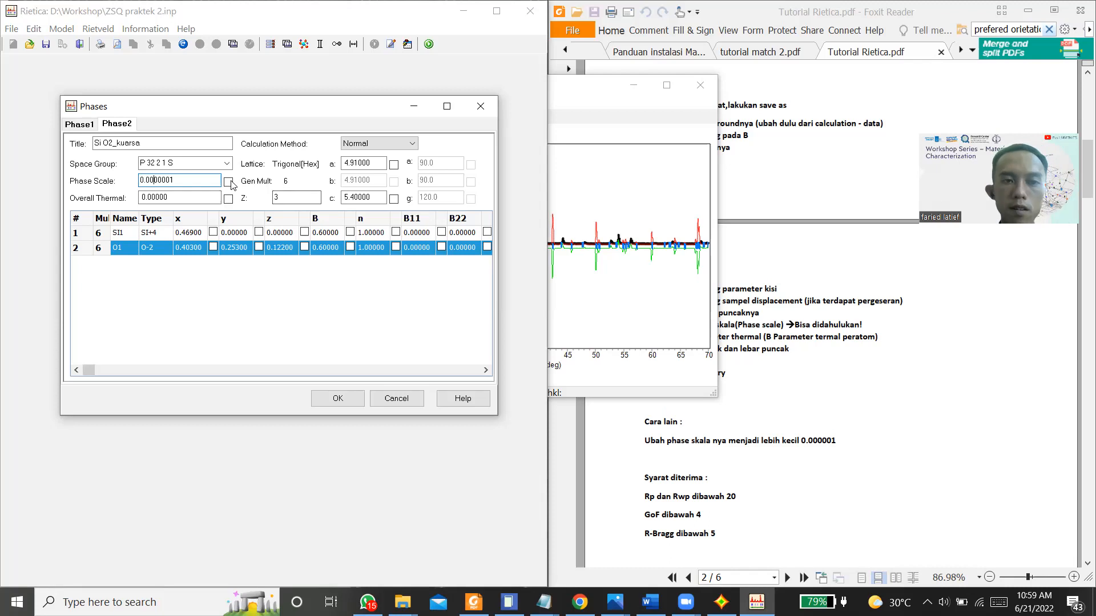
click(336, 398)
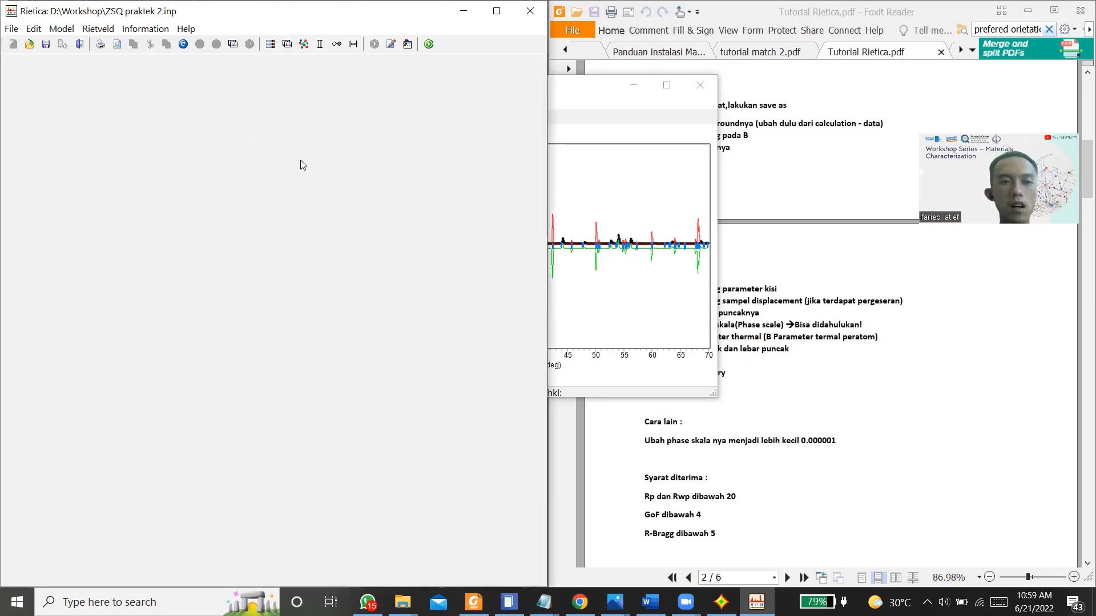
Step: Start a new refinement with both phase scales released and step through several cycles
key(ctrl+r)
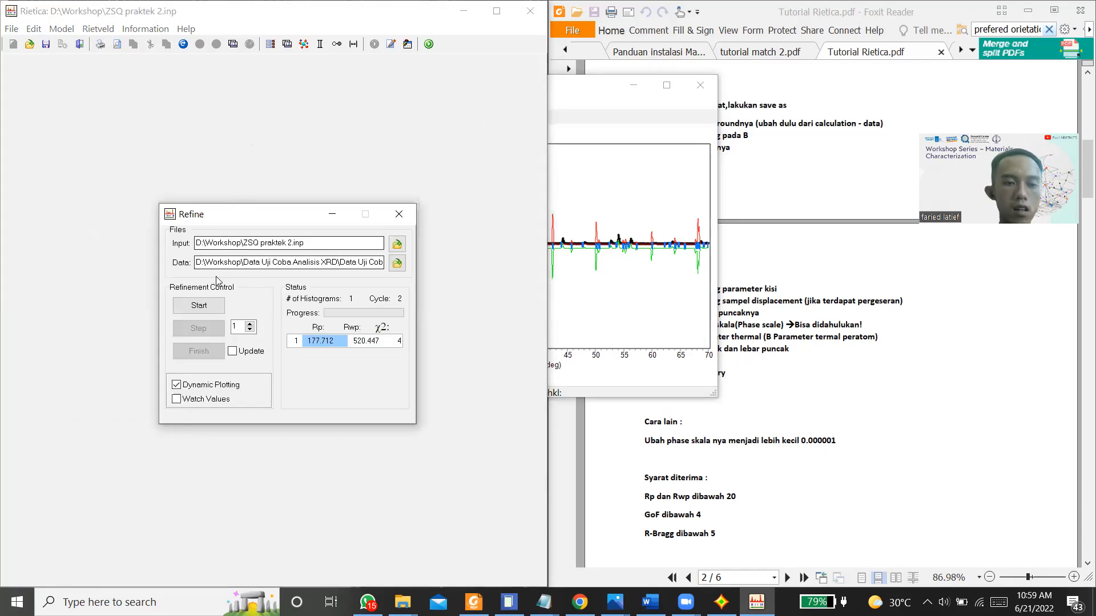
click(199, 307)
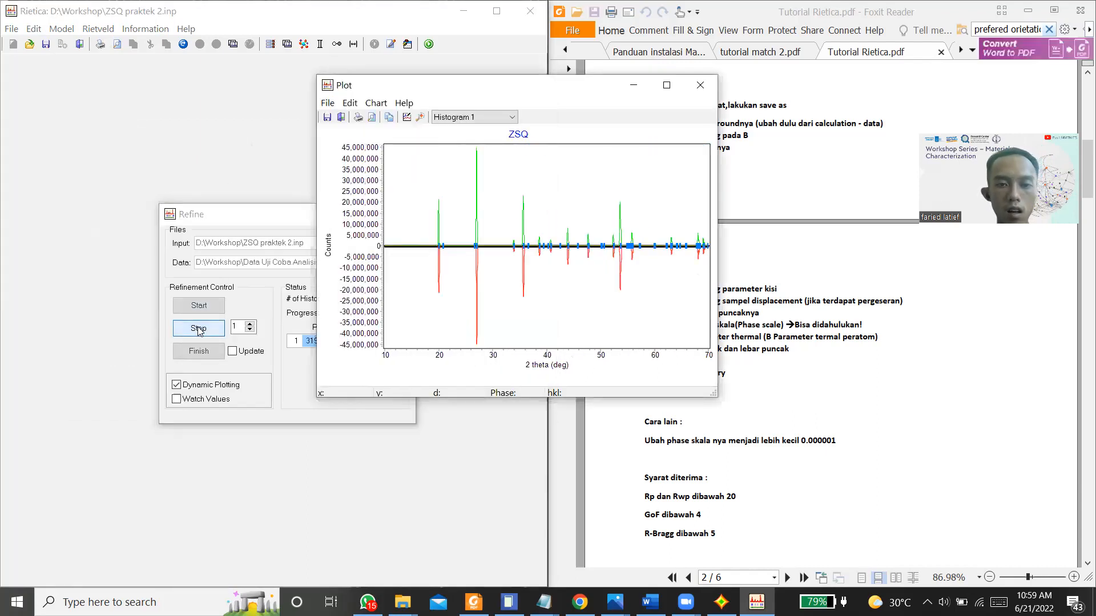
click(199, 331)
click(199, 331)
click(198, 331)
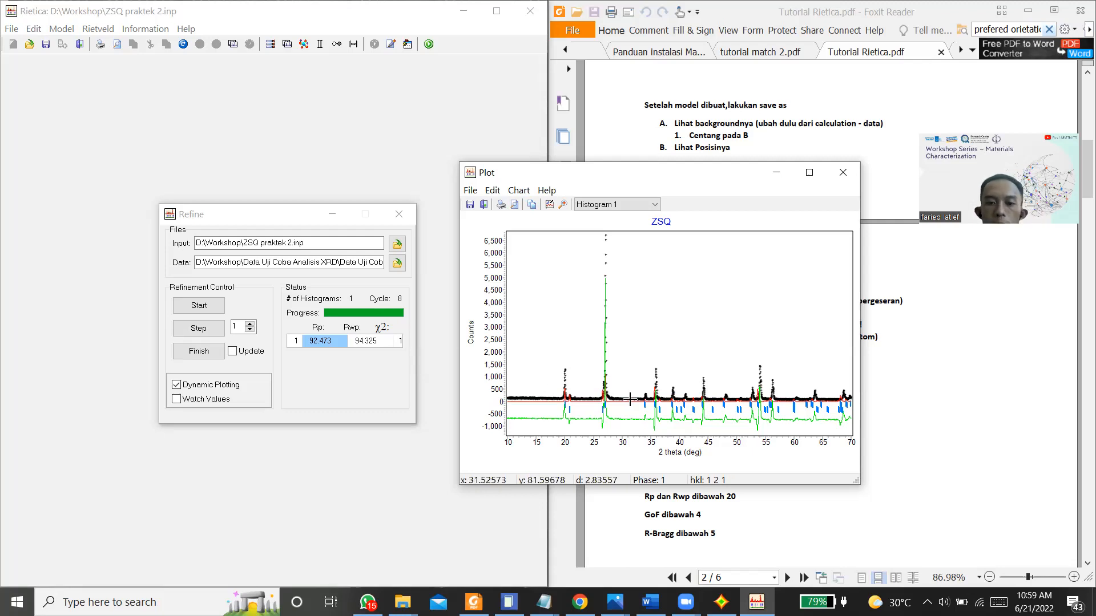
Step: Finish the phase-scale refinement with parameter updating enabled and close the Refine window
click(215, 325)
click(234, 353)
click(215, 350)
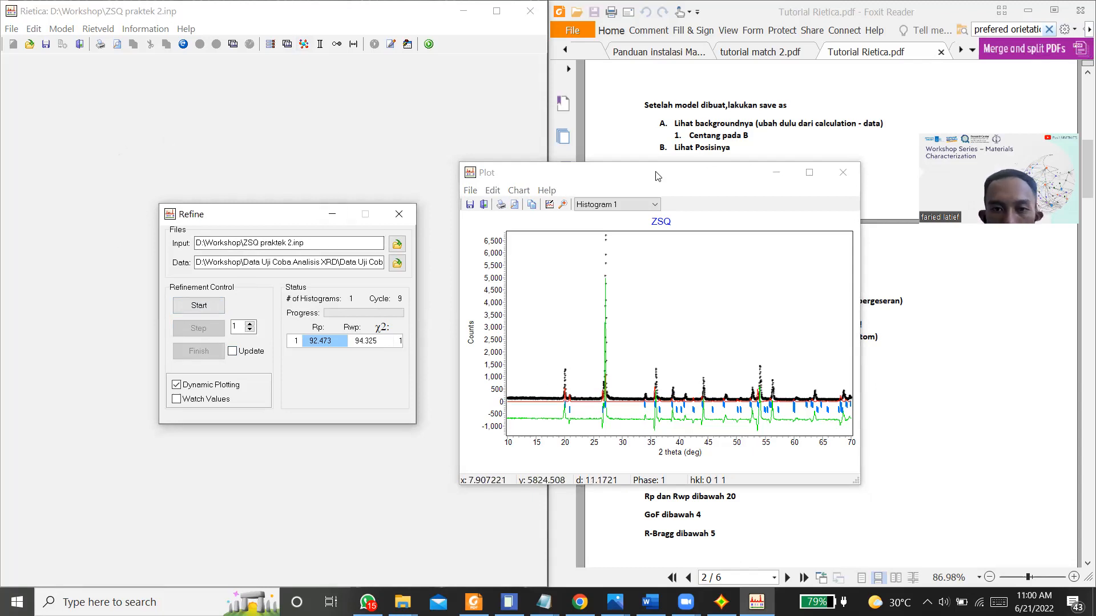
click(399, 213)
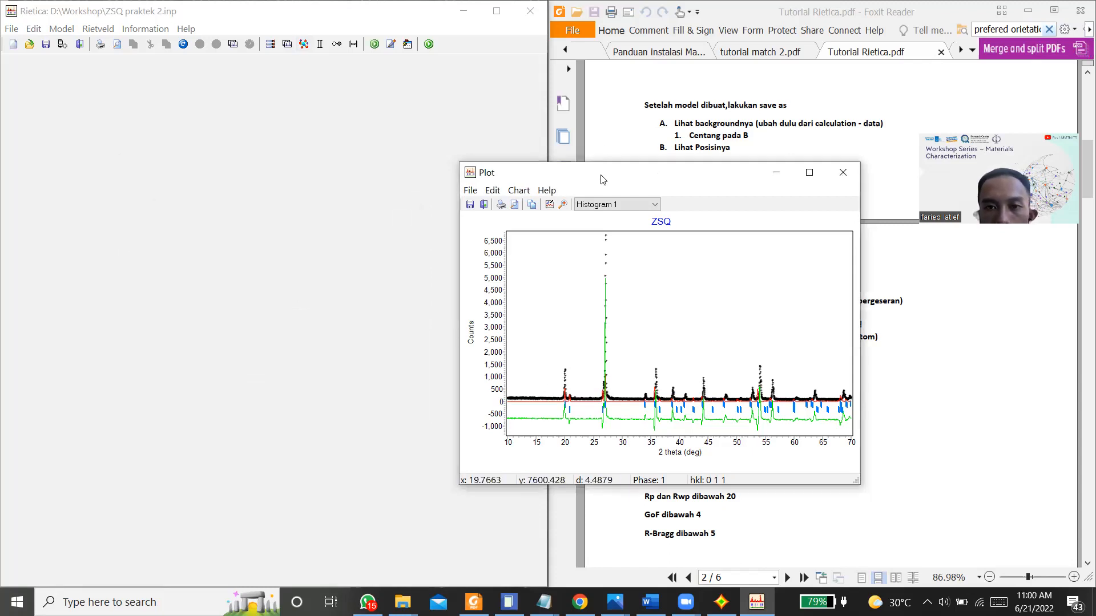
Step: Mark the background coefficients B0, B1, B2 and B3 of Histogram1 for refinement and accept the histogram settings
drag(601, 178, 354, 167)
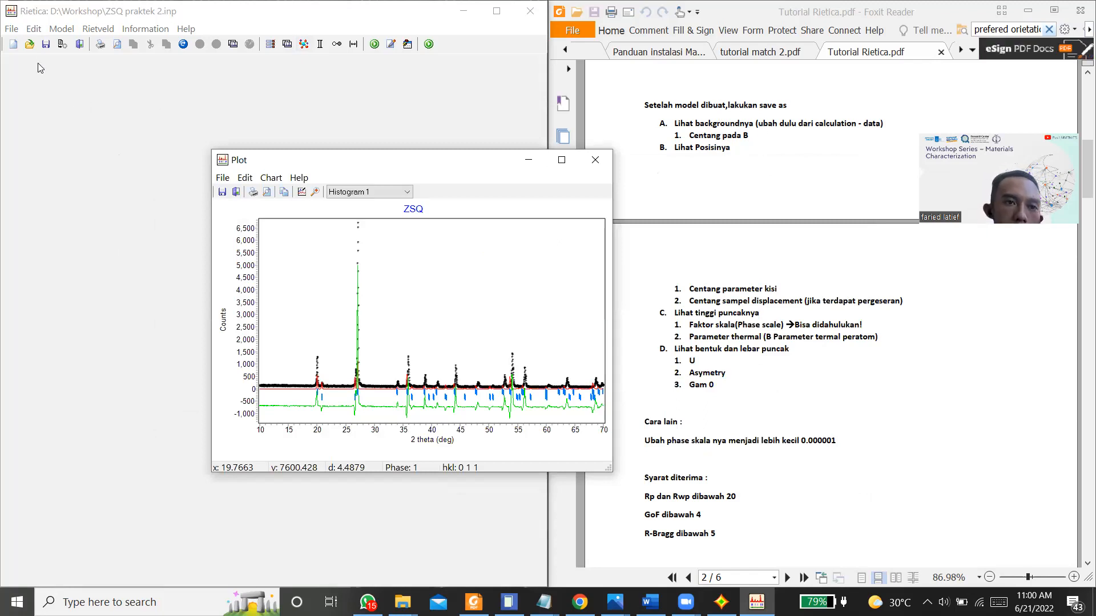
click(91, 62)
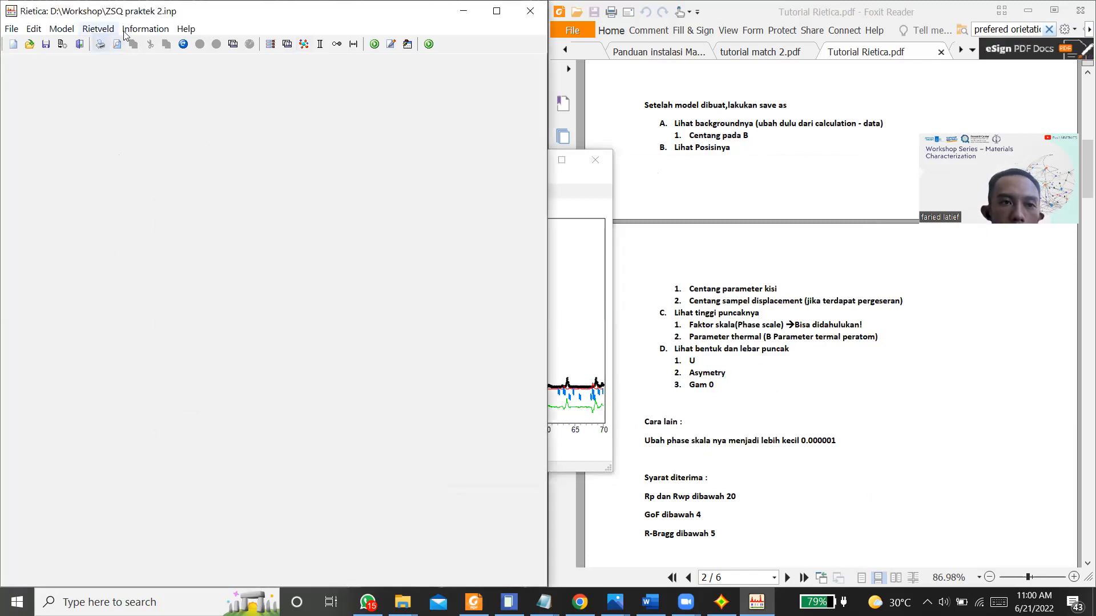
click(34, 28)
mouse_move(61, 29)
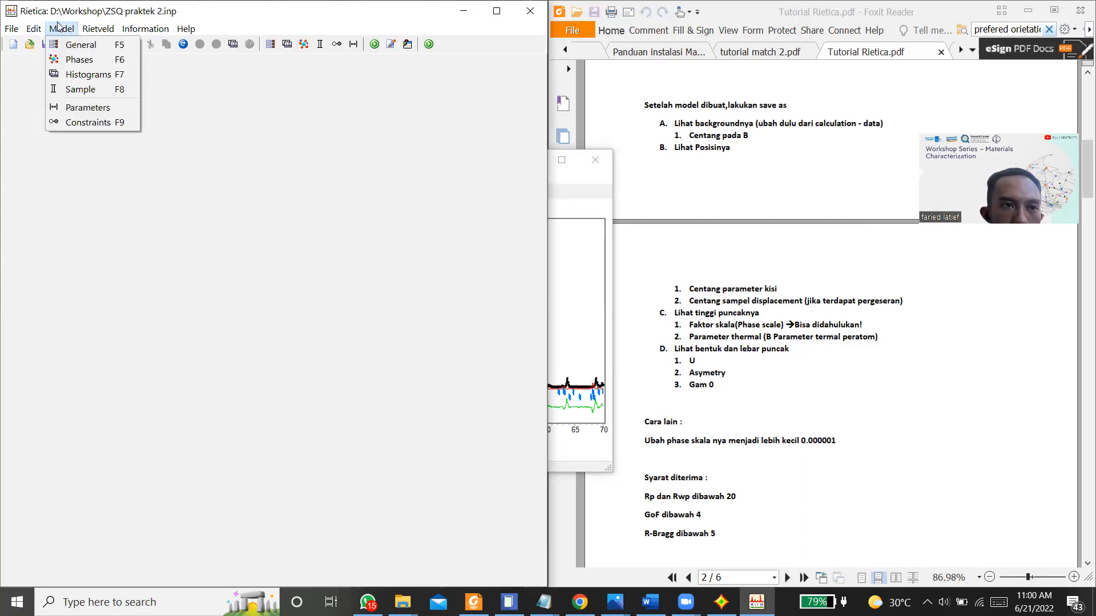
click(67, 76)
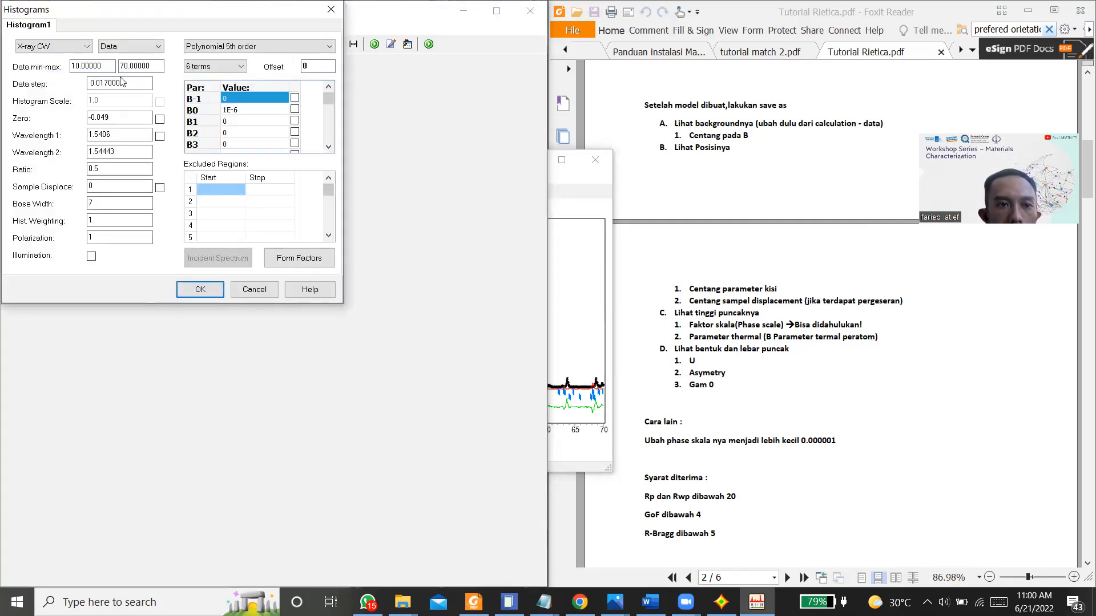
key(Down)
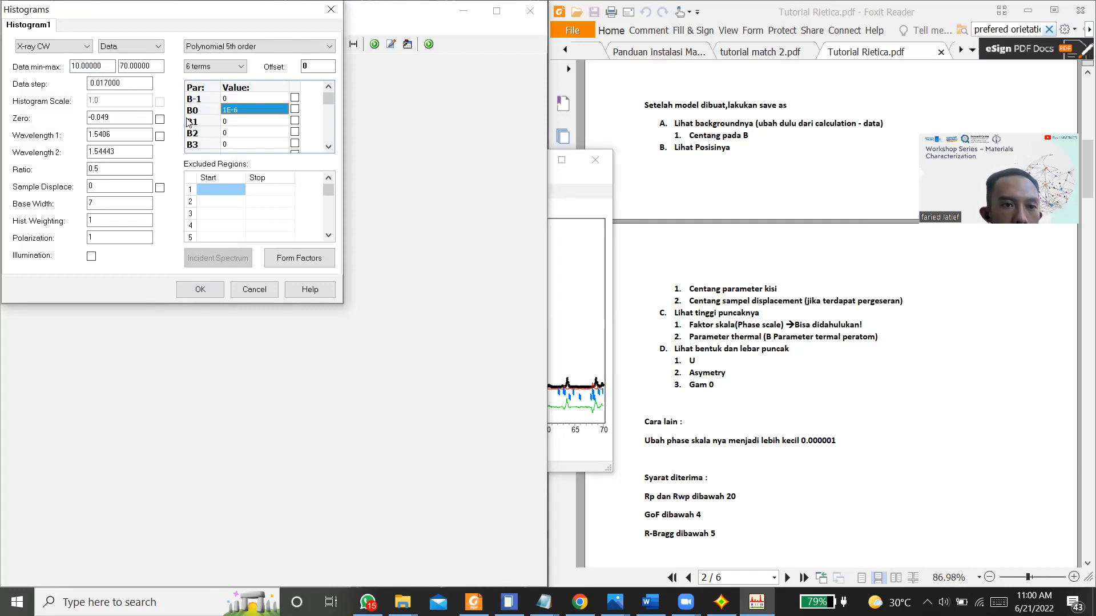
click(294, 109)
click(295, 121)
click(295, 133)
click(294, 144)
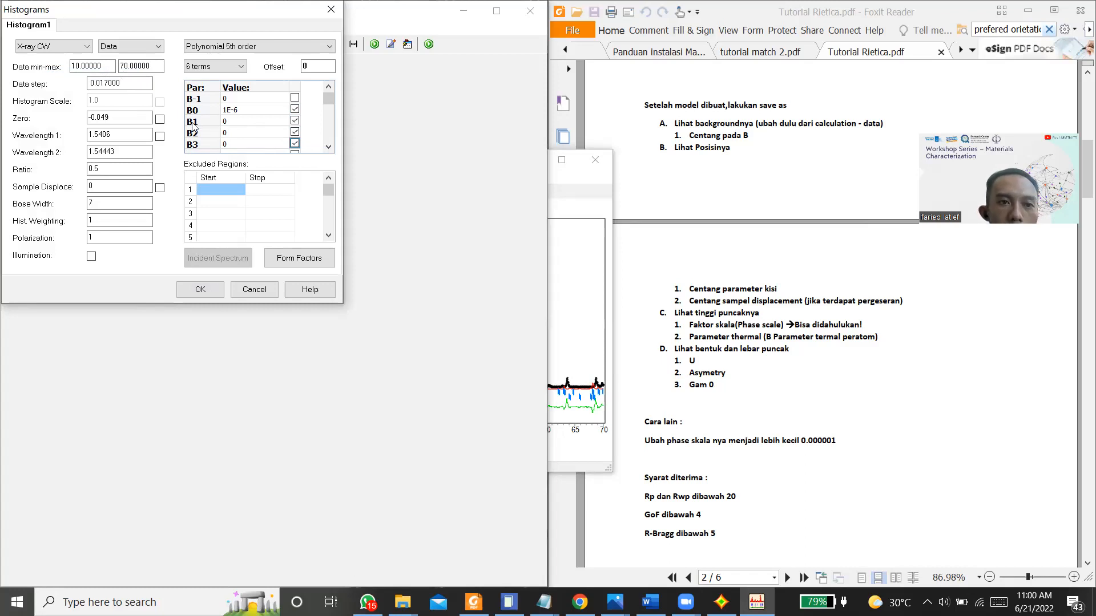
click(201, 289)
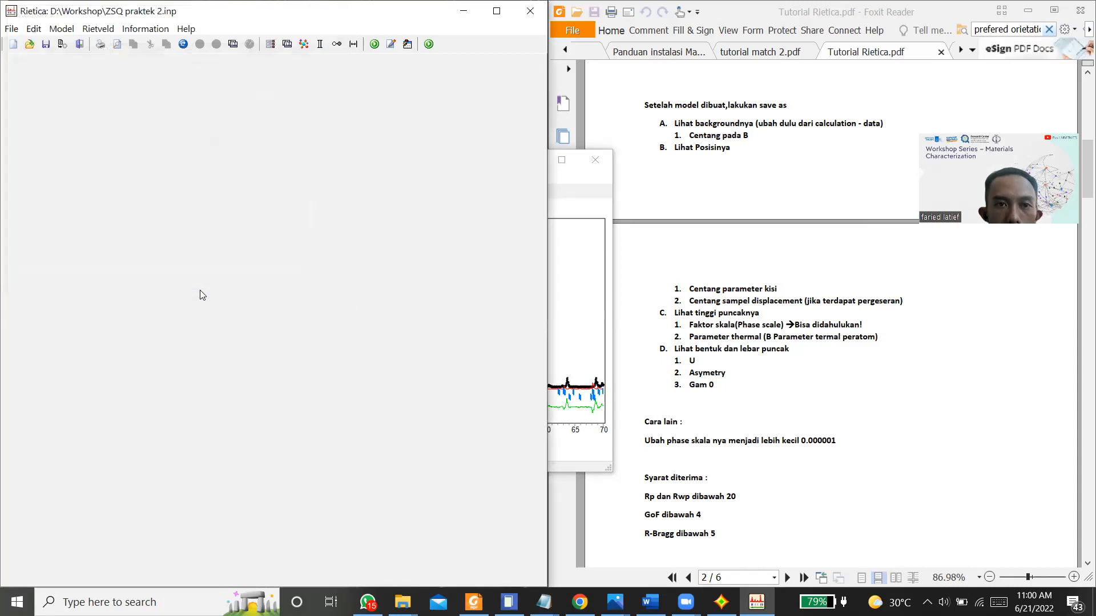
Step: Refine the background with dynamic plotting enabled, stepping through the cycles and finishing with the parameters updated
key(ctrl+r)
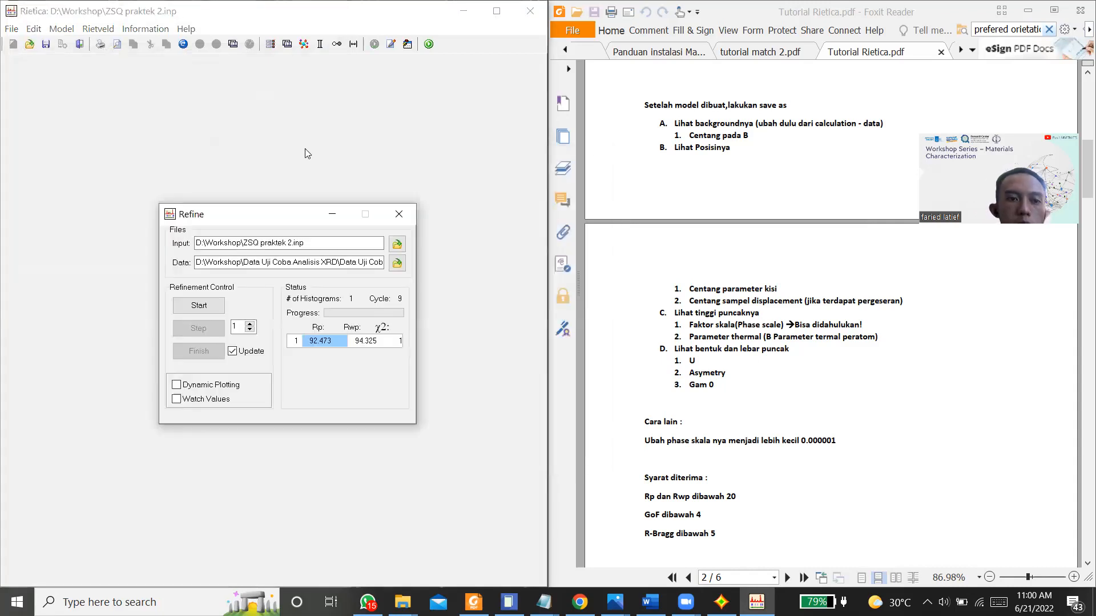
click(178, 386)
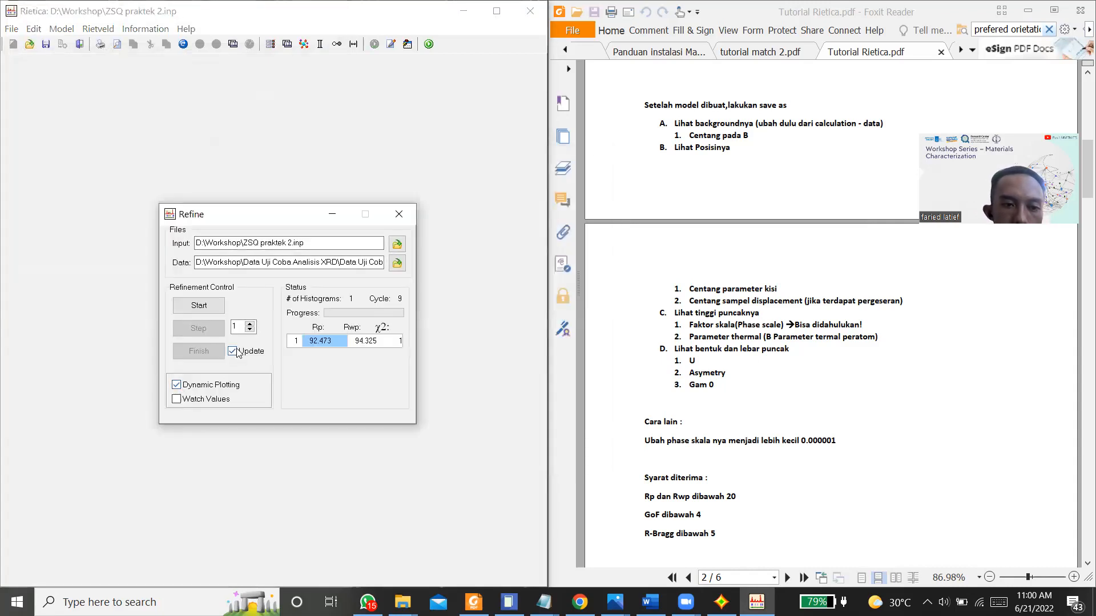
click(203, 307)
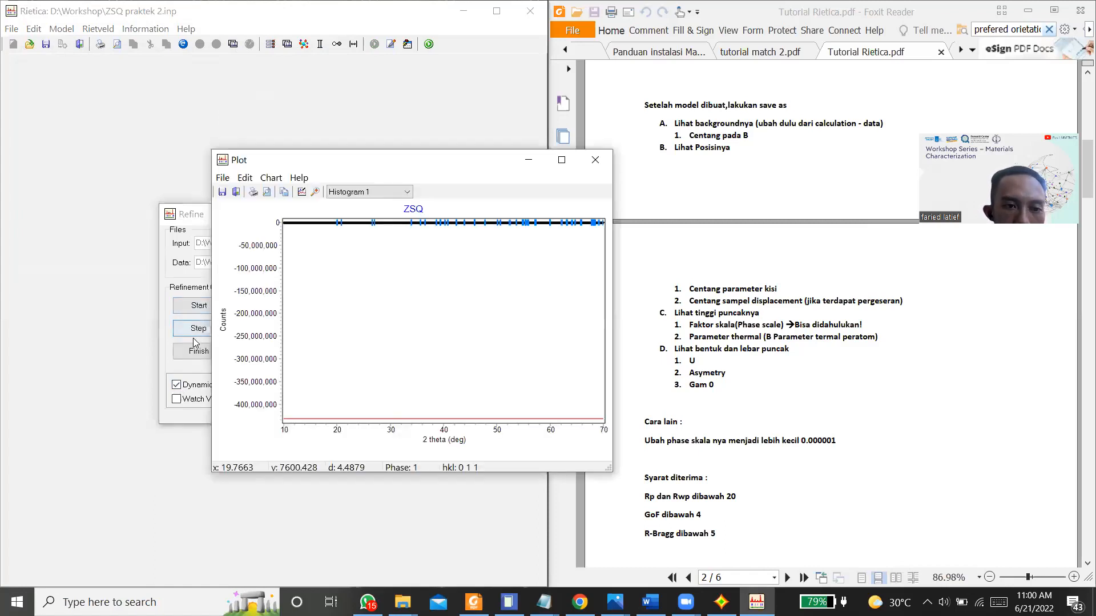
click(187, 331)
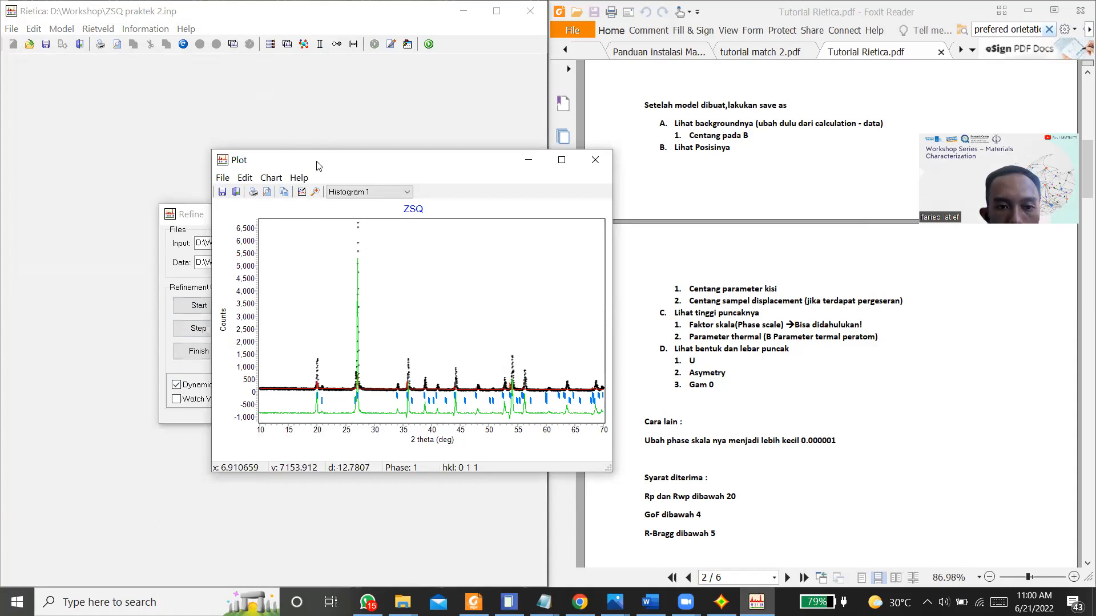
drag(318, 166, 406, 148)
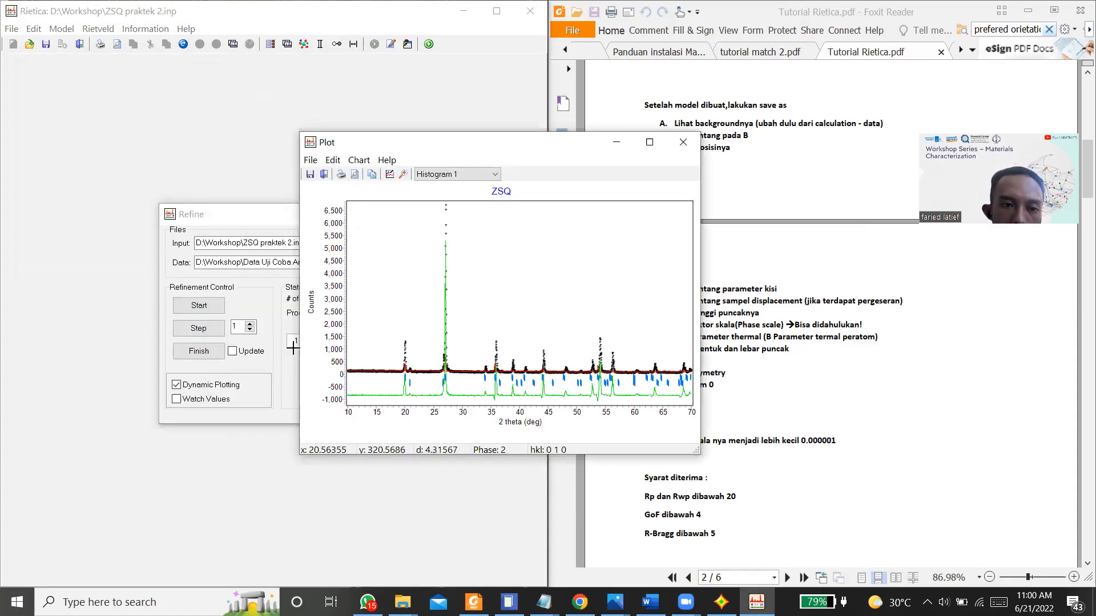
click(199, 329)
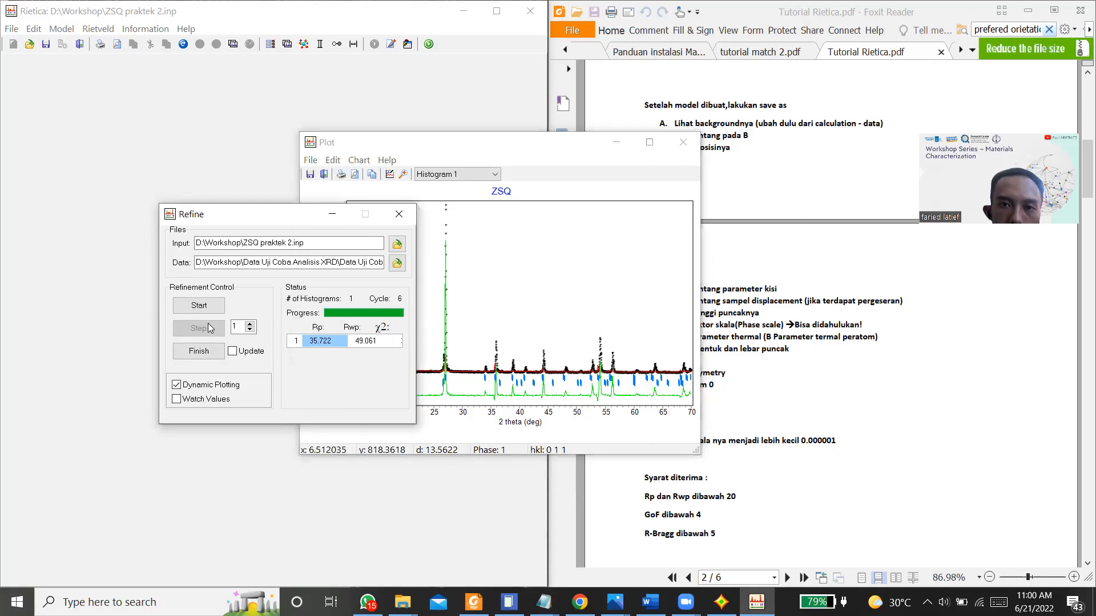
click(239, 359)
click(198, 351)
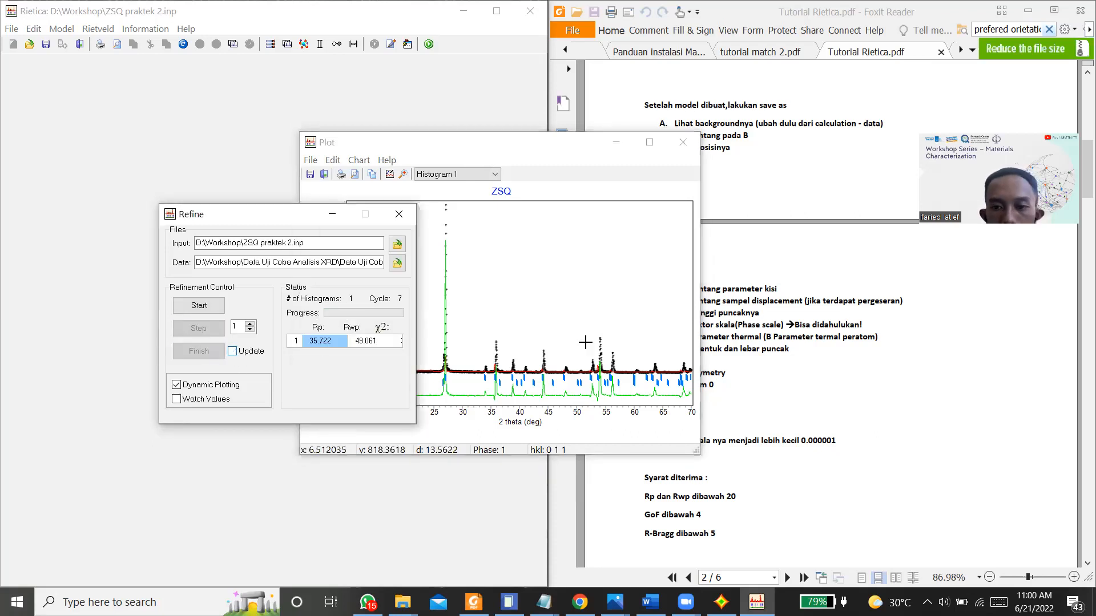
Step: Mark the lattice parameters a and c of the Zirkon_9000688 phase for refinement and accept the phase settings
click(535, 154)
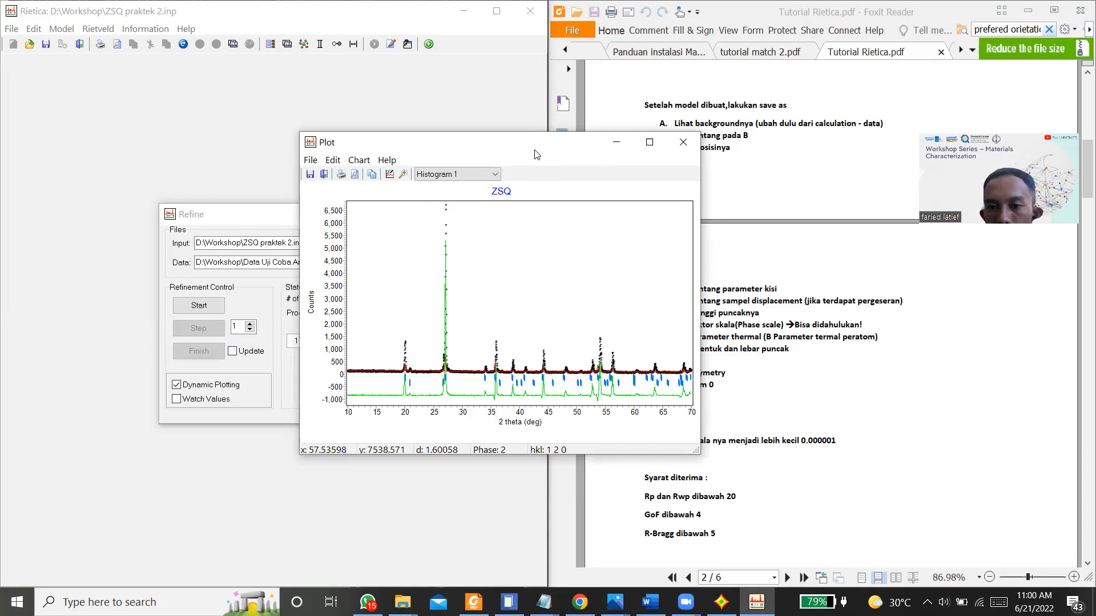
drag(535, 154, 481, 140)
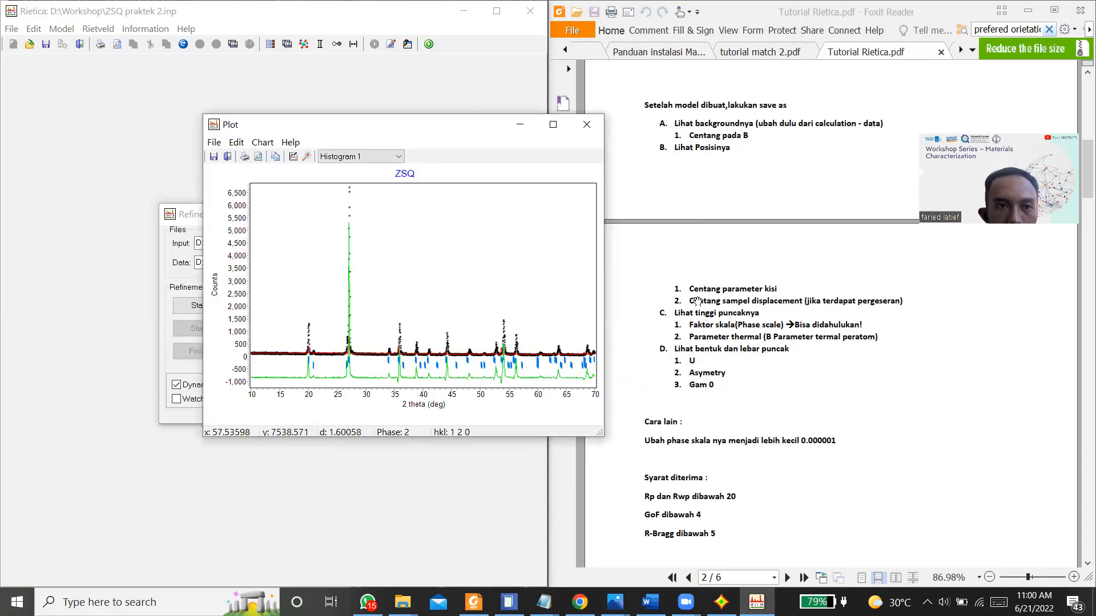
click(62, 29)
click(80, 59)
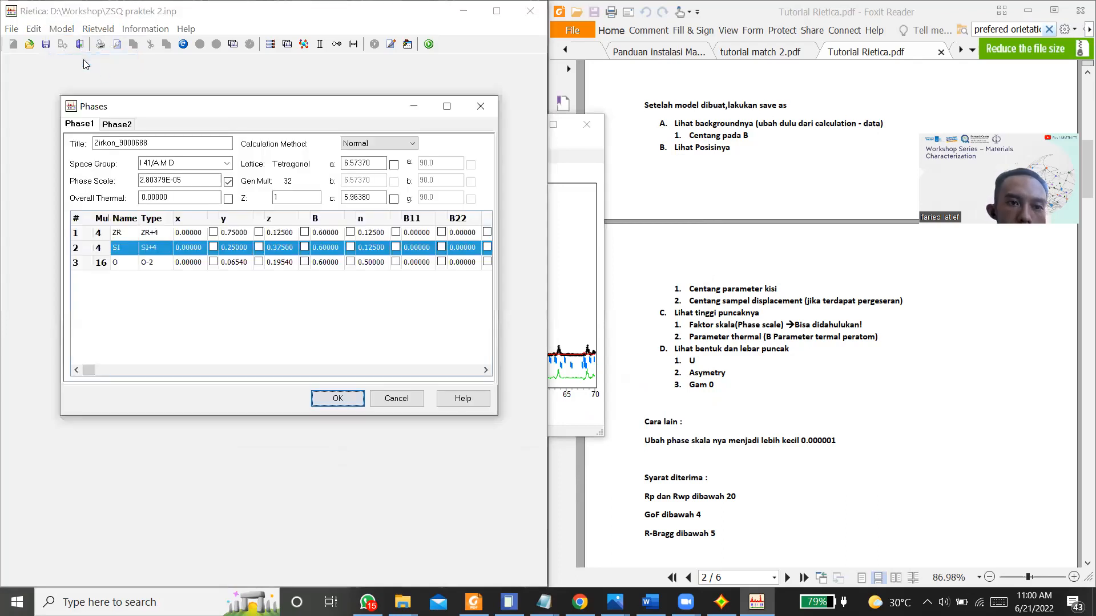
click(394, 165)
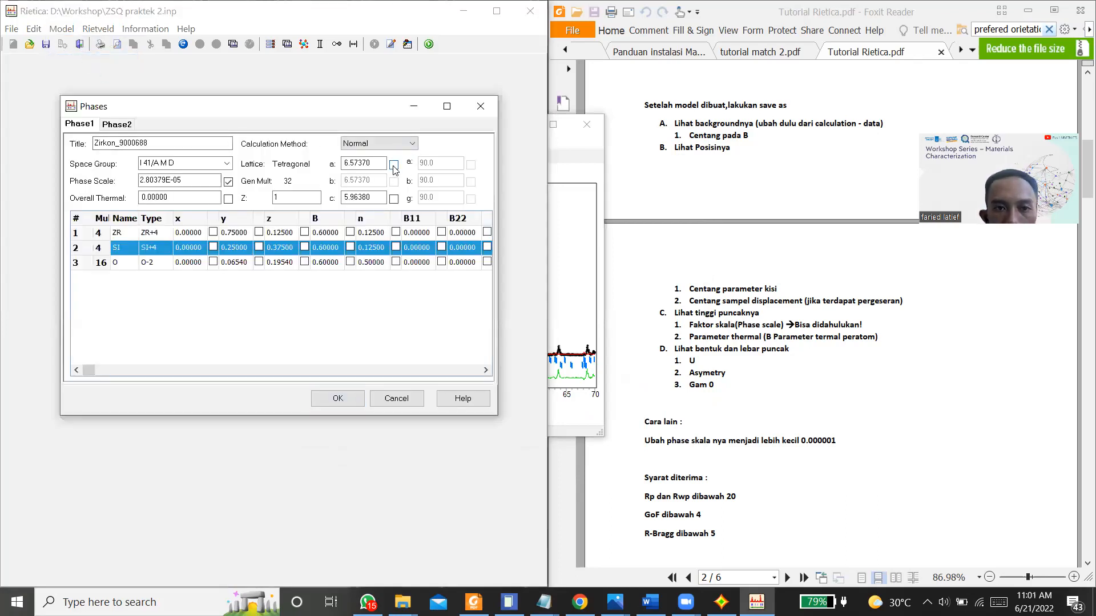
click(338, 398)
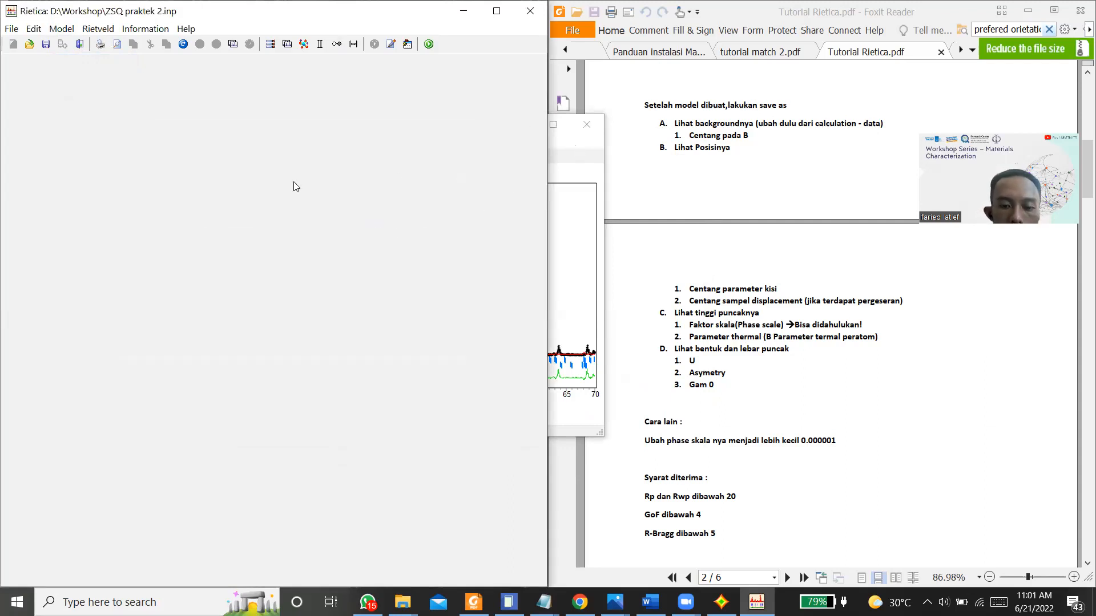
Step: Refine the Zirkon_9000688 lattice parameters with dynamic plotting, stepping through the cycles and finishing the run
key(ctrl+r)
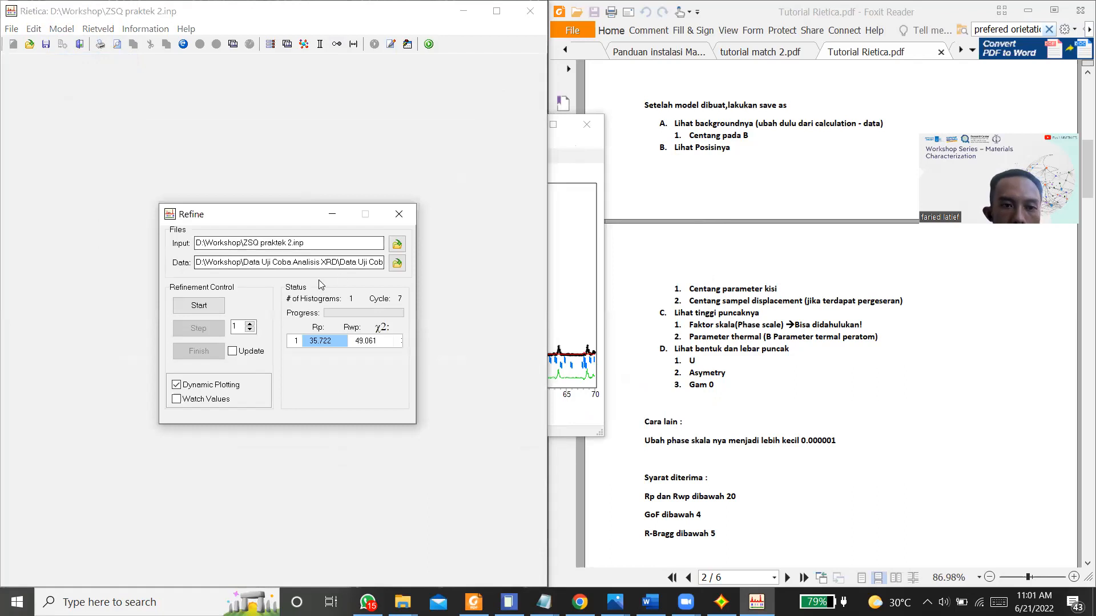
click(214, 307)
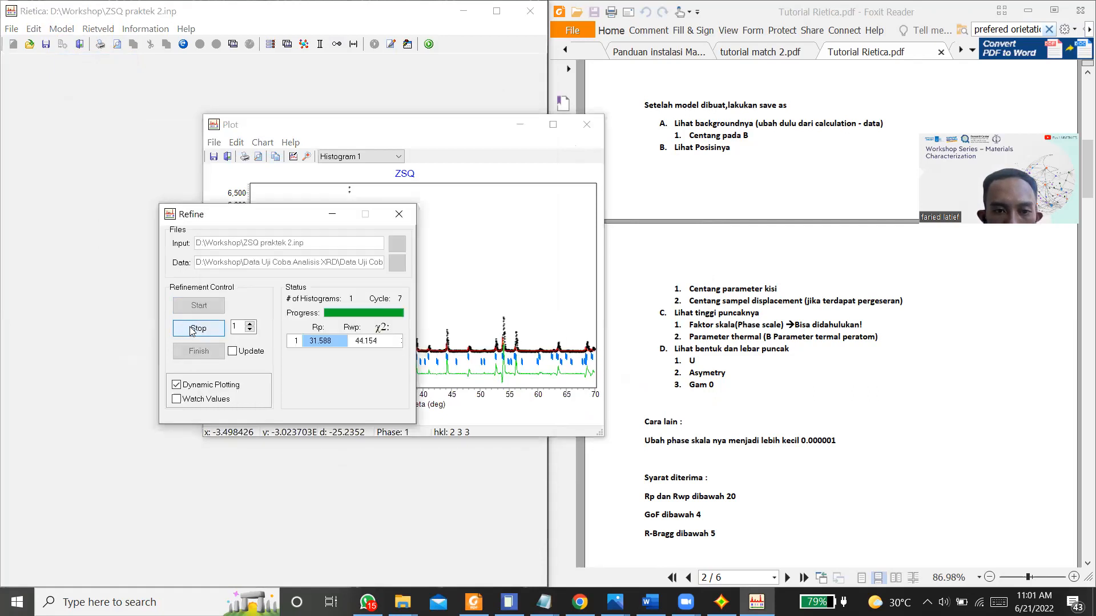
drag(319, 133, 556, 121)
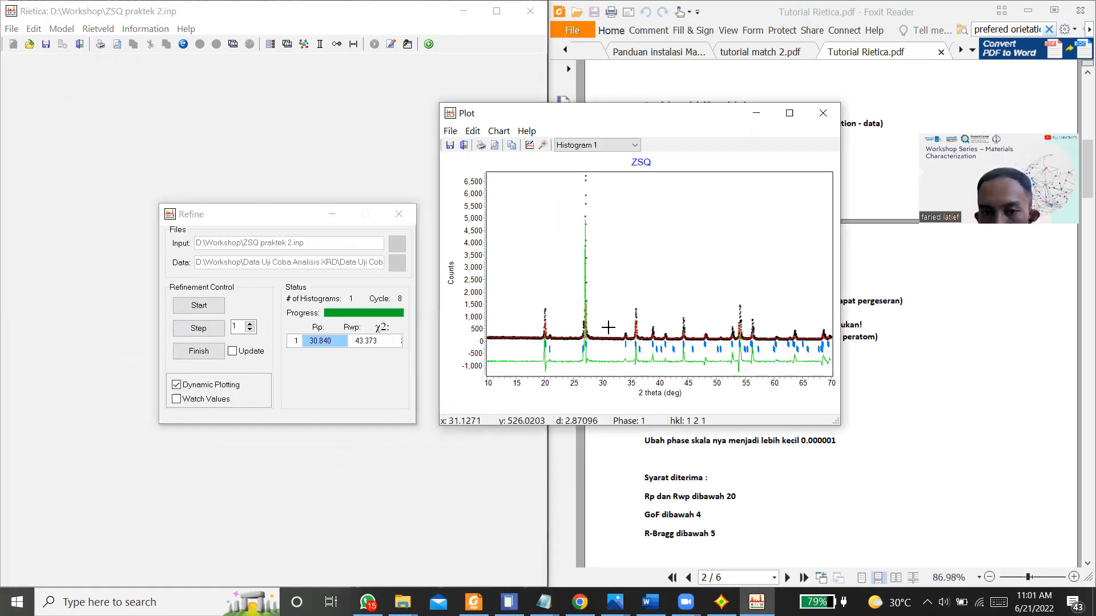
click(212, 329)
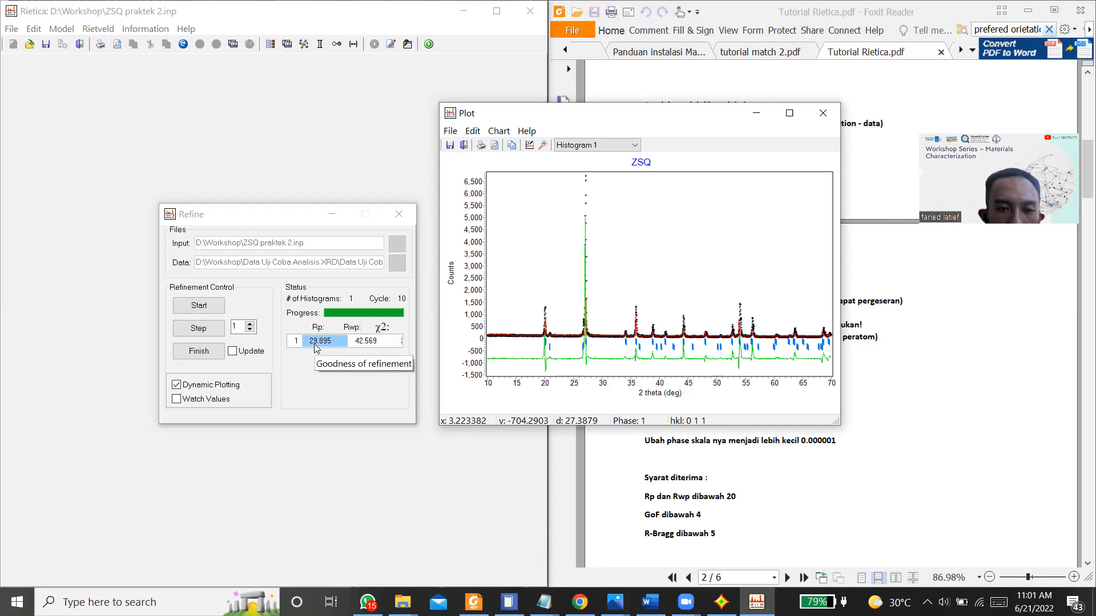
click(195, 331)
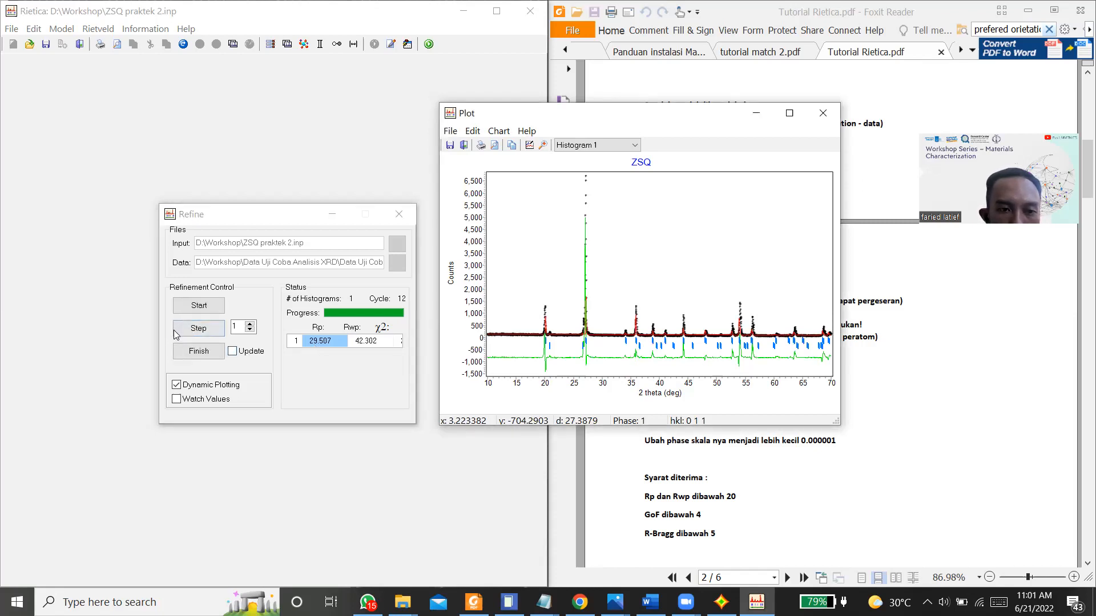
click(174, 333)
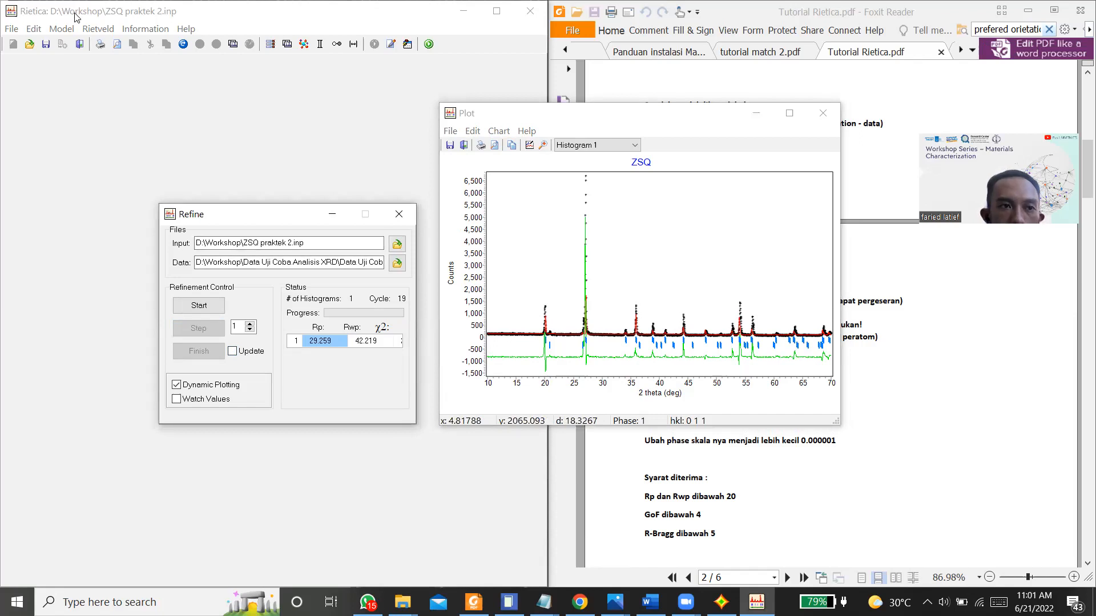
Step: Mark the lattice parameters a and c of the Si O2_kuarsa phase for refinement and accept the phase settings
click(35, 29)
mouse_move(61, 29)
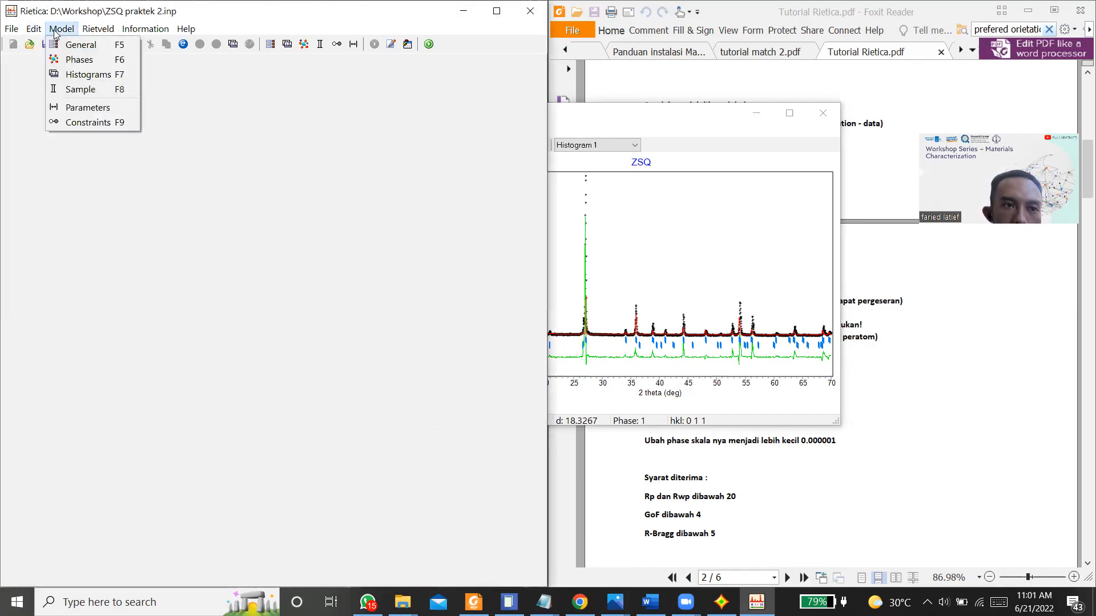
click(80, 58)
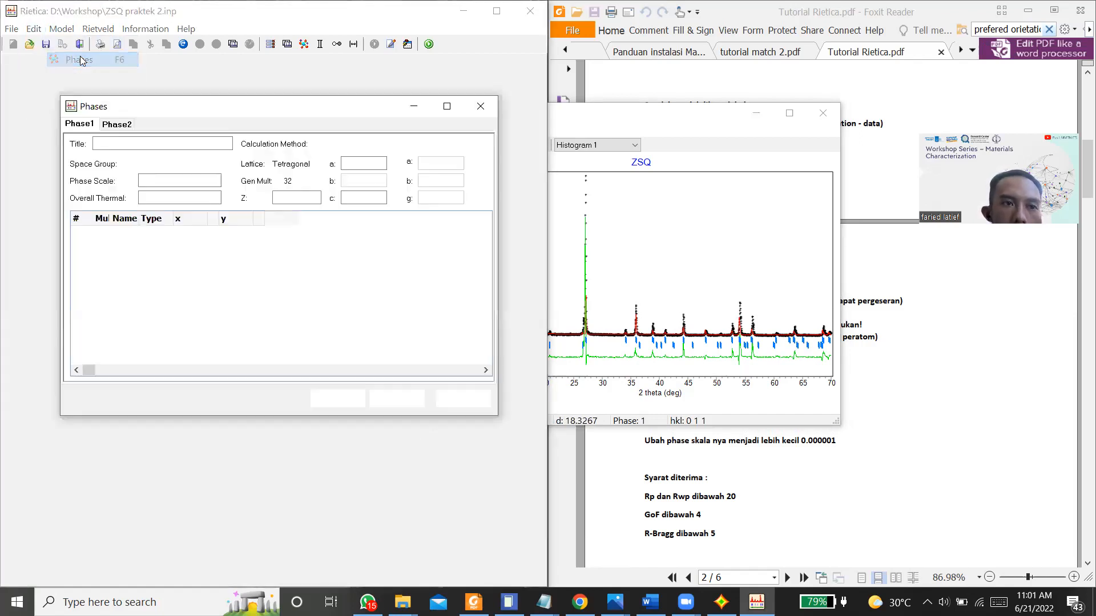
click(125, 125)
click(394, 165)
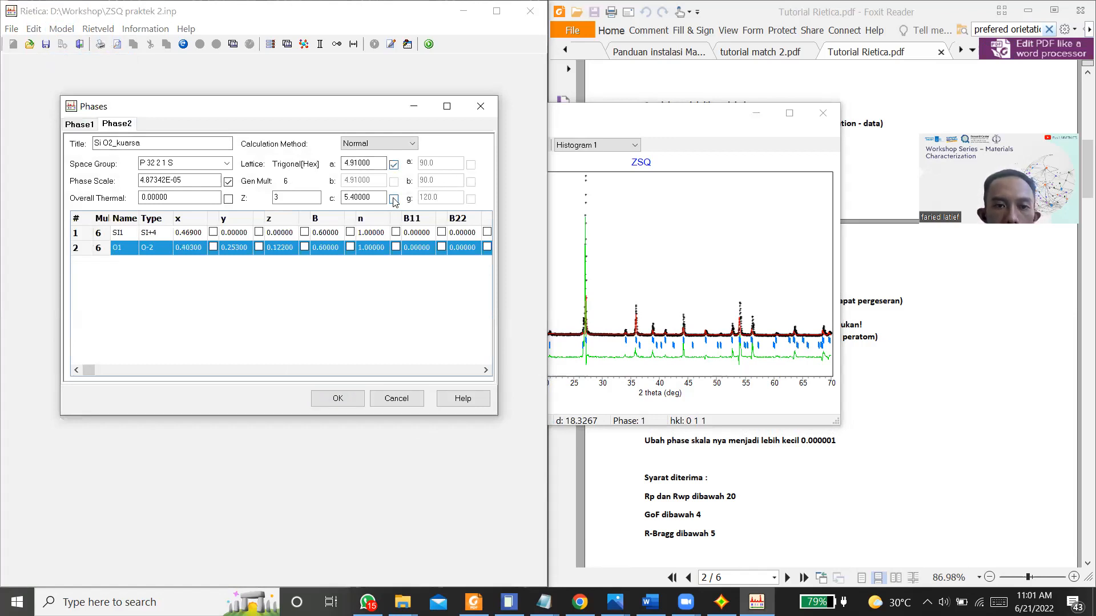
click(339, 399)
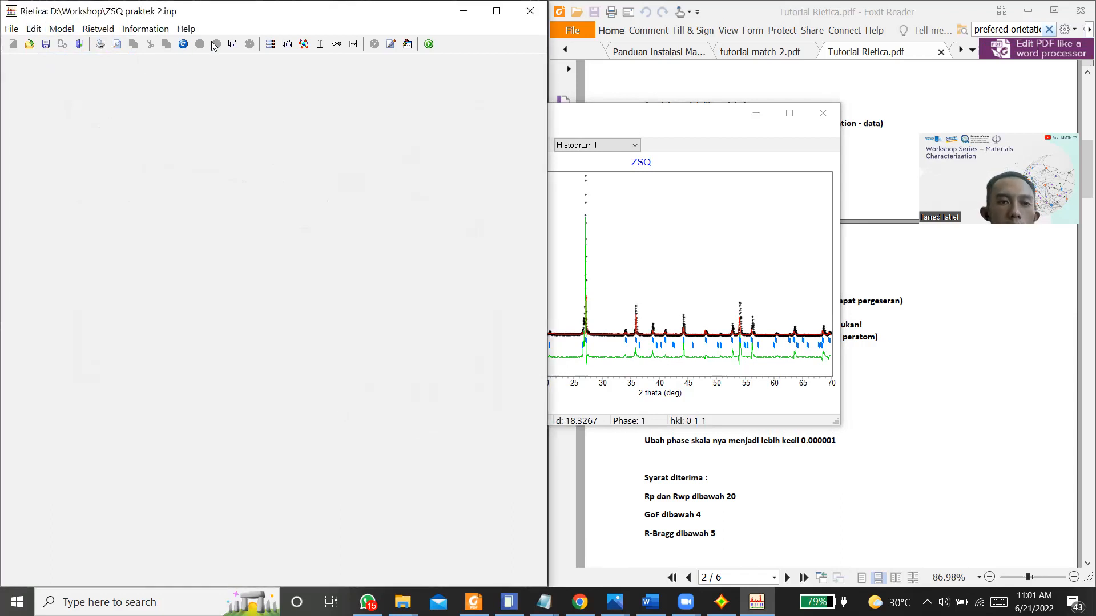
Step: Refine the lattice parameters of both phases with dynamic plotting, stepping through the cycles and finishing with parameter updating enabled
click(245, 49)
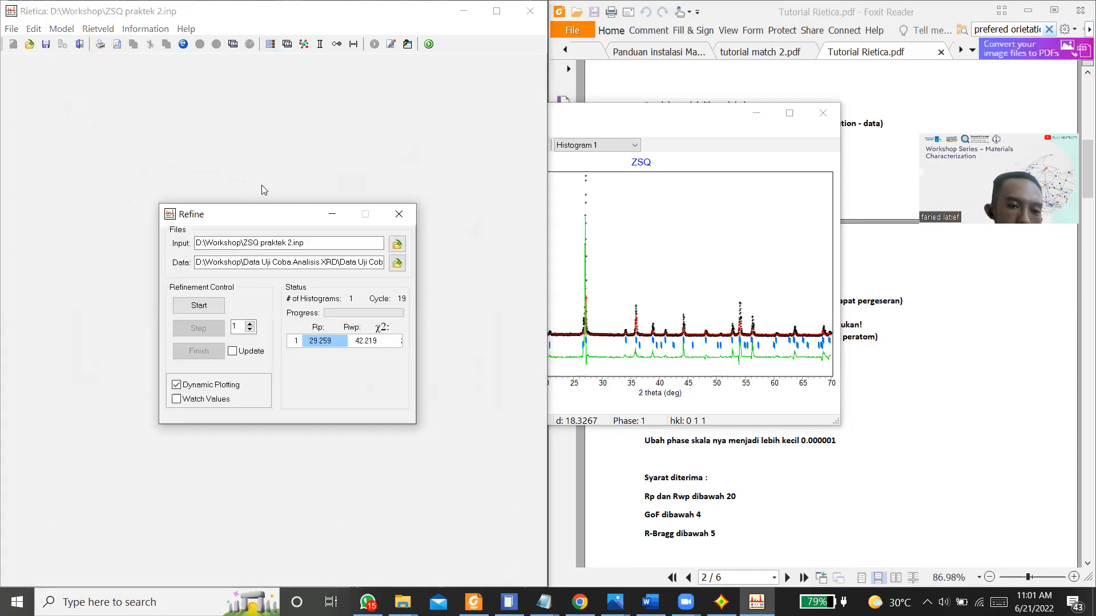
click(198, 305)
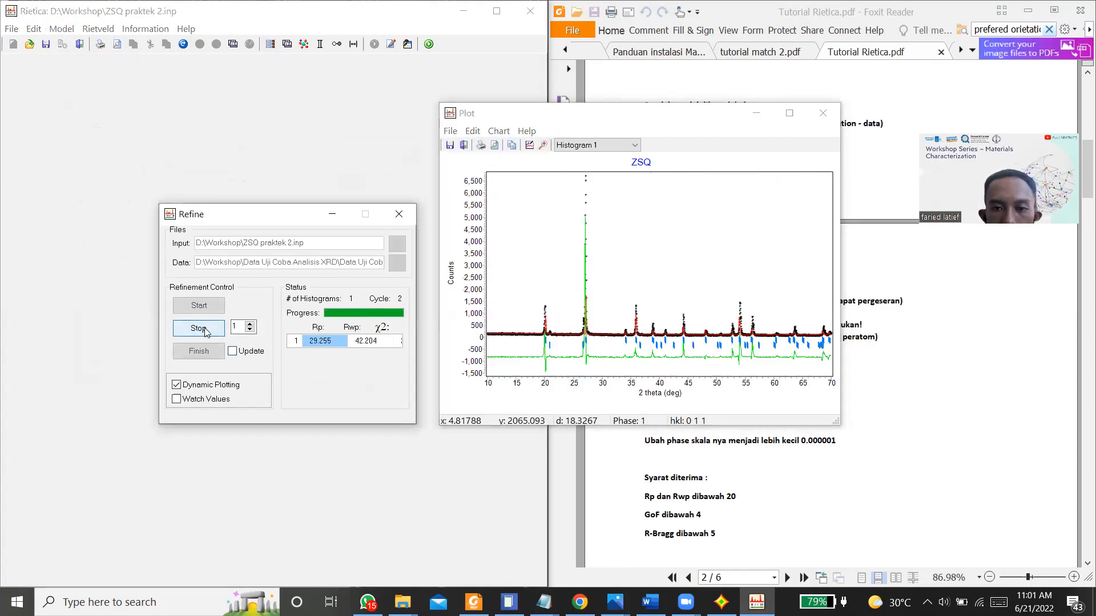
click(214, 335)
click(214, 334)
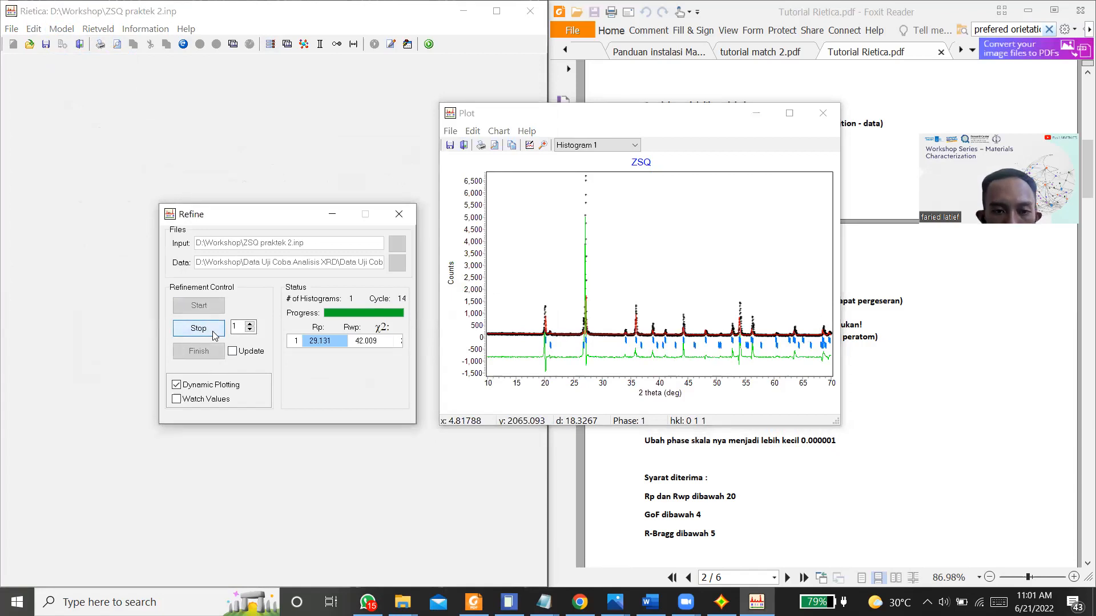
click(214, 334)
click(196, 336)
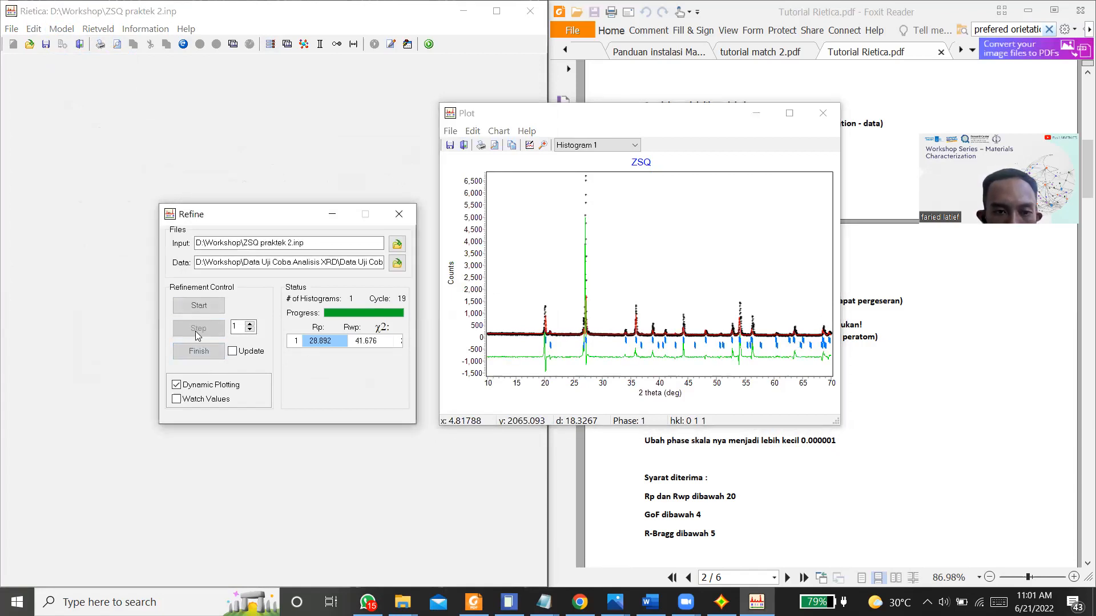
click(244, 355)
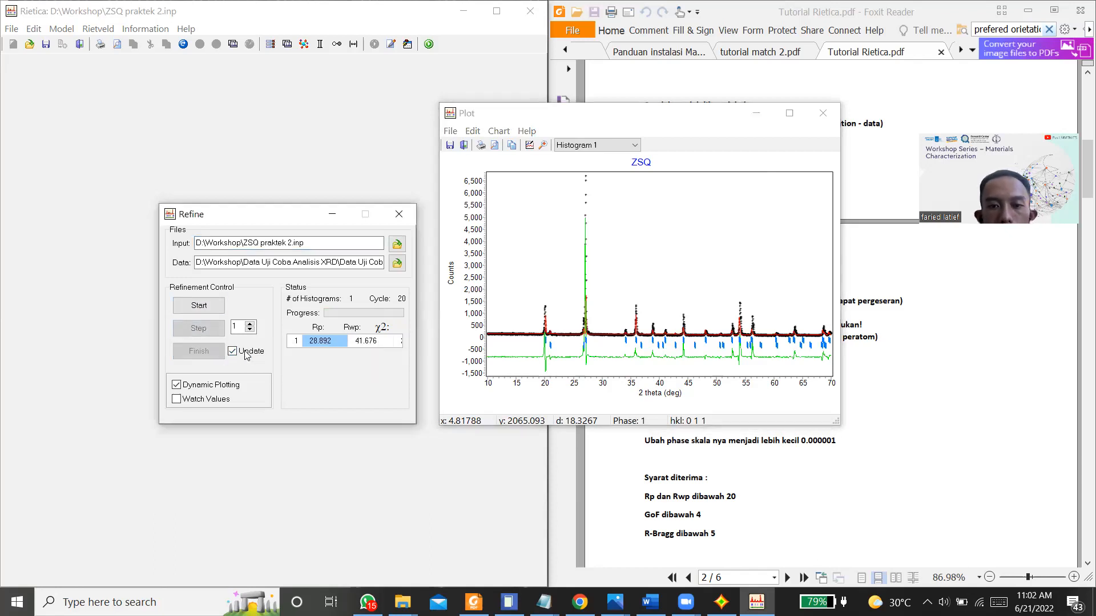
Step: Check the peak-position items in the tutorial PDF, and mark the sample displacement of Histogram1 for refinement in Rietica
click(790, 498)
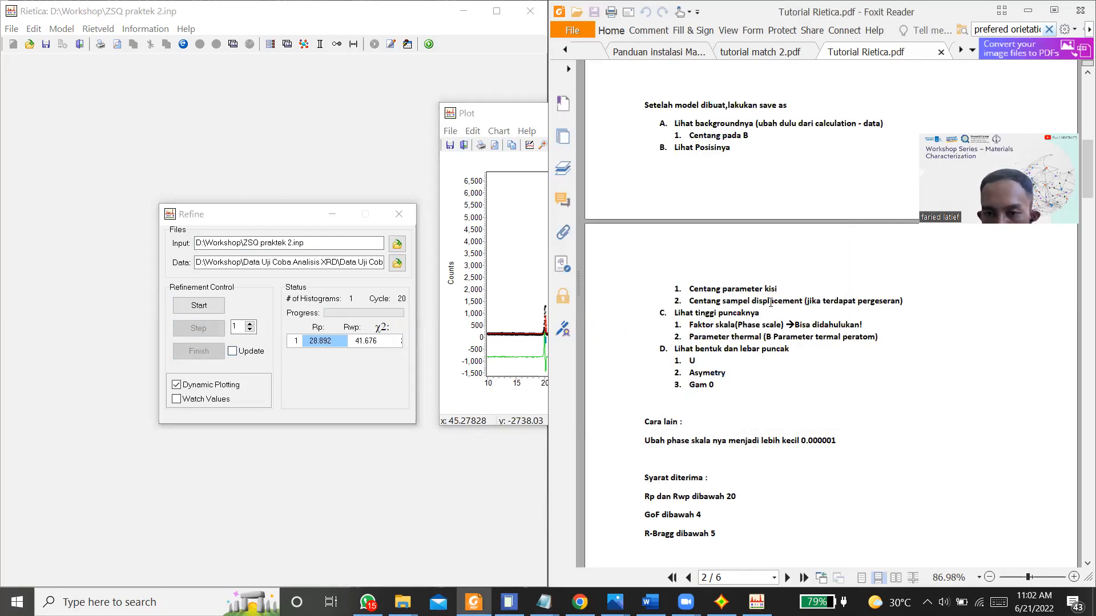
triple_click(771, 303)
click(771, 303)
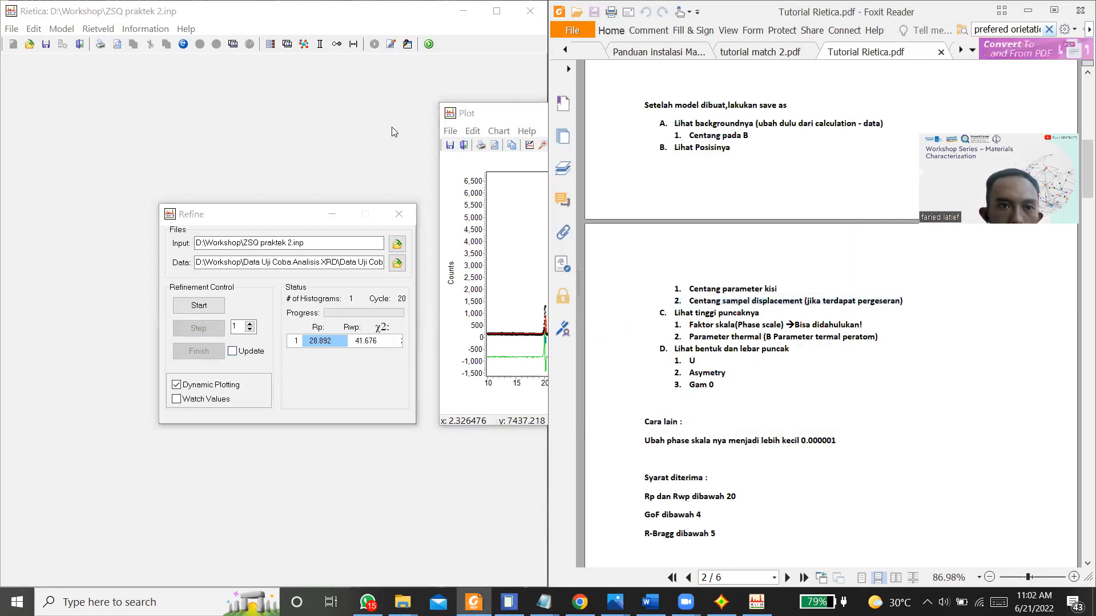
click(61, 29)
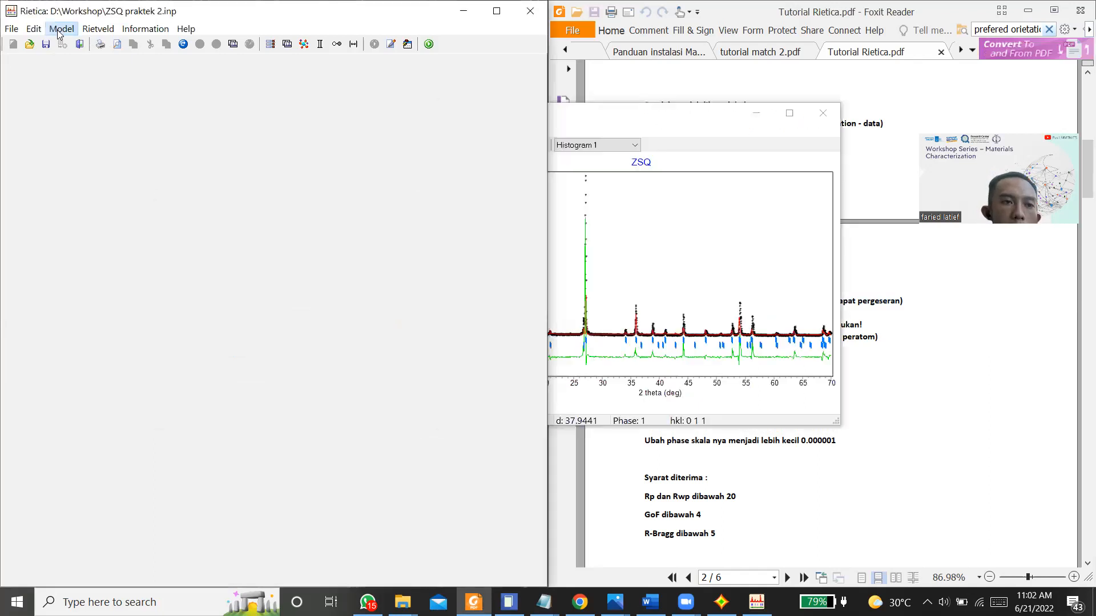
click(94, 80)
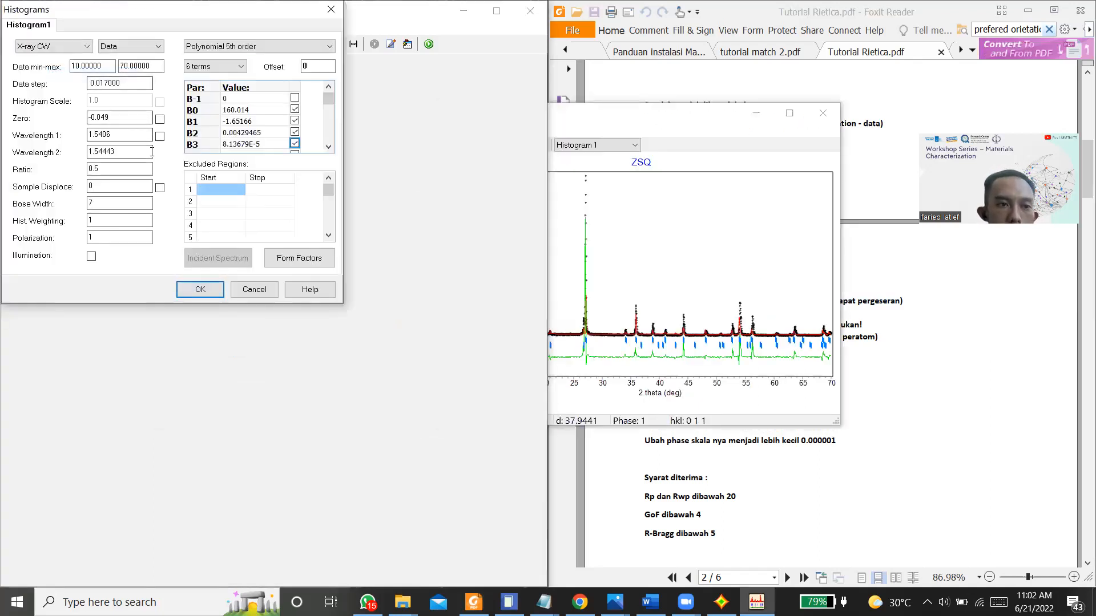
click(195, 295)
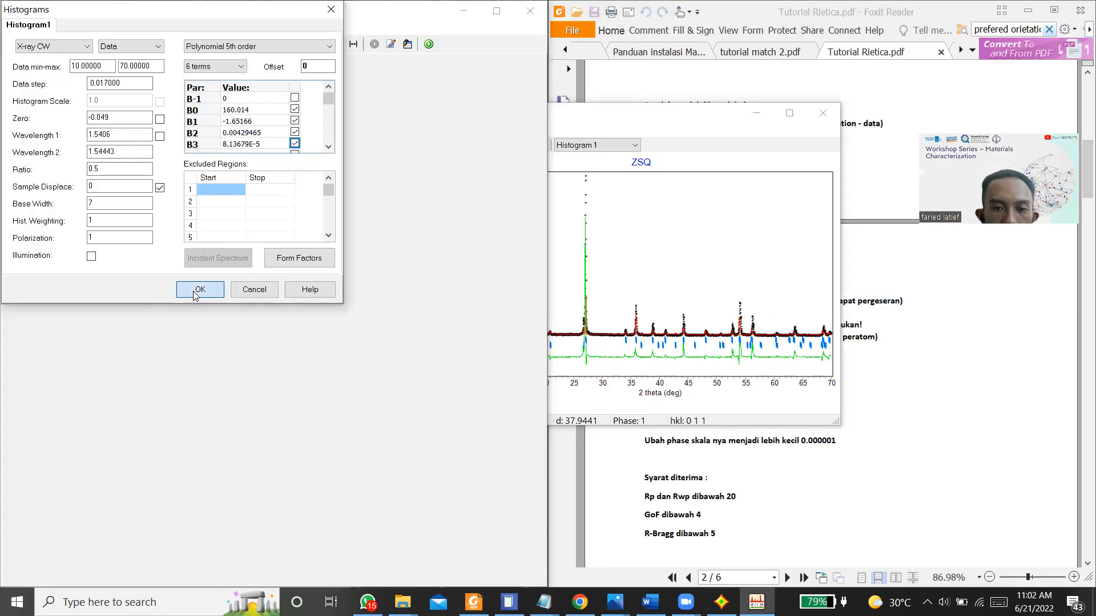
Step: Refine the sample displacement through several cycles, finish with the parameters updated, and close the Refine and Plot windows
key(ctrl+r)
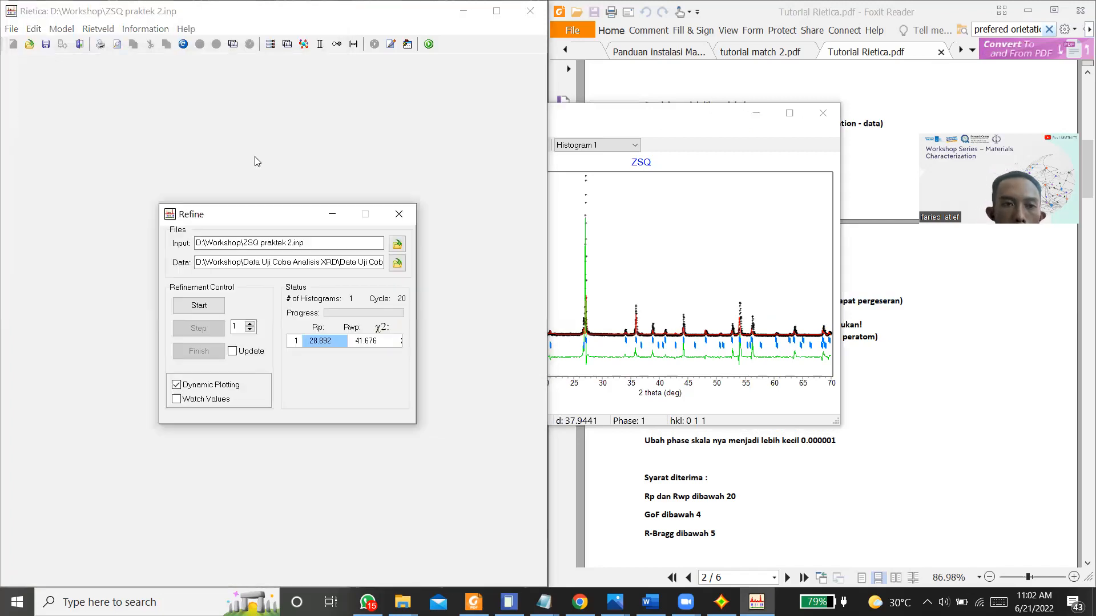
click(213, 308)
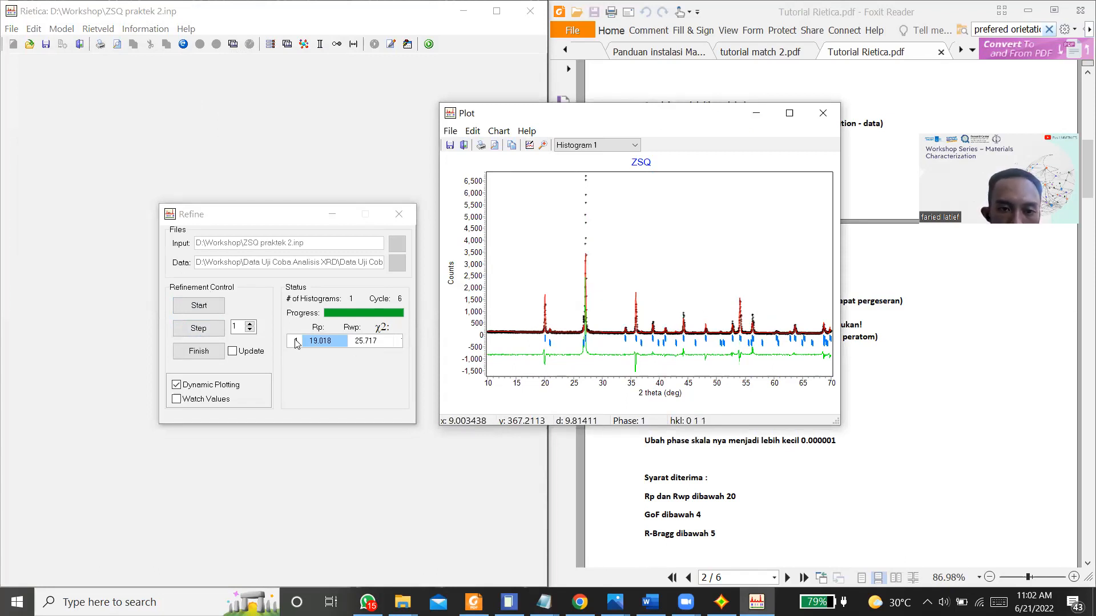
click(199, 329)
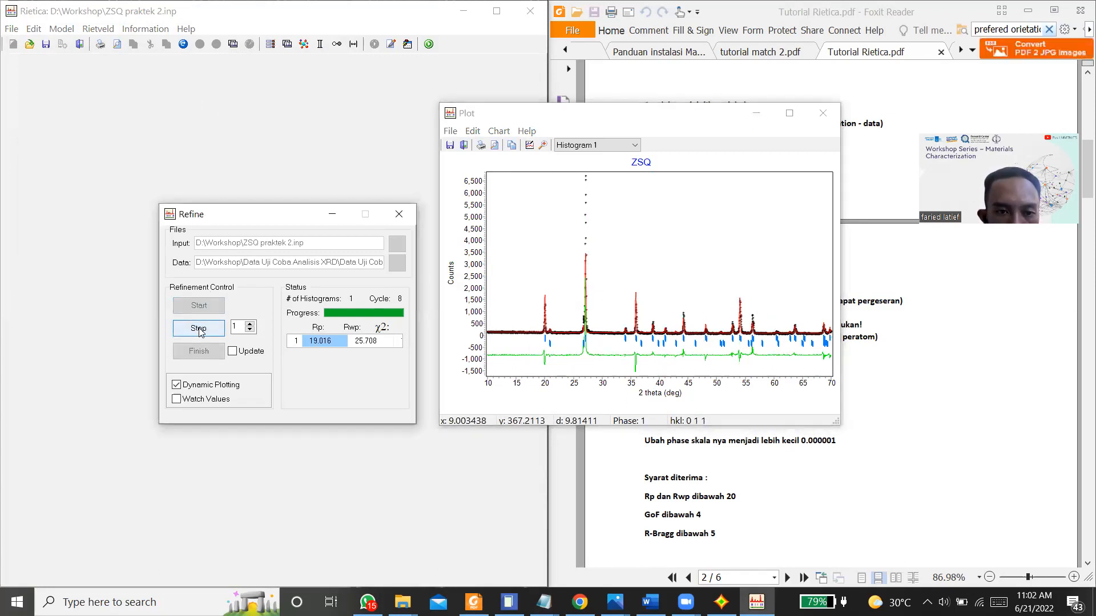
click(232, 351)
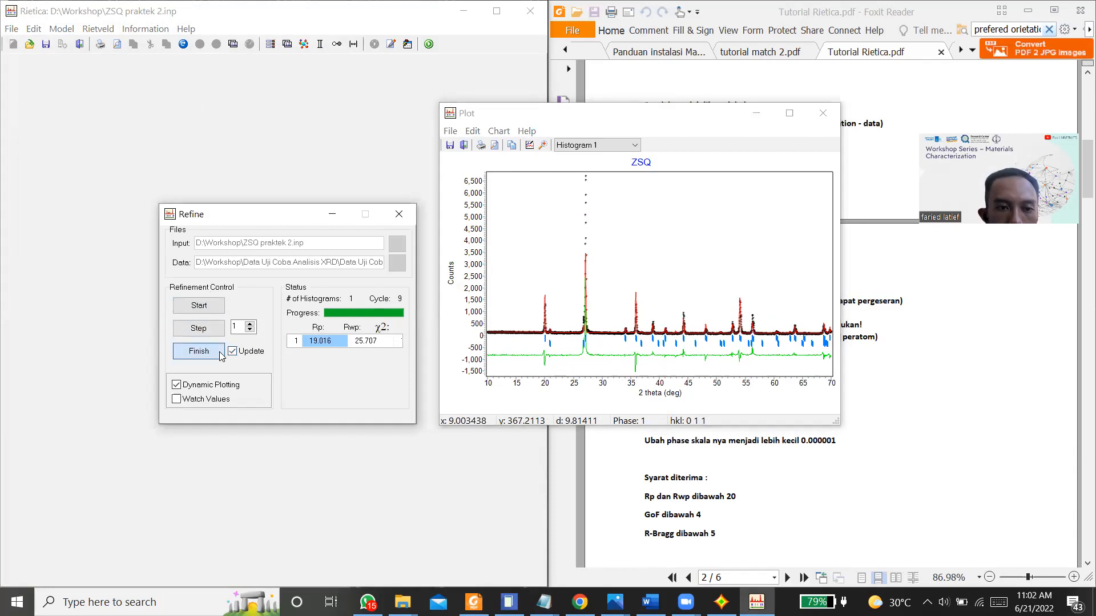
click(221, 355)
click(248, 355)
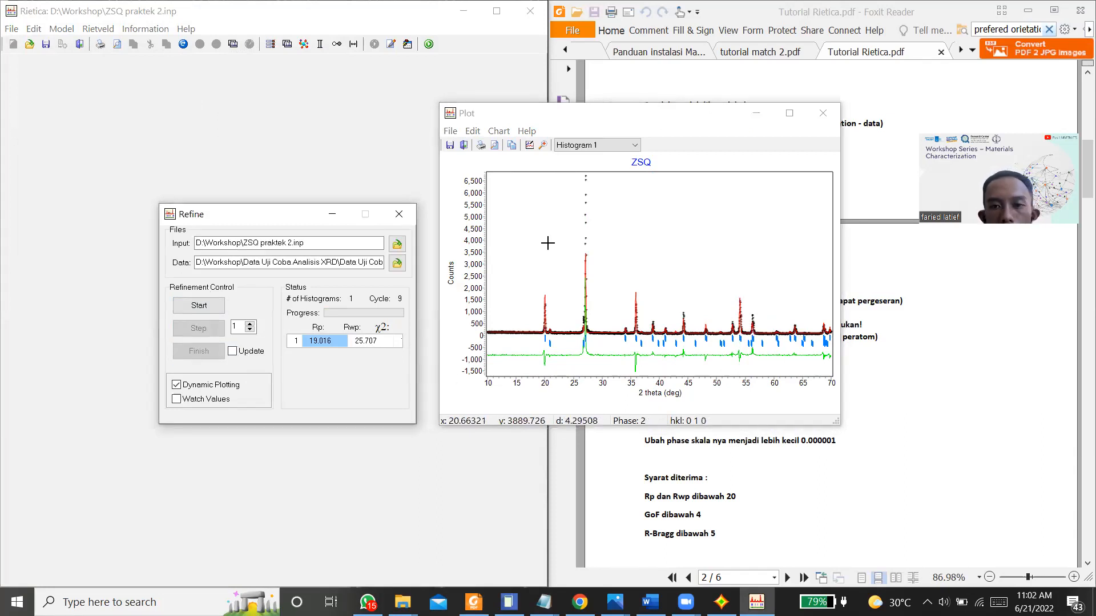
click(399, 214)
drag(604, 103, 345, 143)
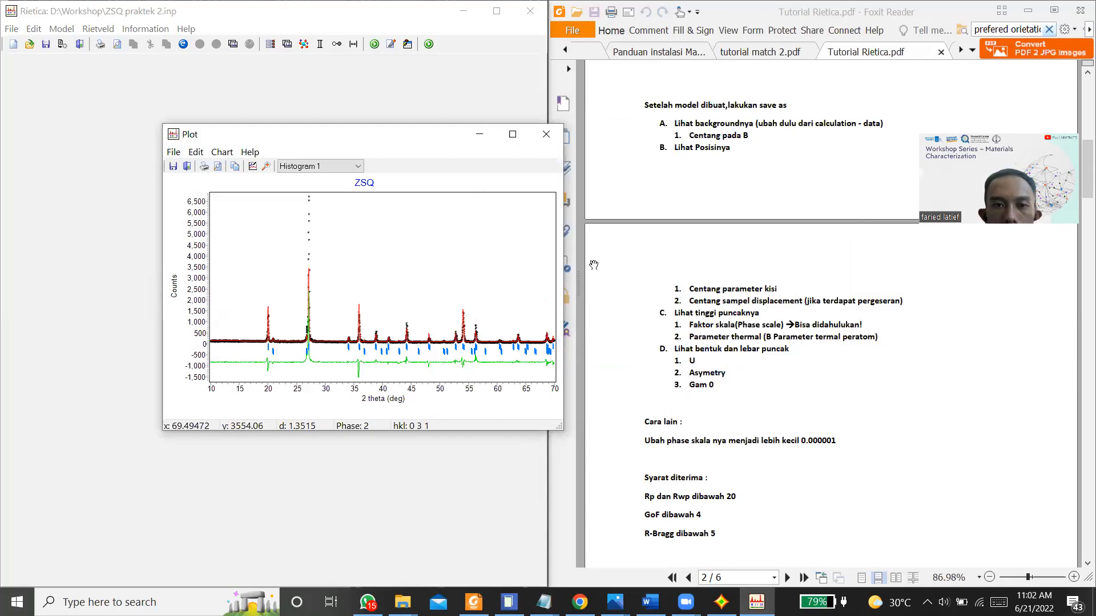
click(545, 137)
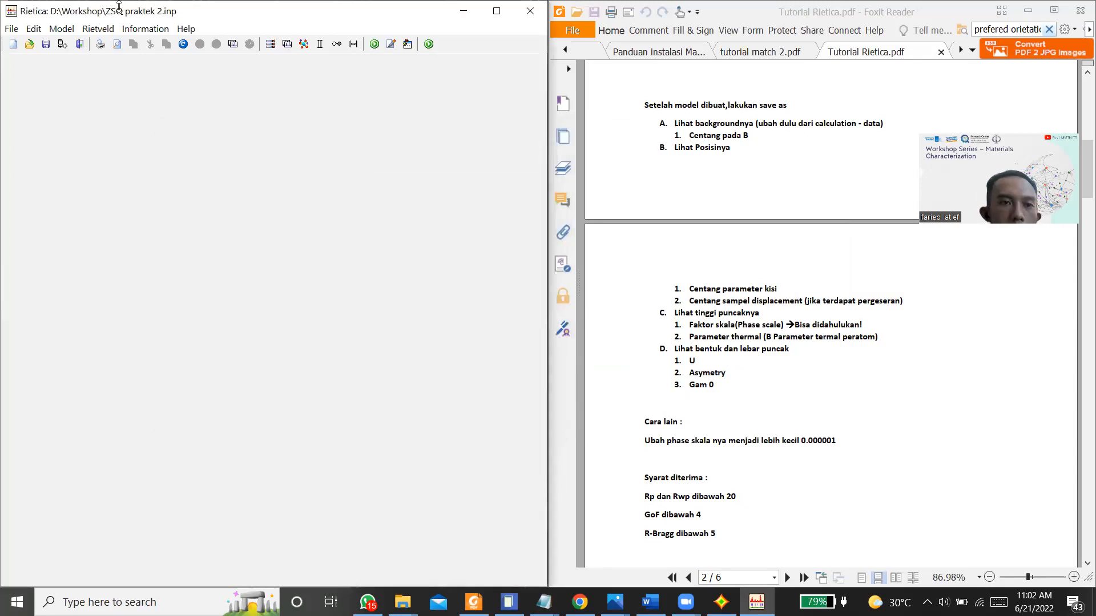
Step: Mark the overall thermal parameter of the Zirkon_9000688 phase for refinement and accept the phase settings
click(62, 29)
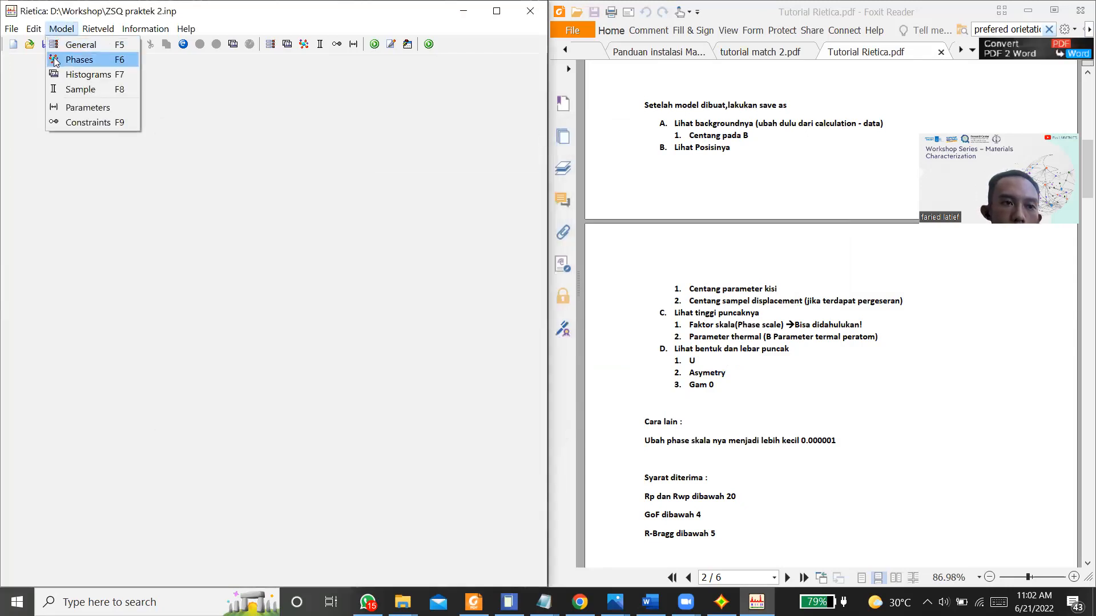
click(56, 60)
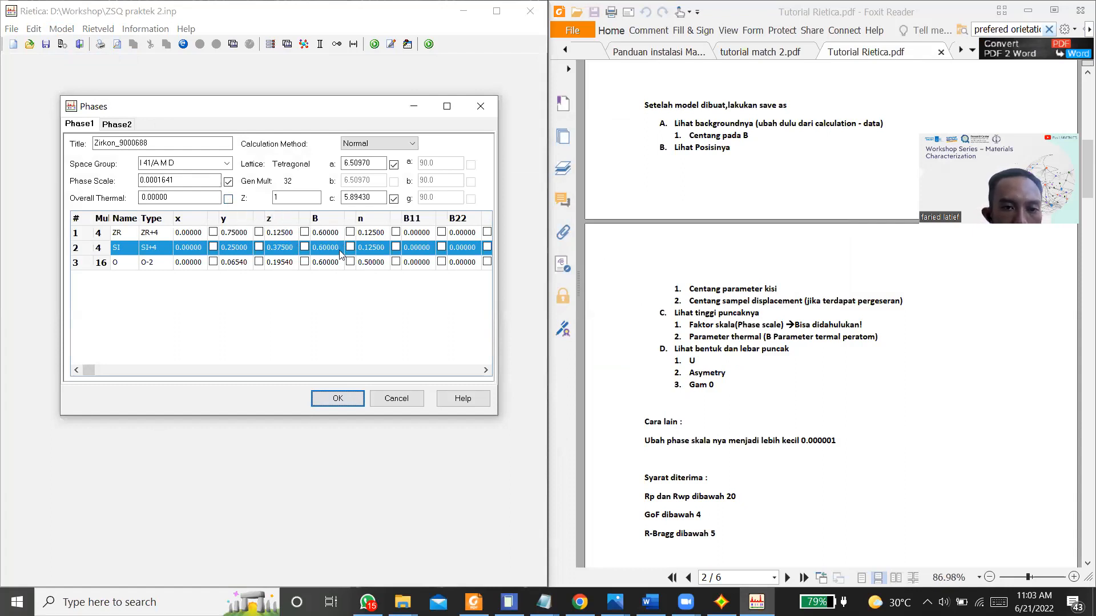
click(229, 199)
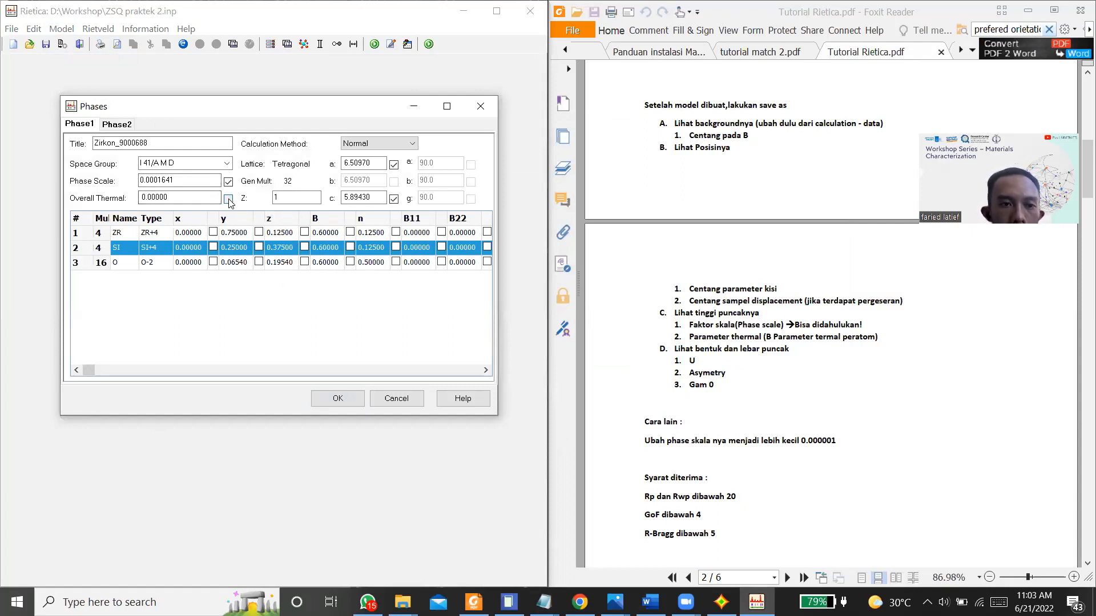
click(338, 399)
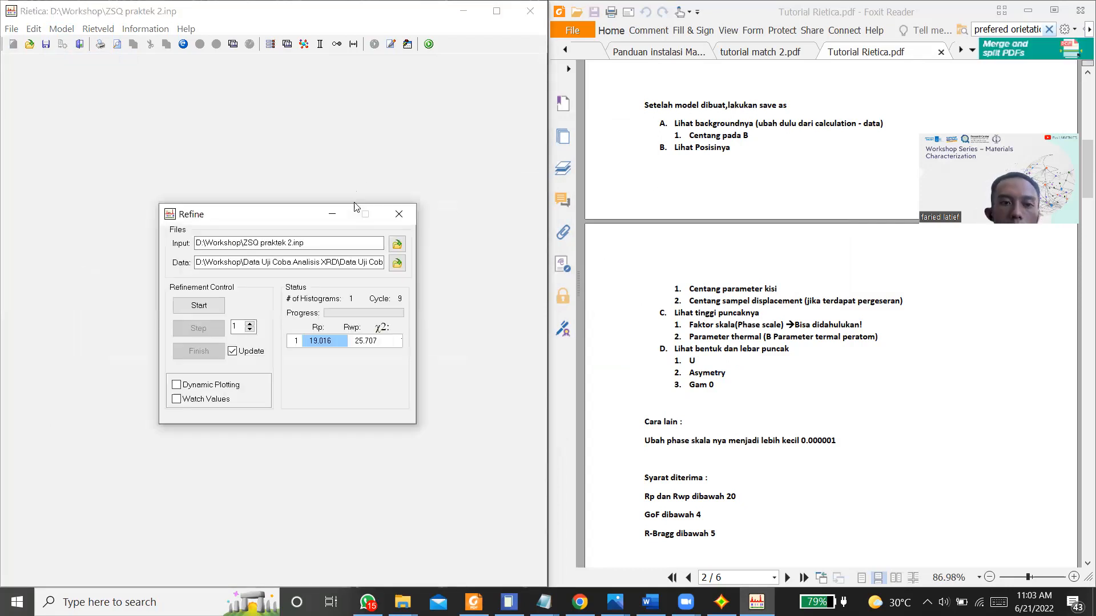
Step: Refine the Zirkon_9000688 overall thermal parameter with dynamic plotting, finish with parameter updating enabled, and close the Refine window
click(229, 355)
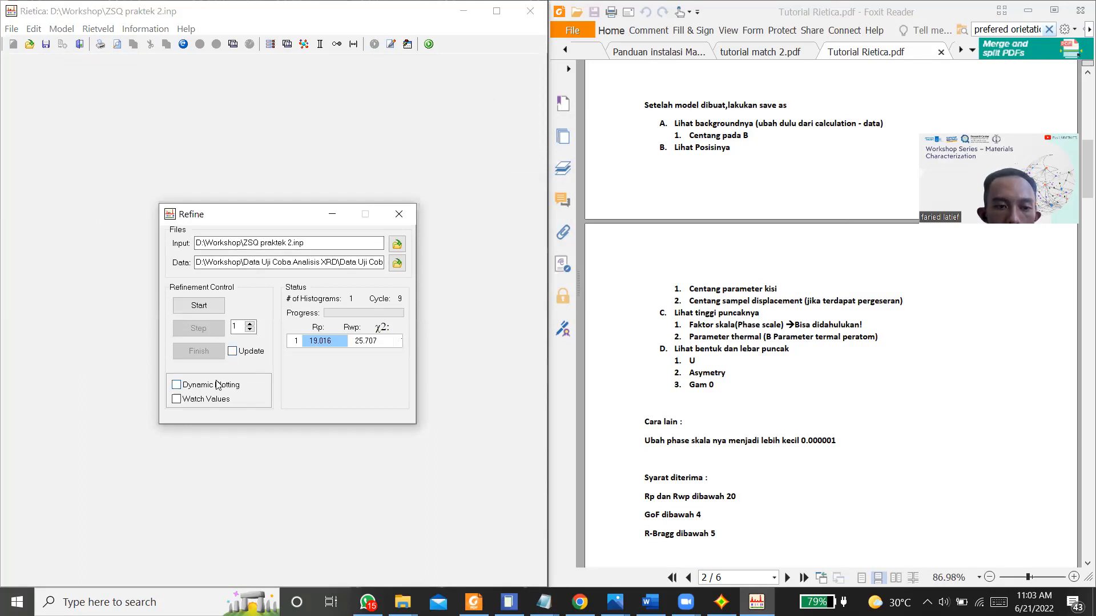
click(199, 305)
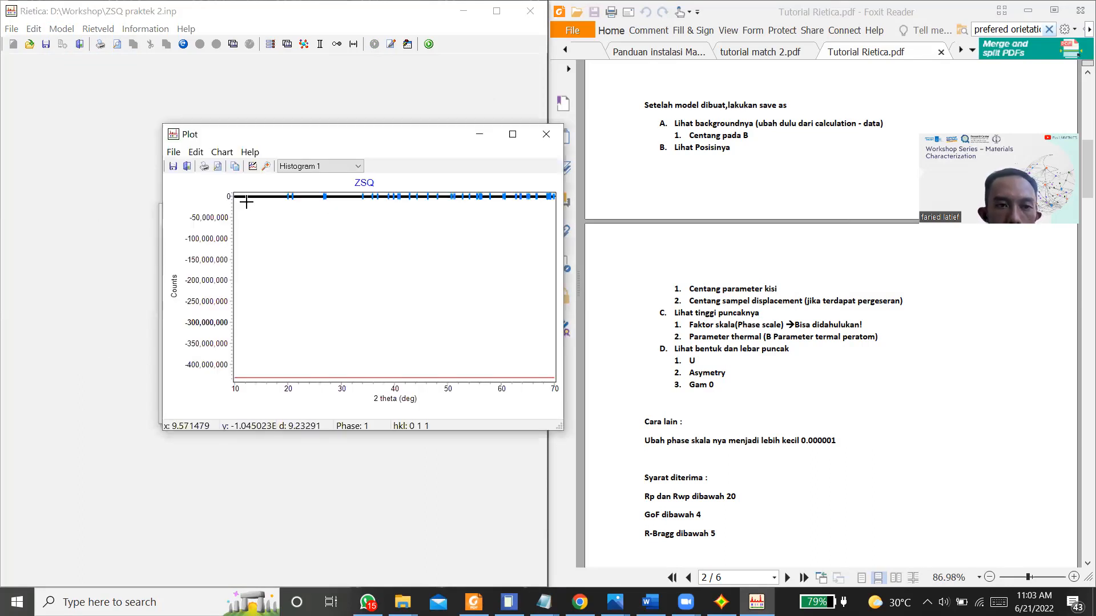
drag(274, 144, 672, 220)
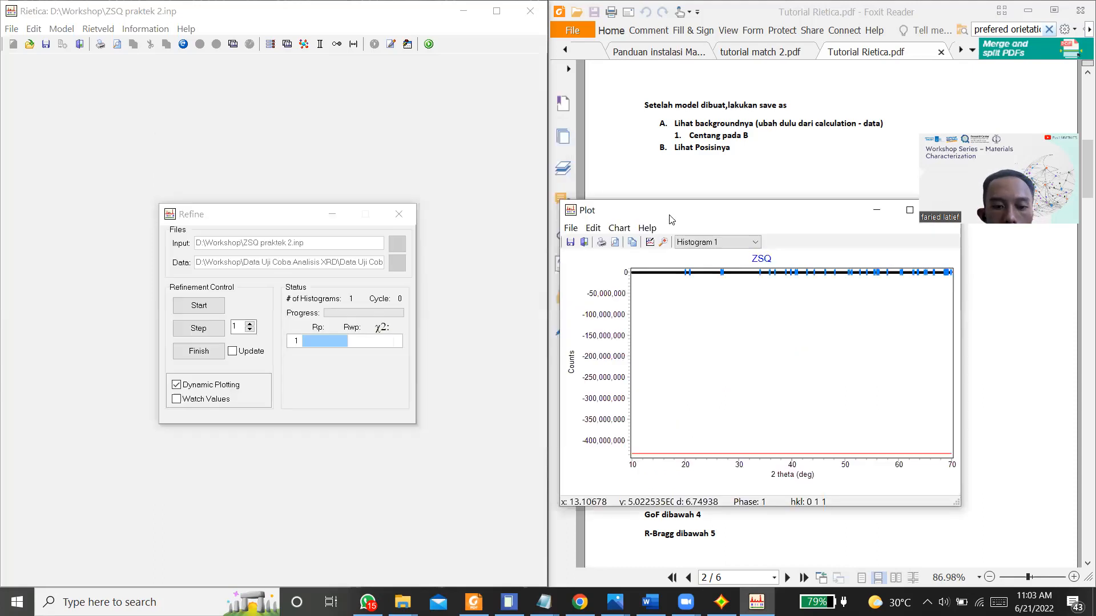
click(204, 329)
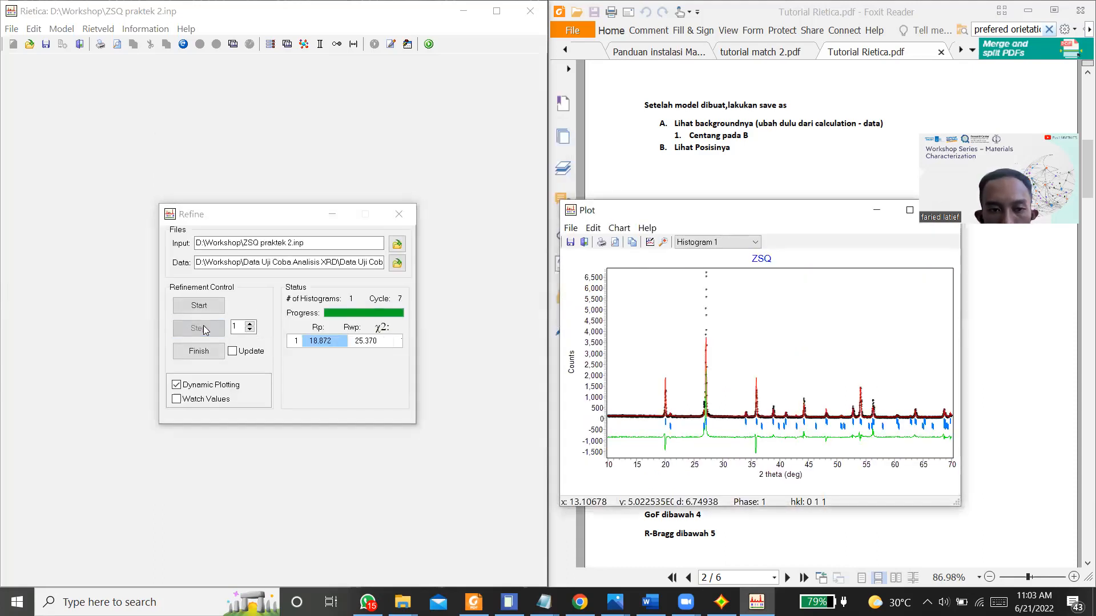
click(233, 361)
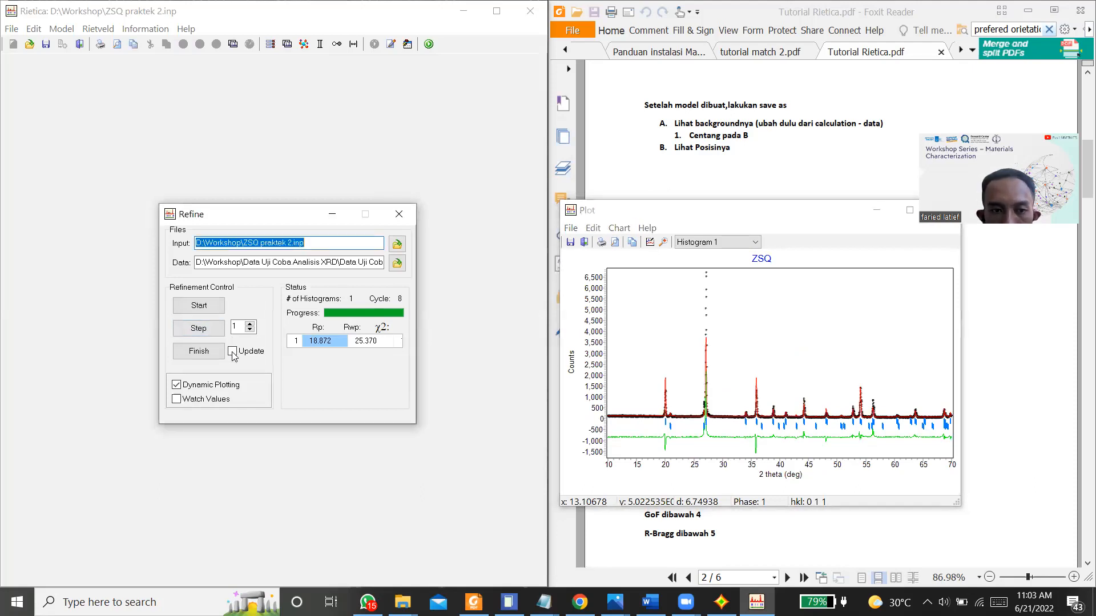
click(222, 351)
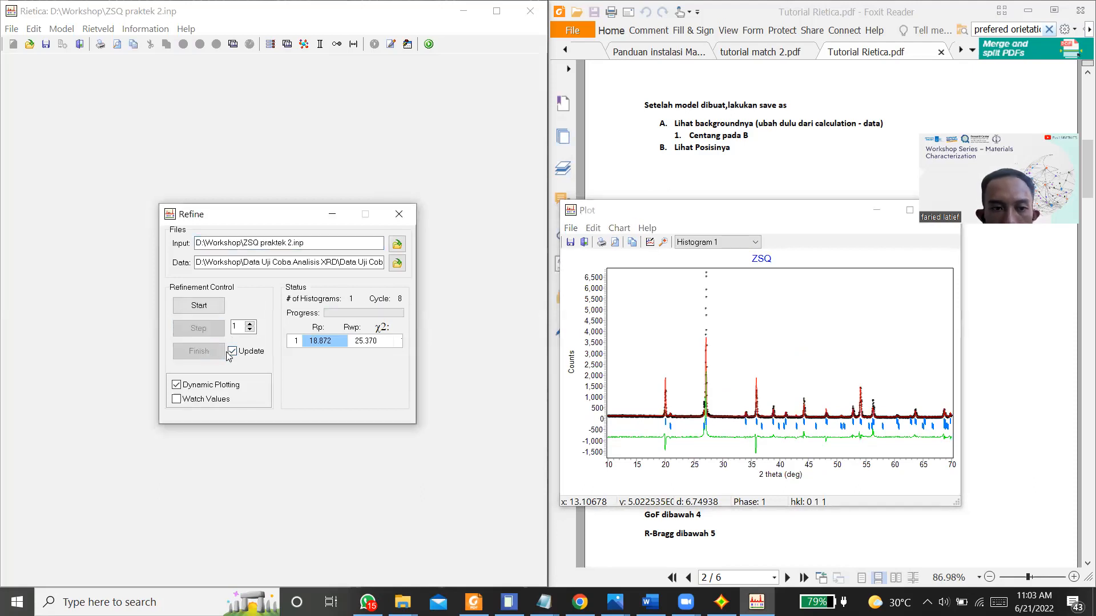
click(399, 215)
Step: Mark the overall thermal parameter of the Si O2_kuarsa phase for refinement and accept the phase settings
click(66, 32)
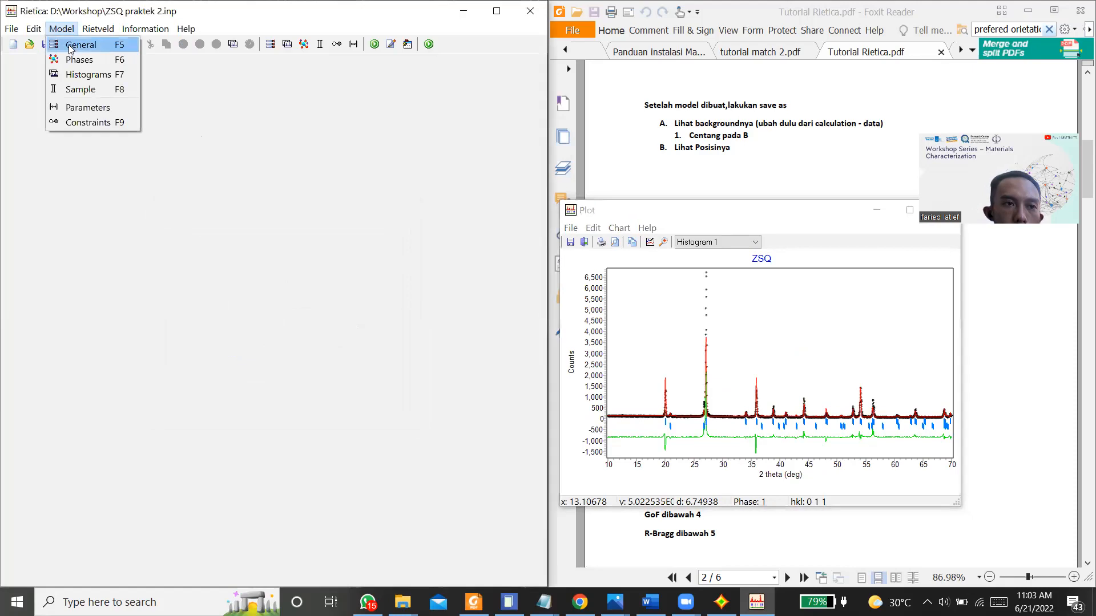
click(77, 62)
click(124, 126)
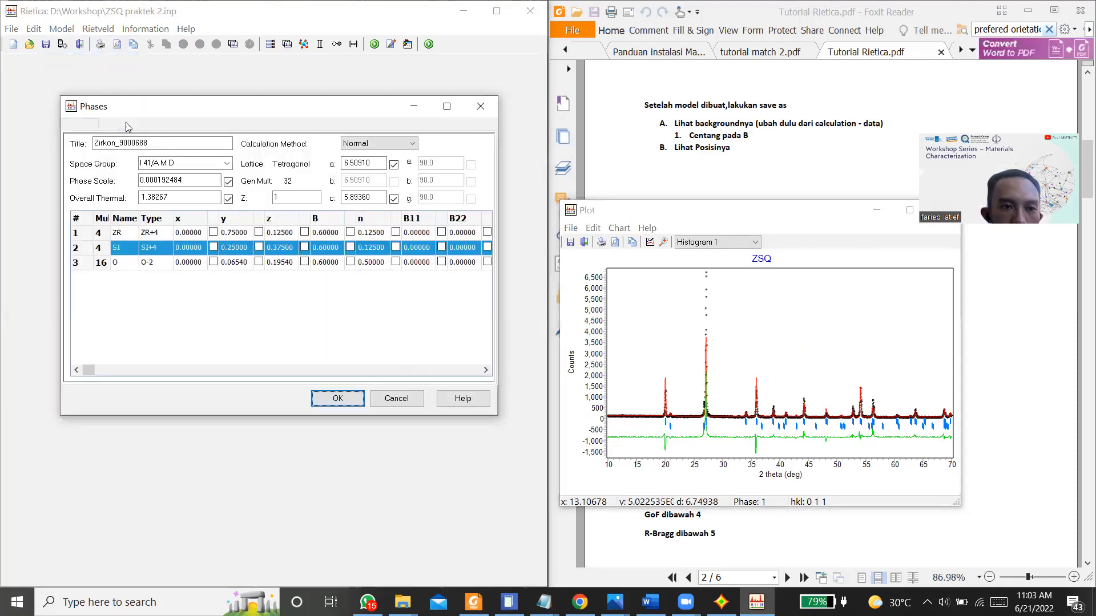
click(236, 198)
click(331, 398)
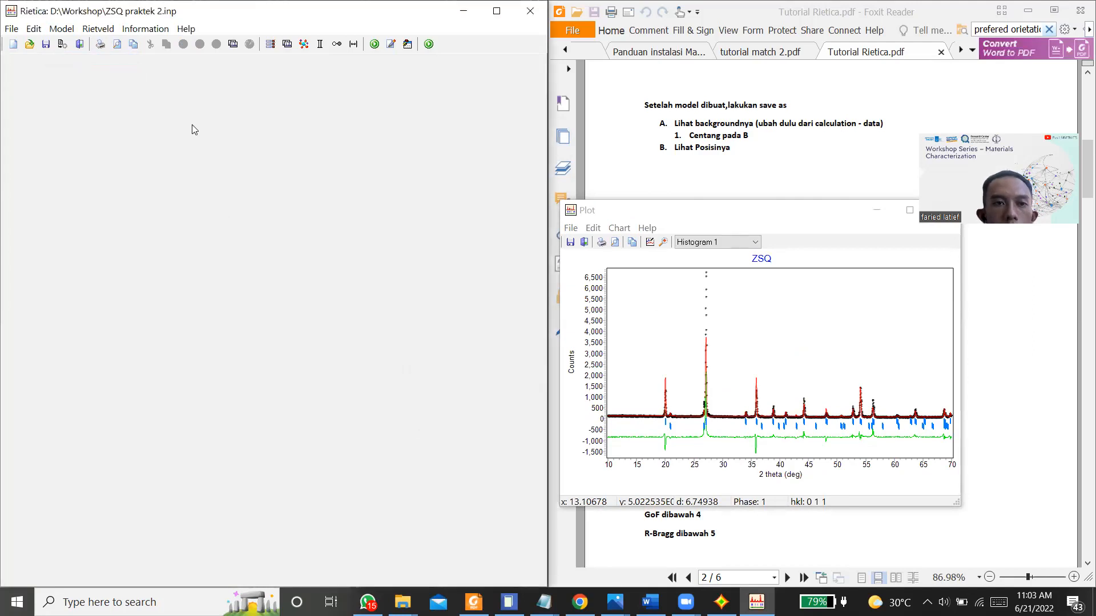
Step: Refine the quartz overall thermal parameter through several cycles with dynamic plotting, and finish with the parameters updated
key(ctrl+r)
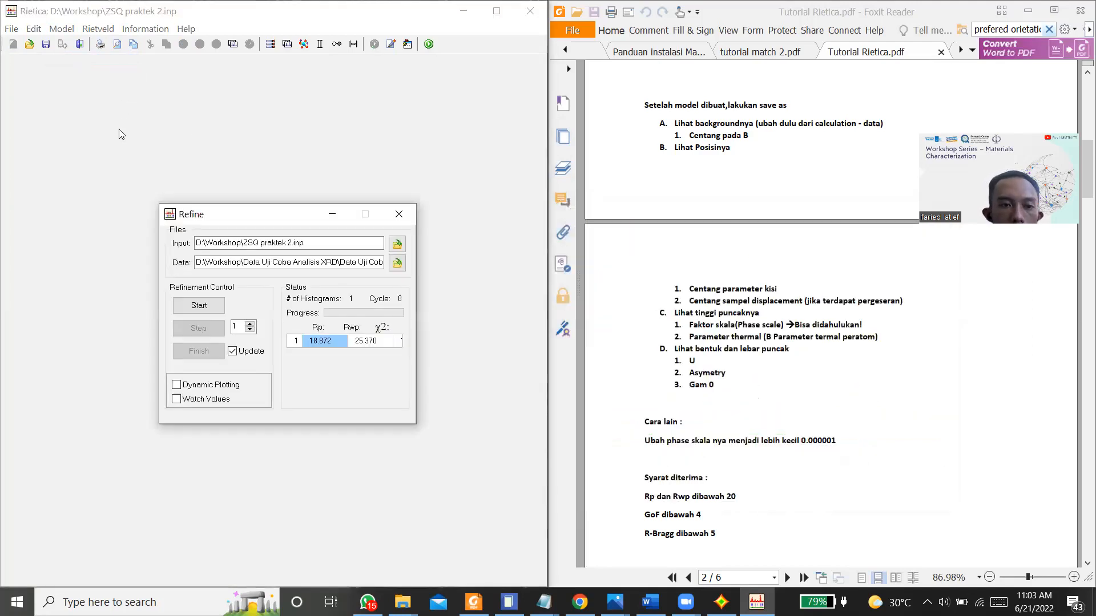
click(243, 352)
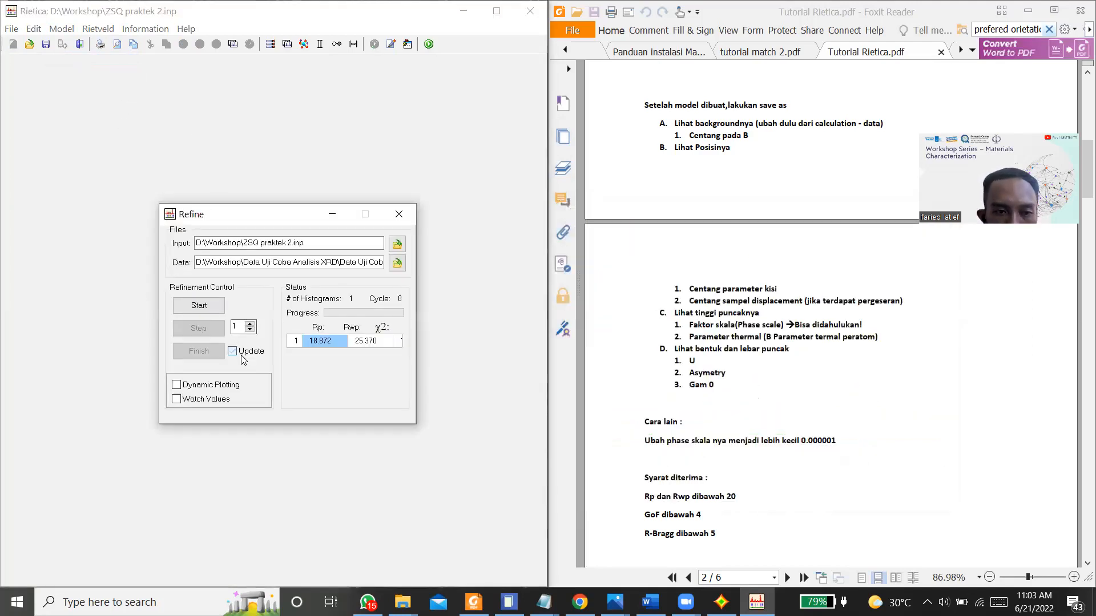
click(196, 387)
click(198, 306)
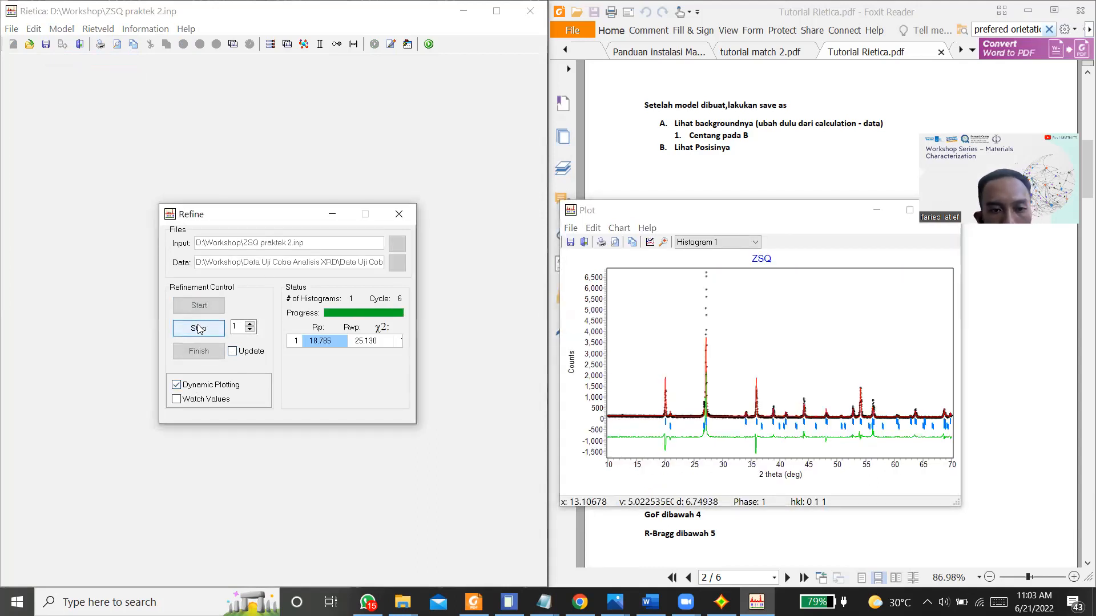
click(199, 327)
click(206, 325)
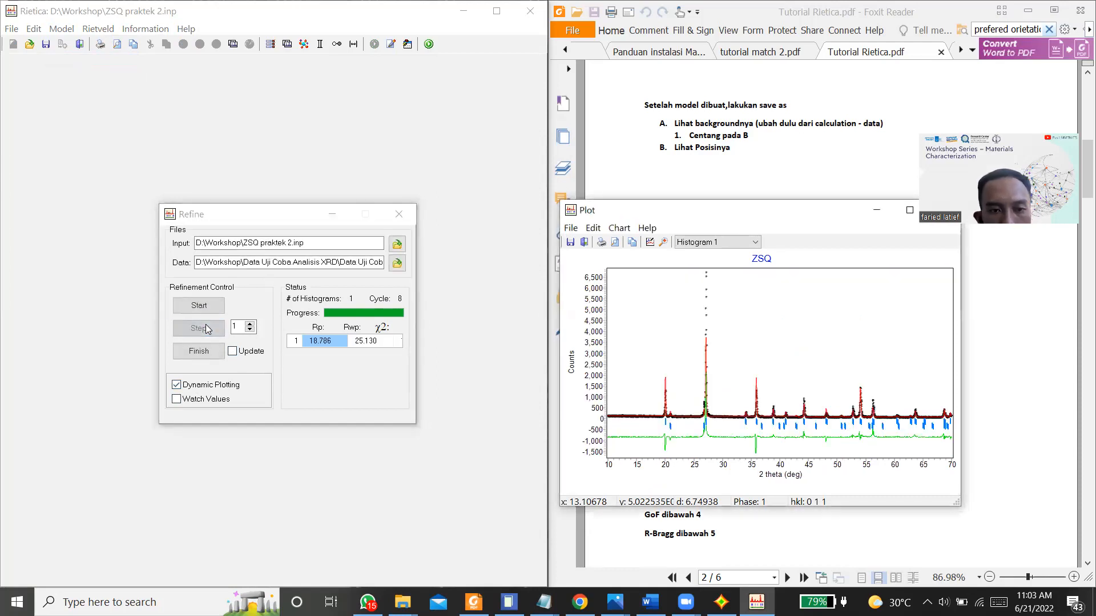
click(232, 351)
click(216, 354)
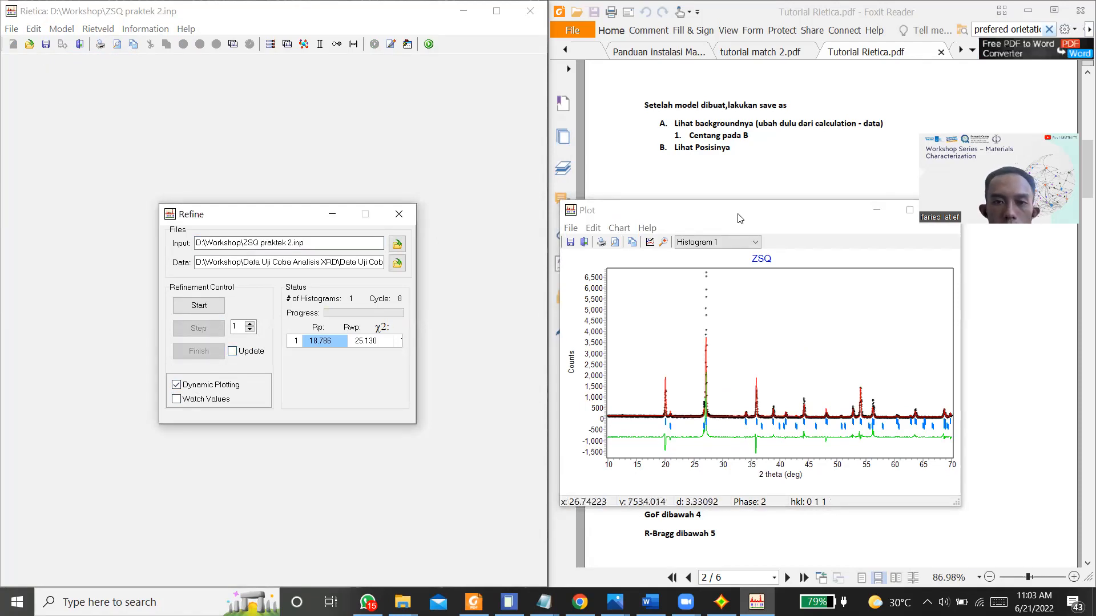
drag(739, 215, 344, 100)
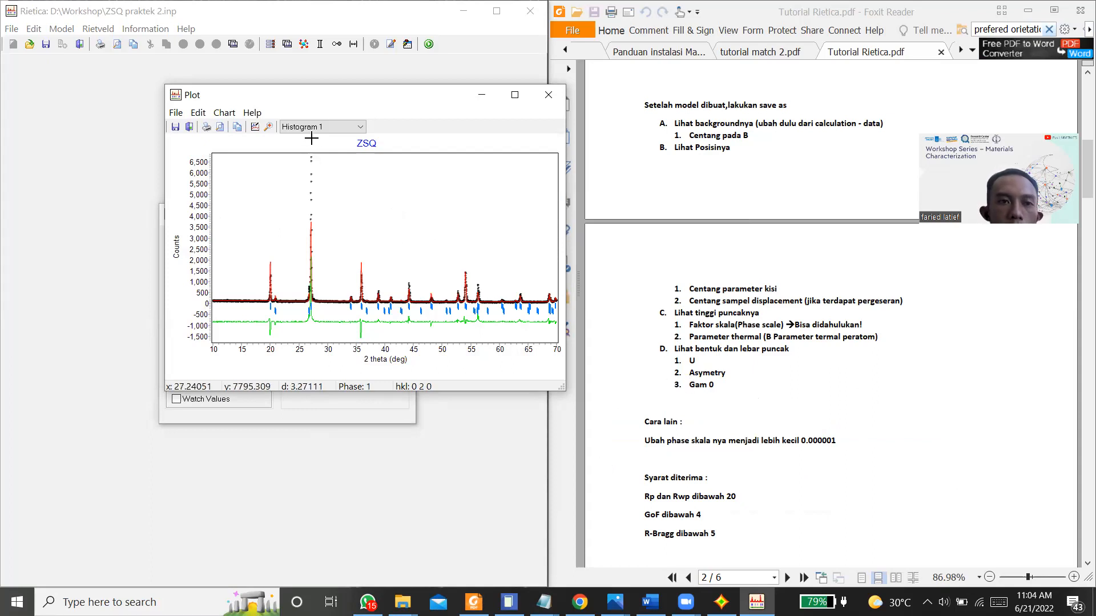
Step: Mark the peak-shape parameter U of Zirkon_9000688 for refinement in the sample settings and accept them
click(72, 31)
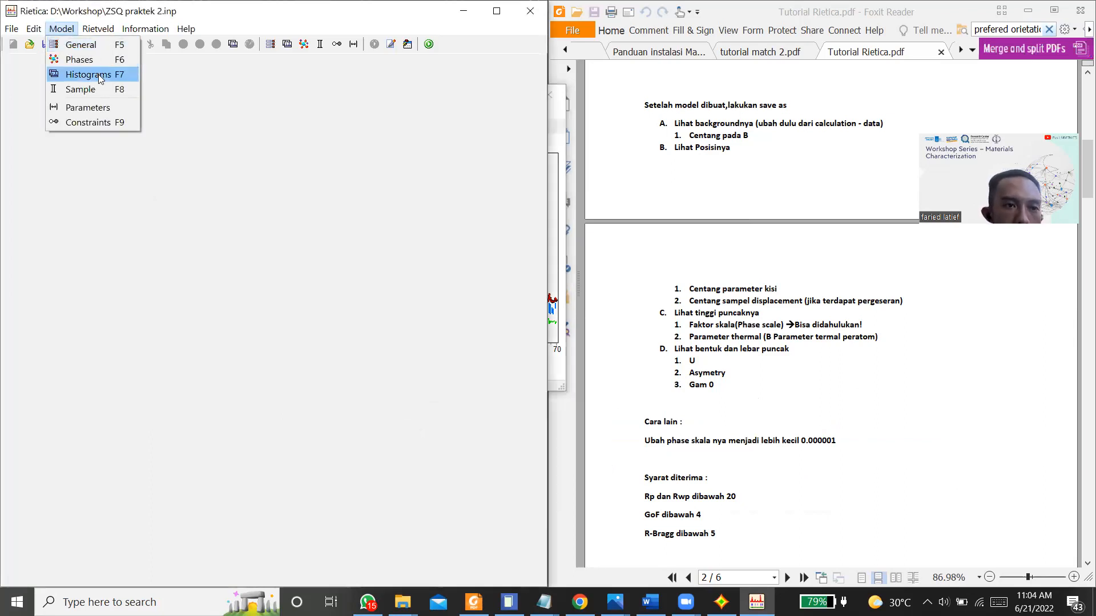
click(101, 89)
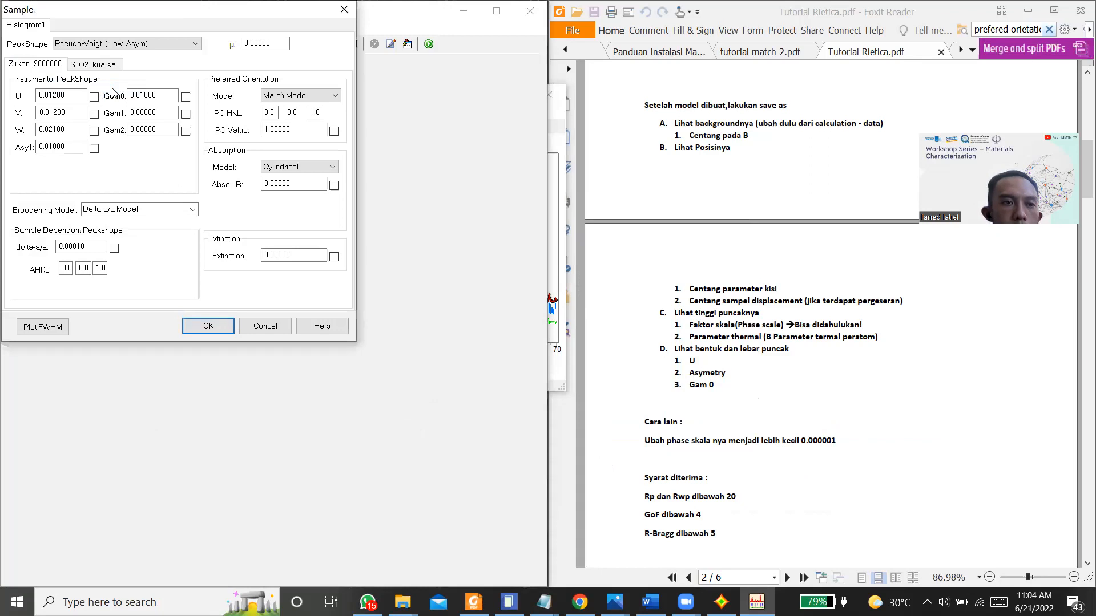
click(94, 97)
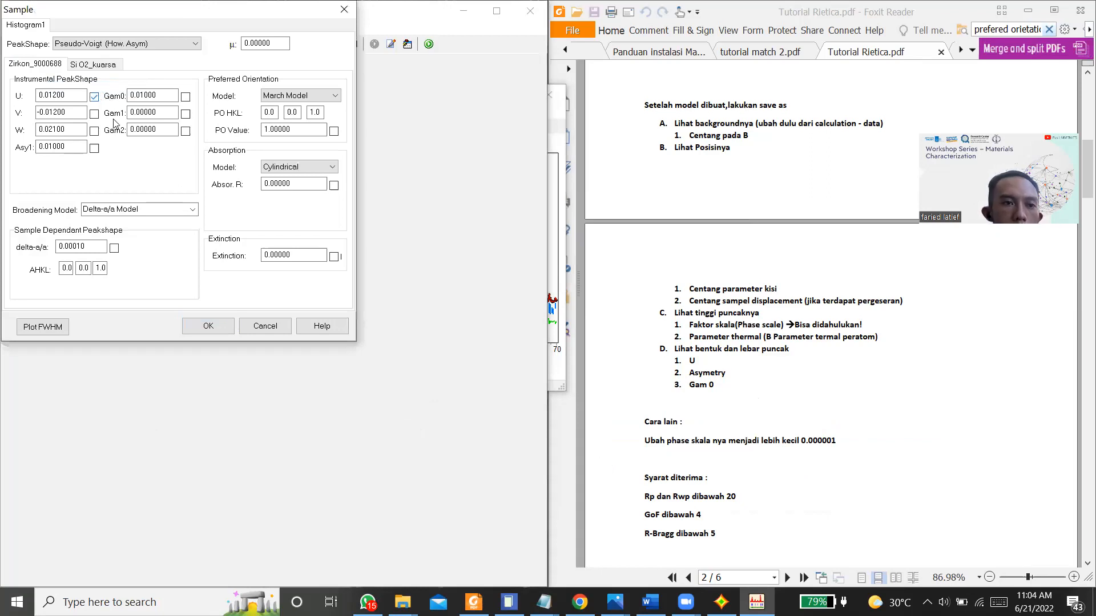
click(195, 323)
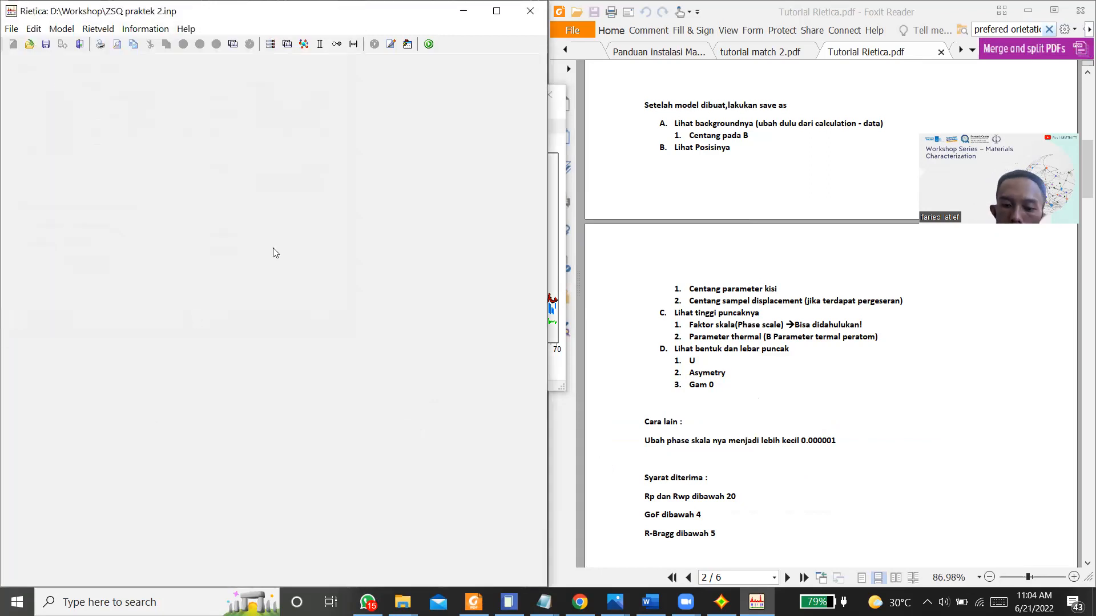
Step: Refine the zircon U parameter through several cycles, finish with the parameters updated, and turn updating off again
key(ctrl+r)
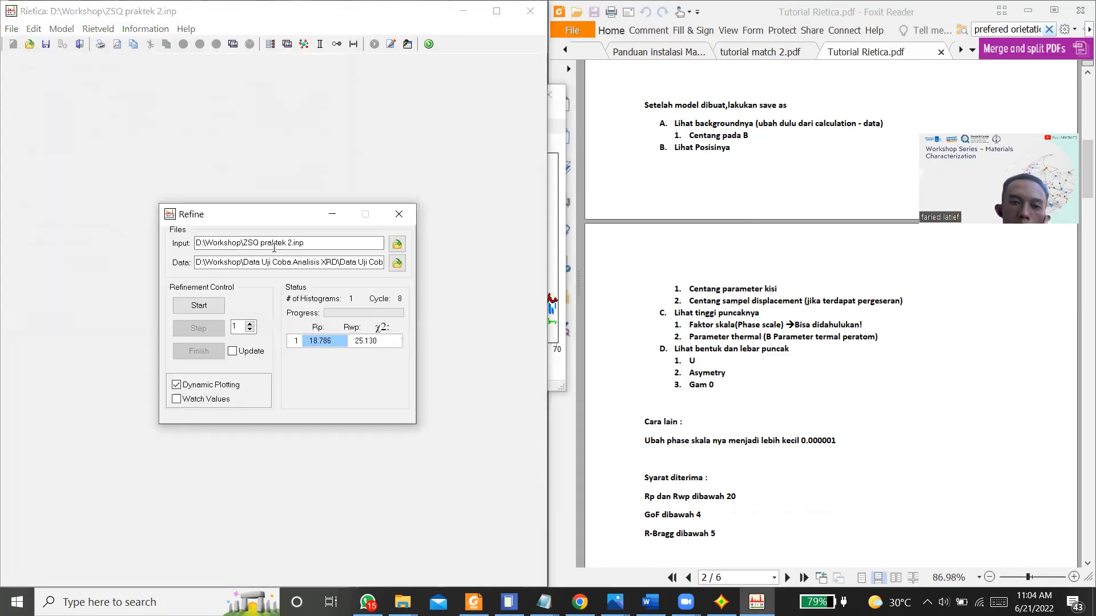
click(216, 302)
drag(291, 96, 479, 122)
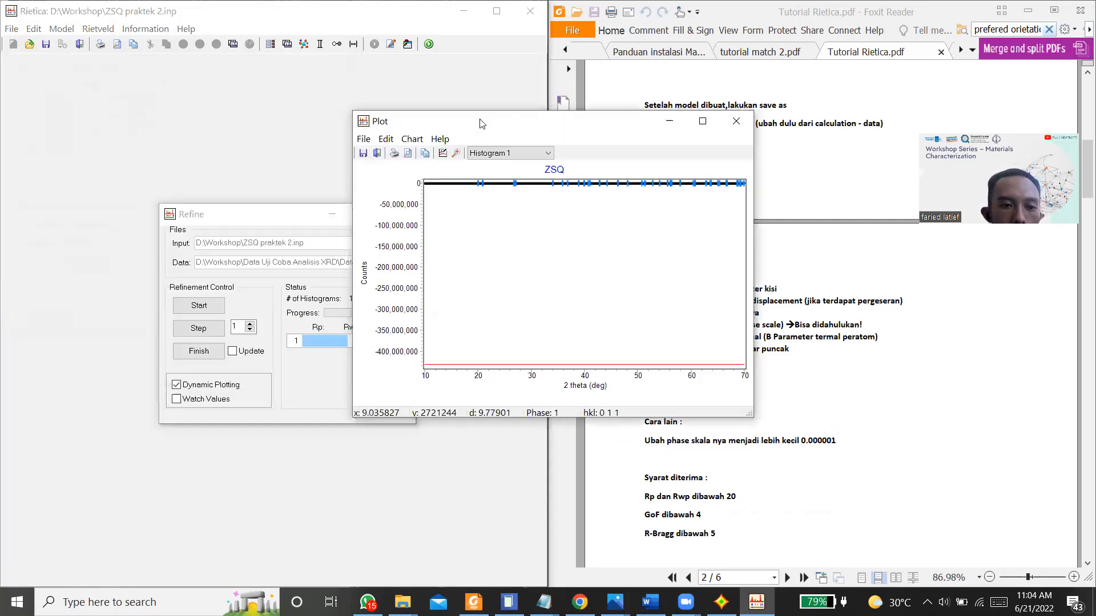
click(200, 330)
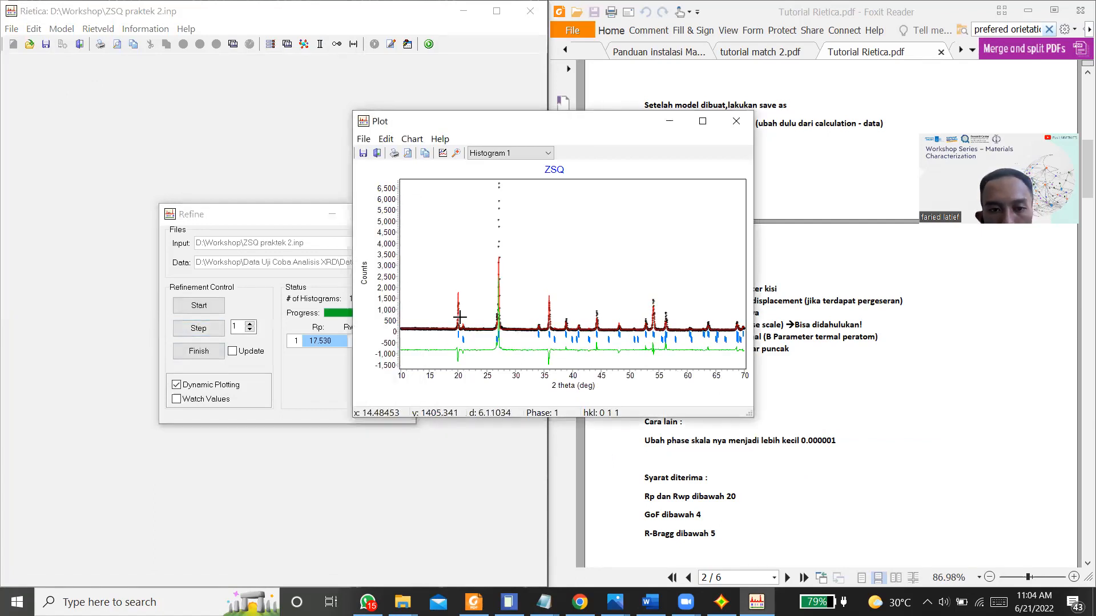
click(215, 326)
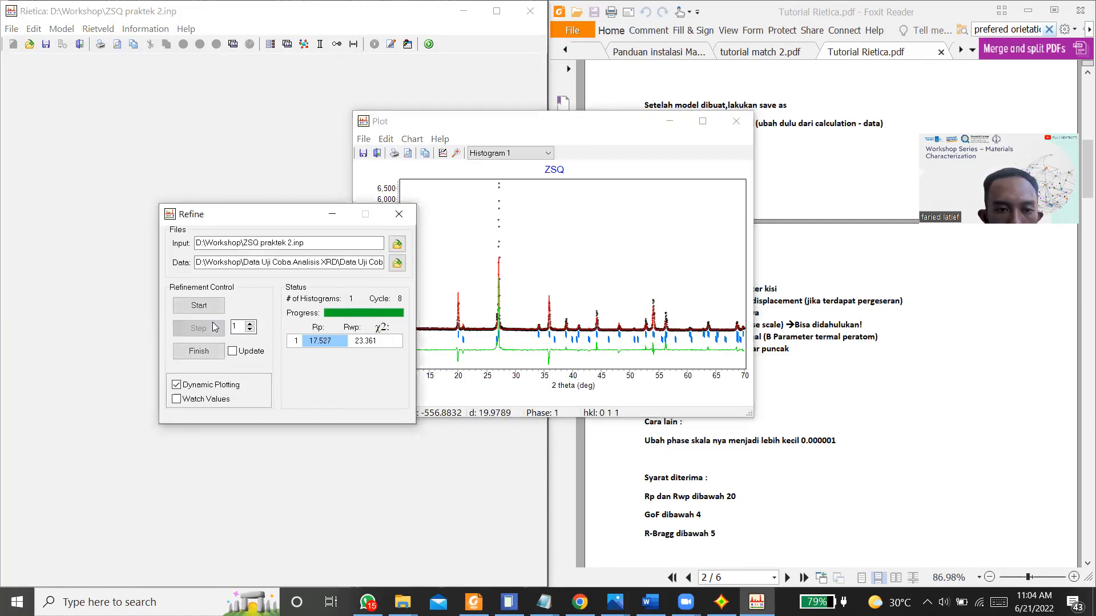
click(239, 355)
click(195, 354)
click(232, 351)
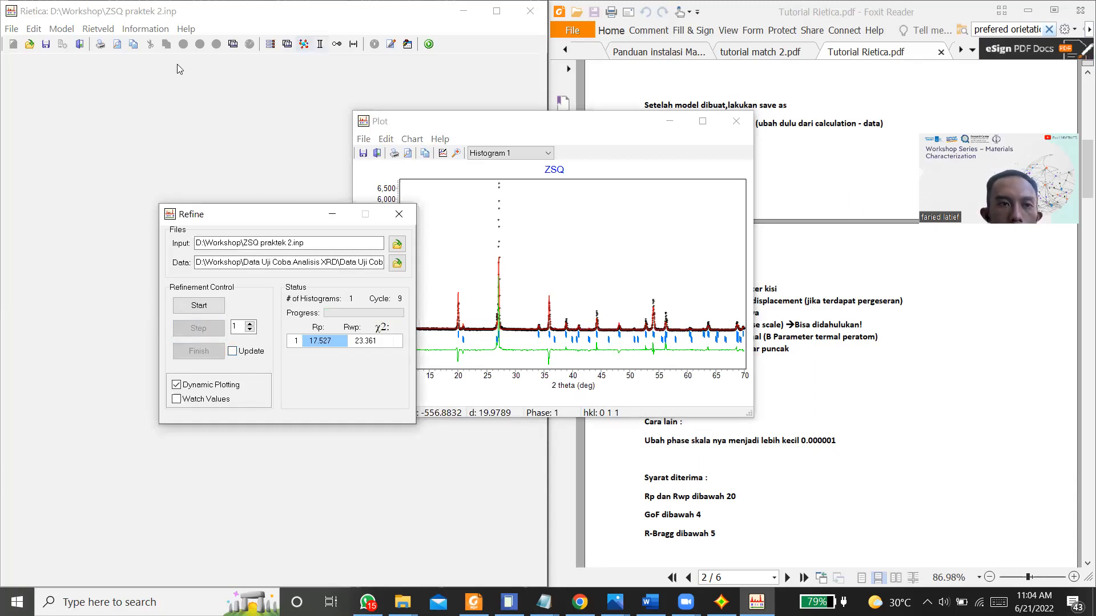
Step: Mark the peak-shape parameter Gam0 of Zirkon_9000688 for refinement in the sample settings and accept them
click(56, 31)
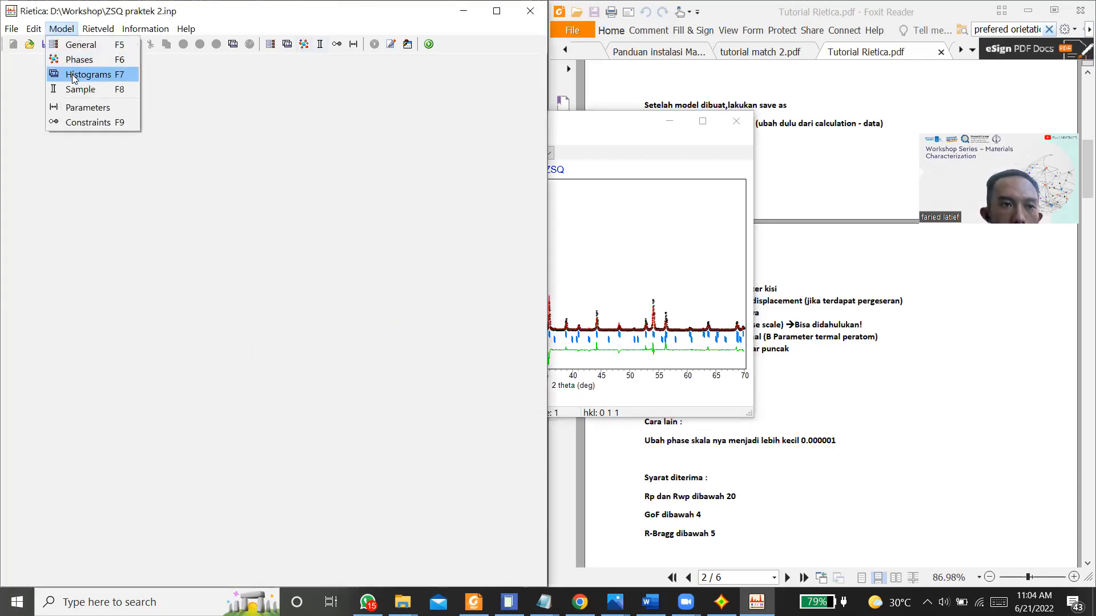
click(81, 91)
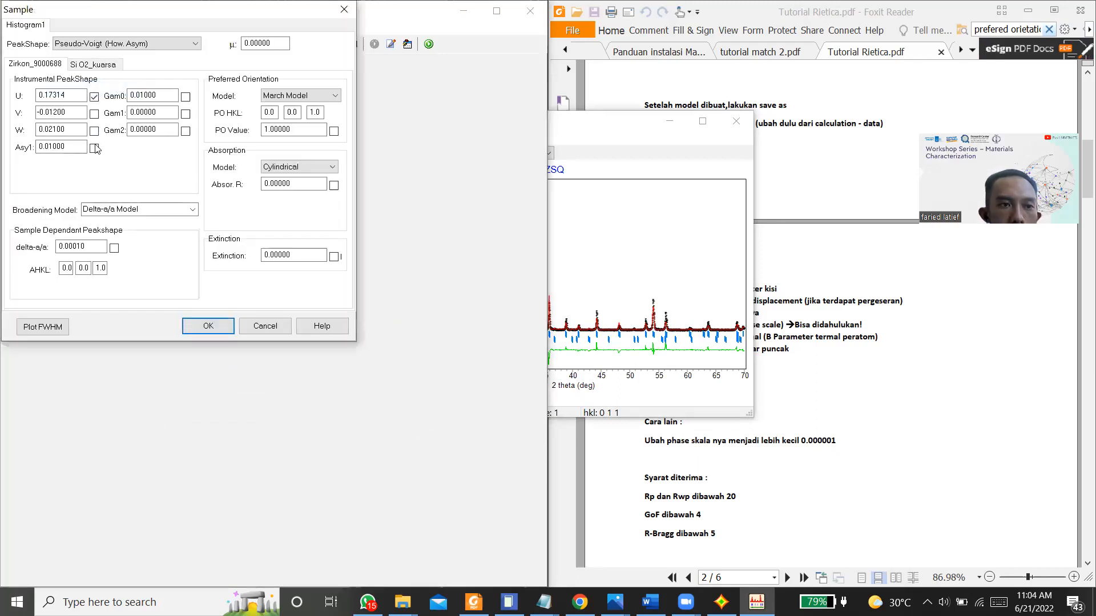
click(186, 96)
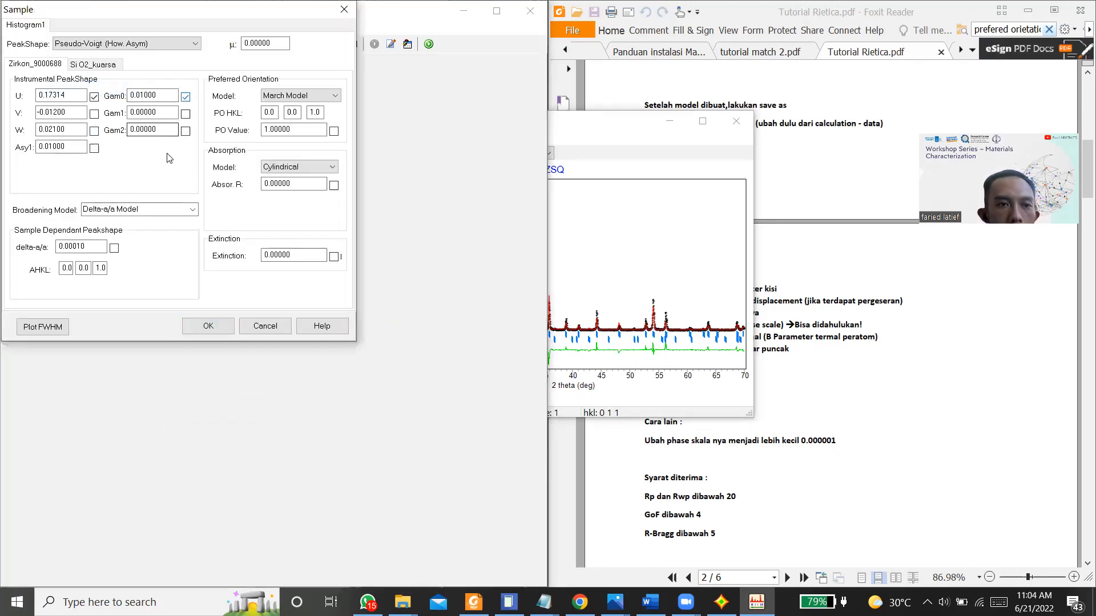
click(219, 324)
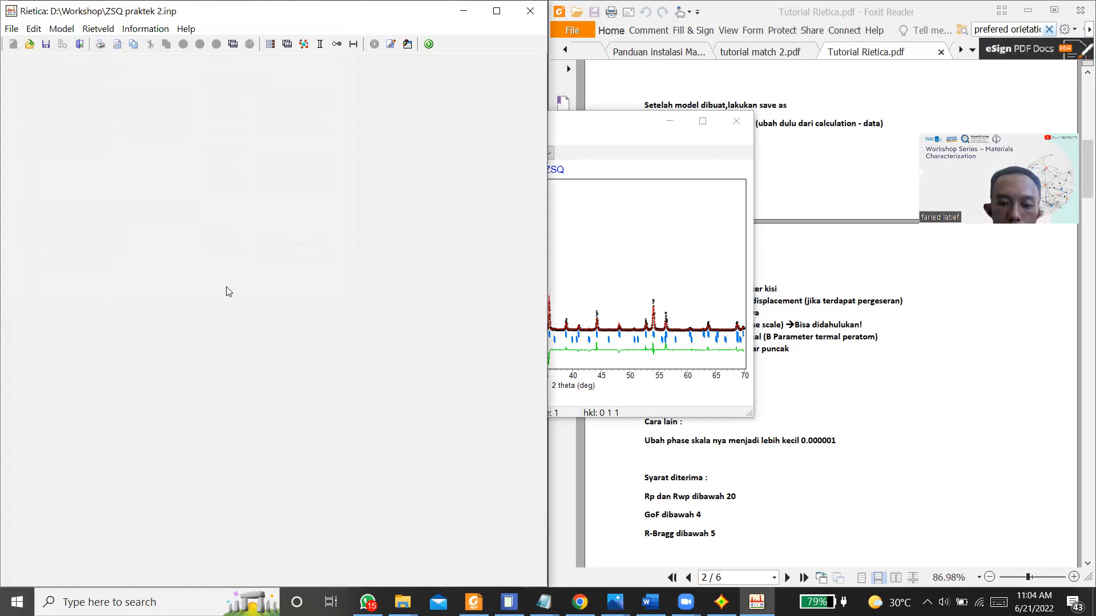
Step: Refine the zircon Gam0 parameter through several cycles and finish with parameter updating enabled
key(ctrl+r)
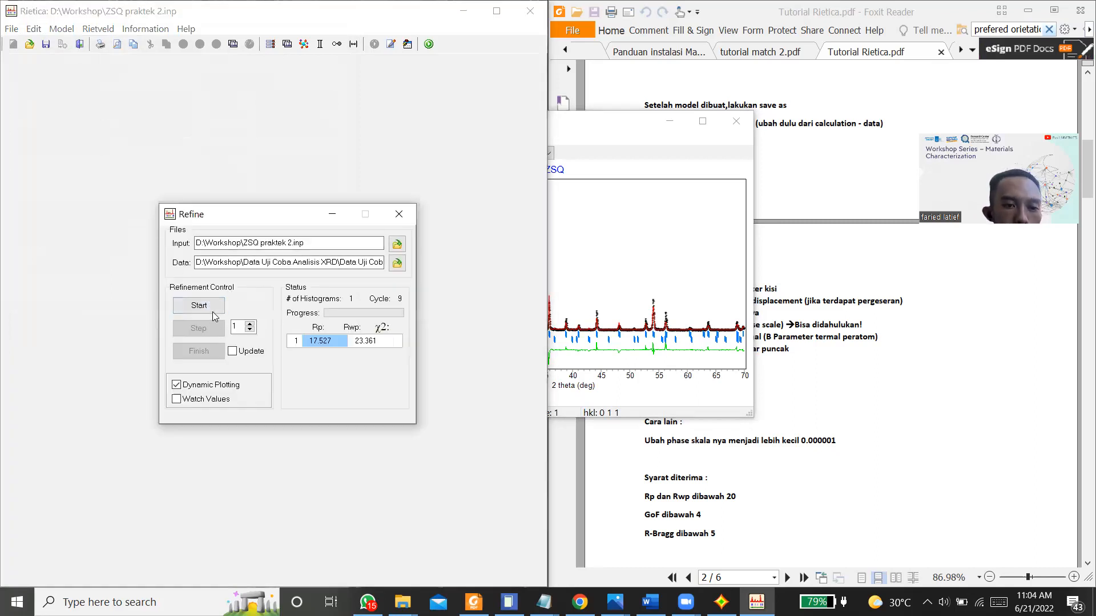
click(212, 311)
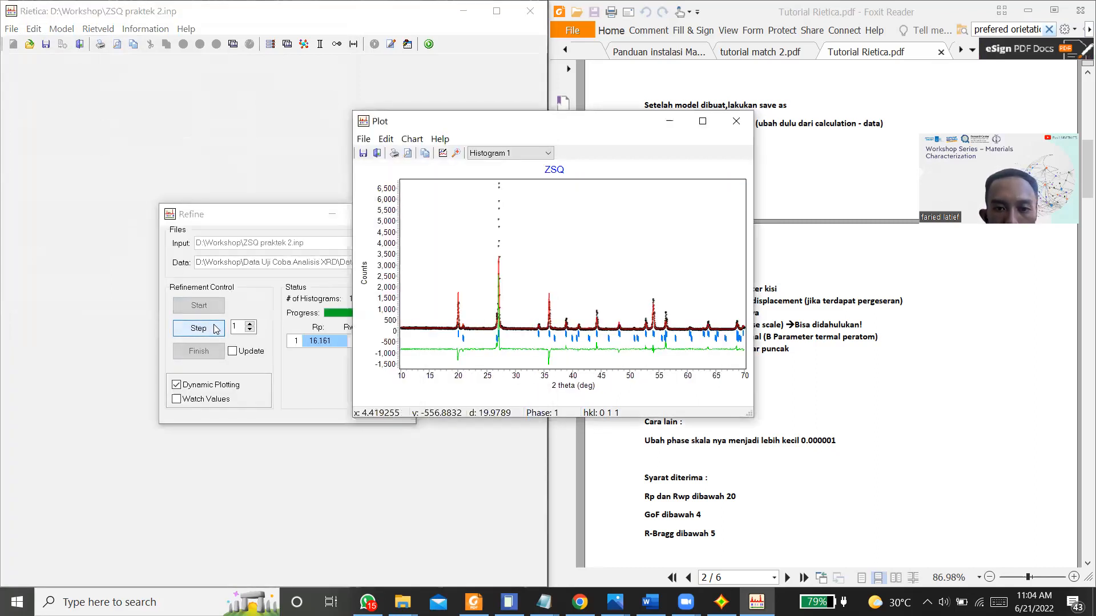
click(216, 329)
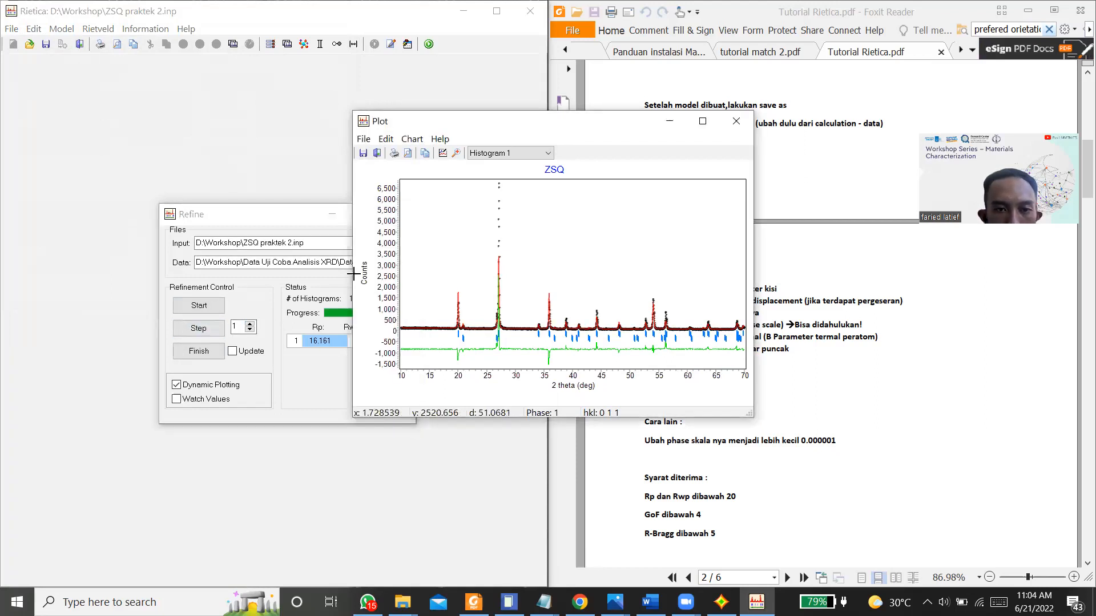
drag(471, 134, 612, 137)
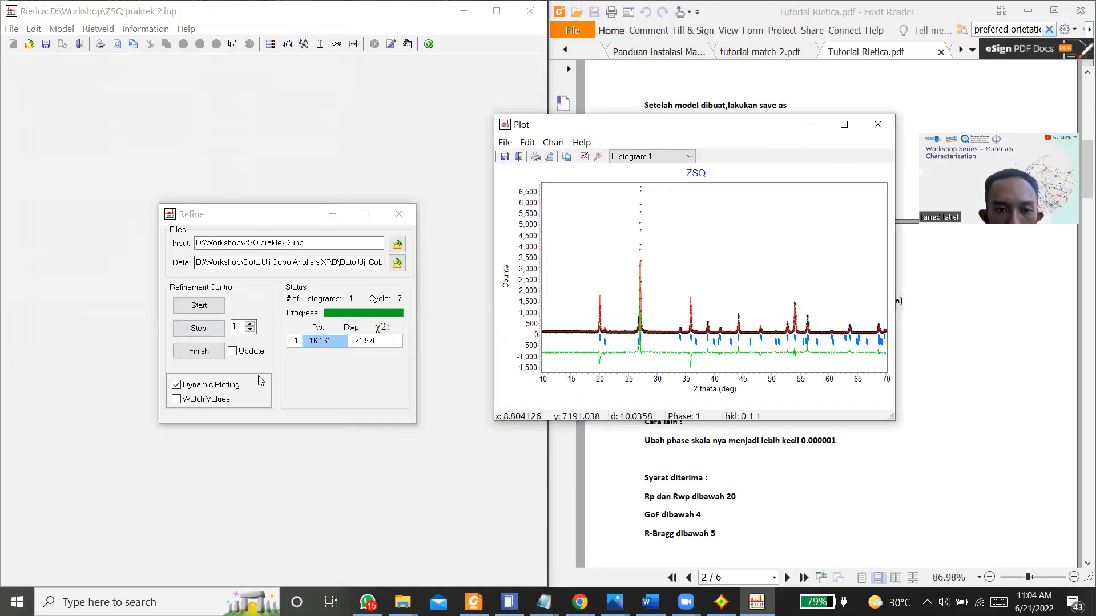
click(233, 351)
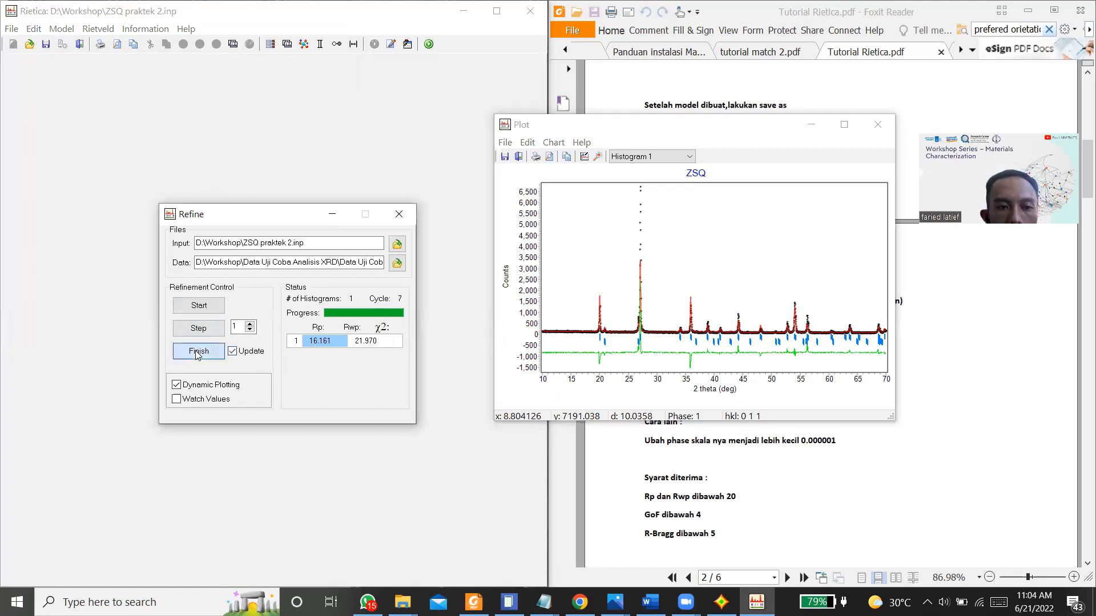
click(255, 160)
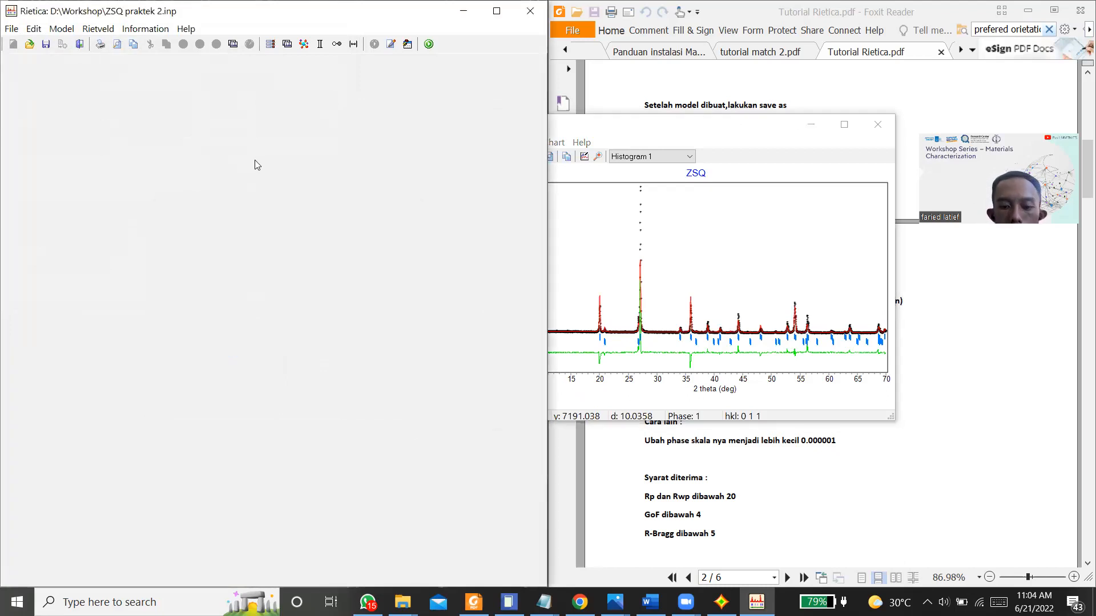
Step: Mark the asymmetry parameter Asy1 of Zirkon_9000688 for refinement in the sample settings and accept them
click(62, 28)
click(83, 92)
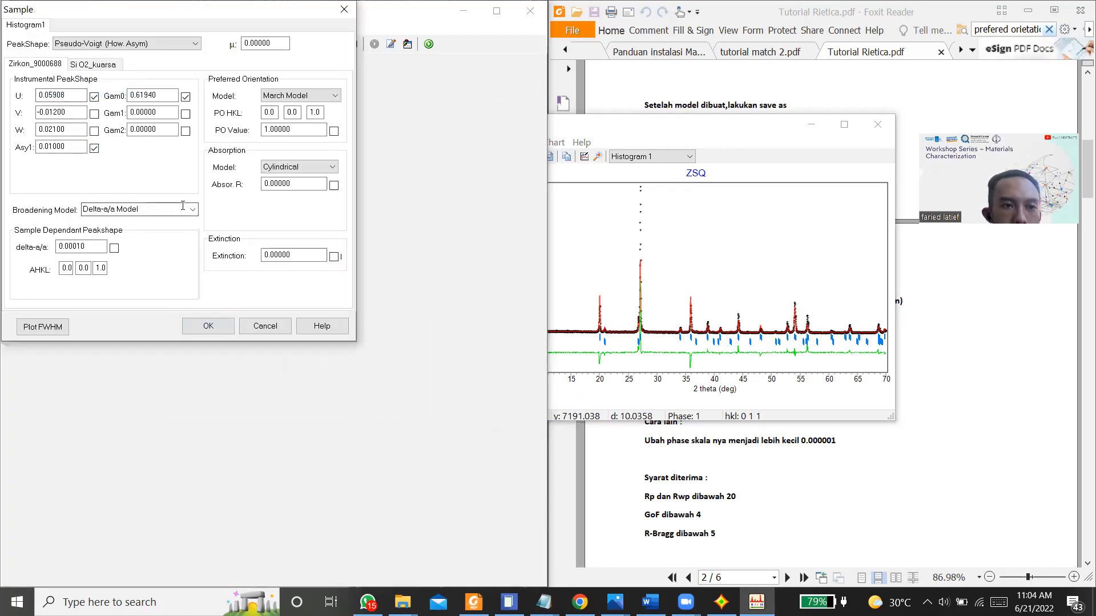
click(202, 326)
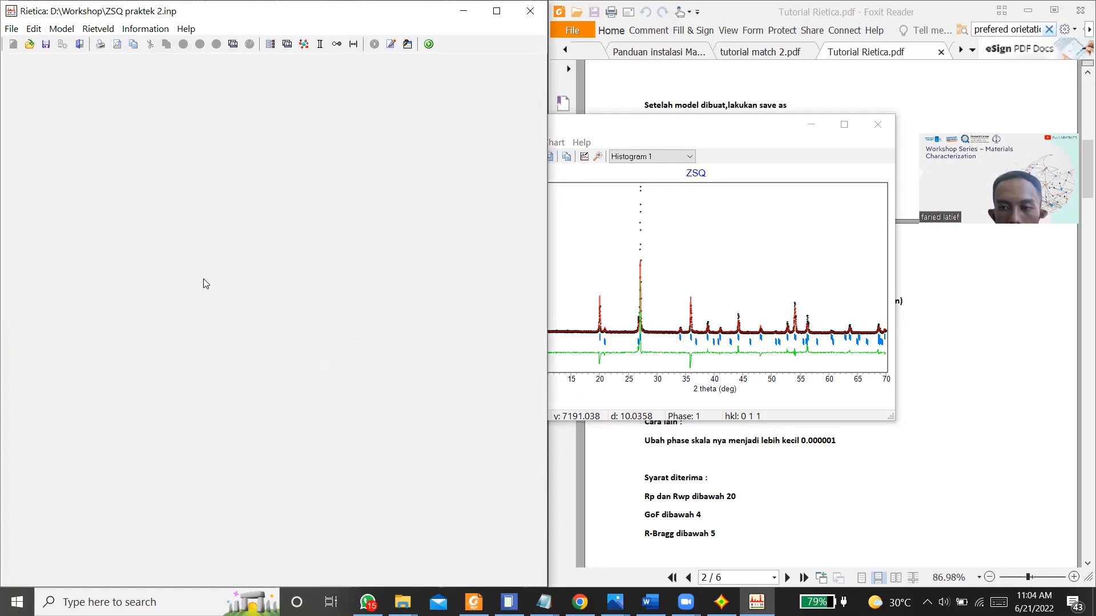
Step: Refine the zircon asymmetry parameter through several cycles and finish with the parameters updated
key(F9)
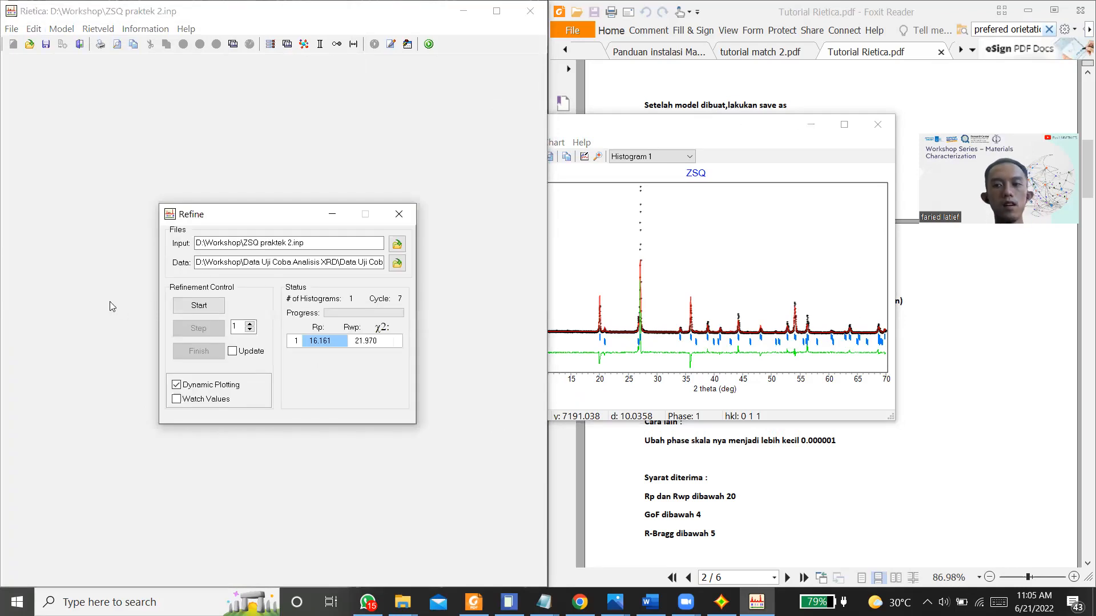
click(199, 305)
click(206, 333)
click(204, 330)
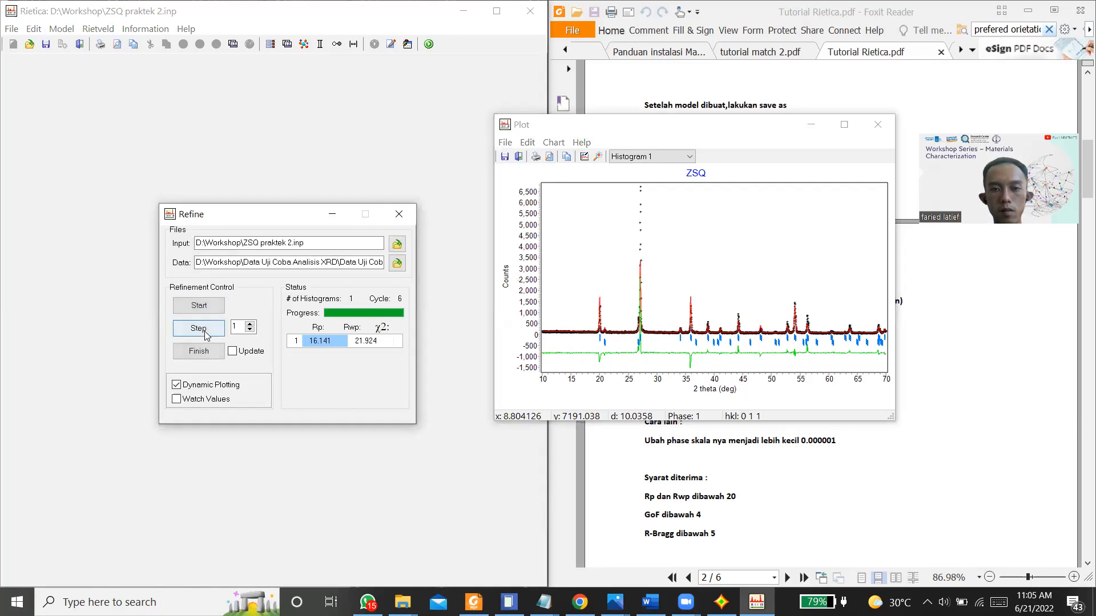
click(232, 351)
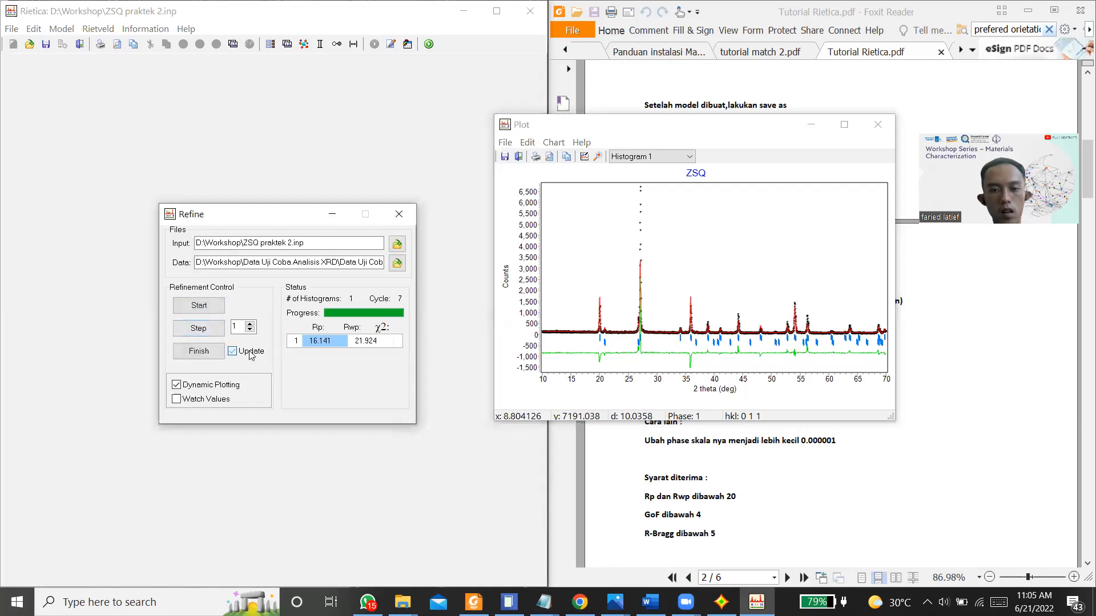
click(222, 354)
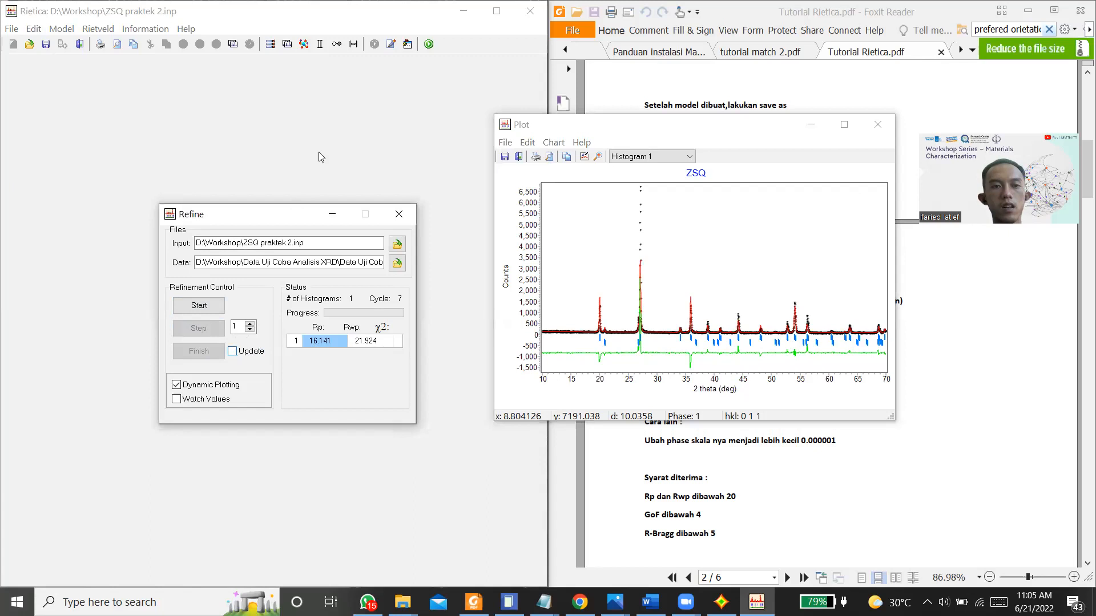
Step: Examine the fit of the peaks near 36° and 20° 2-theta in the ZSQ plot and restore the full pattern
drag(672, 284, 733, 368)
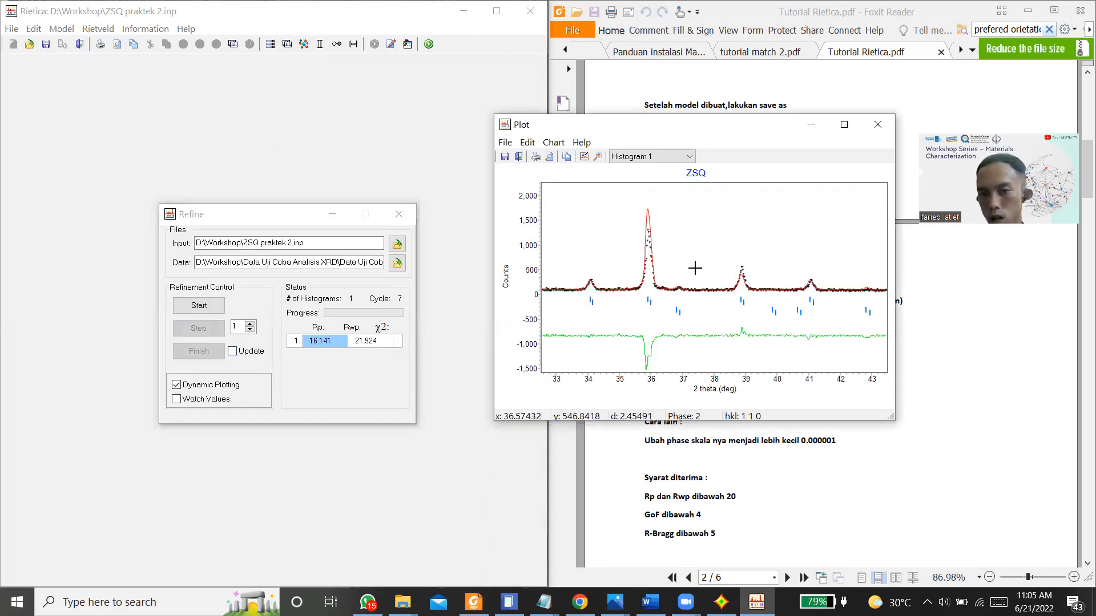
right_click(658, 259)
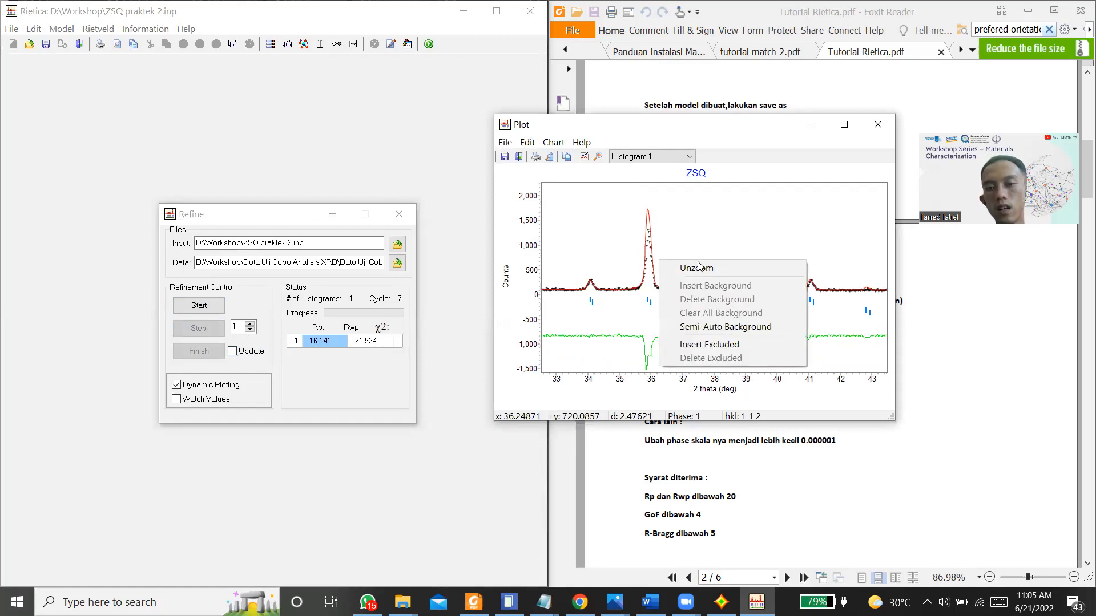
click(668, 265)
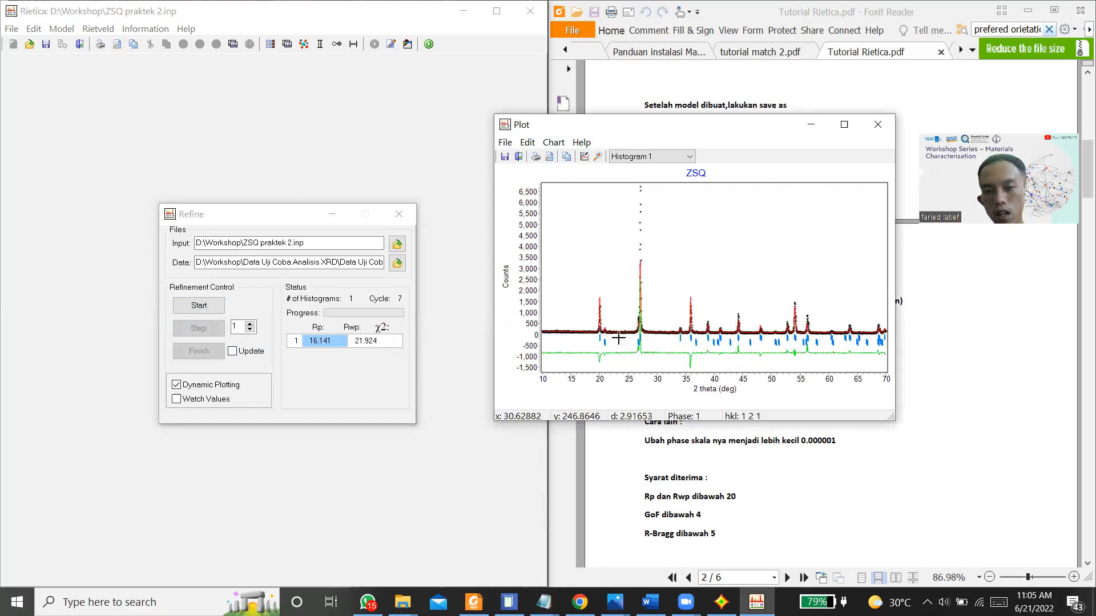
drag(589, 274, 630, 369)
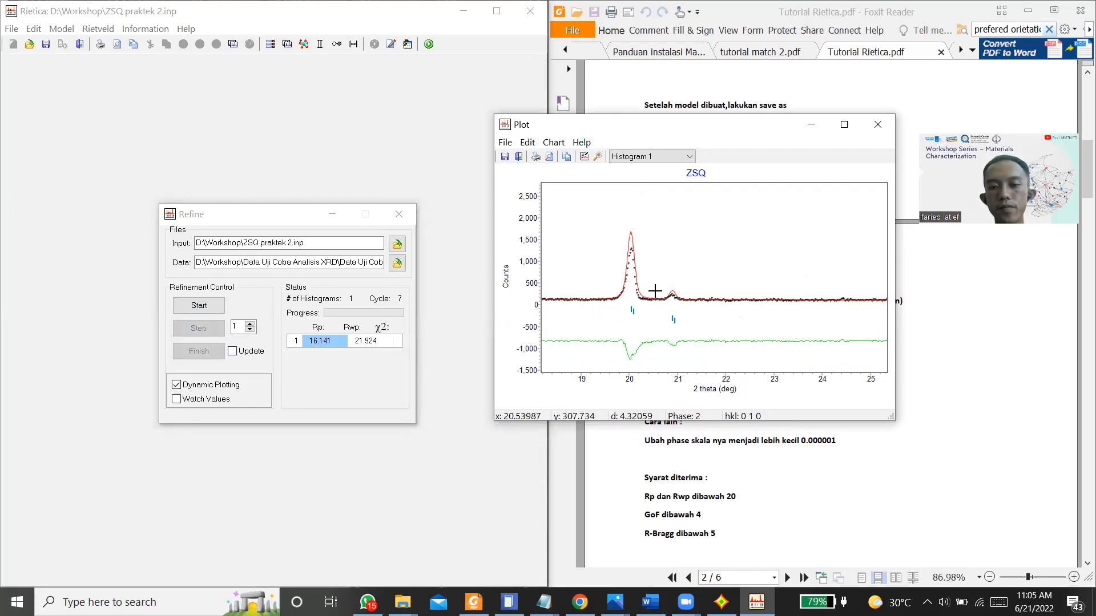
drag(603, 307, 597, 309)
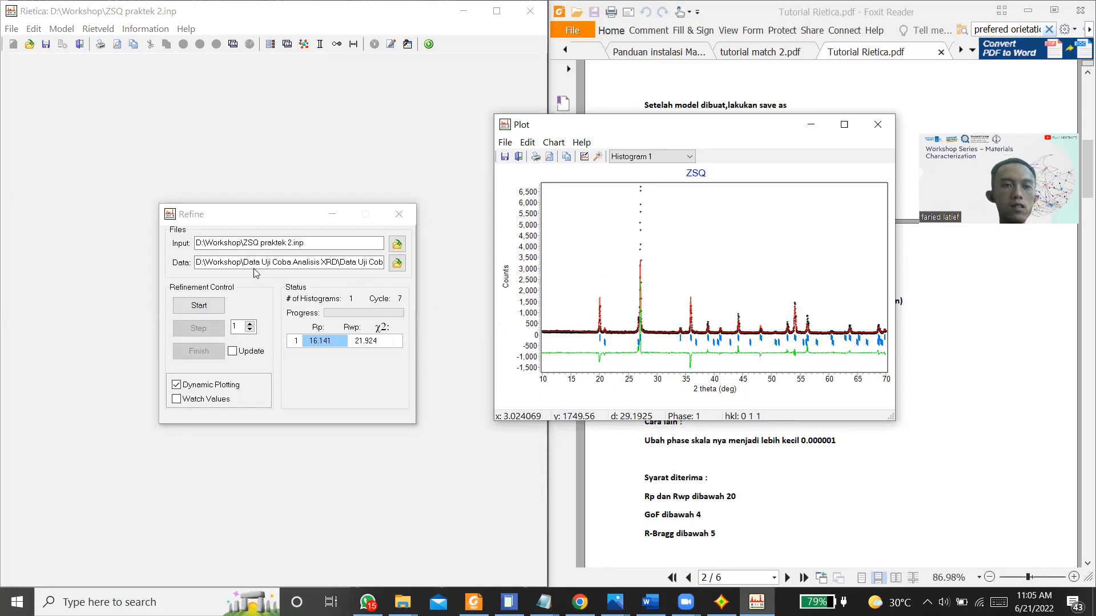
Step: Mark the peak-shape parameter U of the Si O2_kuarsa phase for refinement in the sample settings and accept them
click(399, 214)
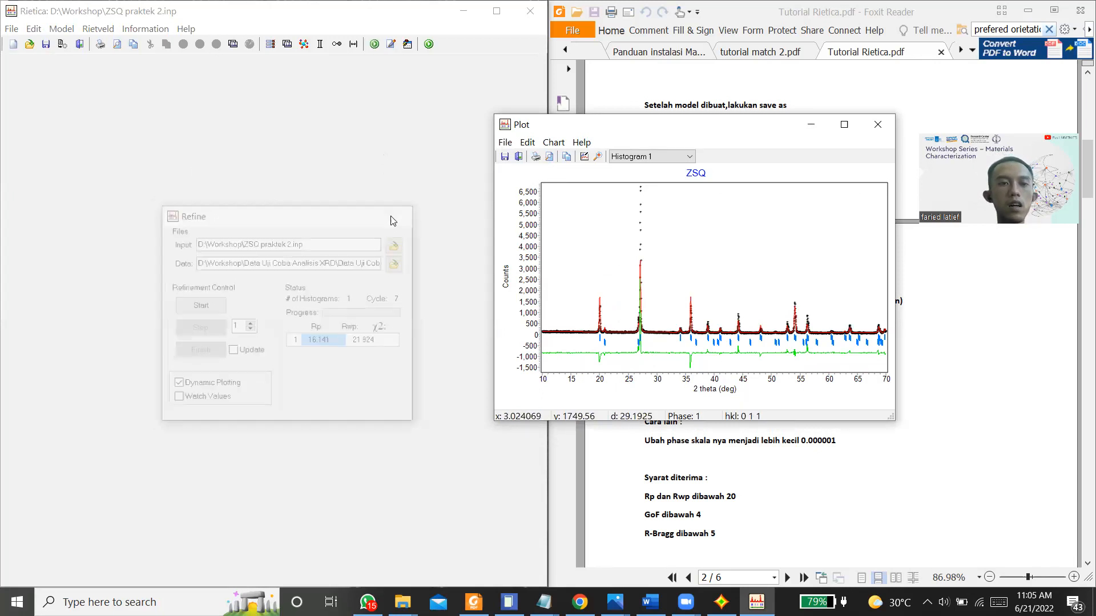
click(73, 31)
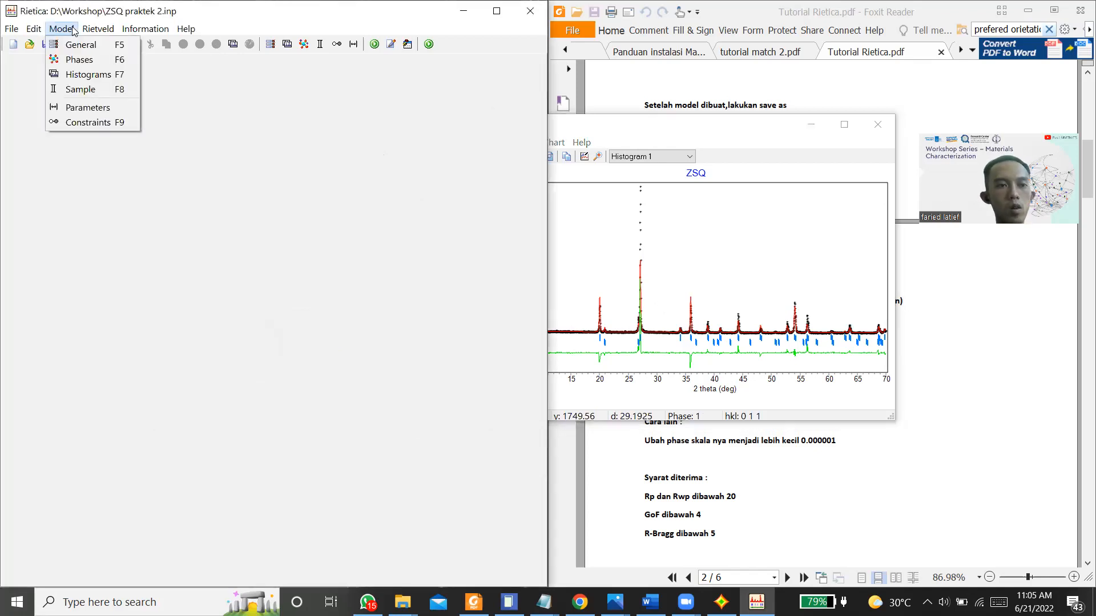
click(85, 89)
click(93, 64)
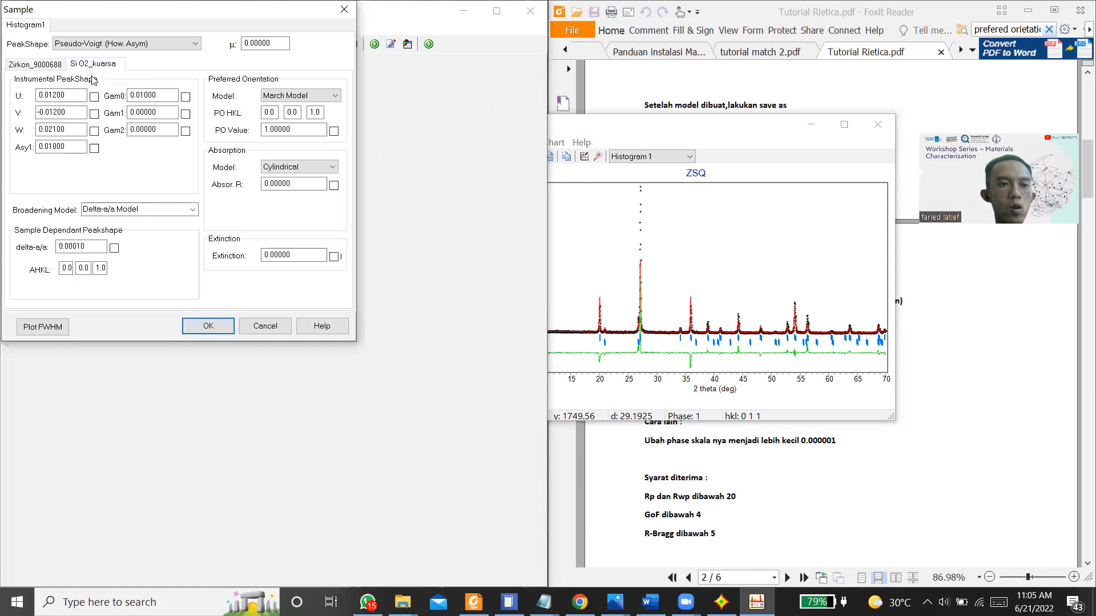
click(93, 97)
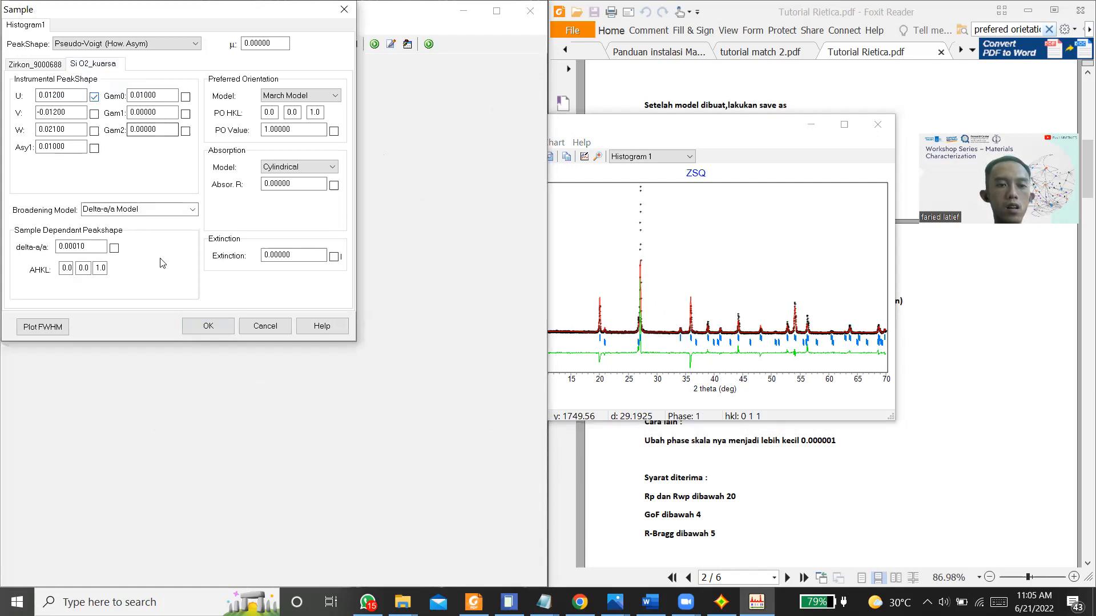
click(205, 323)
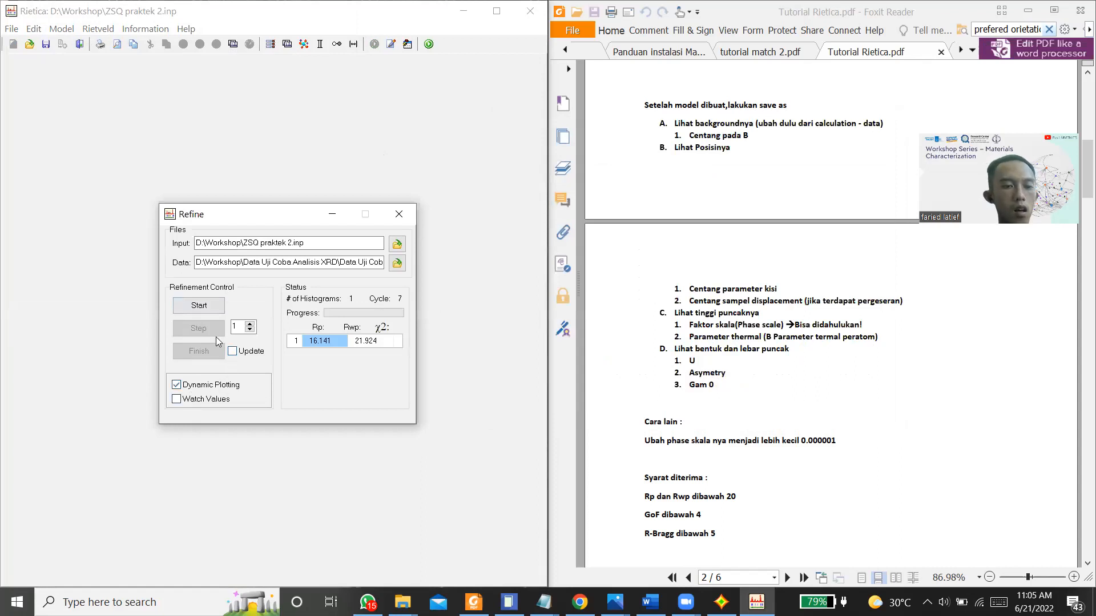
Step: Refine the quartz U parameter through several cycles, finish with the parameters updated, and close the refinement
click(192, 307)
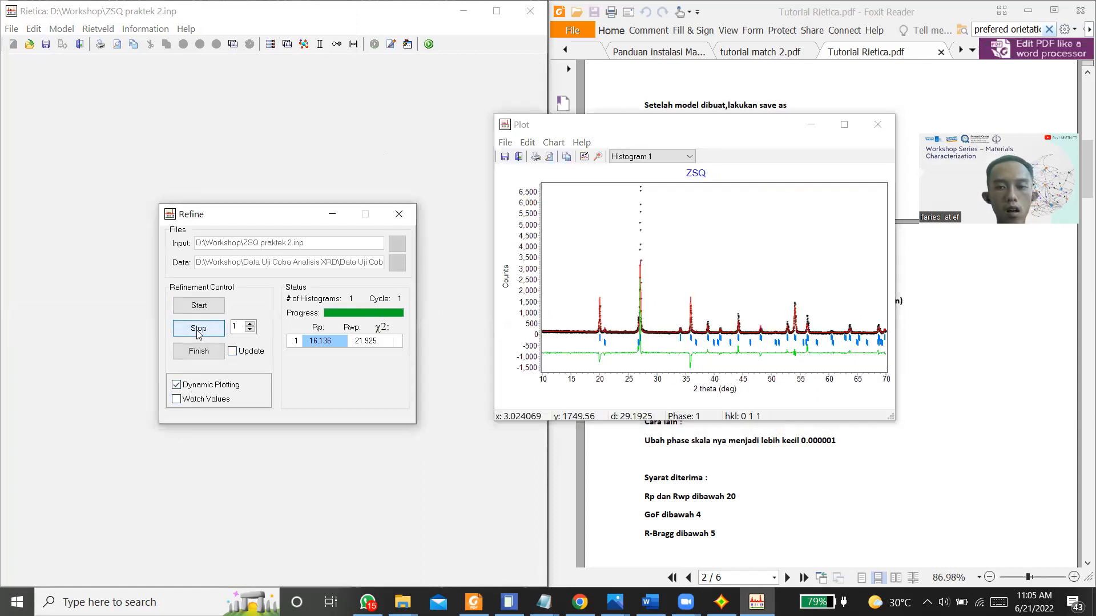
click(232, 351)
click(208, 356)
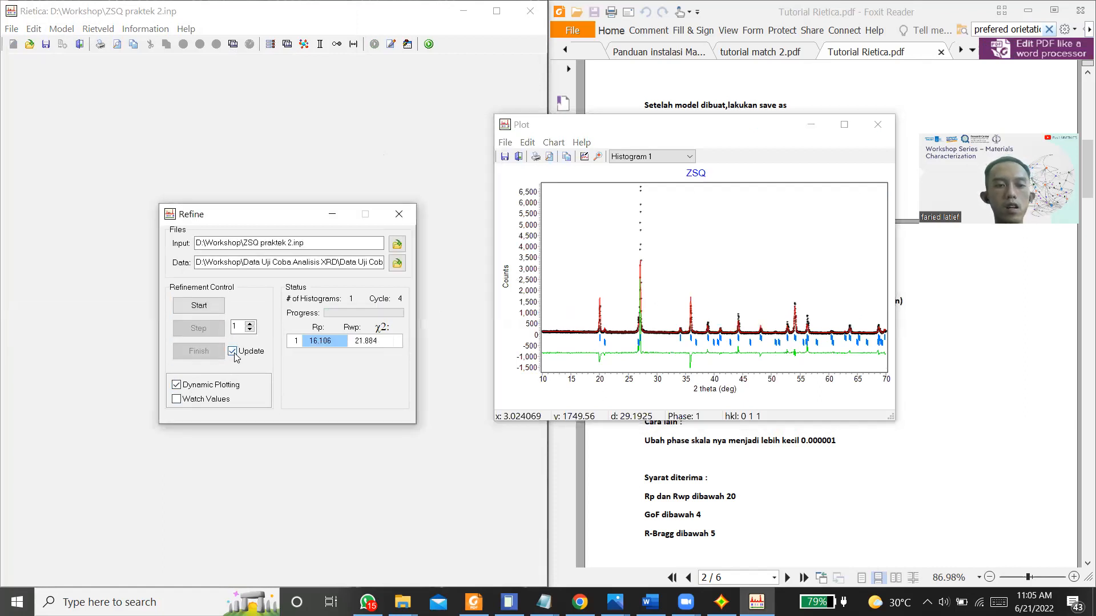
click(408, 215)
Step: Save the model as a new input file named ZSQ praktek 3 in the Workshop folder
click(19, 27)
click(27, 28)
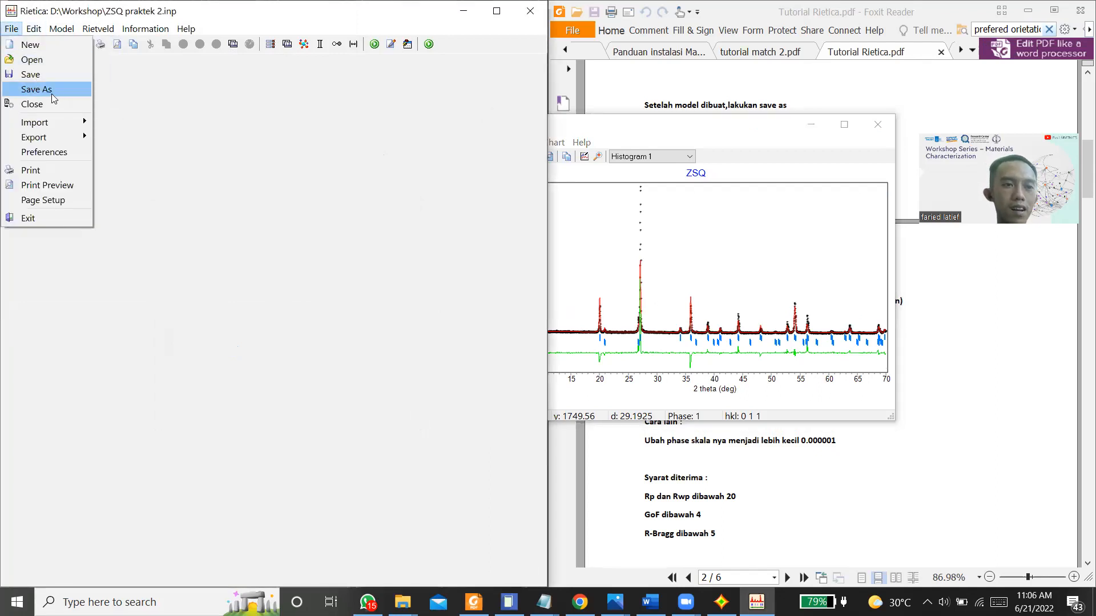
click(52, 92)
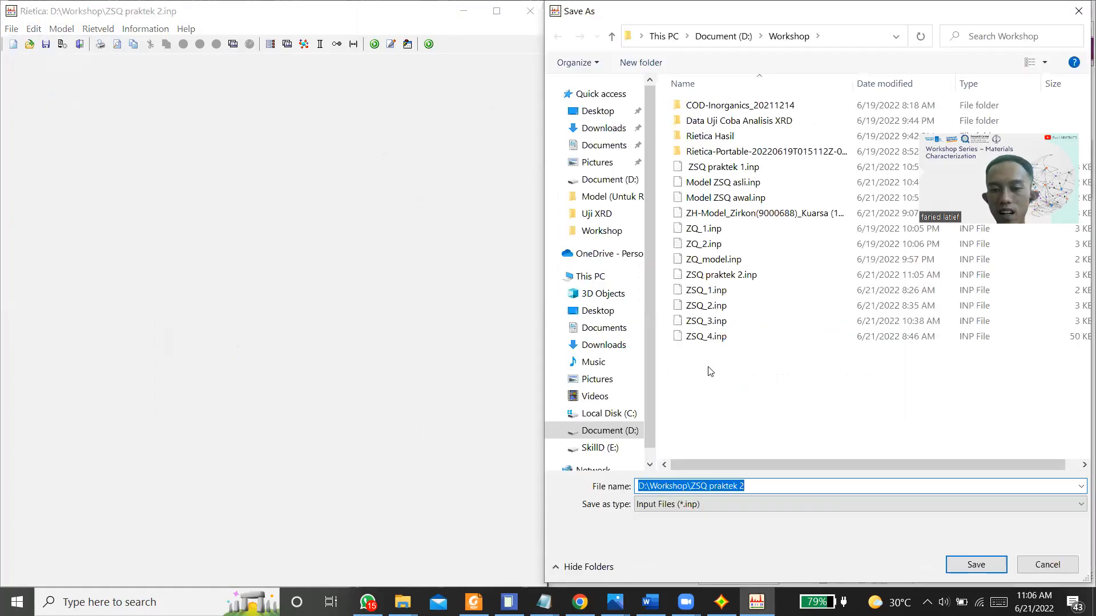
click(764, 486)
key(BackSpace)
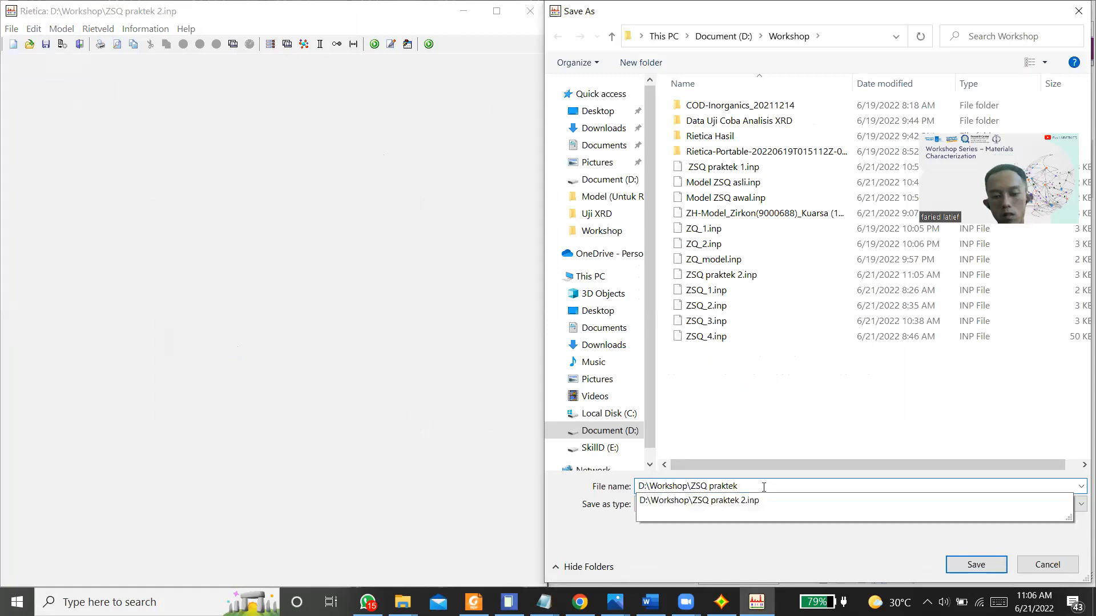
text(3)
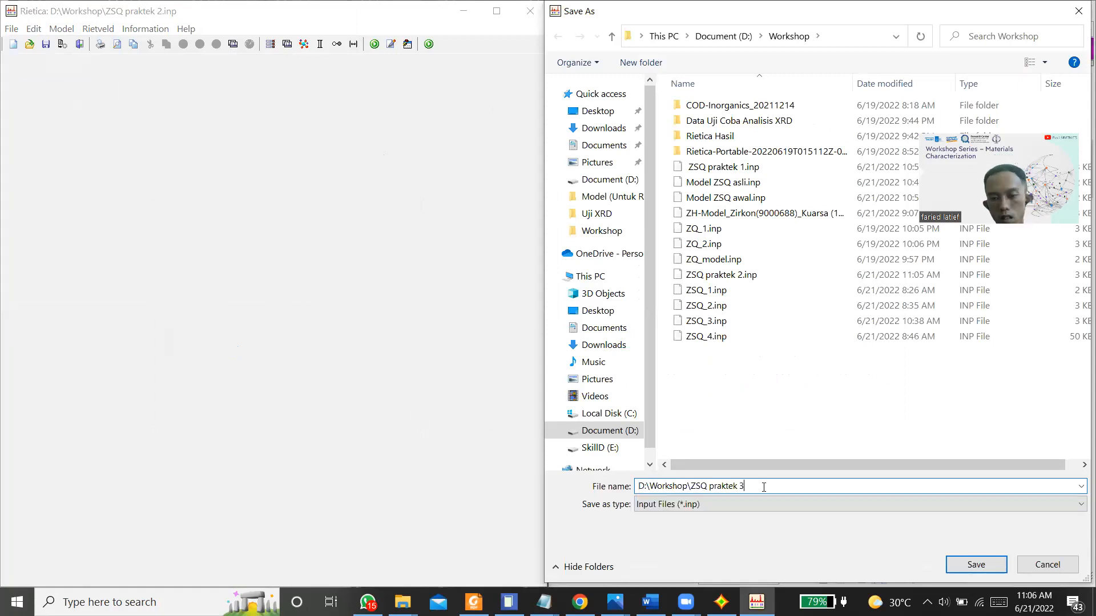
click(961, 566)
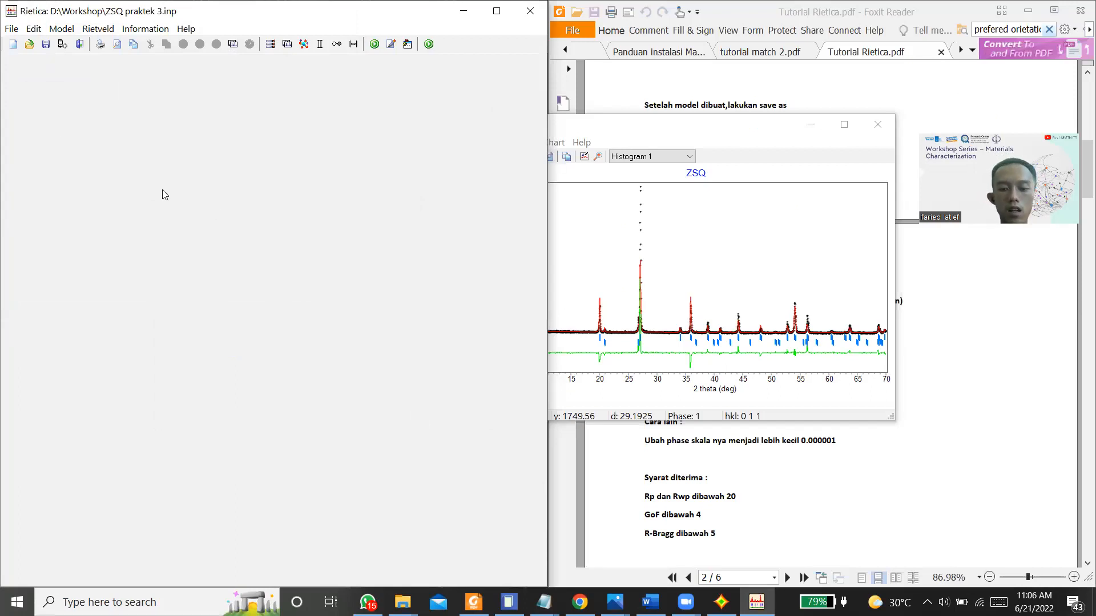
Step: Mark the peak-shape parameter Gam0 of the Si O2_kuarsa phase for refinement in the sample settings and accept them
click(61, 28)
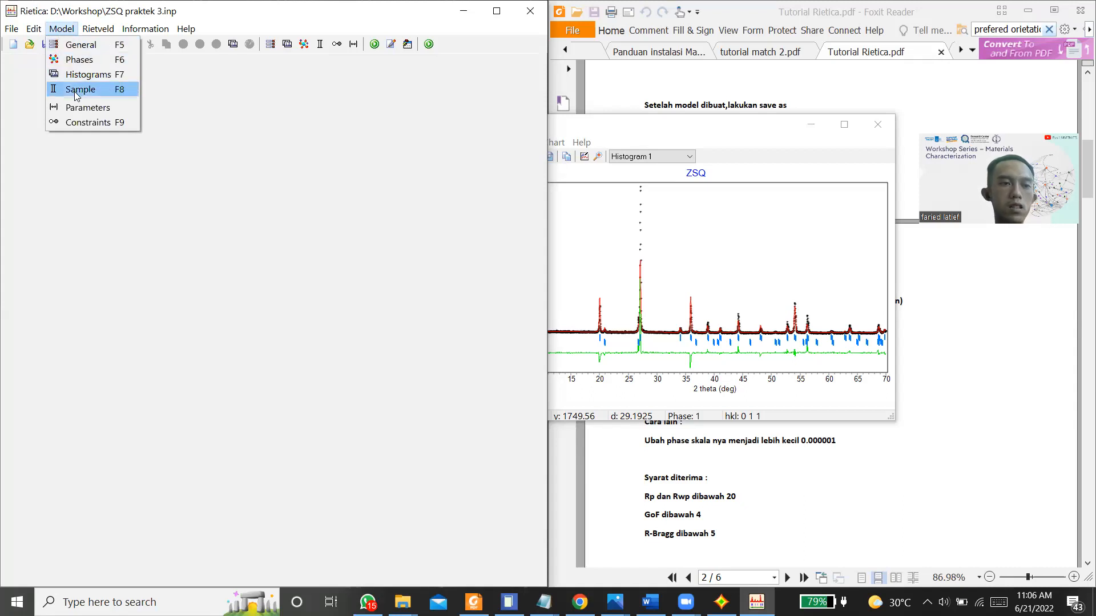
click(76, 91)
click(97, 65)
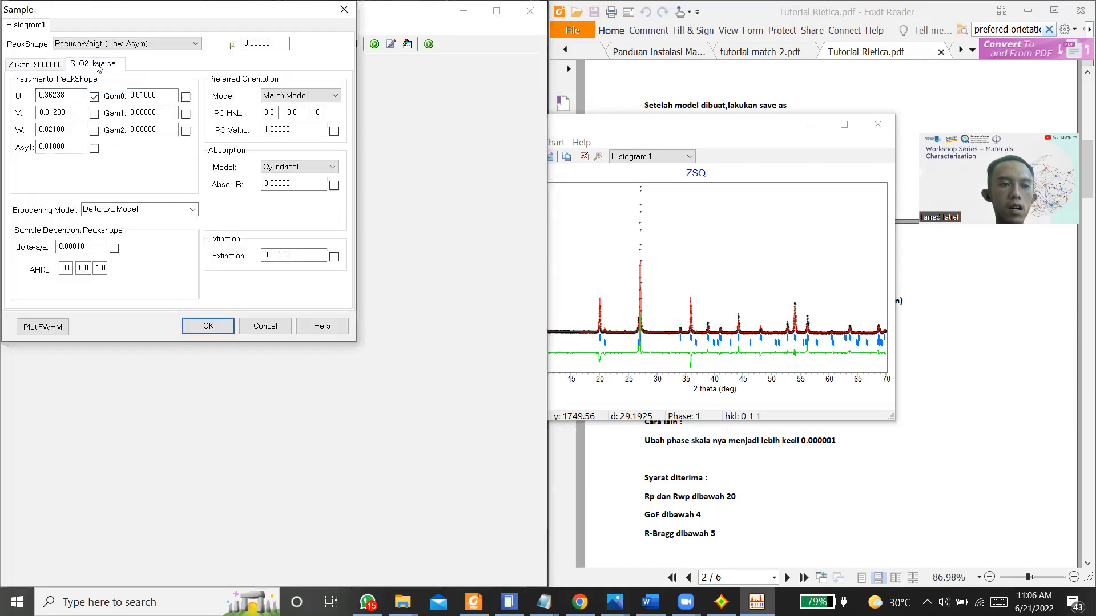
click(185, 97)
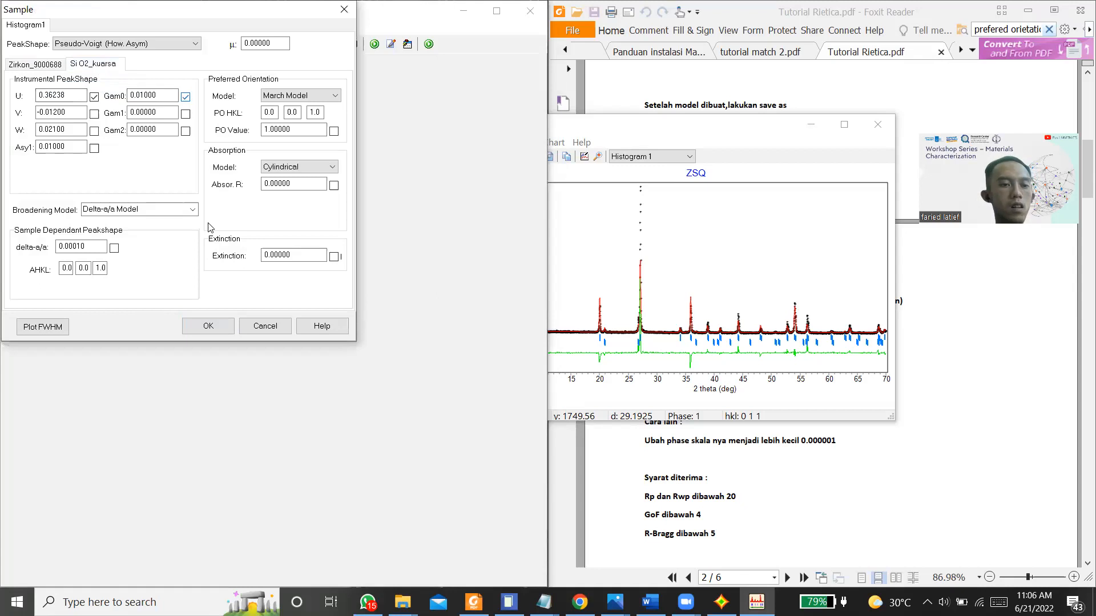
click(209, 326)
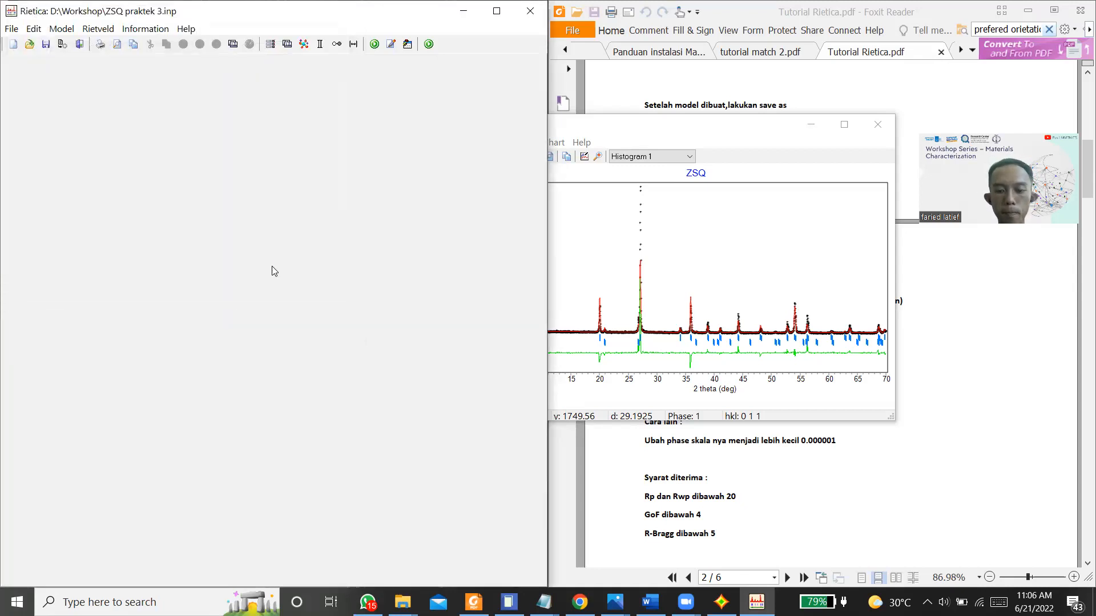
Step: Refine the quartz Gam0 parameter through several cycles, finish with the parameters updated, and close the refinement
key(ctrl+r)
click(234, 387)
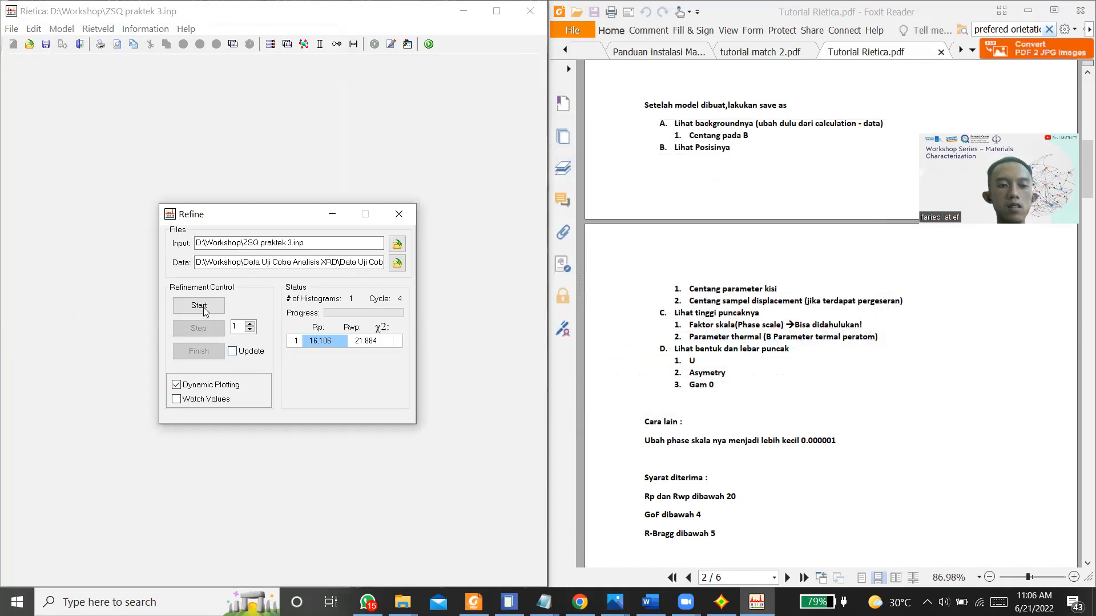
click(200, 306)
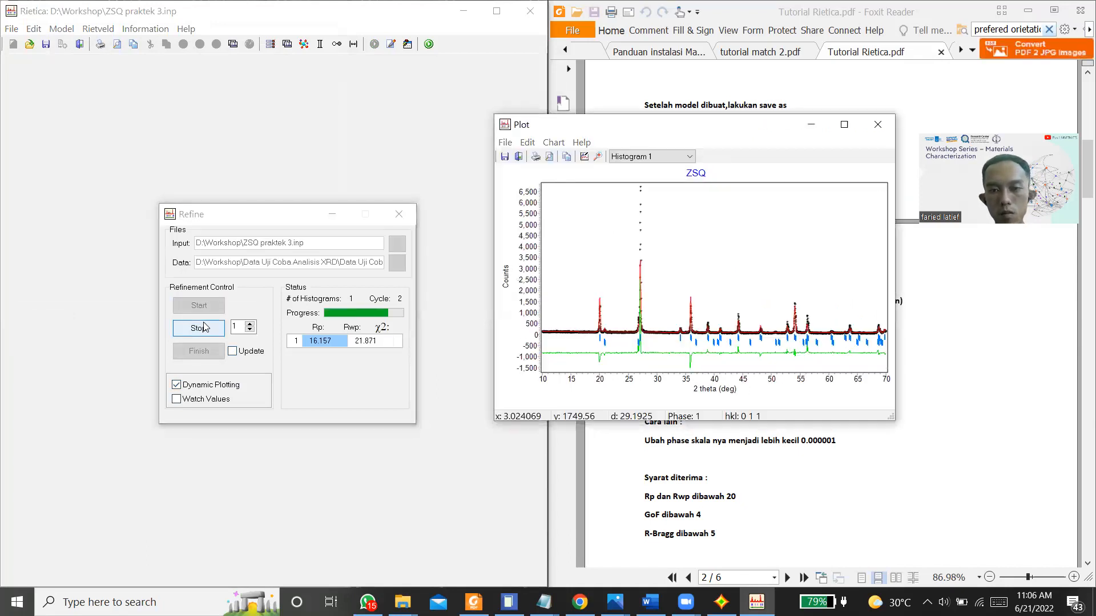
click(204, 327)
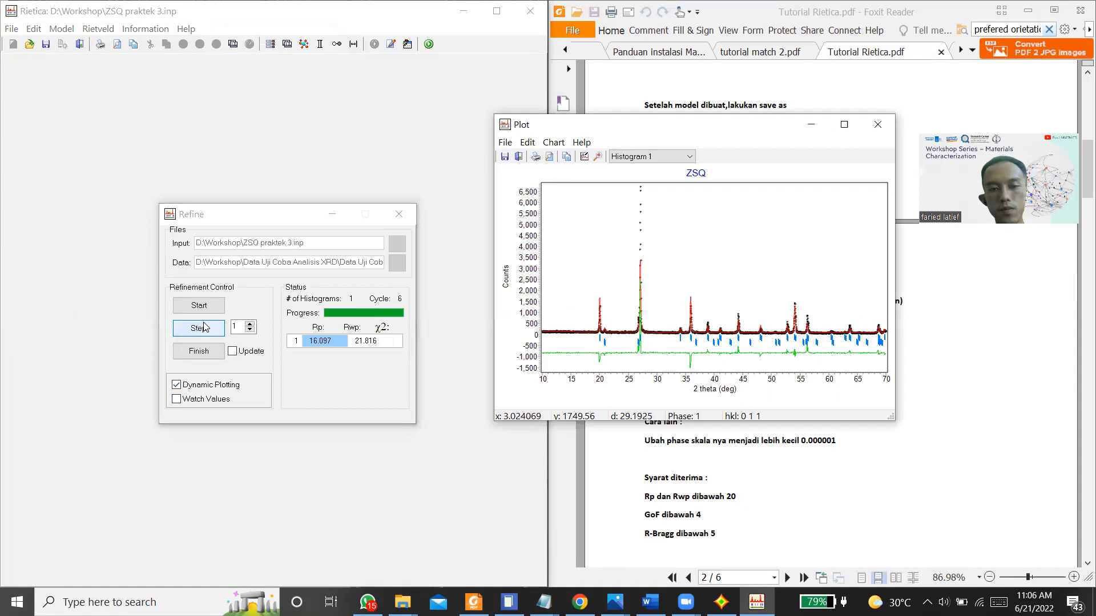
click(210, 331)
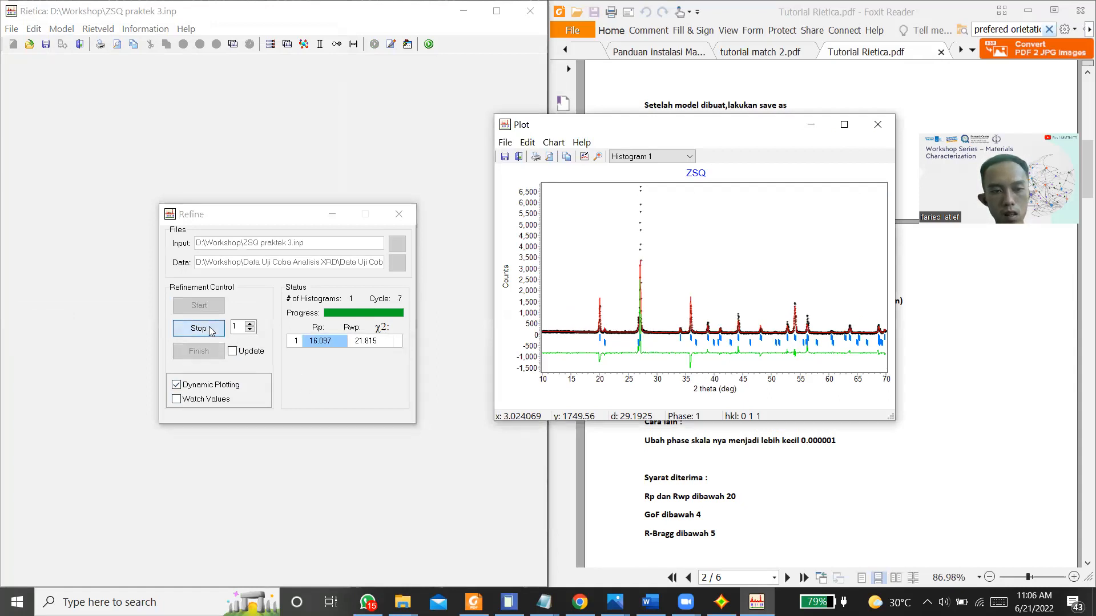
click(232, 351)
click(200, 352)
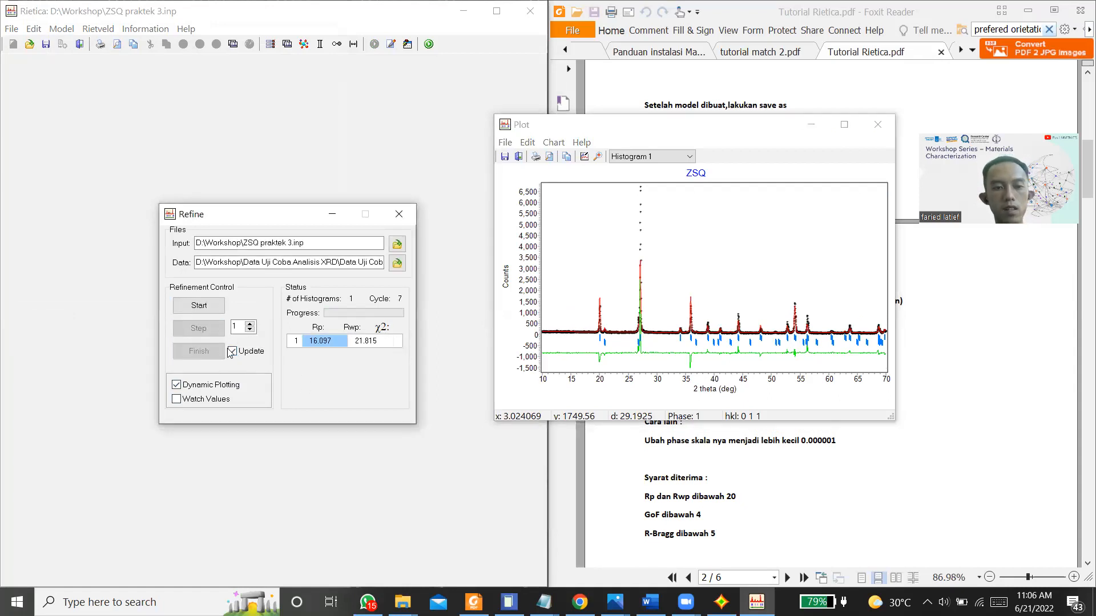
click(399, 215)
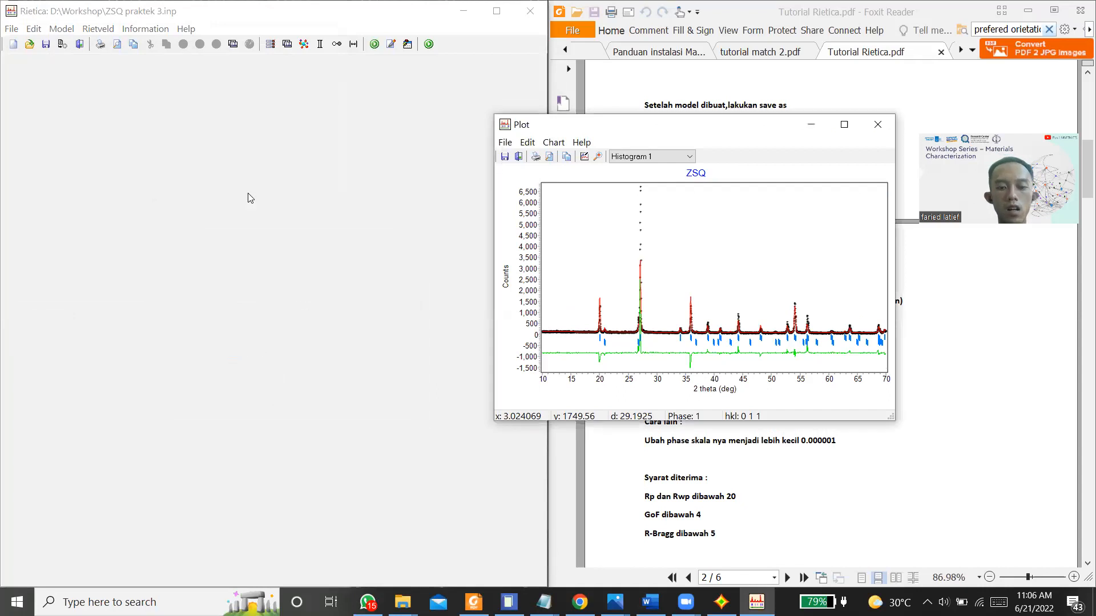
Step: Mark the asymmetry parameter Asy1 of the Si O2_kuarsa phase for refinement in the sample settings and accept them
click(61, 29)
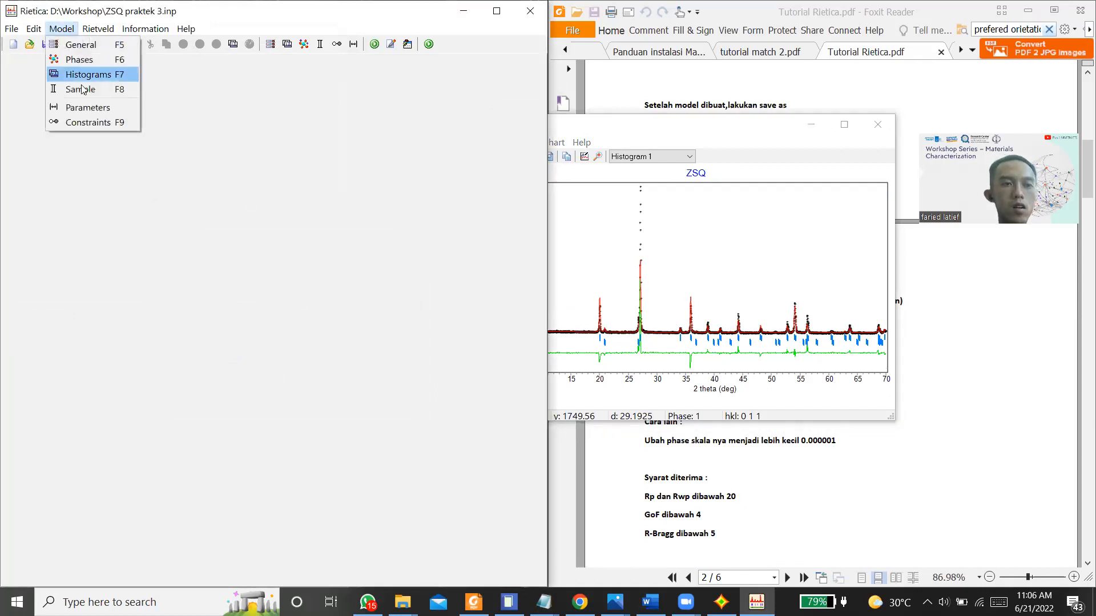
click(94, 89)
click(105, 66)
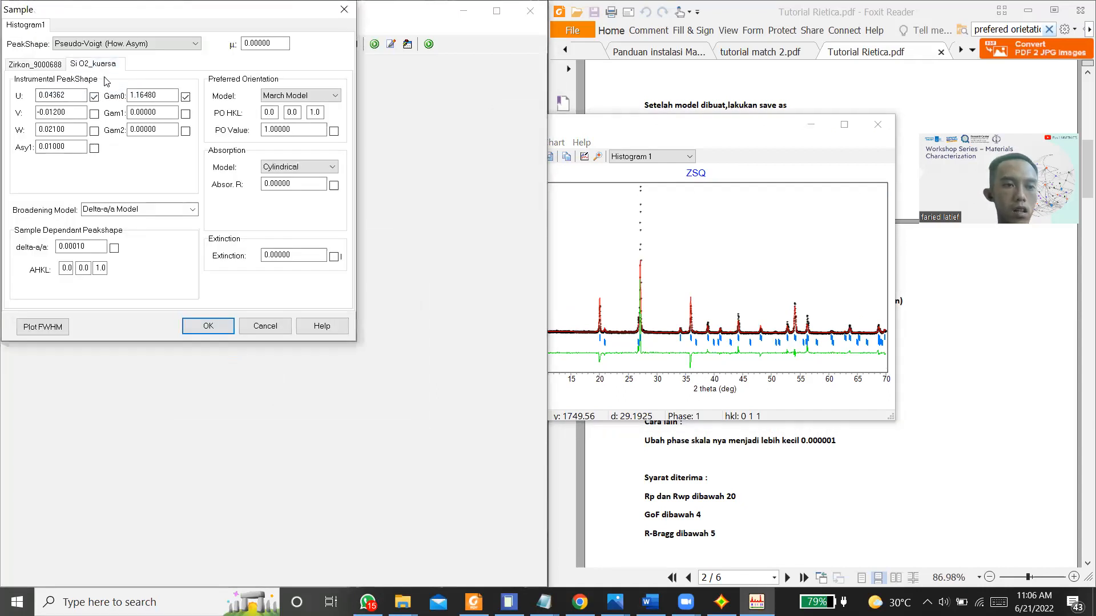
click(95, 149)
click(209, 326)
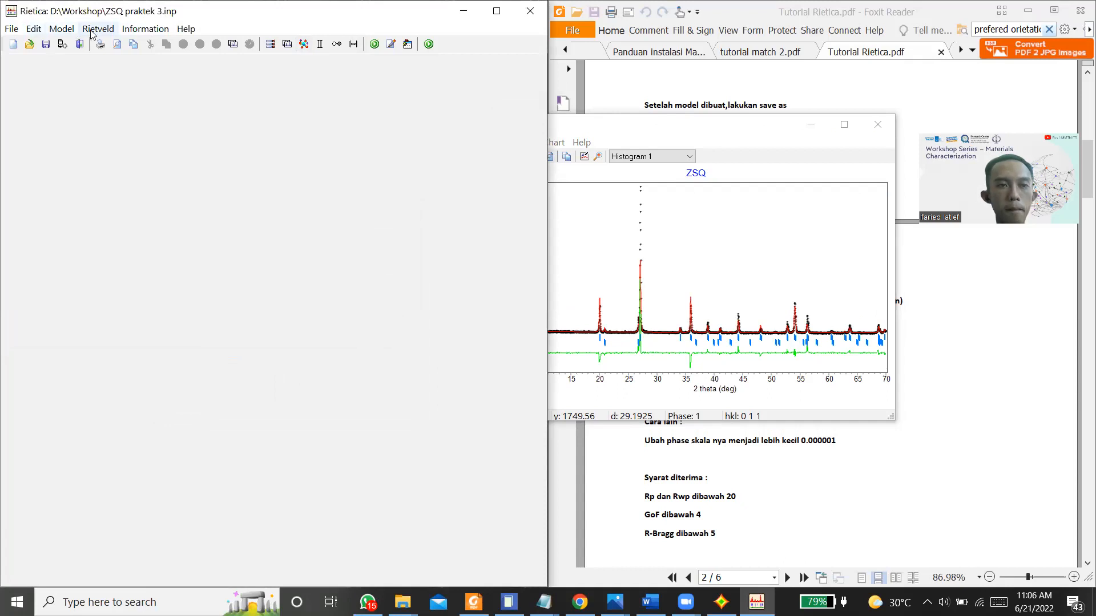
Step: Refine the quartz asymmetry through several cycles with dynamic plotting, finish with the parameters updated, and close the refinement
click(208, 44)
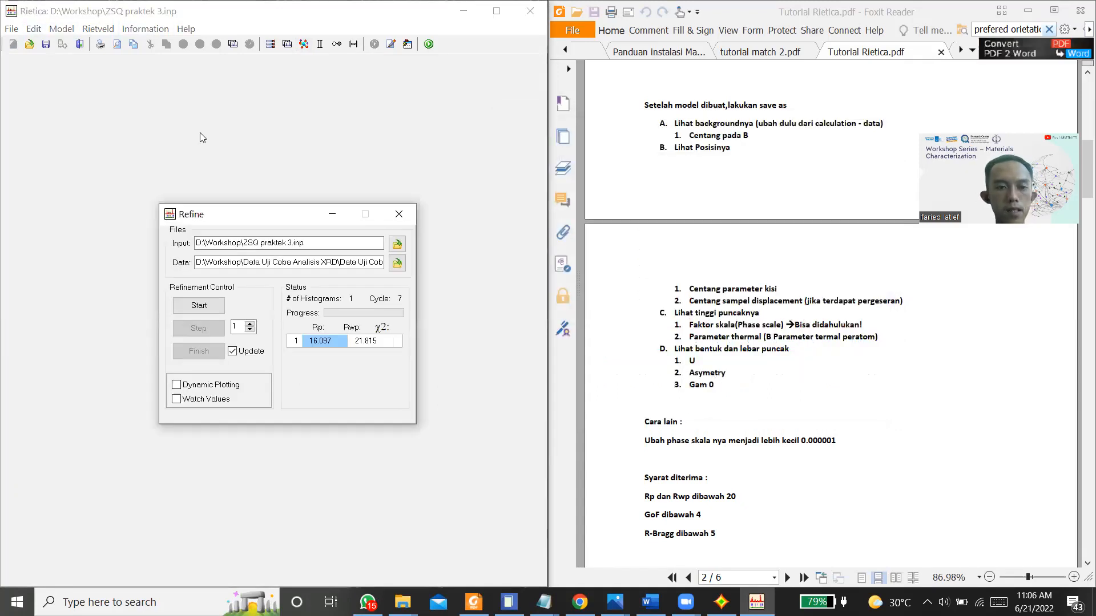
click(234, 352)
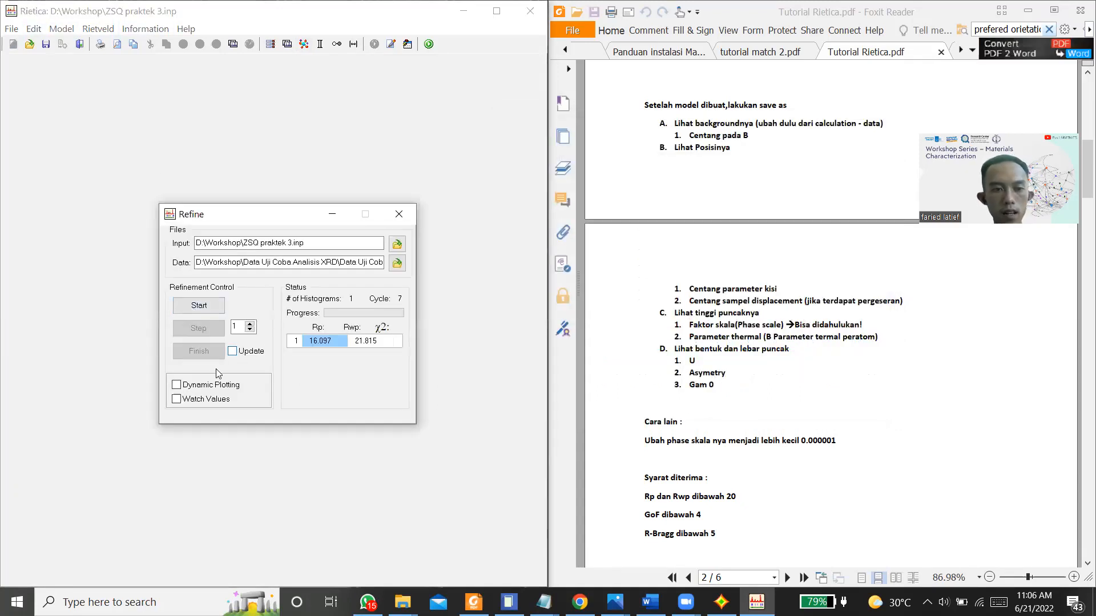
click(217, 387)
click(194, 306)
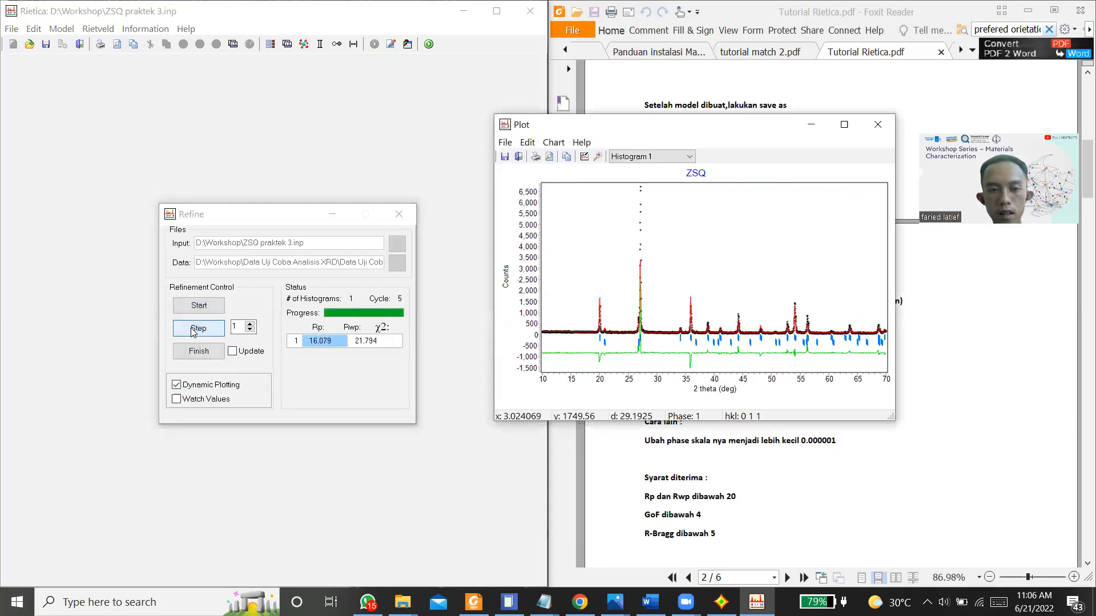
click(231, 351)
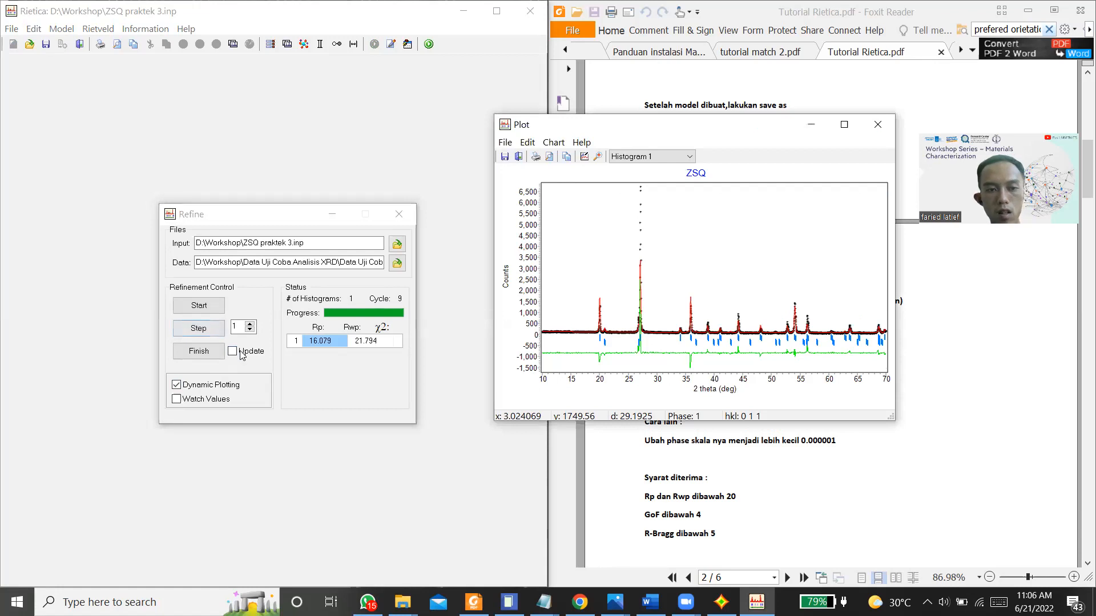
click(221, 352)
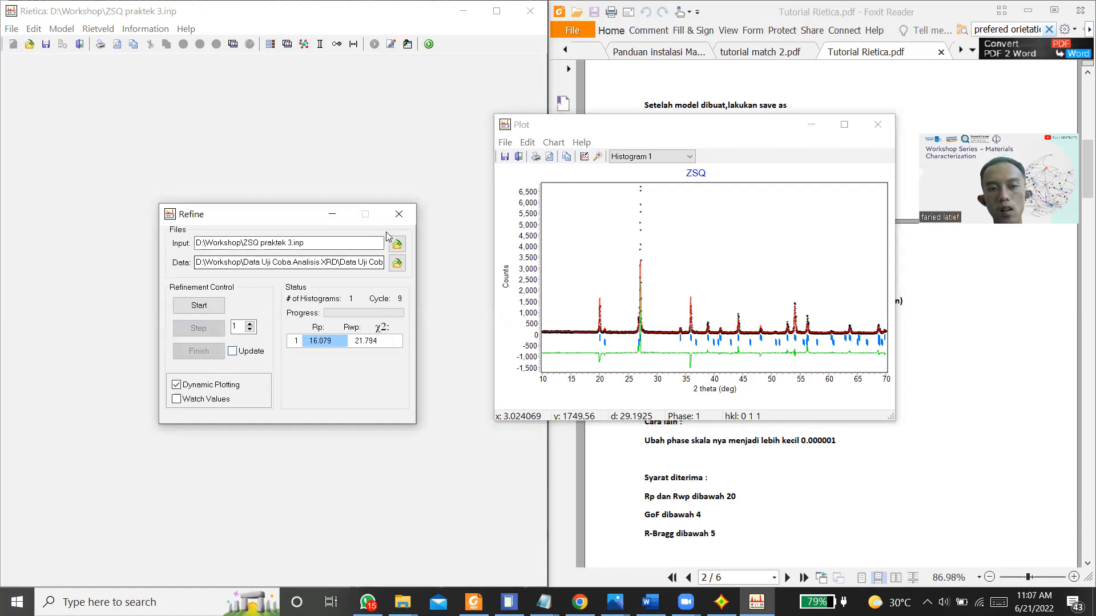
click(404, 214)
Step: Examine the fitted peaks closely in the plot, including the 52 to 61 degree range, restore the full range and minimize the plot
drag(629, 244, 675, 384)
right_click(635, 241)
click(652, 248)
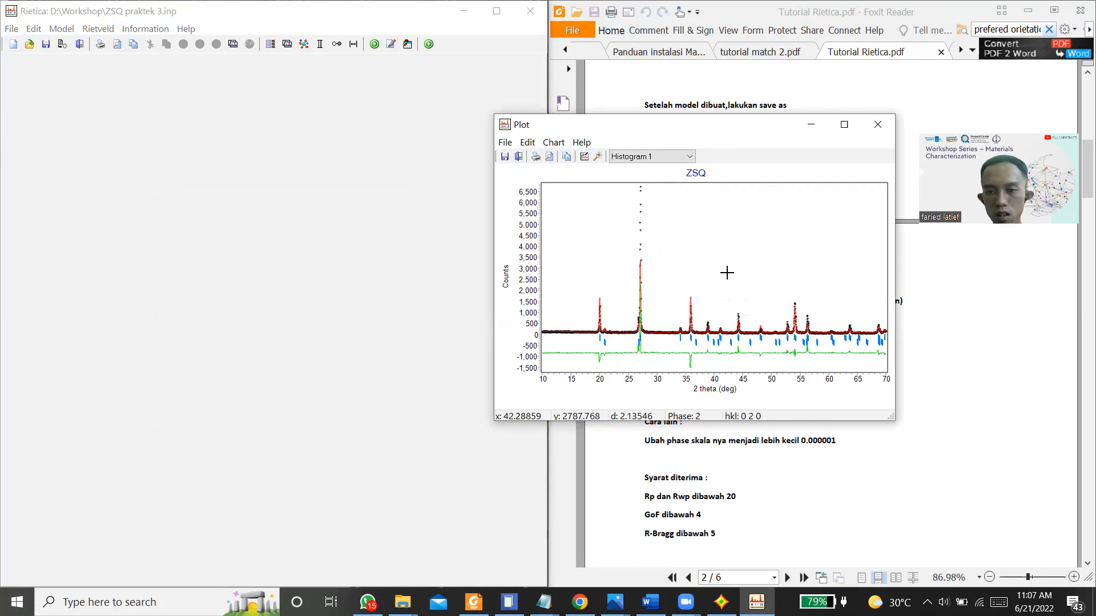
drag(785, 292, 836, 372)
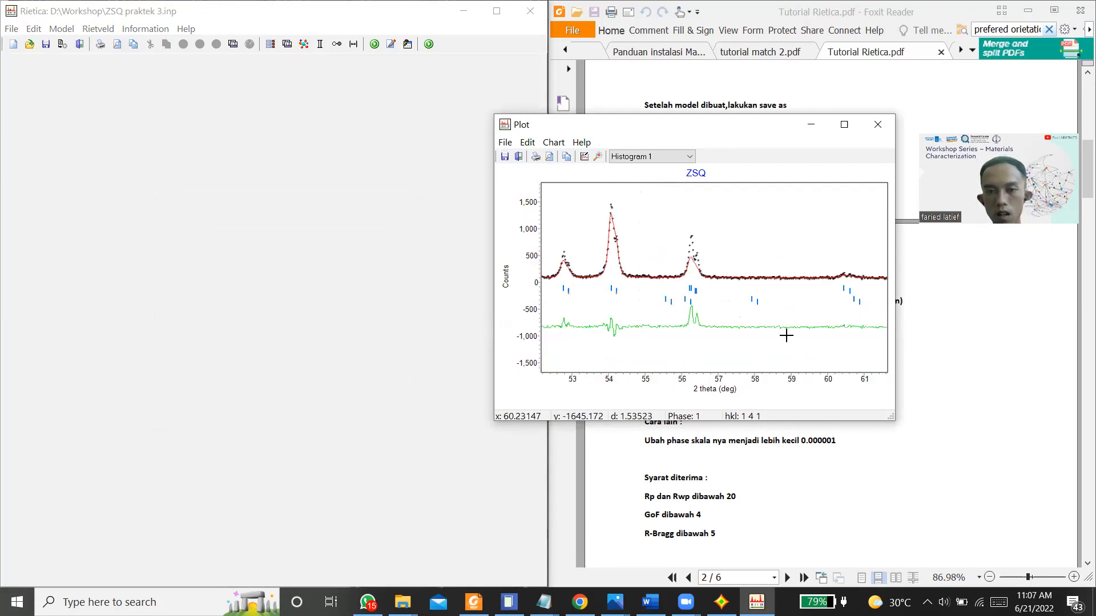
right_click(608, 244)
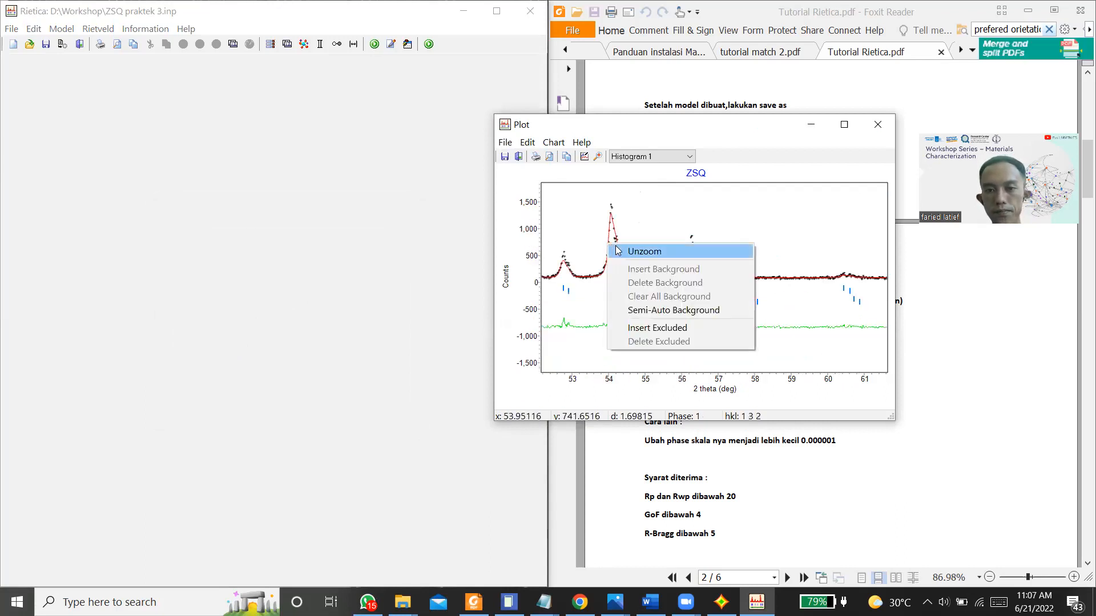
click(616, 251)
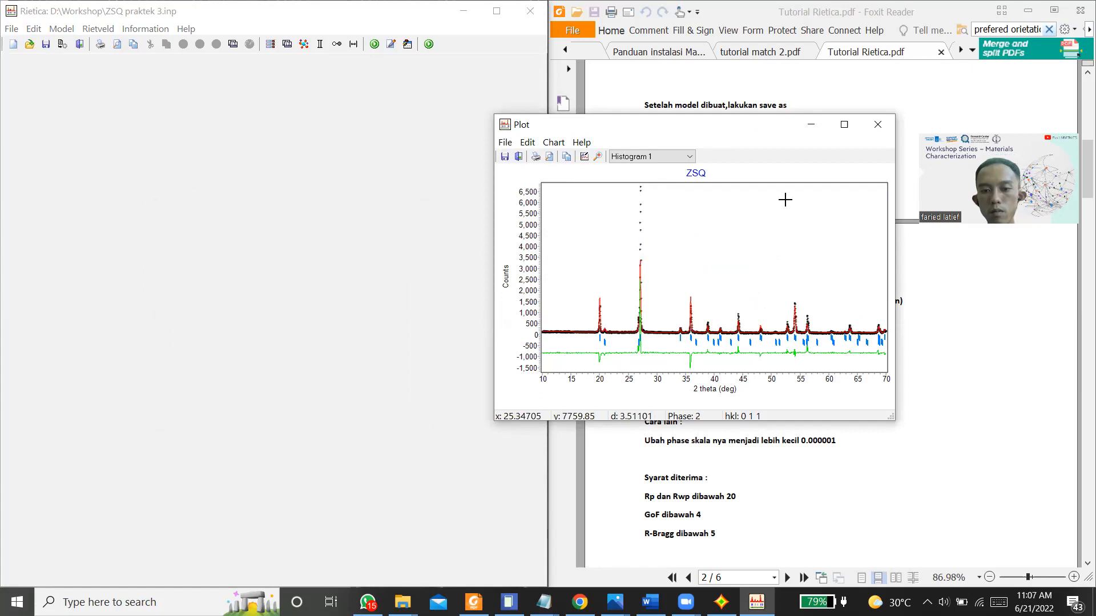
click(808, 125)
Step: Read the preferred orientation note in the tutorial PDF and check the zircon sample settings without changing them
scroll(688, 415, down, 8)
scroll(689, 413, up, 3)
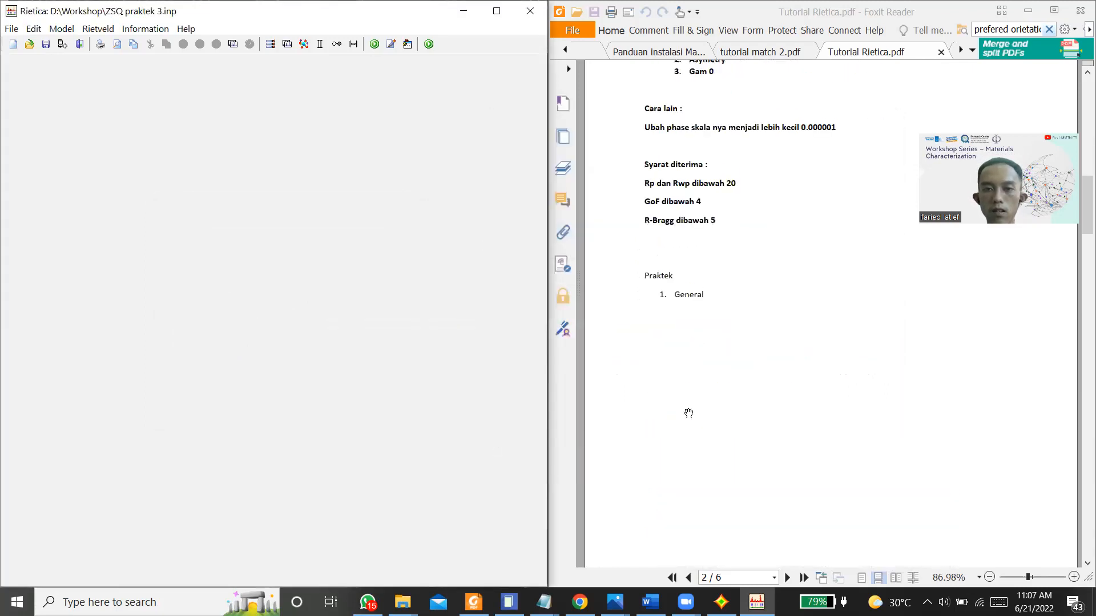
scroll(688, 414, up, 8)
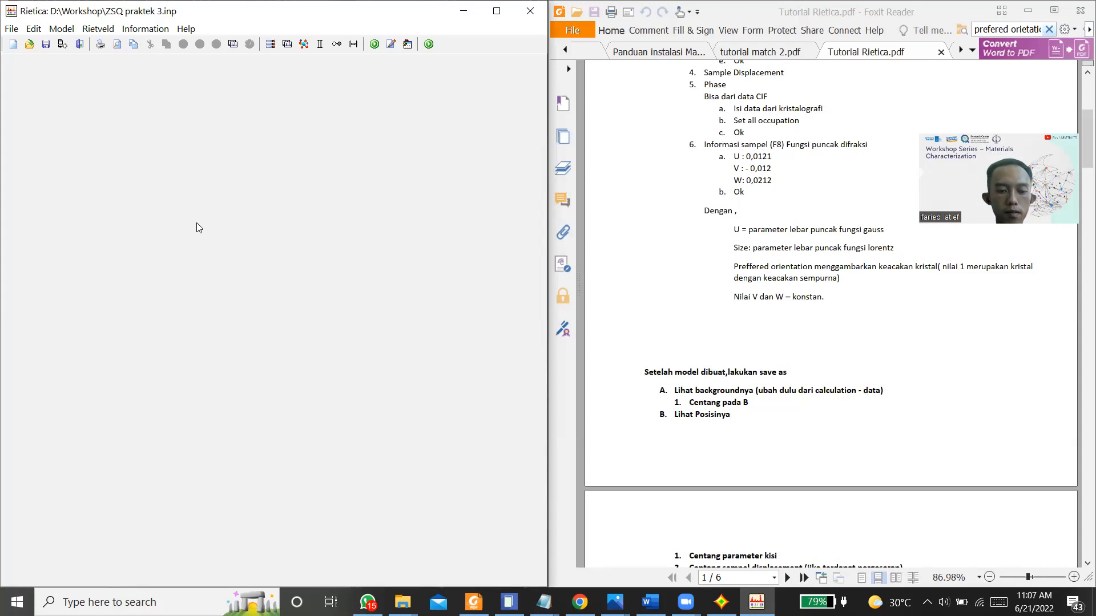
click(61, 28)
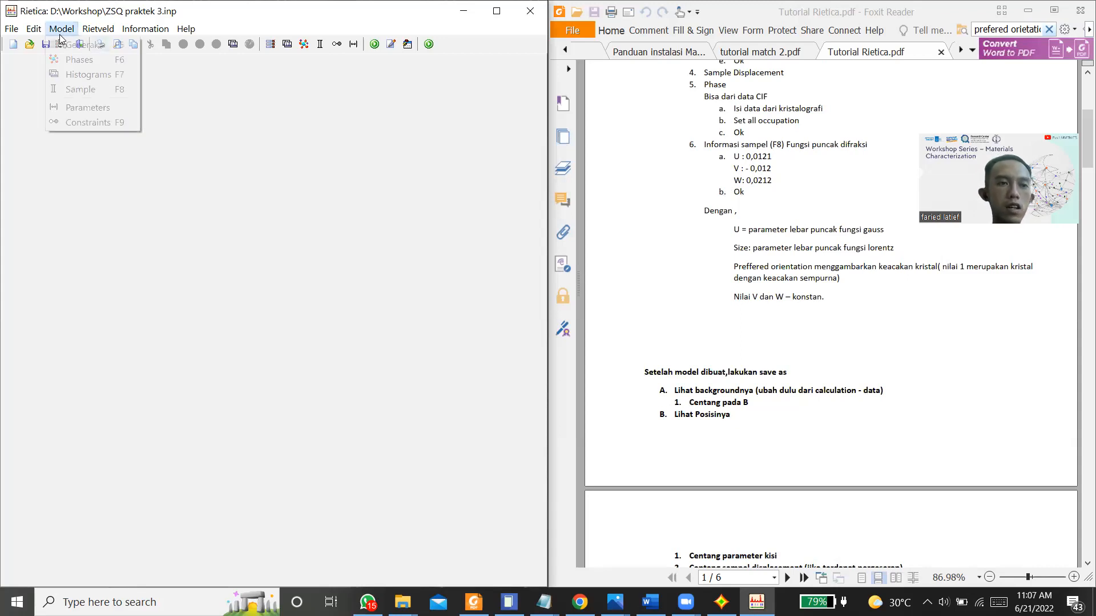
click(81, 91)
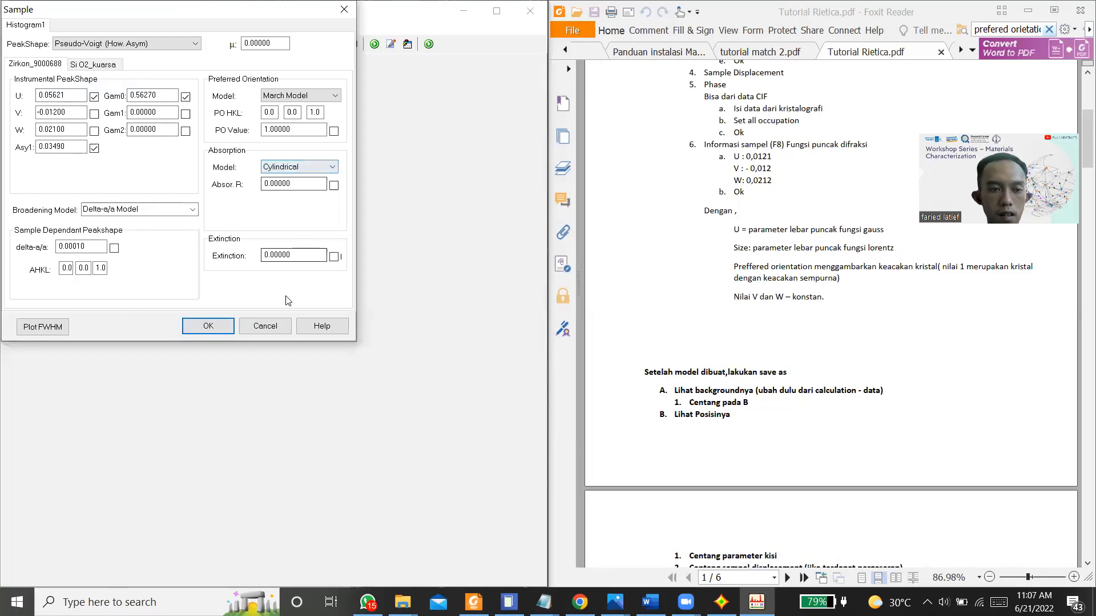
click(269, 327)
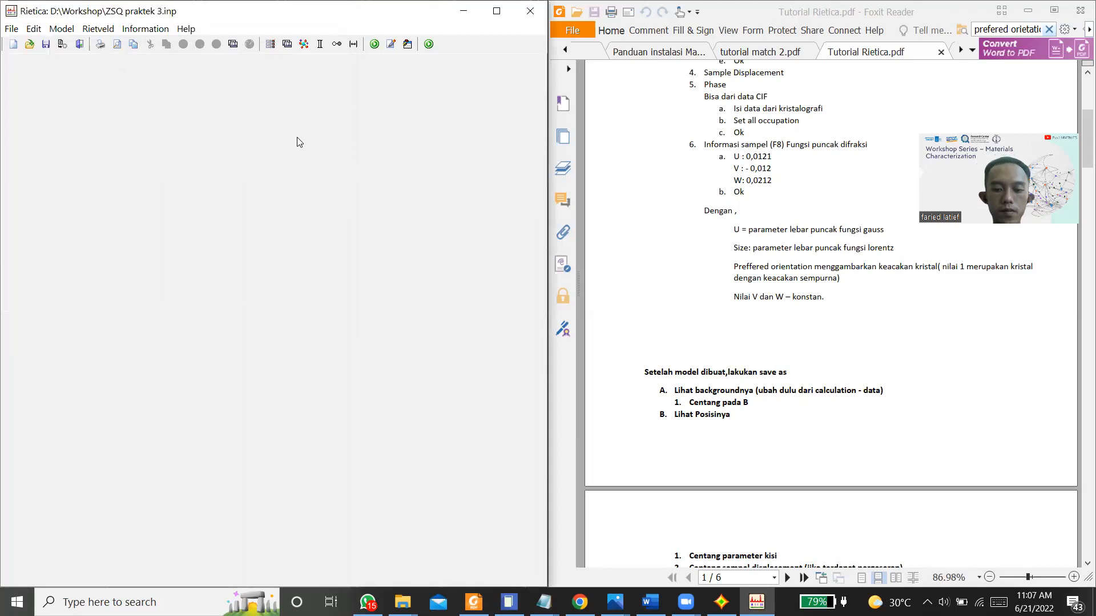
Step: Run the refinement again for several cycles with dynamic plotting and the plot restored, finish with the parameters updated, and close the refinement
key(F9)
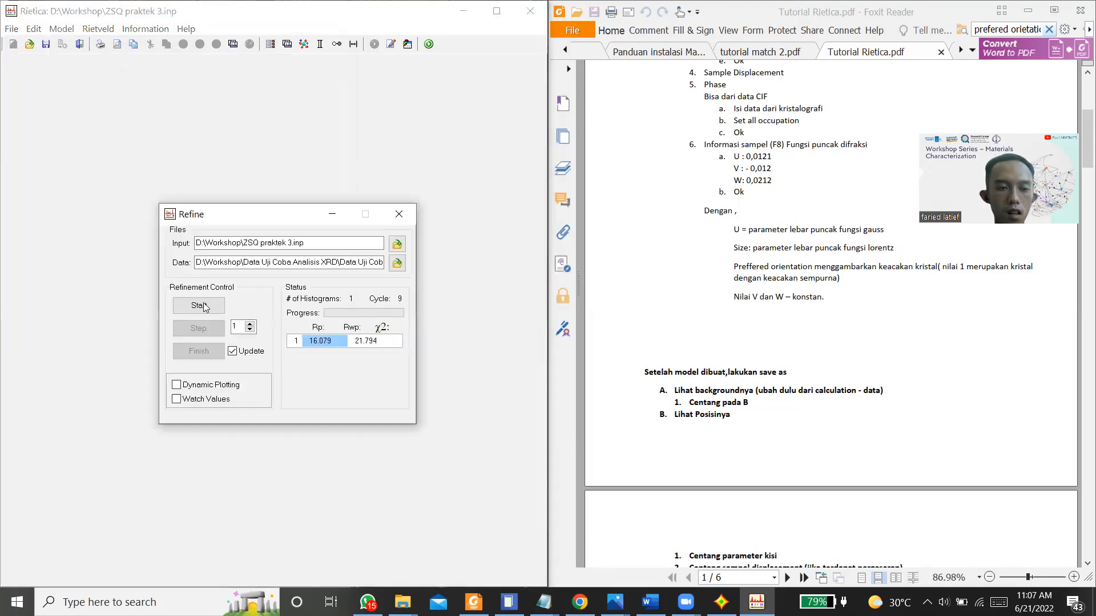
click(242, 354)
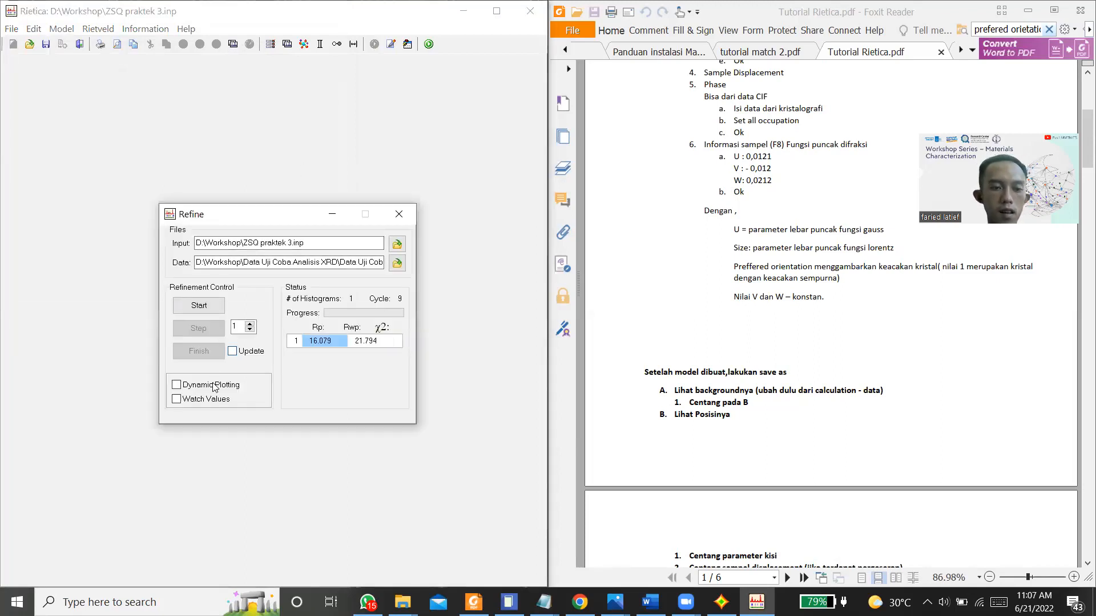
click(216, 385)
click(193, 304)
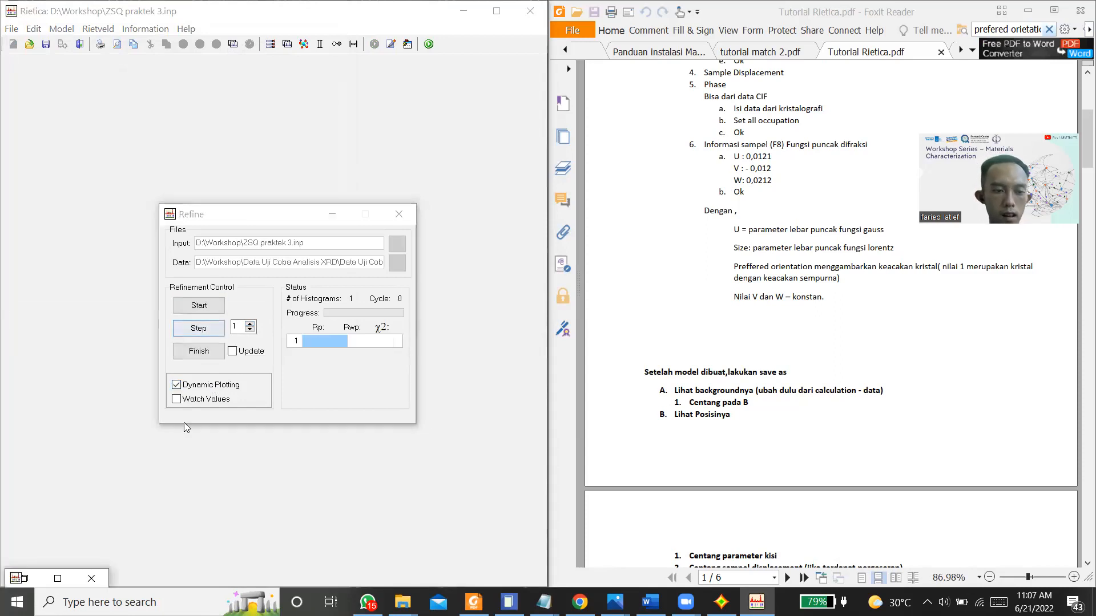
click(58, 579)
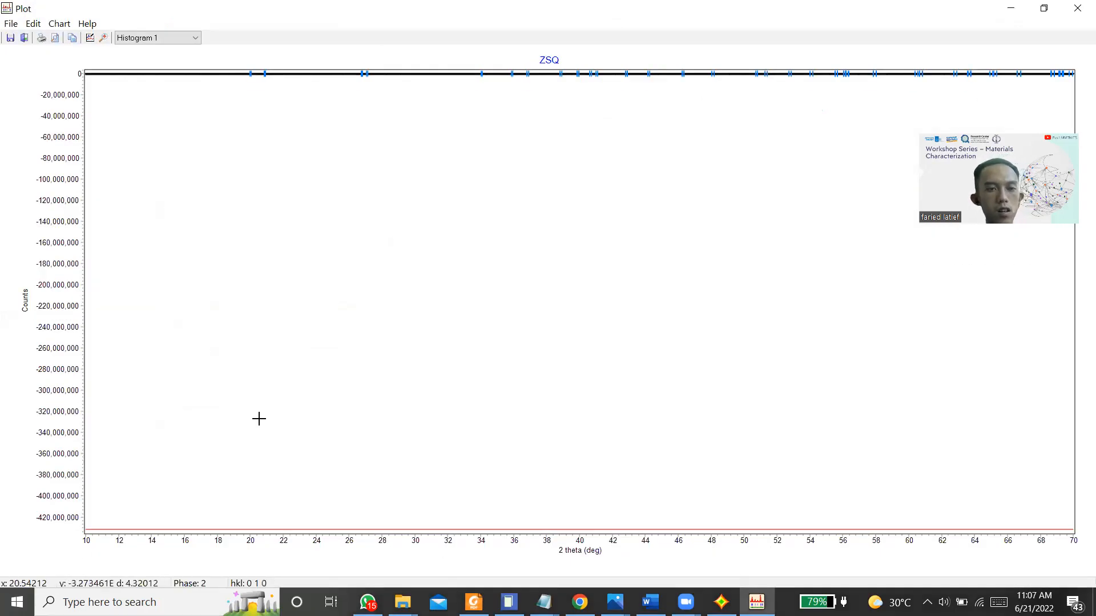
double_click(460, 12)
click(198, 328)
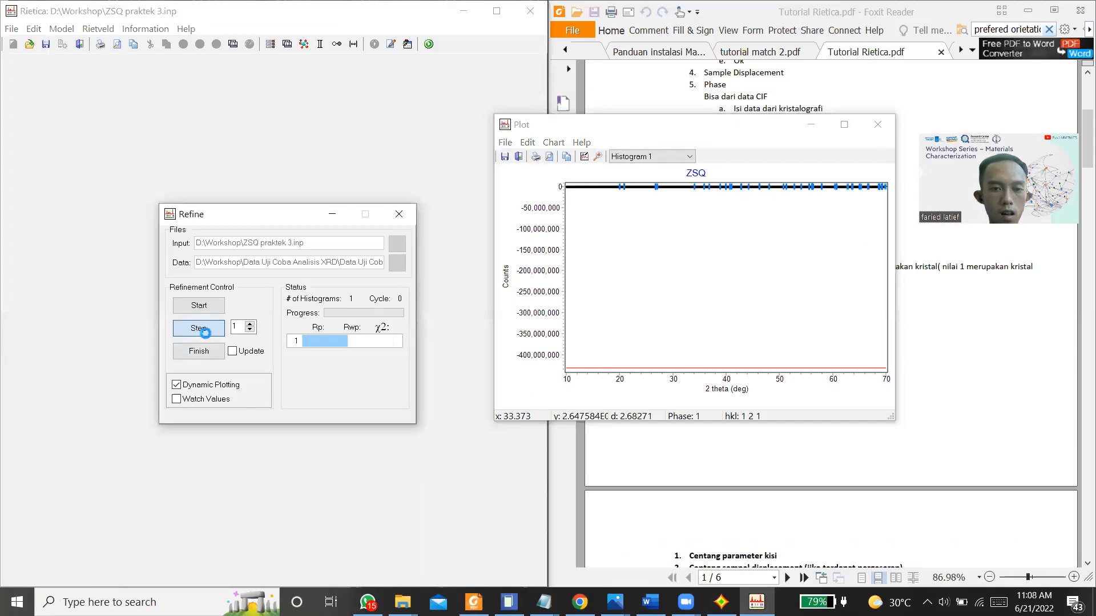
click(199, 329)
click(239, 352)
click(243, 352)
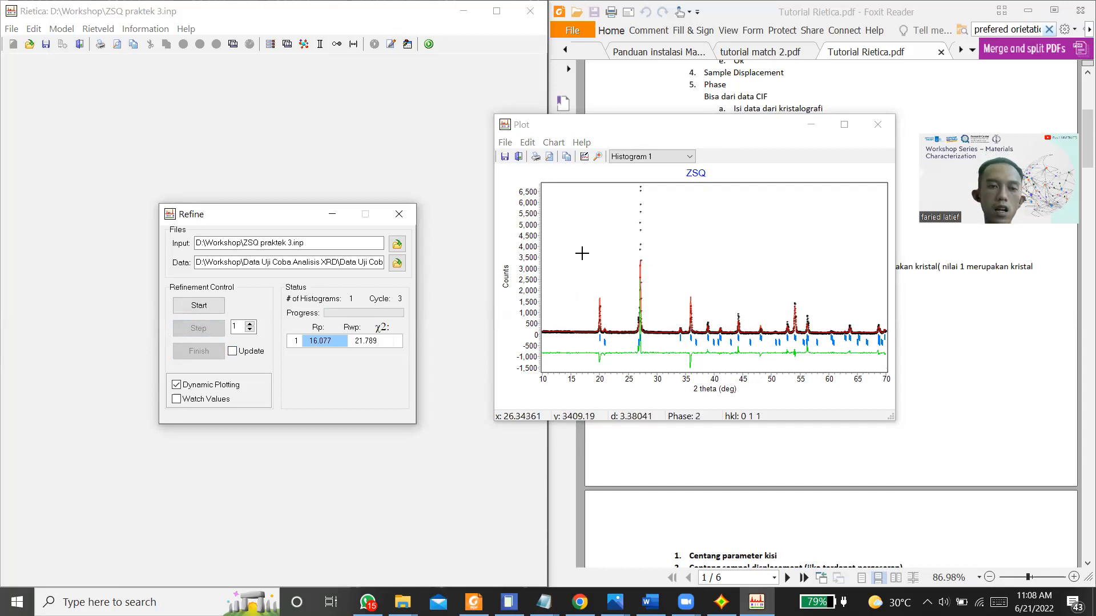
click(399, 214)
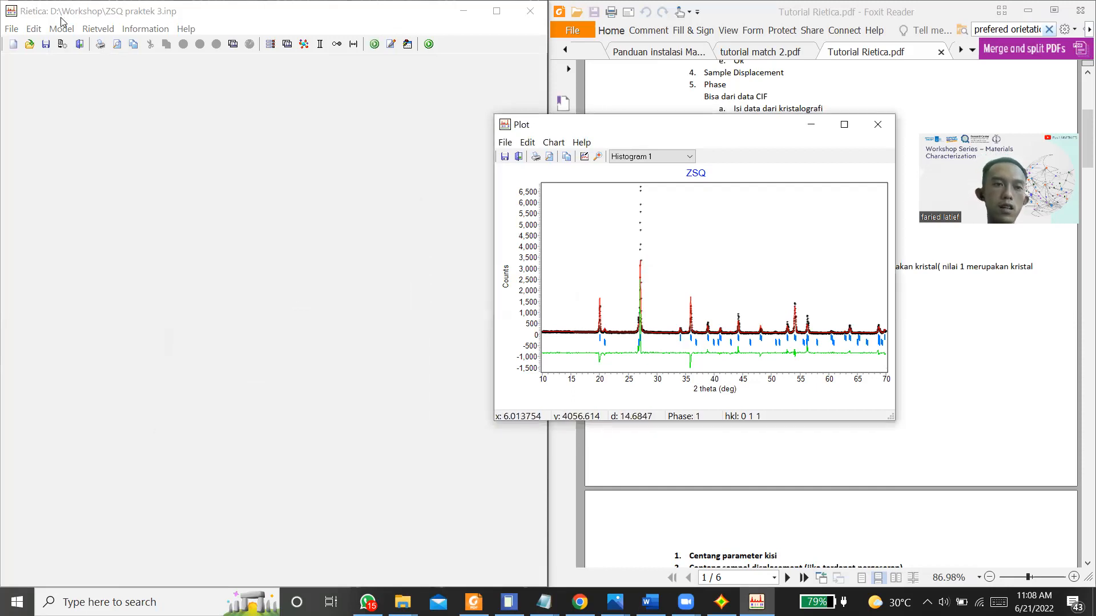
Step: Set the zircon phase's March Model preferred orientation HKL to 0 2 0, mark its PO value for refinement, and accept the sample settings
click(66, 30)
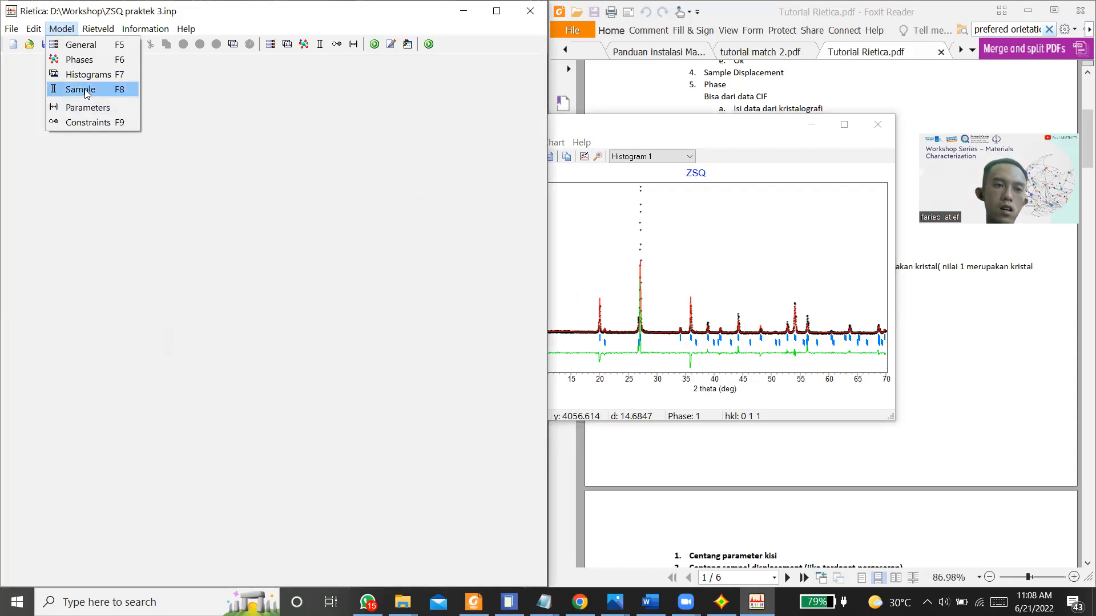
click(86, 94)
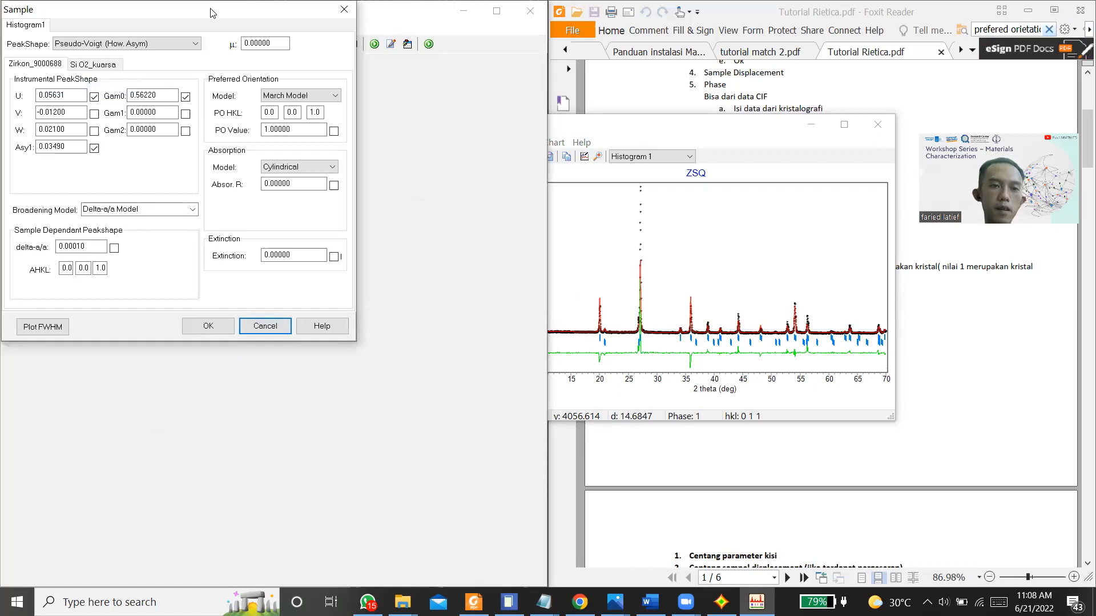
drag(213, 13, 221, 78)
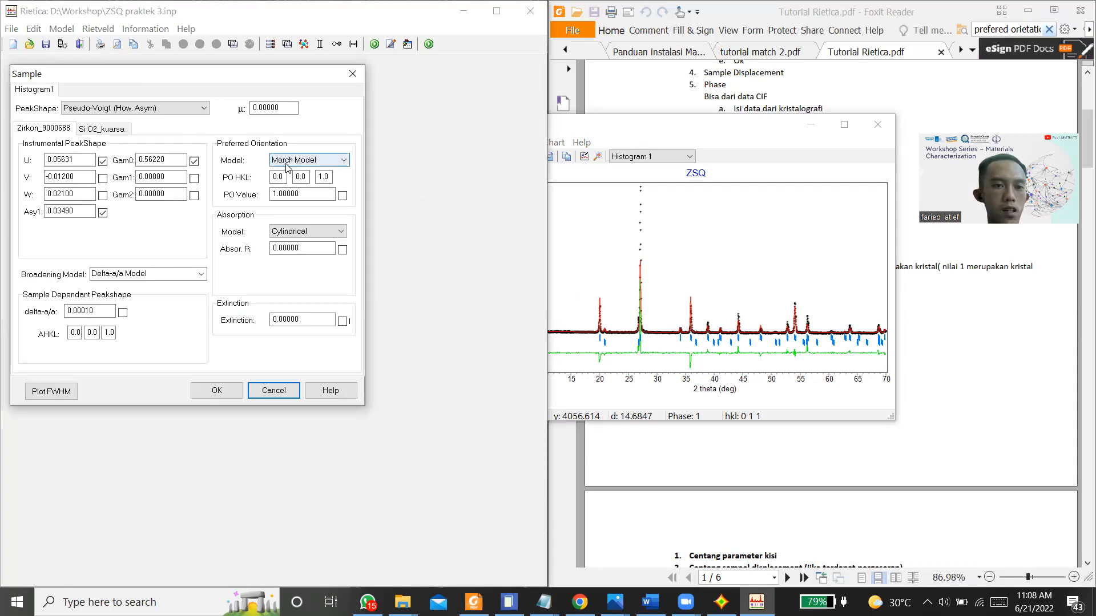
click(303, 177)
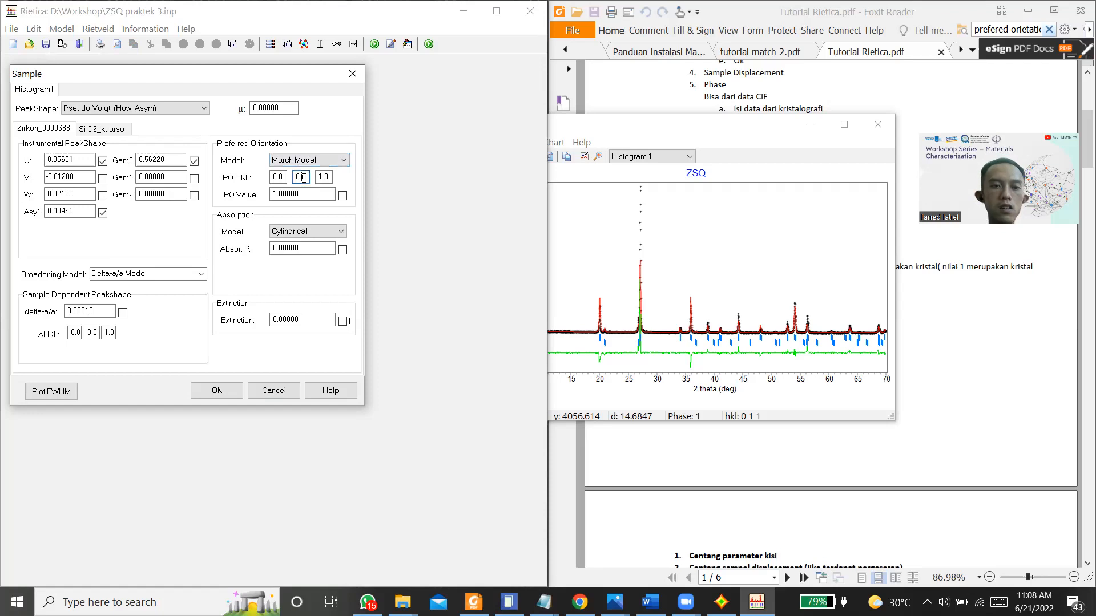
key(BackSpace)
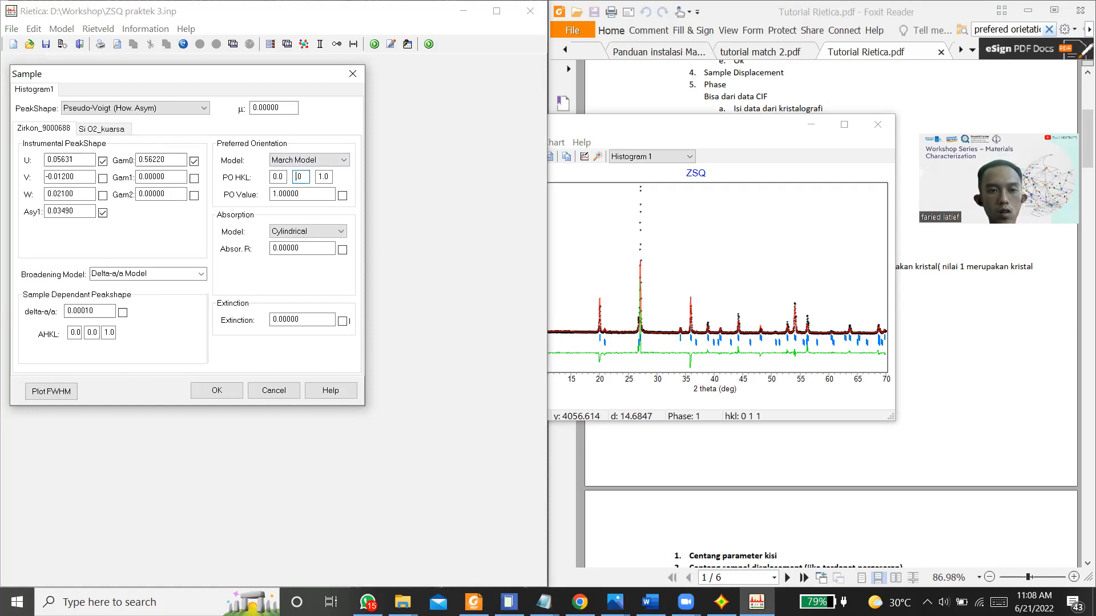
click(323, 177)
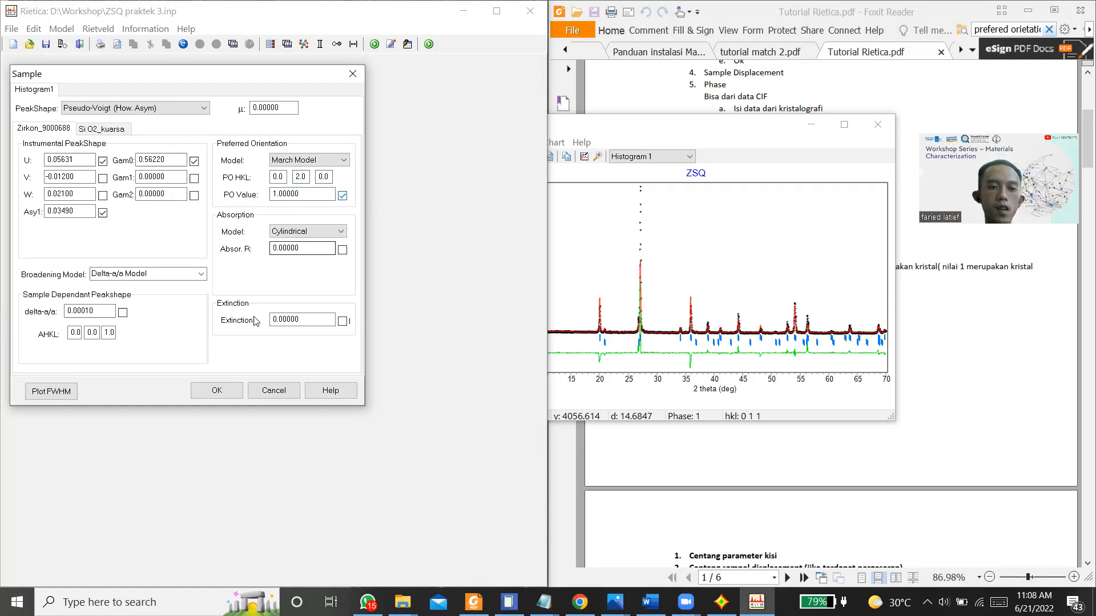
click(216, 390)
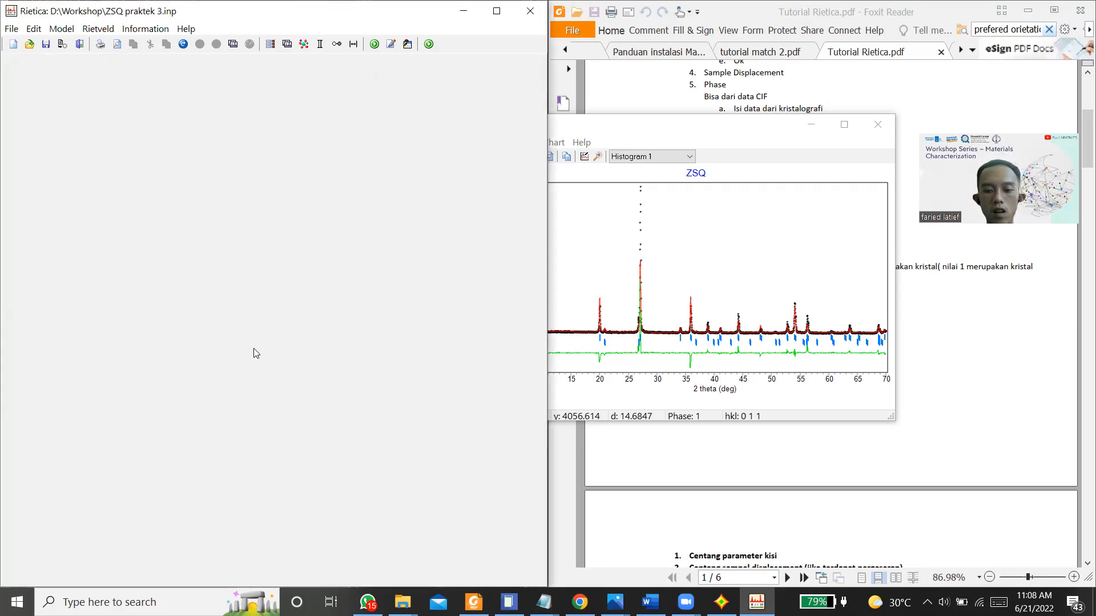
Step: Start refining the zircon preferred orientation with dynamic plotting on and updating off, and run several cycles
key(F9)
click(185, 387)
click(232, 351)
click(201, 307)
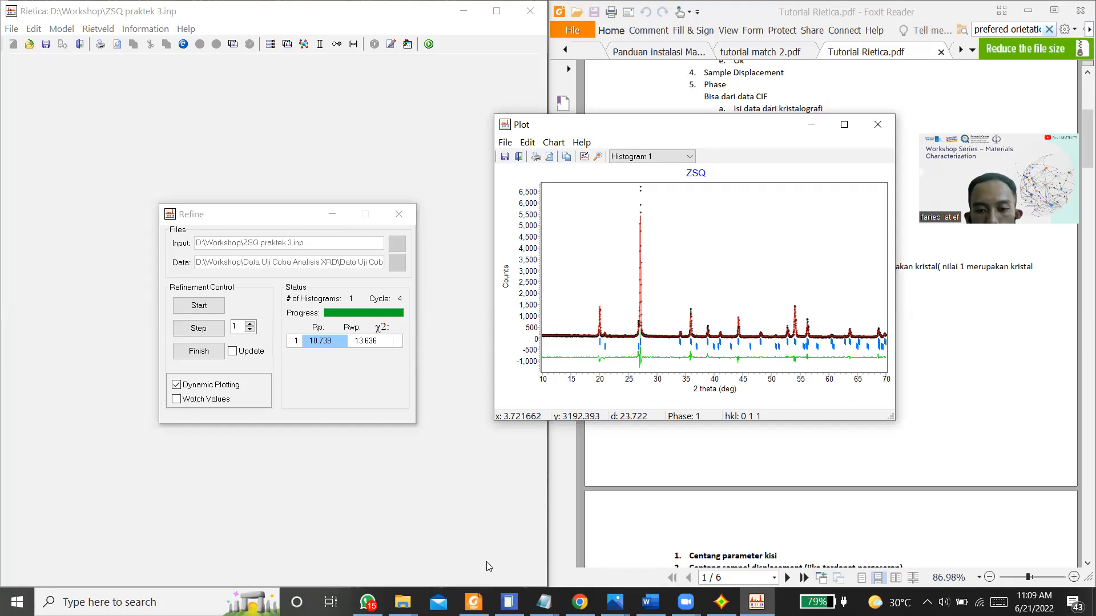
Step: Check the acceptance criteria in the tutorial PDF, run further cycles of the current refinement, and finish it with the parameters updated
click(749, 388)
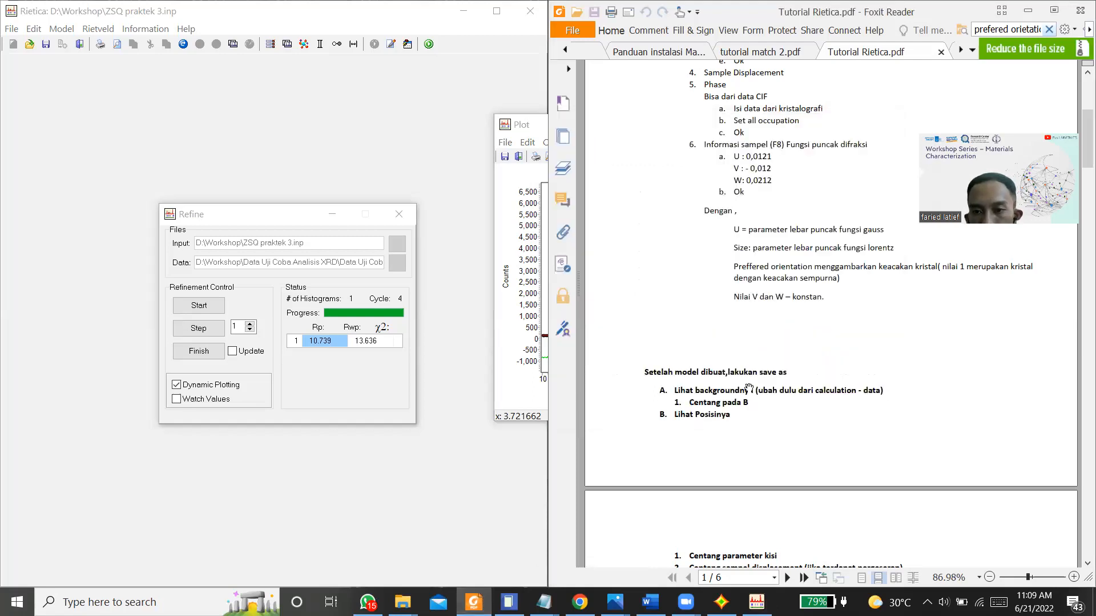
scroll(749, 389, down, 9)
scroll(749, 388, up, 3)
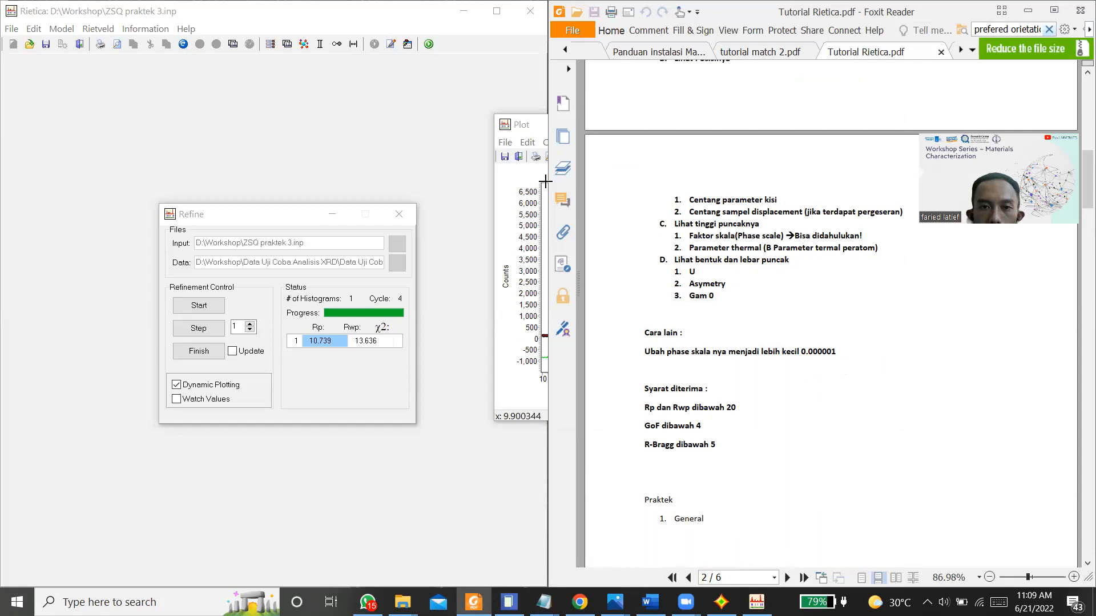
click(525, 172)
click(219, 329)
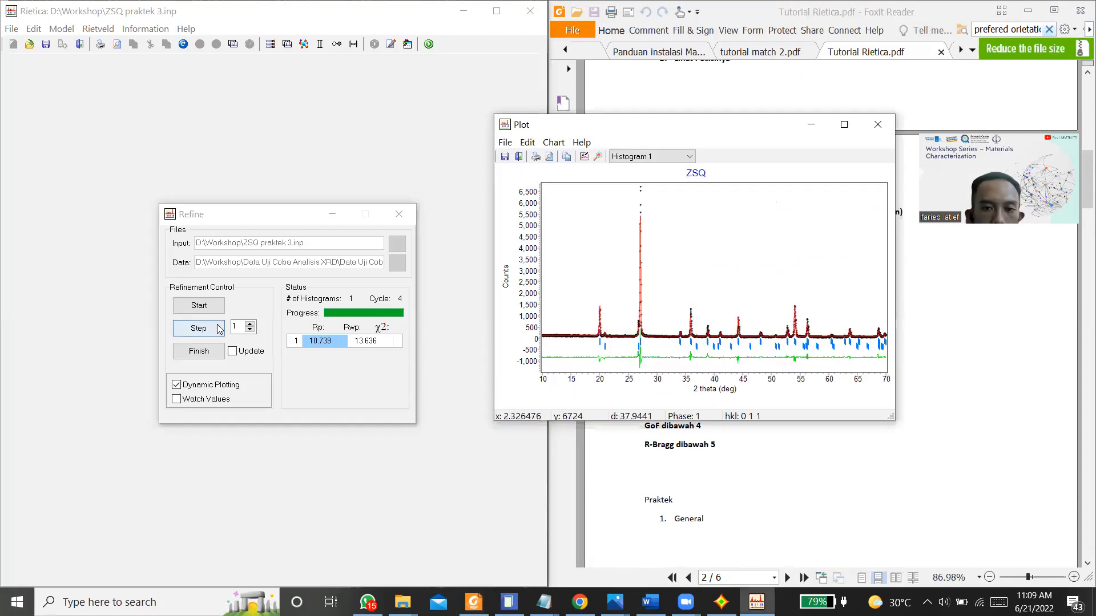
click(218, 328)
click(231, 353)
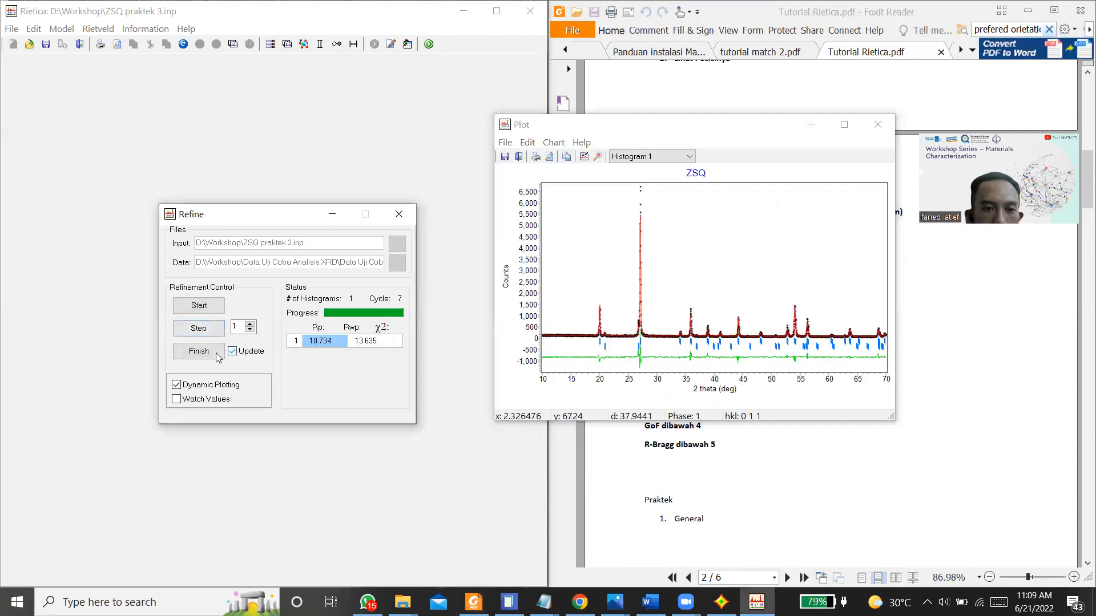
click(216, 355)
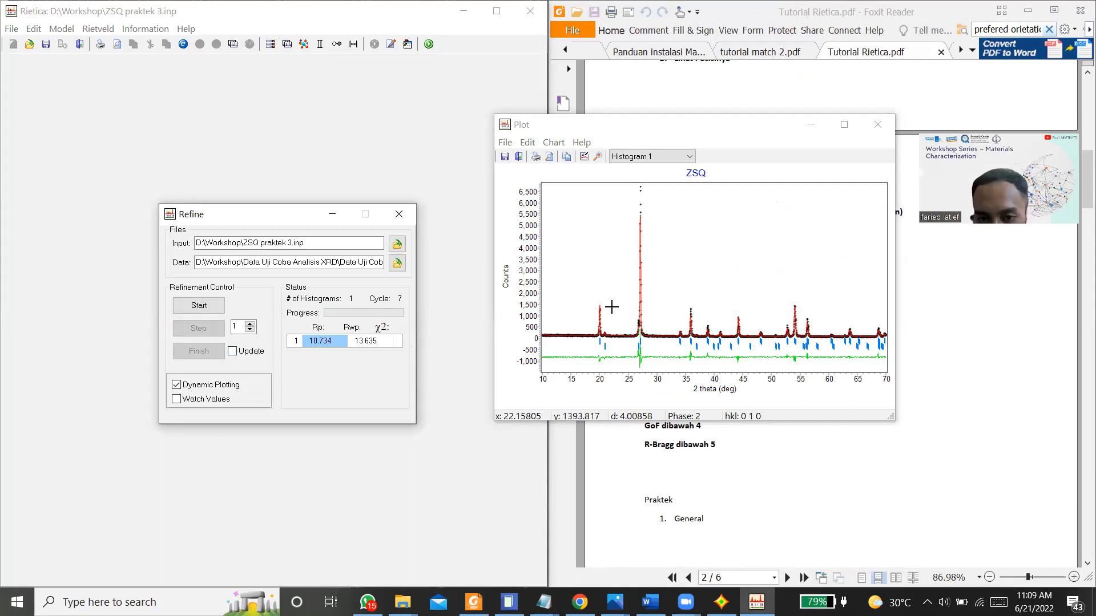
Step: Examine the fit in the plot around 16–22, 44–51 and 61–67 degrees 2 theta, returning to the full pattern each time
drag(577, 289, 611, 376)
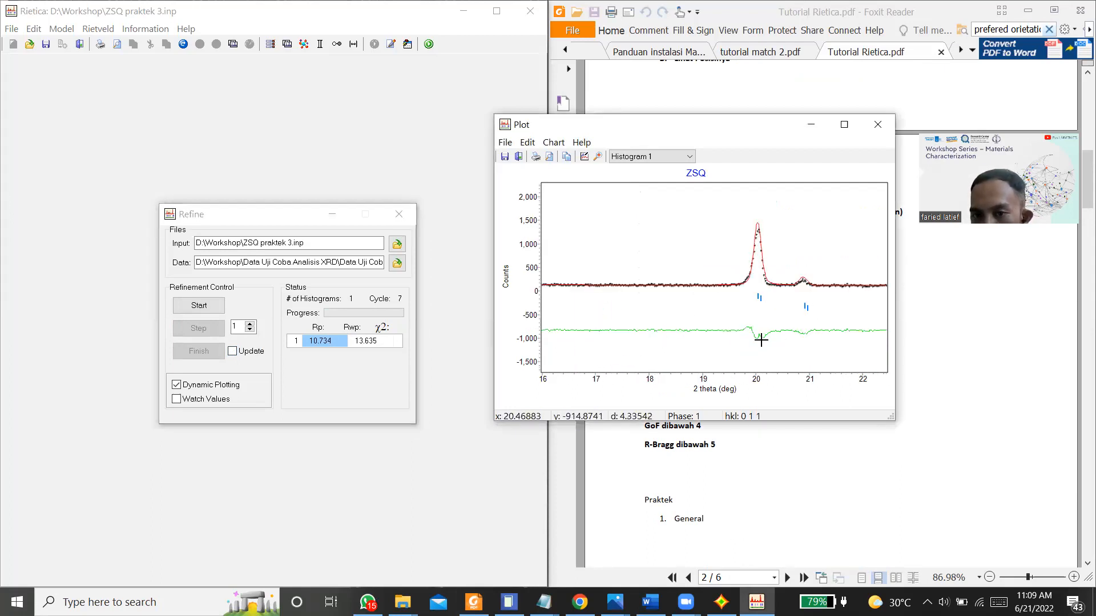
right_click(749, 321)
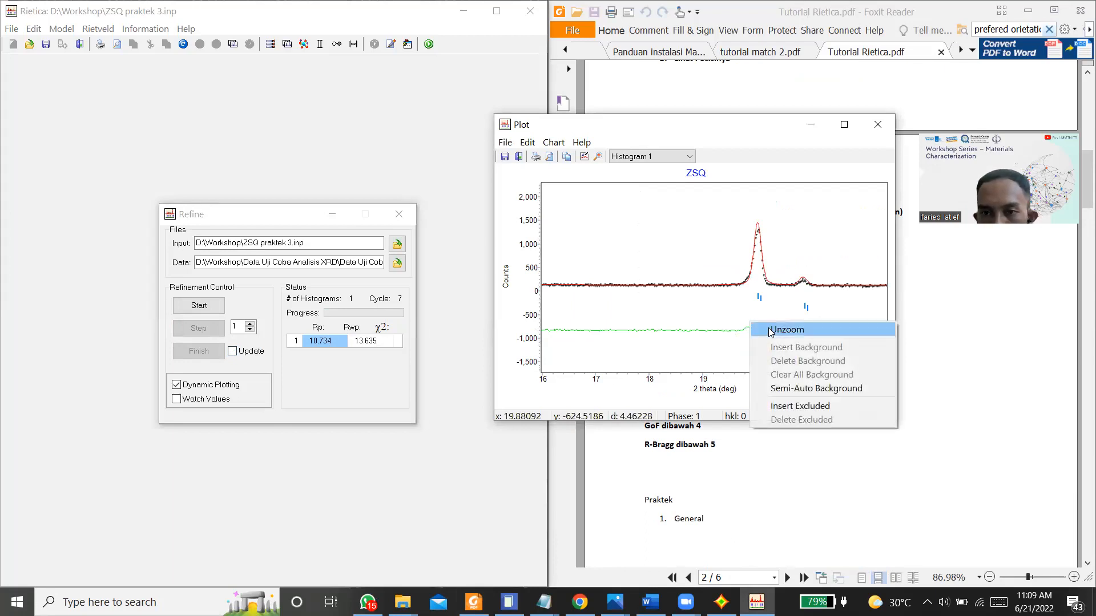
click(766, 326)
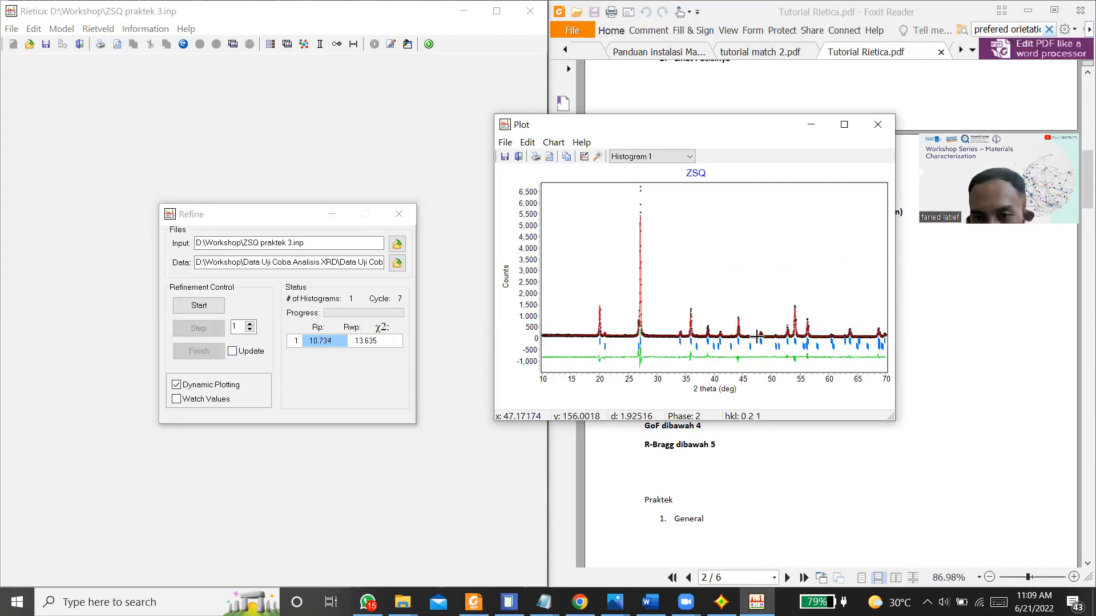
drag(733, 311, 783, 368)
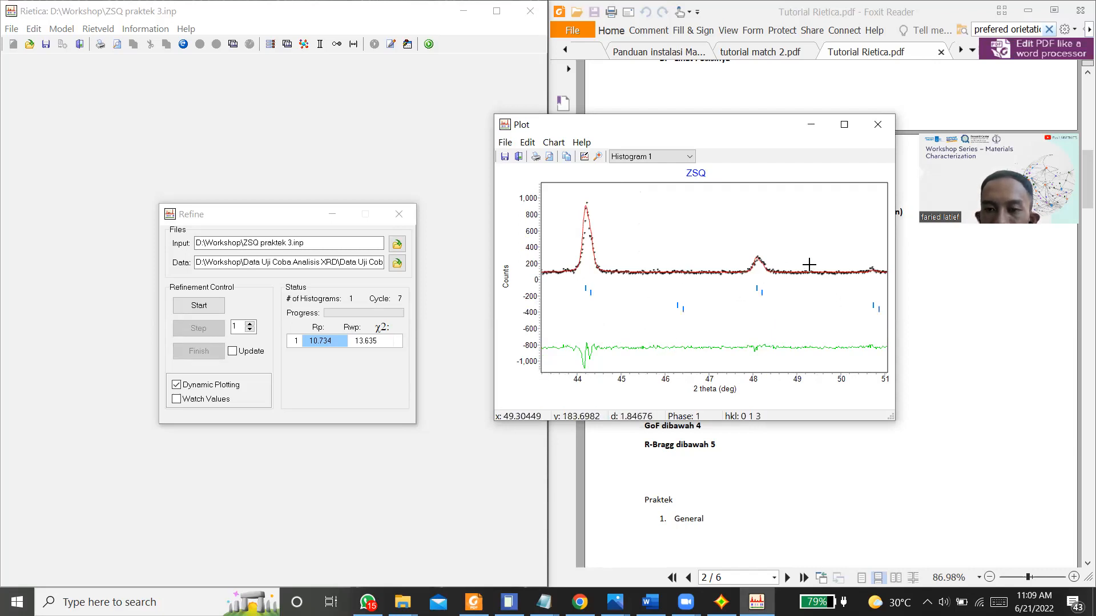
right_click(874, 264)
click(881, 272)
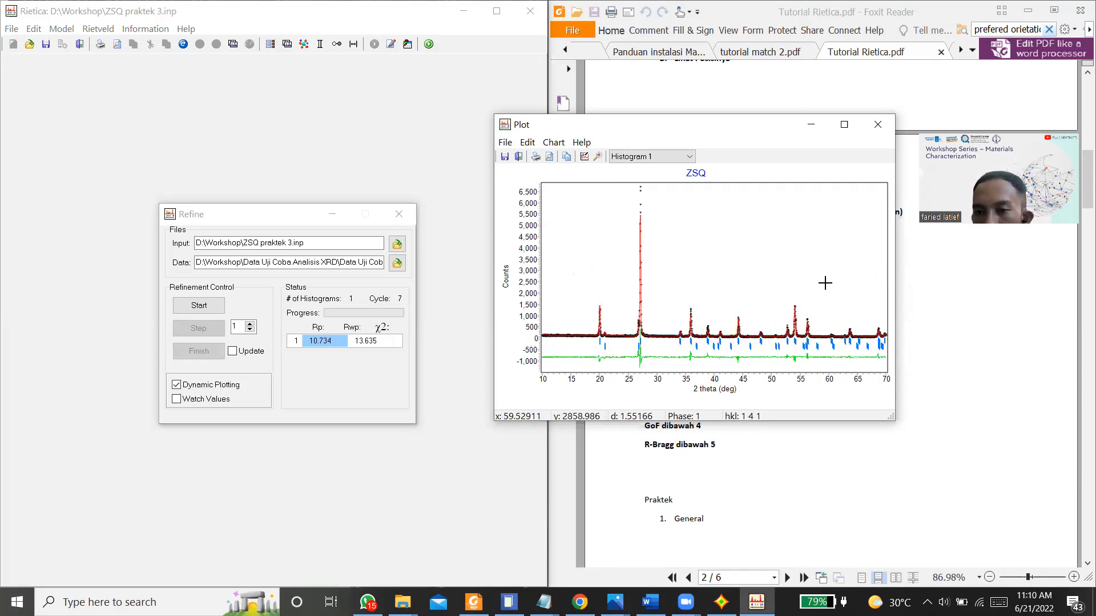
drag(833, 323, 870, 353)
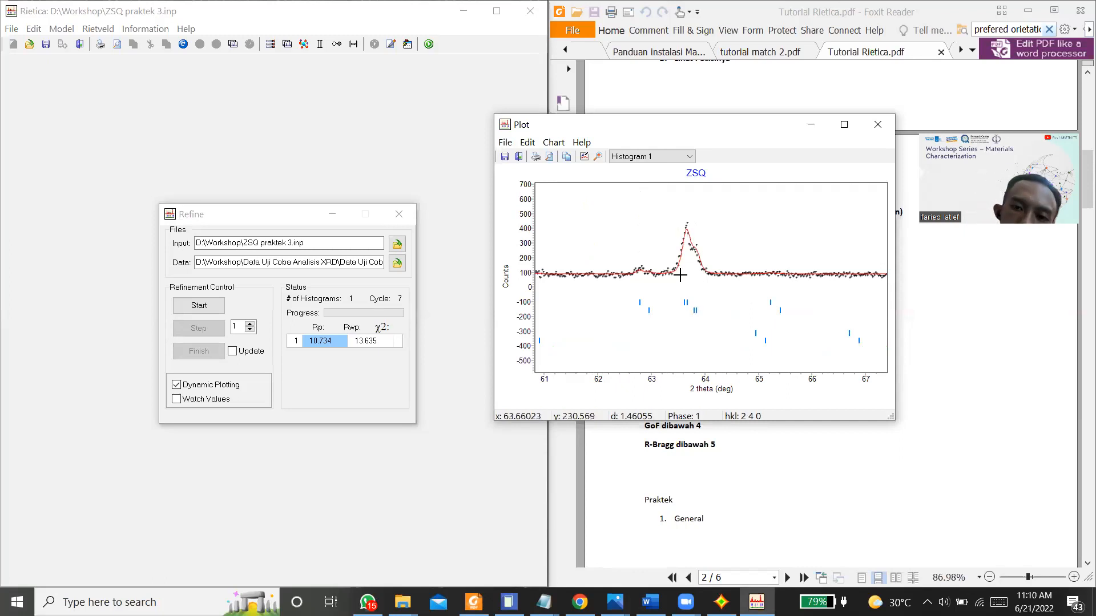
right_click(667, 263)
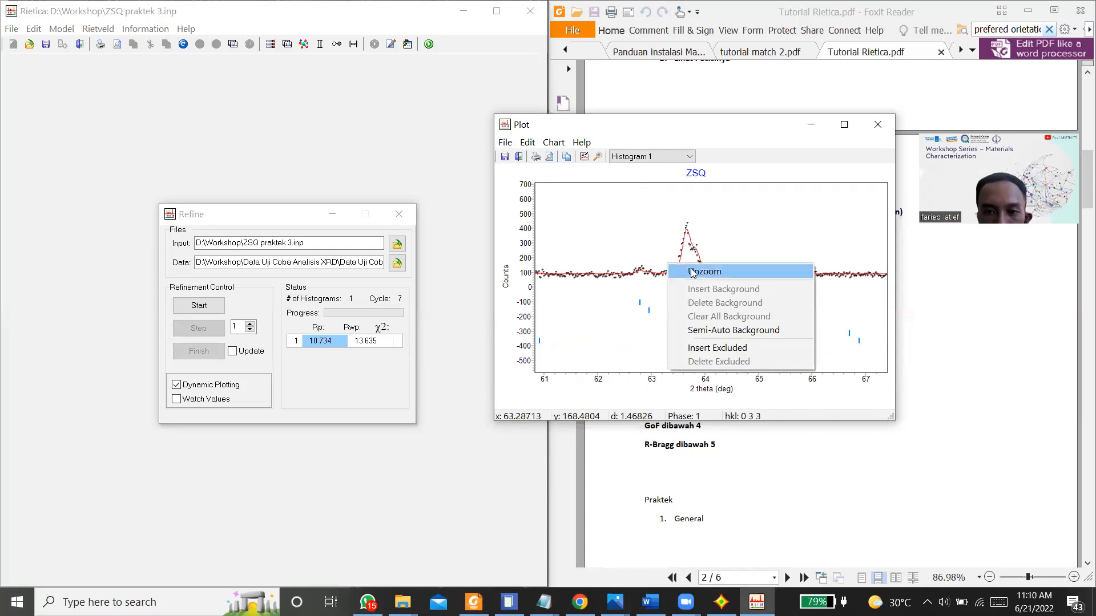
click(693, 272)
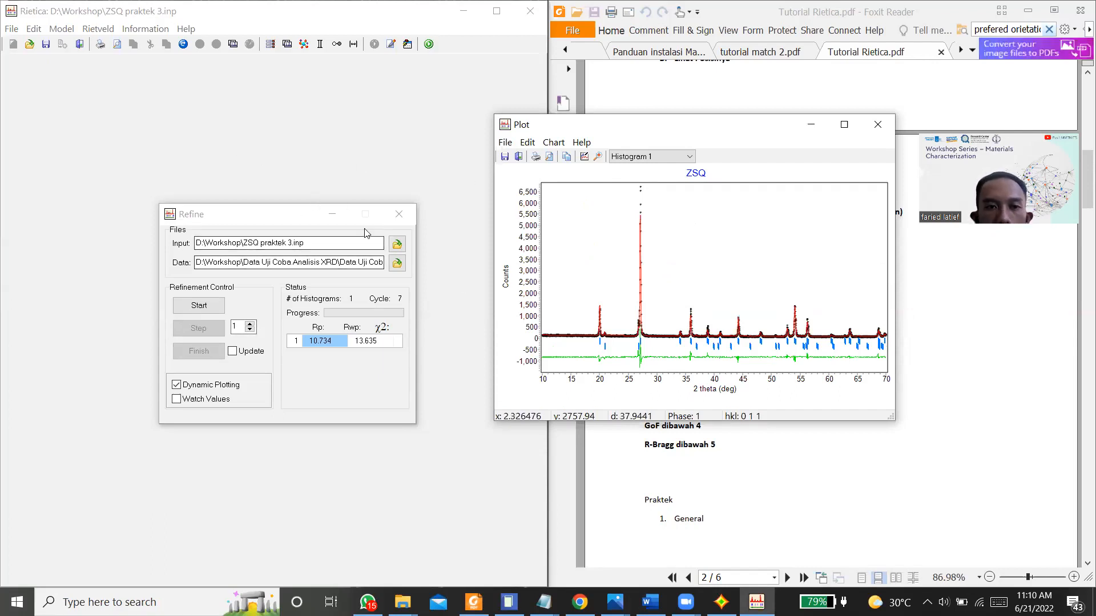
Step: Set the zircon phase's V peak-shape parameter to -0.01500 in the sample settings and accept it
click(64, 28)
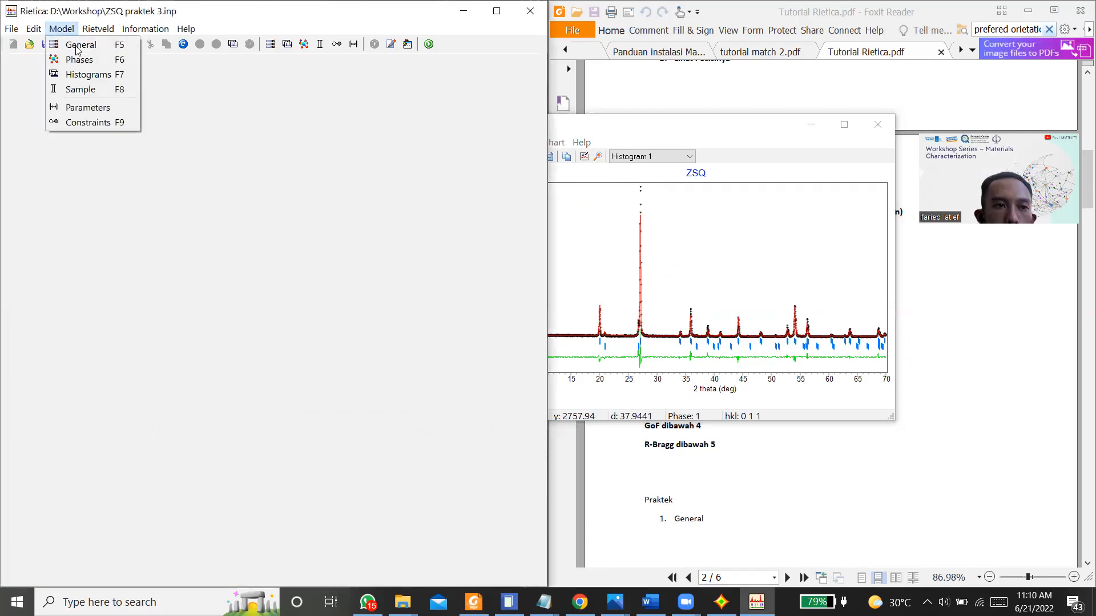
click(83, 89)
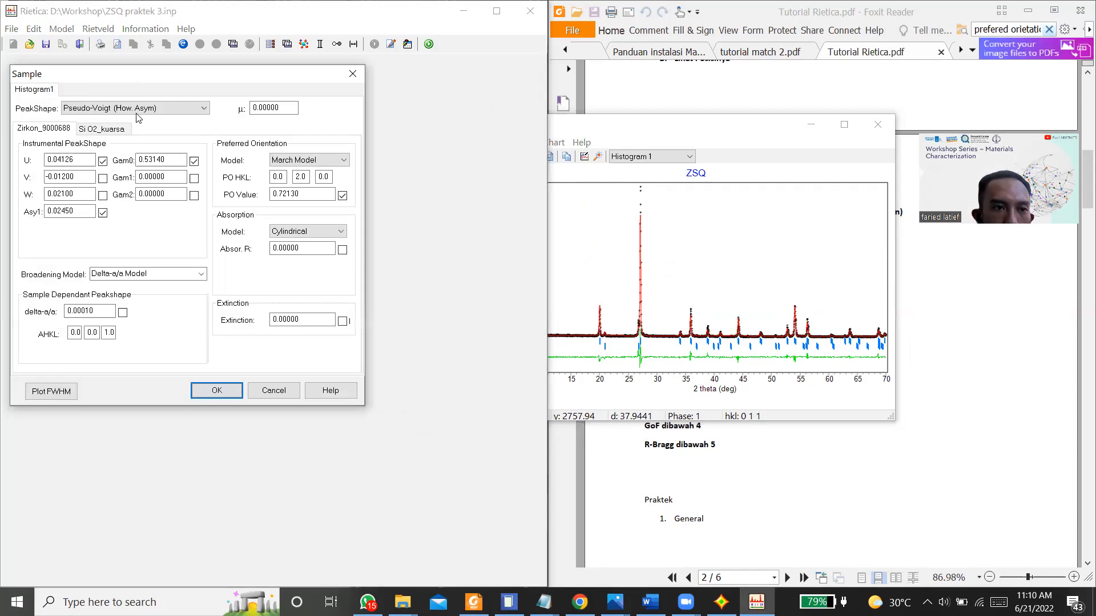
click(65, 179)
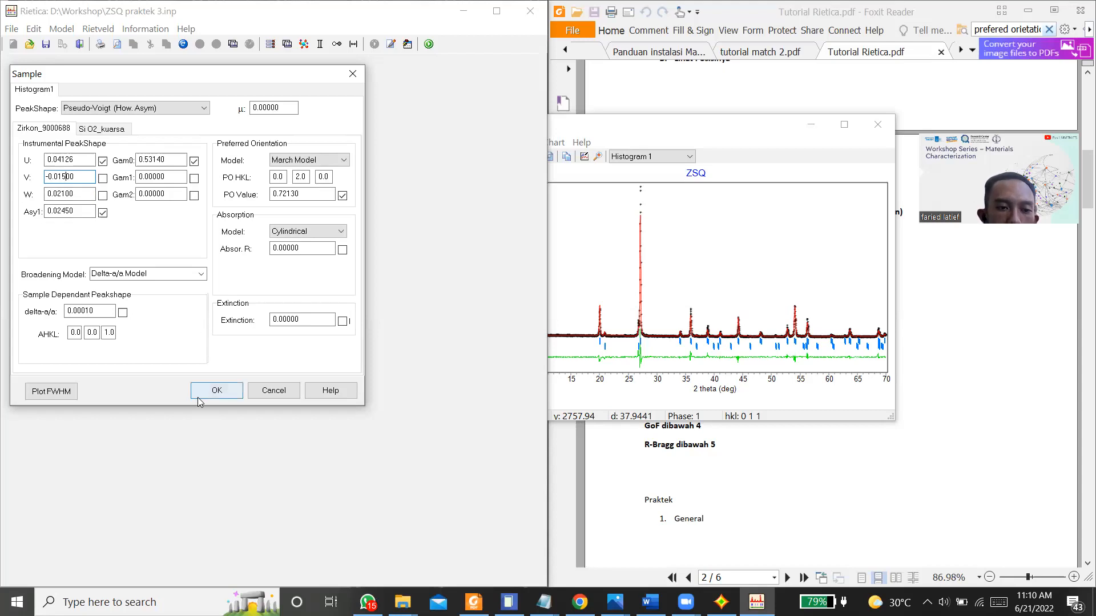
click(217, 391)
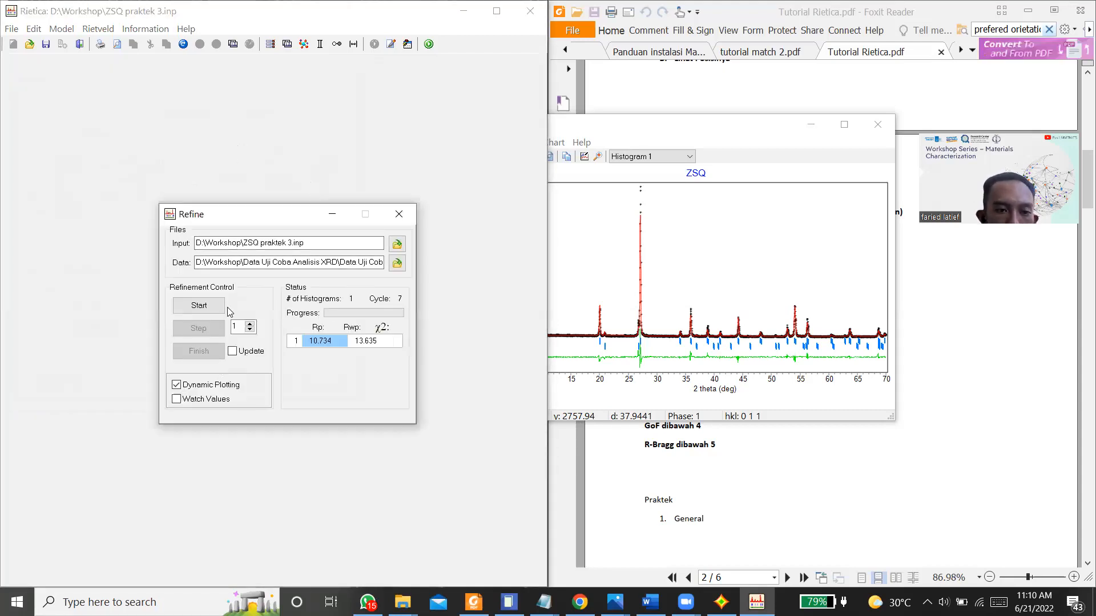
Step: Refine the model with the new V value for several cycles, finish with the parameters updated, and close the refinement
click(215, 309)
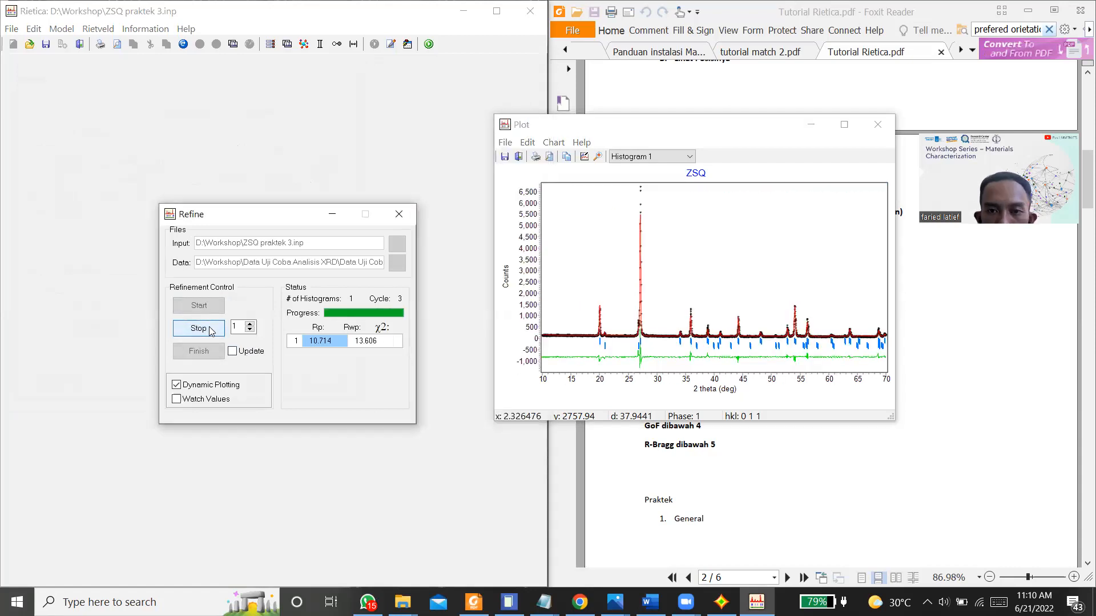
click(212, 331)
click(233, 352)
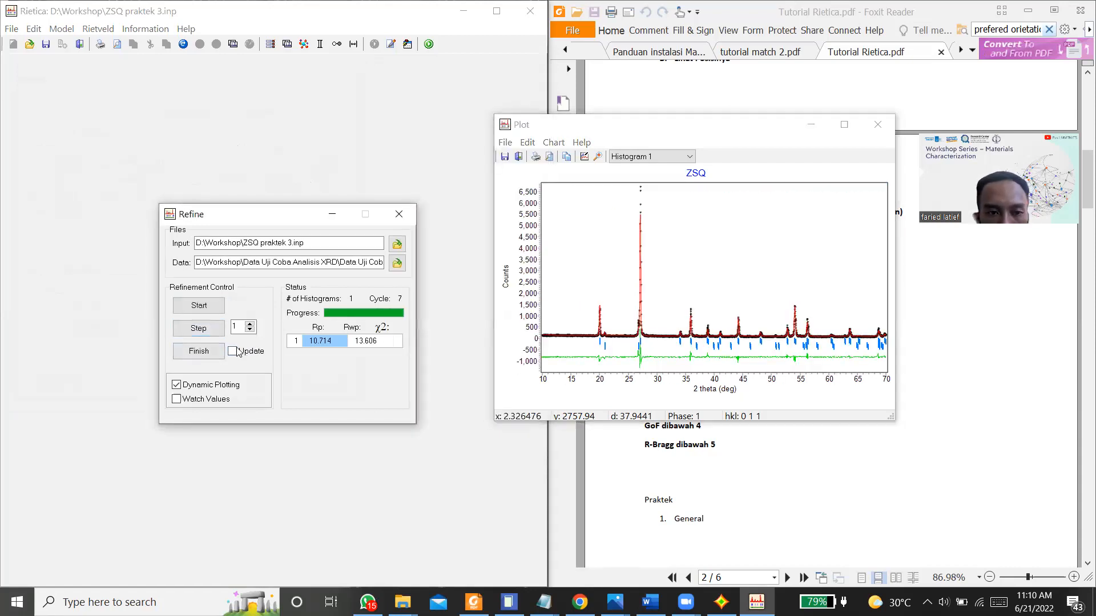
click(204, 356)
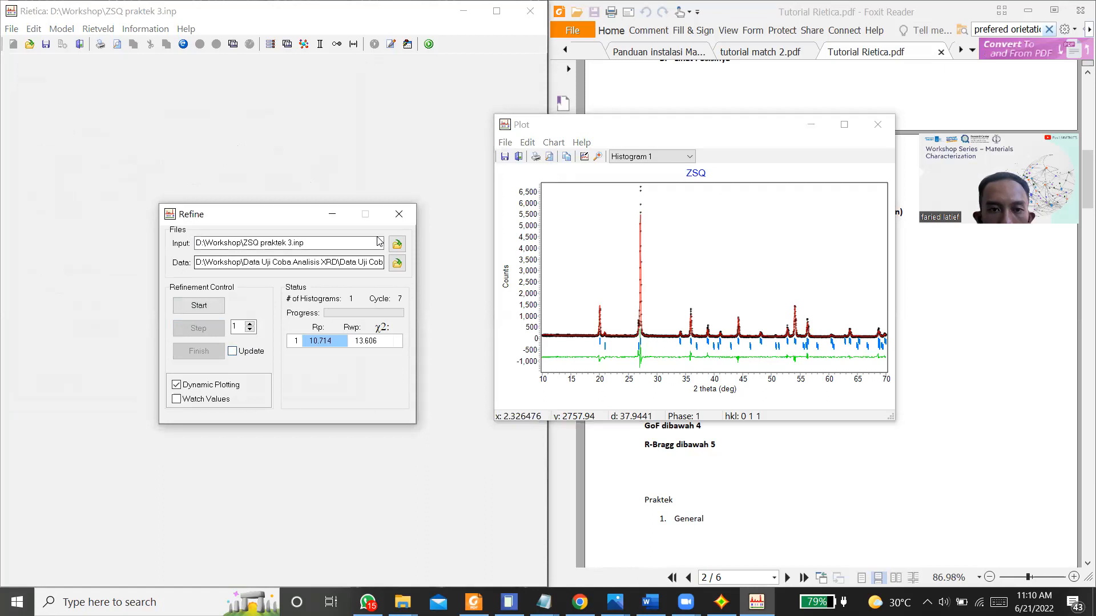
click(399, 214)
Step: Set the zircon phase's W peak-shape parameter to 0.01800 in the sample settings and accept it
click(63, 29)
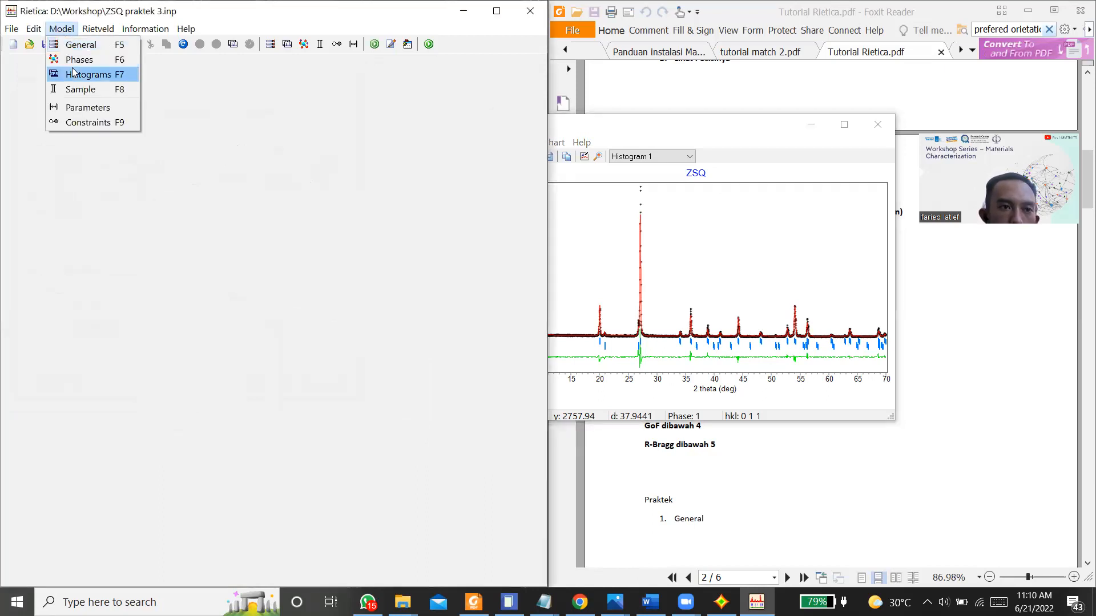
click(80, 89)
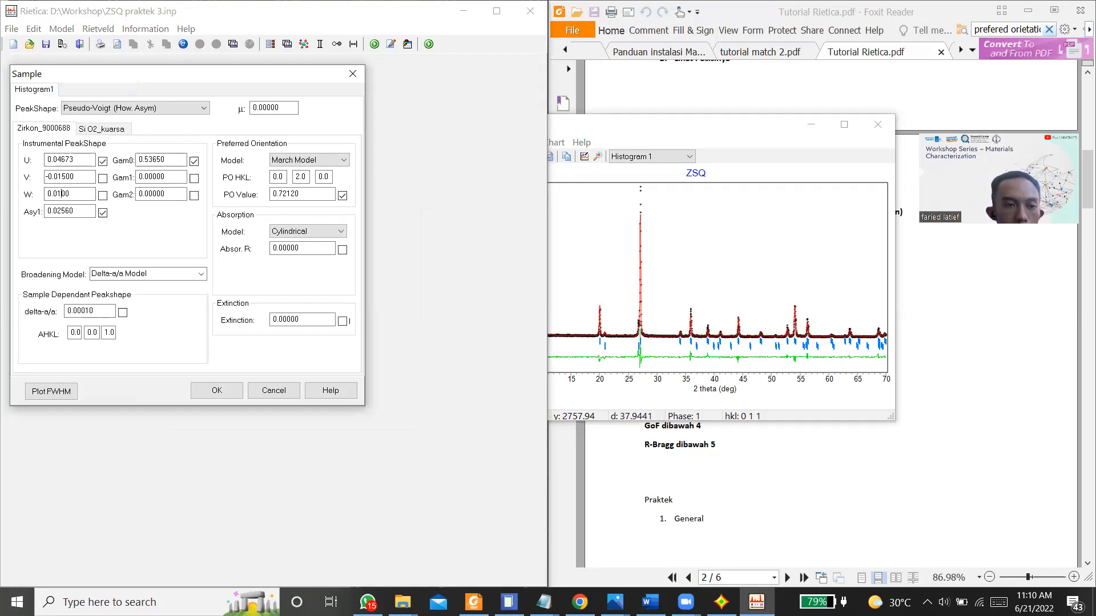
click(218, 391)
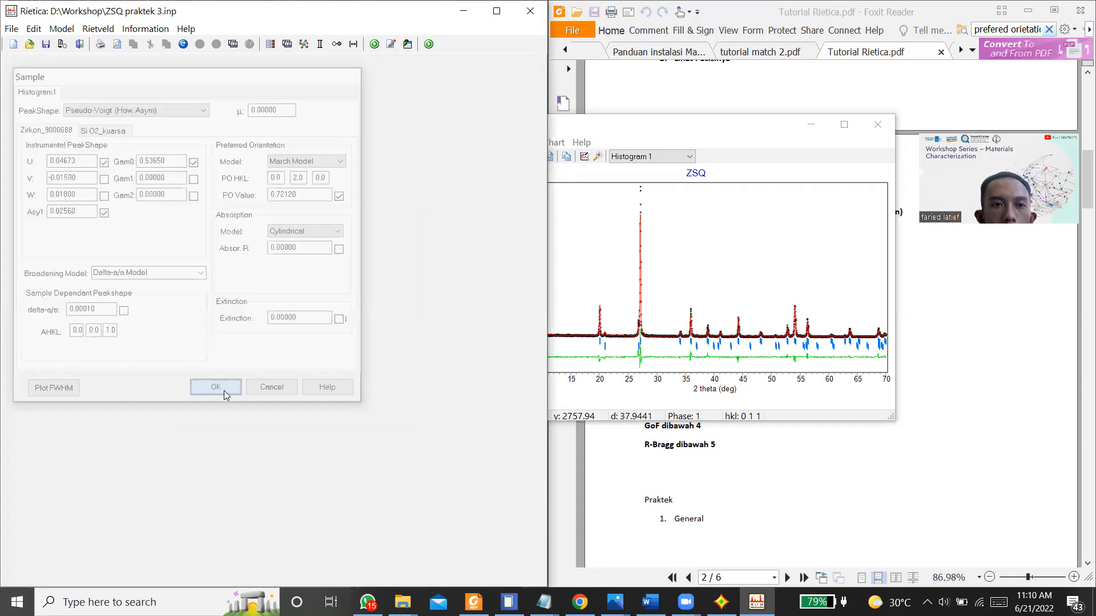
Step: Refine with the new W value using dynamic plotting and updating initially off, finish with the parameters updated, and close the refinement
key(ctrl+r)
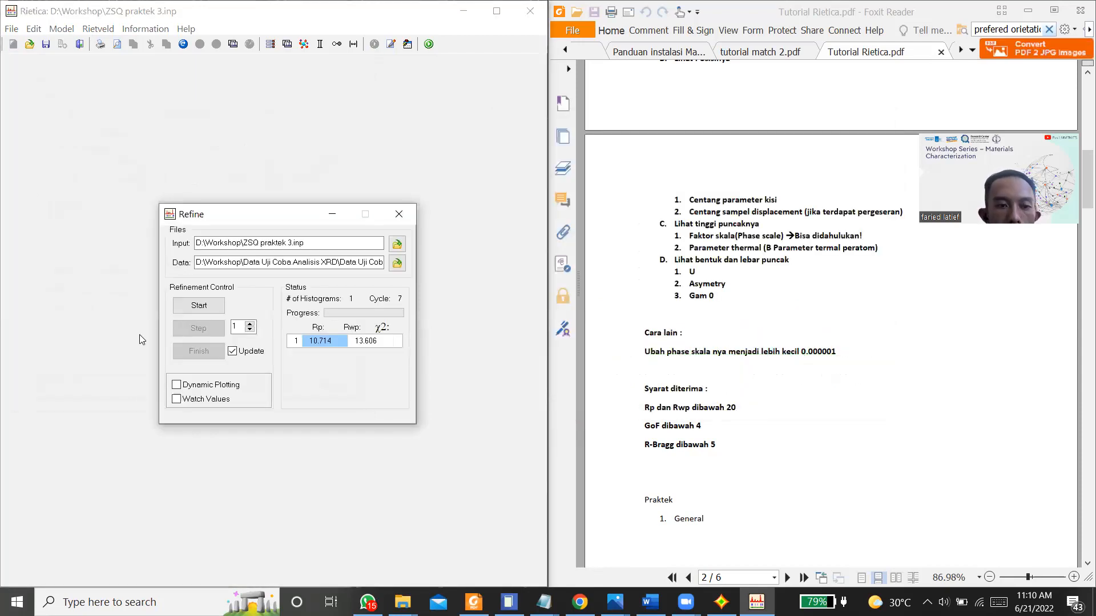
click(177, 384)
click(232, 352)
click(215, 307)
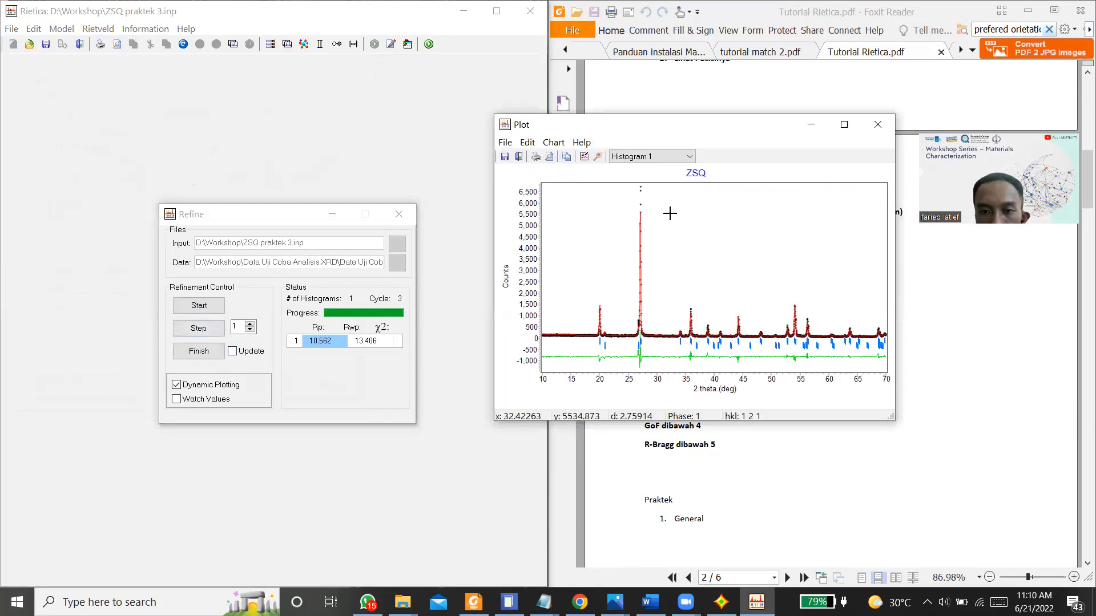
click(250, 353)
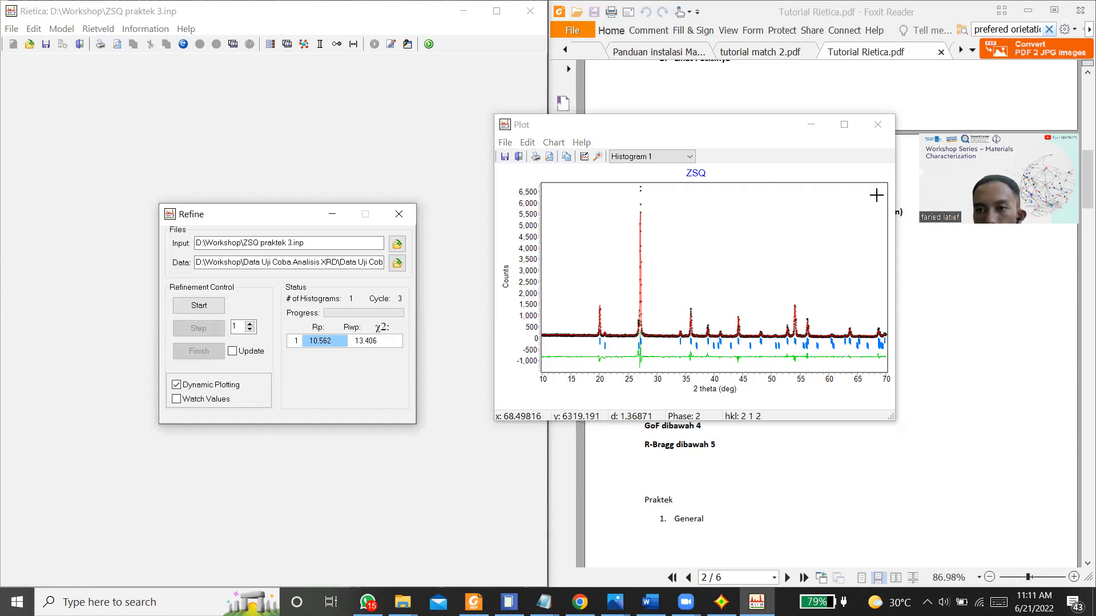
click(984, 119)
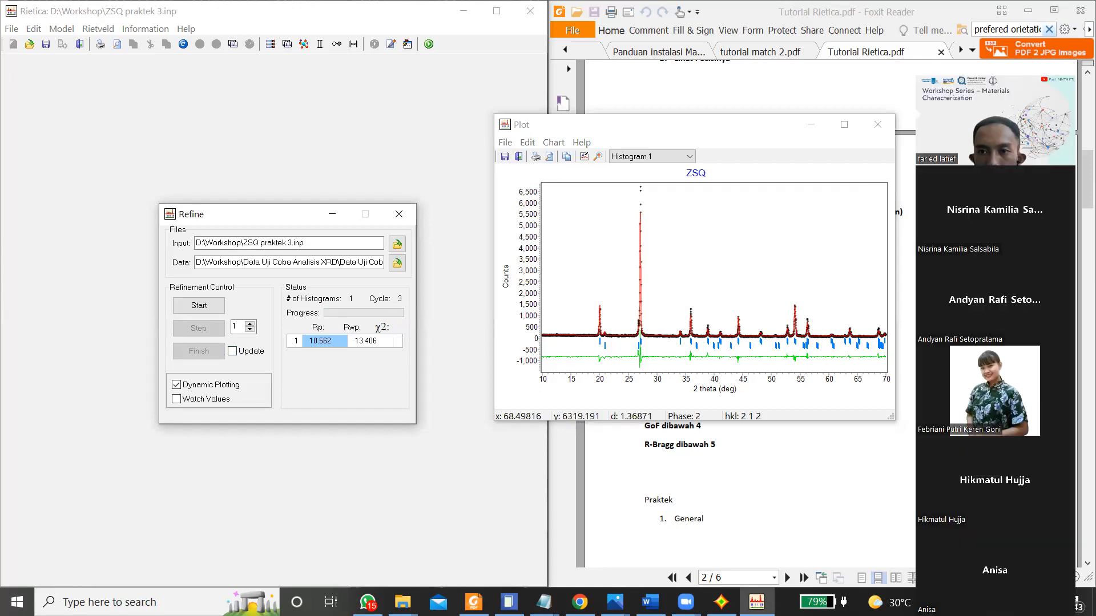
click(985, 124)
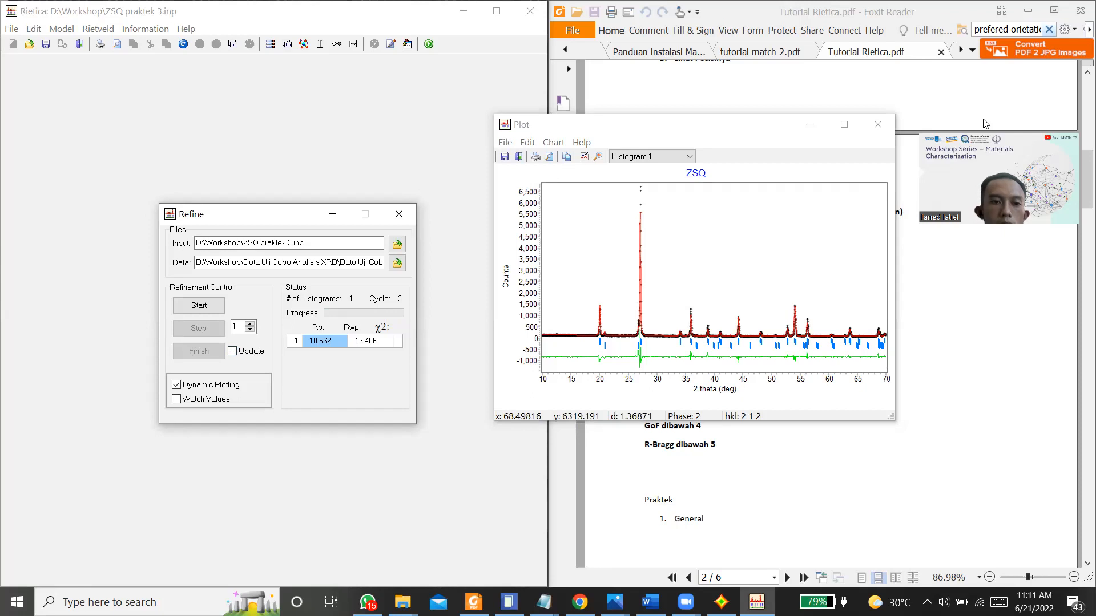
click(399, 214)
Step: Set the zircon phase's V peak-shape parameter to -0.01800 in the sample settings and accept it
click(42, 27)
click(61, 28)
click(72, 88)
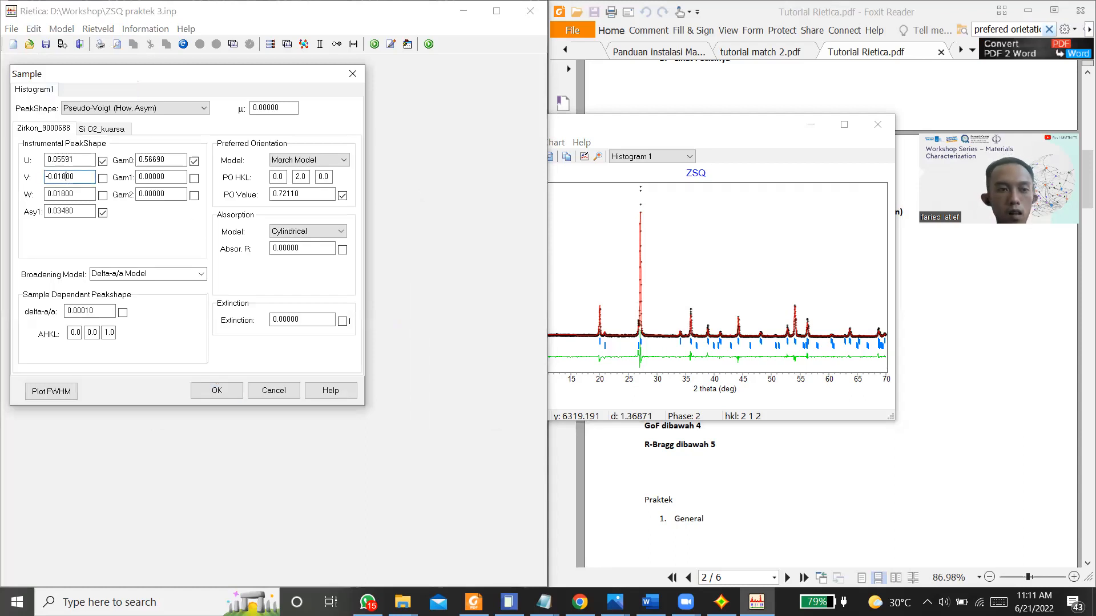
click(209, 394)
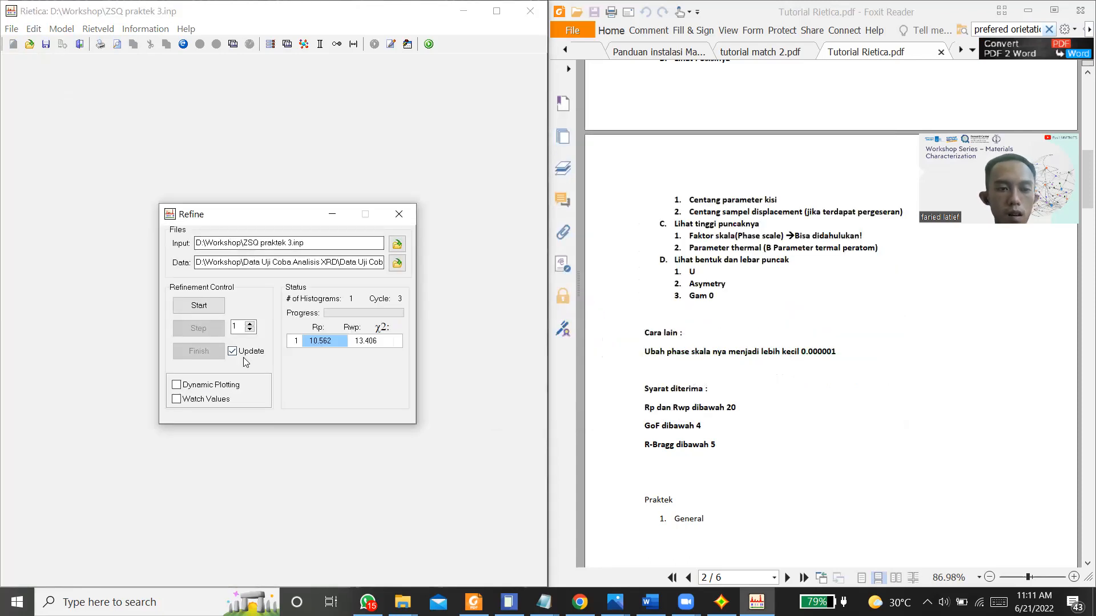
Step: Run the refinement again with dynamic plotting on and updating initially off, and finish it with the parameters updated
click(233, 353)
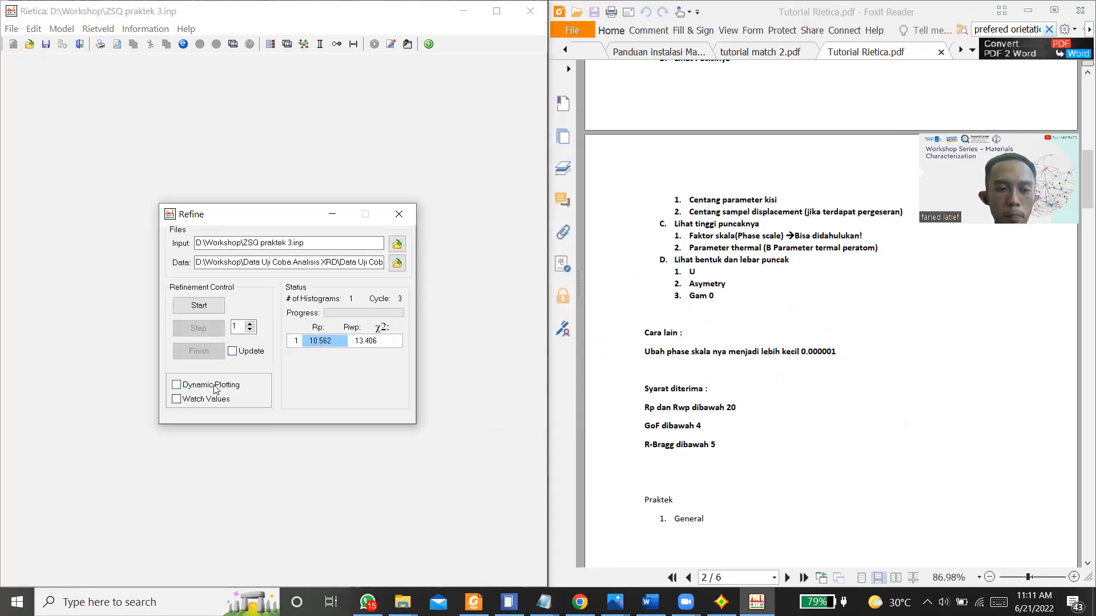
click(202, 303)
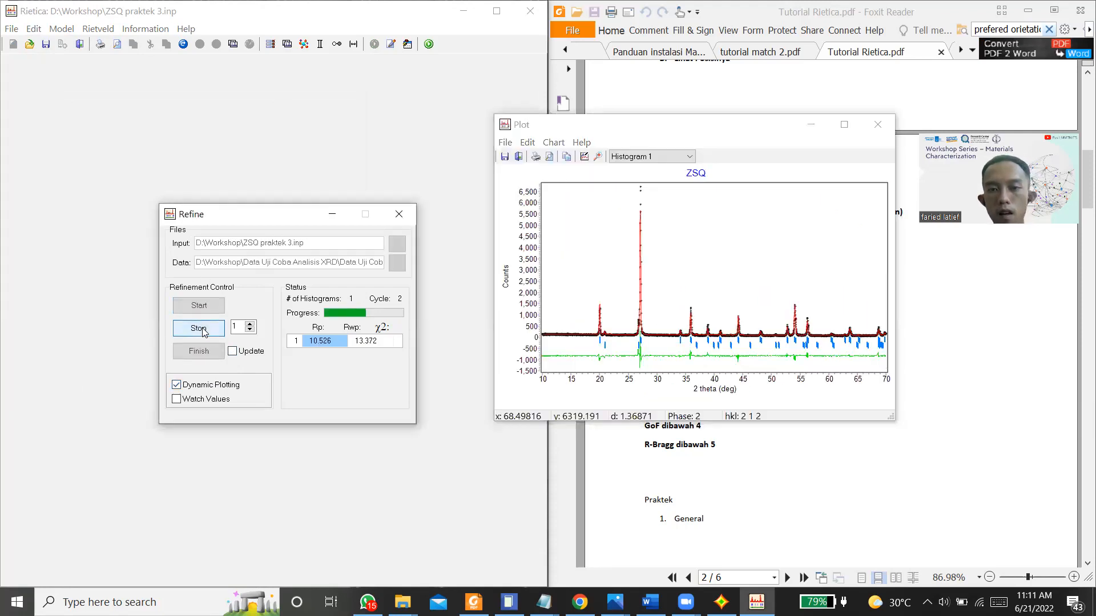
click(205, 332)
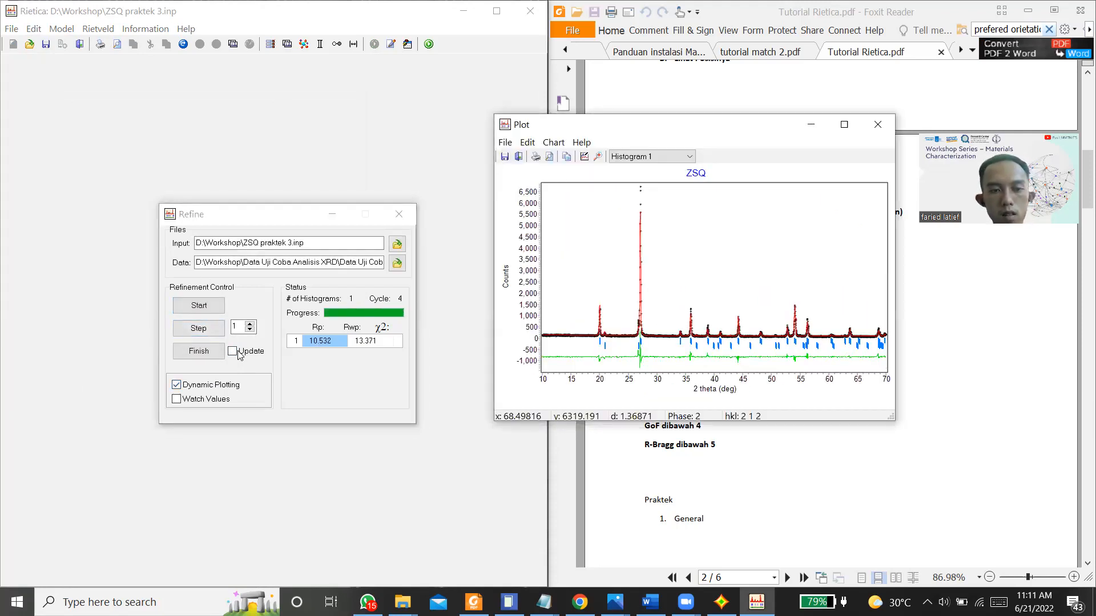
click(199, 351)
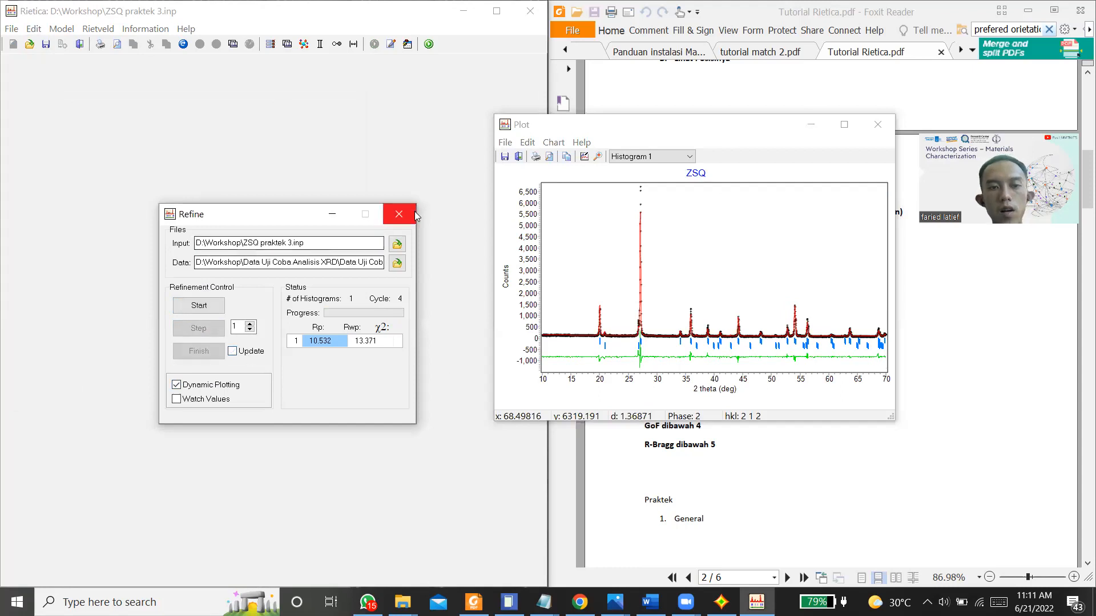
Step: Set the zircon phase's W peak-shape parameter to 0.01500 and V to -0.02100 in the sample settings, and accept them
click(62, 29)
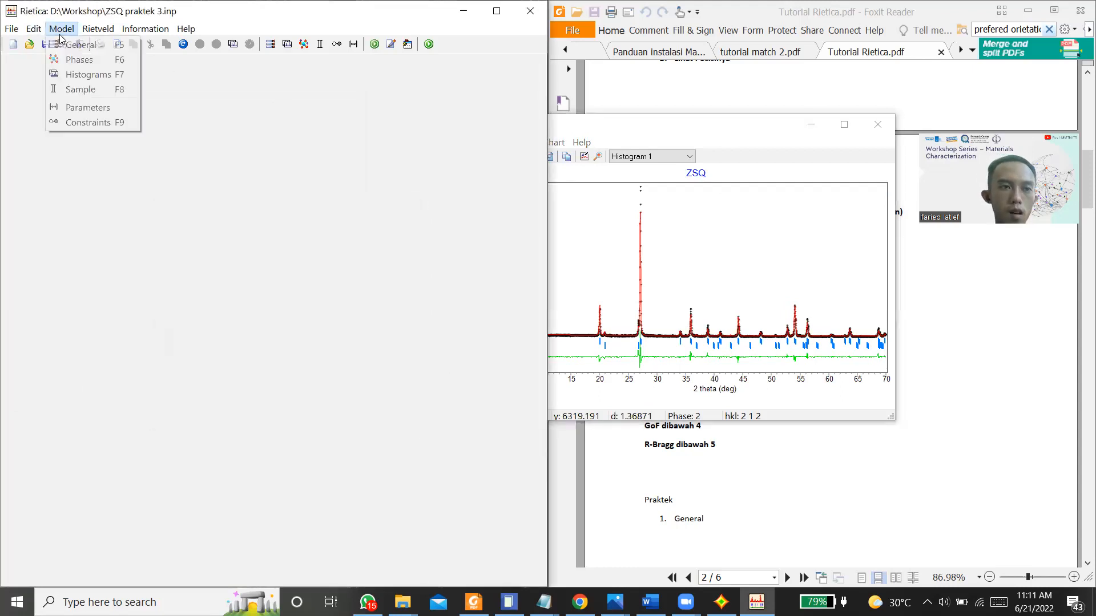
click(67, 85)
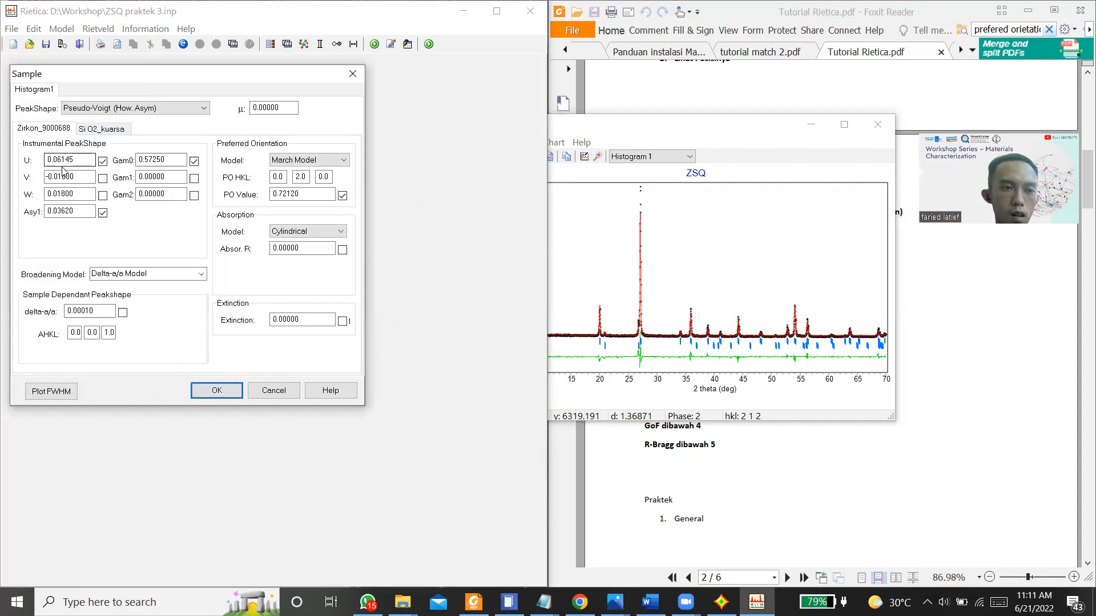
click(65, 197)
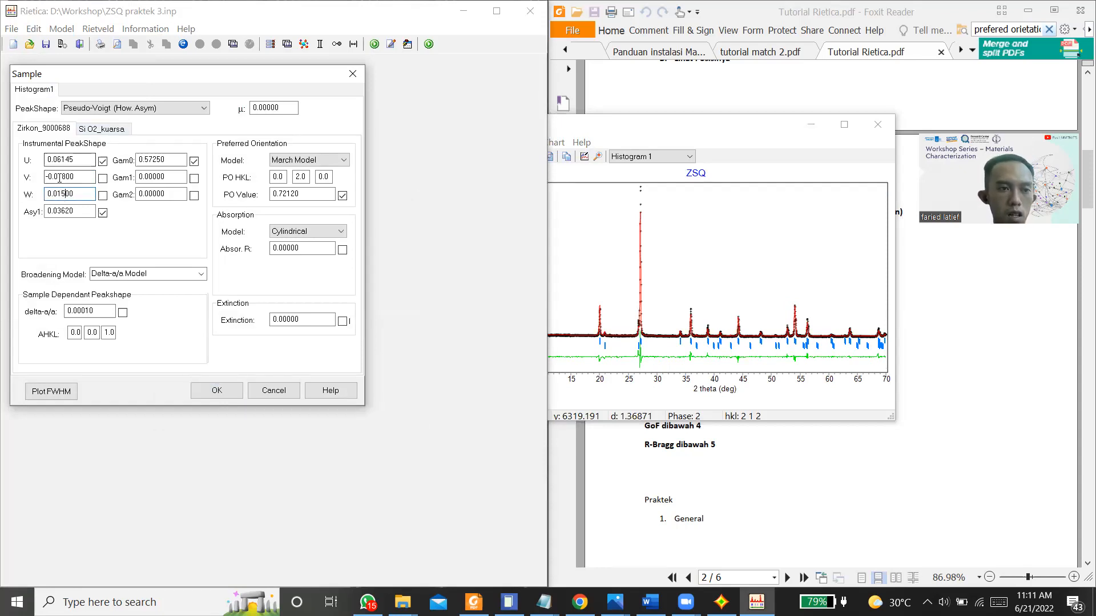
click(64, 177)
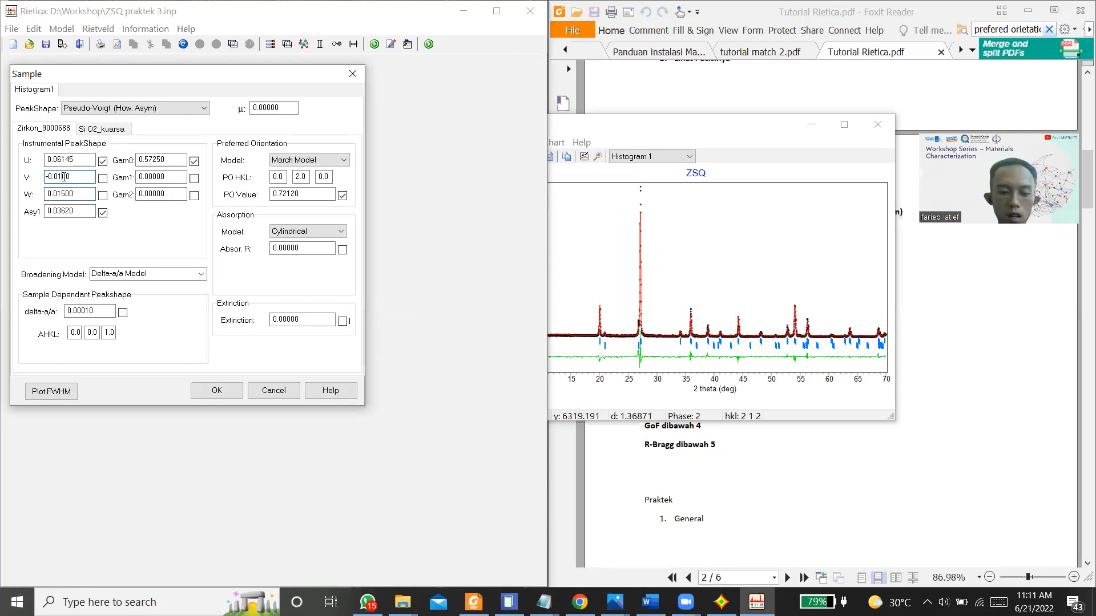
click(217, 391)
Step: Refine with the new V and W values, using dynamic plotting with updating initially off, and finish with the parameters updated
key(ctrl+r)
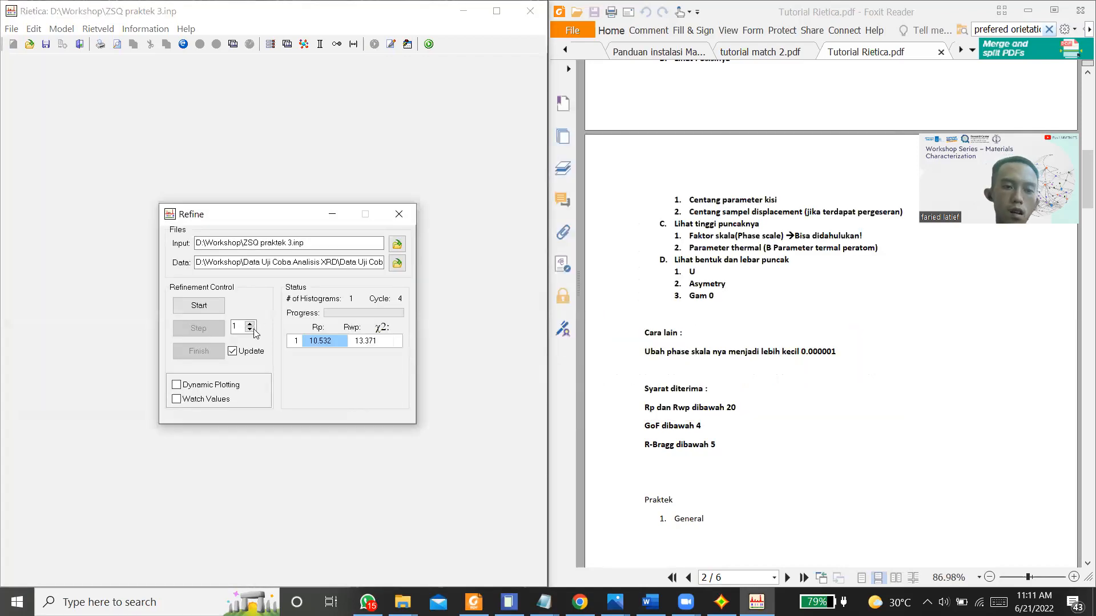
click(236, 353)
click(200, 303)
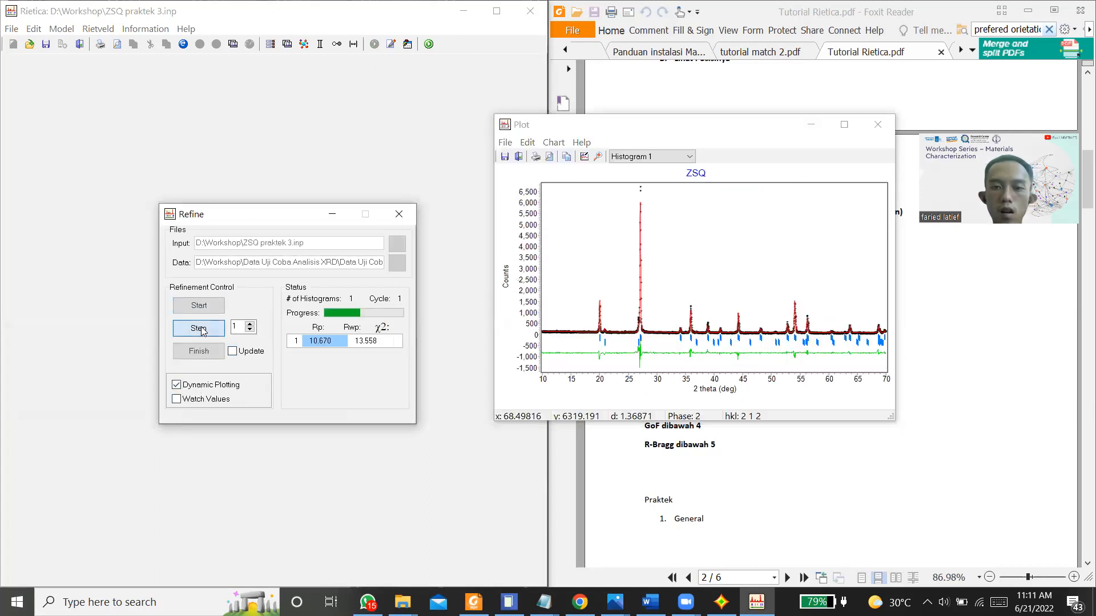
click(201, 329)
click(197, 308)
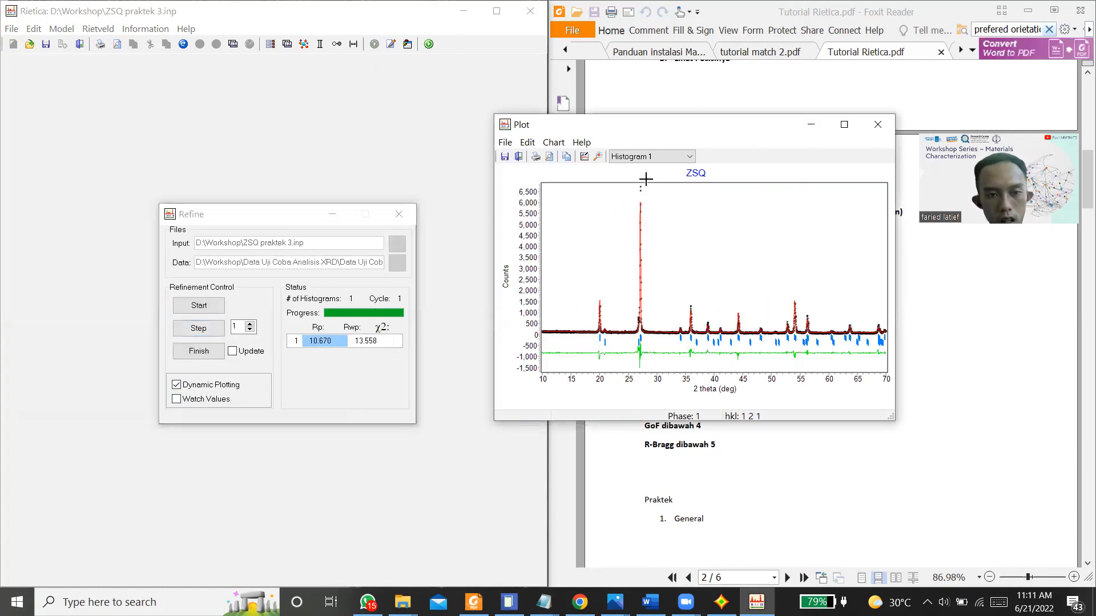
click(234, 353)
click(194, 352)
click(237, 353)
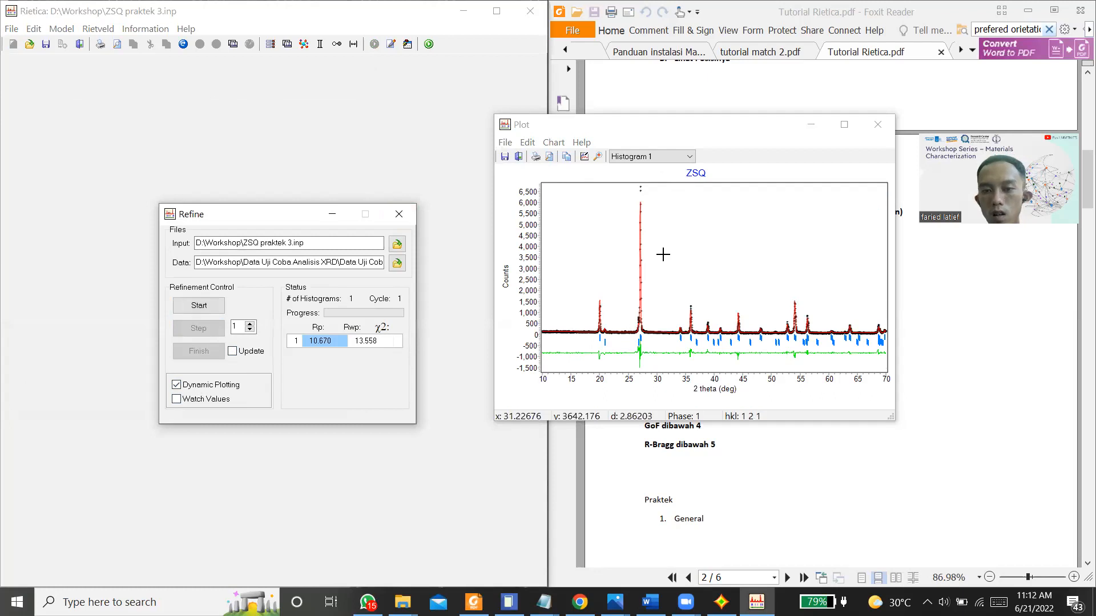
Step: Compare the calculated and observed peaks around 34 to 39 and 19 to 23.5 degrees, and restore the full plot range
drag(680, 295, 709, 350)
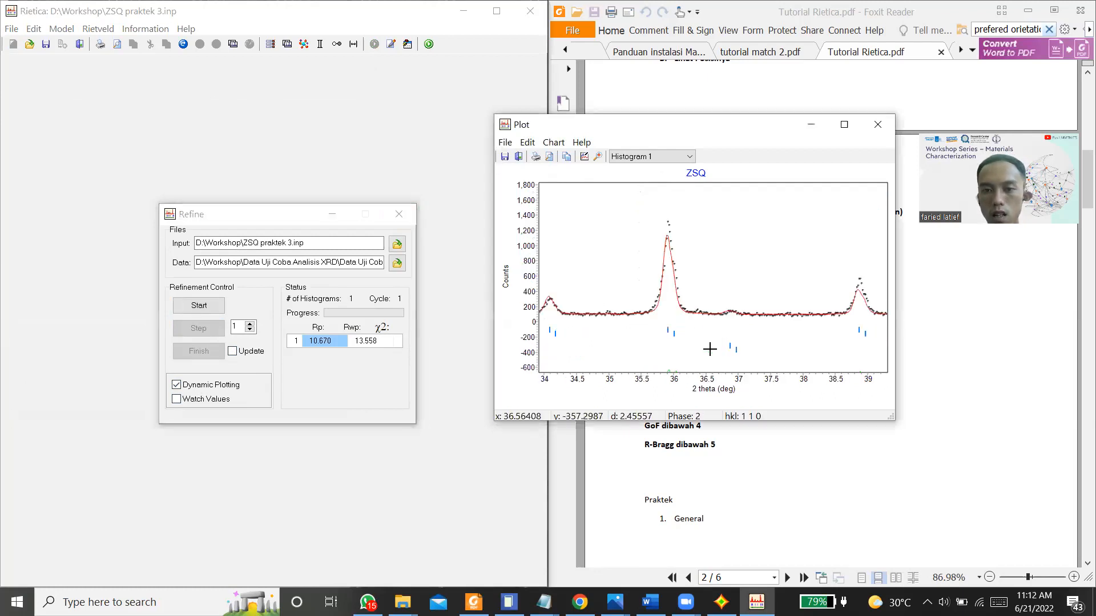
right_click(601, 238)
click(628, 245)
drag(593, 290, 621, 374)
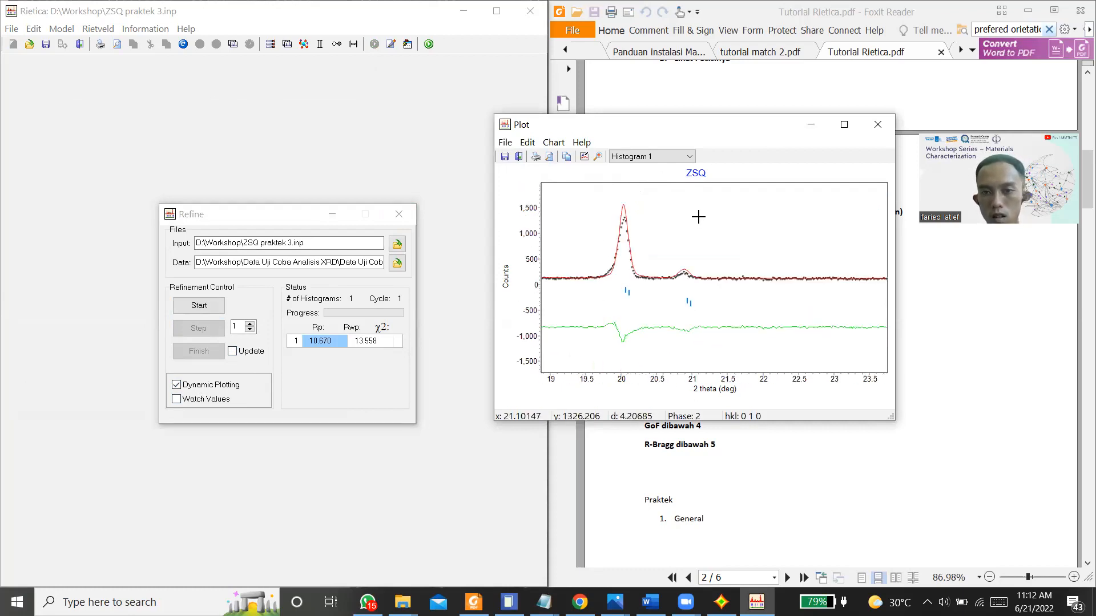
right_click(708, 235)
click(735, 244)
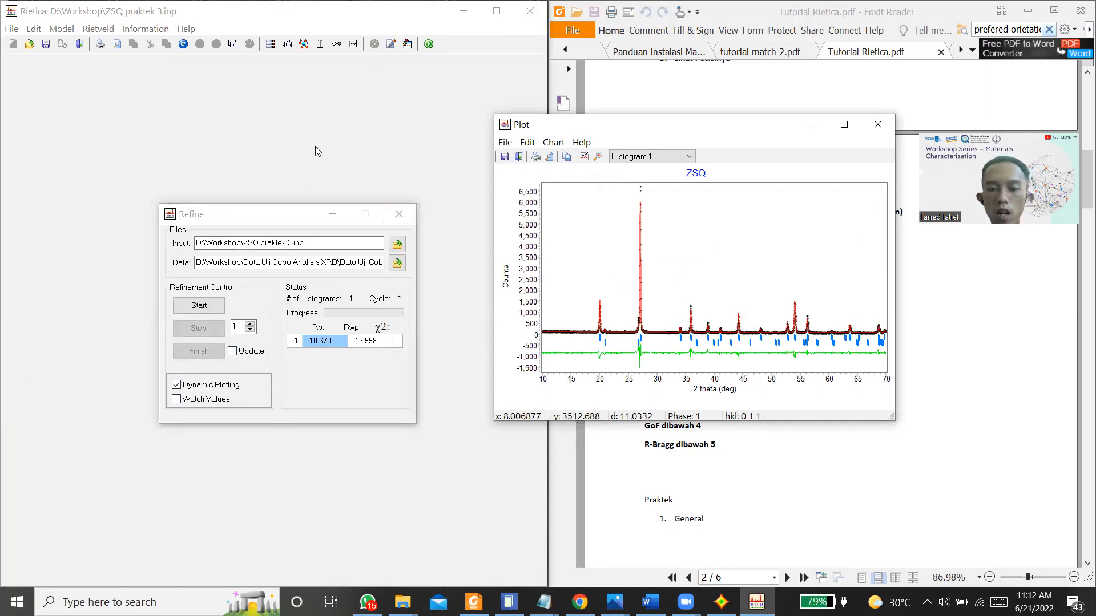
Step: Examine the refinement output for the derived Bragg R-factor and the quartz phase's parameters, and minimize the report
click(154, 32)
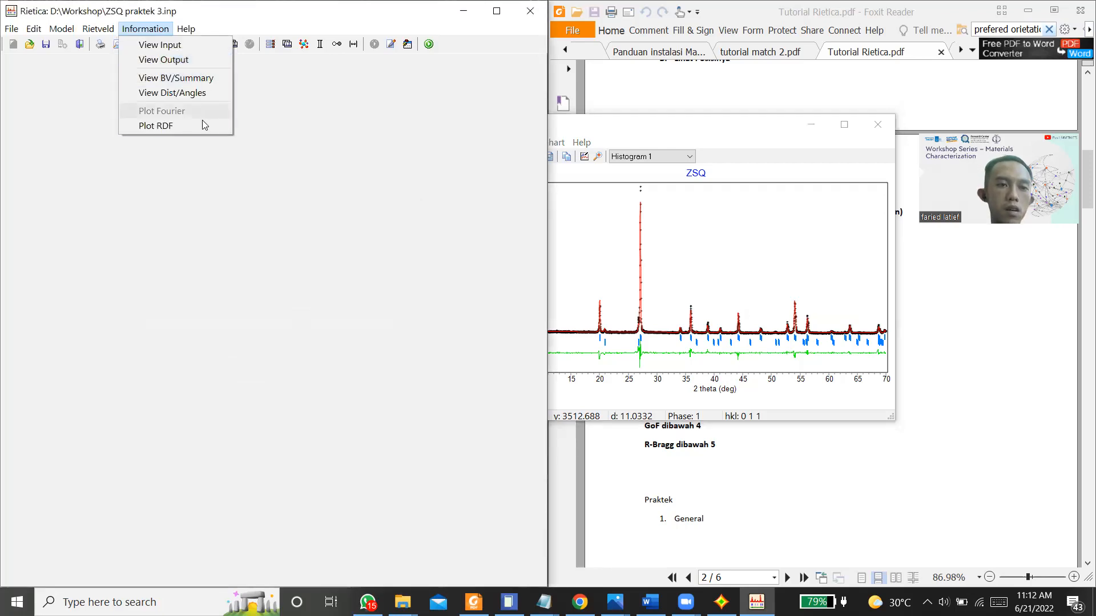
click(164, 59)
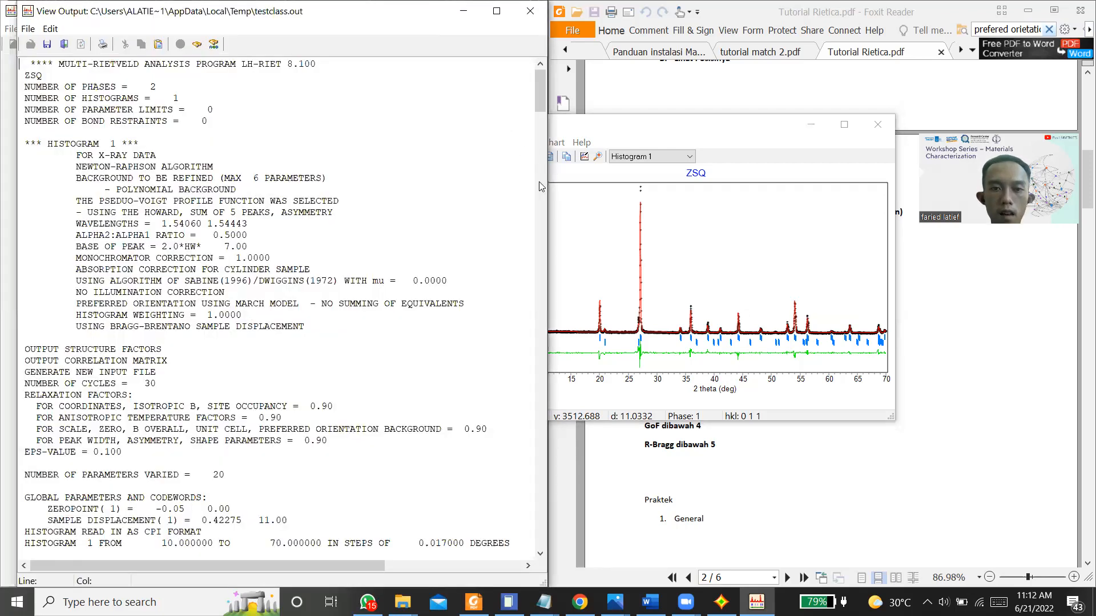
drag(541, 96, 478, 578)
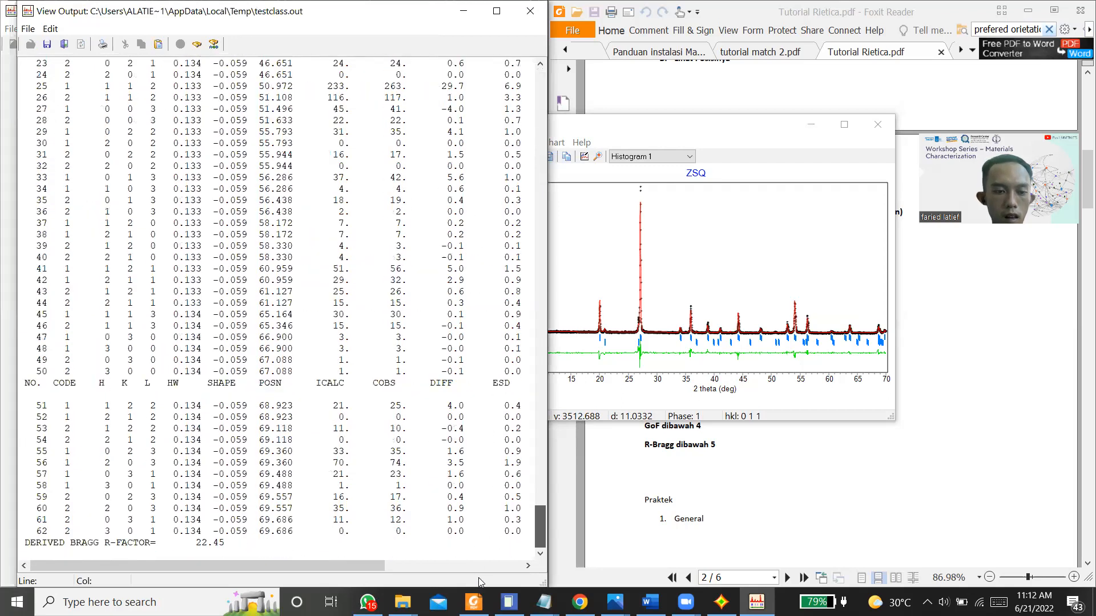
drag(530, 531, 506, 204)
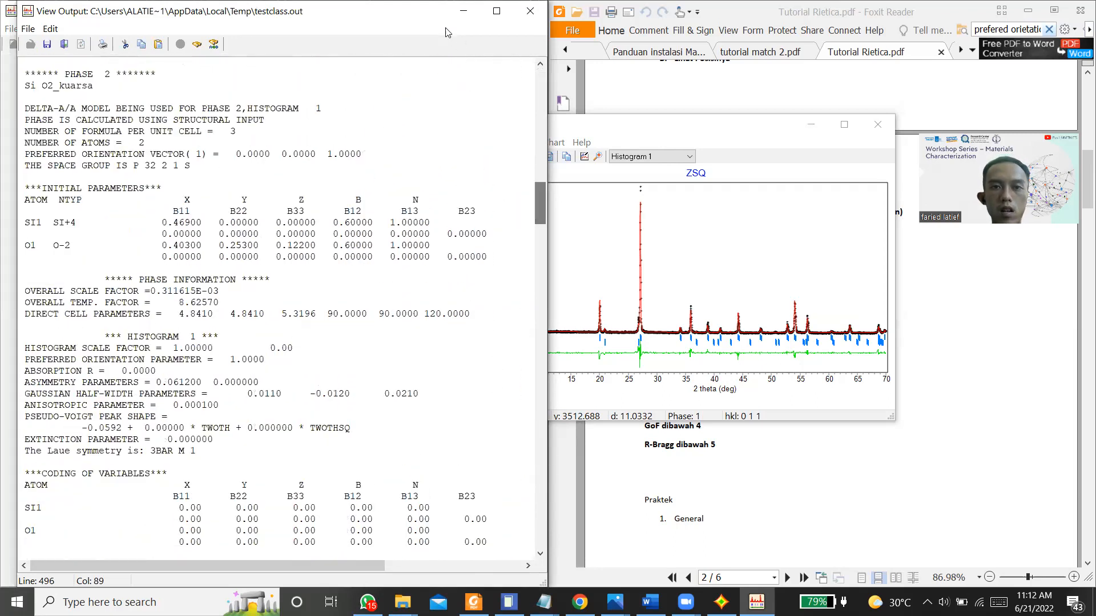
click(462, 12)
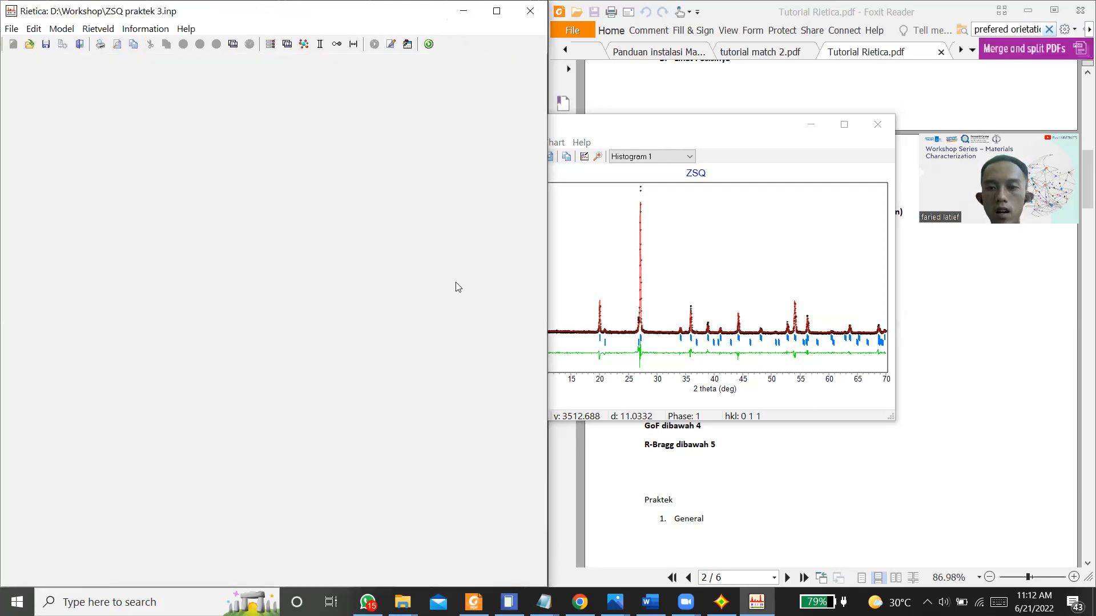
Step: Review the lattice, scale and thermal parameters of the zircon and quartz phases, and close the phase settings
click(69, 30)
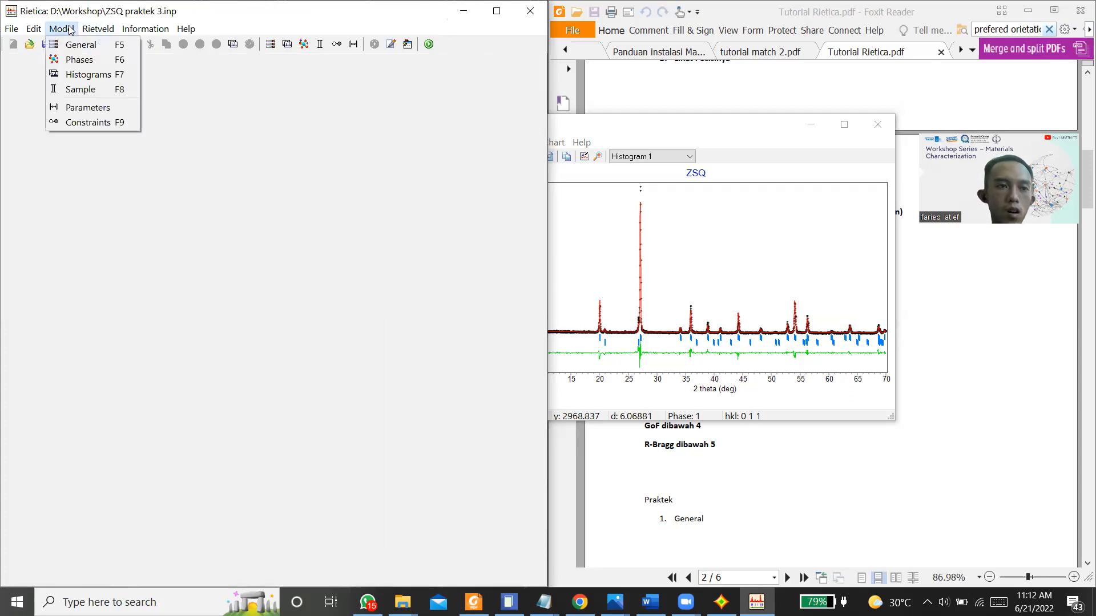
click(72, 60)
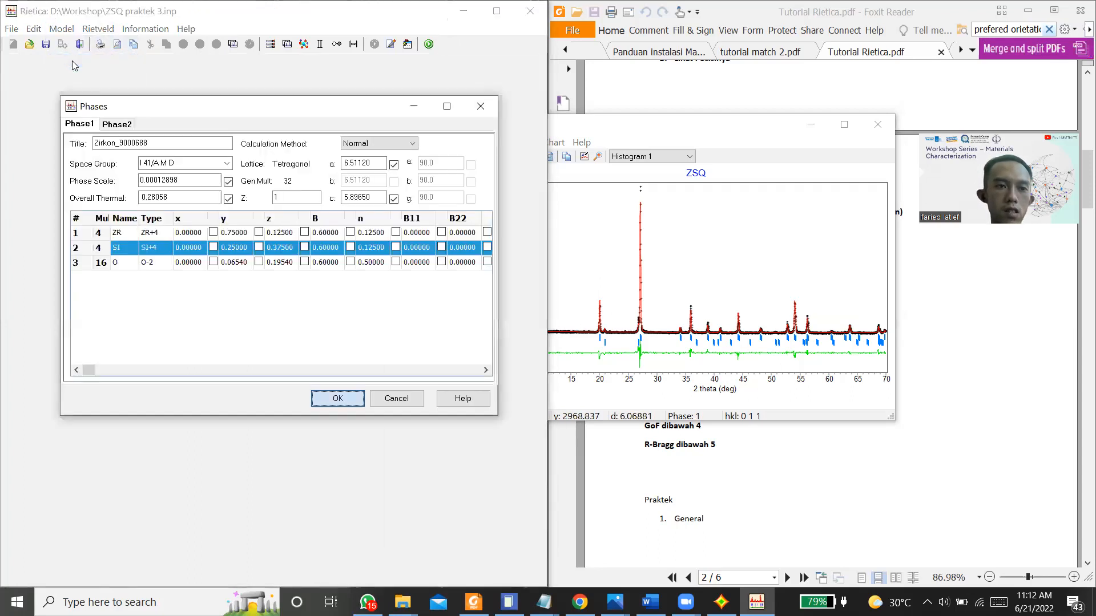
click(125, 127)
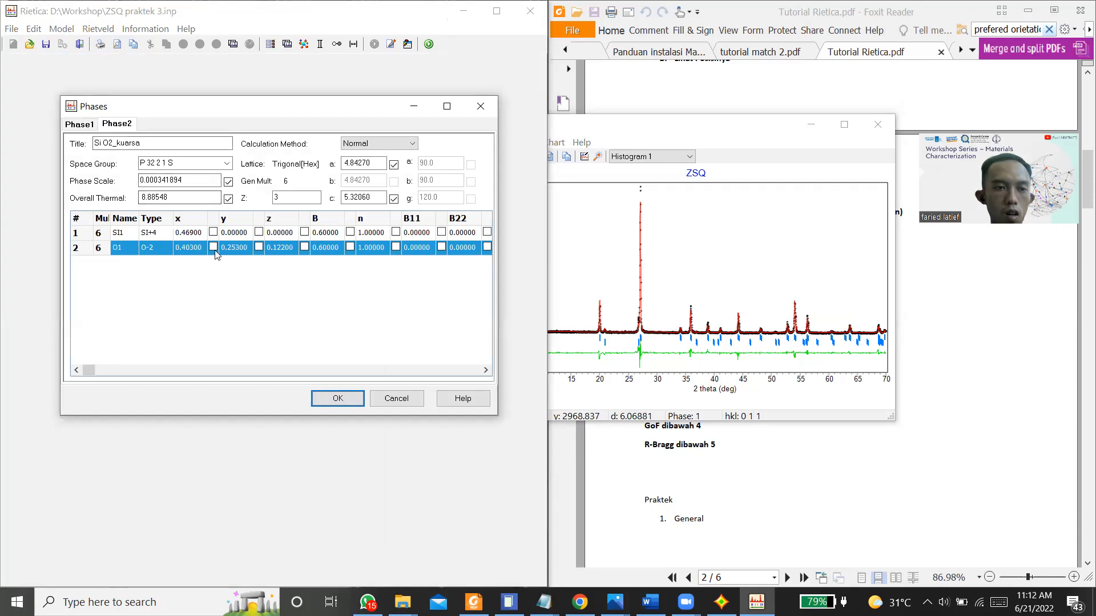
click(338, 399)
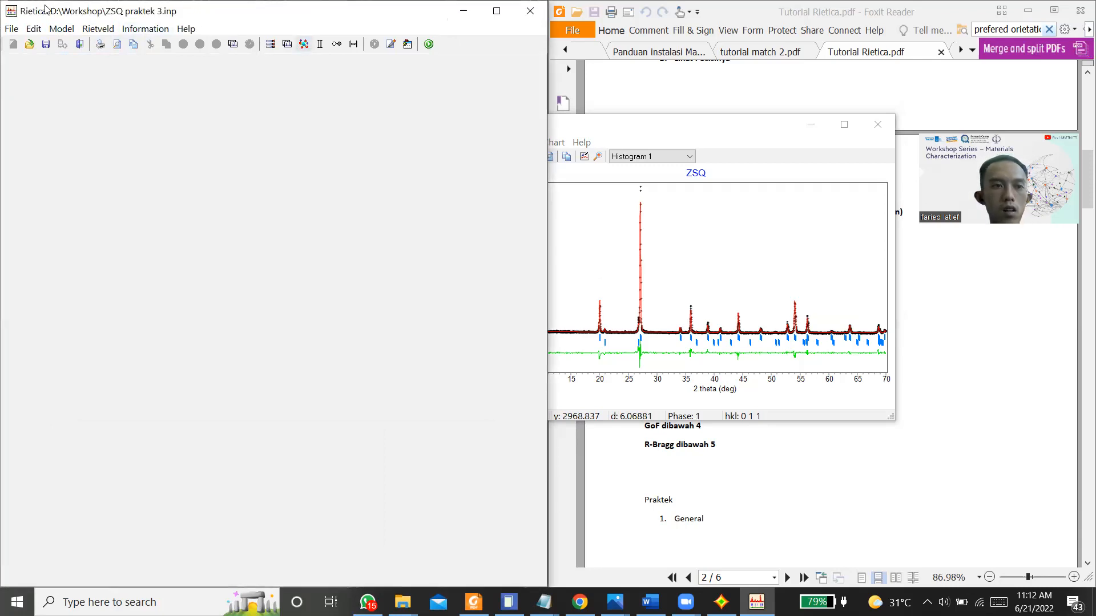
Step: Set the quartz phase's preferred orientation HKL to 0 1 1, enable refinement of its PO value, and accept the sample settings
click(33, 29)
click(61, 29)
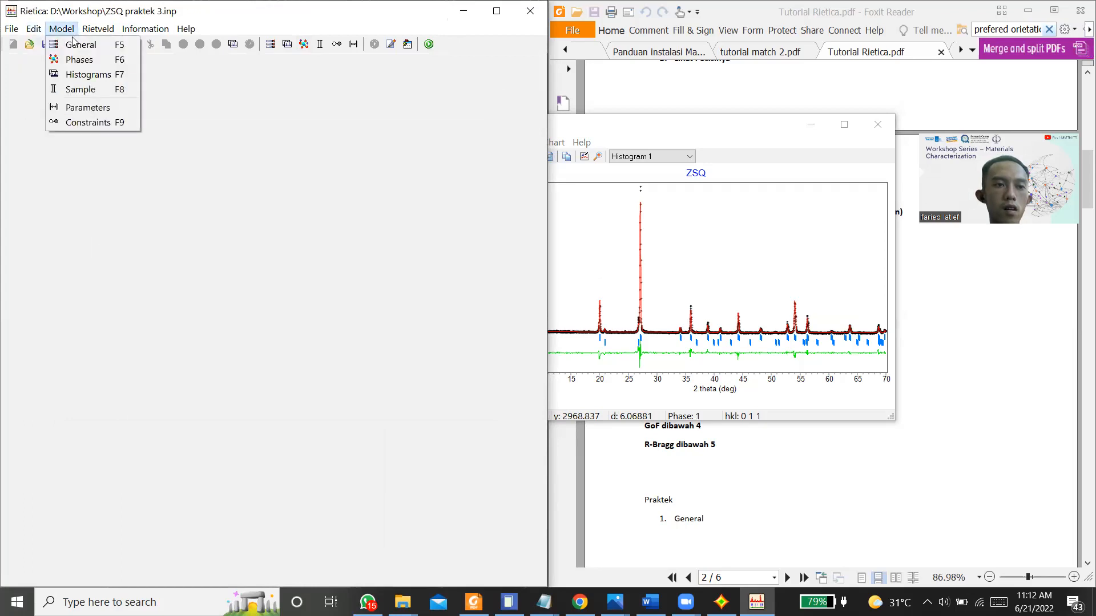
click(80, 90)
click(114, 129)
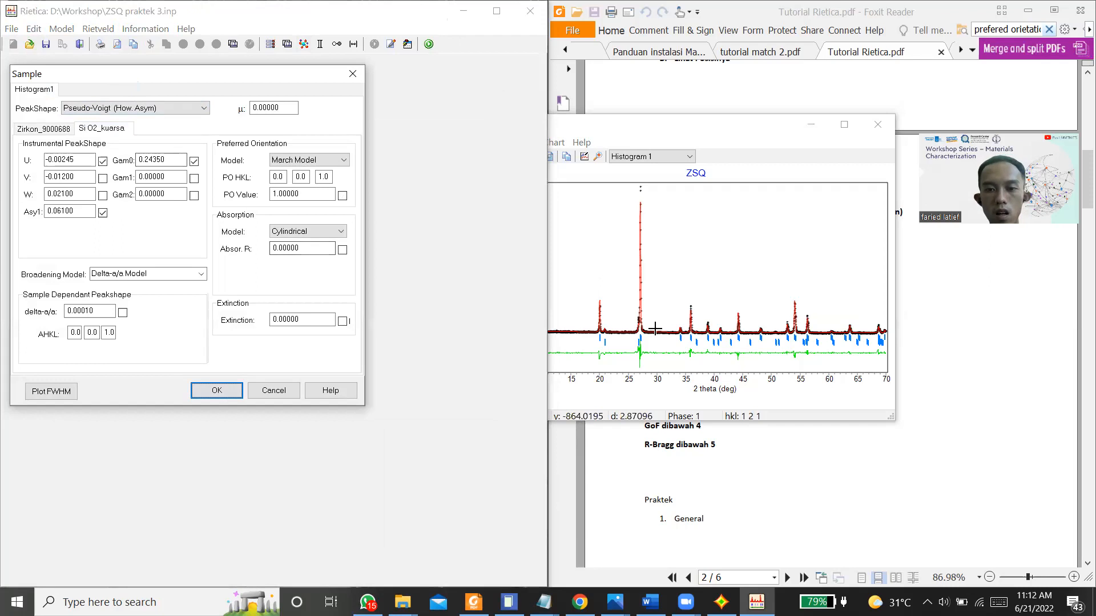
drag(632, 293, 676, 391)
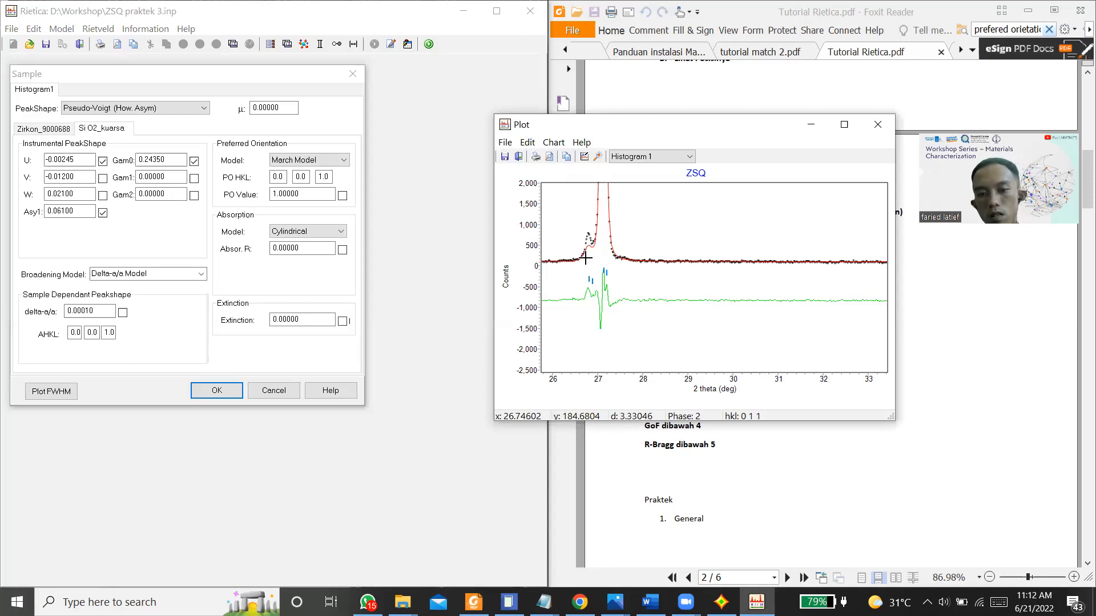
click(297, 177)
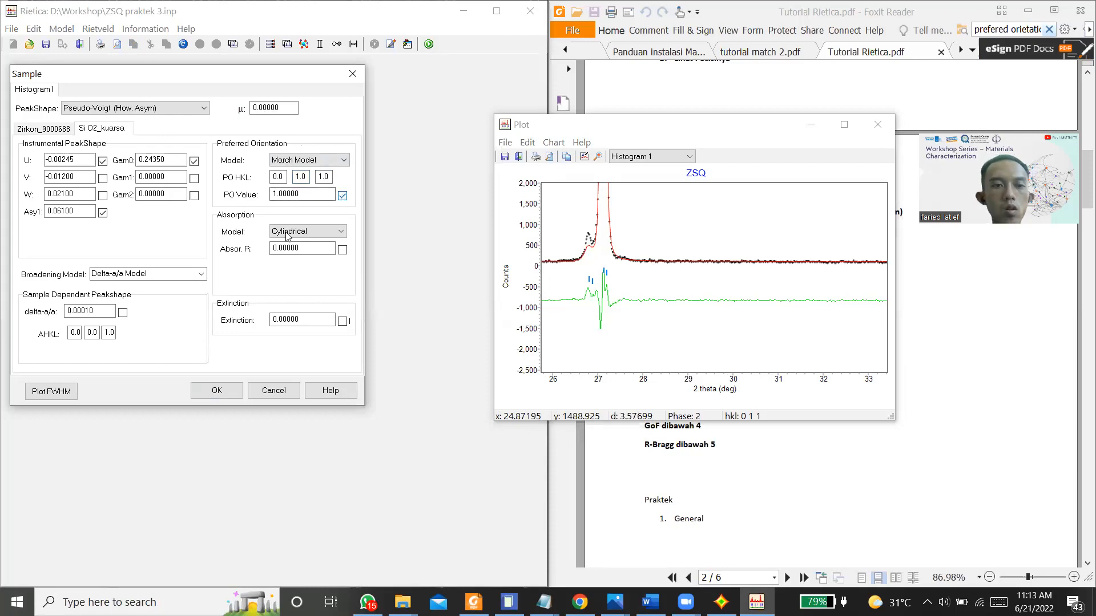
click(216, 392)
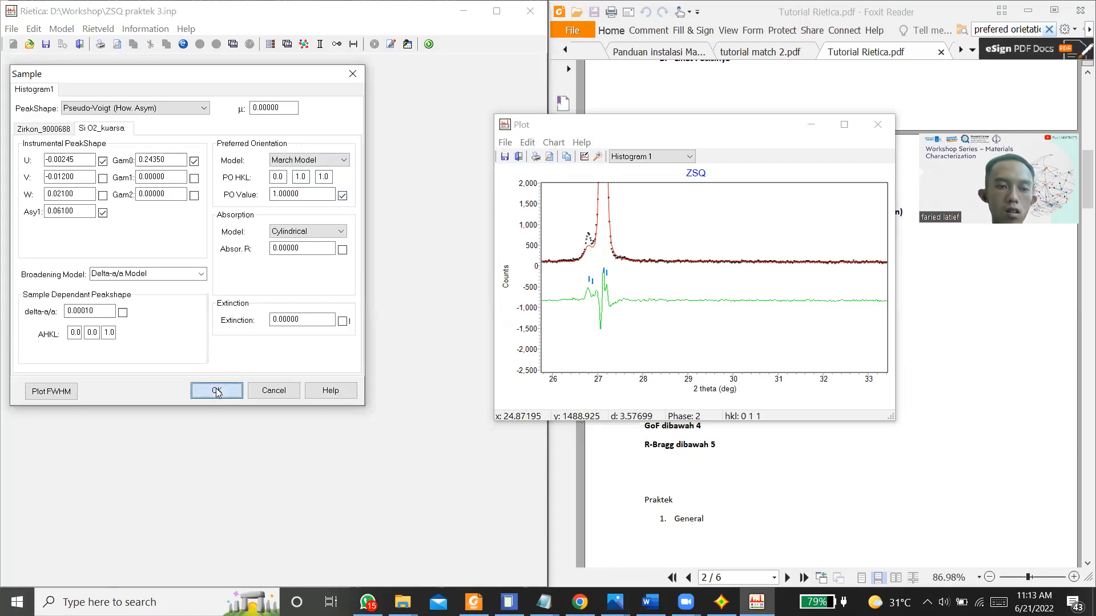
Step: Try refining with the quartz preferred orientation enabled and updating off, and close the refinement without finishing it
key(ctrl+r)
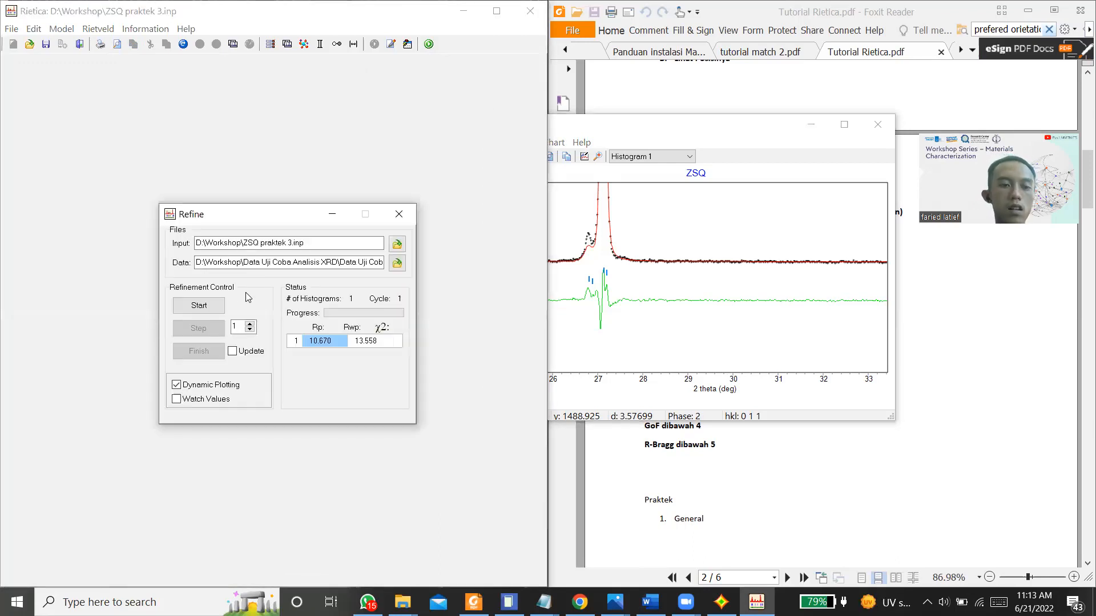
click(199, 304)
click(200, 328)
click(199, 328)
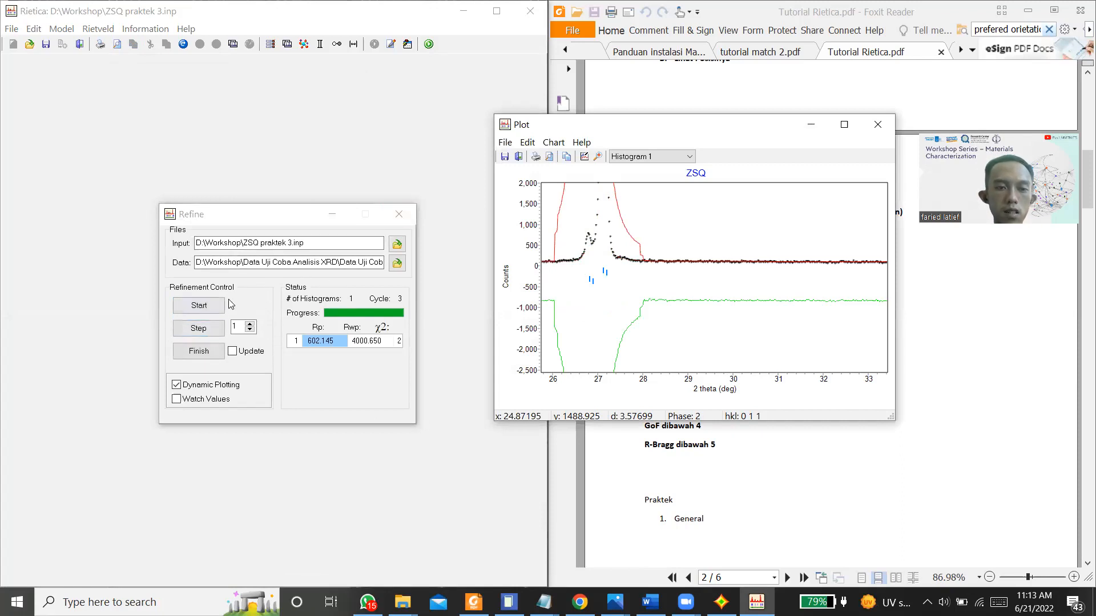
click(399, 214)
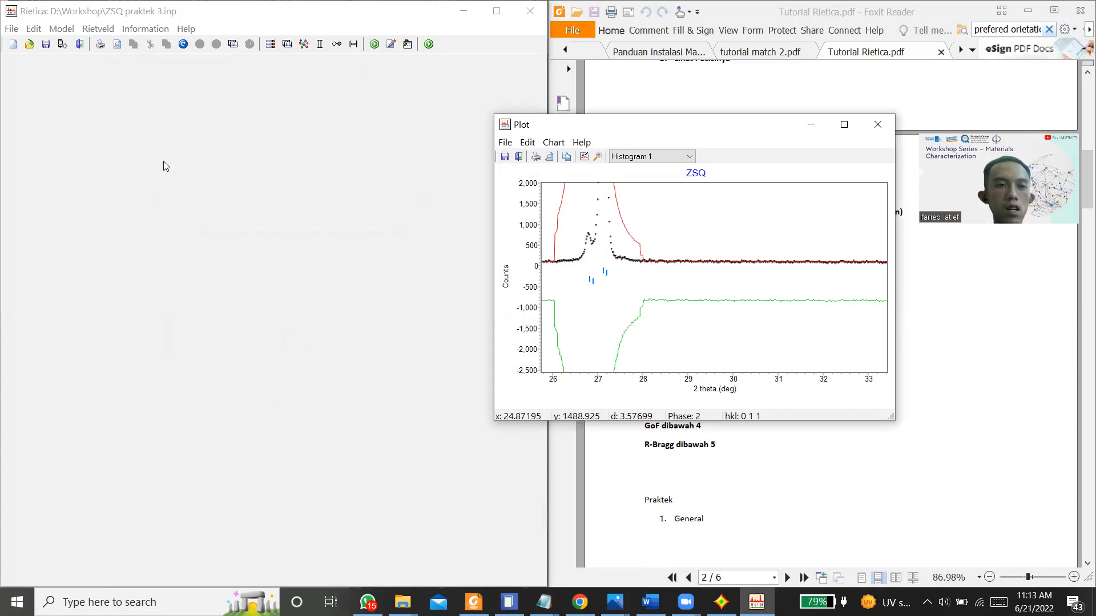
Step: Disable refinement of the quartz phase's PO value in the sample settings, and open its V peak-shape parameter for editing
click(61, 29)
click(86, 88)
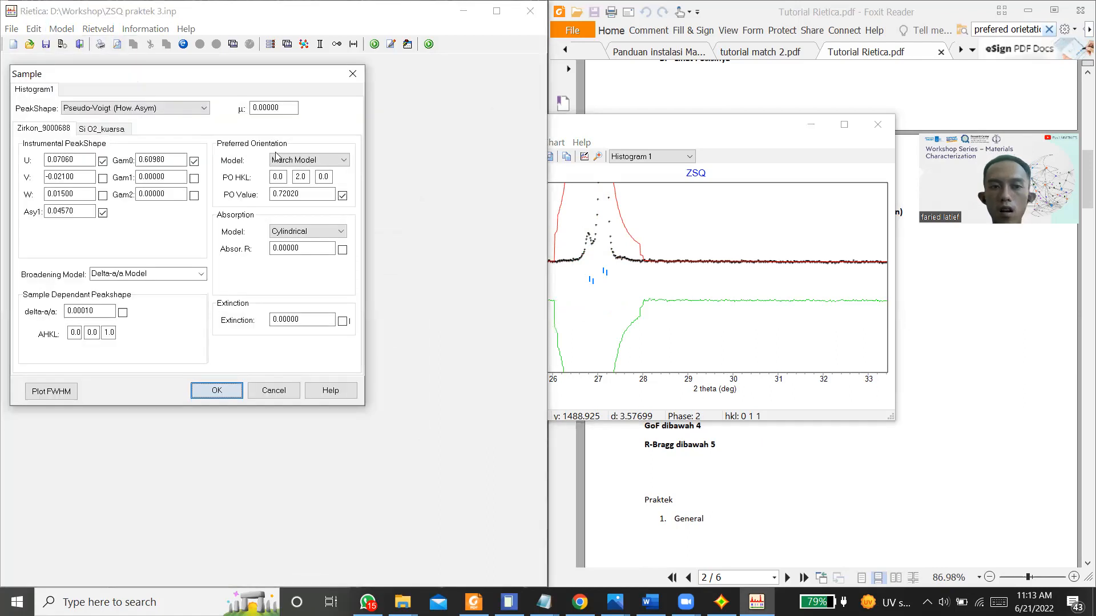
click(120, 131)
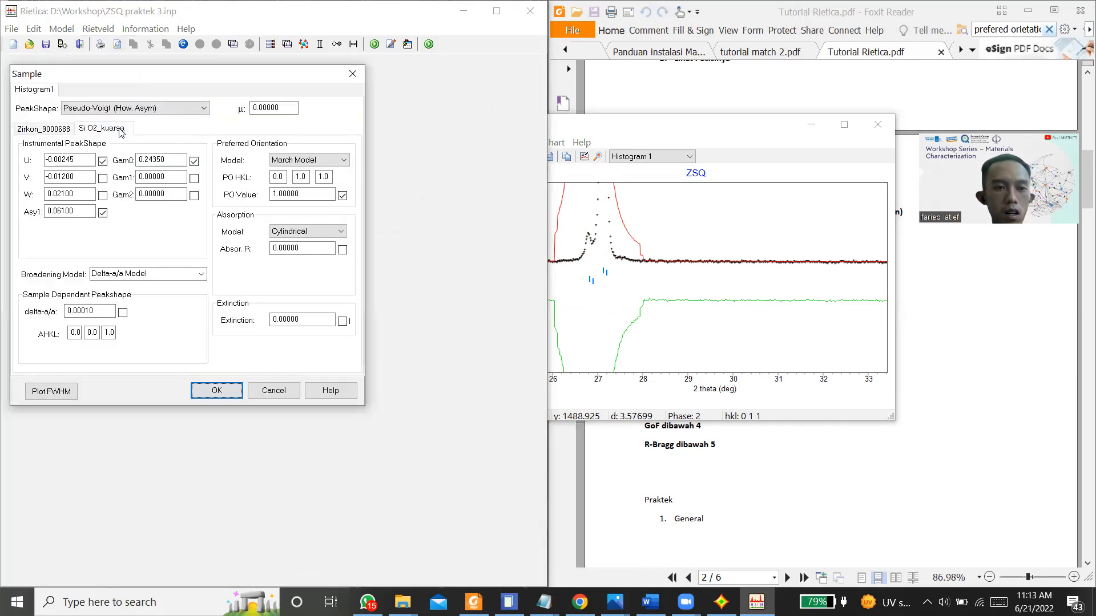
click(342, 197)
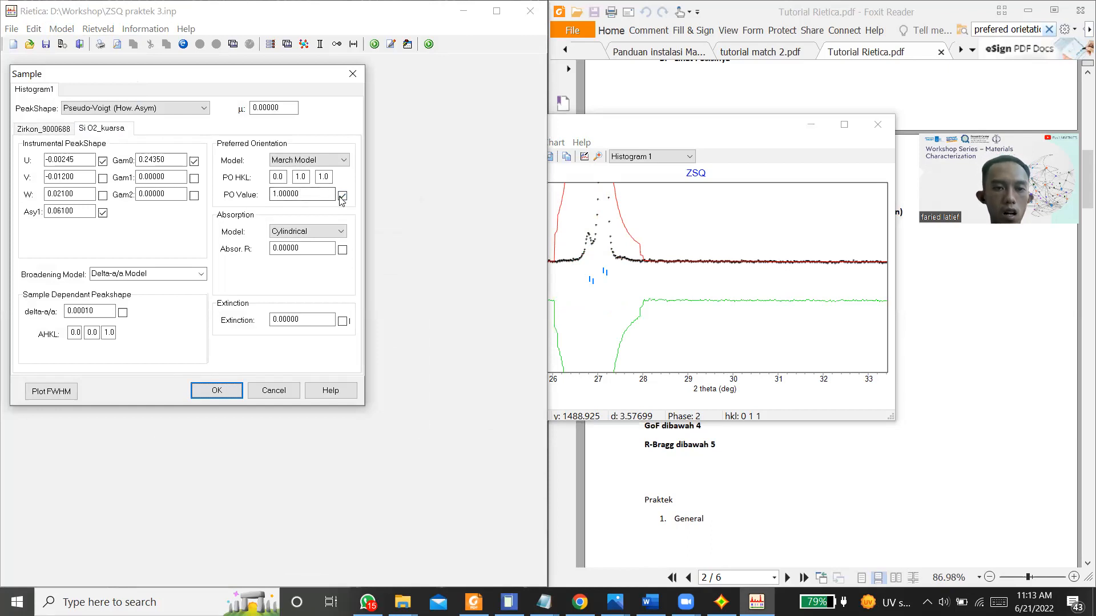
click(55, 177)
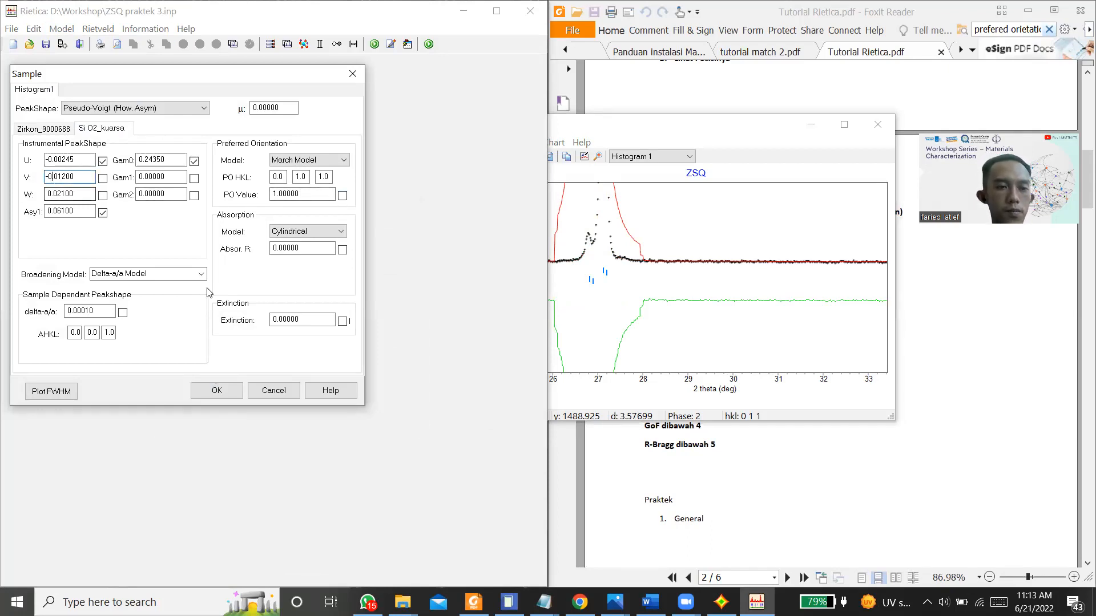
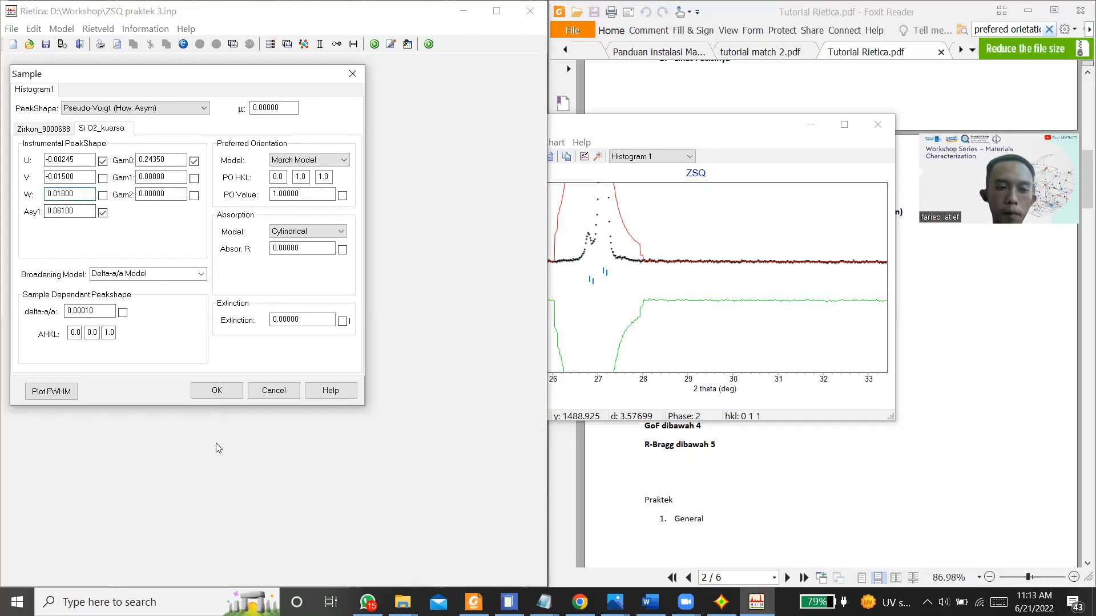
Step: Accept the sample settings and restore the plot to the full 2 theta range
click(211, 396)
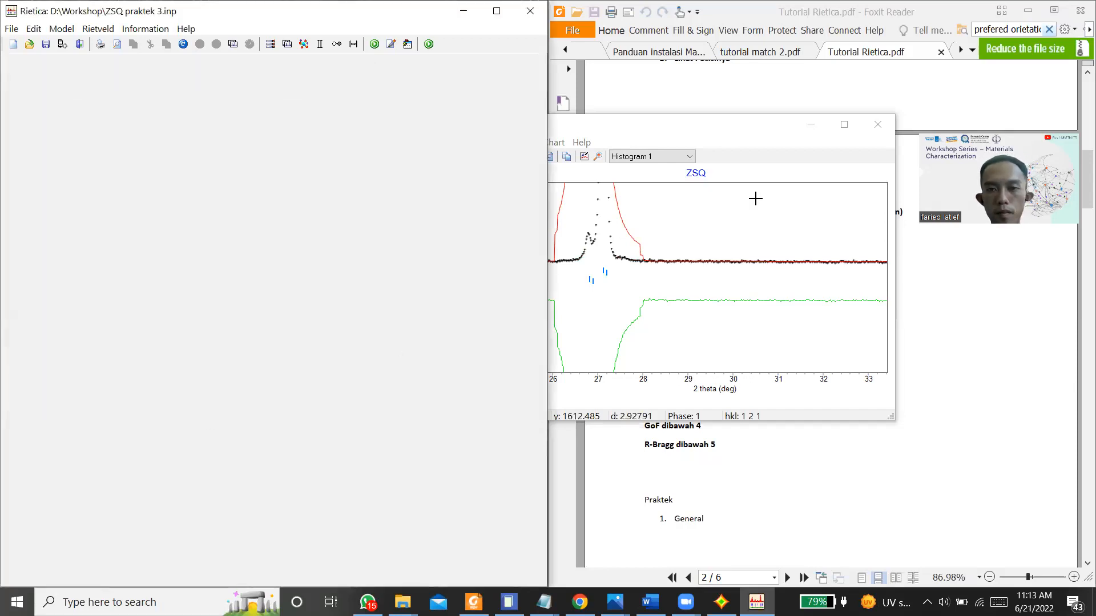
right_click(723, 238)
click(730, 246)
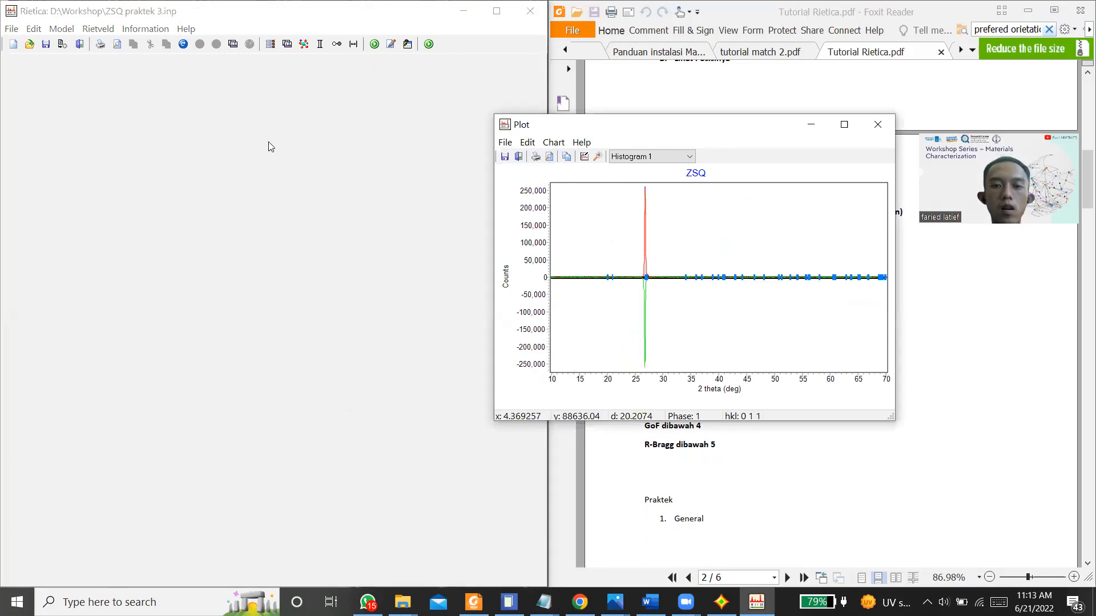
click(128, 155)
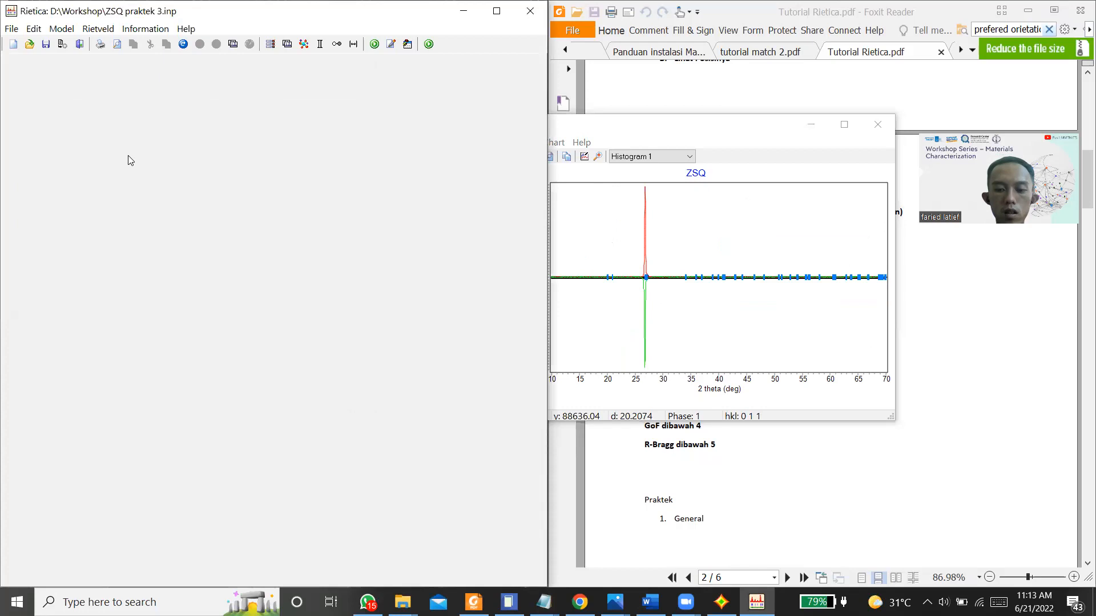
Step: Refine the model step by step with dynamic plotting on and updating off, and finish it with updating enabled
key(ctrl+r)
click(191, 388)
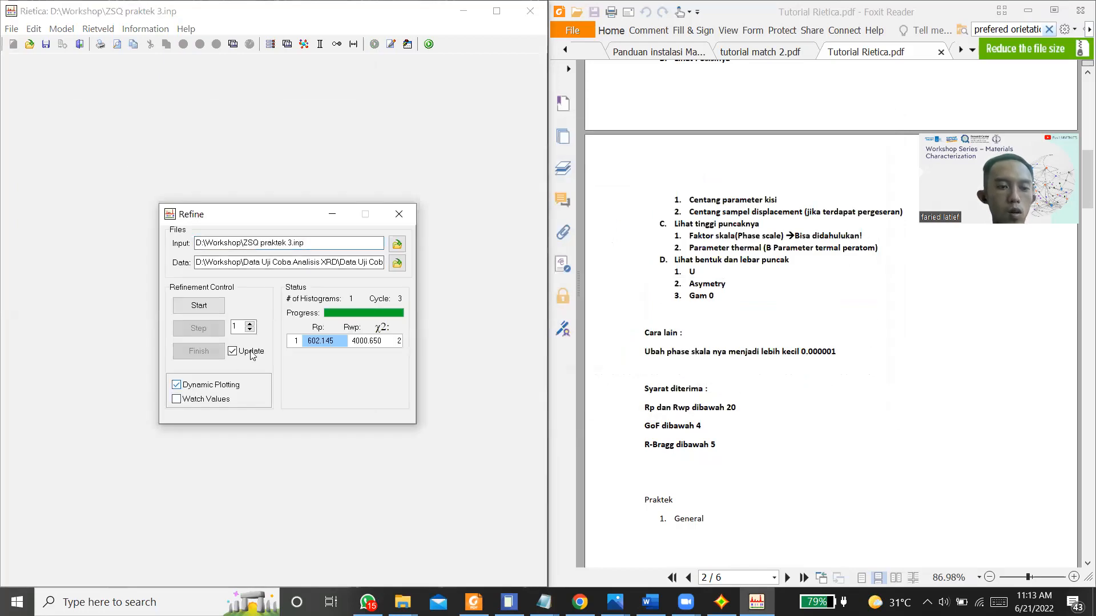
click(239, 352)
click(200, 307)
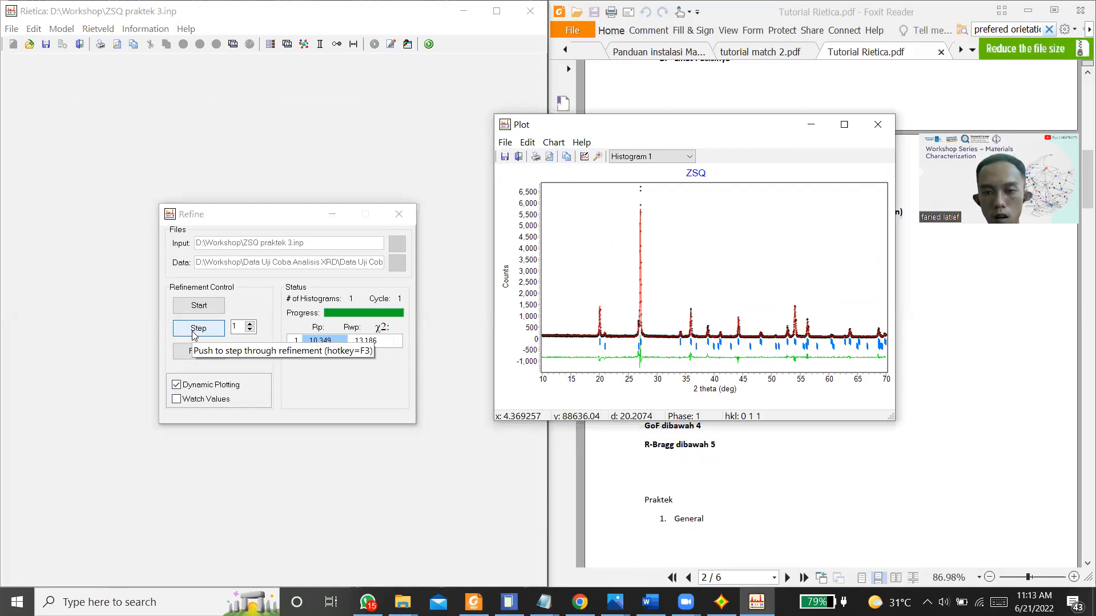
click(193, 329)
click(193, 330)
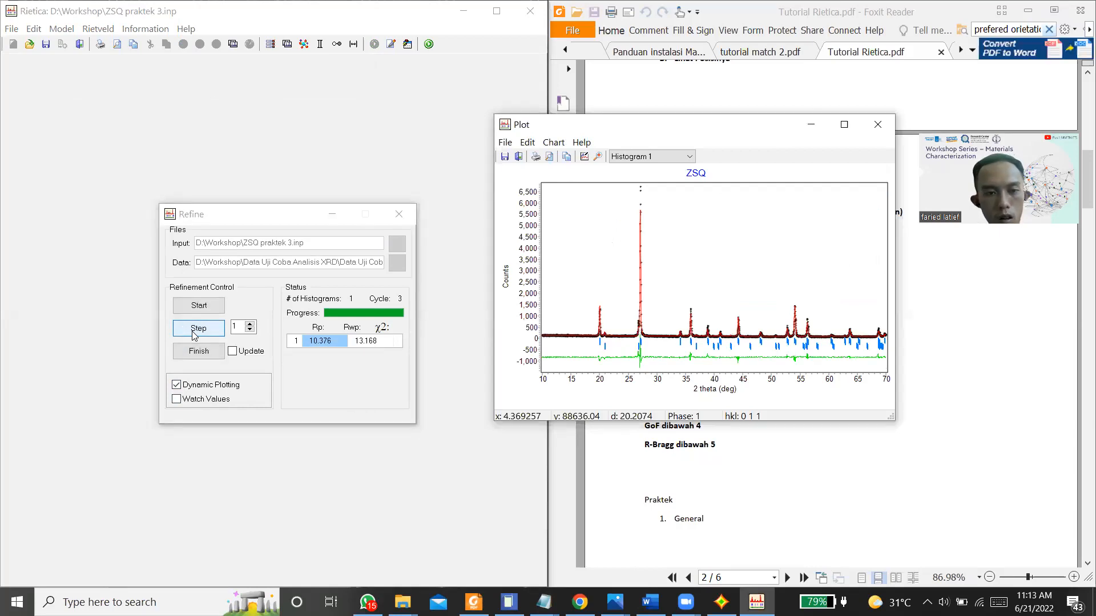
click(195, 336)
click(218, 330)
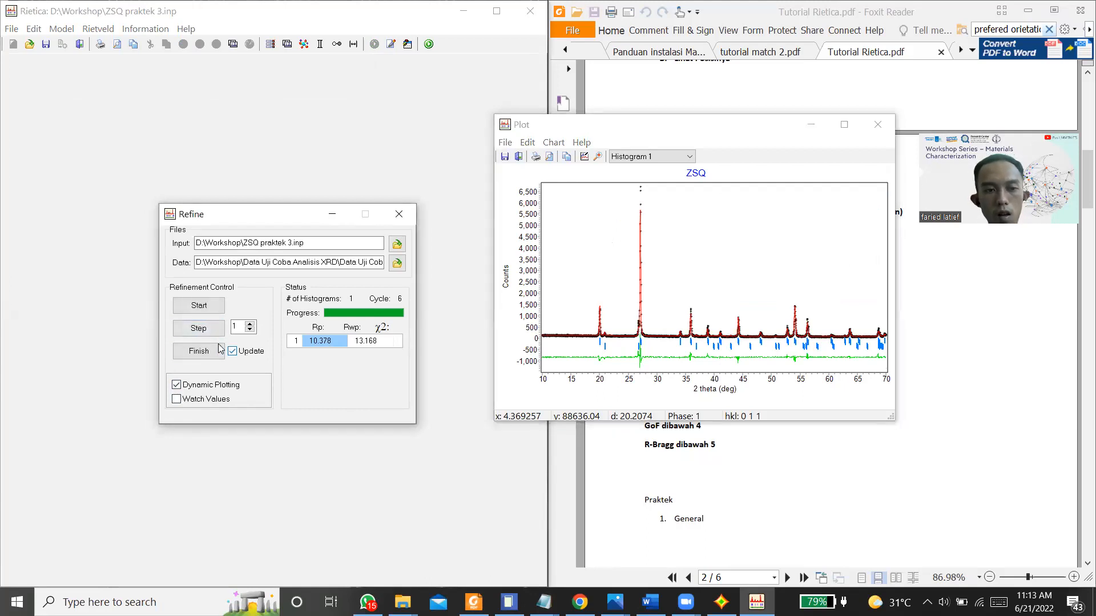
click(220, 348)
click(232, 351)
Step: Examine the fit of the peaks around 27 degrees, restore the full plot range, and close the refinement
drag(633, 288, 646, 383)
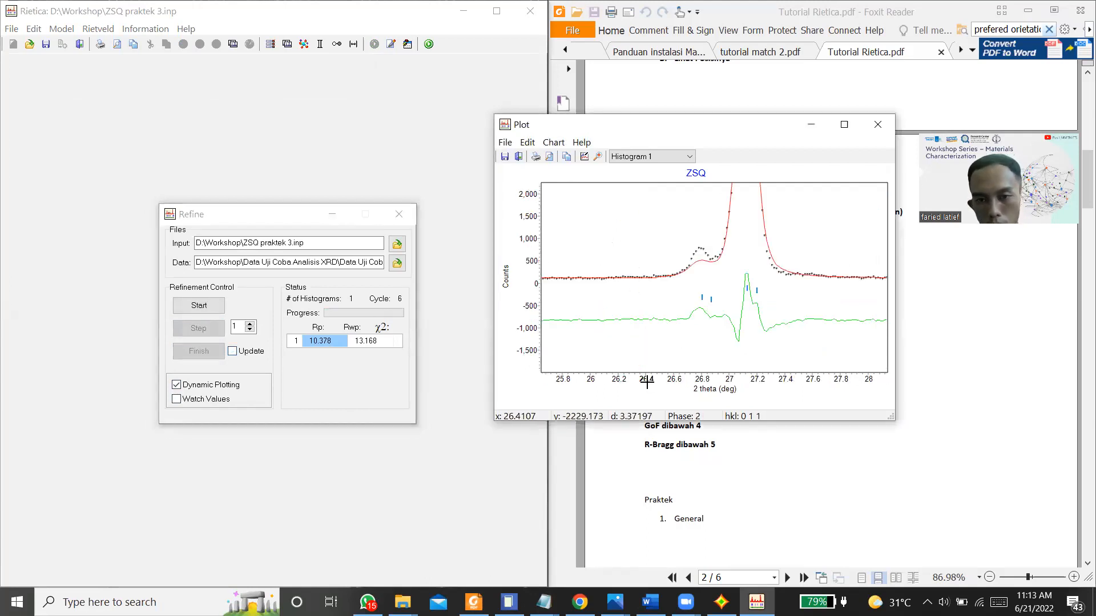
right_click(648, 233)
click(665, 238)
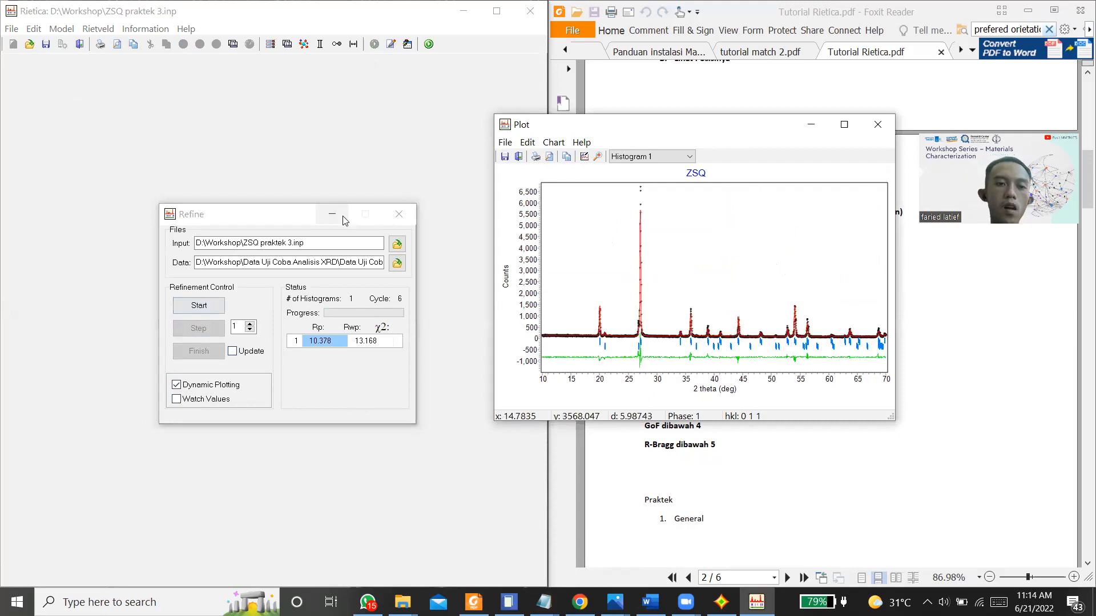
click(399, 215)
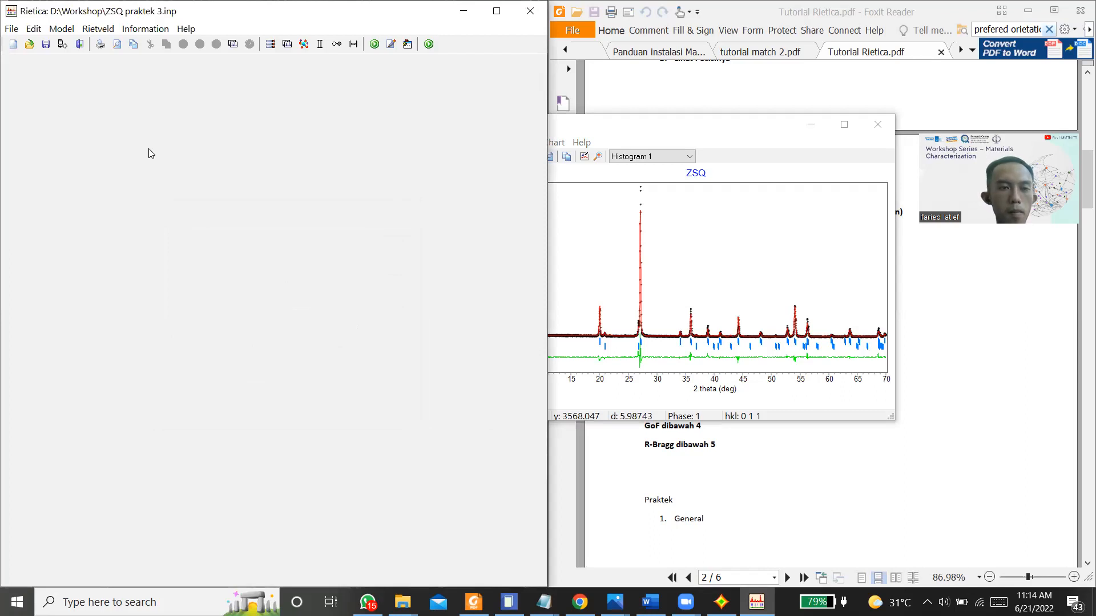
Step: Set the quartz phase's V peak-shape parameter to -0.01800 and accept the sample and histogram settings
click(62, 28)
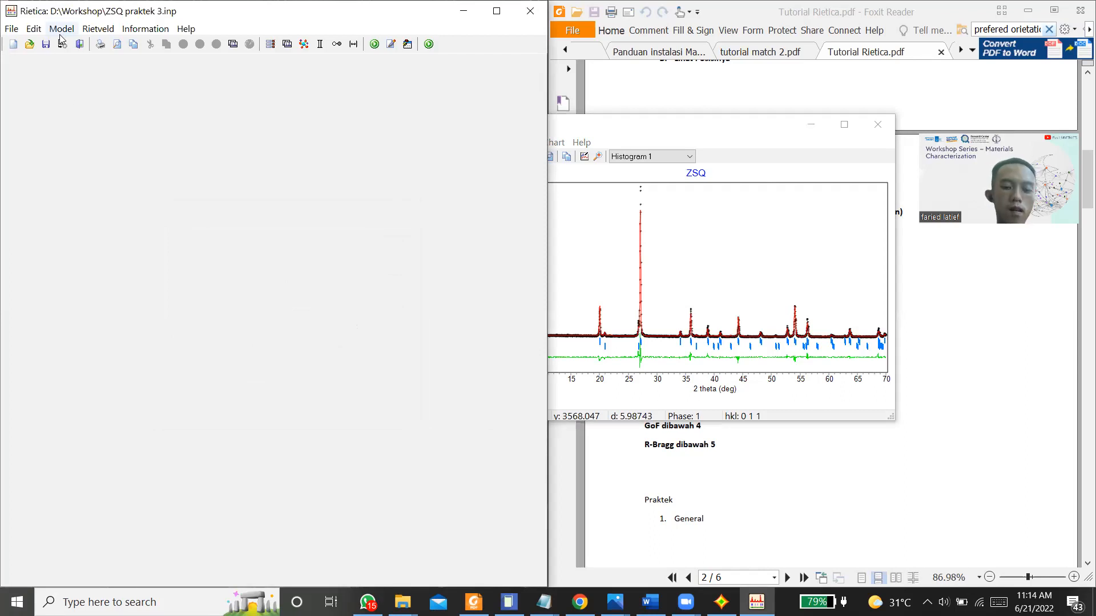
click(60, 37)
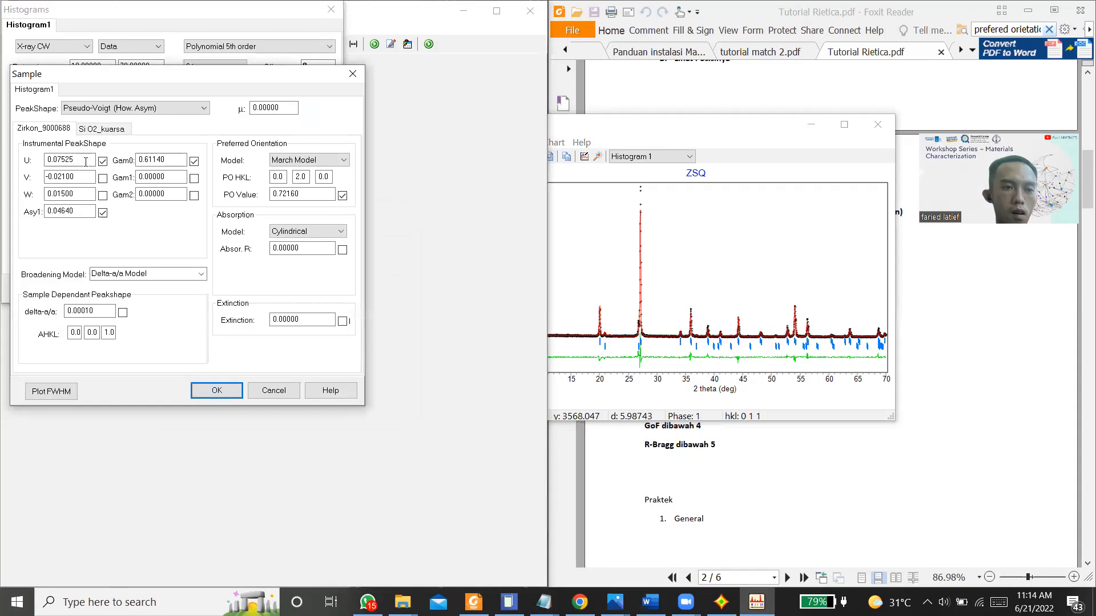
click(69, 177)
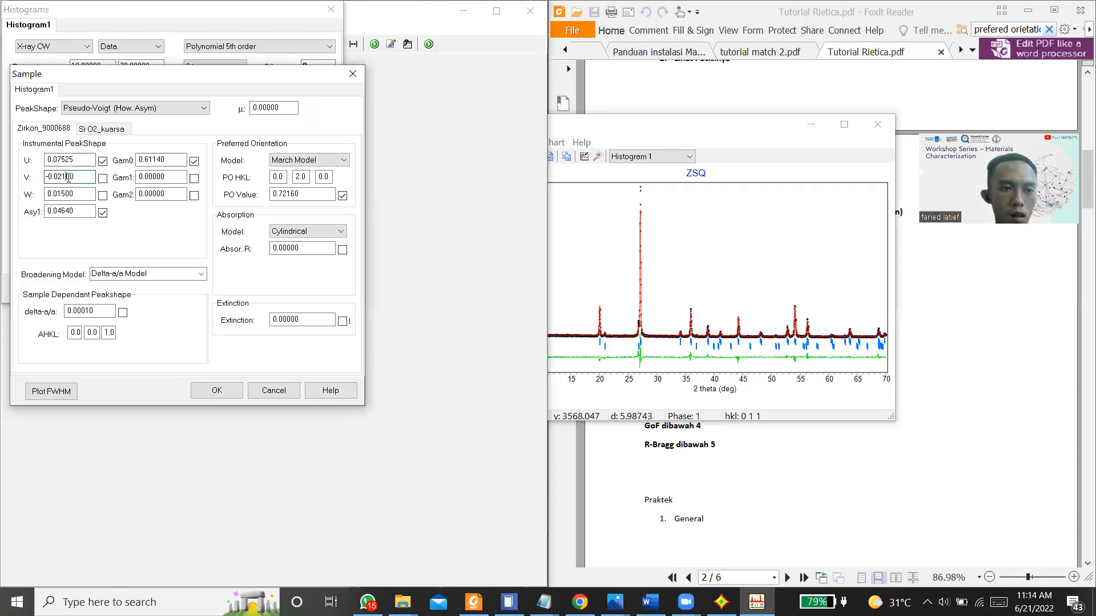
click(101, 129)
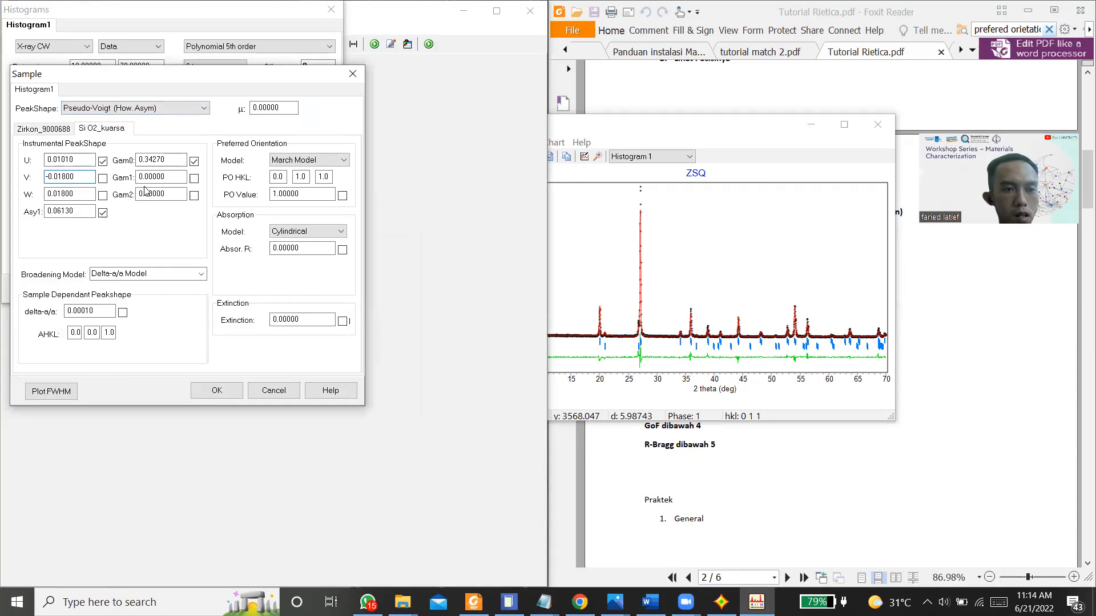
click(64, 194)
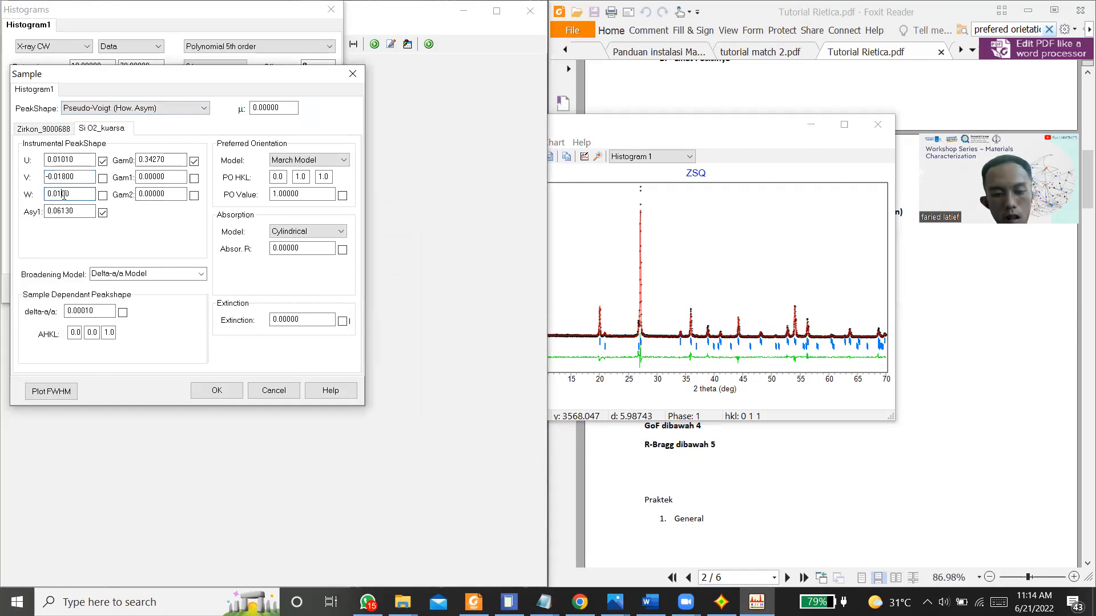
click(206, 394)
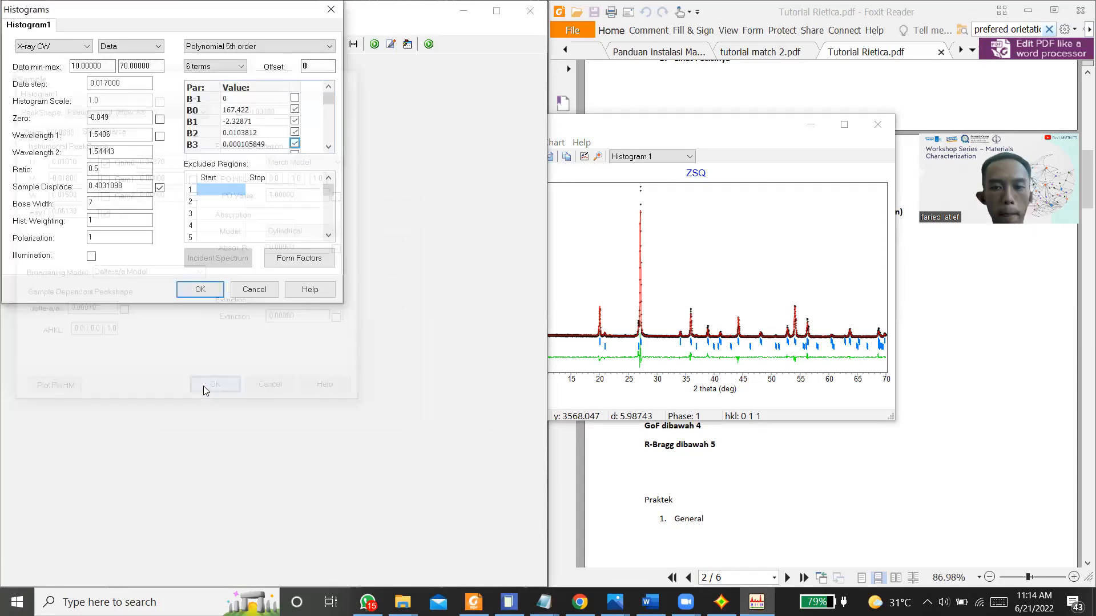
click(201, 291)
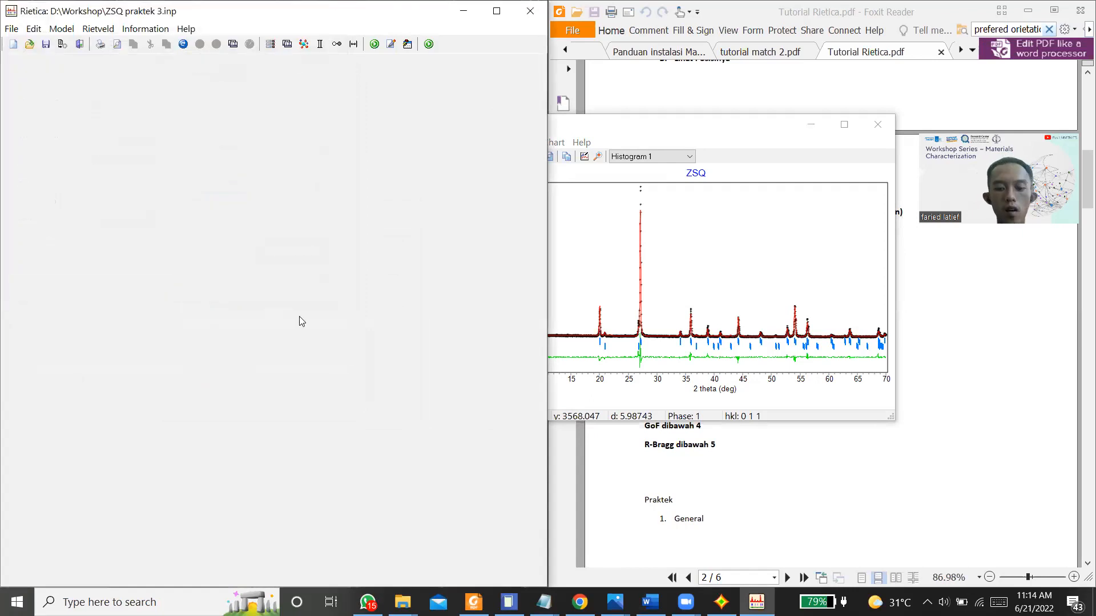
Step: Refine with the adjusted quartz peak shape using dynamic plotting, finish with updating enabled, and close the refinement
key(ctrl+r)
click(242, 354)
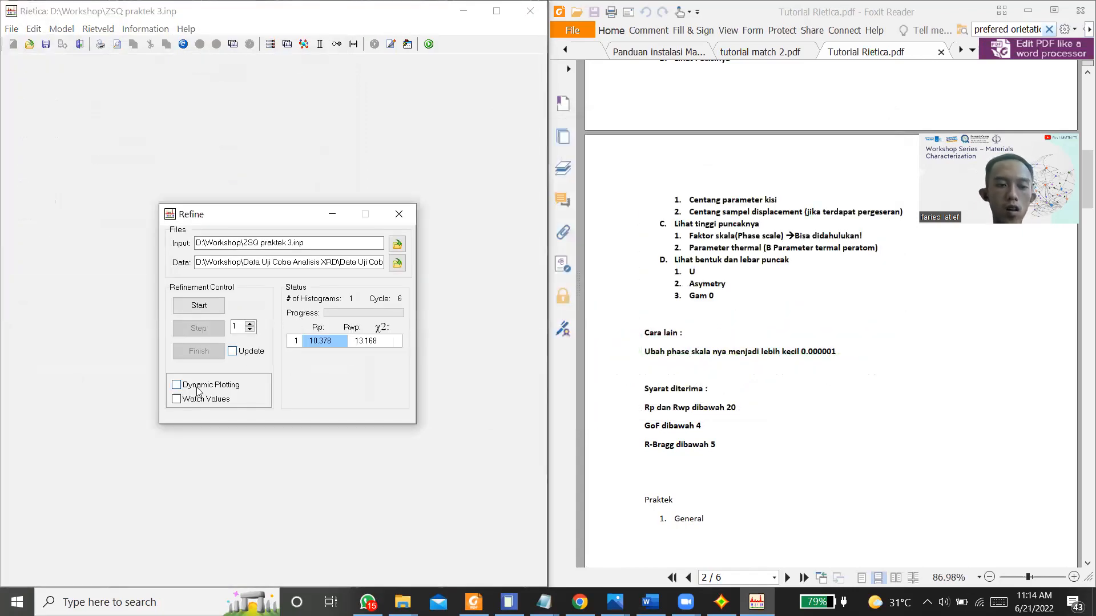
click(204, 308)
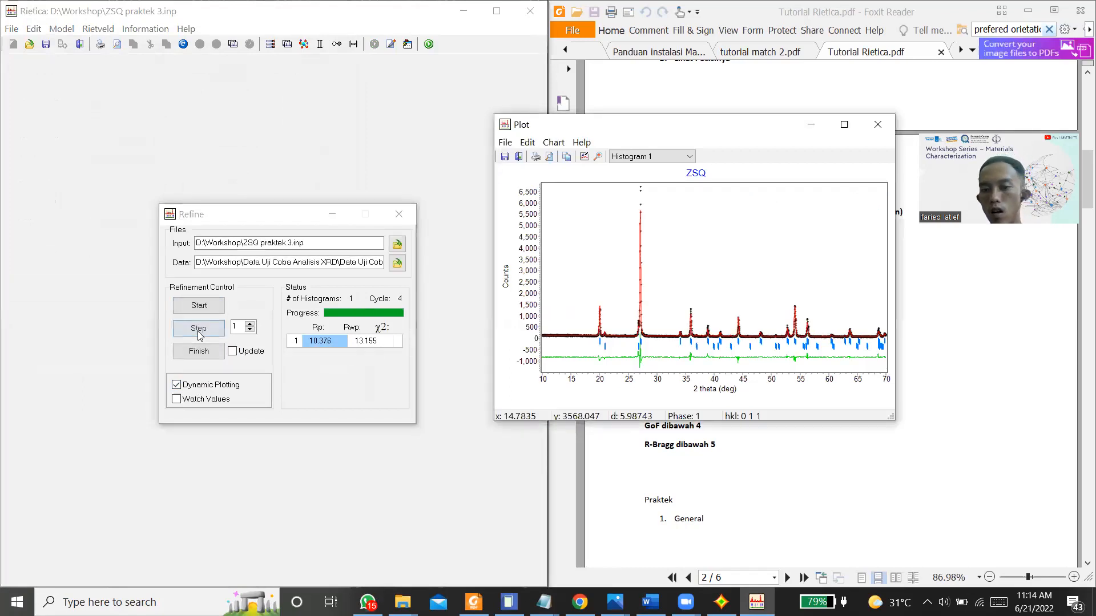
click(198, 329)
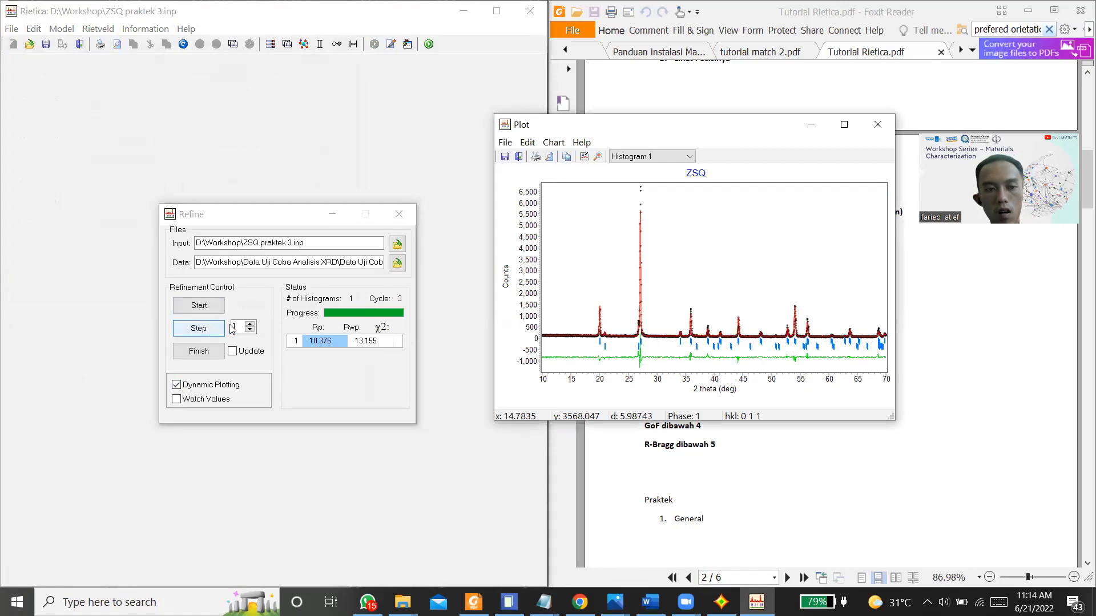
click(194, 346)
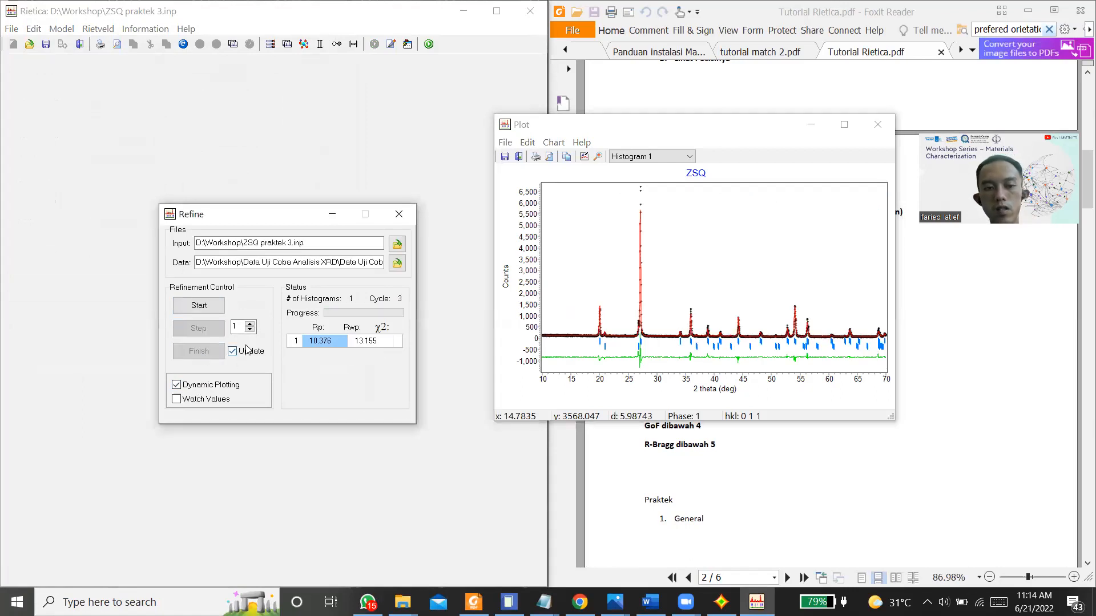
click(397, 216)
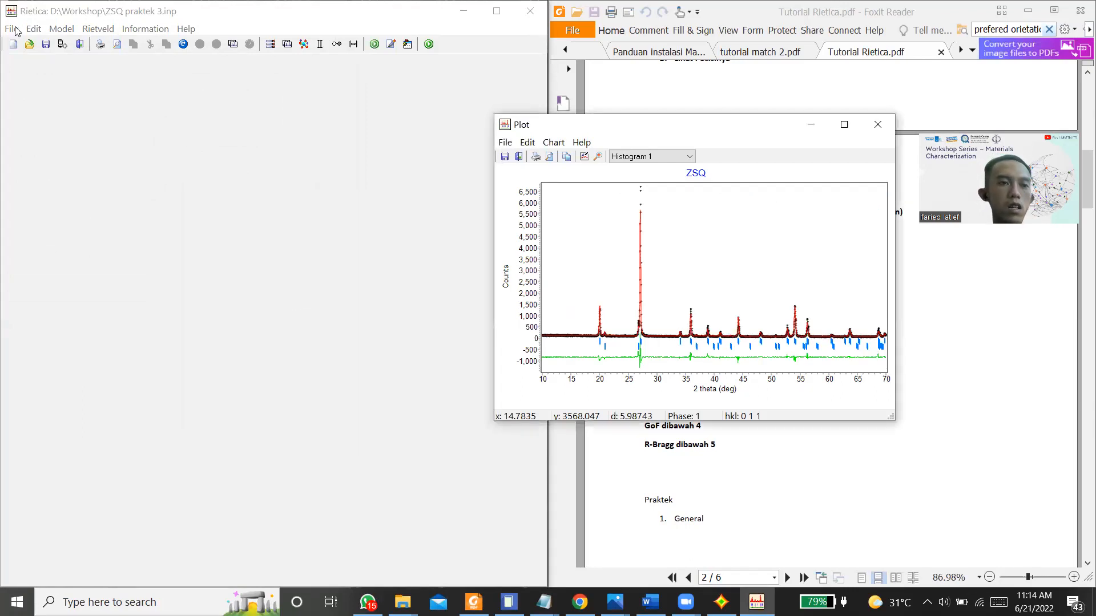
Step: Enable refinement of the occupancy n of the zircon phase's O atom and accept the phase settings
click(34, 29)
mouse_move(7, 32)
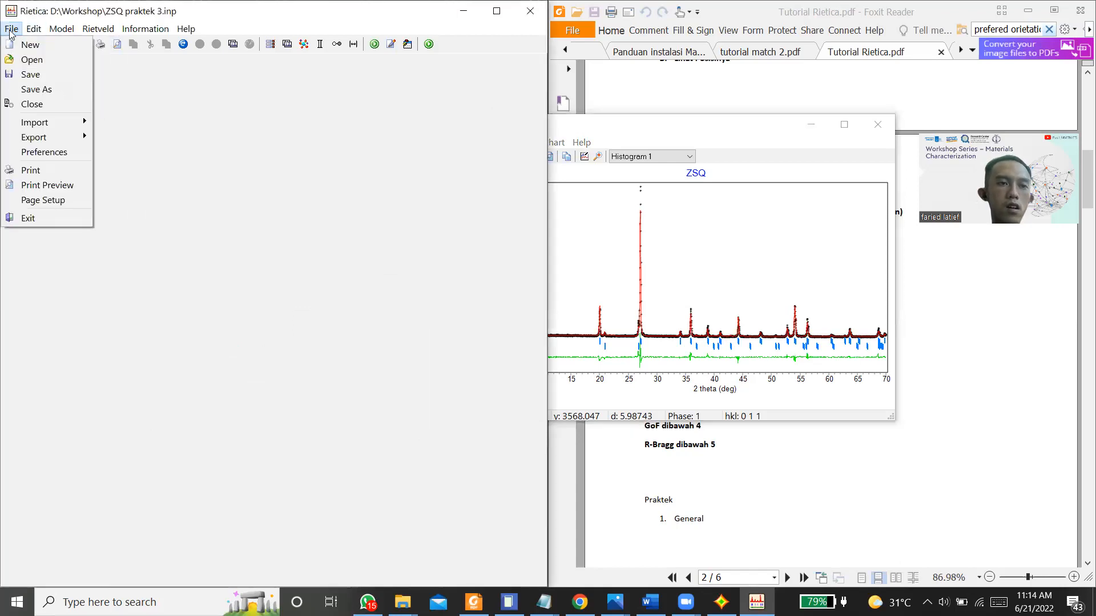
mouse_move(61, 28)
click(74, 59)
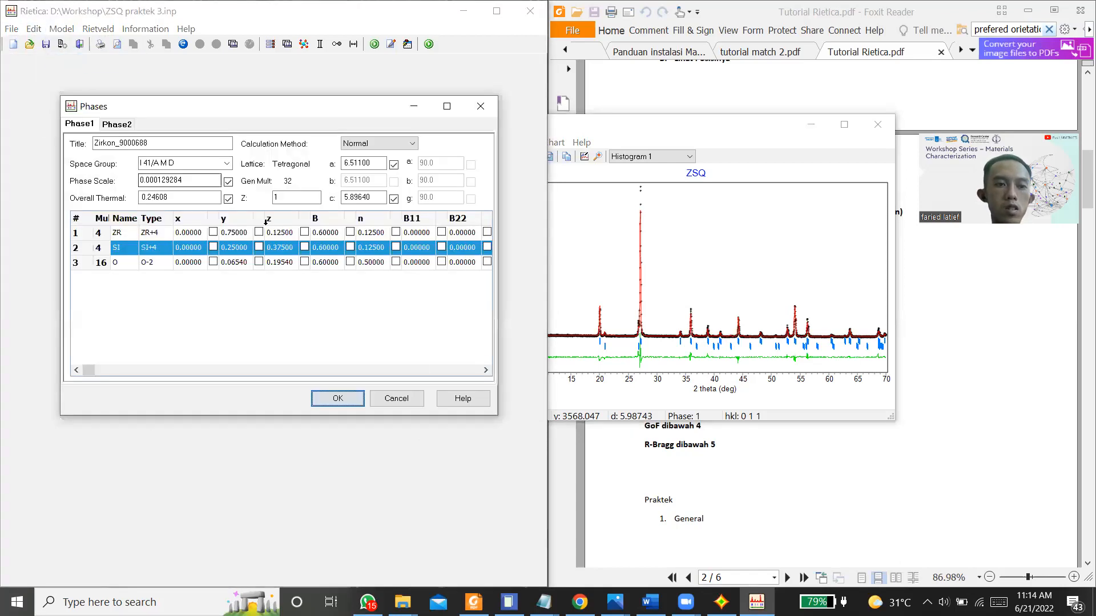
click(395, 262)
click(338, 398)
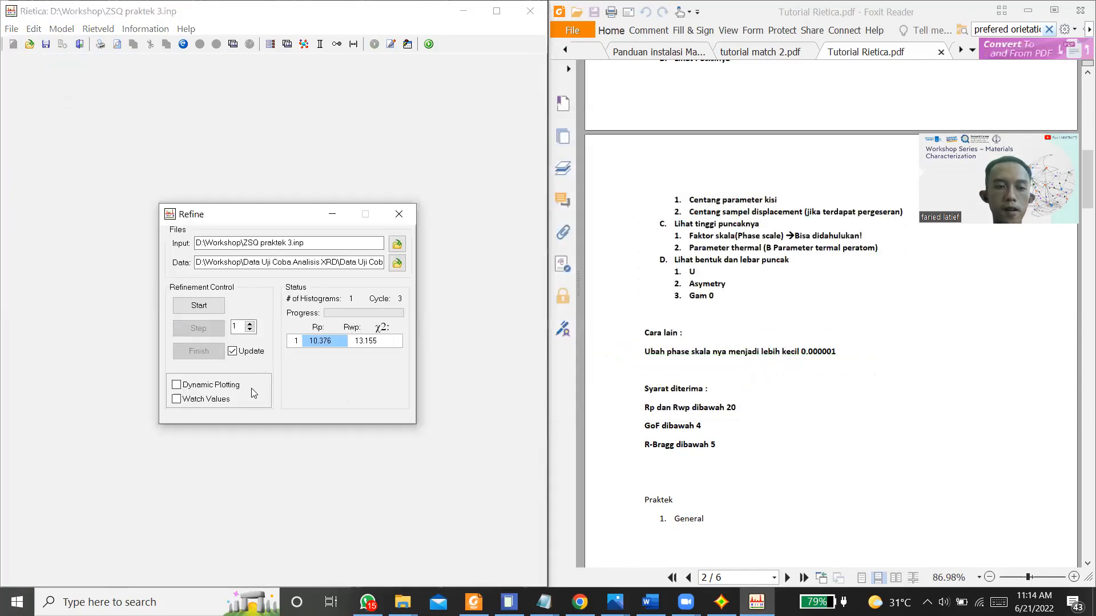
Step: Refine the zircon oxygen occupancy with dynamic plotting on and updating off, finish with updating enabled, and close the refinement
click(249, 356)
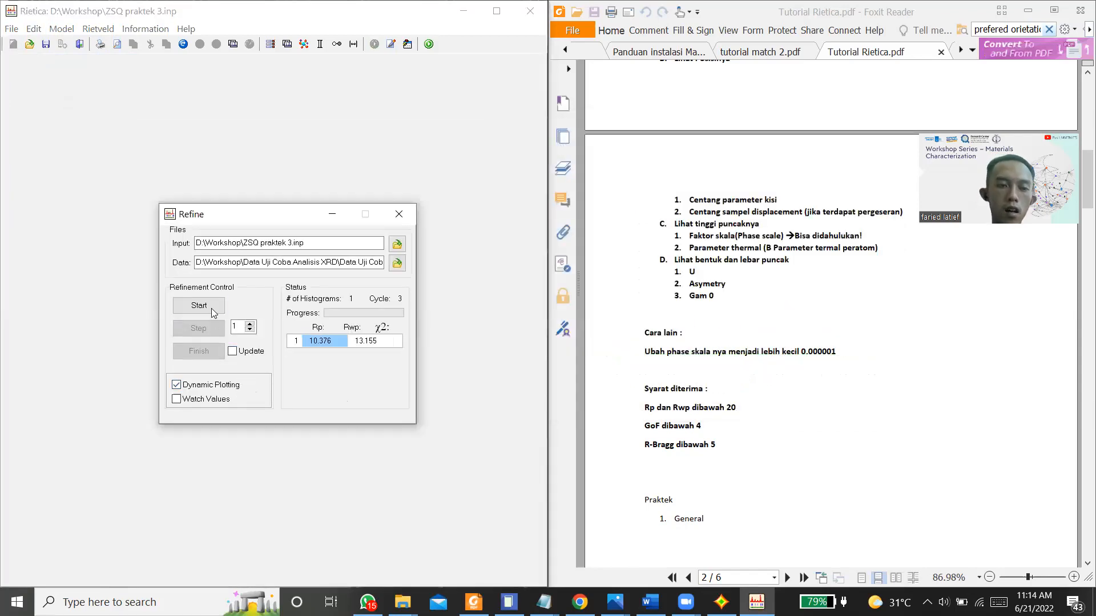
click(198, 329)
click(199, 333)
click(217, 331)
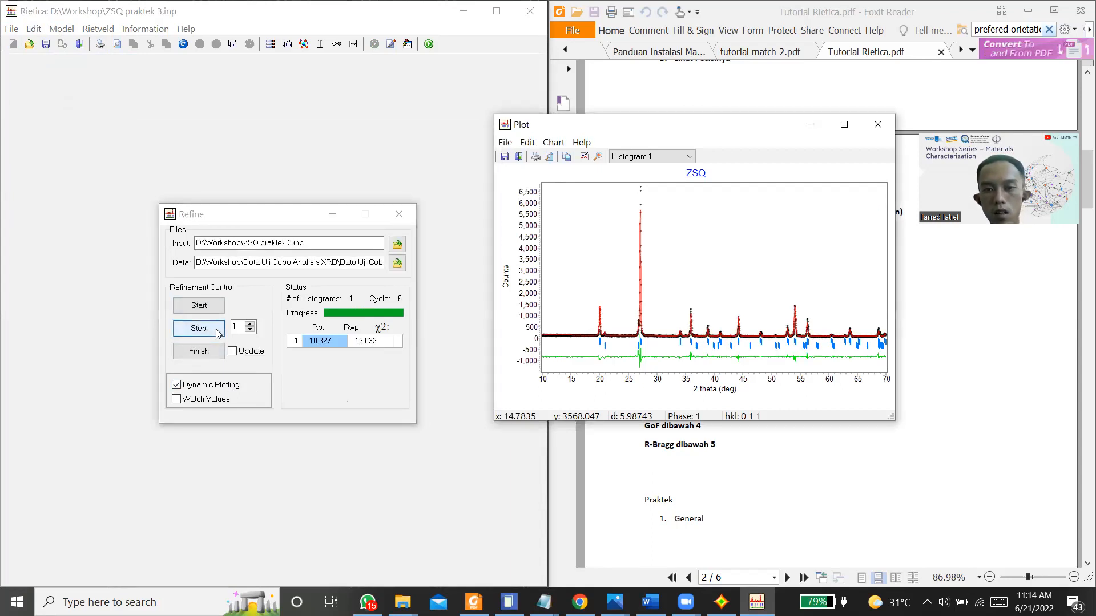
click(255, 351)
click(197, 353)
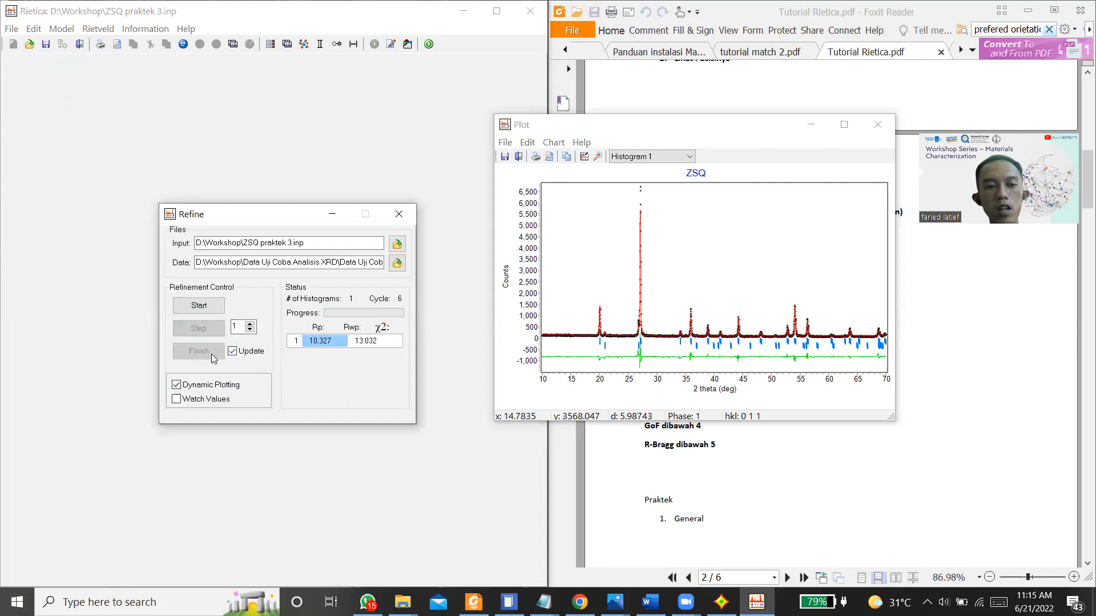
click(399, 214)
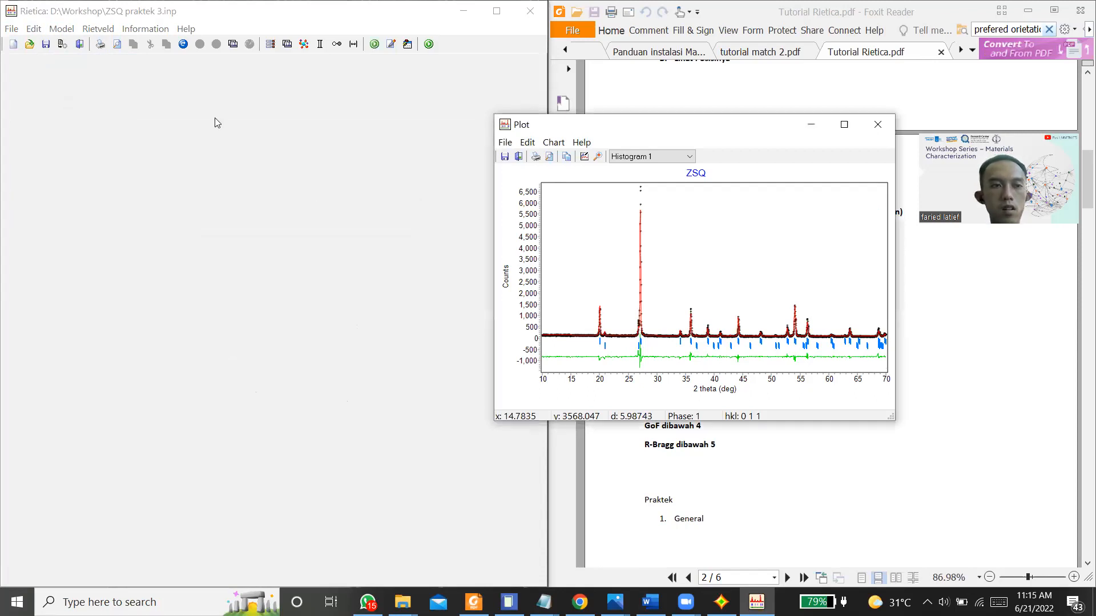
Step: Enable refinement of the occupancy n of the quartz phase's O1 atom and accept the phase settings
click(61, 28)
click(61, 28)
click(80, 61)
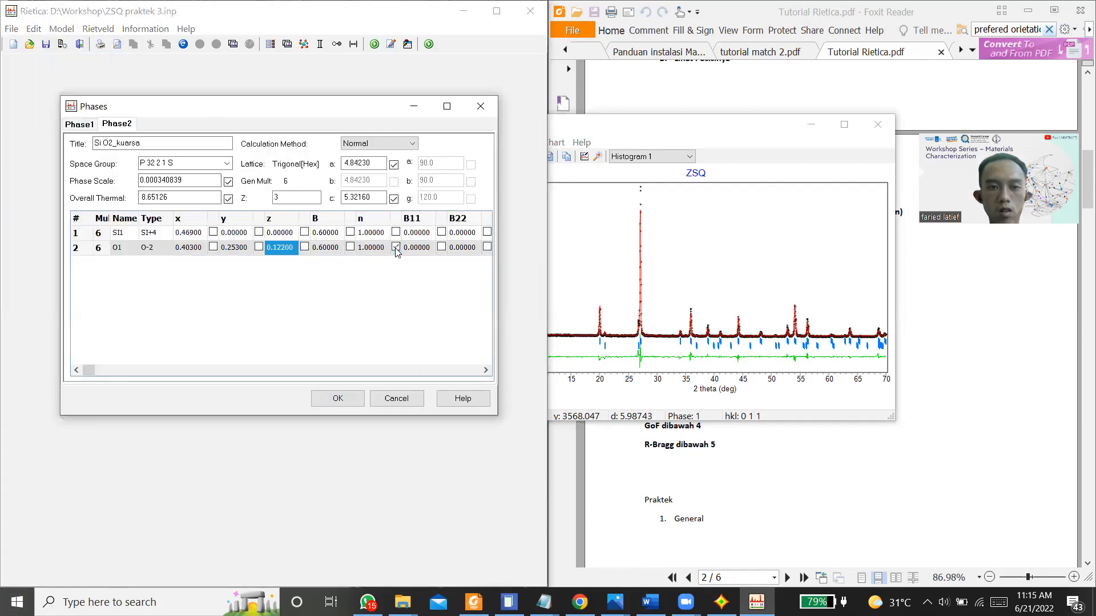
click(337, 399)
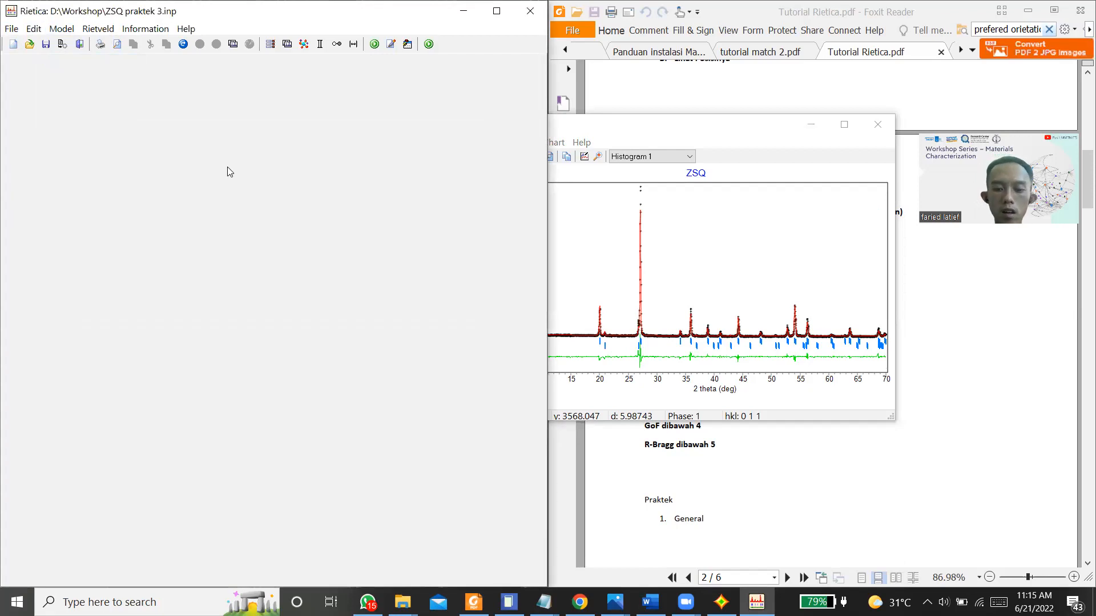
Step: Run repeated refinement cycles including the quartz oxygen occupancy, with dynamic plotting on and updating off
key(ctrl+r)
click(220, 386)
click(208, 307)
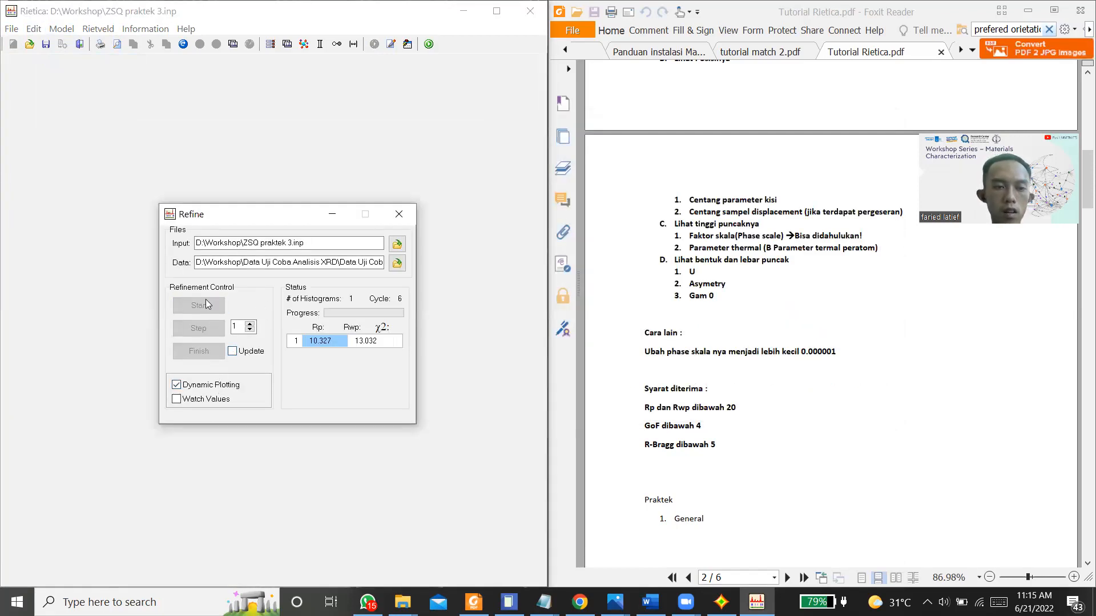
click(199, 331)
click(200, 335)
click(201, 335)
click(200, 336)
click(201, 336)
click(203, 335)
click(207, 331)
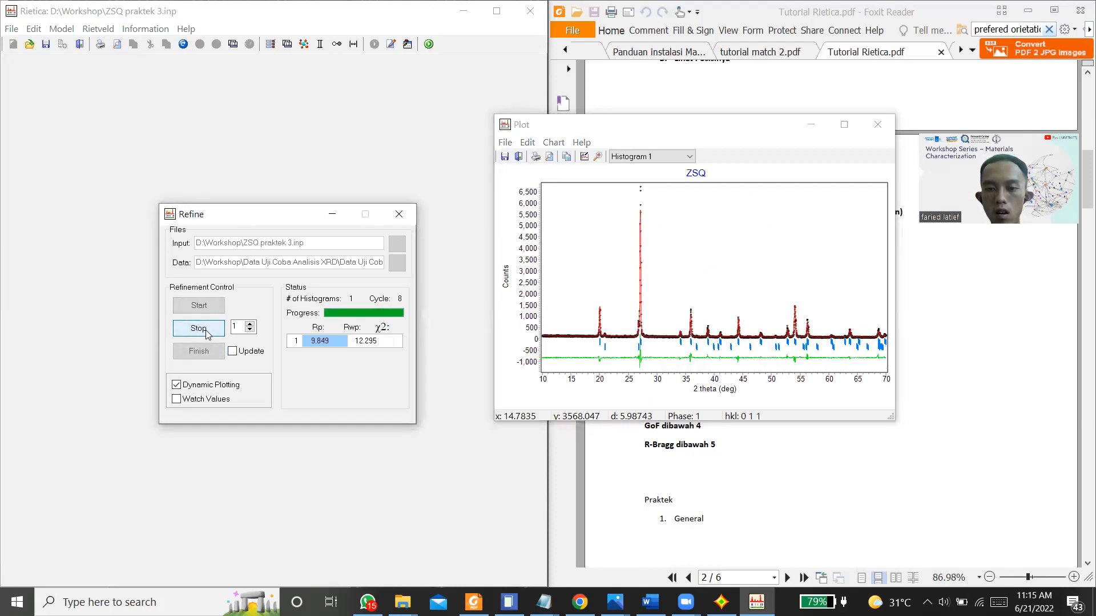
click(197, 332)
click(194, 332)
click(195, 332)
click(198, 336)
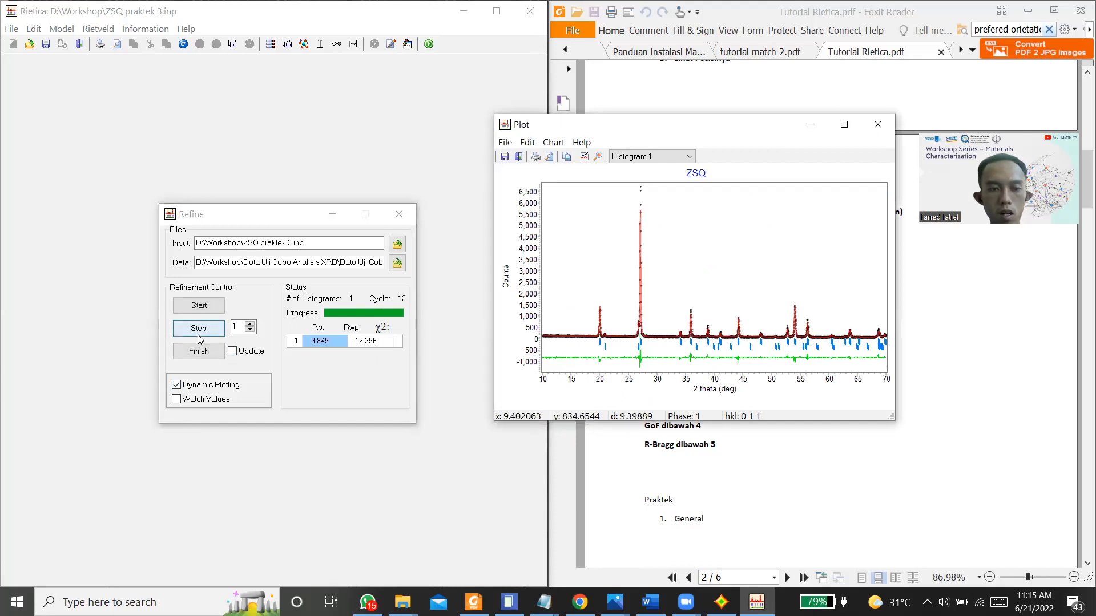
Step: Enable updating of the model, finish the refinement, and close it
click(234, 352)
click(232, 351)
click(399, 215)
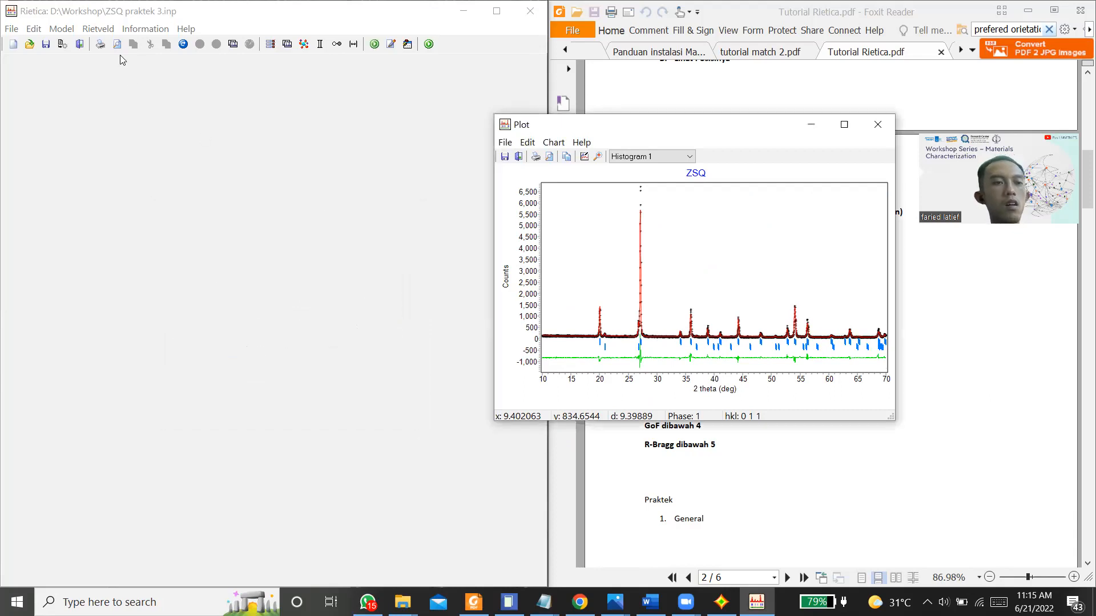
Step: Open the refinement output and examine the final reflection list and derived Bragg R-factor of the quartz phase
click(145, 28)
click(145, 29)
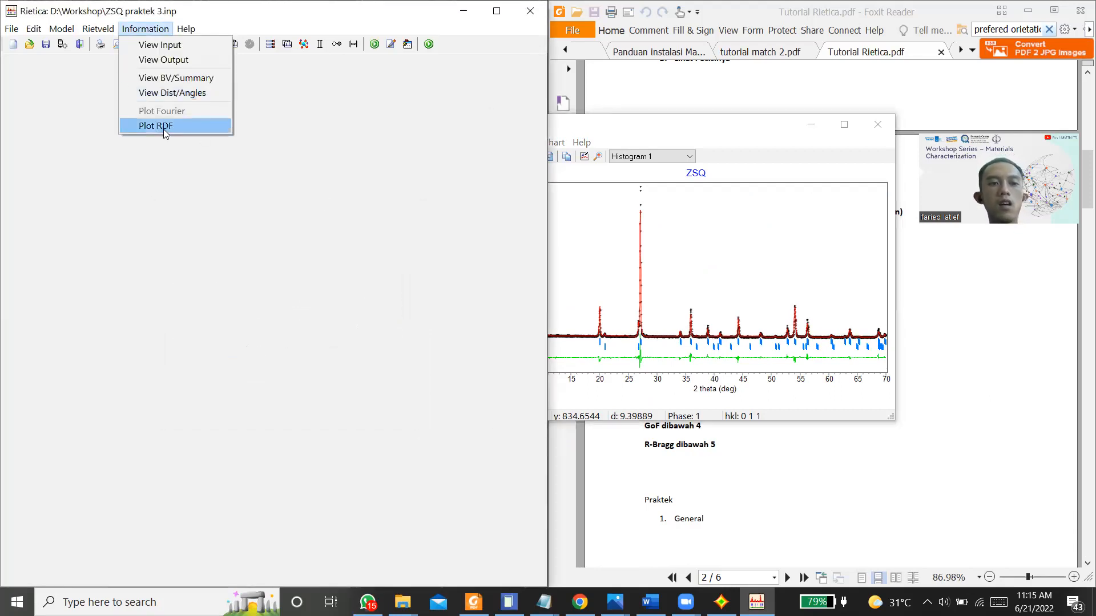
click(185, 60)
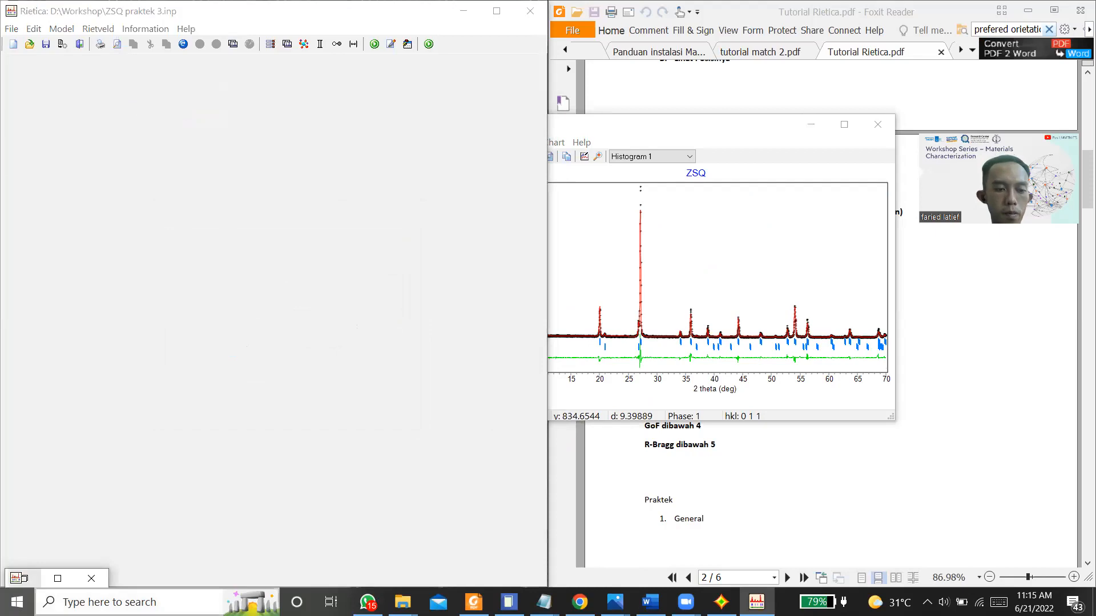
scroll(194, 428, down, 20)
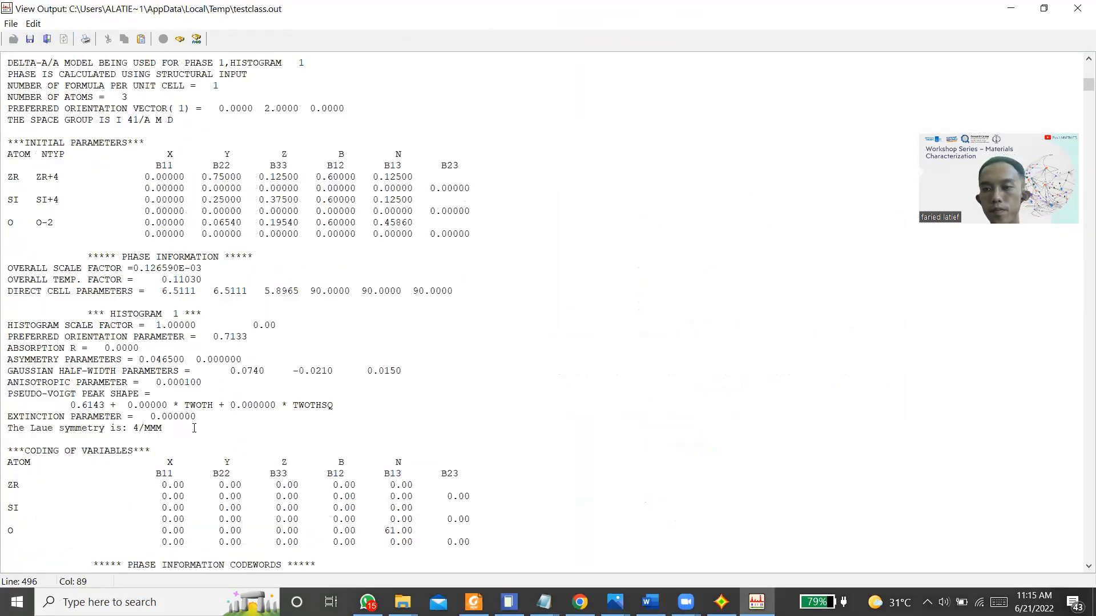
scroll(731, 427, down, 20)
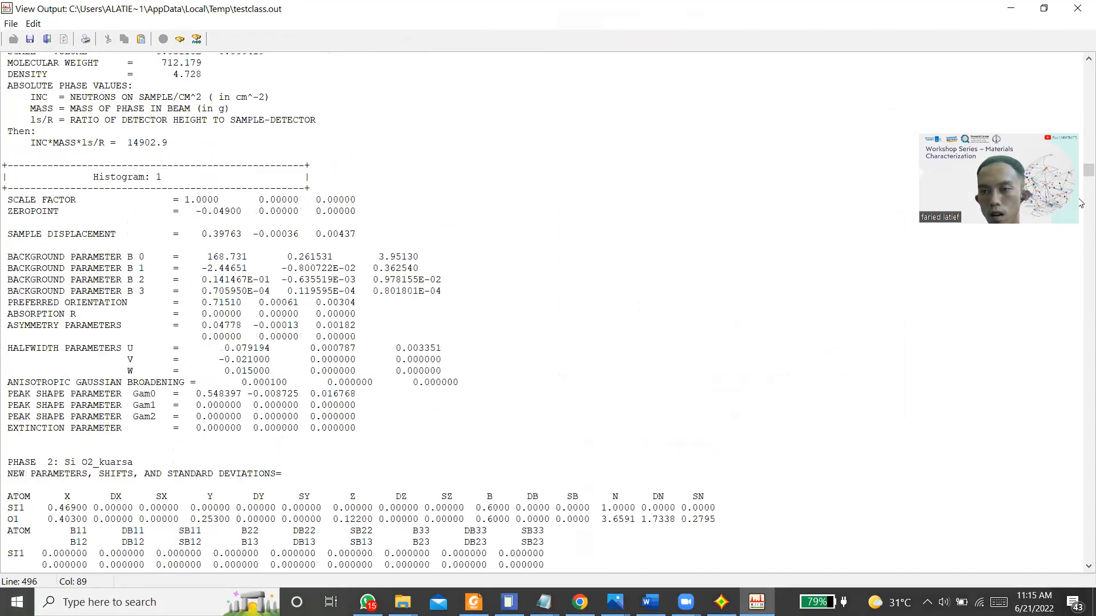
scroll(1080, 357, down, 20)
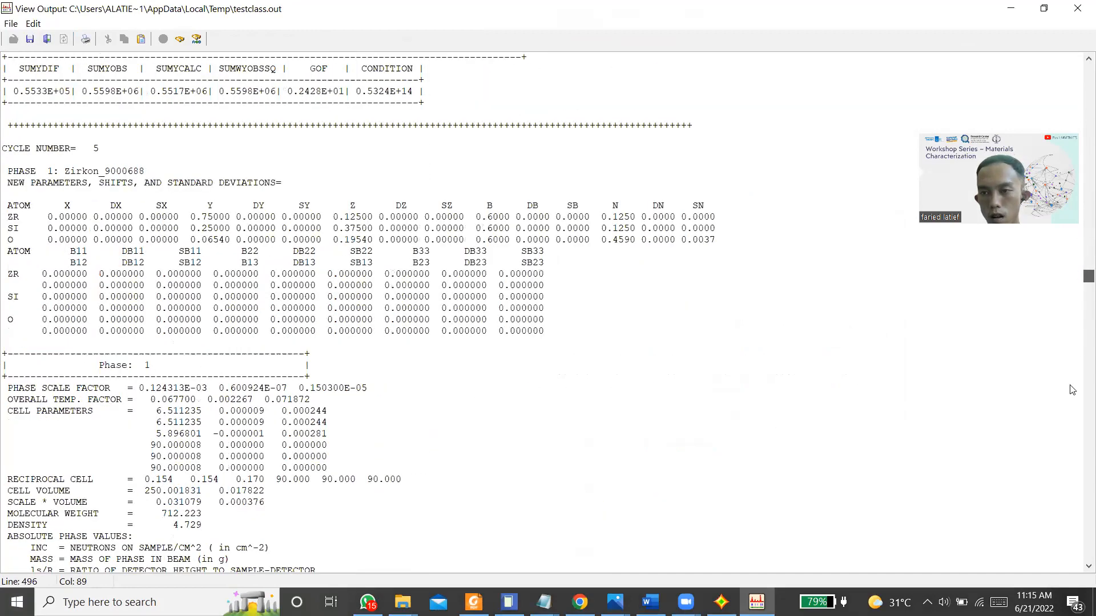
scroll(1073, 572, down, 15)
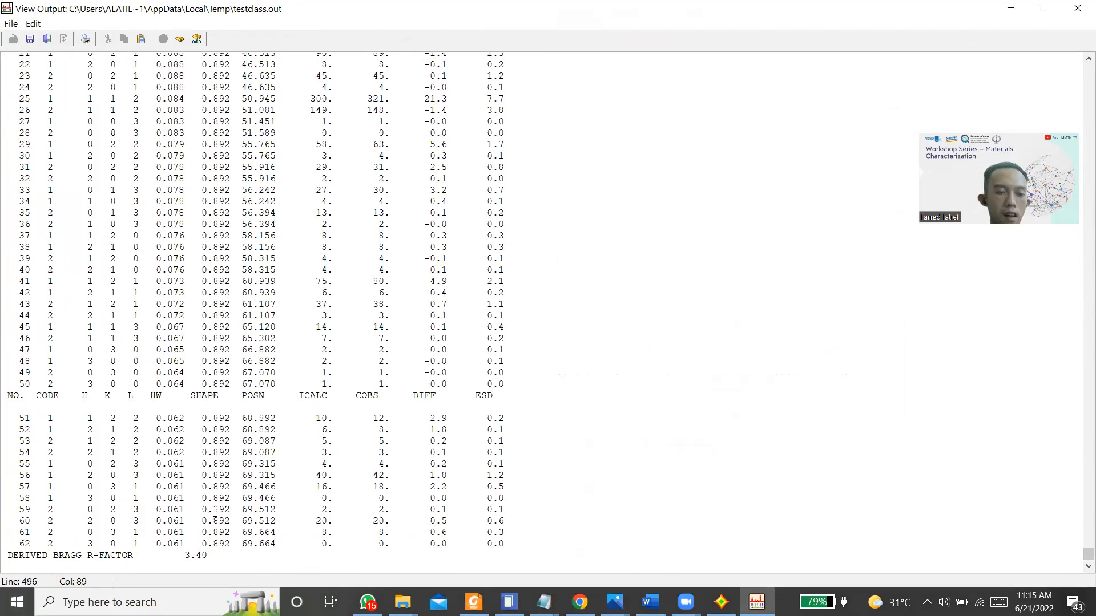
Step: Examine the last cycle's phase percentages, fit indices, and the cell parameters with their errors for both phases
scroll(215, 513, up, 20)
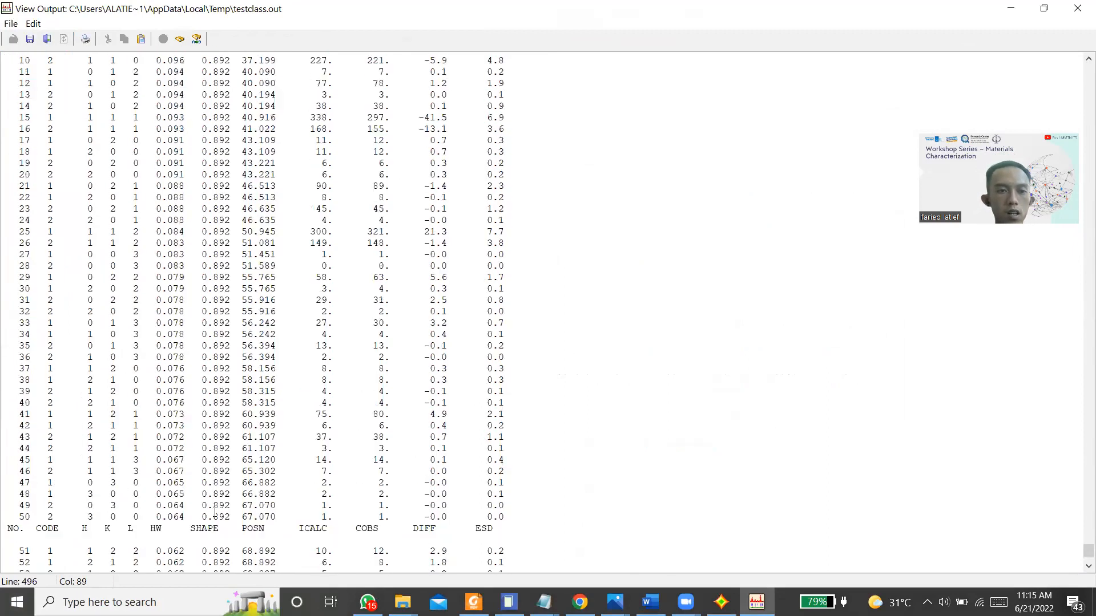
scroll(215, 512, up, 1)
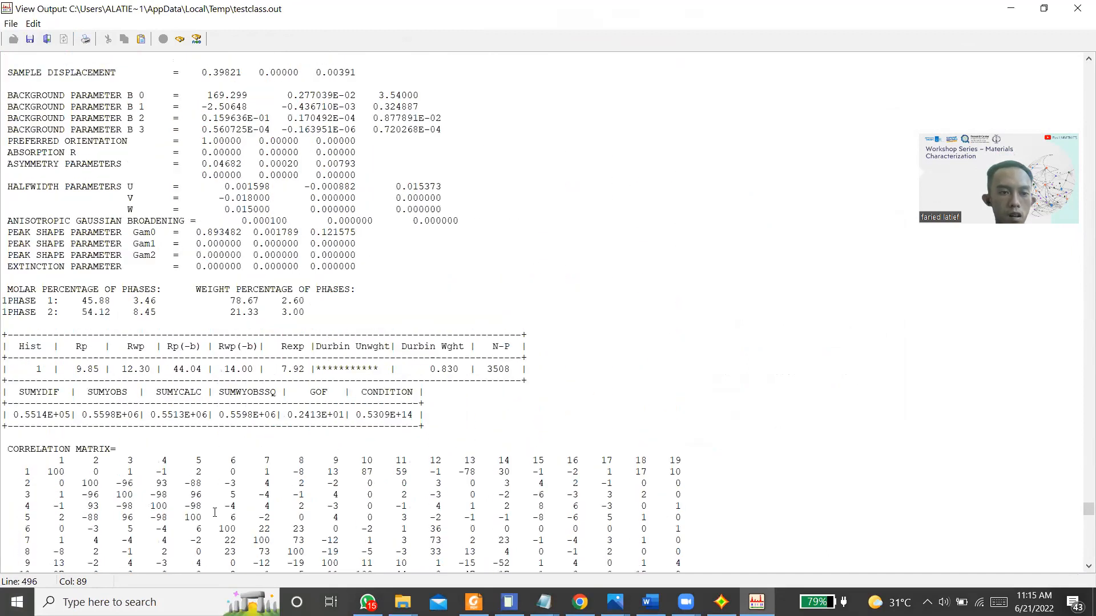
scroll(1, 525, up, 10)
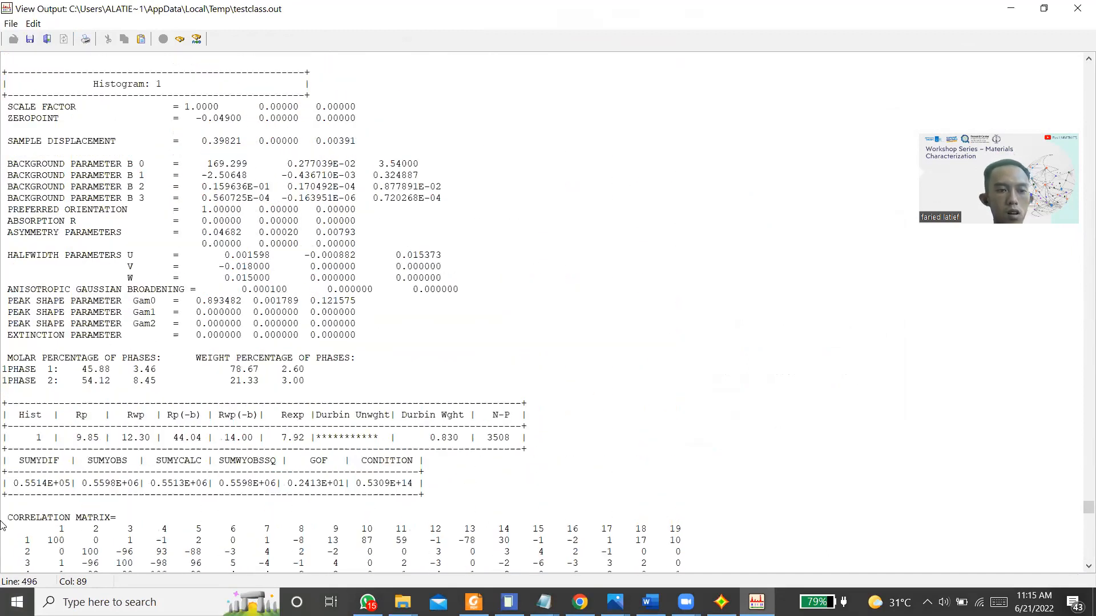
scroll(2, 525, up, 2)
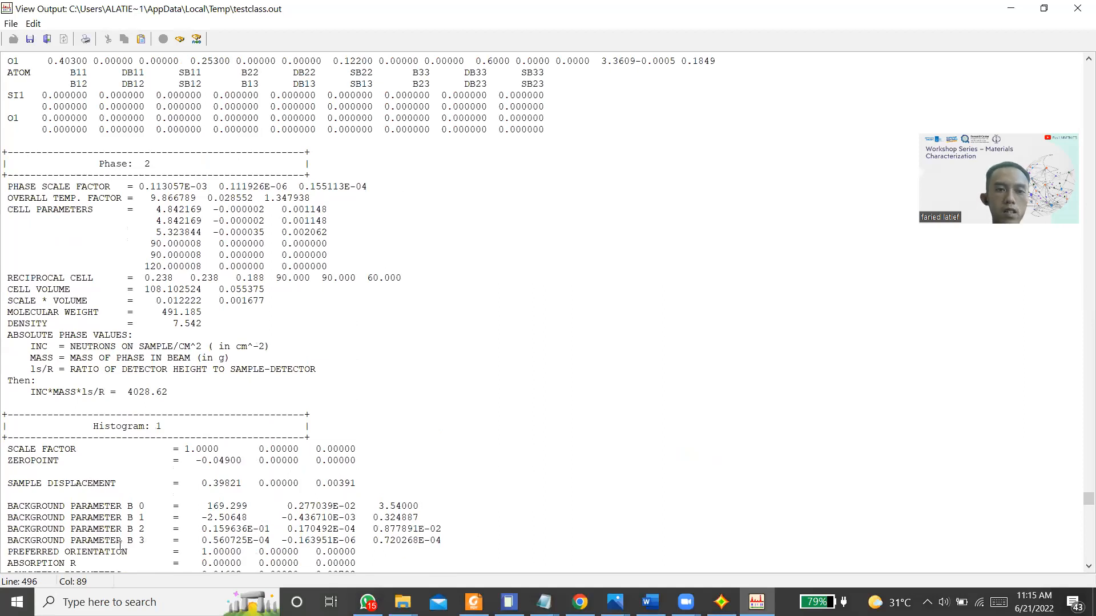
scroll(329, 529, up, 2)
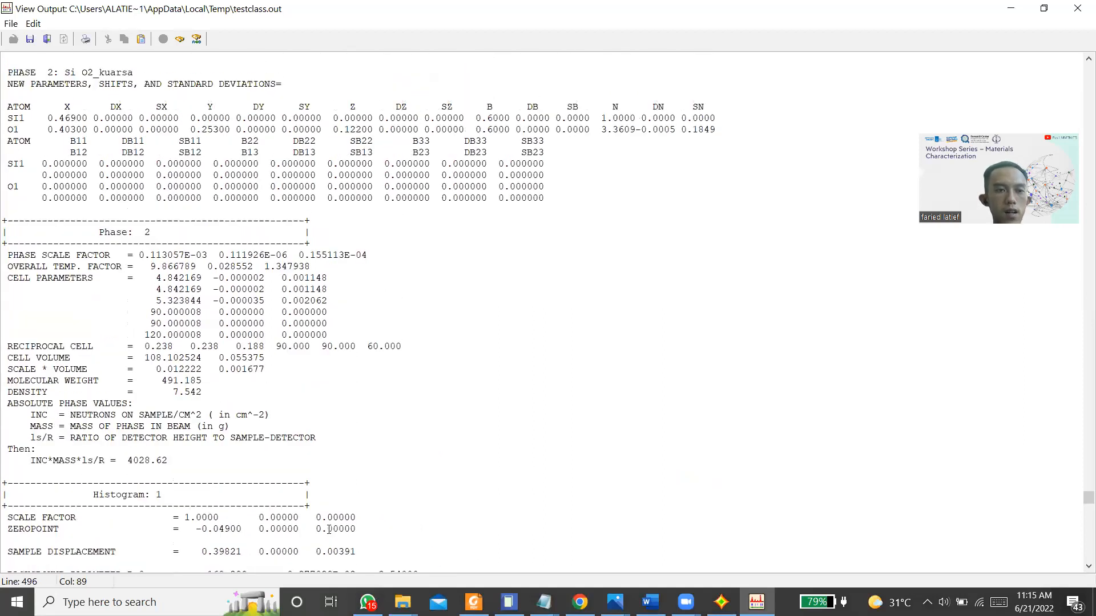
scroll(329, 529, up, 15)
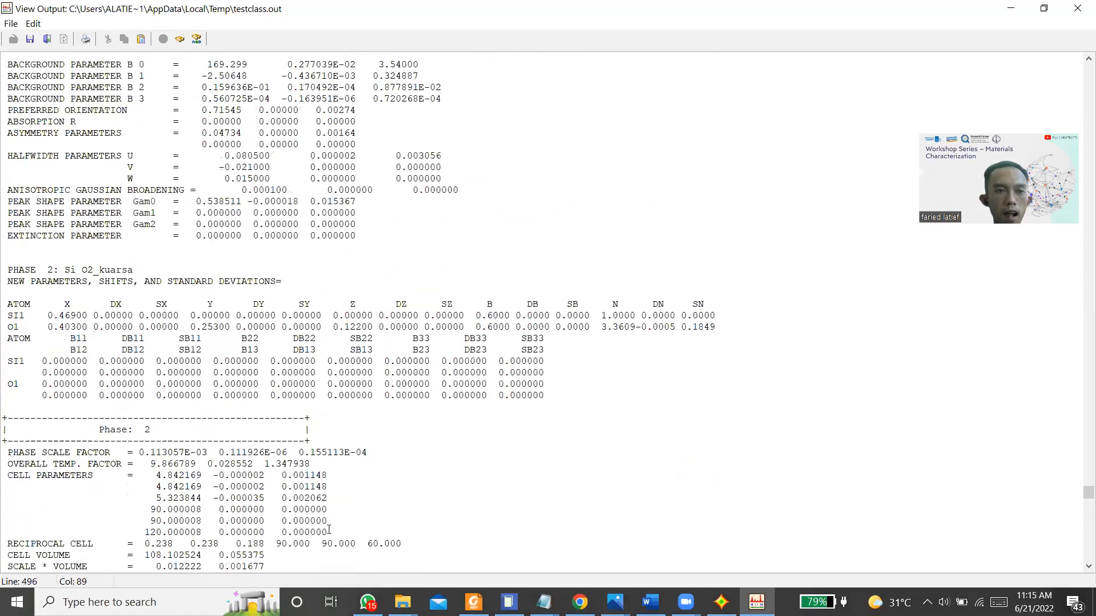
scroll(329, 529, down, 1)
scroll(329, 530, up, 4)
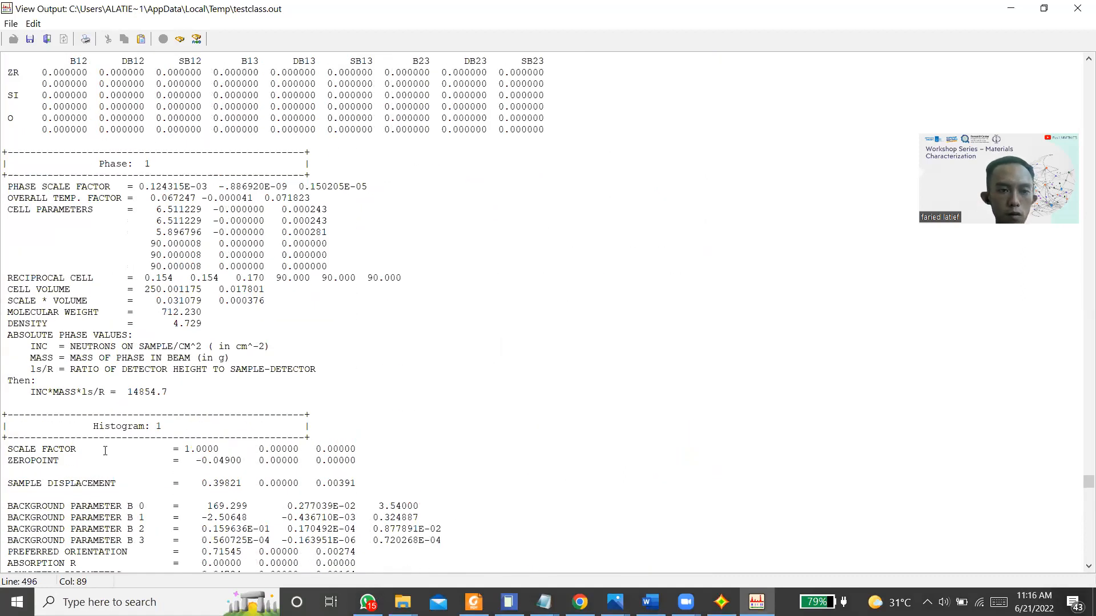
triple_click(170, 220)
double_click(310, 221)
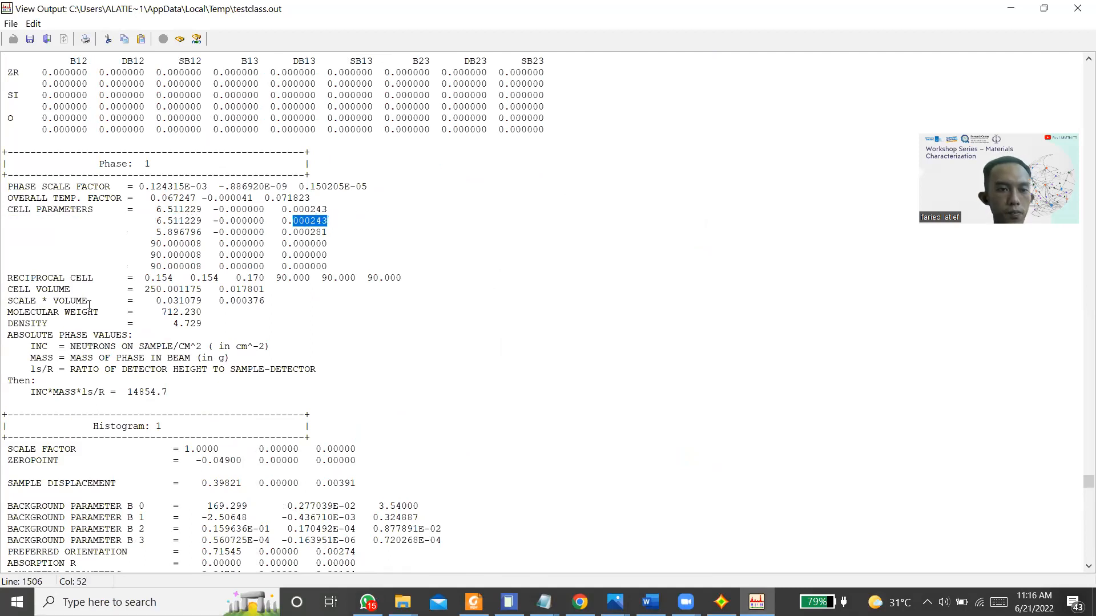
Step: Check the final GOF and the derived Bragg R-factors of both phases, and minimize the output
scroll(89, 304, down, 3)
scroll(89, 304, down, 8)
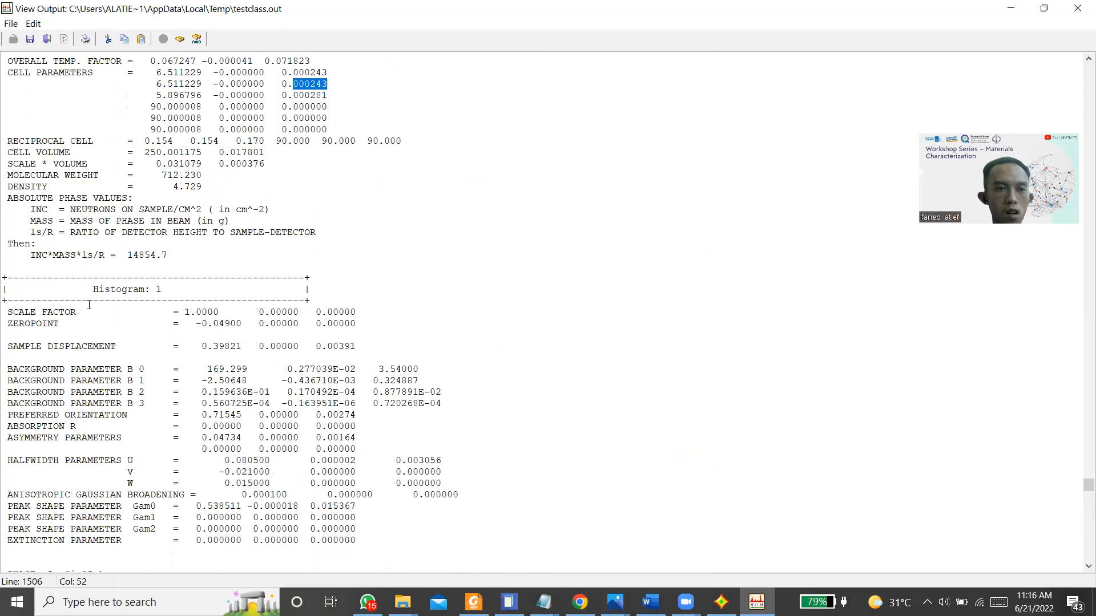
scroll(89, 304, down, 17)
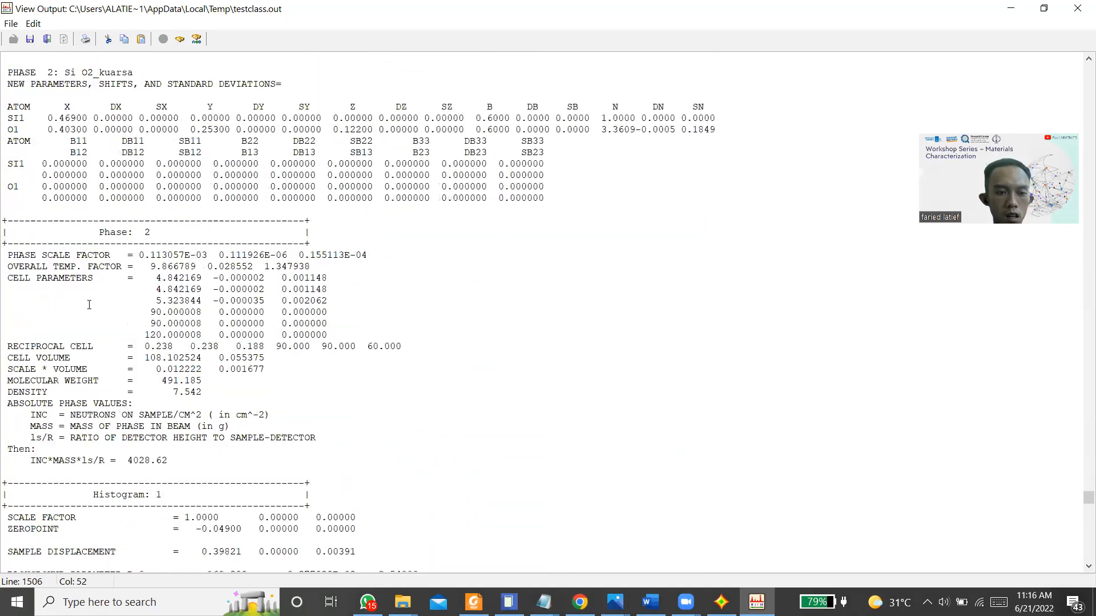
scroll(89, 305, down, 8)
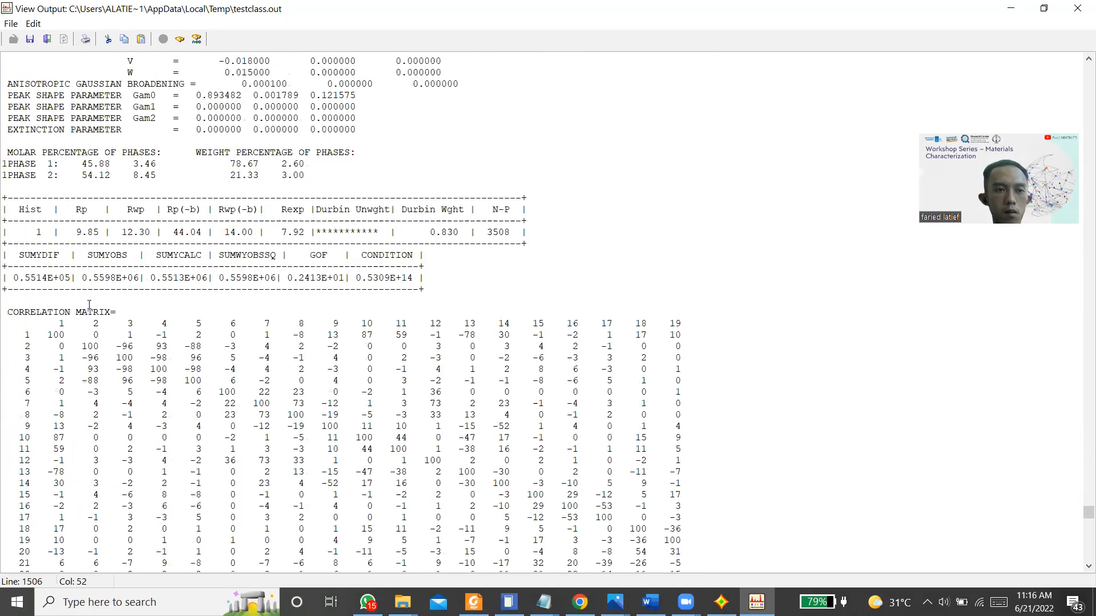
scroll(89, 304, down, 20)
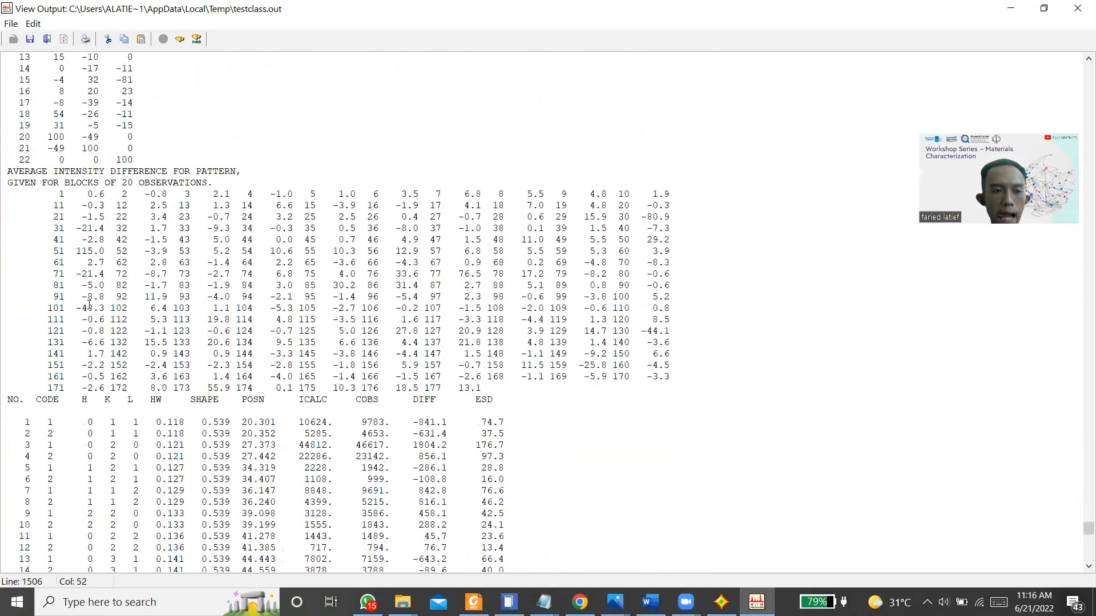
scroll(89, 304, down, 11)
scroll(89, 304, up, 14)
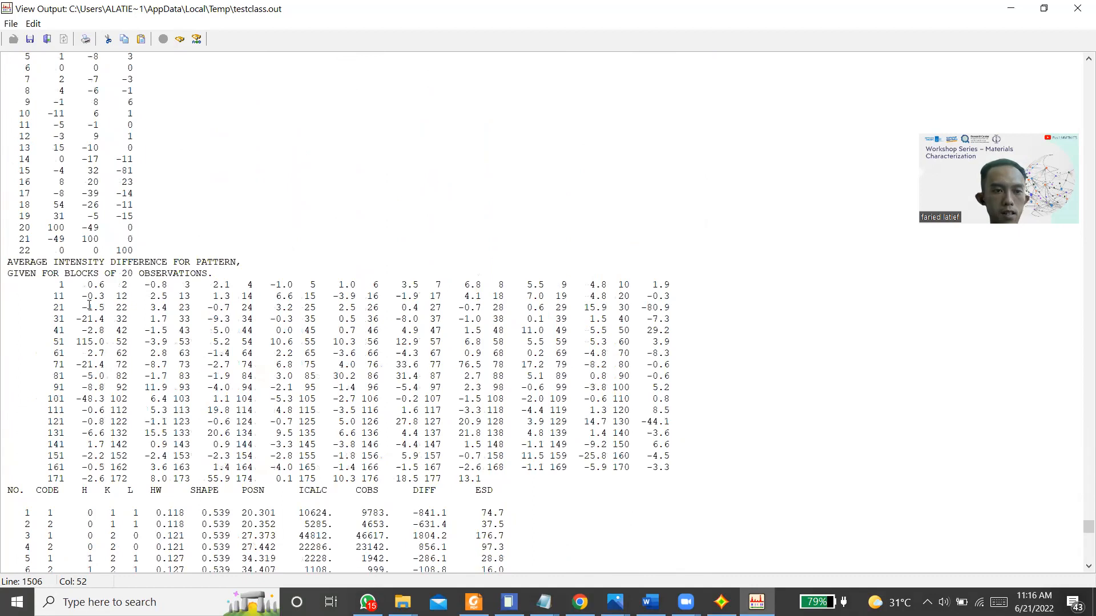
scroll(89, 306, down, 18)
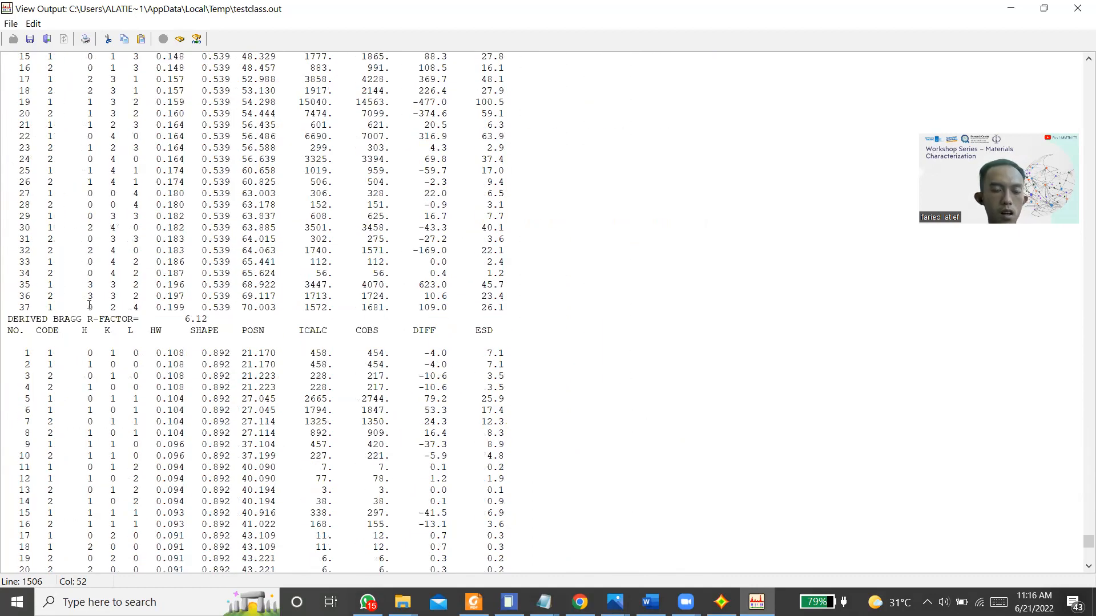
scroll(89, 305, up, 2)
scroll(28, 387, down, 17)
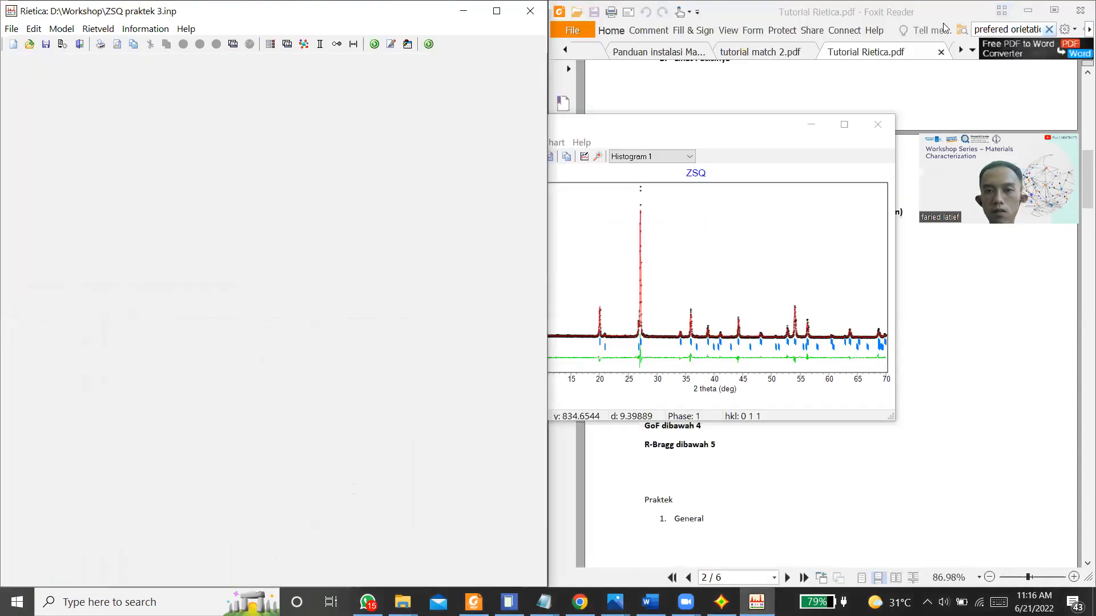
click(1011, 8)
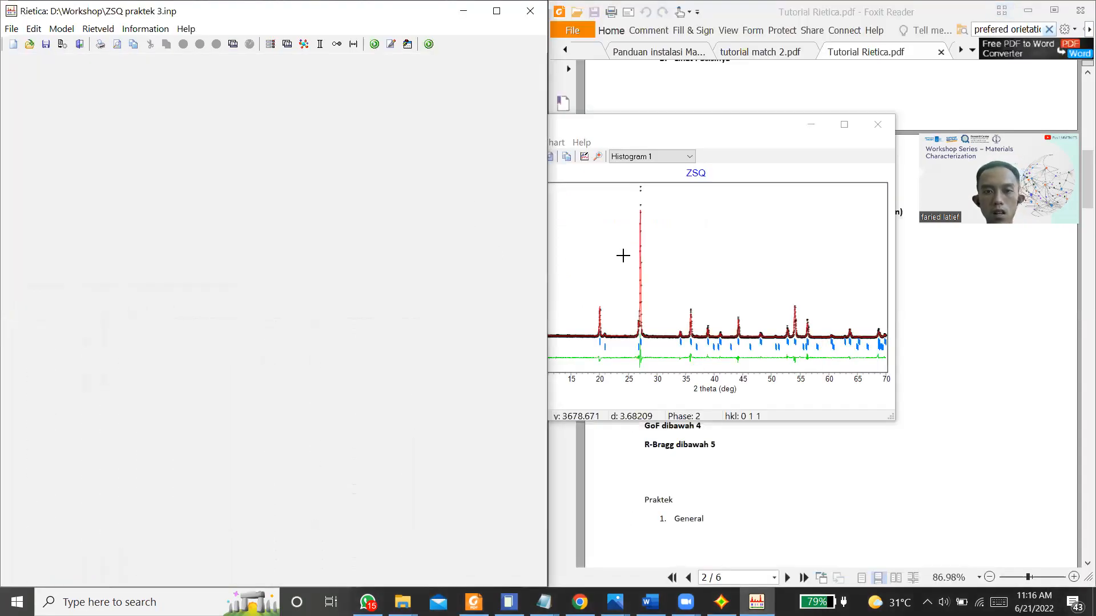
Step: Disable refinement of the zircon oxygen's occupancy n, set it to 0.5, and accept the phase settings
click(622, 256)
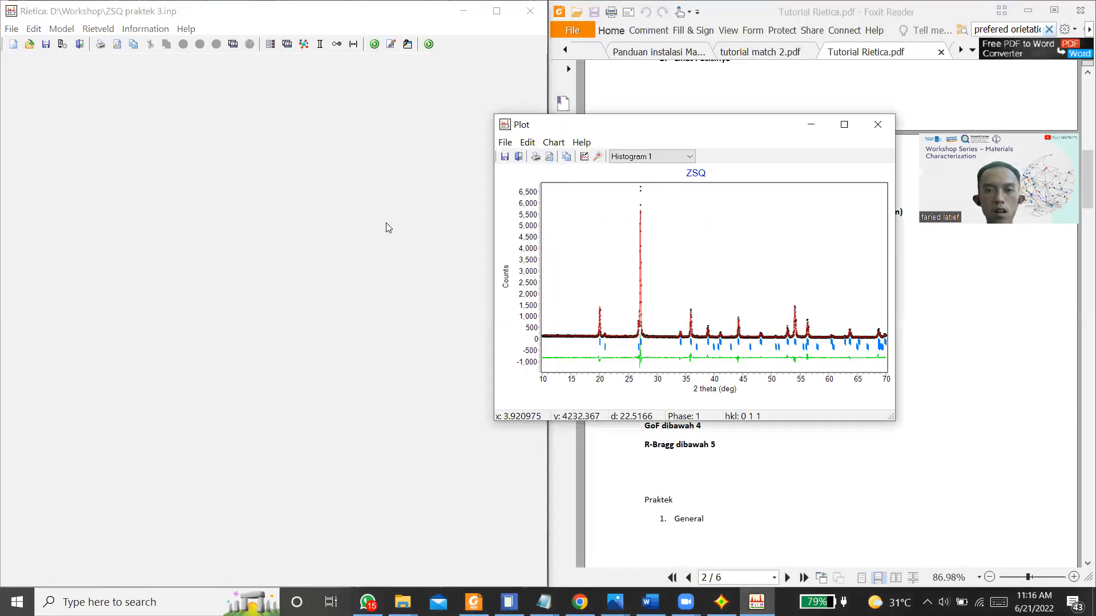
click(306, 136)
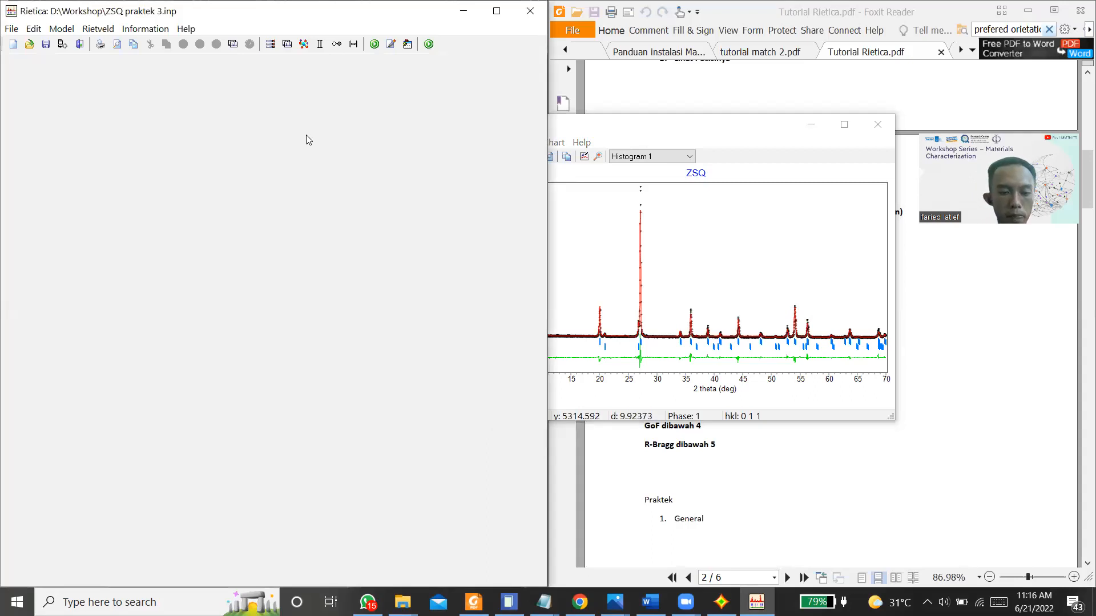
click(62, 29)
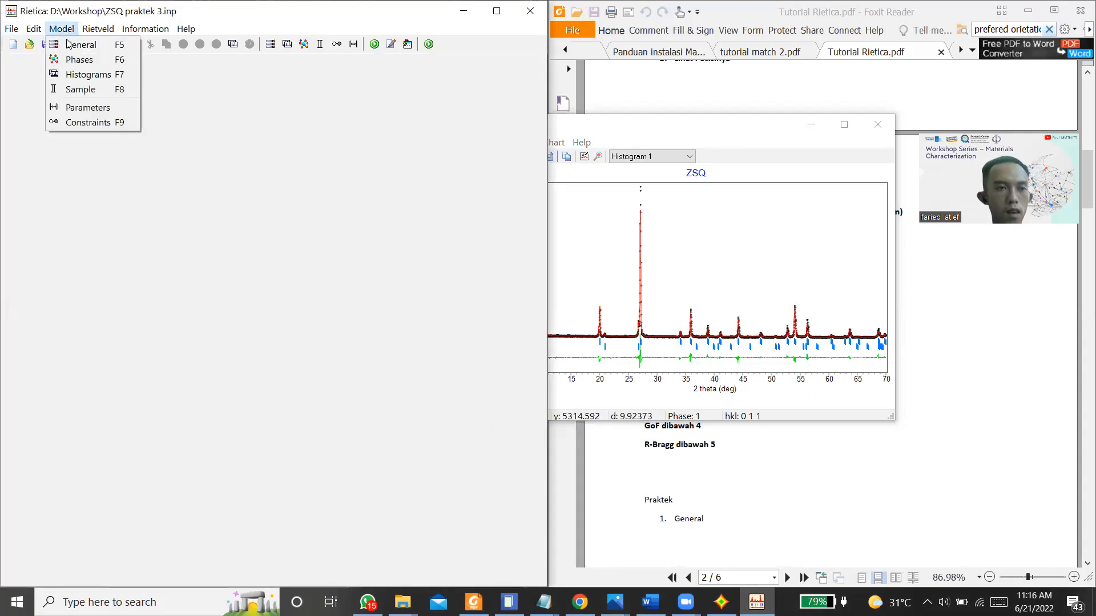
click(94, 66)
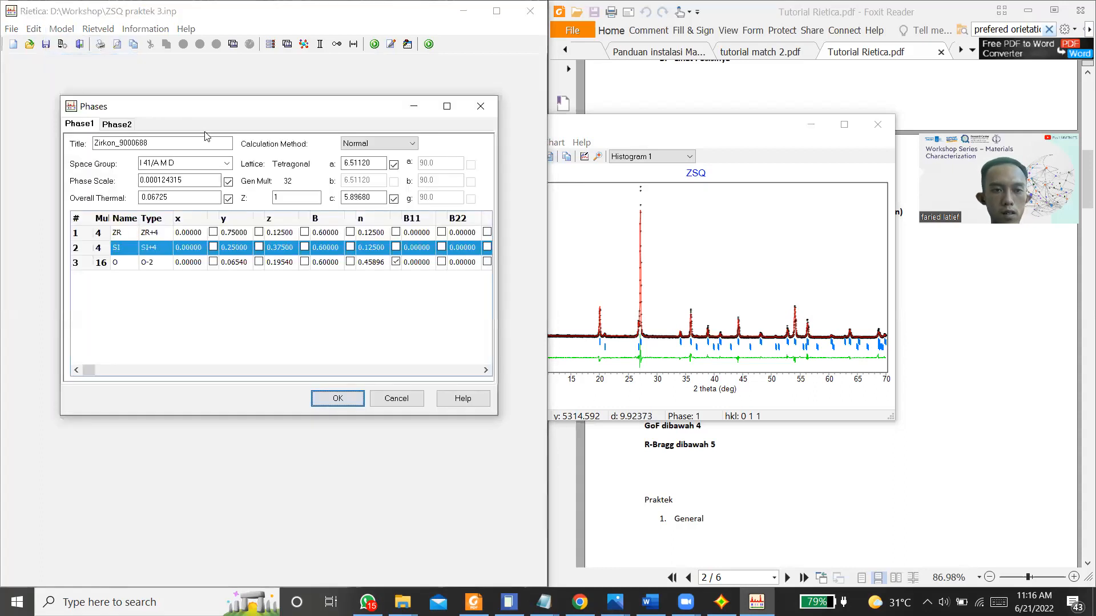
click(395, 262)
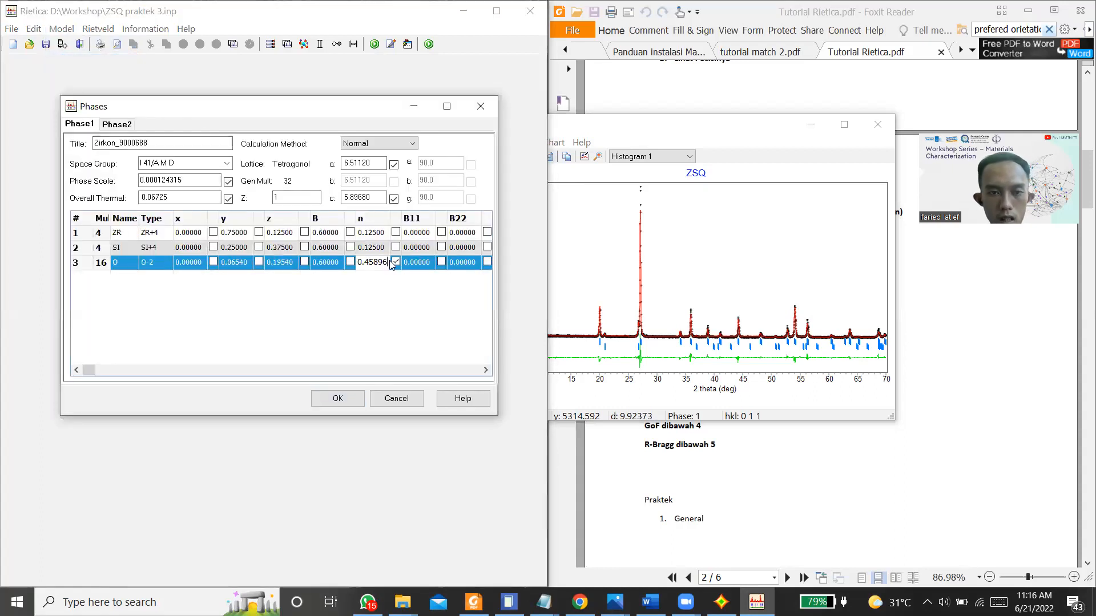
click(389, 262)
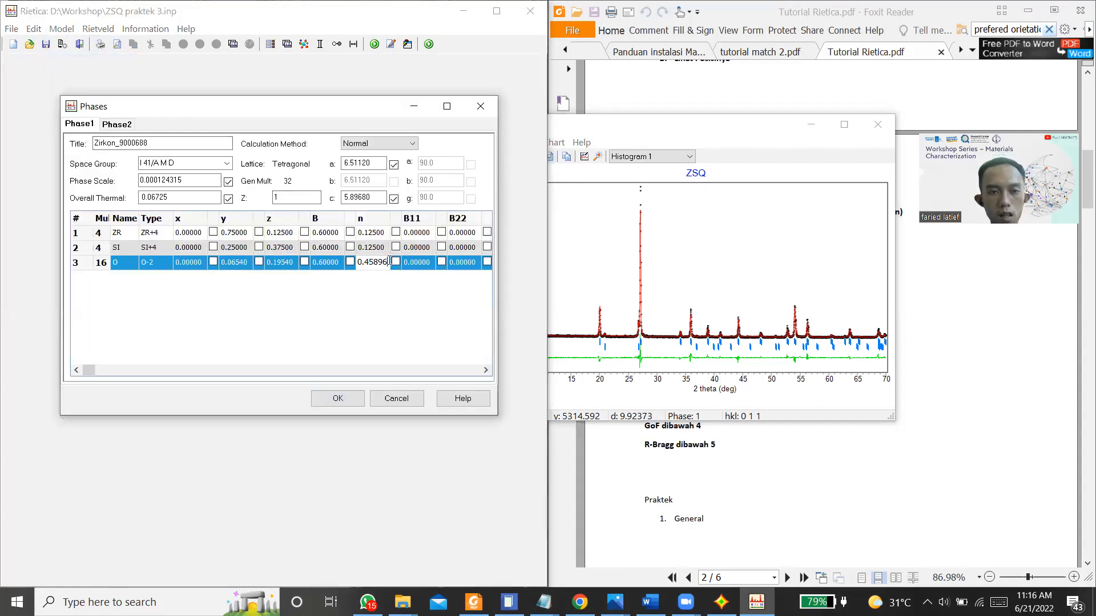
key(BackSpace)
key(BackSpace)
key(BackSpace)
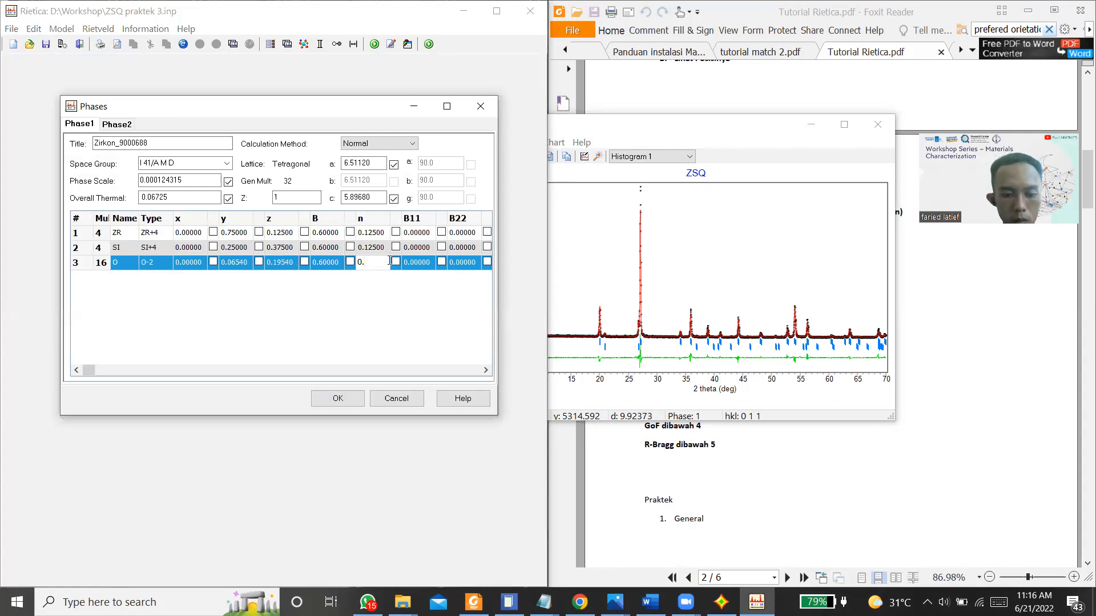
click(336, 399)
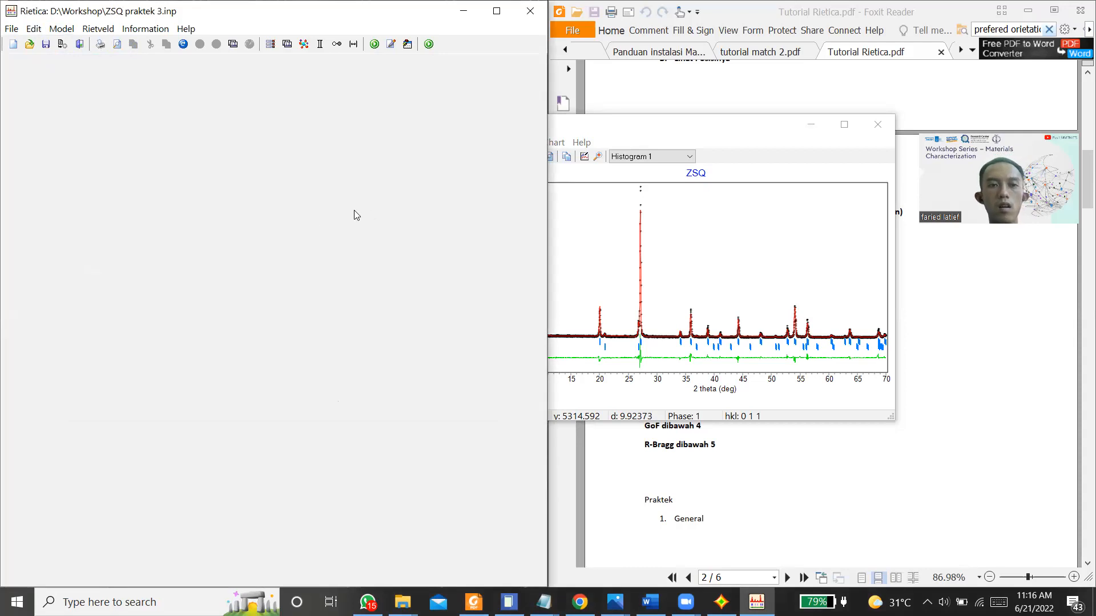
Step: Run repeated refinement cycles with the zircon oxygen occupancy fixed, dynamic plotting on and updating off, then finish and close the refinement
click(233, 353)
click(224, 392)
click(209, 309)
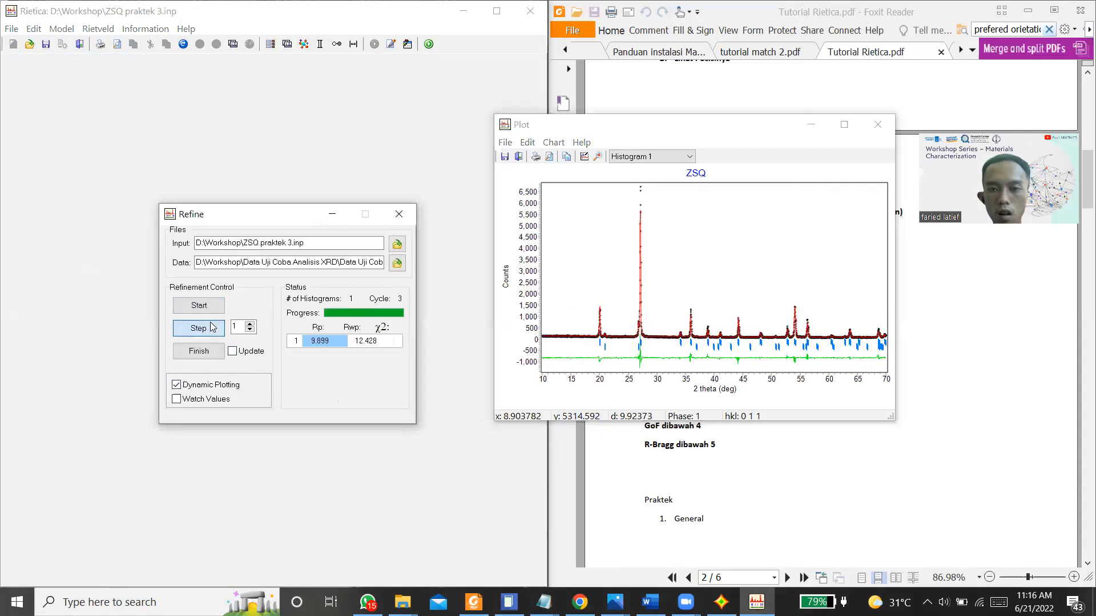
click(199, 328)
click(198, 328)
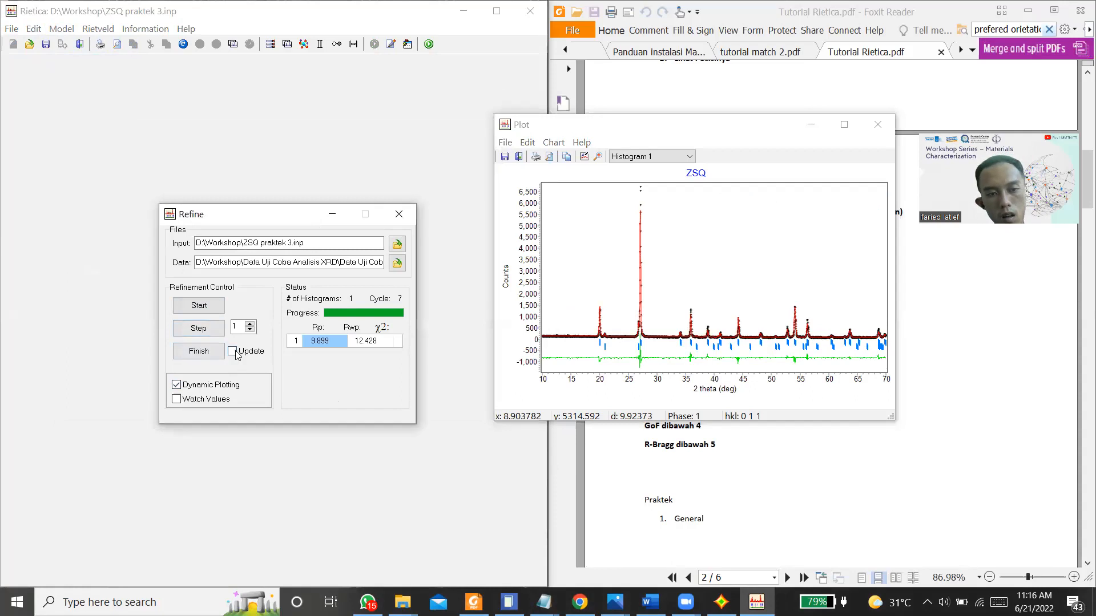
click(198, 351)
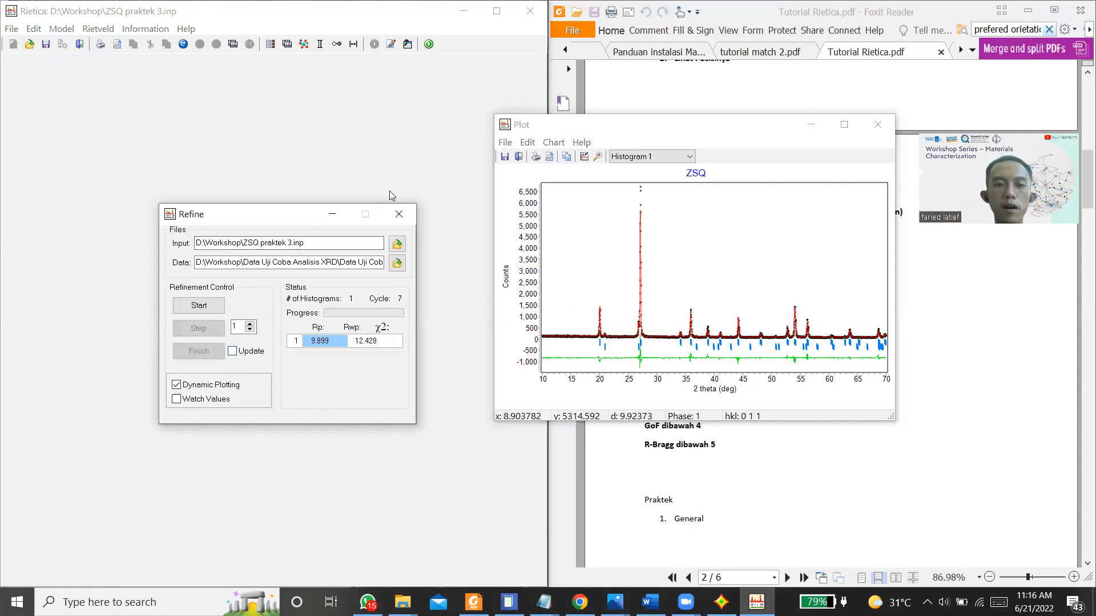
click(397, 214)
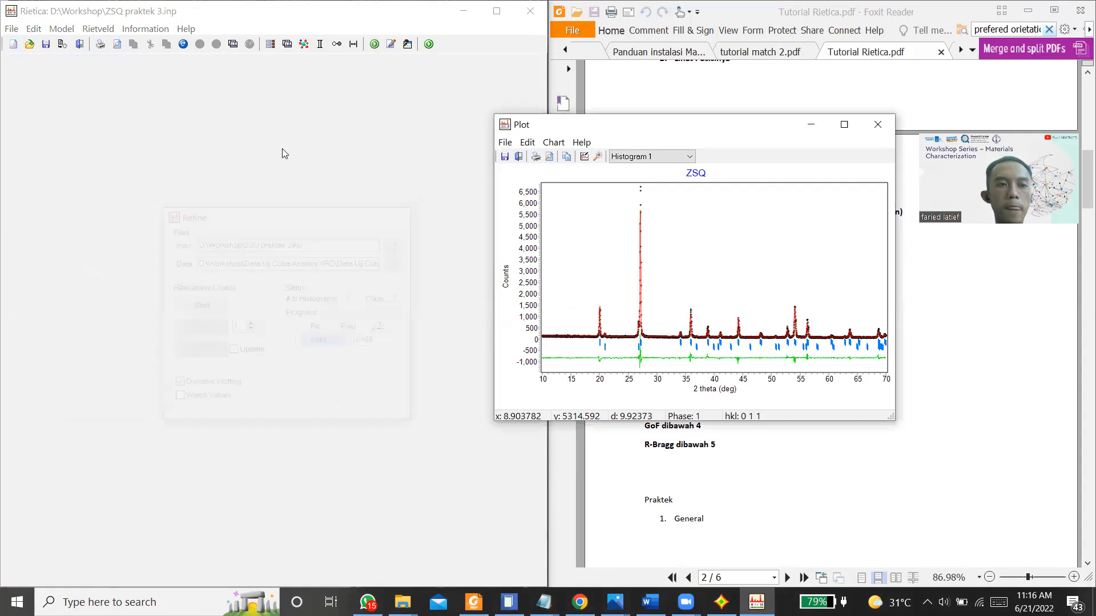
Step: Open the refinement output and examine the last cycle's zircon parameters, weight percentages and fit indices
click(150, 28)
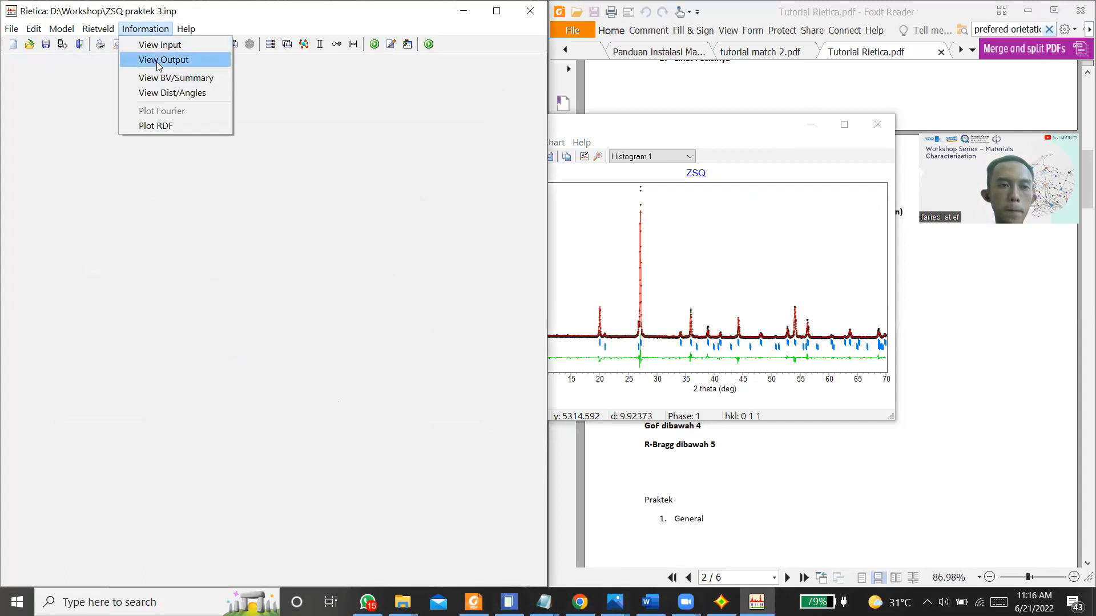
click(158, 61)
click(58, 578)
scroll(578, 57, down, 5)
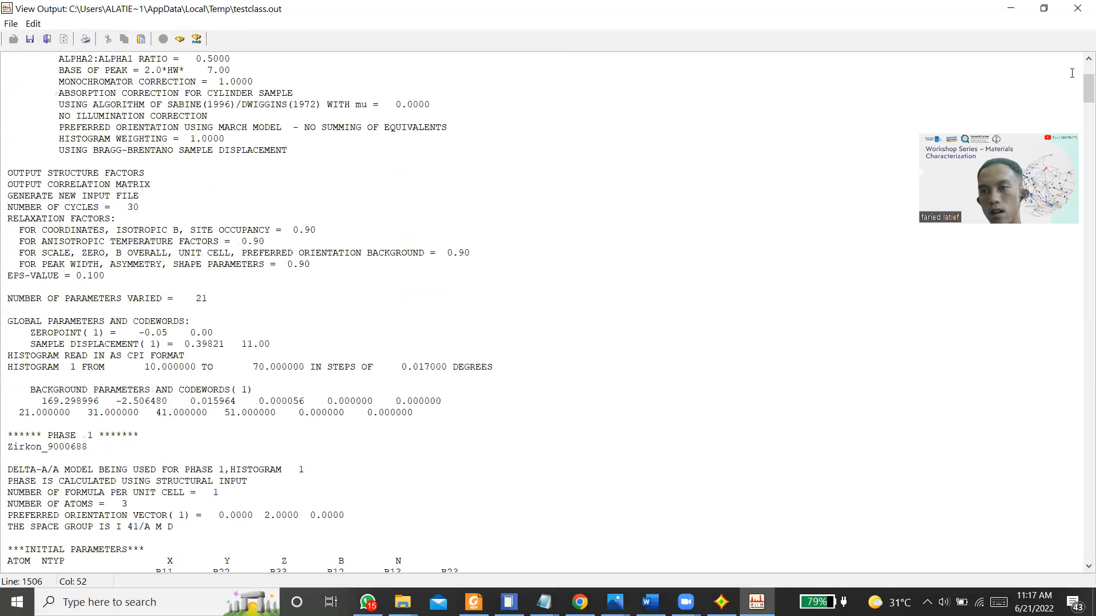
drag(1089, 88, 1080, 374)
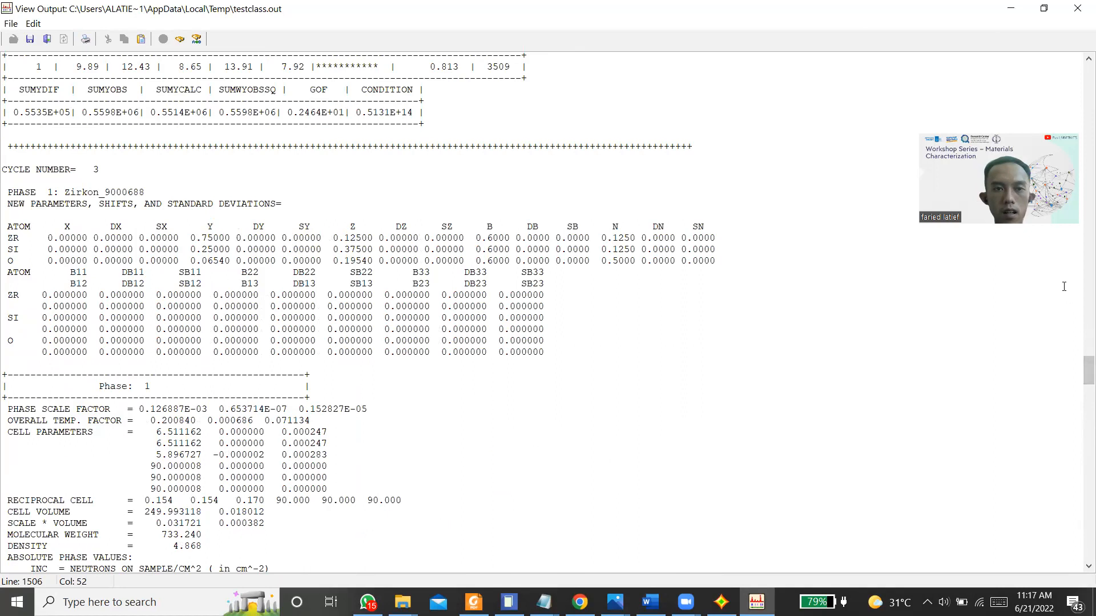
scroll(1076, 343, up, 12)
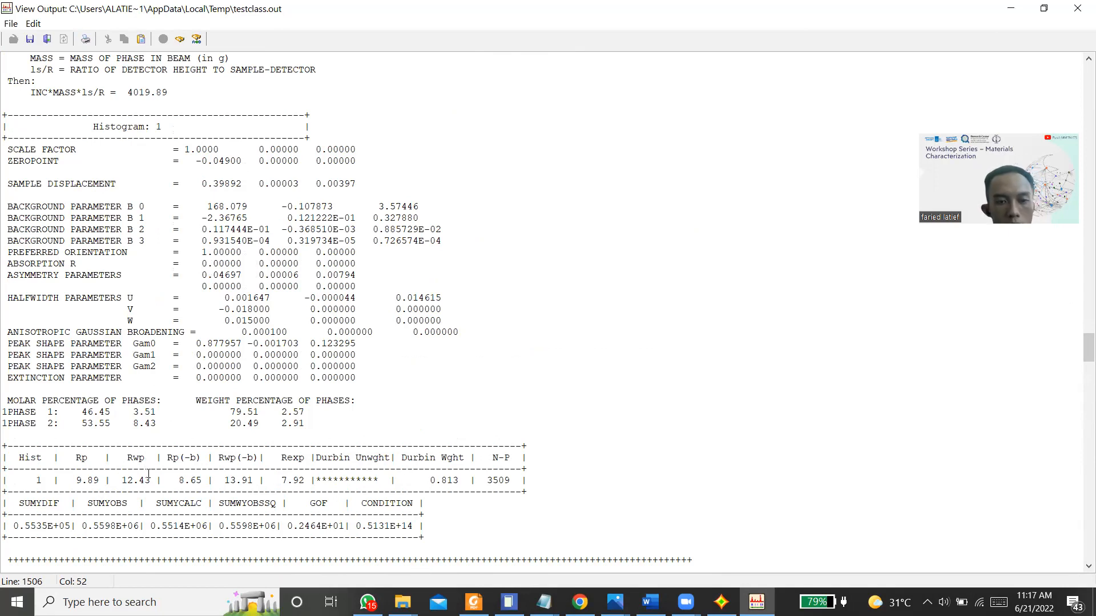
Step: Place the output beside the tutorial's acceptance criteria and check Rp, Rwp, GoF and the derived Bragg R-factor against them
key(super+Left)
click(653, 485)
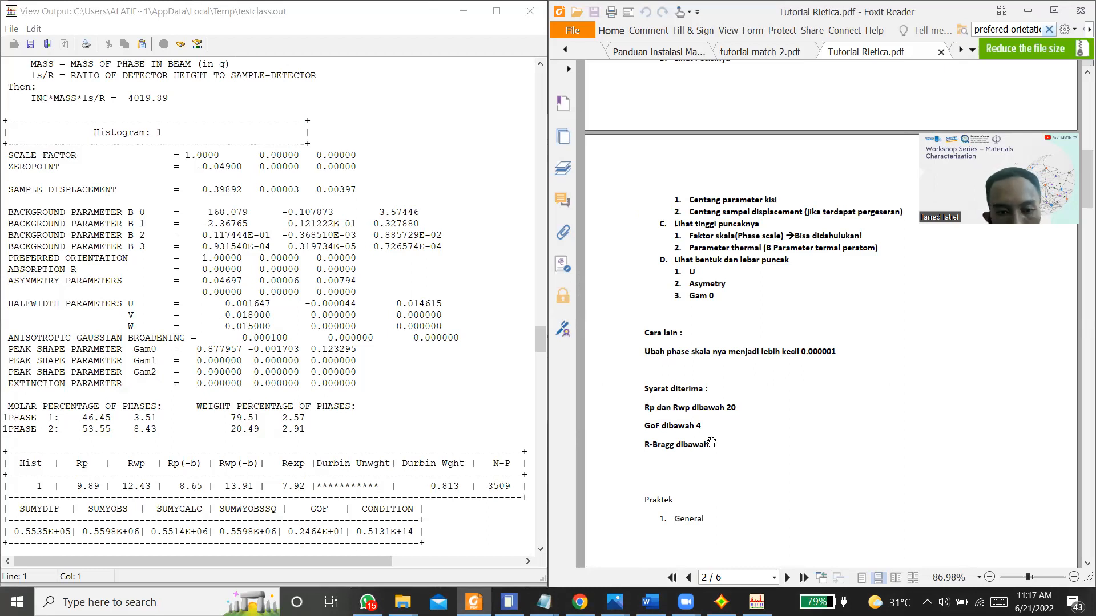
drag(543, 341, 696, 47)
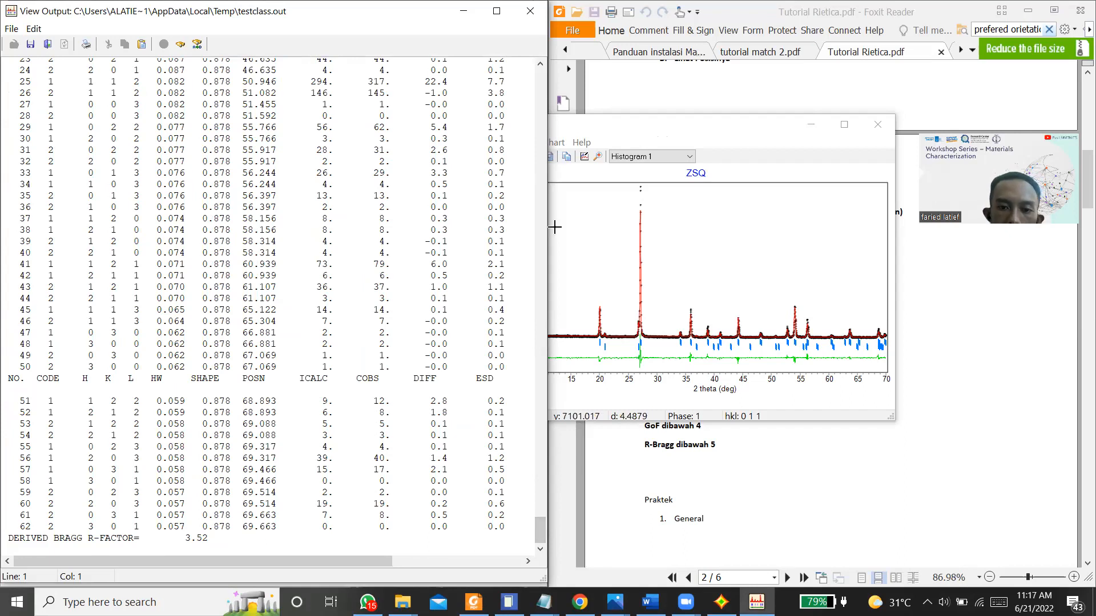
drag(540, 531, 558, 380)
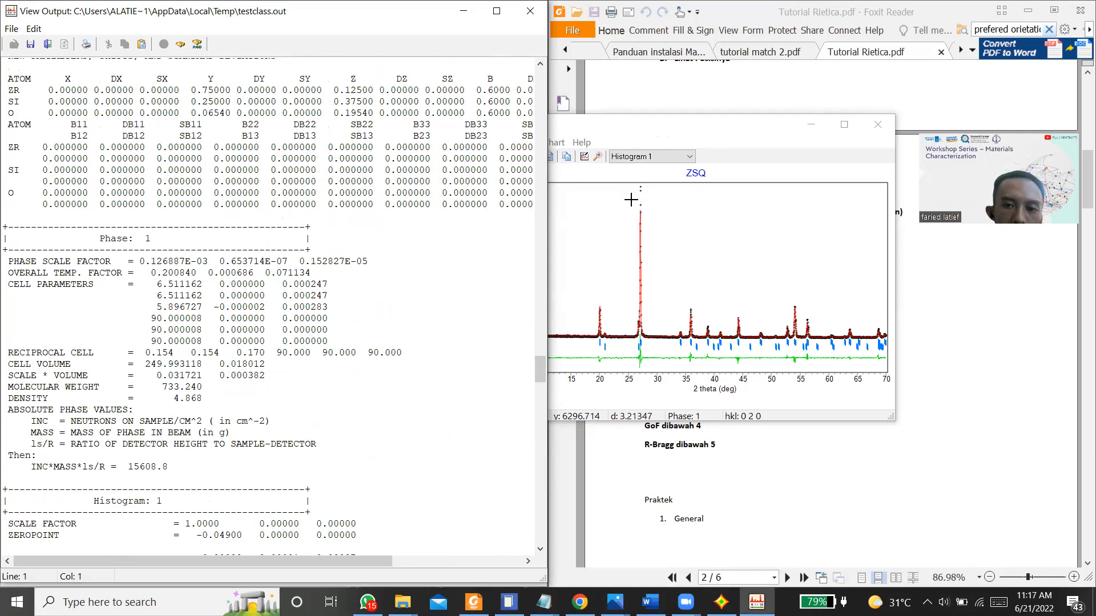
Step: Inspect the fit of the ZSQ plot's peak near 20° 2-theta up close, and restore the full pattern
click(587, 295)
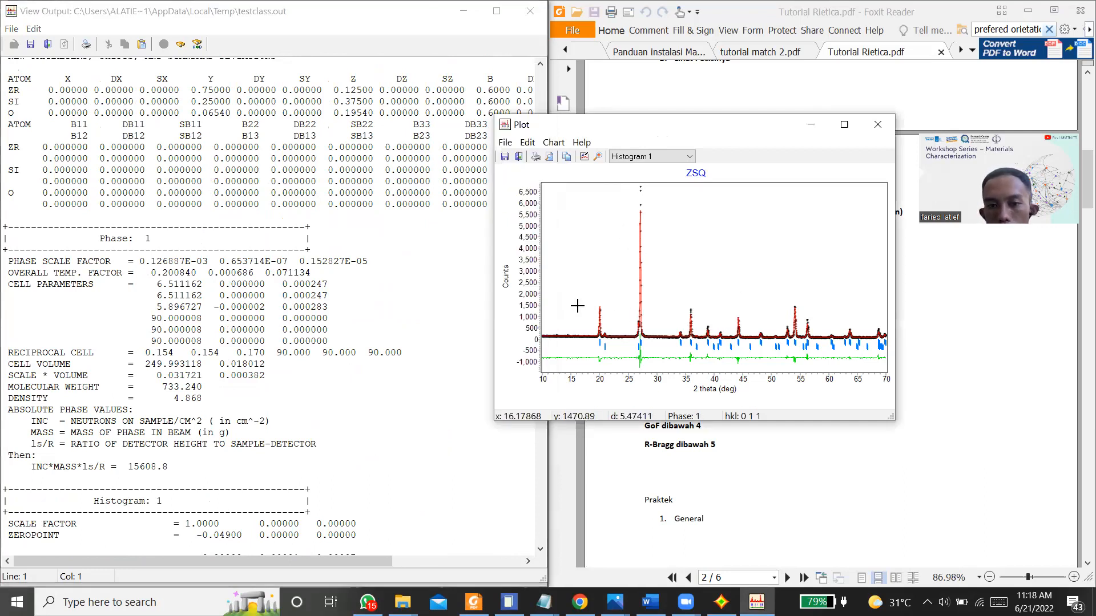
drag(586, 294, 614, 355)
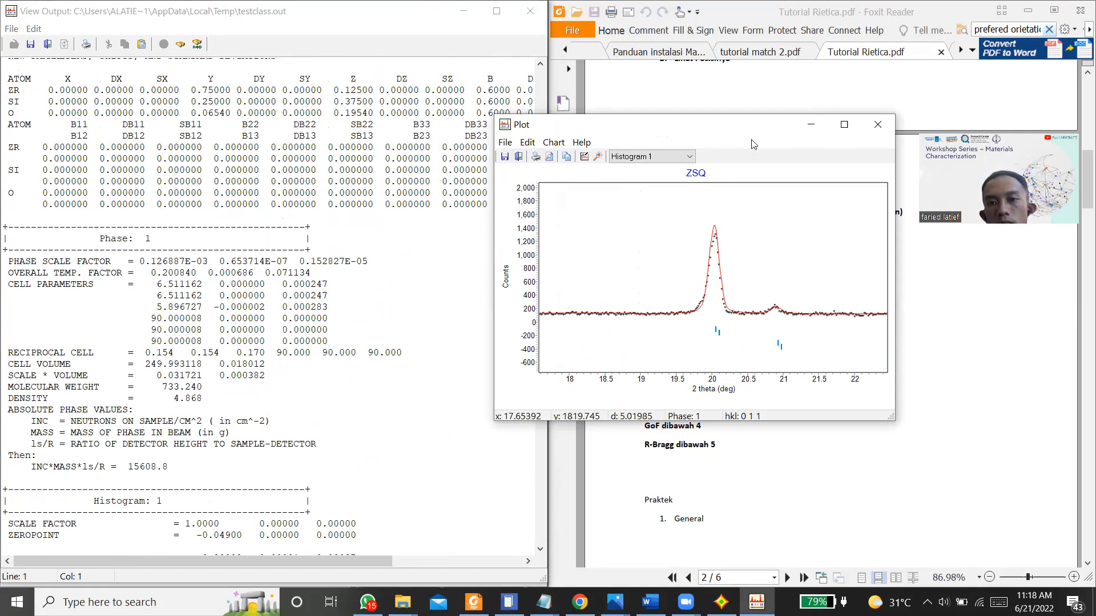
right_click(710, 228)
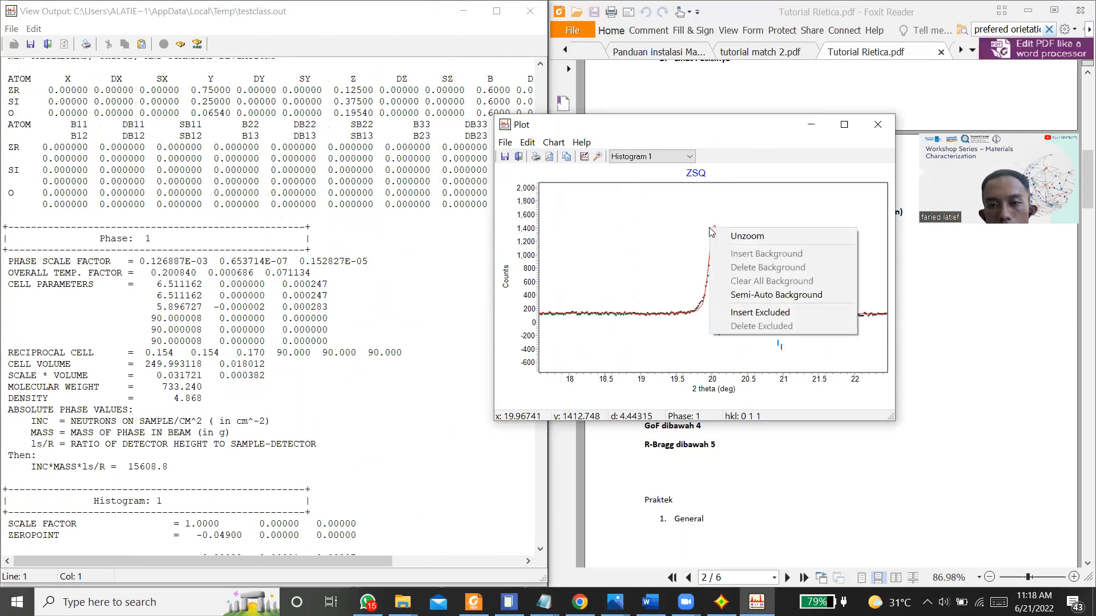
click(715, 235)
Step: Save the refinement output file and select its entire text for copying
click(401, 235)
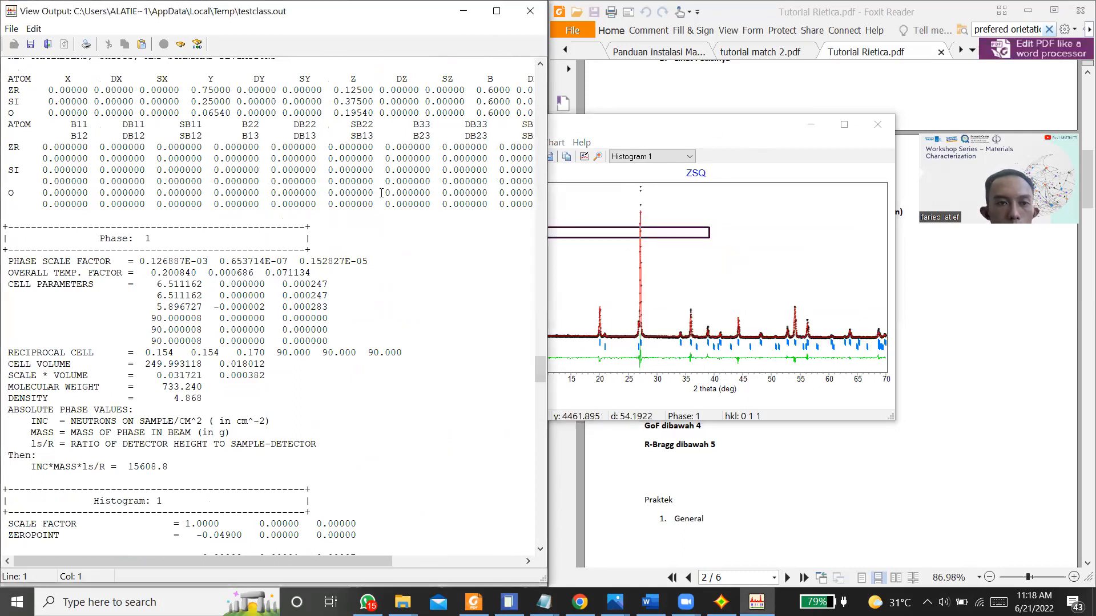
click(11, 29)
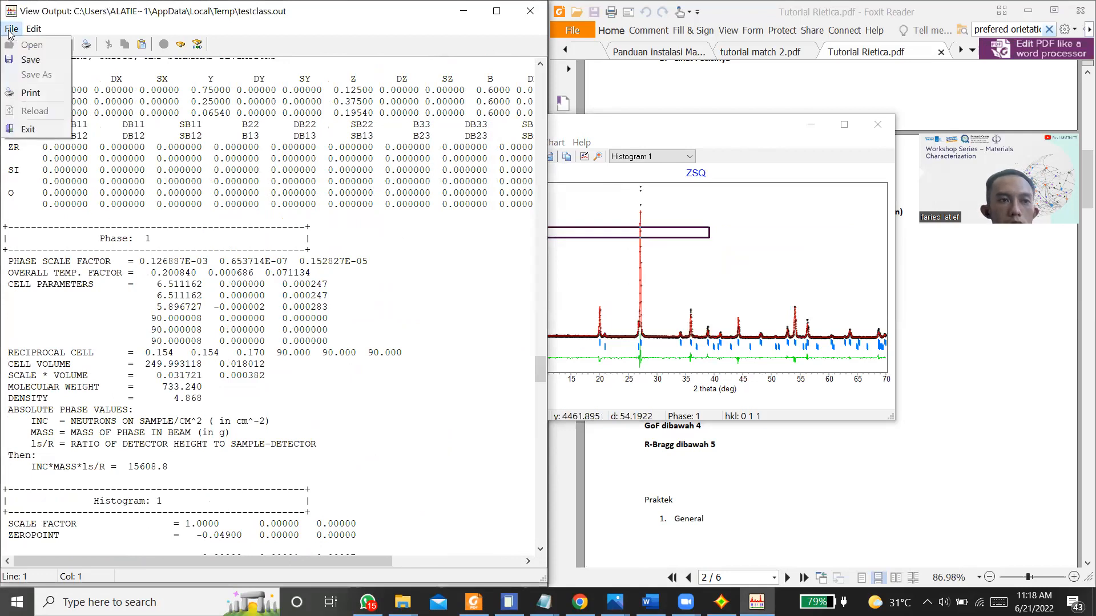
click(27, 61)
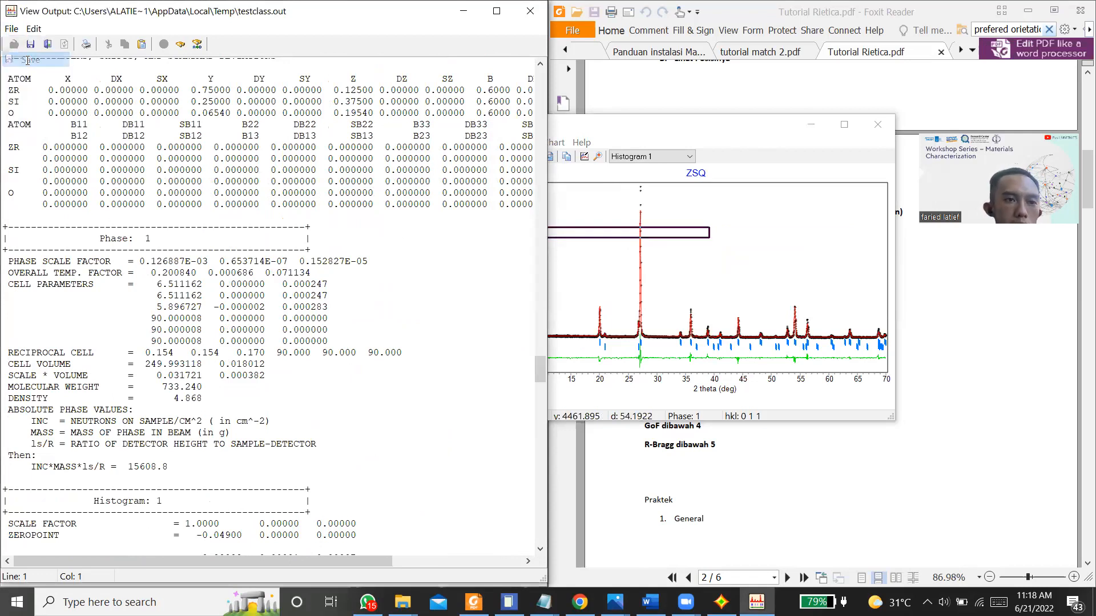
click(153, 147)
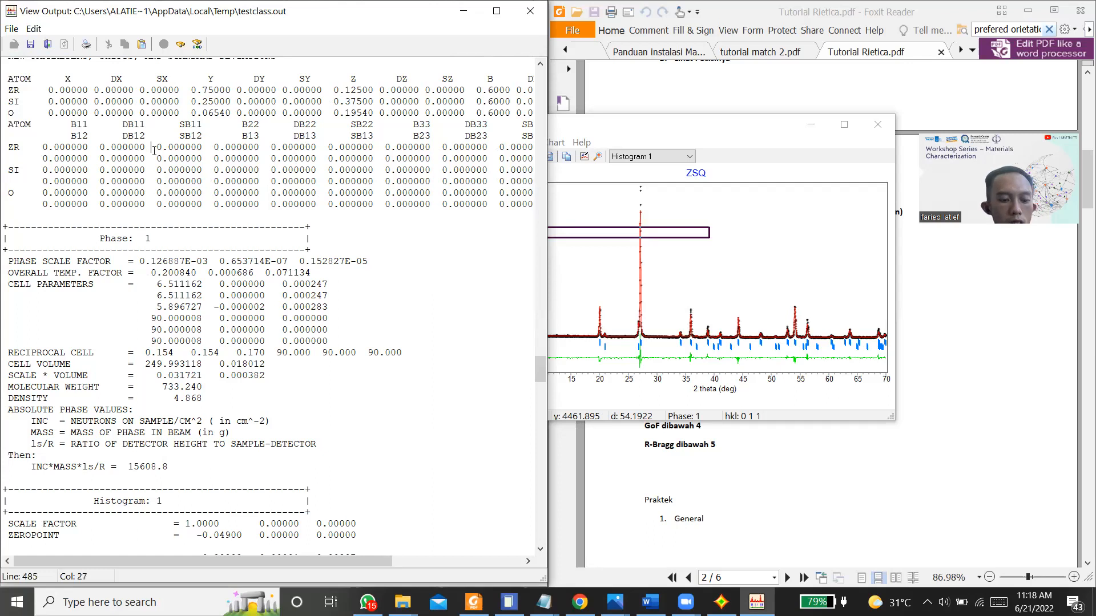
text(A)
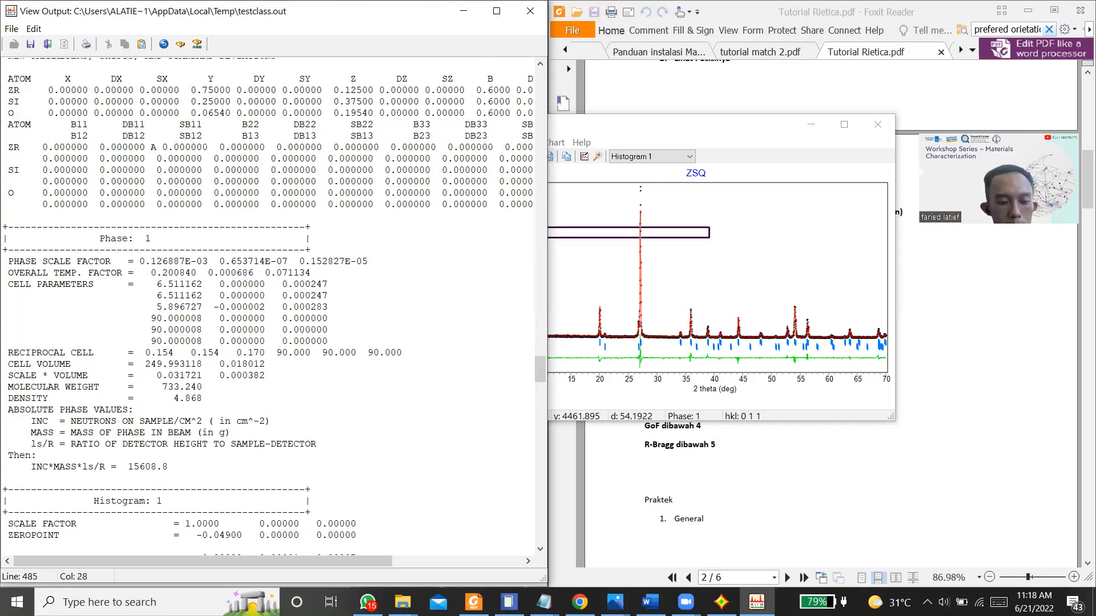
key(ctrl+z)
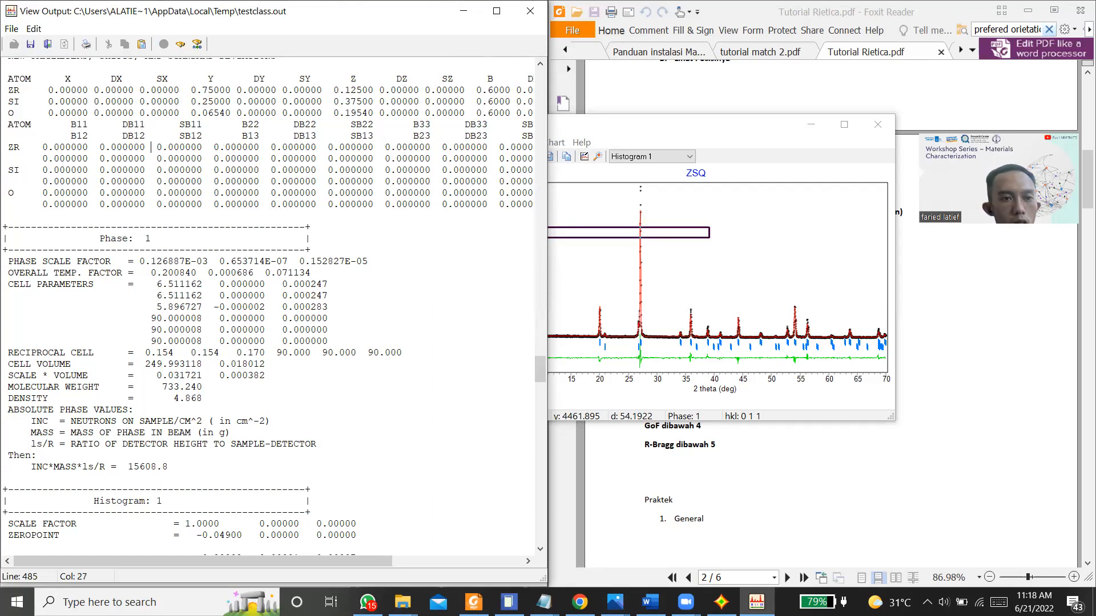
key(ctrl+a)
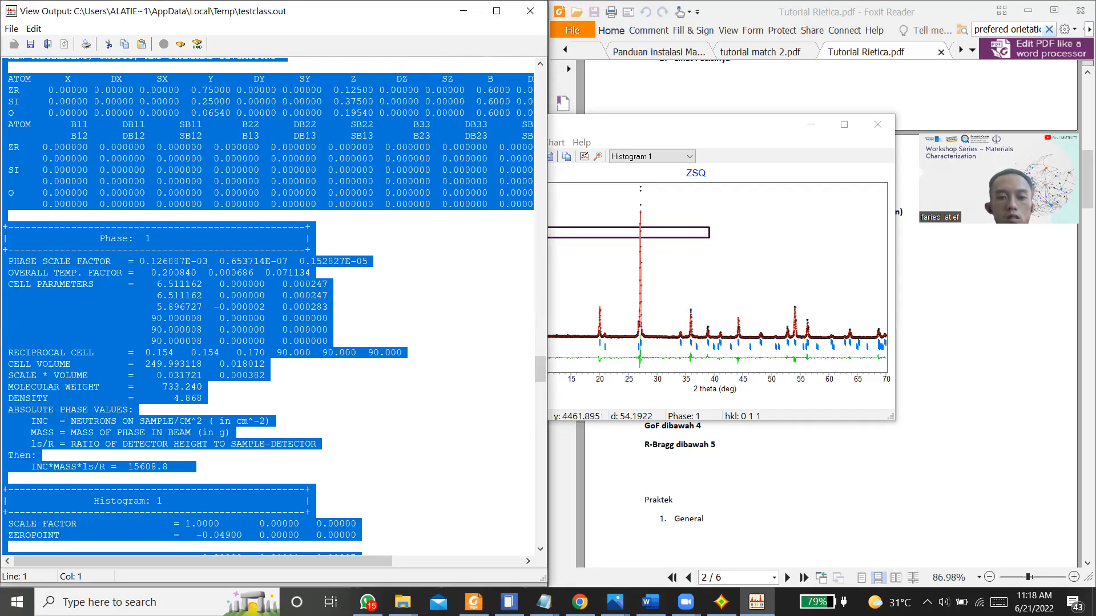
Step: Switch to Word, create a blank document and paste the full refinement output into it
click(17, 603)
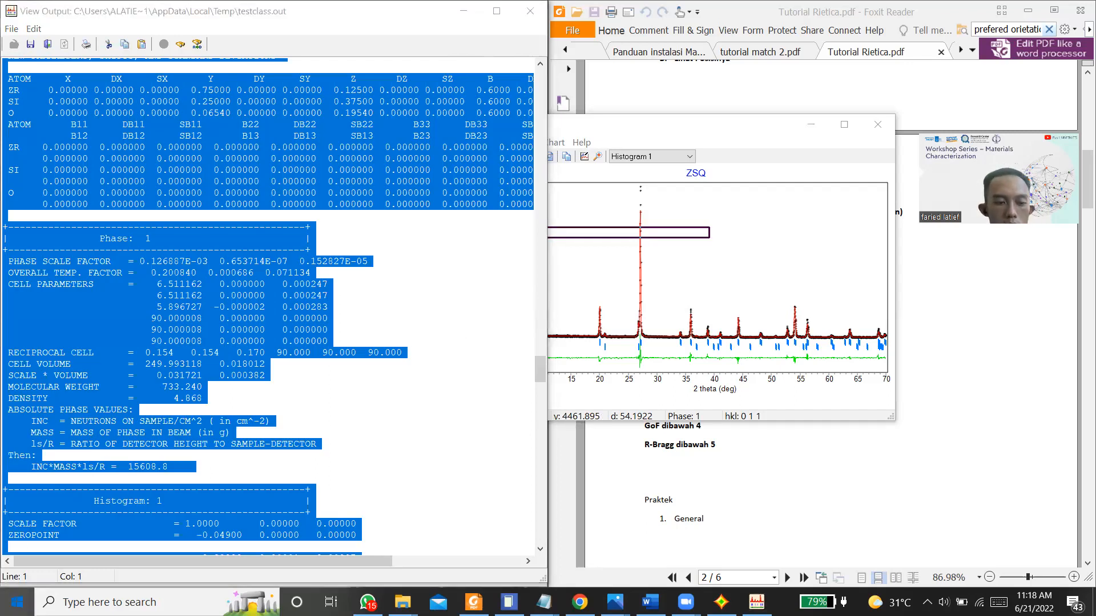
text(wo)
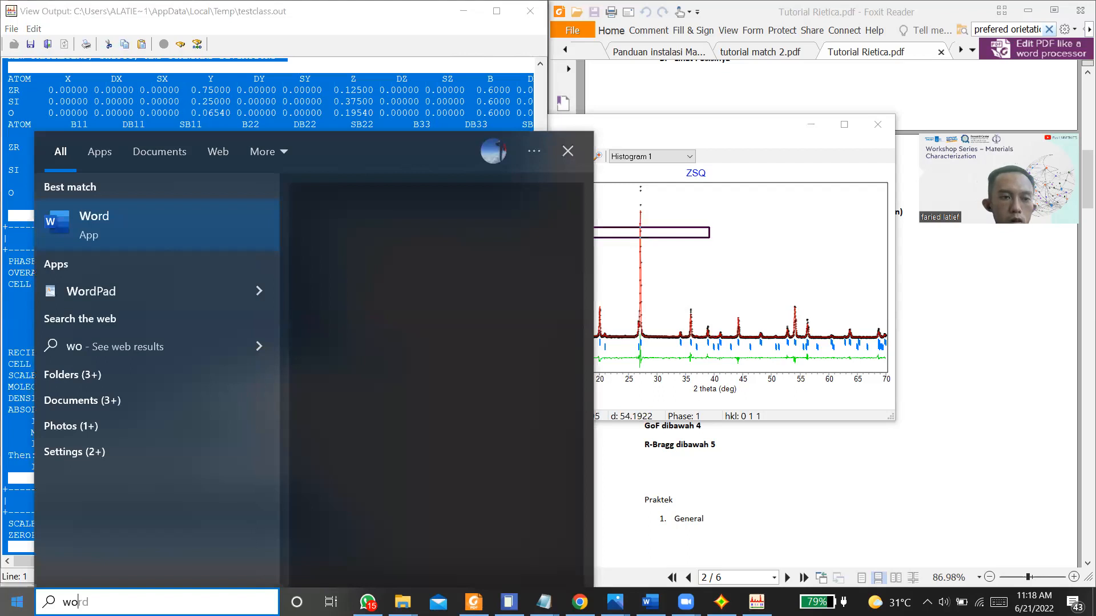
key(Return)
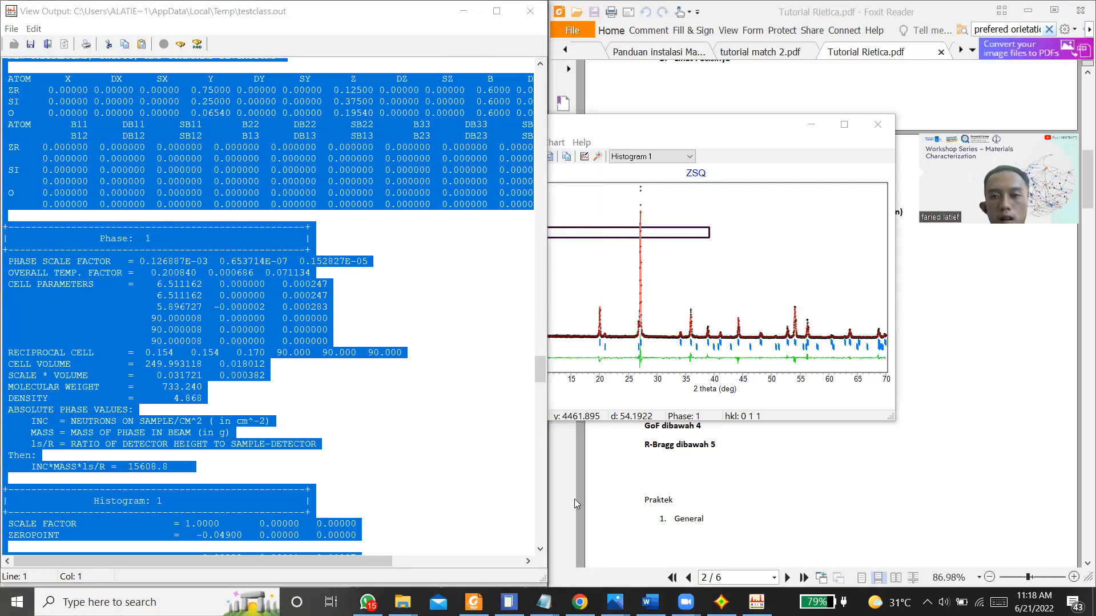
click(463, 271)
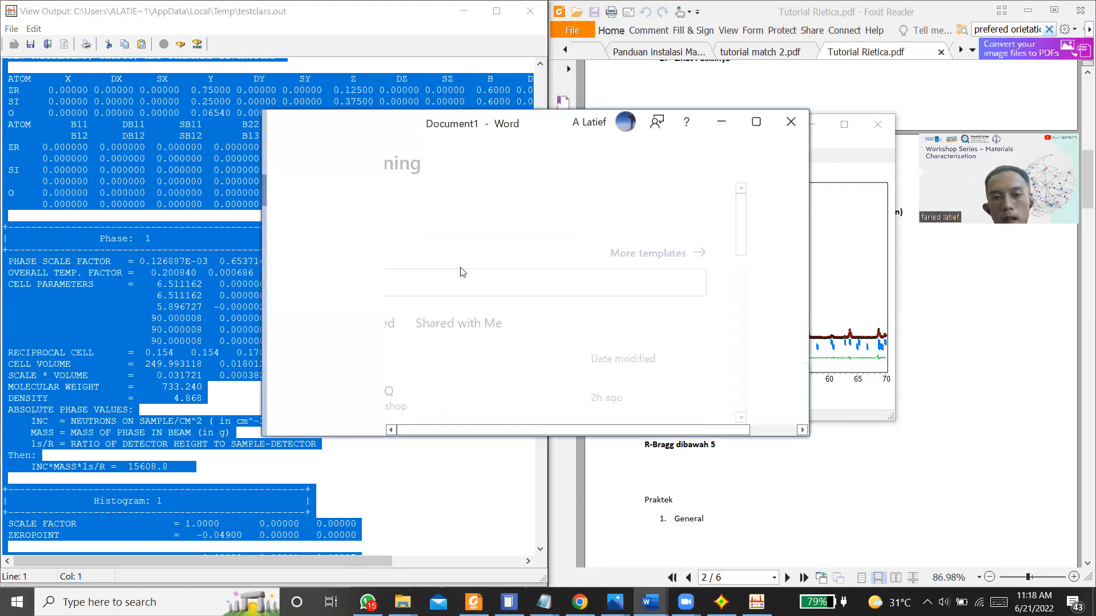
key(ctrl+v)
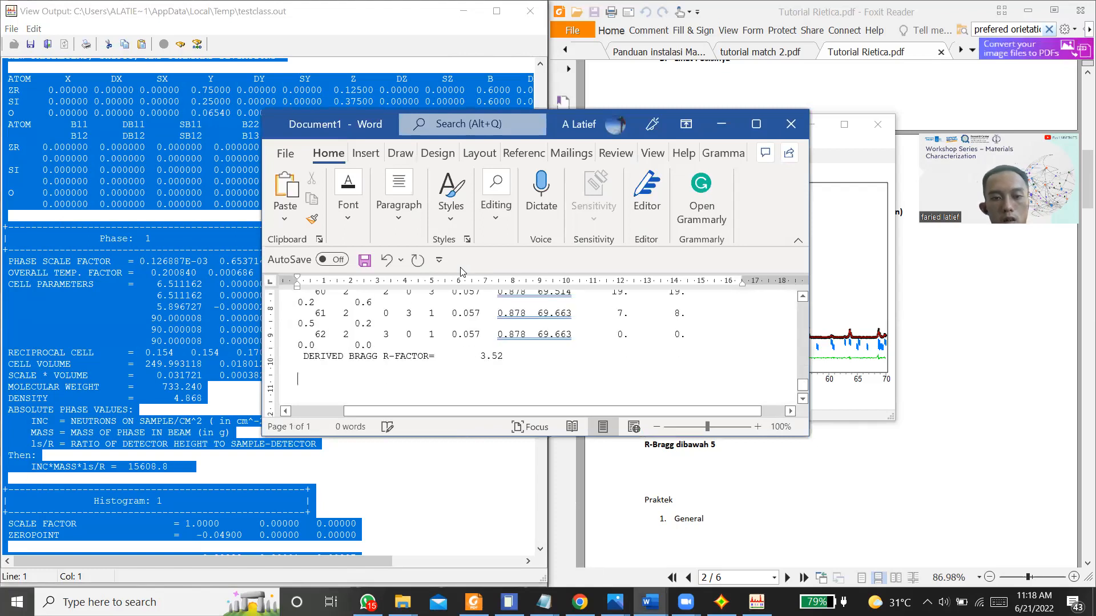
Step: Start saving the document under a new name and choose the Workshop folder on drive D as its location
click(284, 153)
click(342, 374)
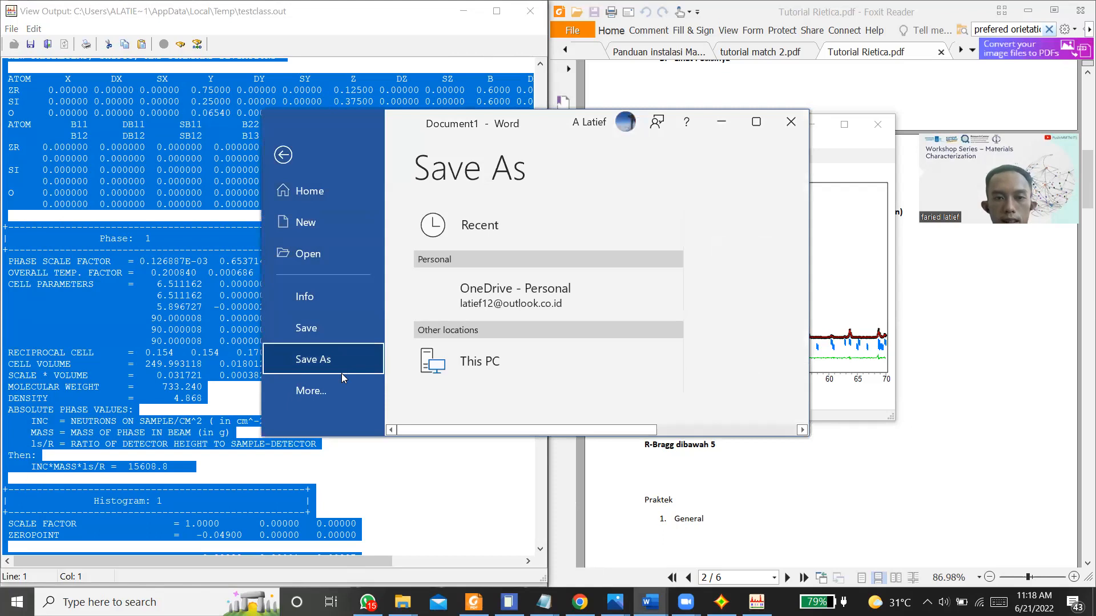
scroll(501, 310, down, 1)
click(490, 313)
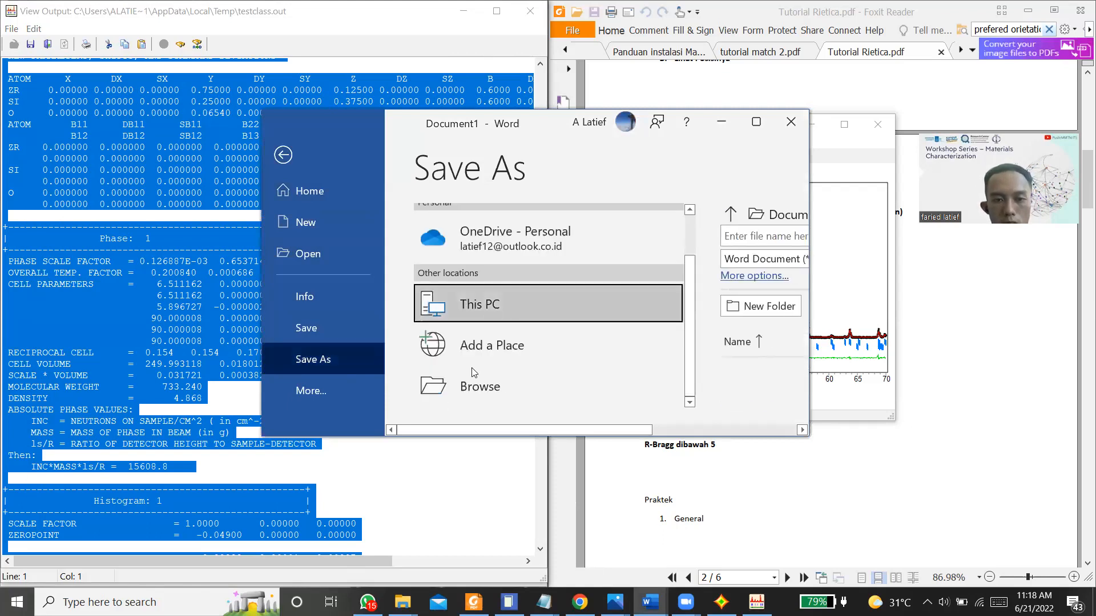
click(468, 398)
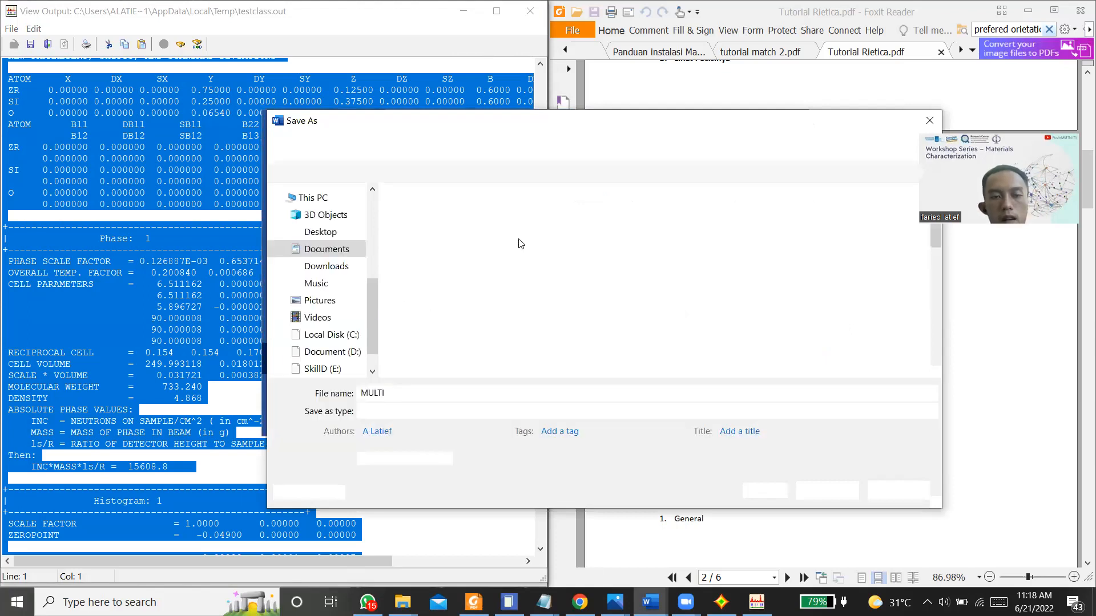
click(342, 357)
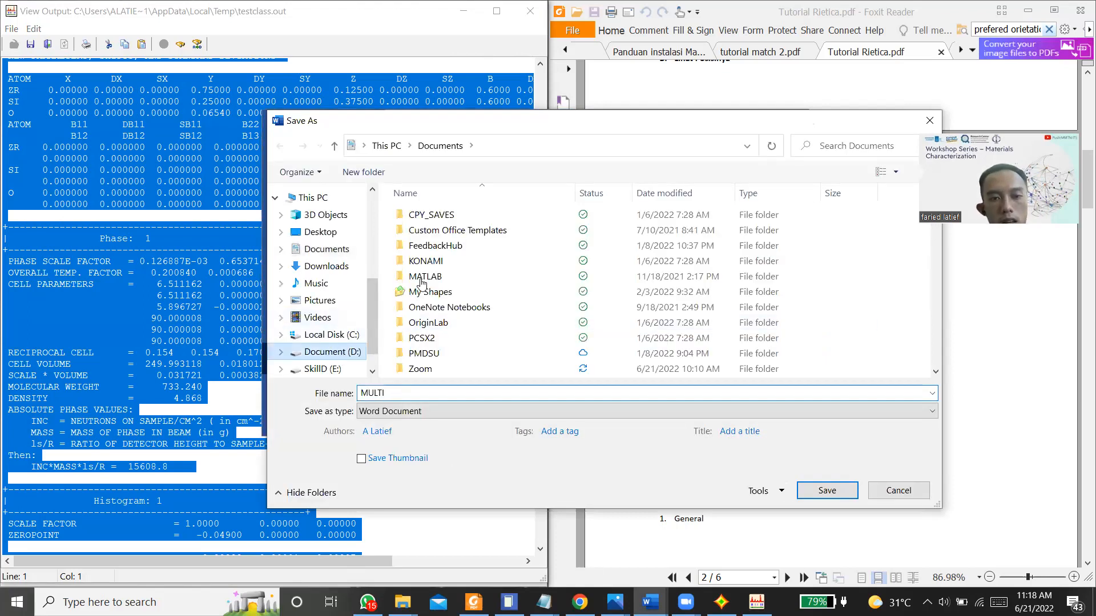
scroll(456, 317, down, 4)
scroll(456, 317, down, 1)
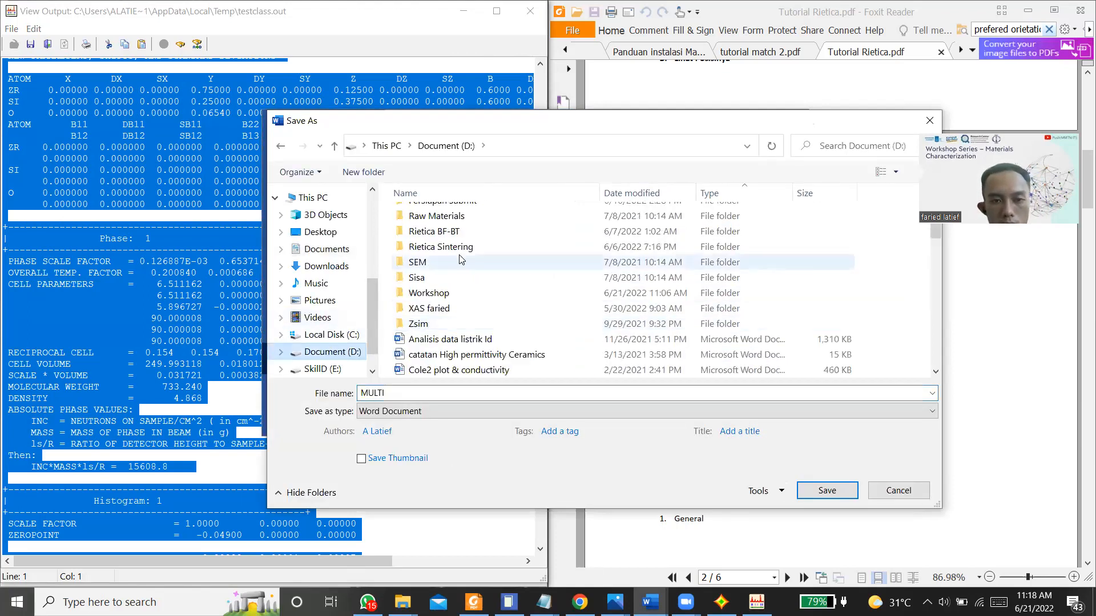
click(440, 294)
double_click(440, 294)
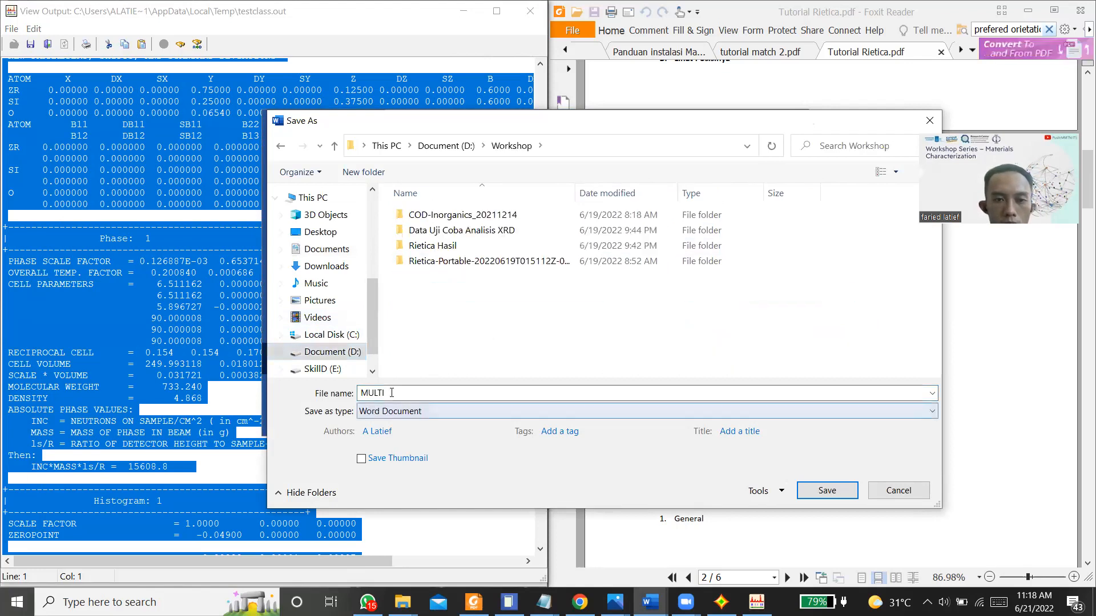
Step: Name the document Hasil ZSQ and save it as a Word Document
double_click(391, 393)
text(H)
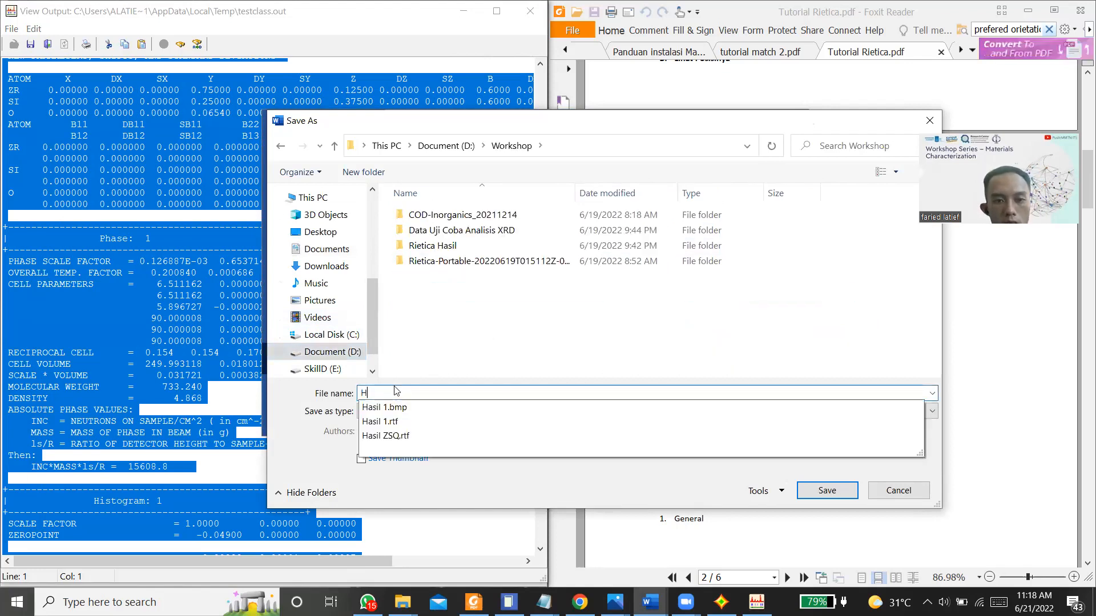
text(asil )
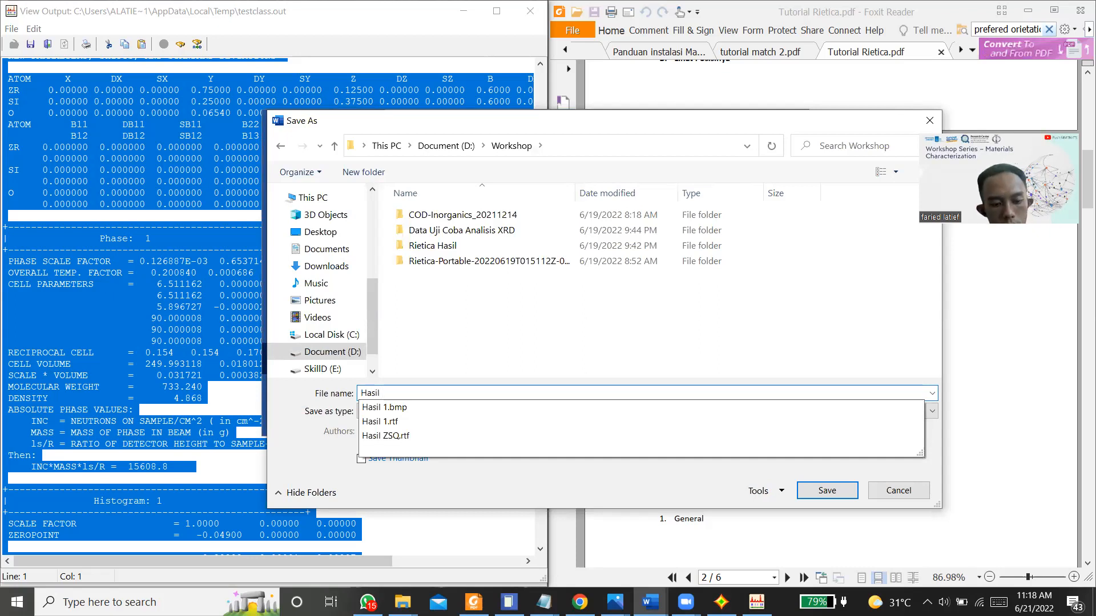
text(ZSQ)
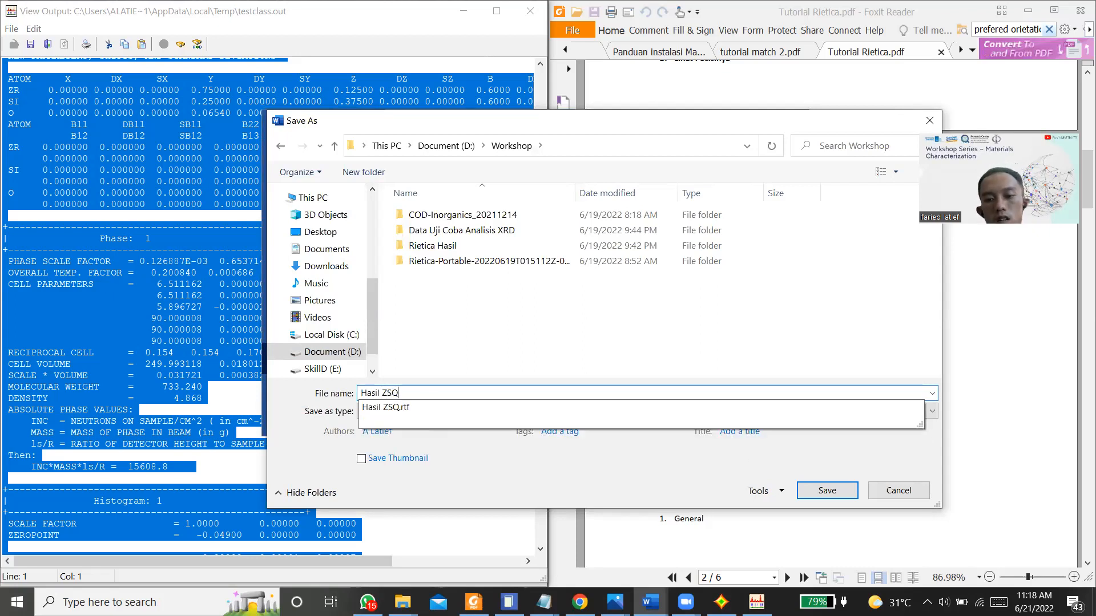
click(825, 491)
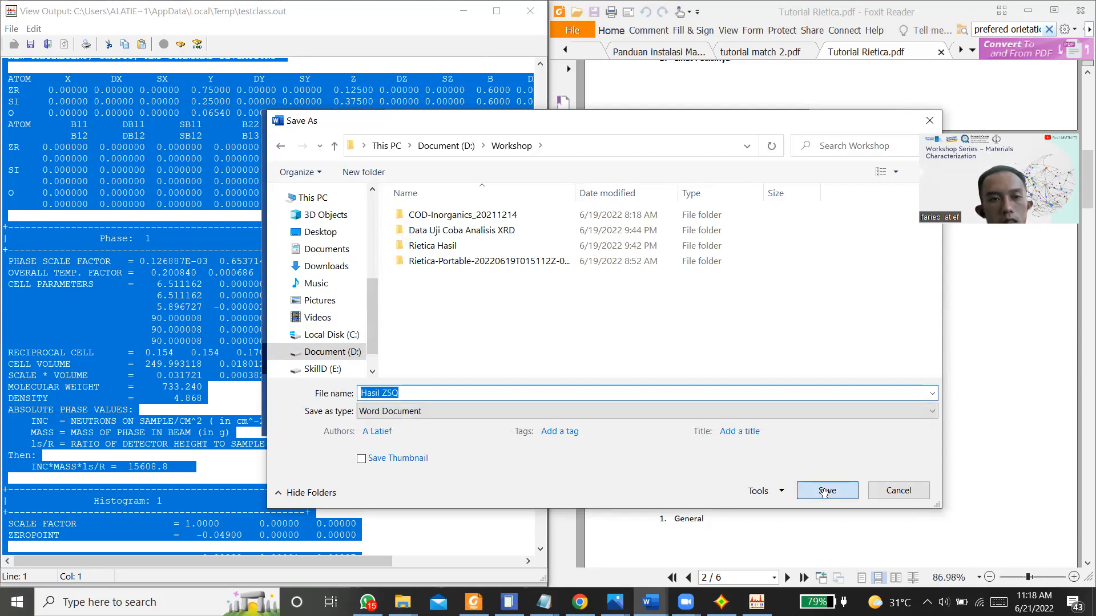
Step: Minimize Word and close the refinement output without saving its changes
click(721, 121)
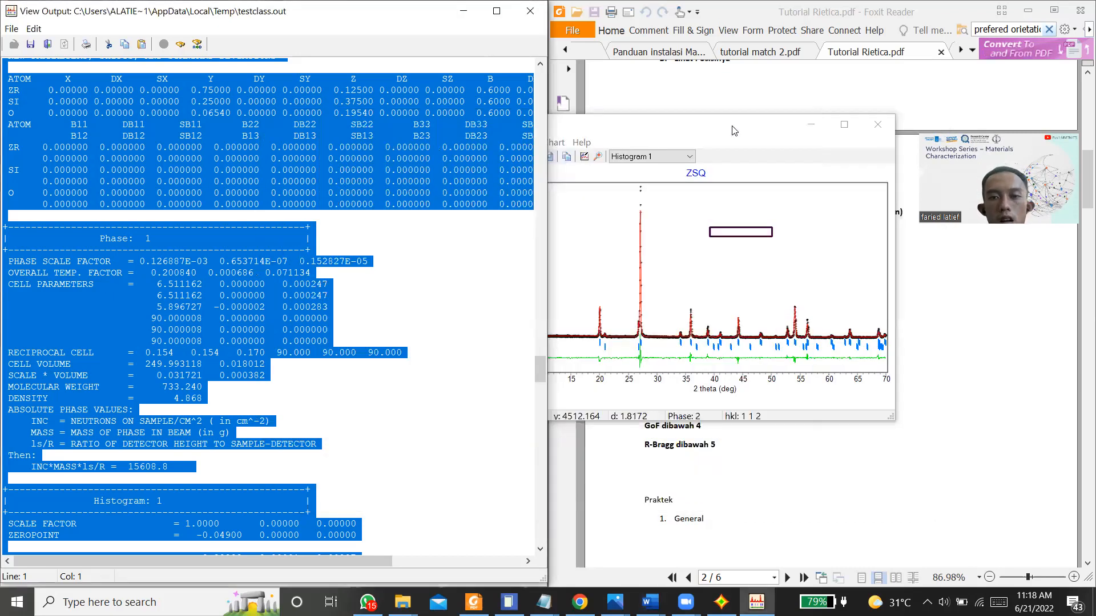
click(541, 23)
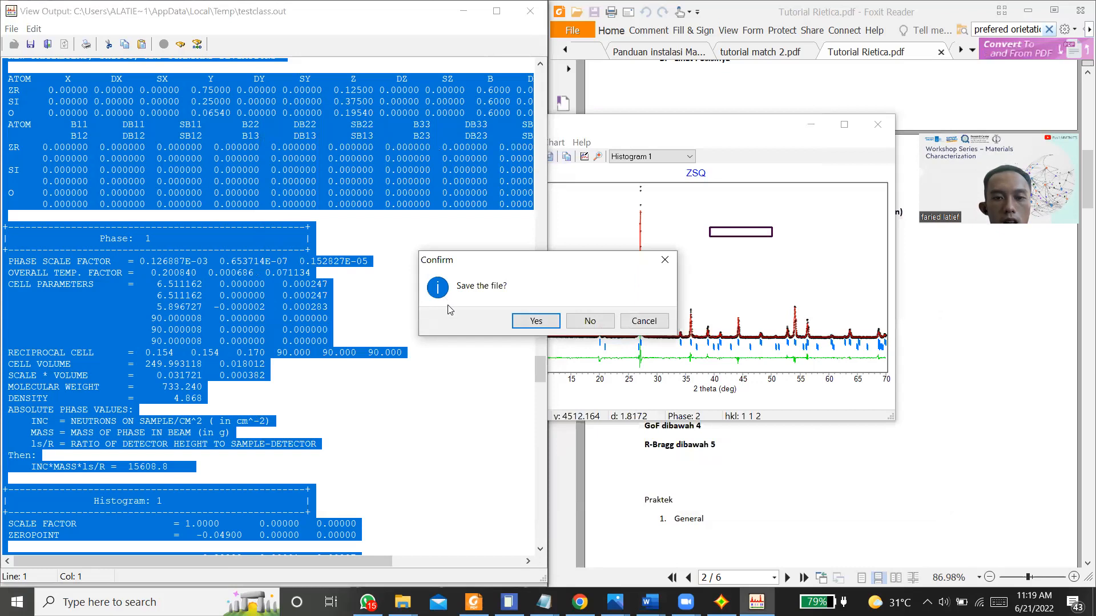
click(583, 321)
Step: Restore the ZSQ refinement plot to its full range and minimize the plot window
drag(434, 302, 729, 174)
right_click(695, 255)
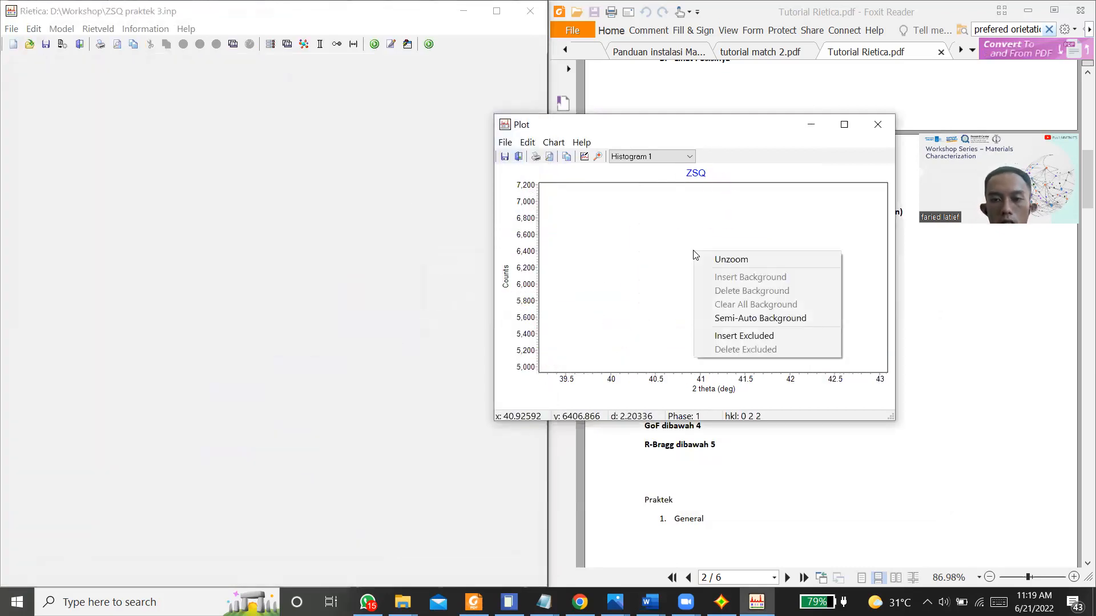
click(713, 260)
click(287, 279)
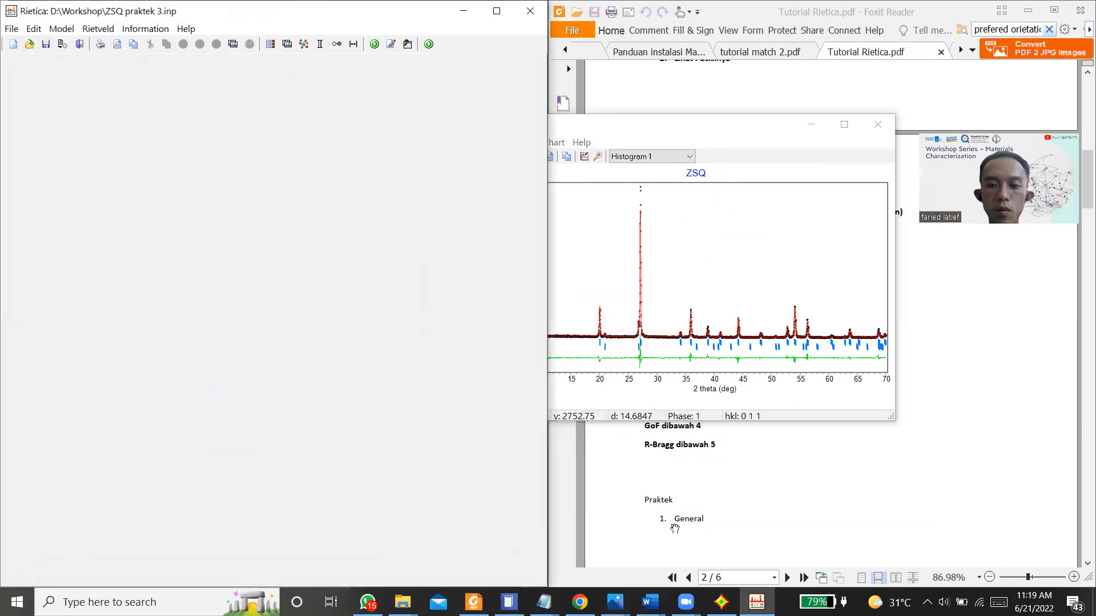
click(814, 125)
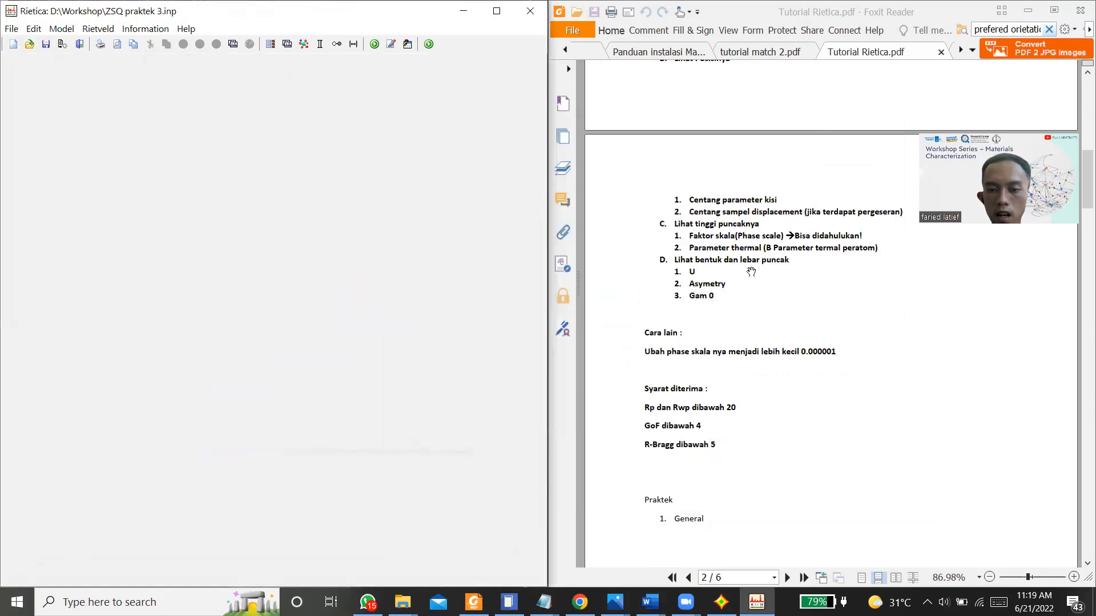
Step: Look through the Rietica tutorial PDF, including its General, Histogram and Phases settings, Refine example and acceptance criteria
scroll(755, 404, down, 10)
scroll(755, 404, down, 5)
scroll(748, 256, up, 2)
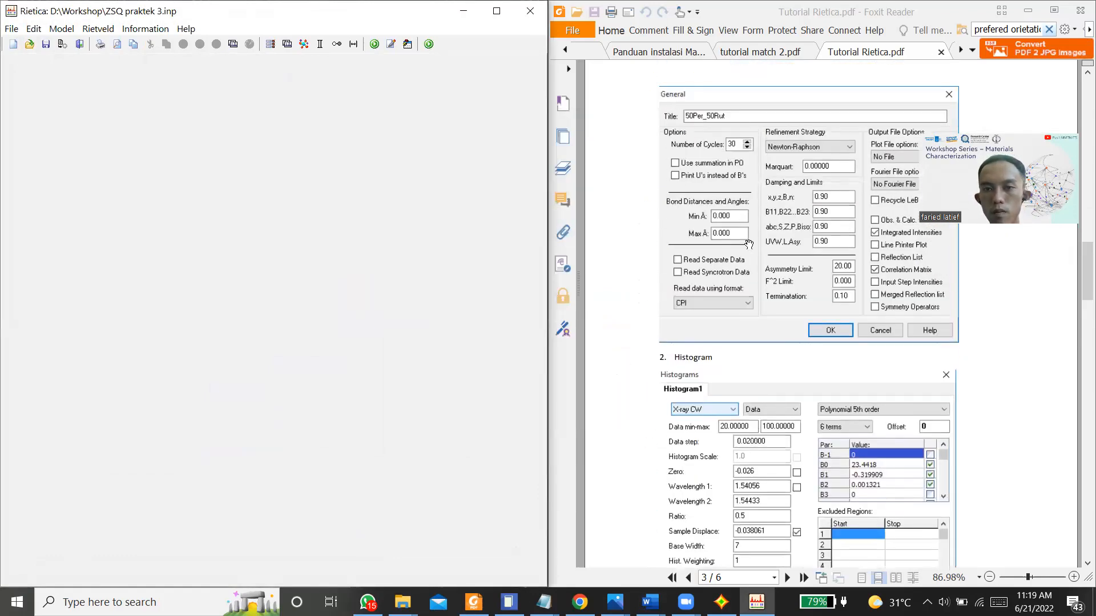
scroll(713, 160, down, 8)
scroll(714, 160, down, 10)
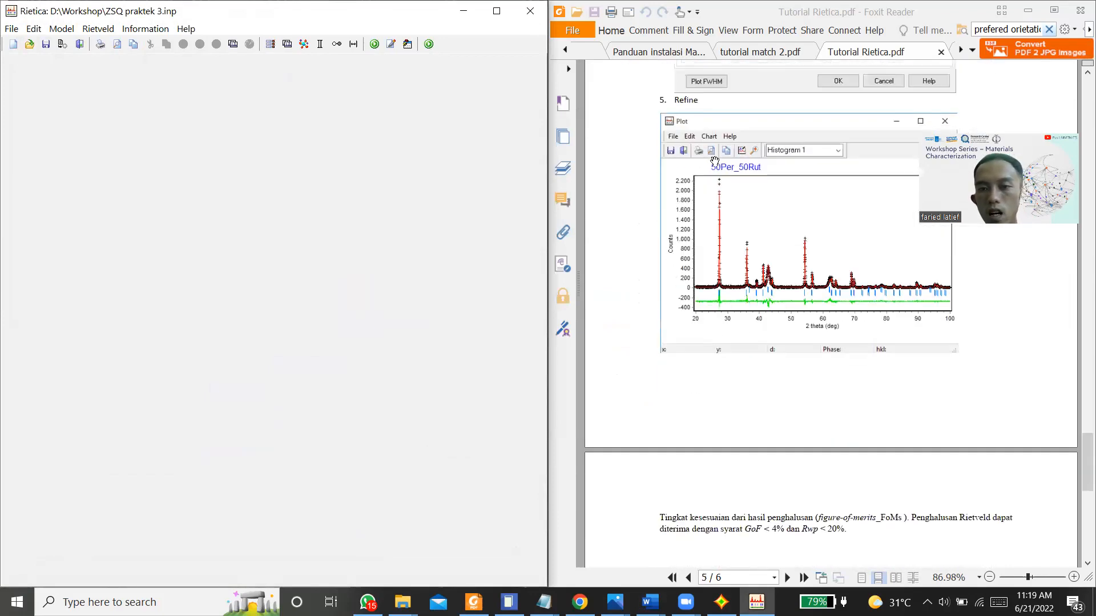
scroll(714, 160, down, 1)
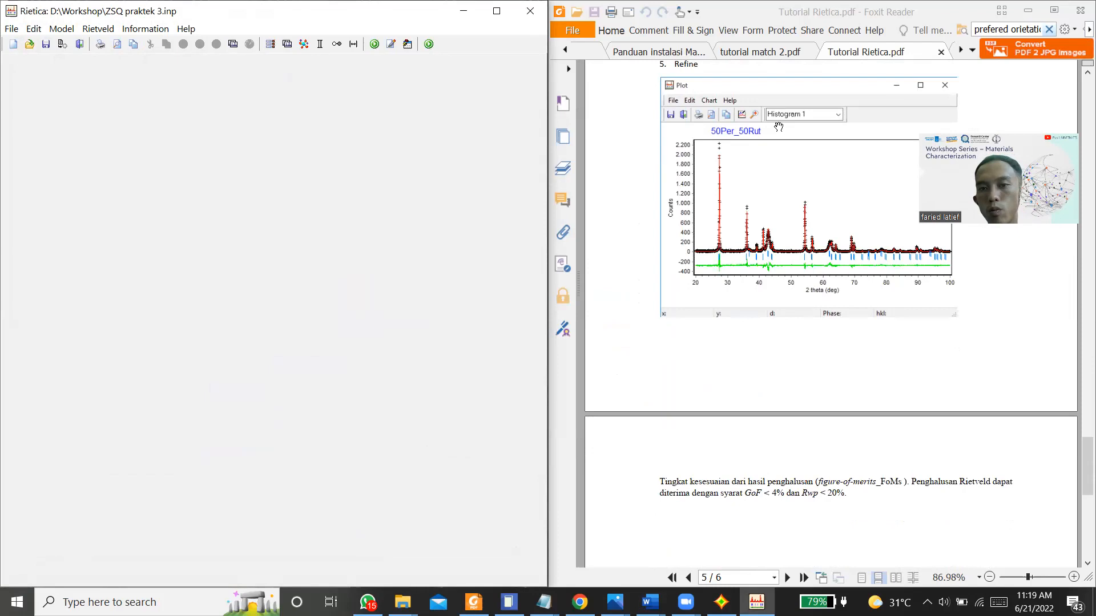
scroll(721, 202, up, 2)
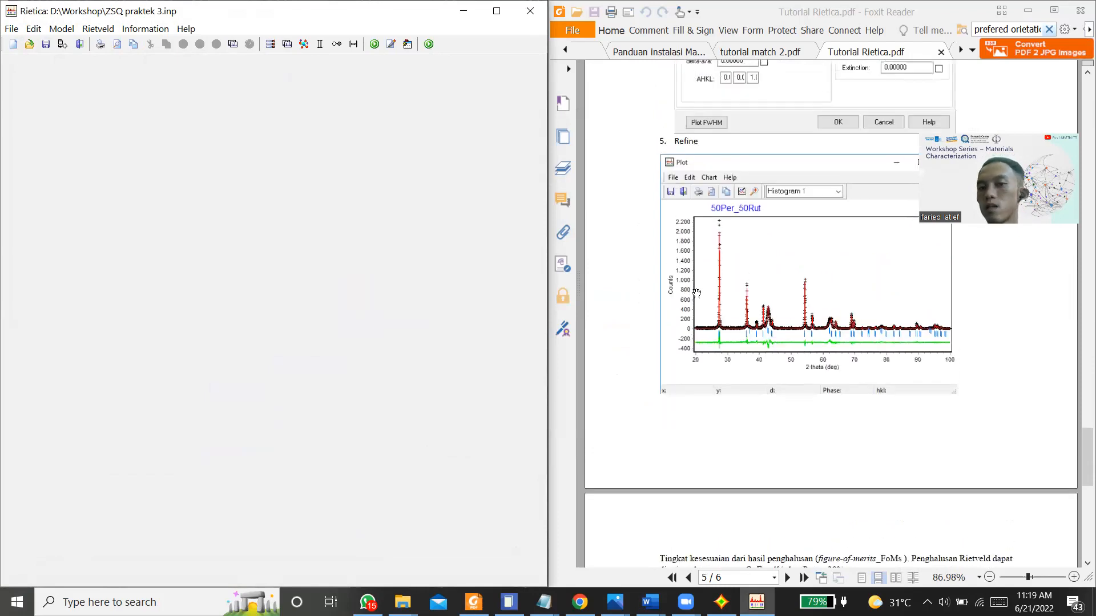
scroll(778, 314, down, 2)
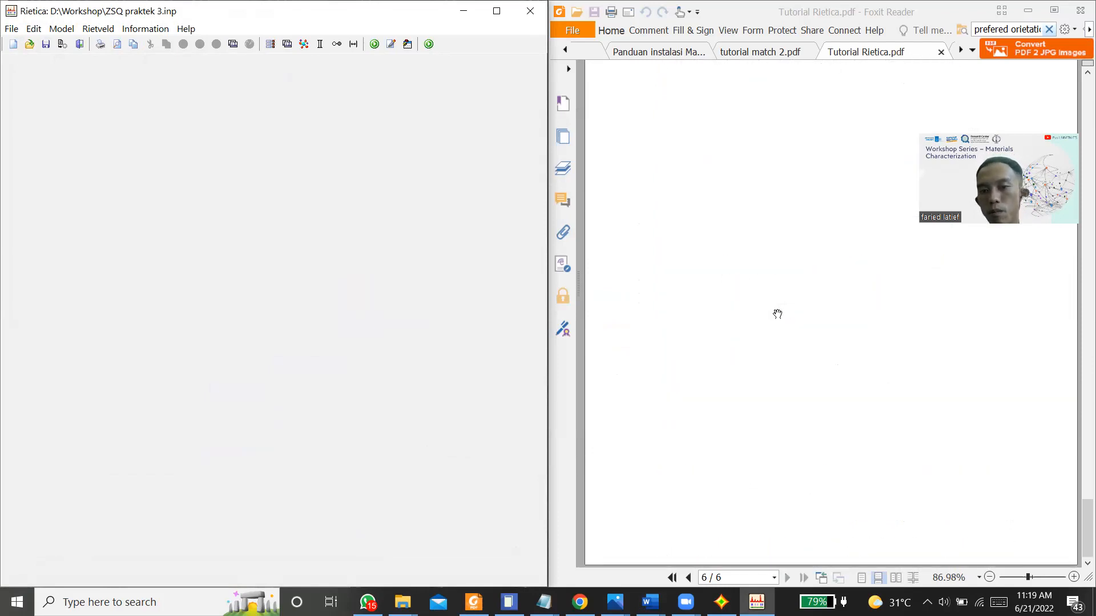
scroll(777, 314, up, 15)
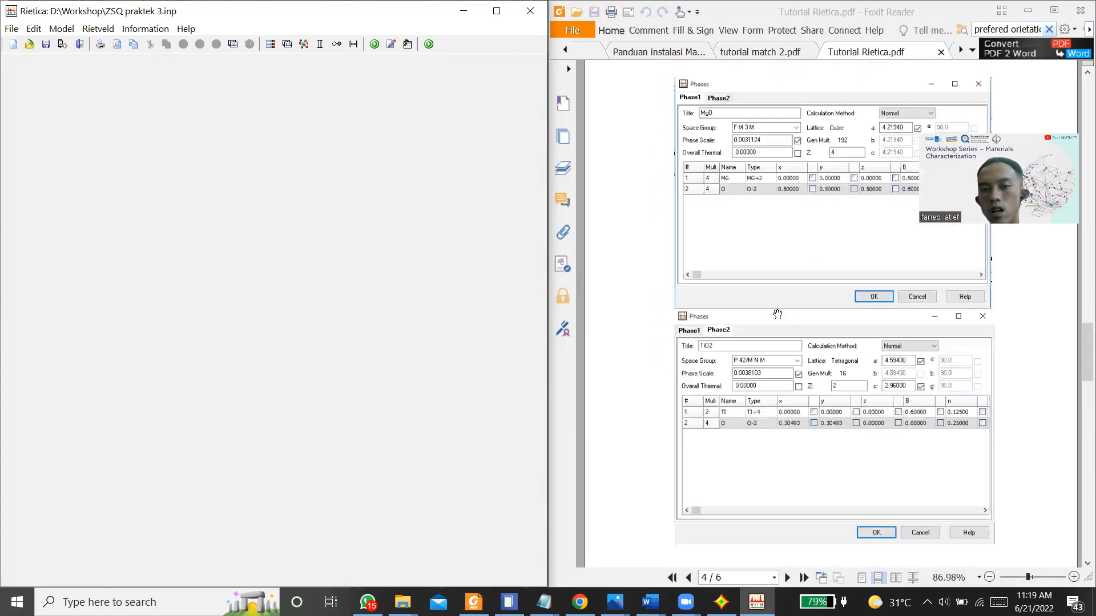
scroll(778, 314, up, 4)
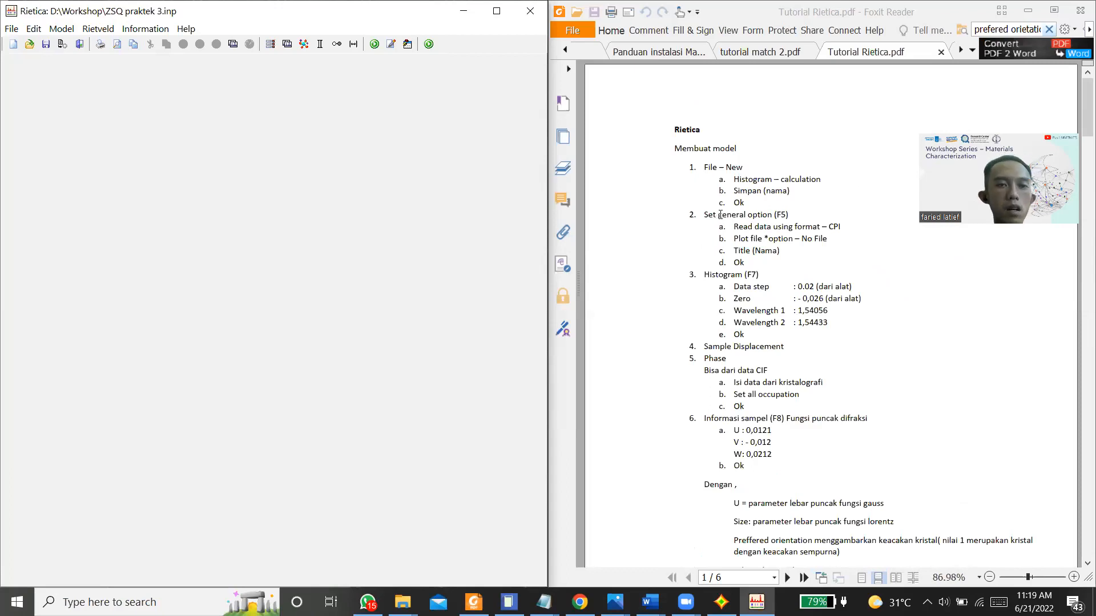
click(1033, 125)
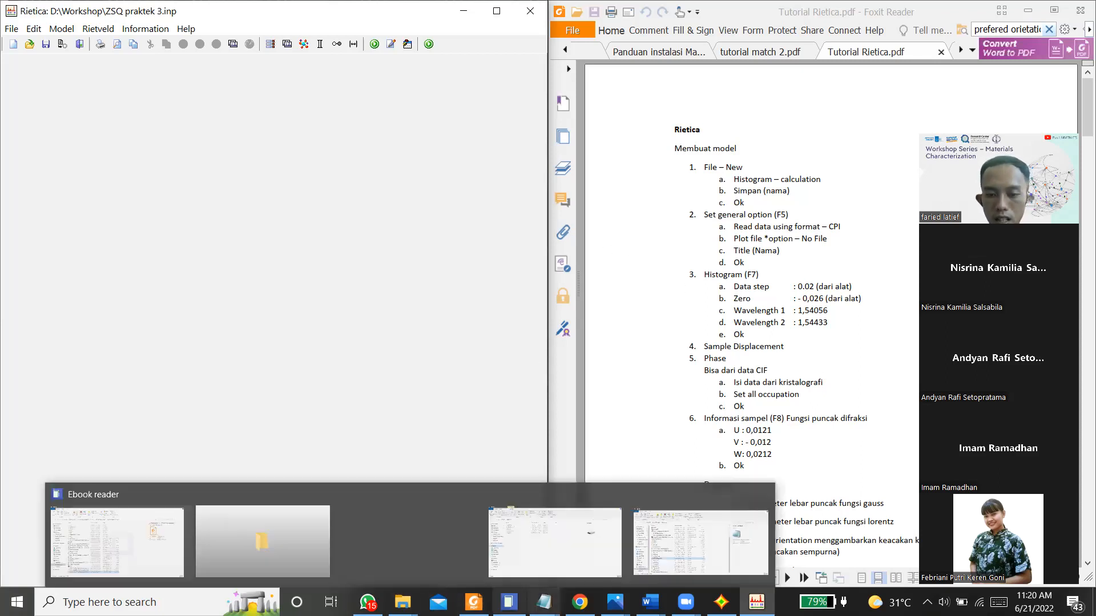
Step: Switch to Chrome and inspect the CIF and Uji XRD folders in the shared Data Uji Coba Analisis XRD Drive folder
click(580, 602)
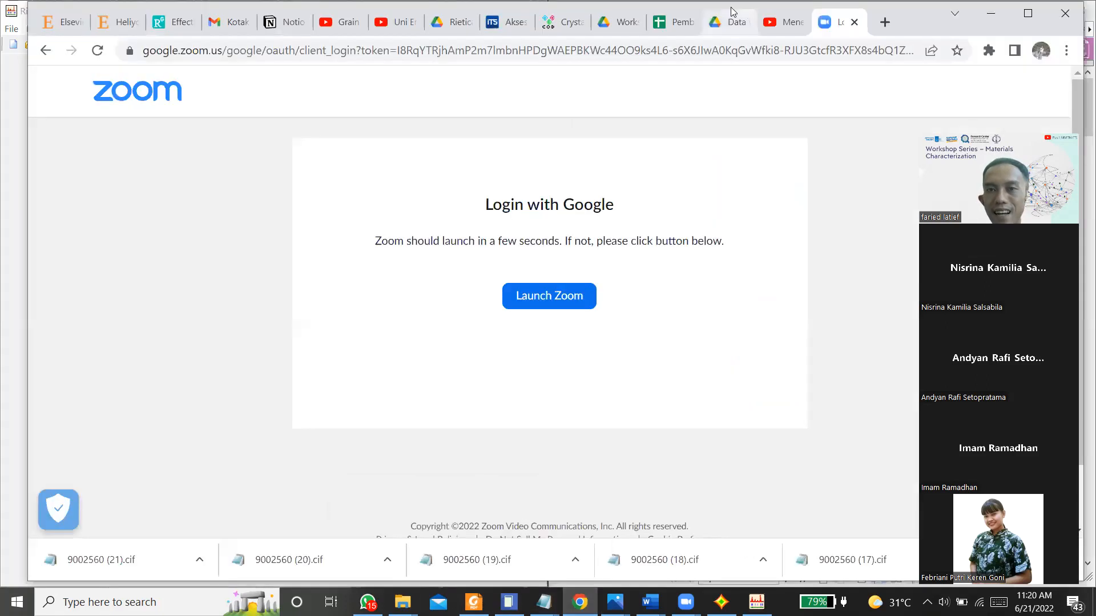
click(733, 18)
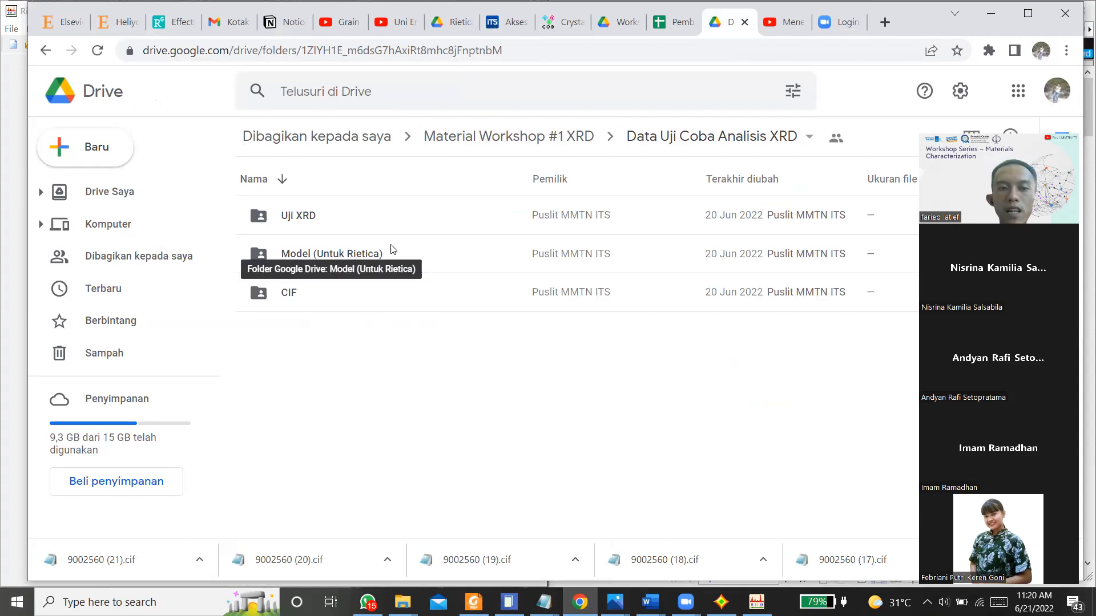
double_click(288, 294)
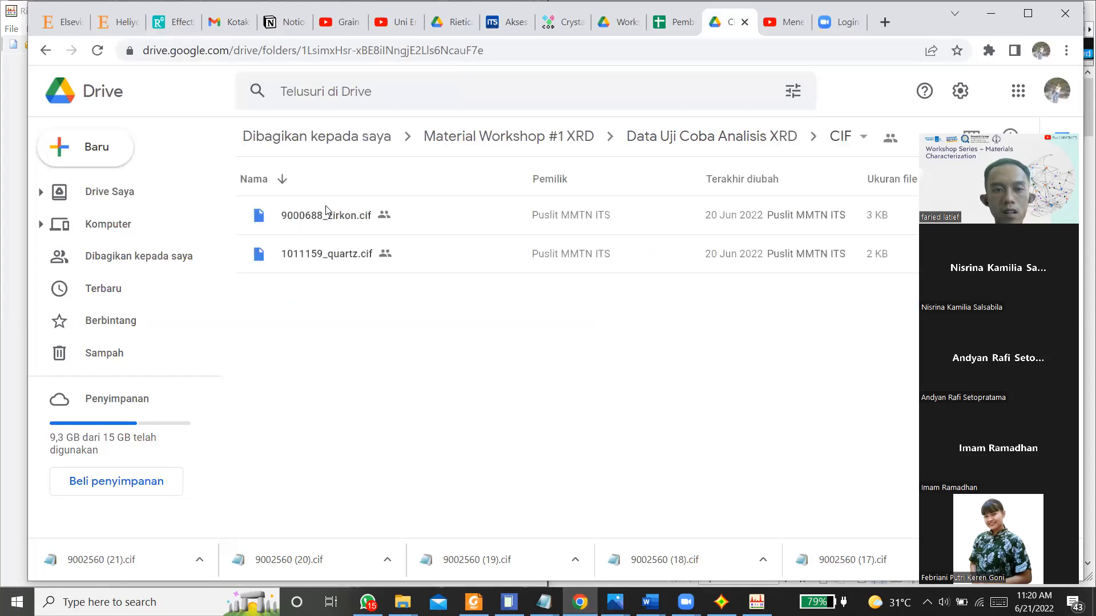
click(45, 52)
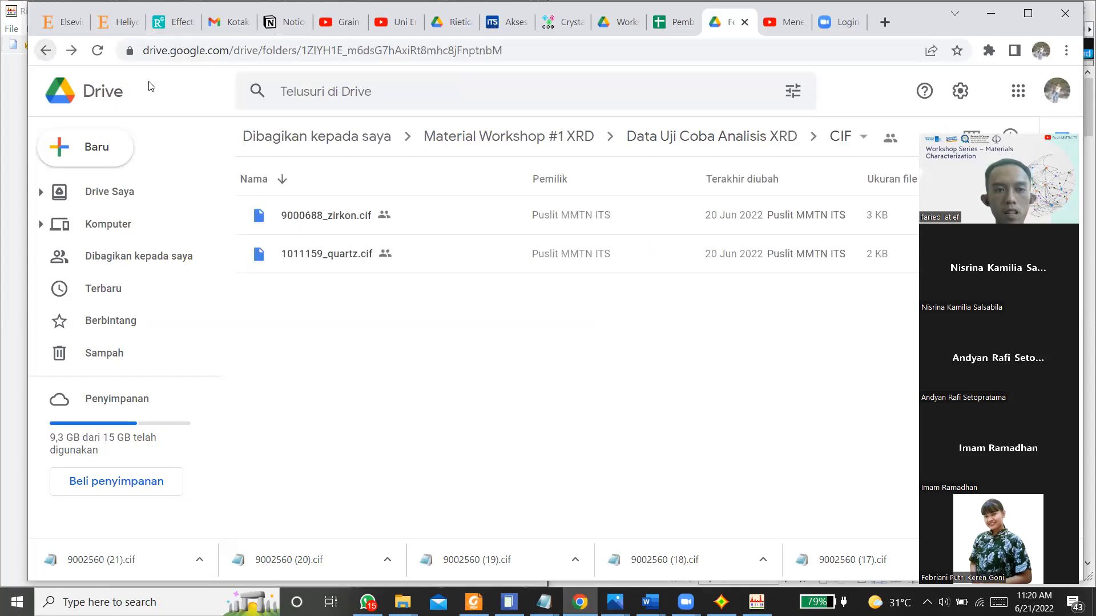
double_click(321, 217)
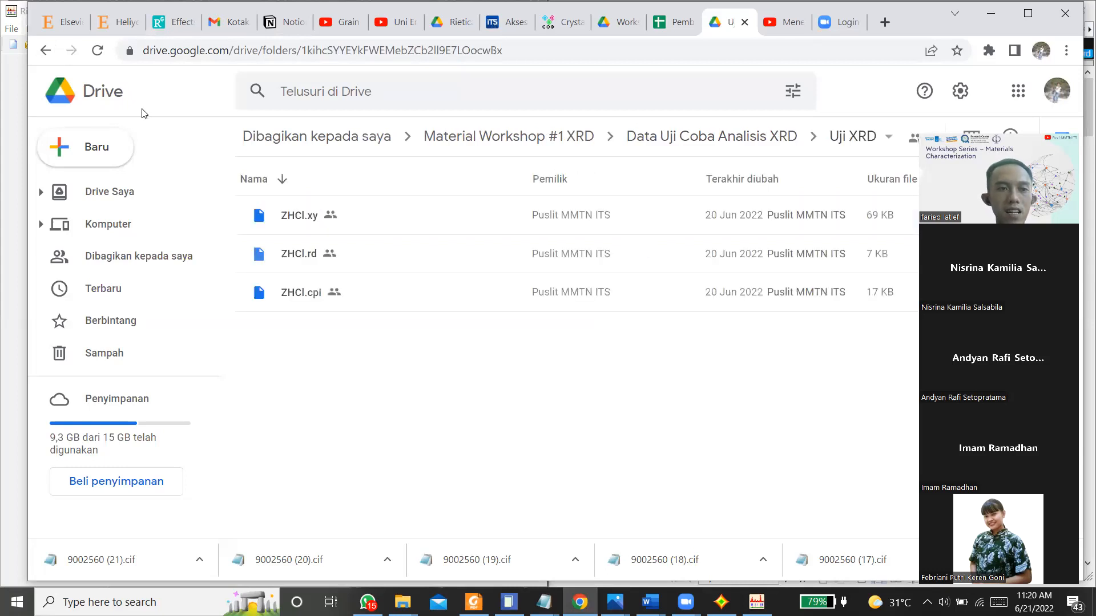
click(45, 51)
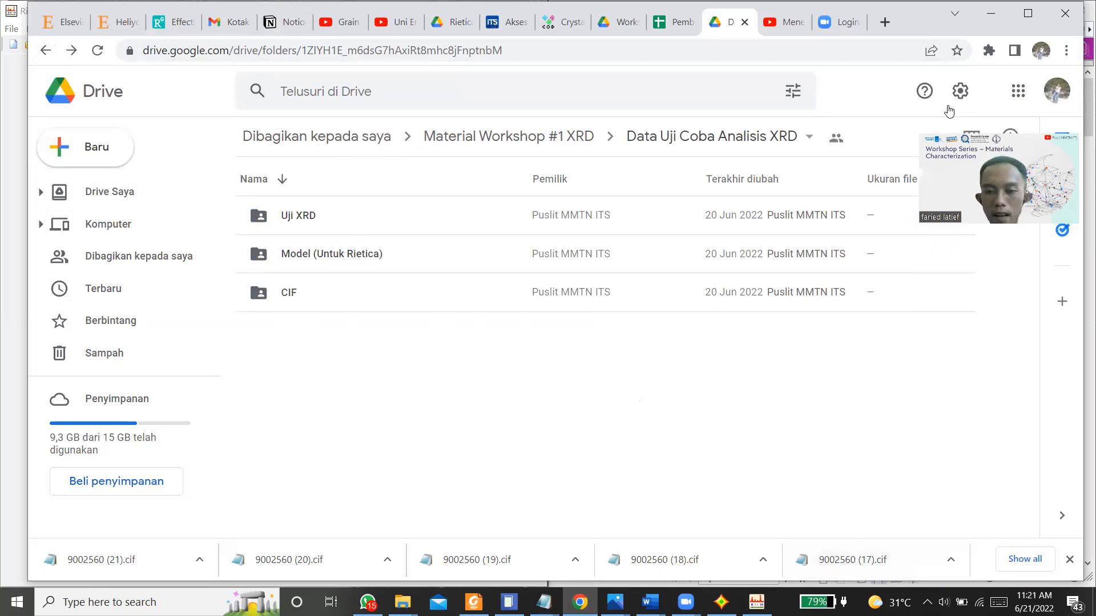
Step: Bring up the Zoom meeting controls and minimize the browser window
click(685, 602)
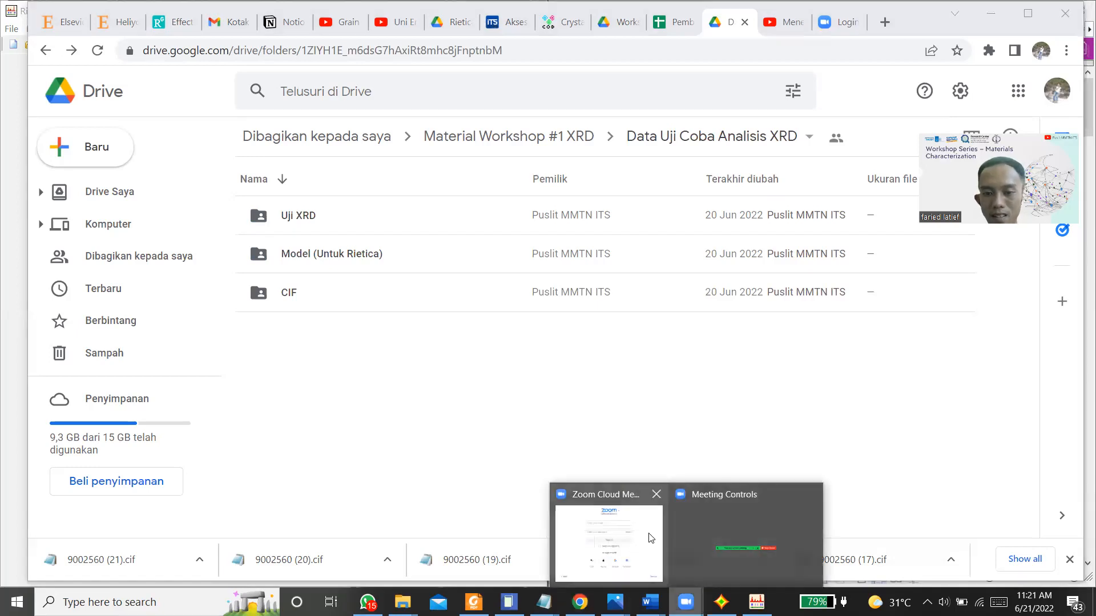
click(720, 514)
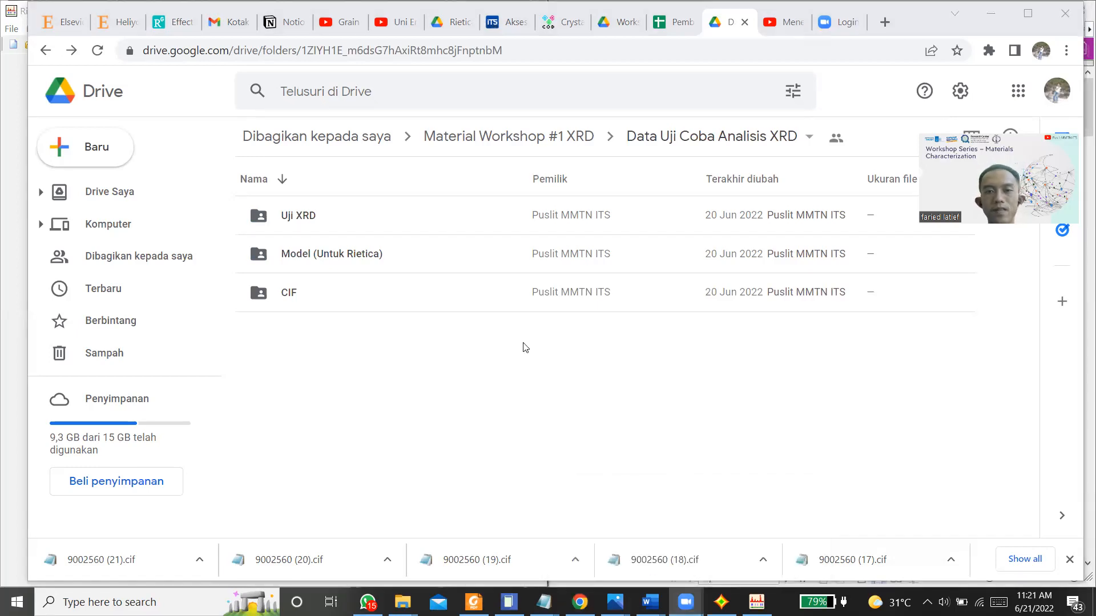
click(991, 13)
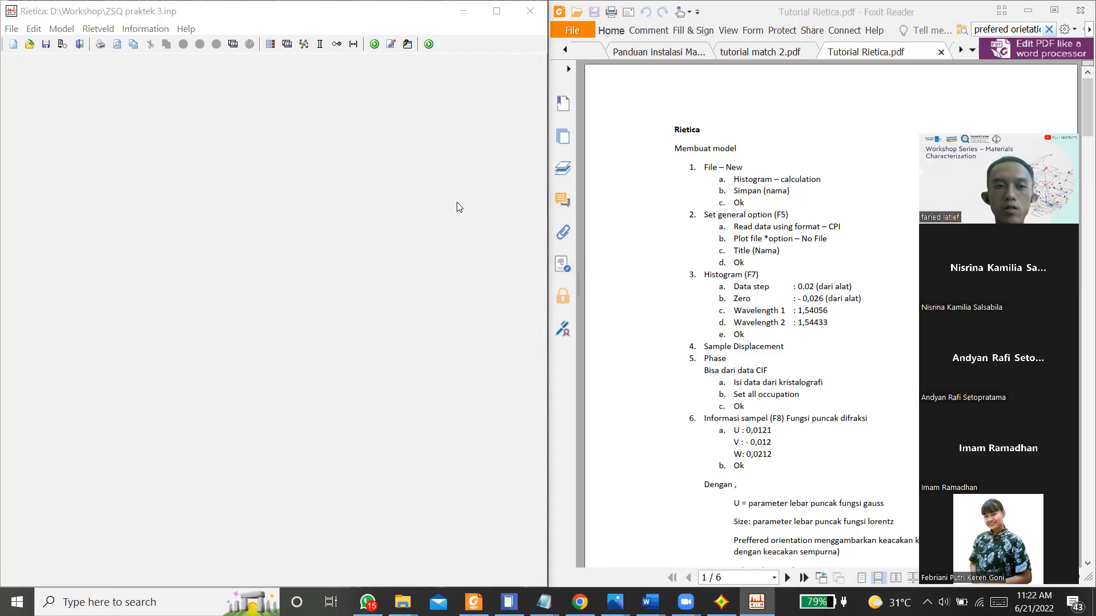
Step: Start refining ZSQ praktek 3 with Dynamic Plotting enabled and Update disabled, and restore the maximized plot to window size
click(177, 109)
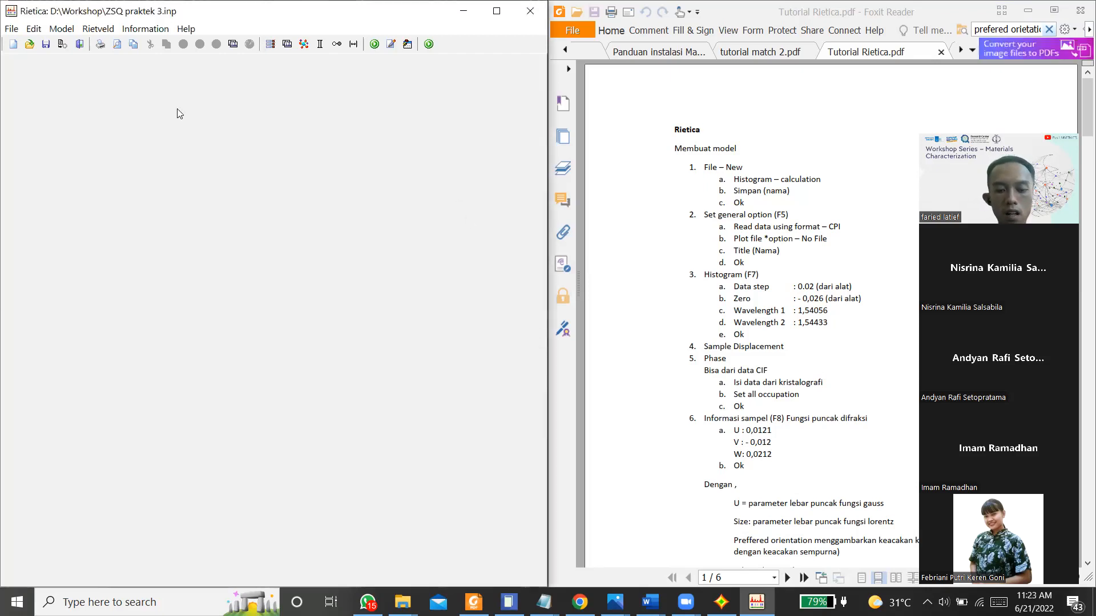
key(F9)
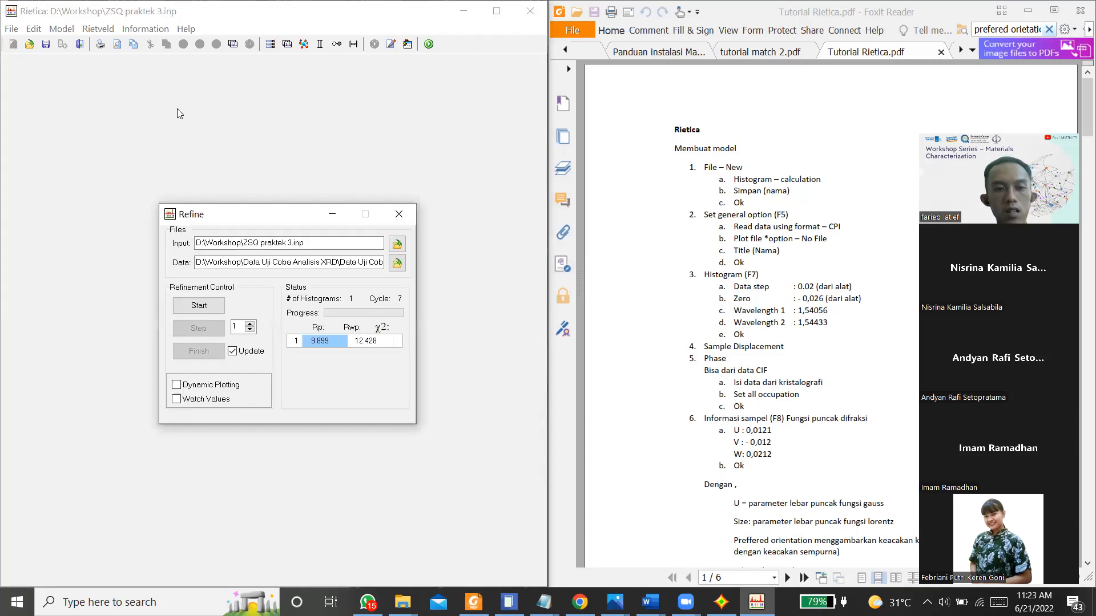
click(206, 385)
click(244, 352)
click(194, 306)
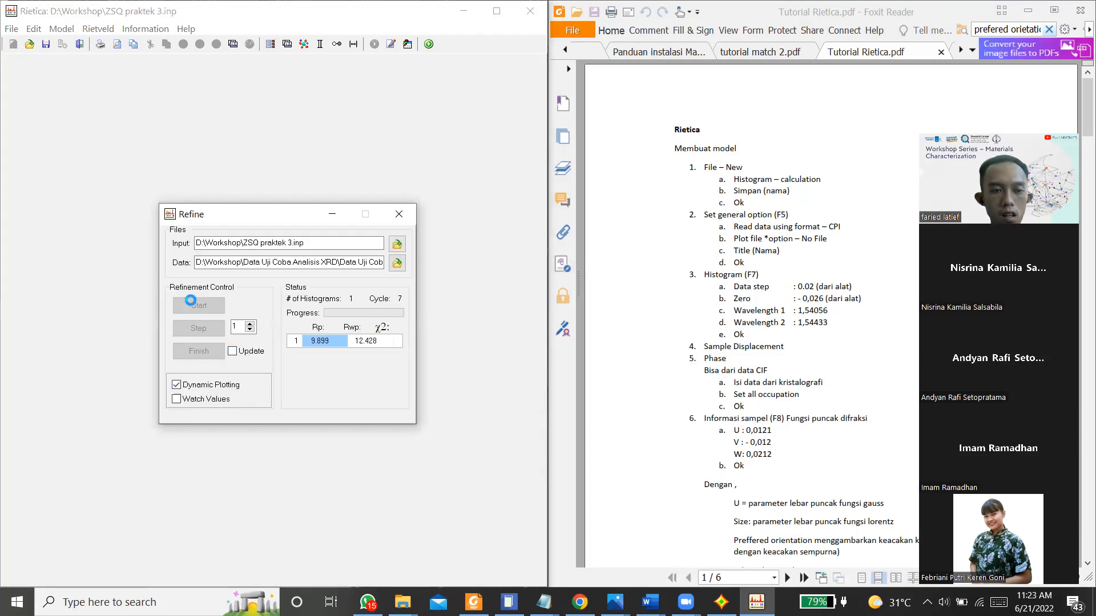
click(59, 579)
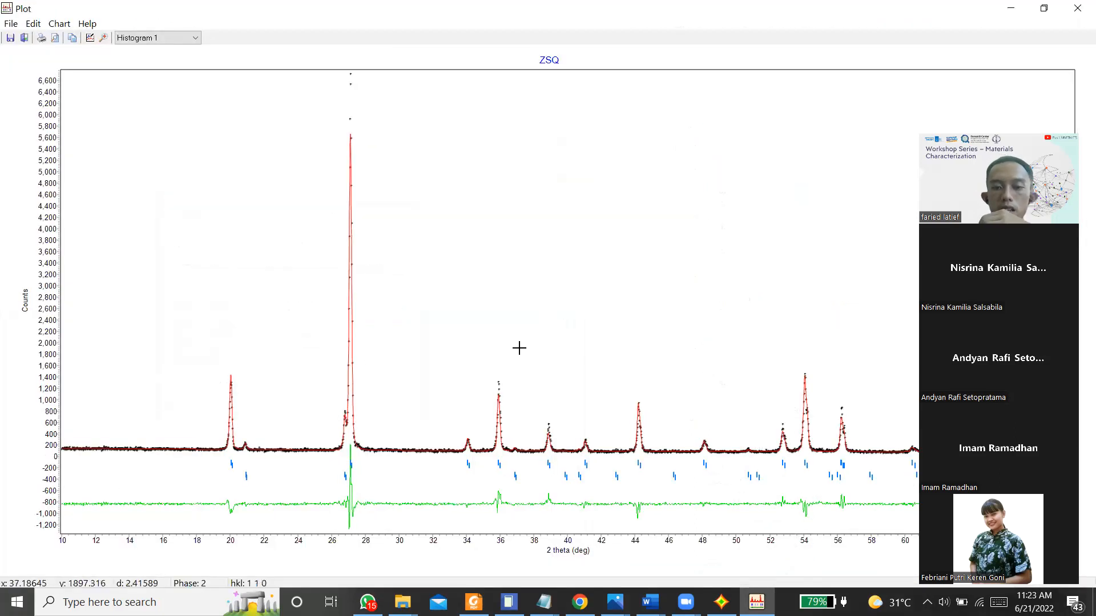
double_click(614, 17)
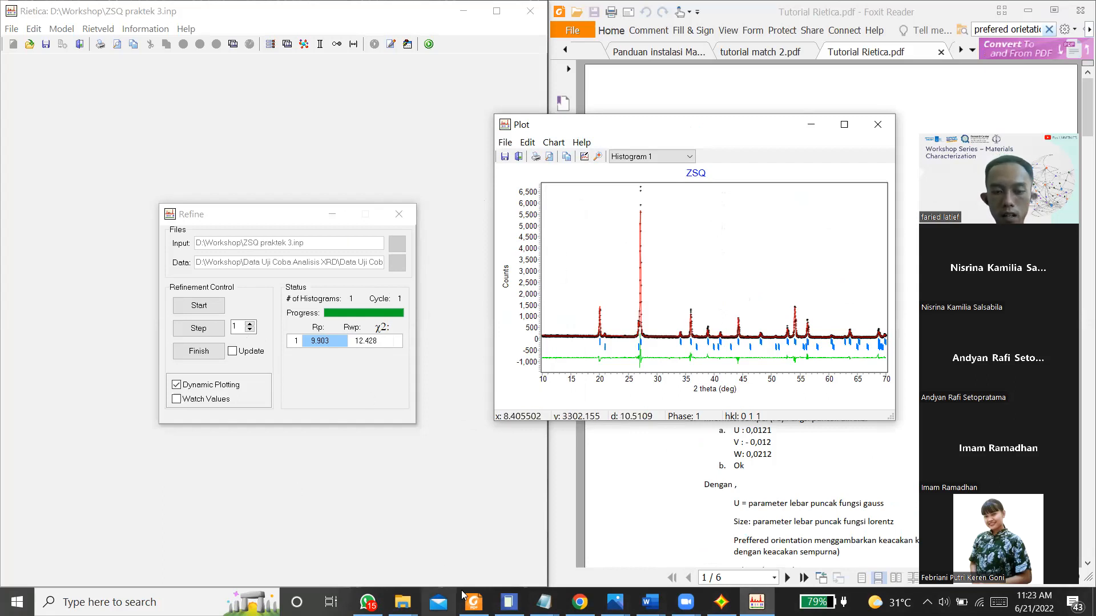
Step: Switch to File Explorer and open the 04 Output Publikasi folder under 01 Studi Pascasarjana and 01 Penelitian on drive D
click(402, 602)
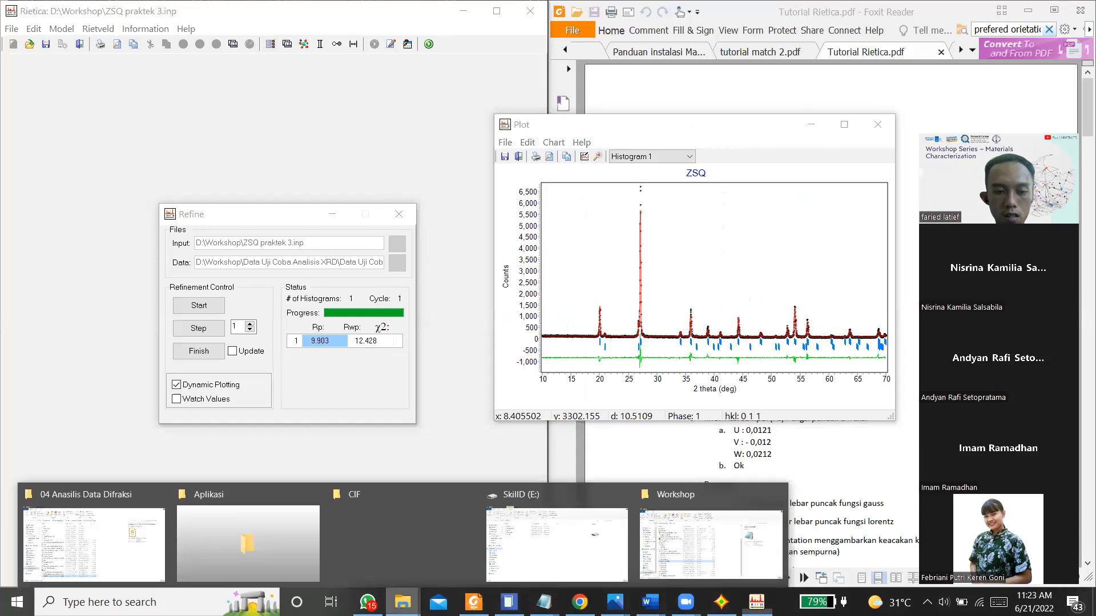
click(507, 537)
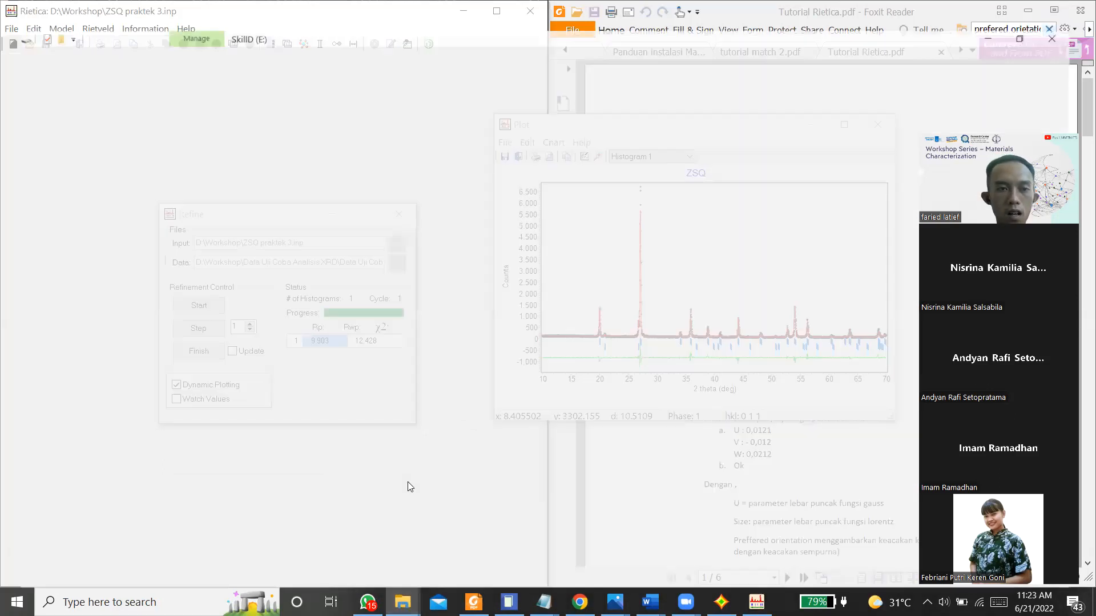
click(61, 486)
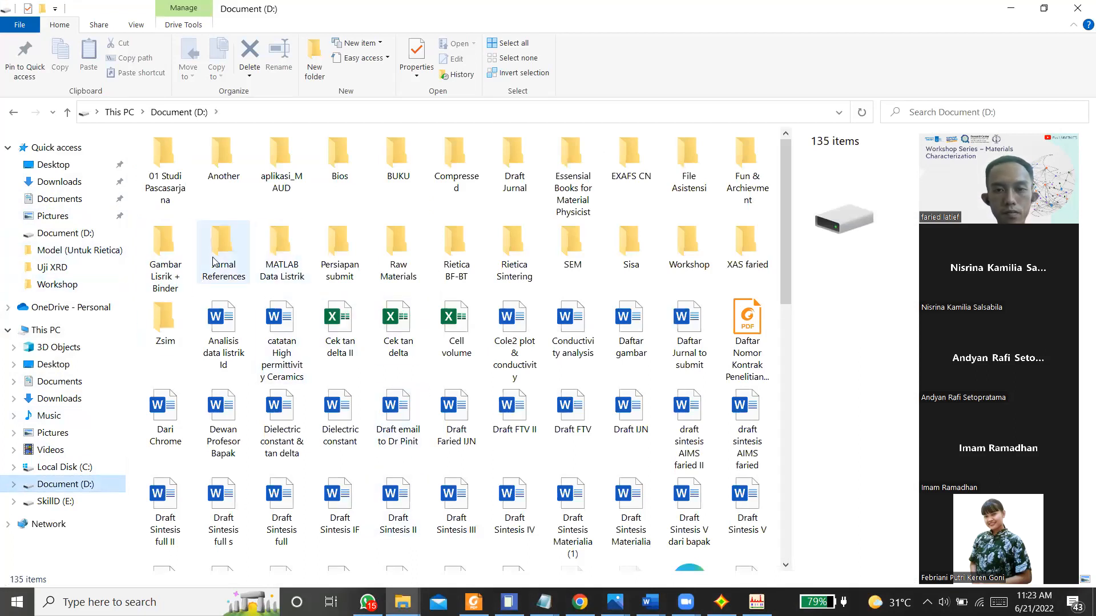
double_click(159, 196)
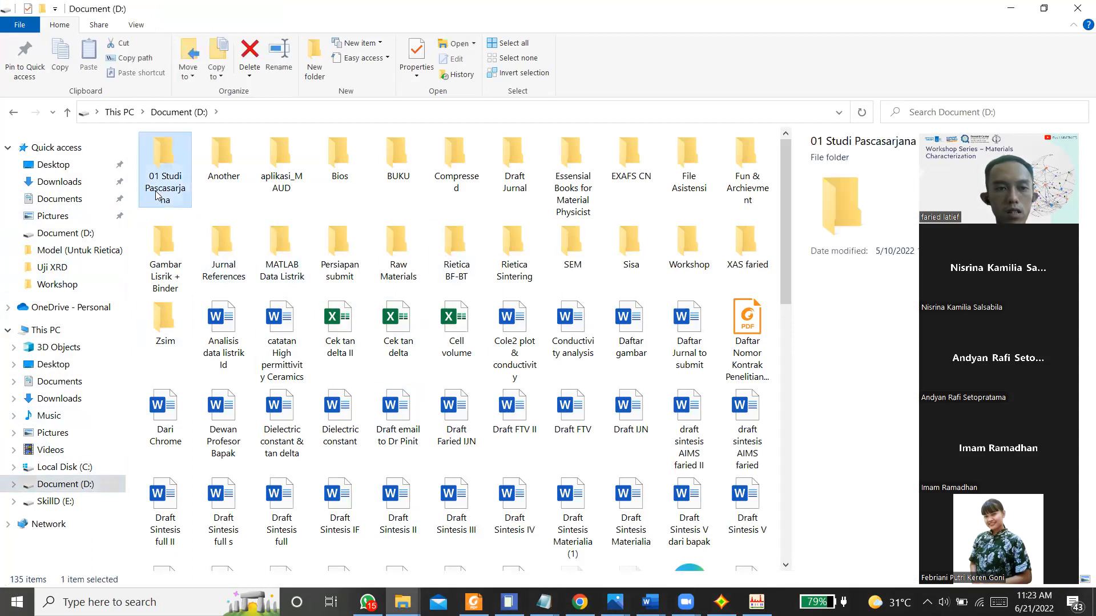
double_click(160, 165)
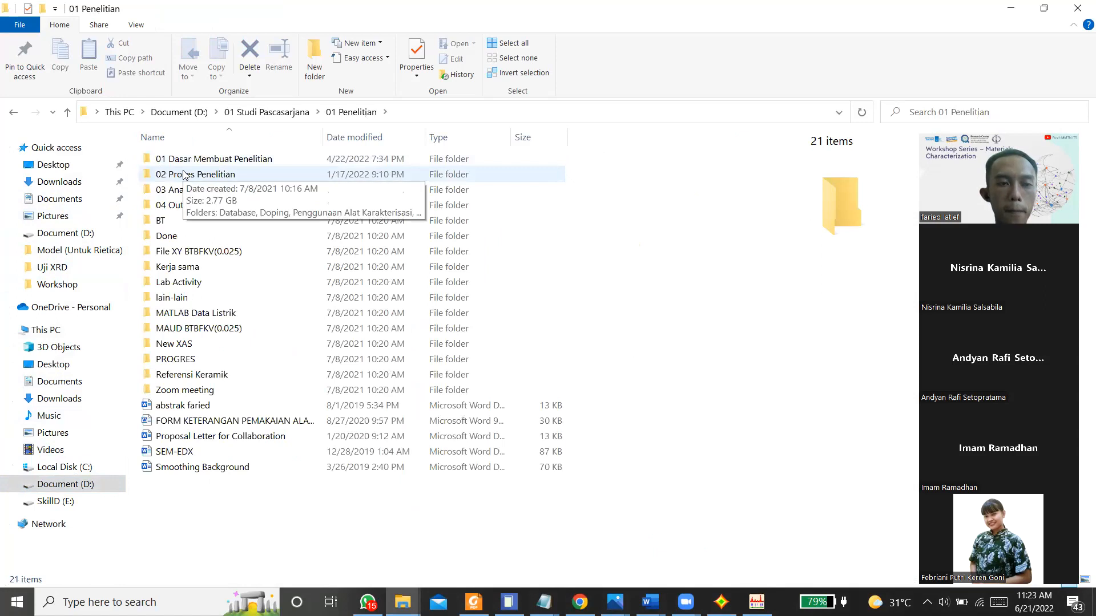
click(183, 172)
double_click(194, 206)
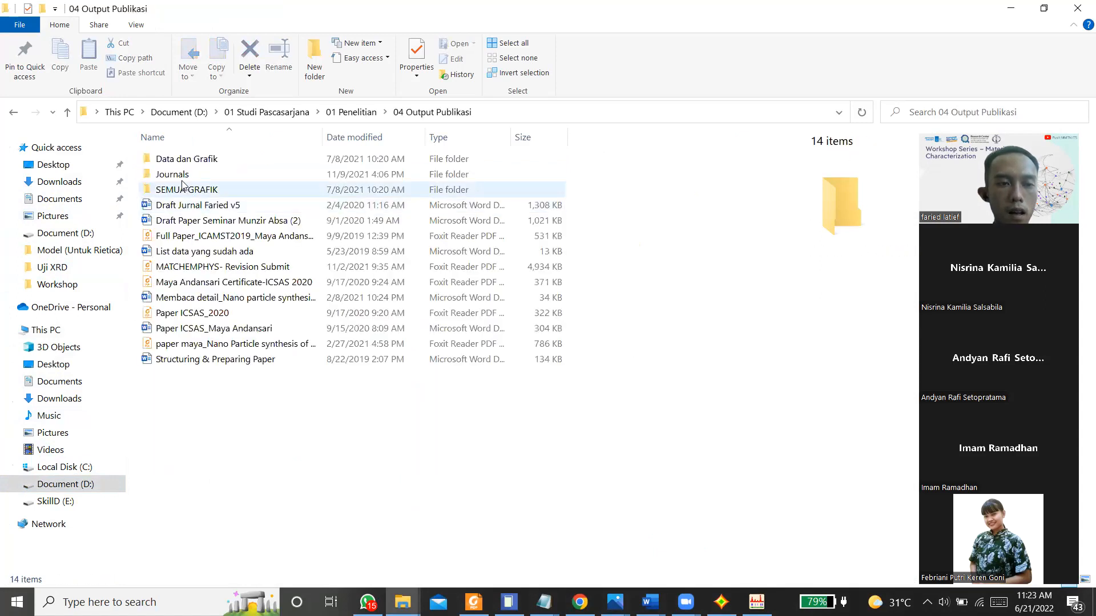
Step: Open the 2022 journal article PDF from the Jurnal 1 folder under Journals and maximize the Foxit Reader window
double_click(177, 173)
double_click(178, 163)
click(178, 163)
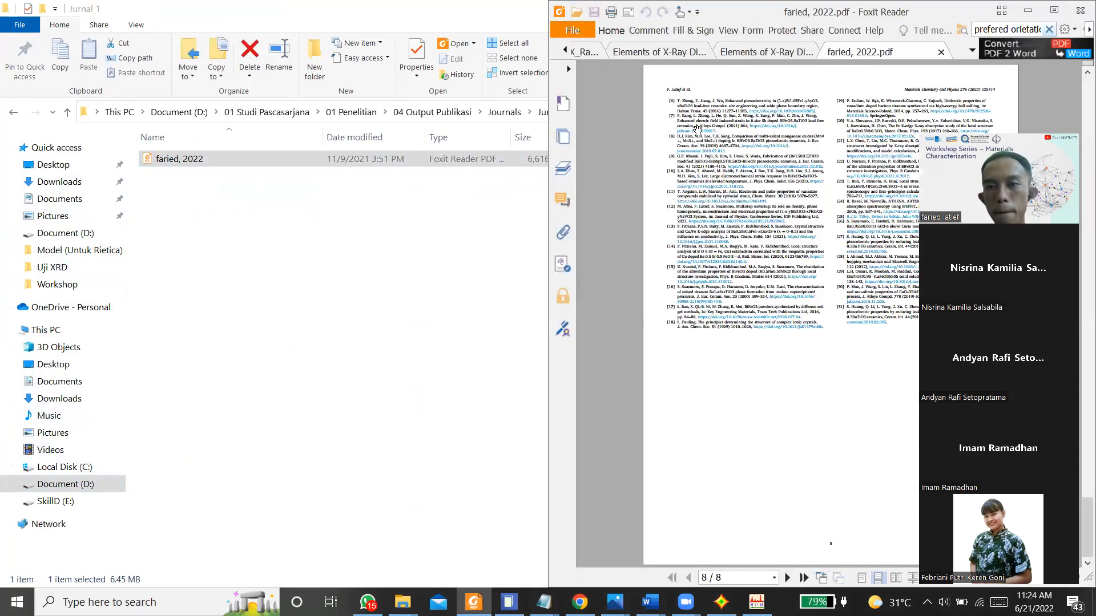
click(1054, 11)
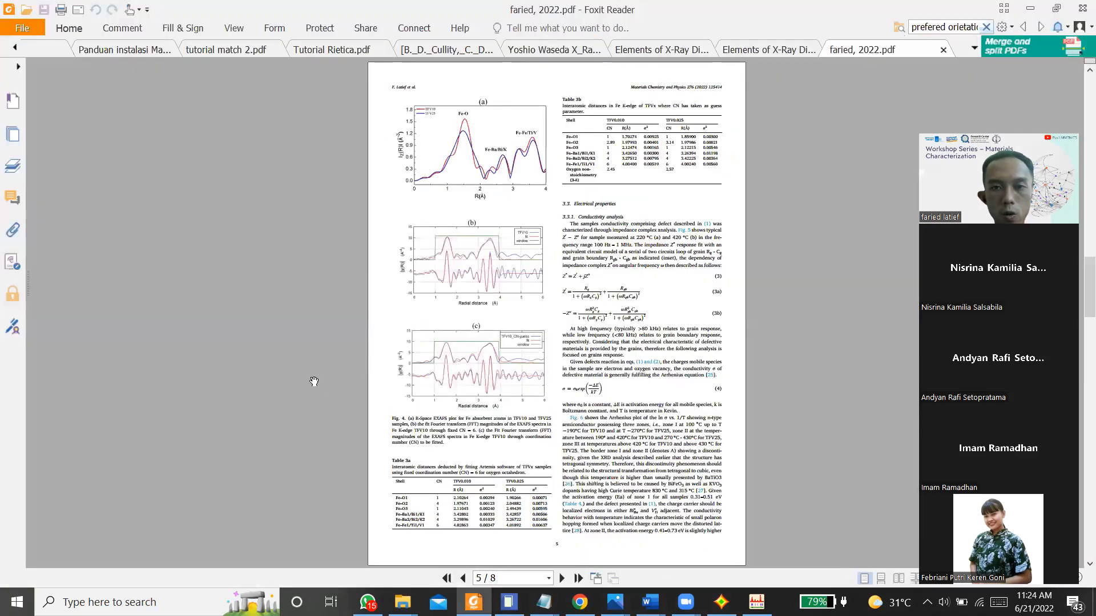
Step: Examine Table 1 with the Rietveld refined lattice parameters and reliability factors on page 3 of the article
scroll(314, 381, up, 4)
scroll(314, 382, down, 6)
scroll(314, 381, down, 1)
scroll(313, 381, up, 5)
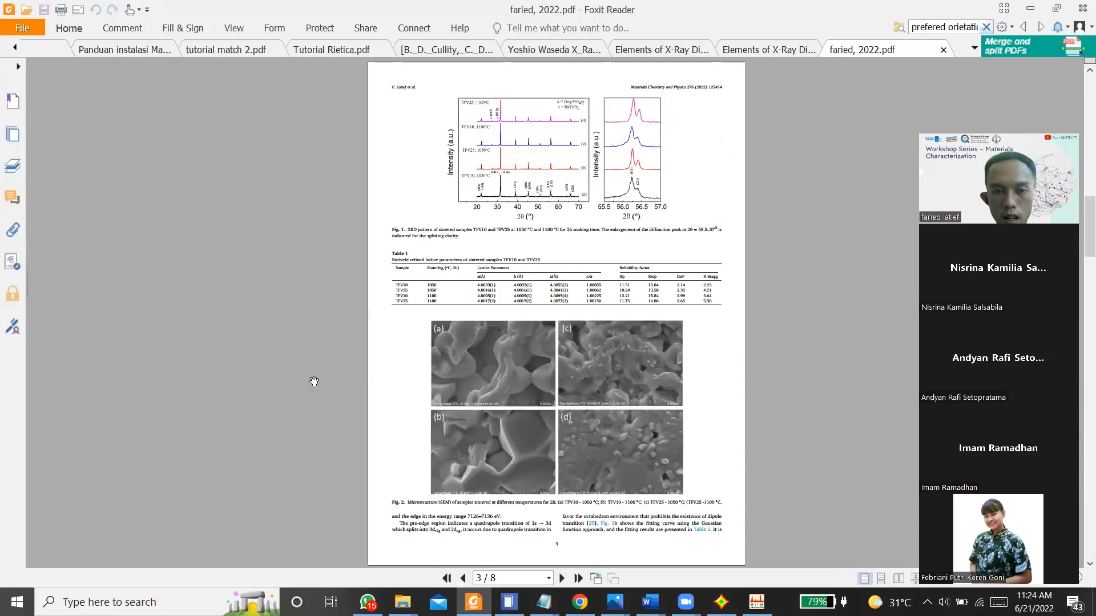
ctrl+scroll(499, 323, up, 3)
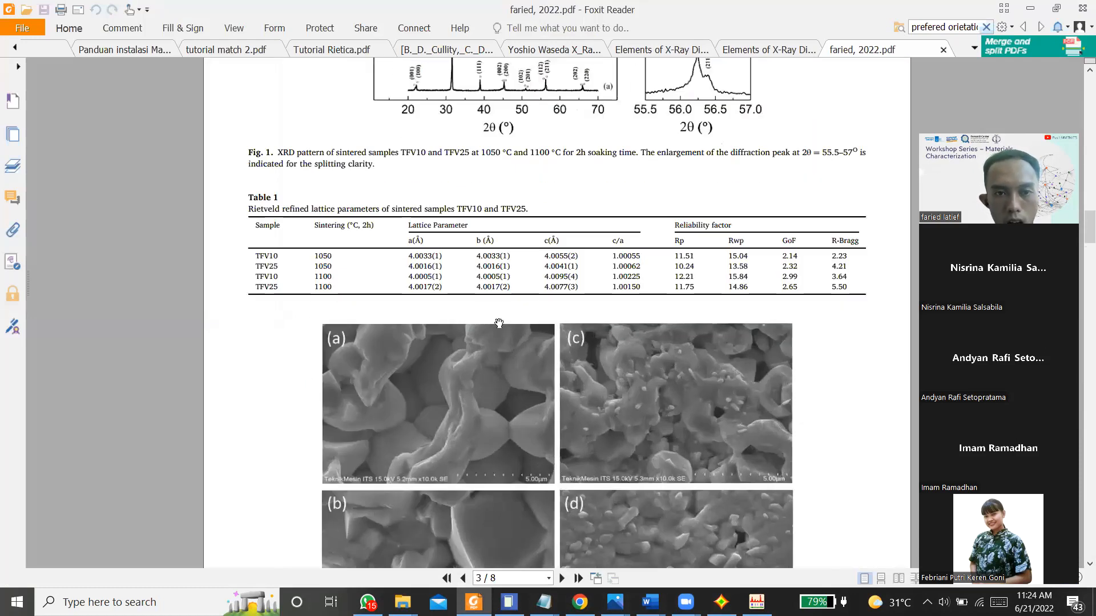
scroll(499, 323, up, 1)
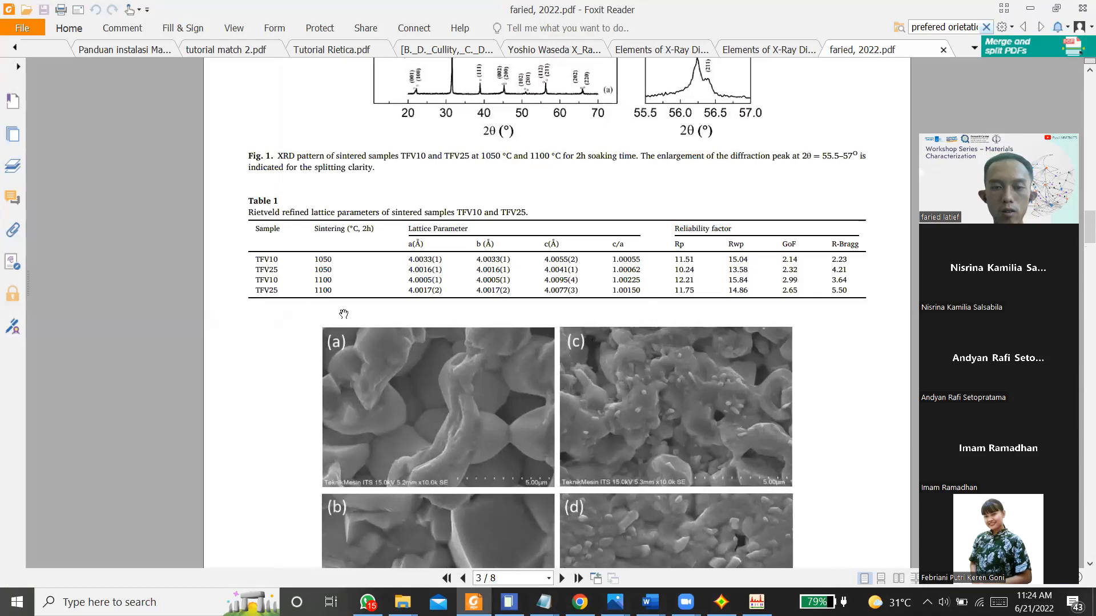
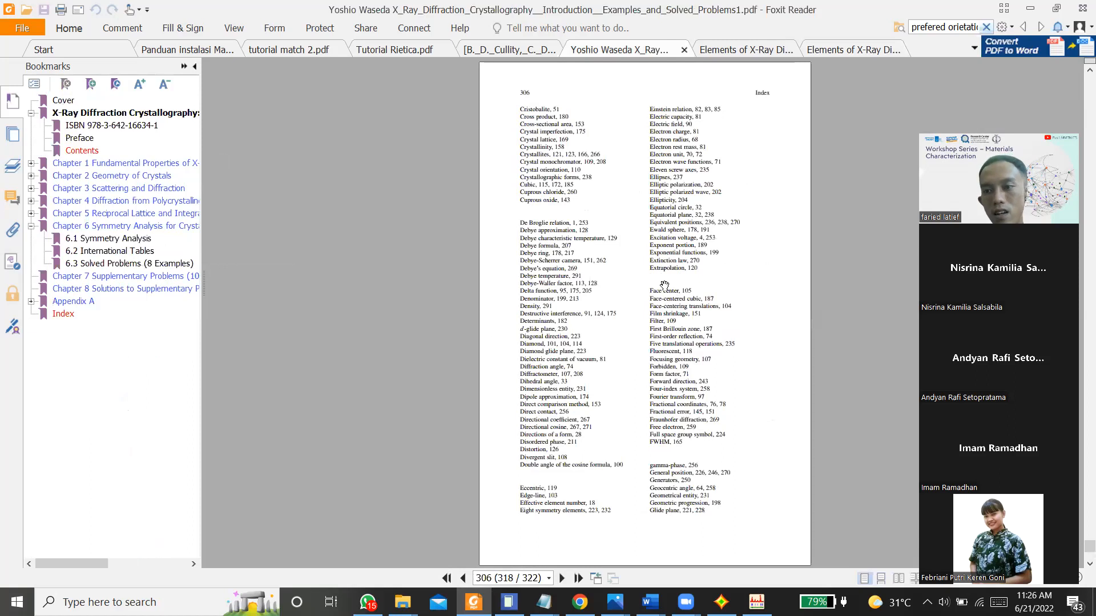
Step: Return from the index to the cover page of the X-Ray Diffraction Crystallography book
drag(1089, 547, 1083, 48)
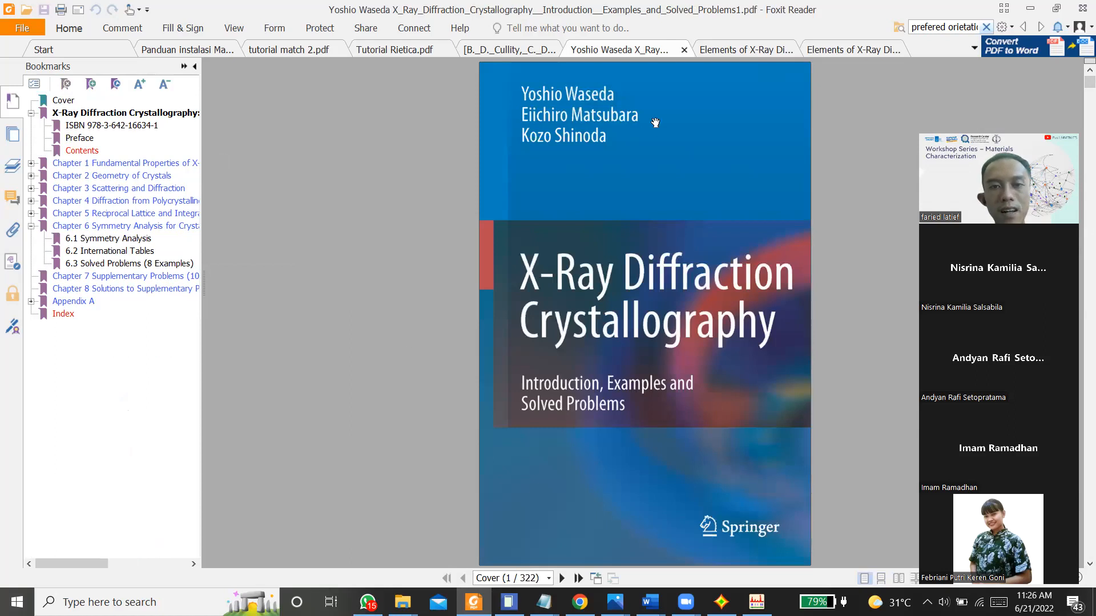
scroll(576, 210, down, 3)
scroll(576, 210, up, 3)
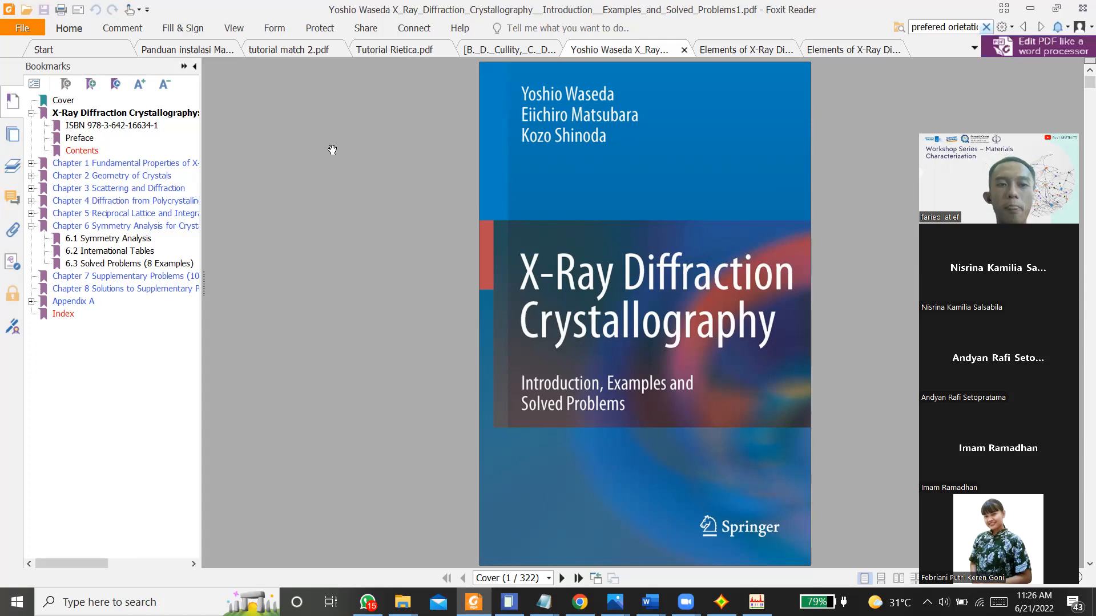
Step: Show the tutorial match 2.pdf document from its title, comparing it briefly with Tutorial Rietica.pdf
click(289, 50)
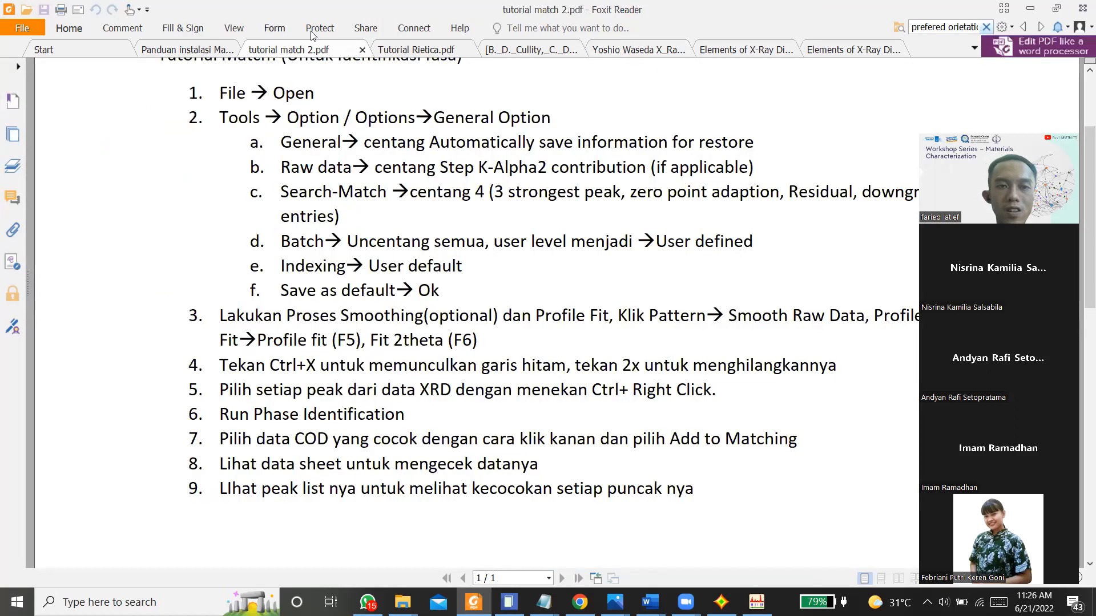
click(410, 50)
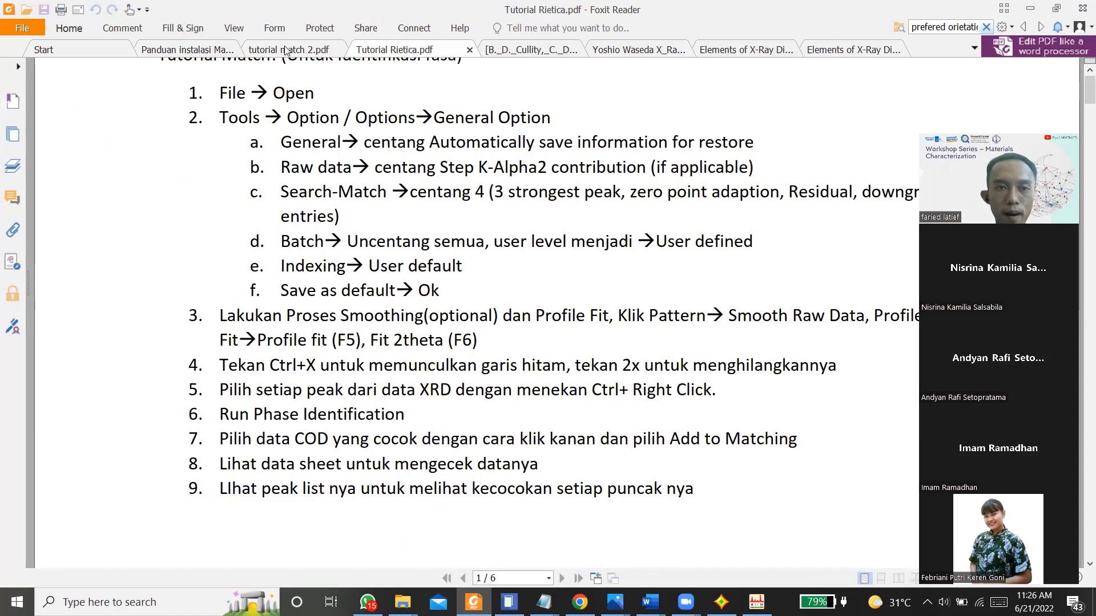
click(288, 49)
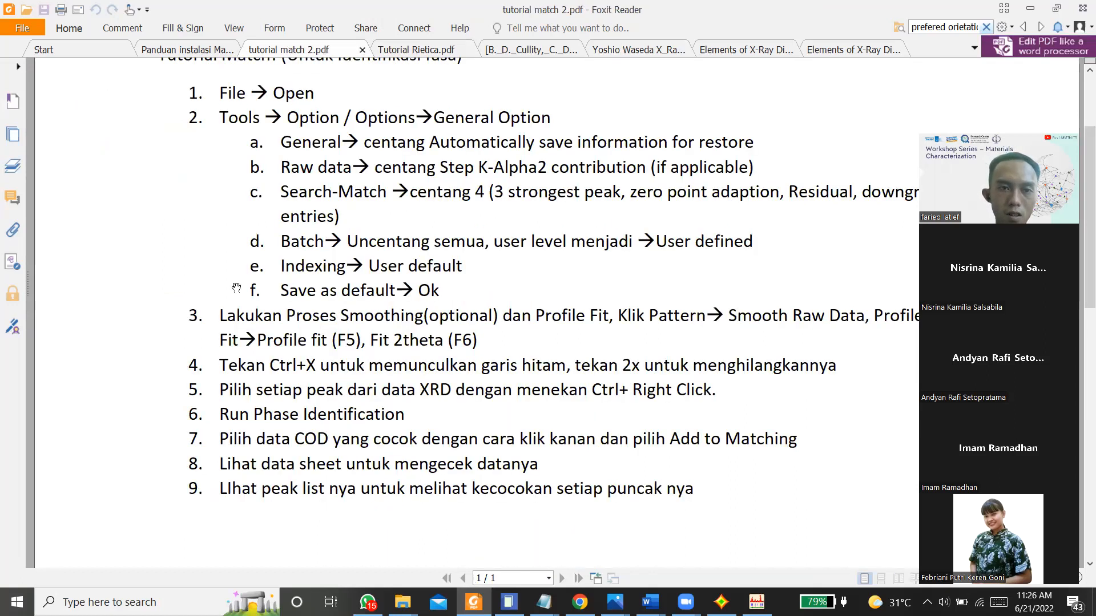
scroll(236, 288, up, 3)
scroll(236, 288, down, 6)
scroll(237, 288, up, 5)
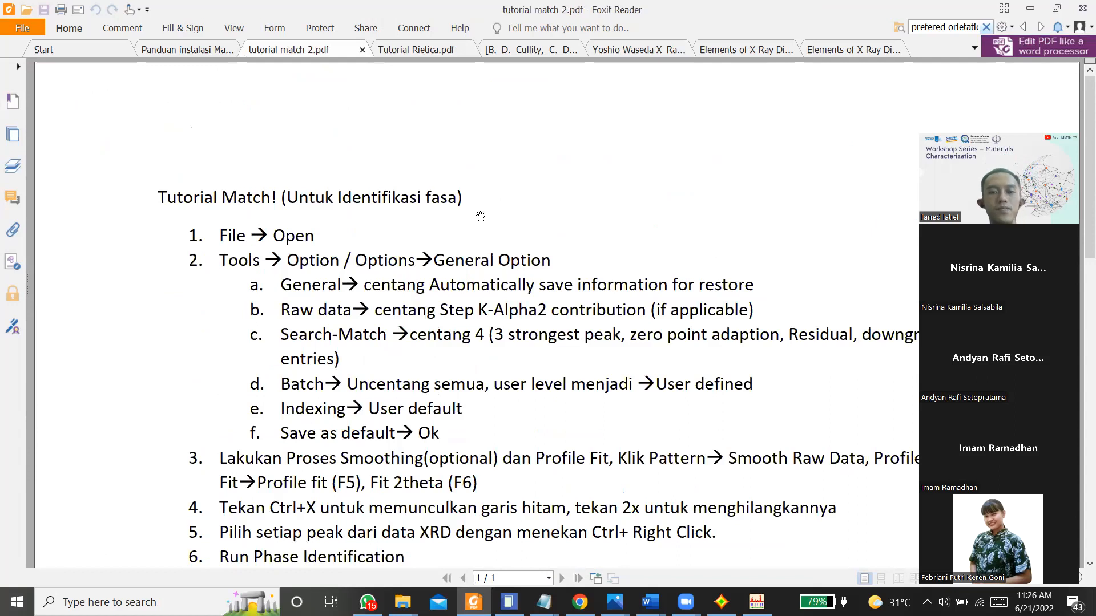
Step: Minimize Foxit Reader and File Explorer, switch to Google Drive in Chrome, and go to Drive Saya
click(1030, 9)
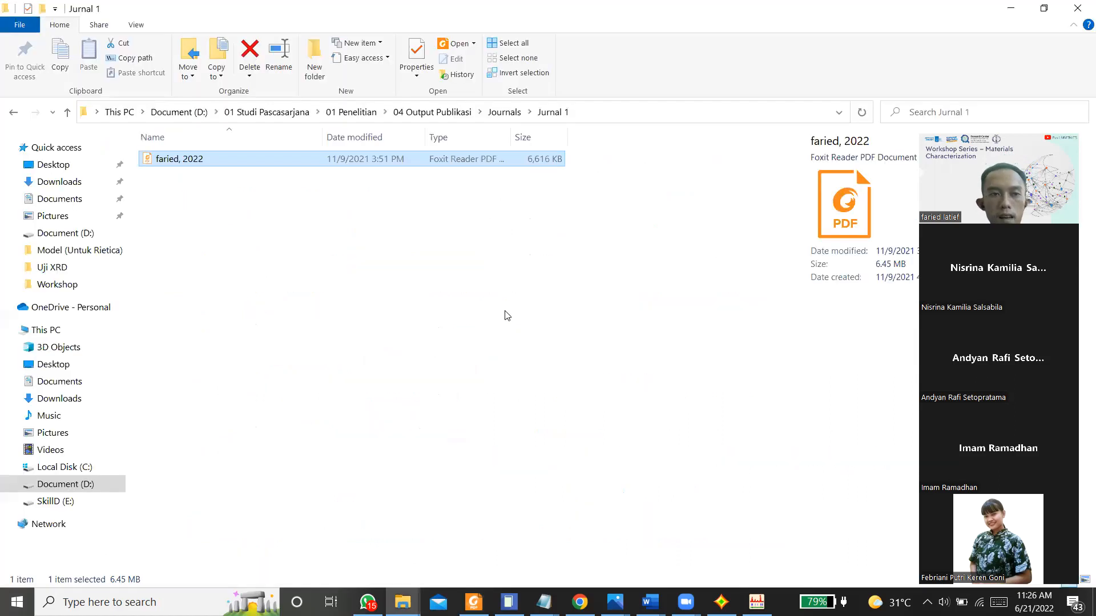
click(1006, 9)
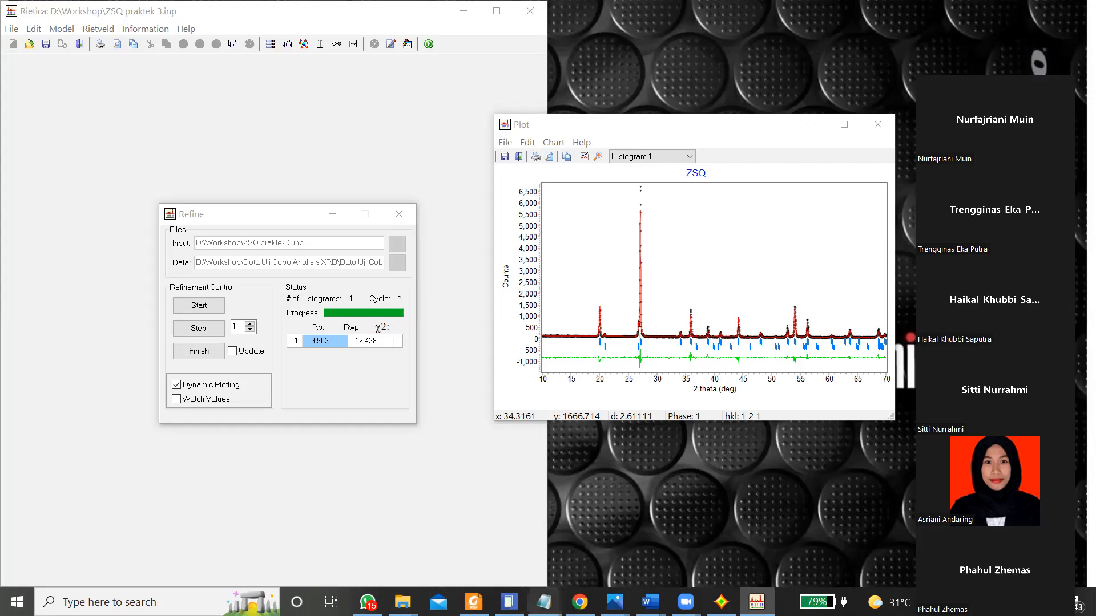
click(580, 602)
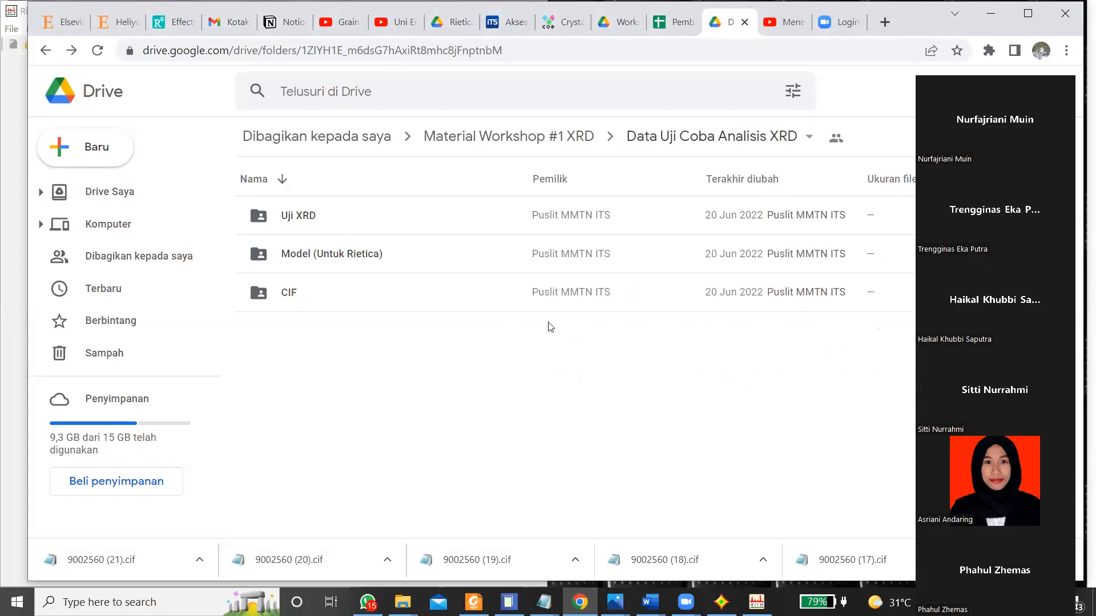
click(97, 157)
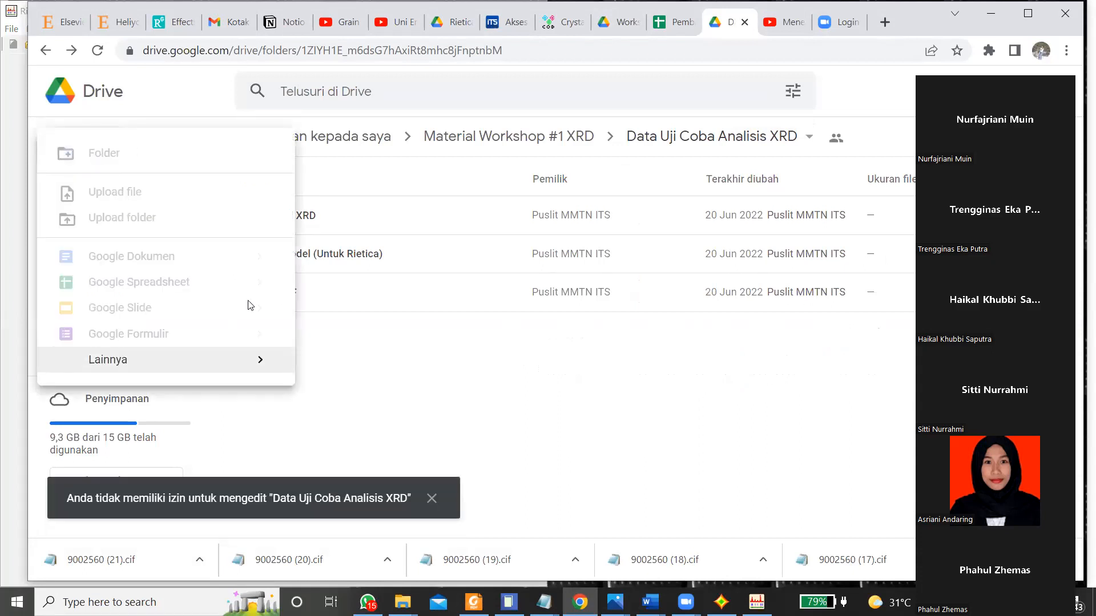
click(427, 503)
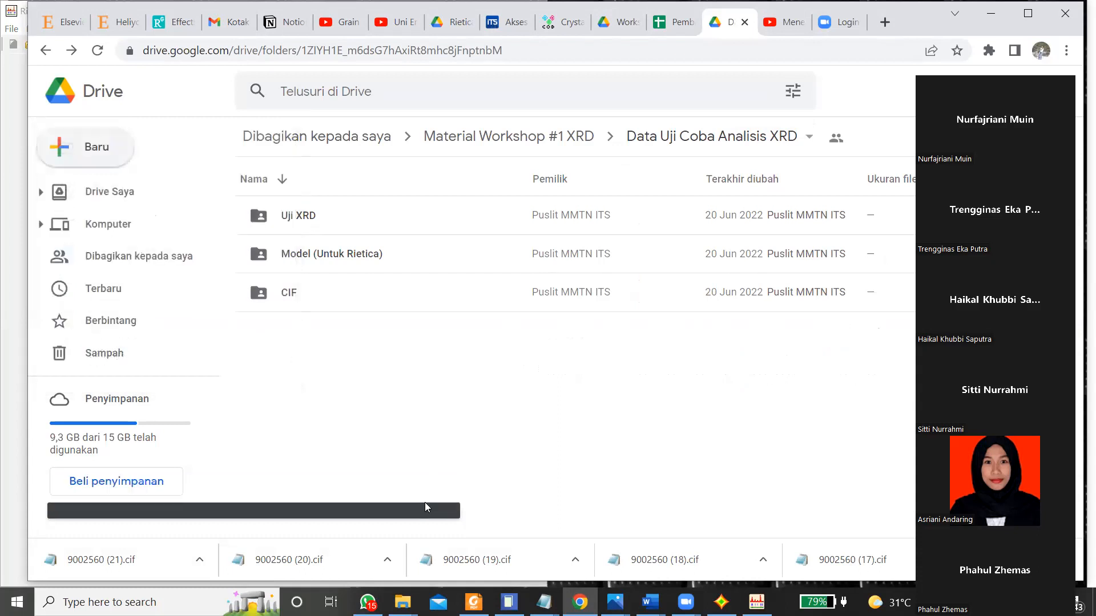
click(88, 192)
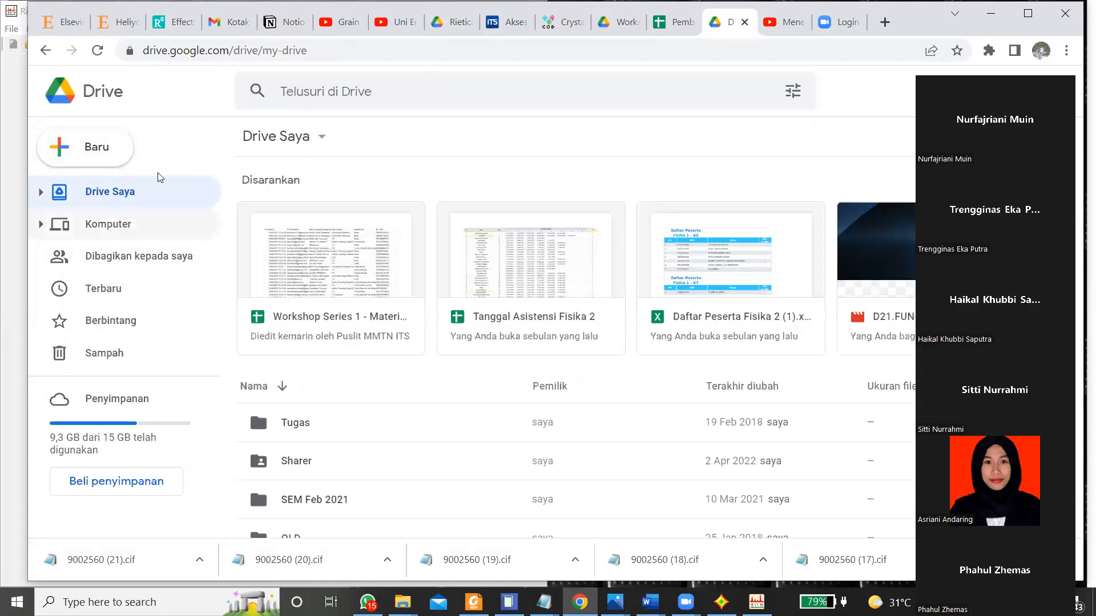
click(83, 147)
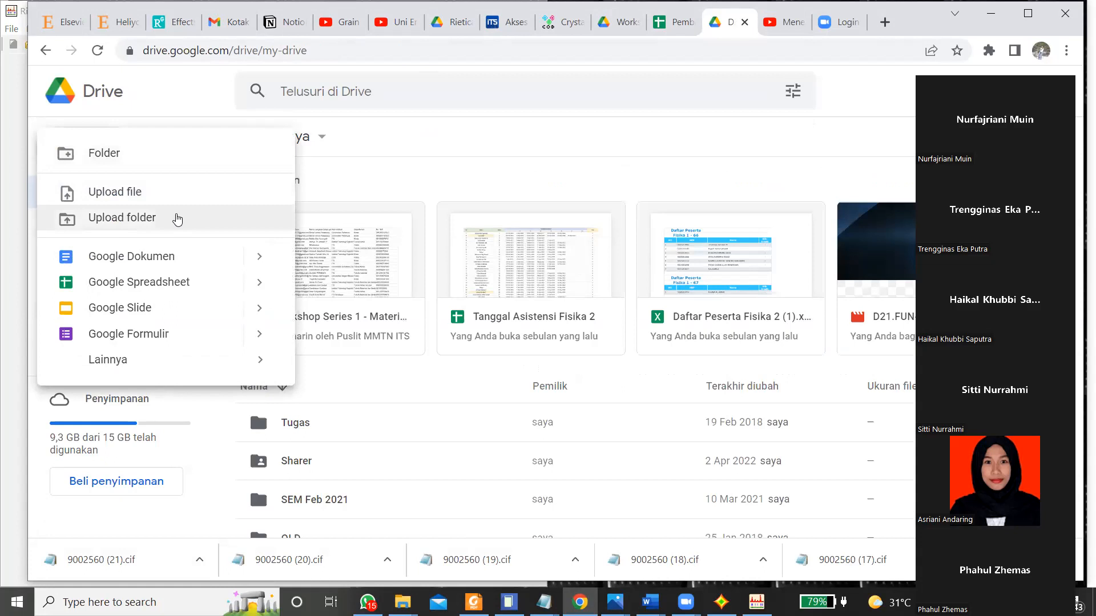
click(178, 218)
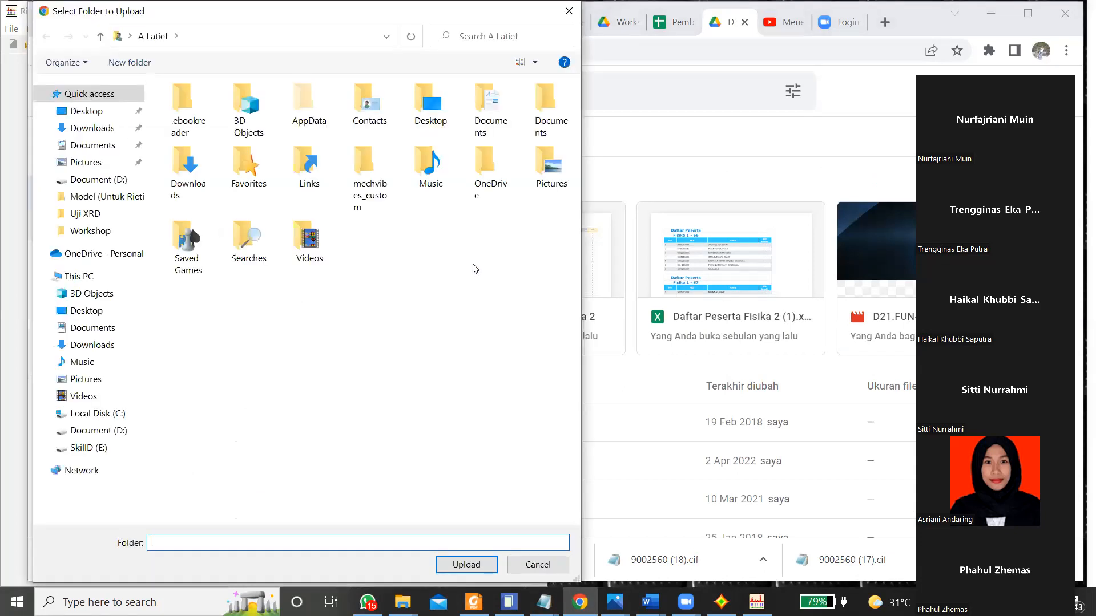
click(538, 565)
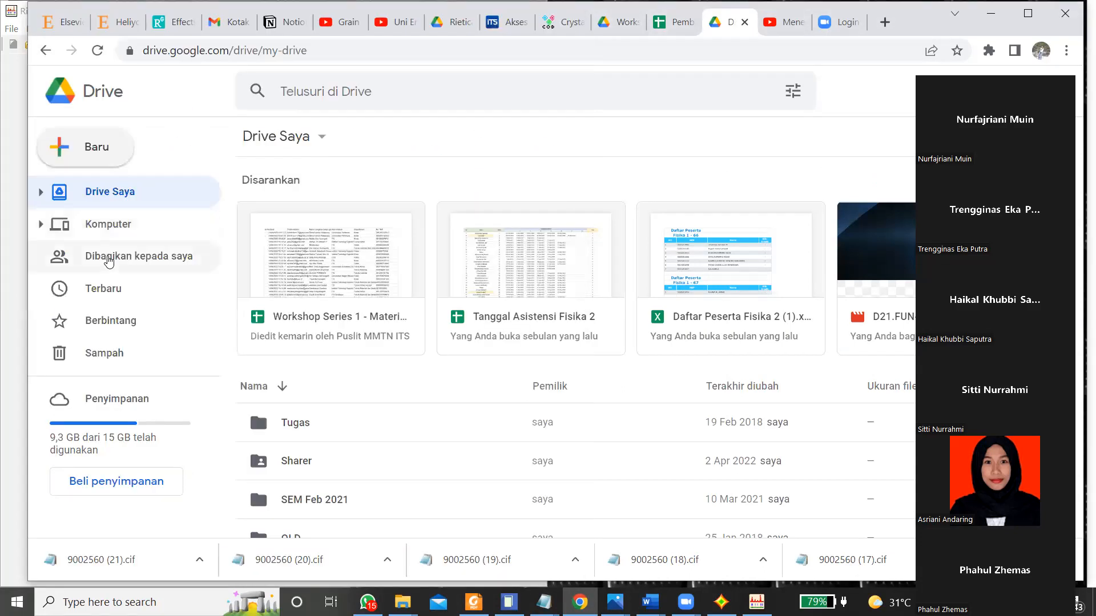
Step: Start a file upload and browse drive D through 01 Studi Pascasarjana, 01 Penelitian and 02 Proses Penelitian to the Penggunaan Alat Karakterisasi folder
click(58, 160)
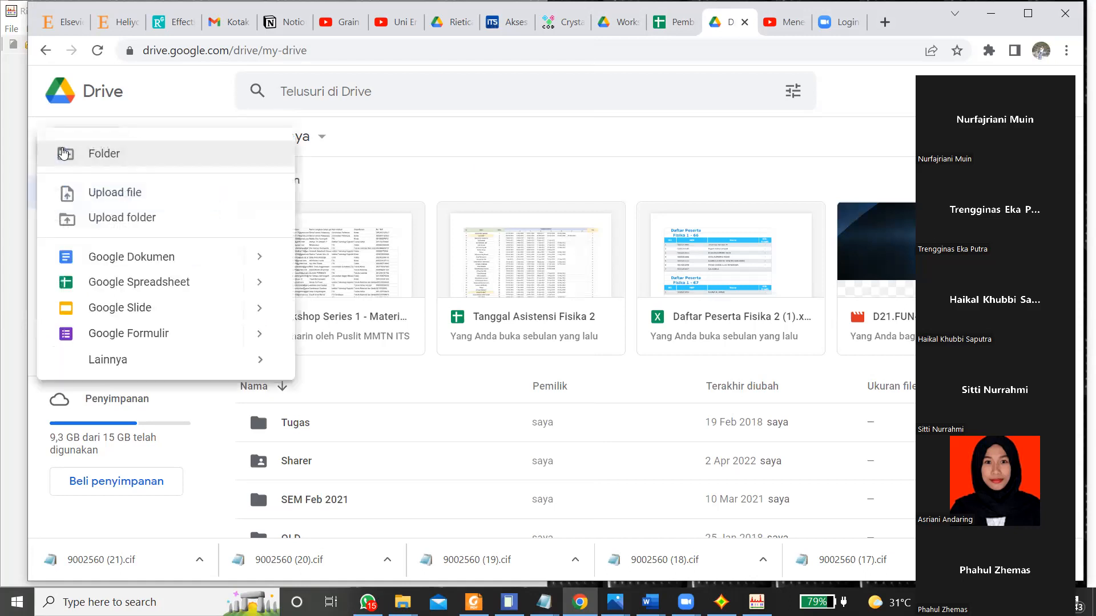
click(97, 197)
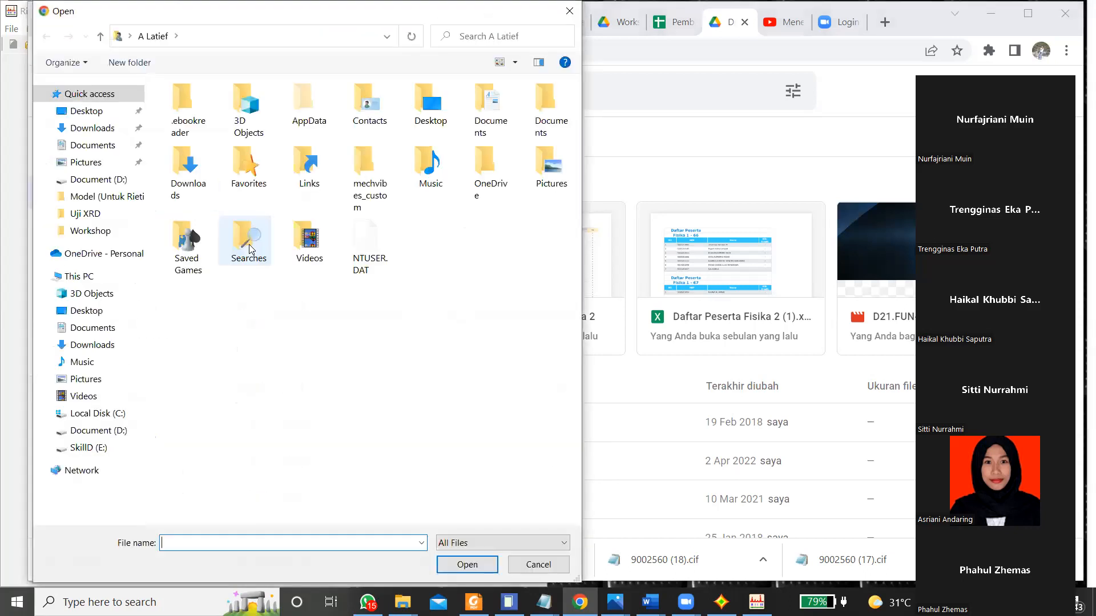
click(106, 431)
key(Tab)
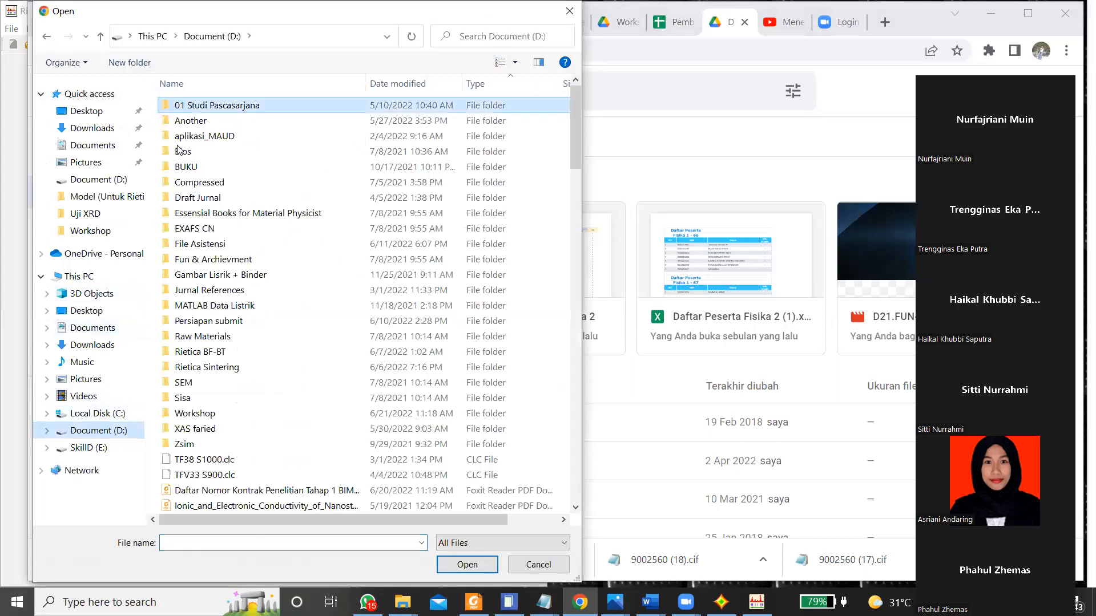
key(Return)
key(Return)
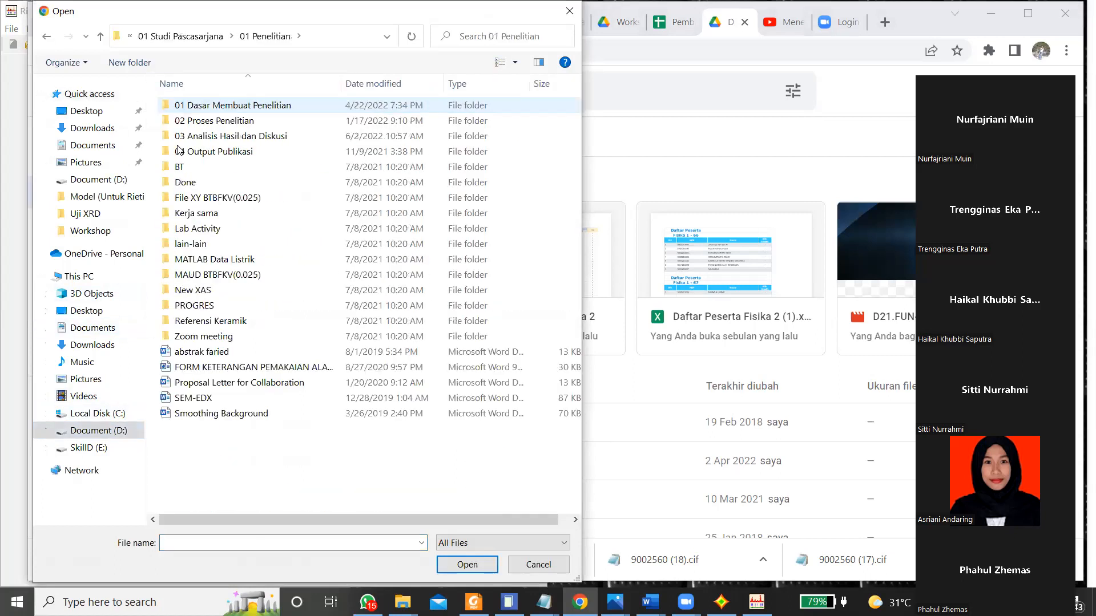
double_click(197, 121)
double_click(193, 136)
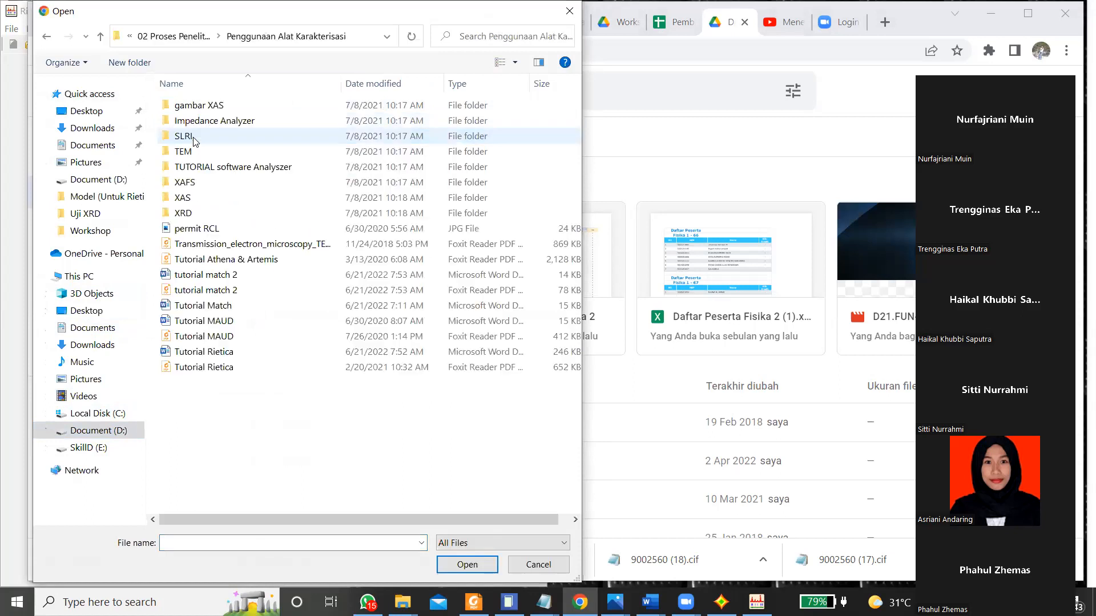
Step: Upload the Tutorial Rietica PDF from the Penggunaan Alat Karakterisasi folder to Drive Saya
click(207, 292)
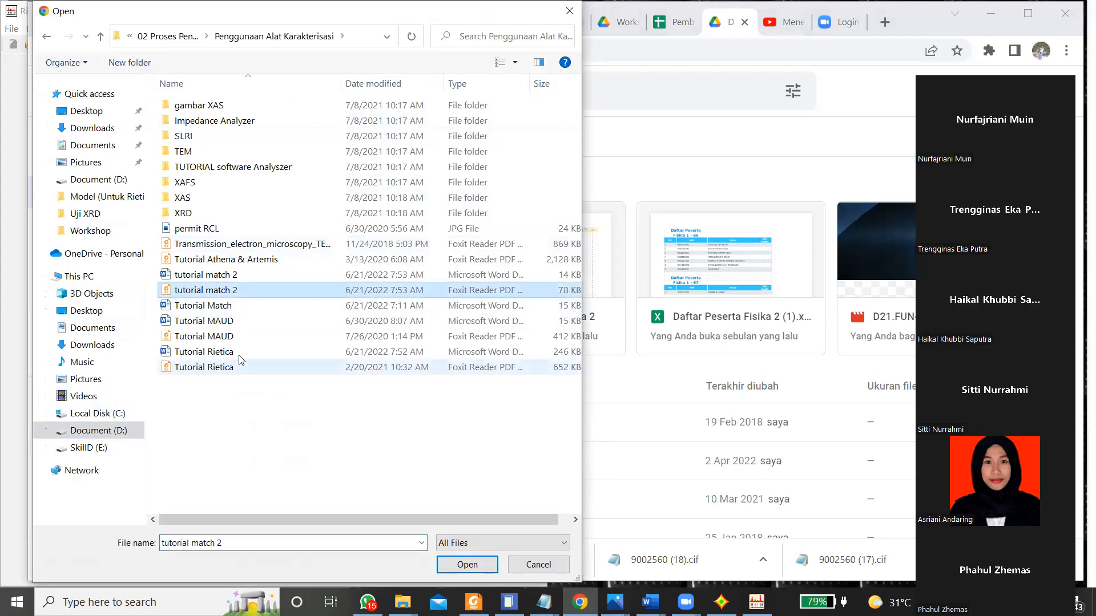
ctrl+click(230, 370)
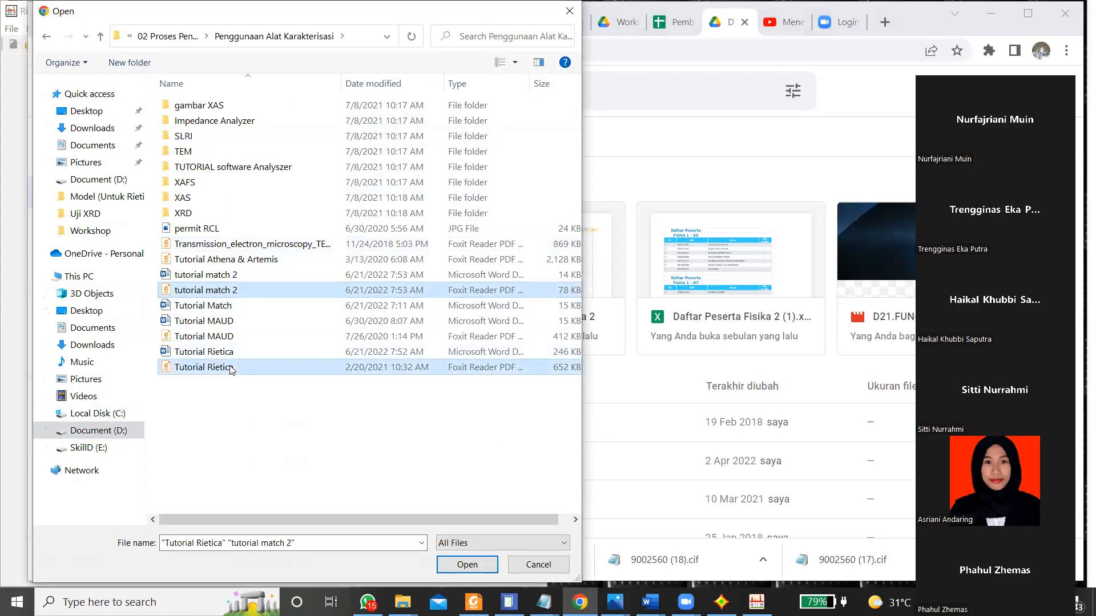
double_click(230, 370)
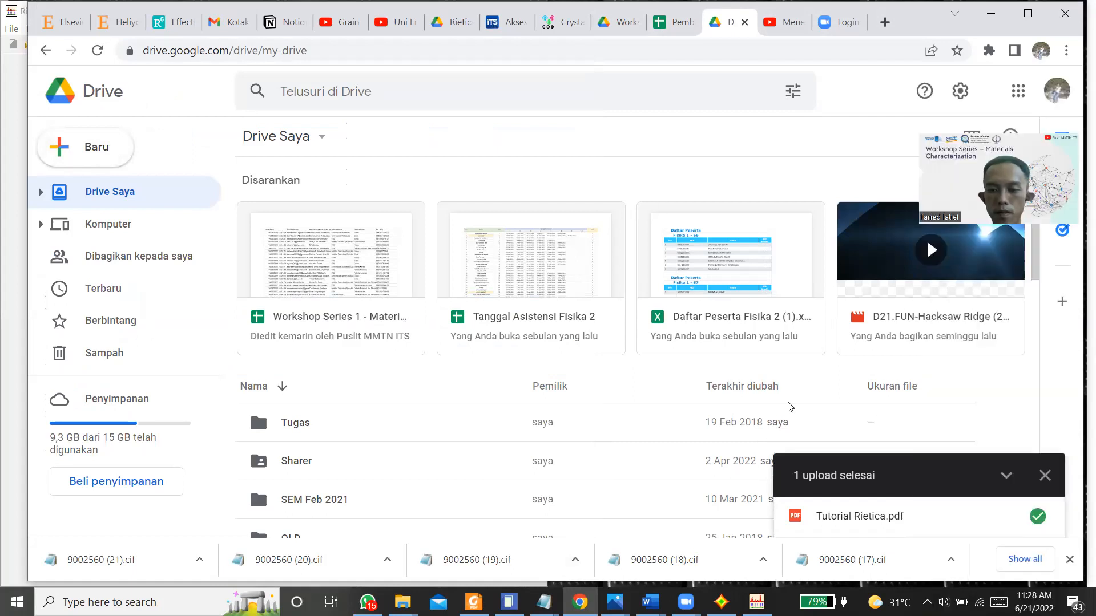
Step: Search Drive for "match" and locate the uploaded Tutorial Rietica.pdf in the Drive Saya file list
scroll(718, 416, down, 4)
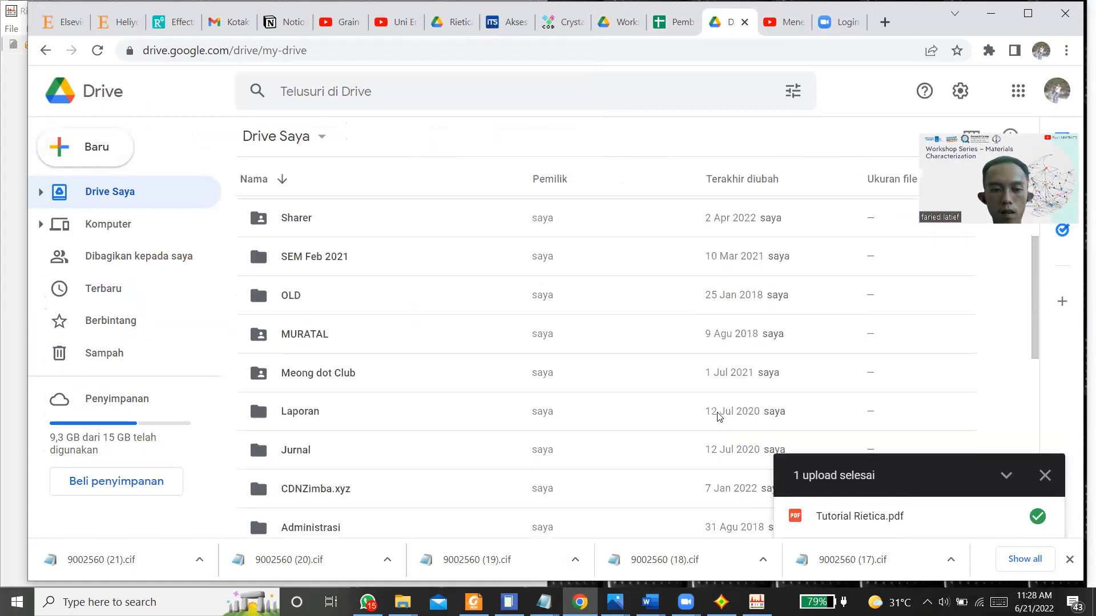
scroll(717, 416, down, 8)
scroll(718, 416, up, 12)
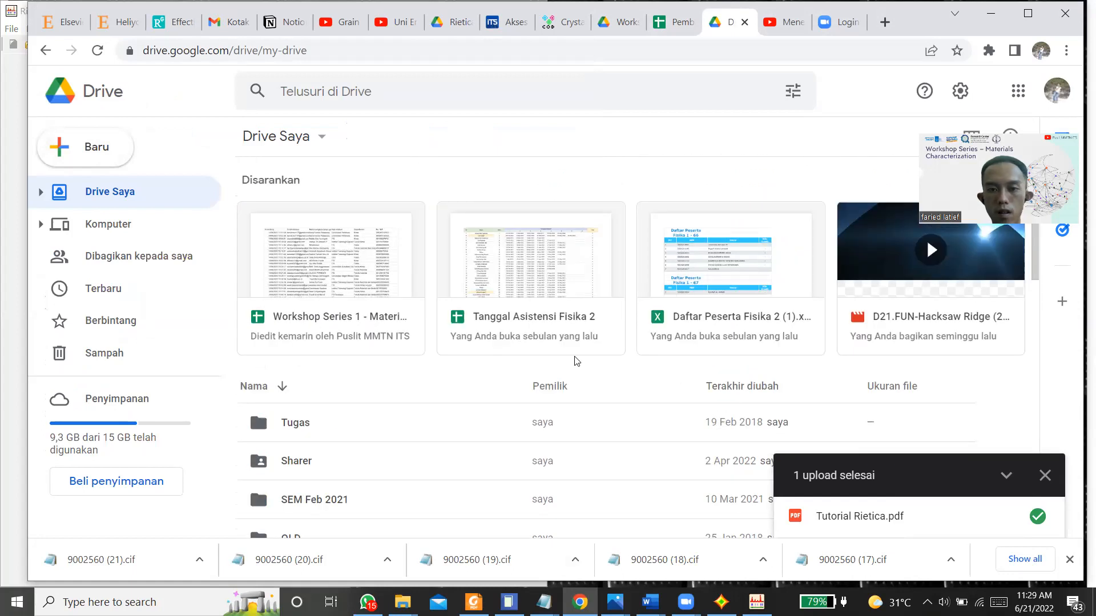
scroll(576, 361, down, 4)
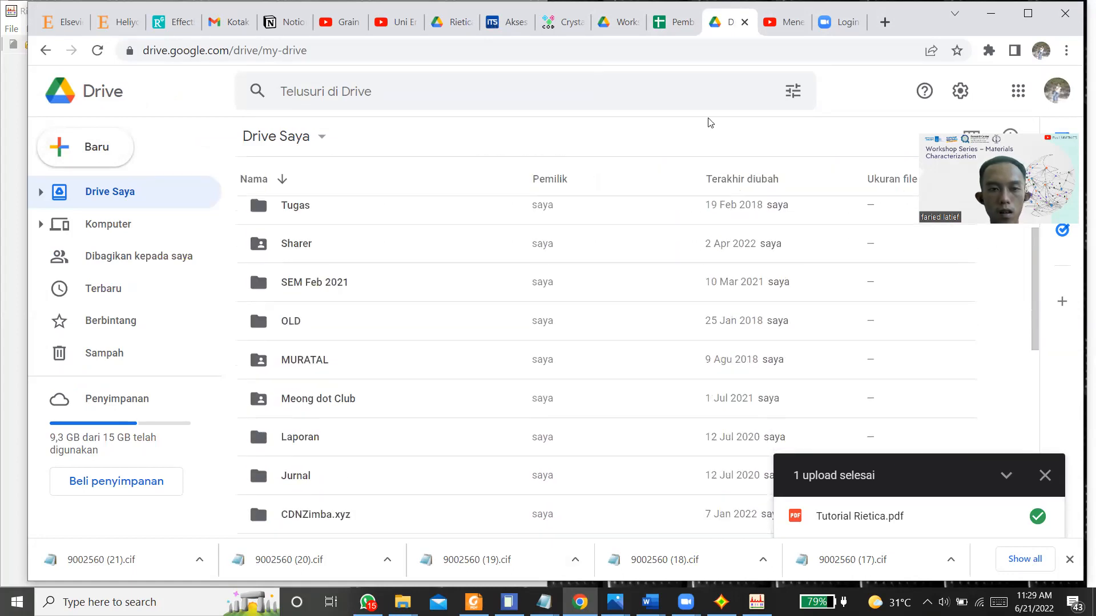
key(slash)
text(matc)
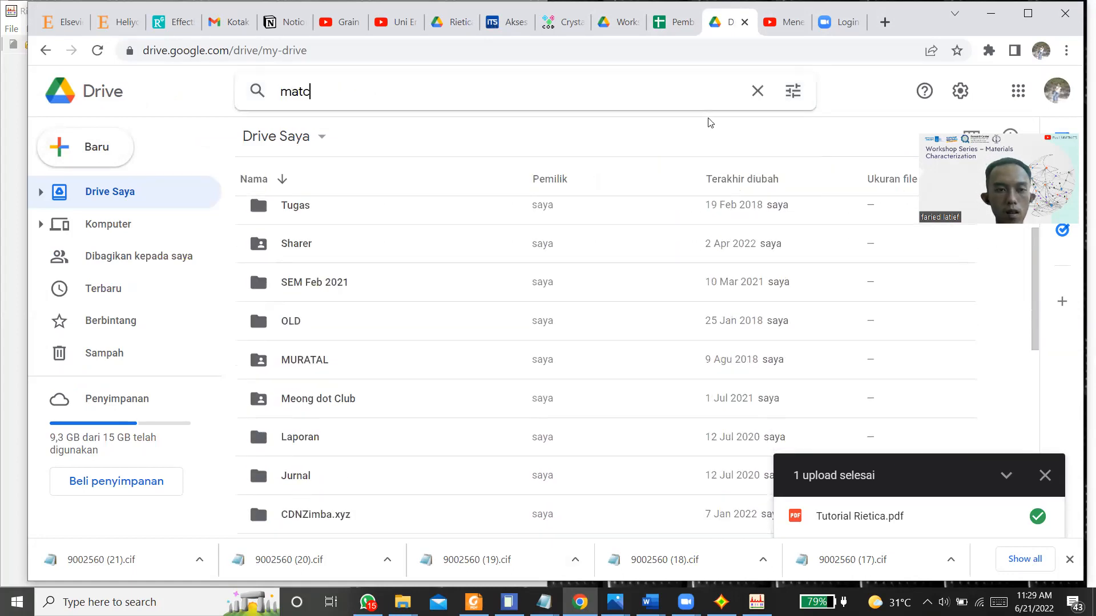
text(h)
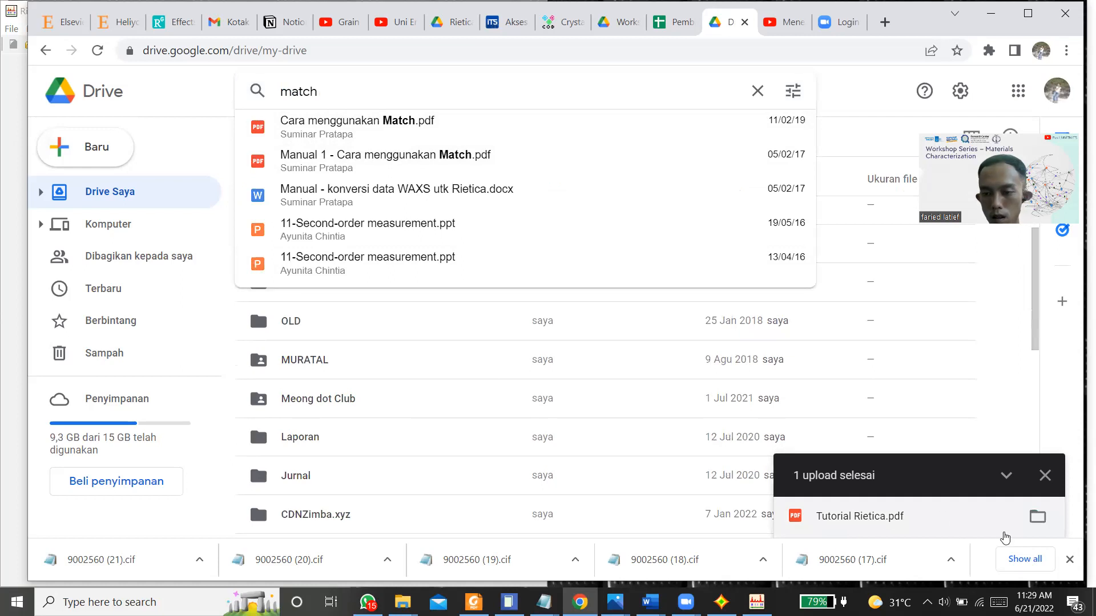
click(1037, 517)
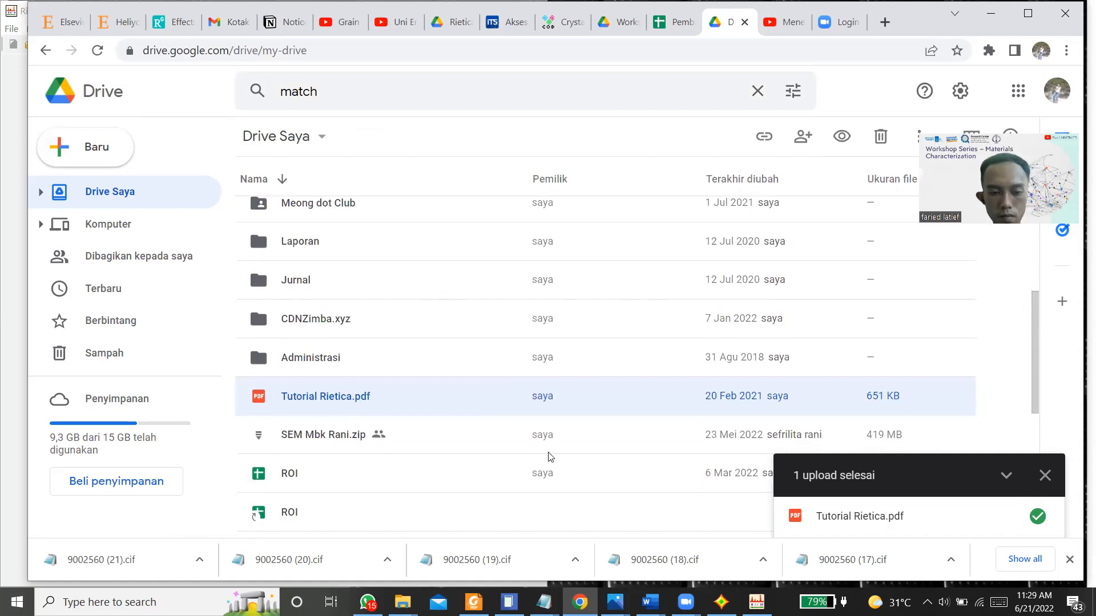
click(402, 602)
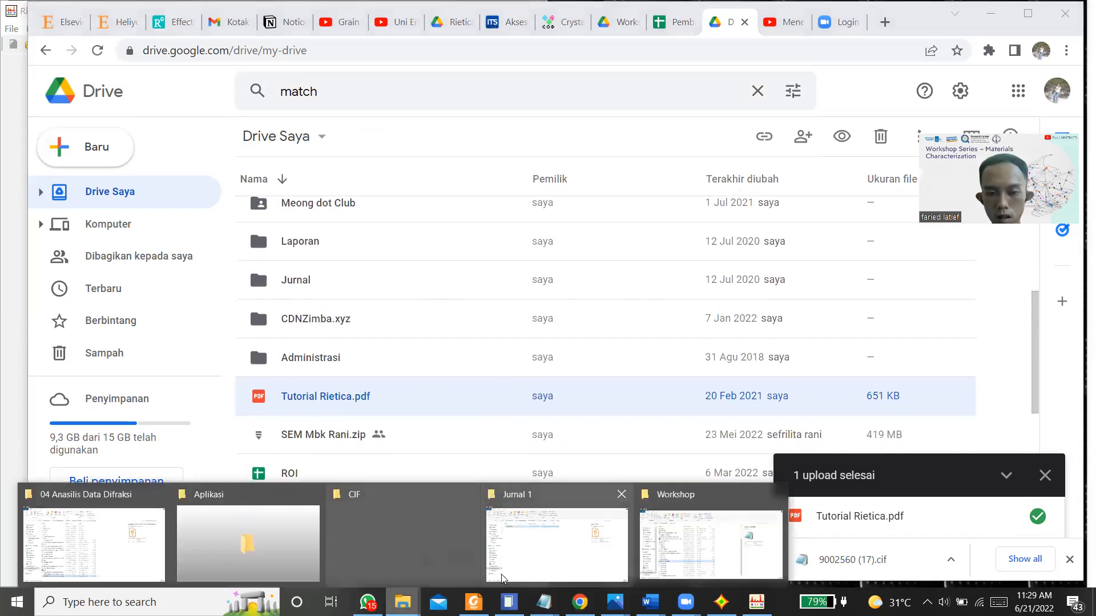
click(116, 532)
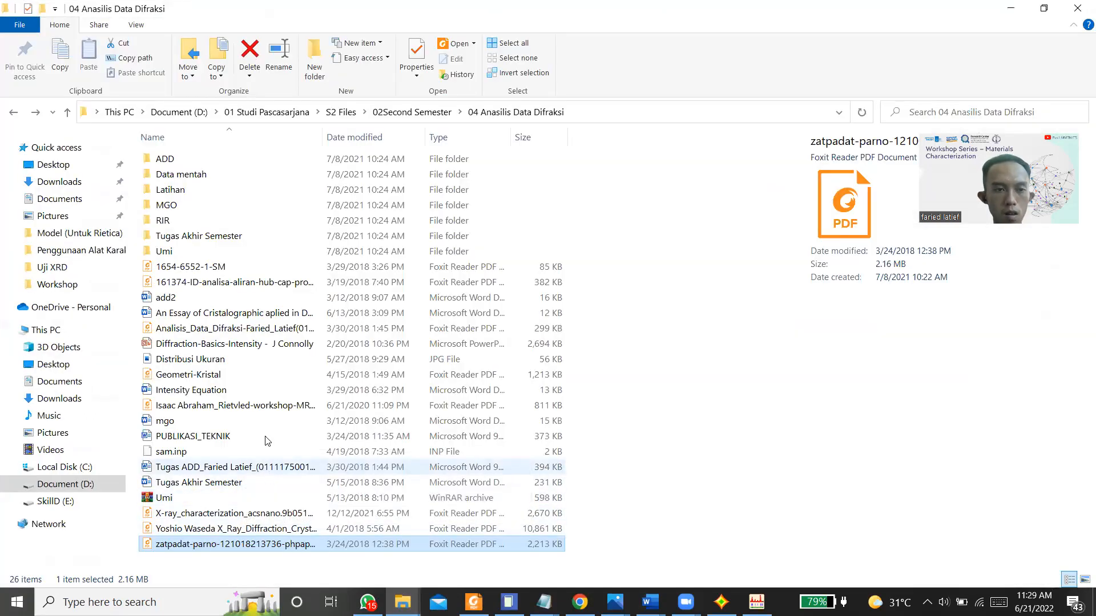
click(1010, 8)
Step: Share Tutorial Rietica.pdf with general access set to Siapa saja yang memiliki link
right_click(328, 406)
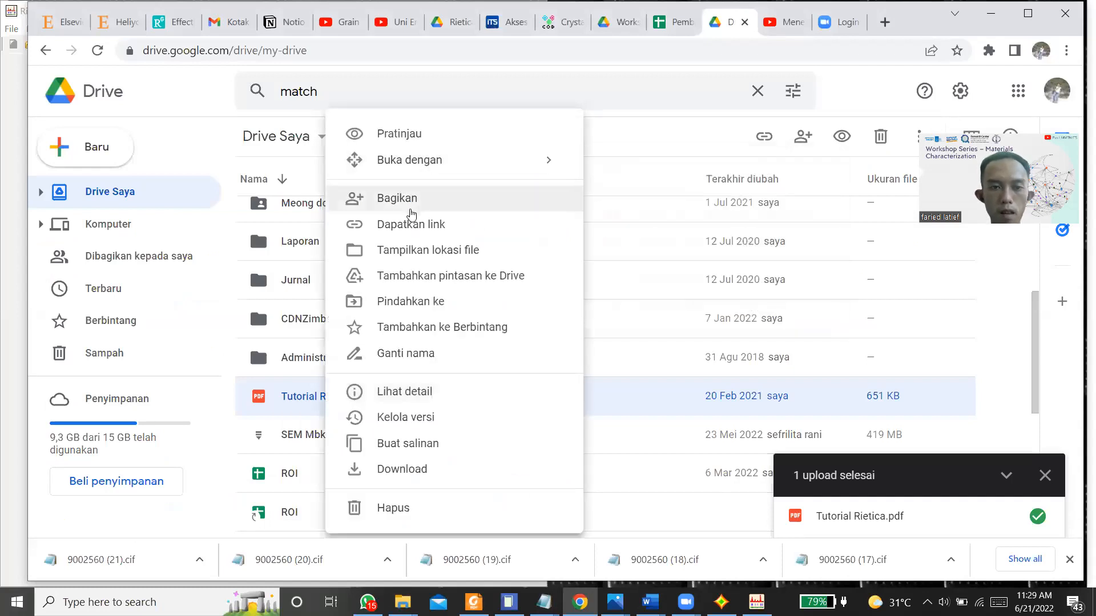
click(410, 209)
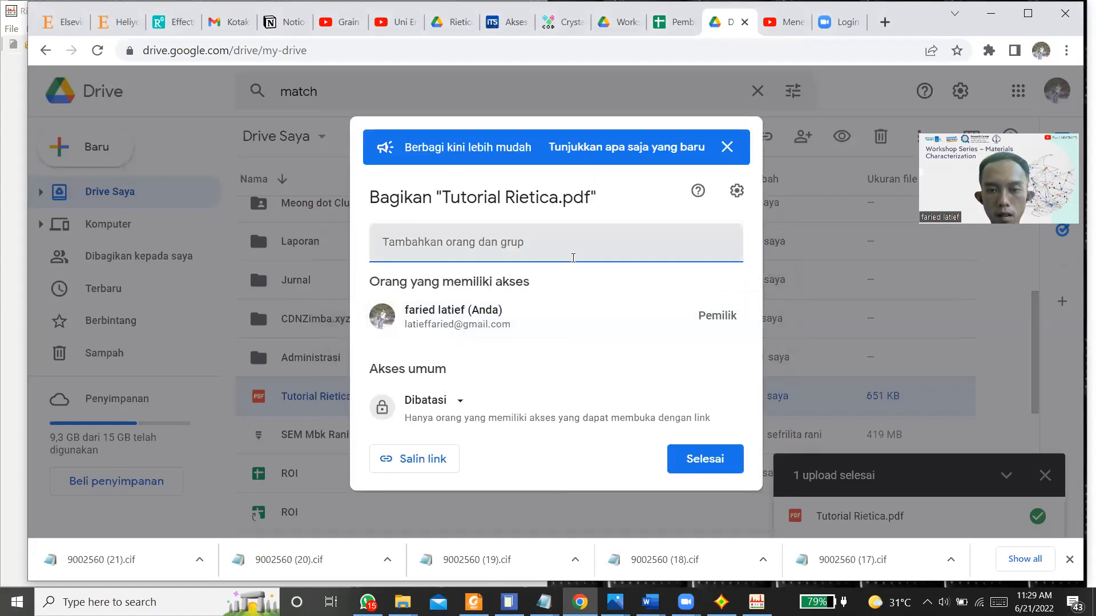
click(456, 407)
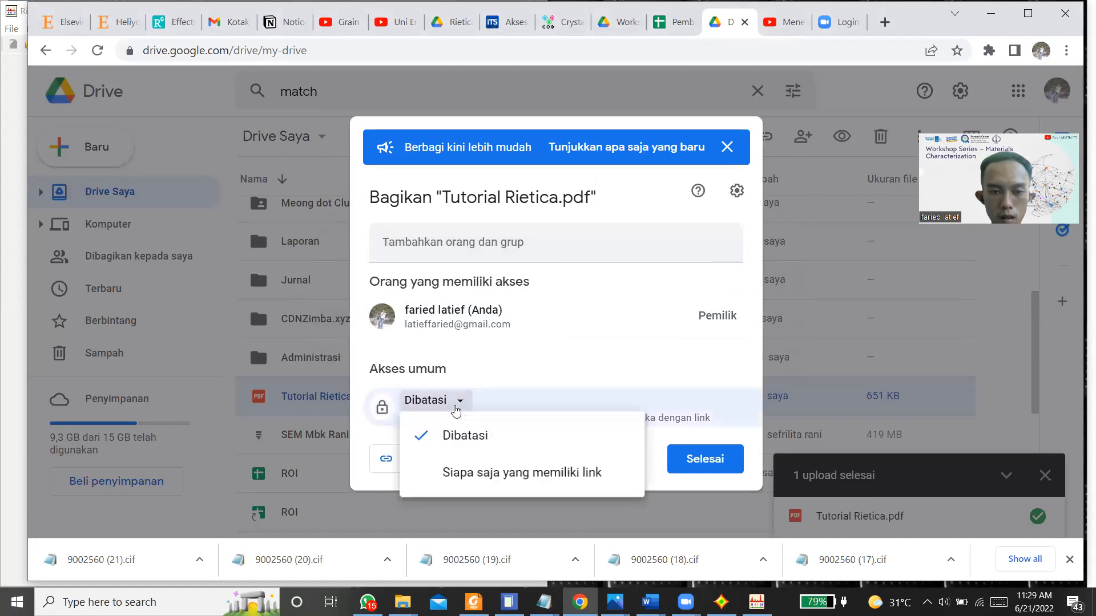
click(477, 473)
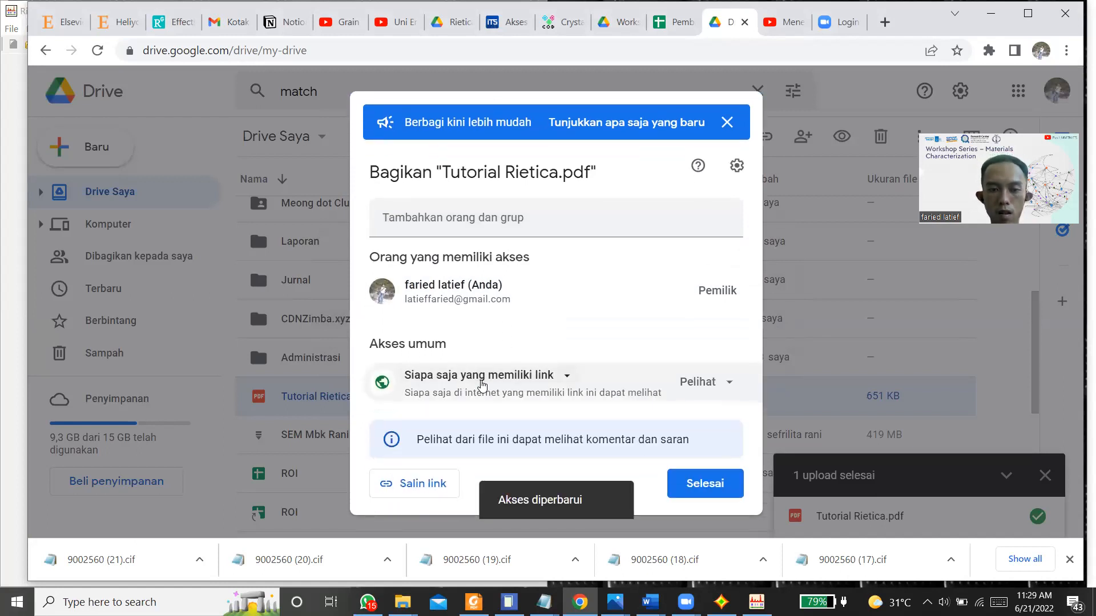
Step: Copy the sharing link of Tutorial Rietica.pdf and switch to the Zoom Meeting Controls window
click(411, 484)
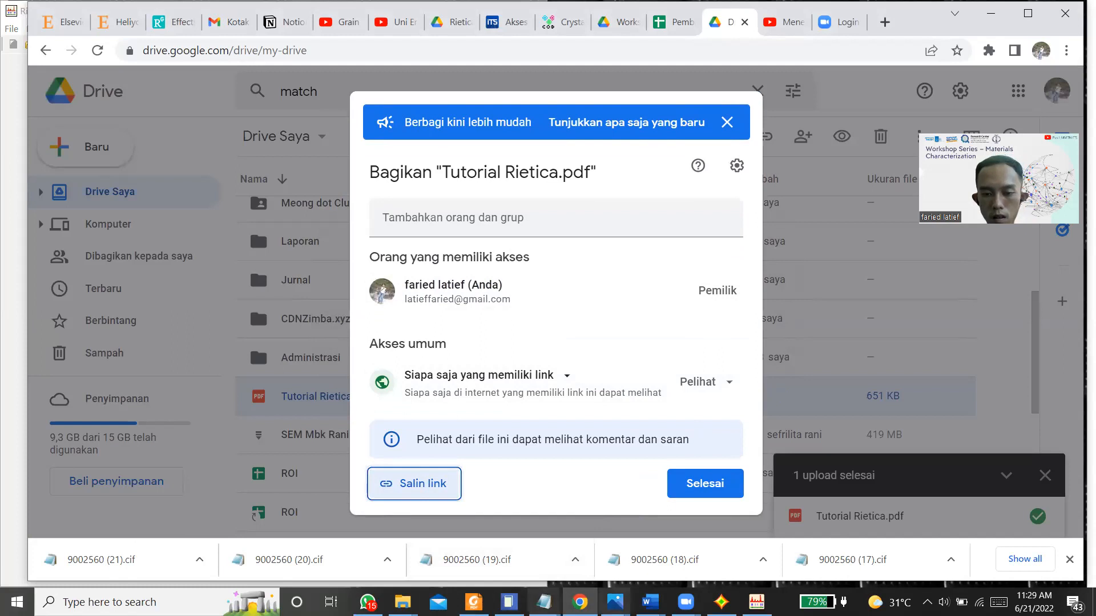
click(685, 602)
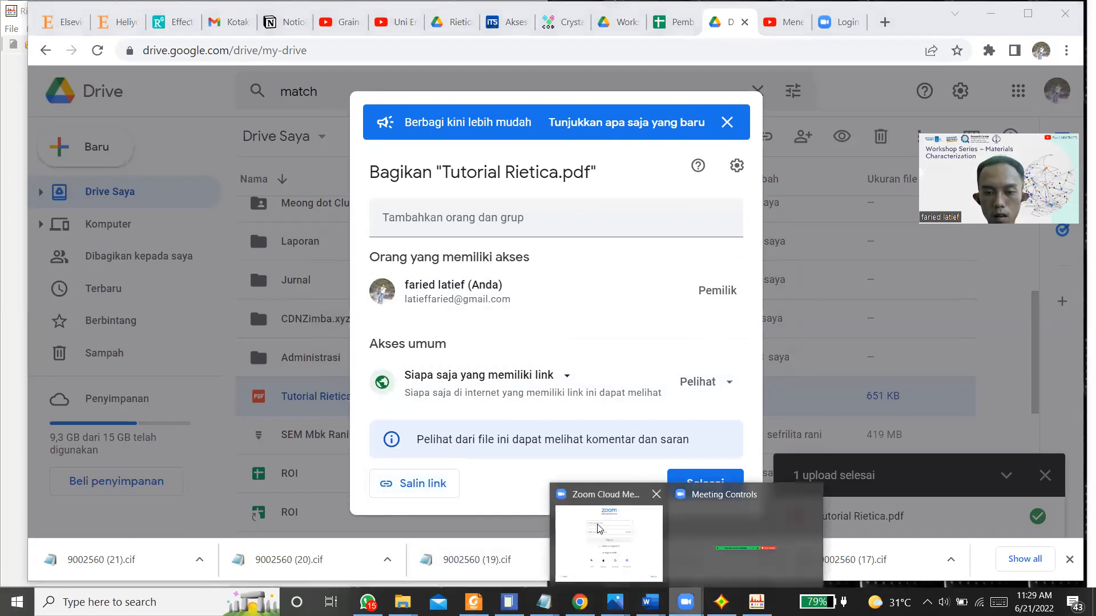
click(692, 546)
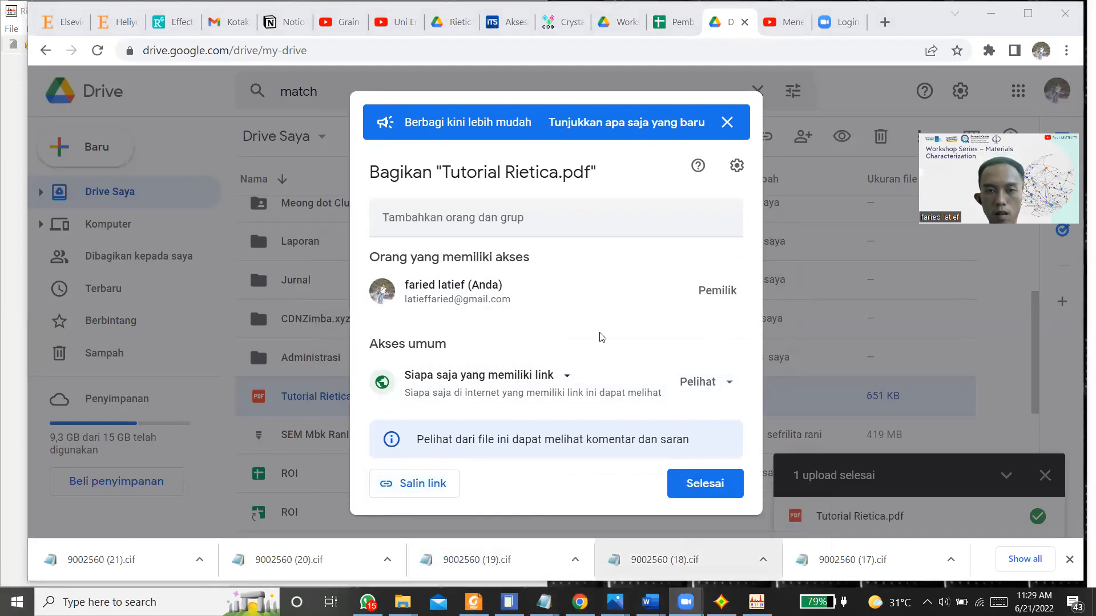
Step: Close the sharing notice and dialog for Tutorial Rietica.pdf, and minimize the browser to return to the Zoom Meeting Controls
click(728, 123)
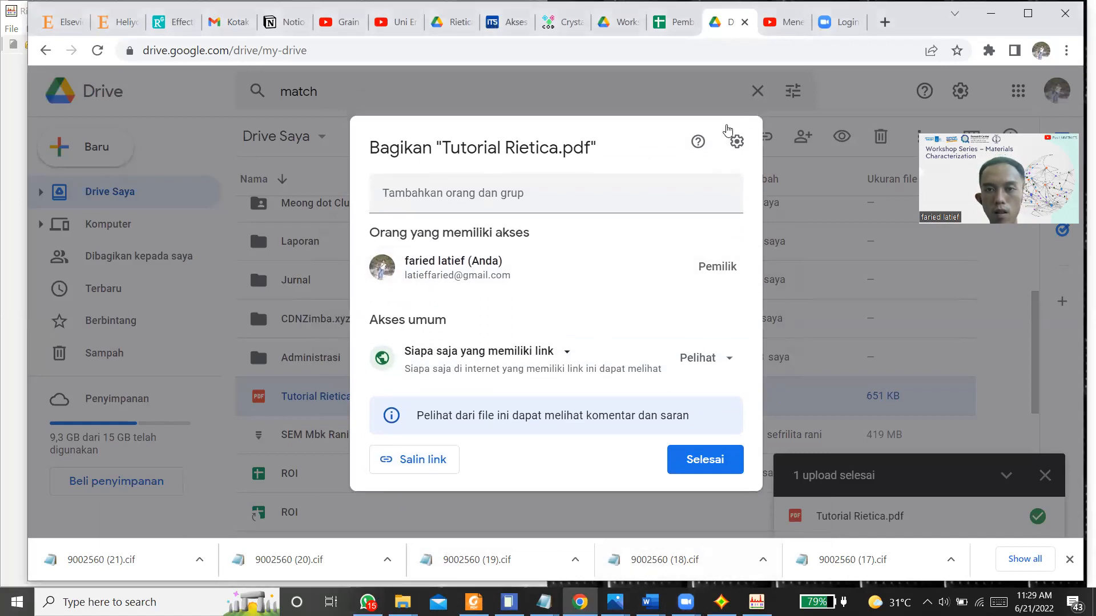
key(Escape)
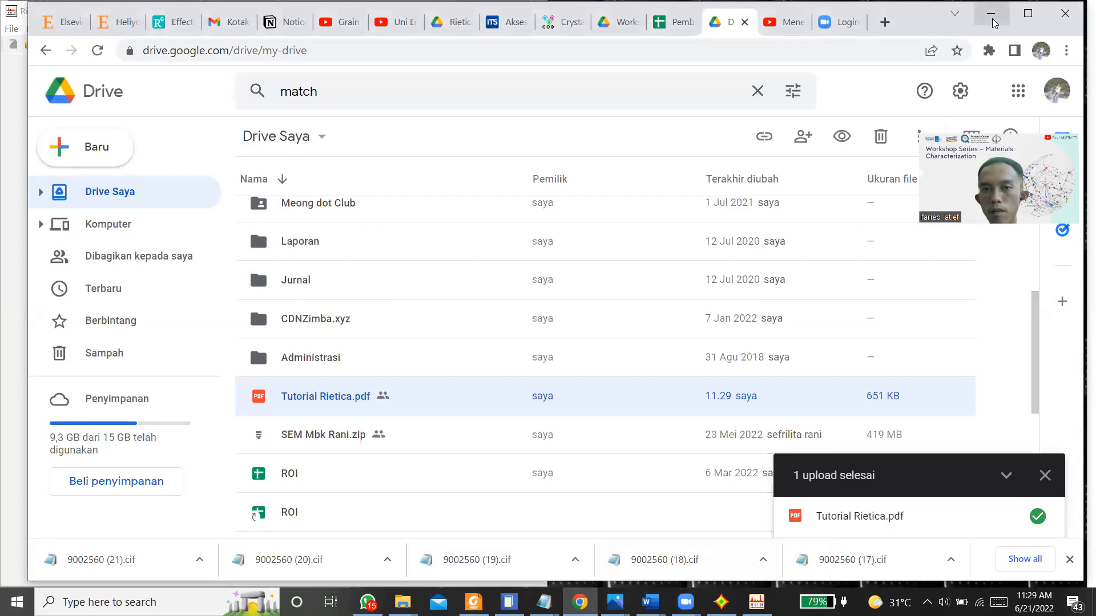
click(991, 14)
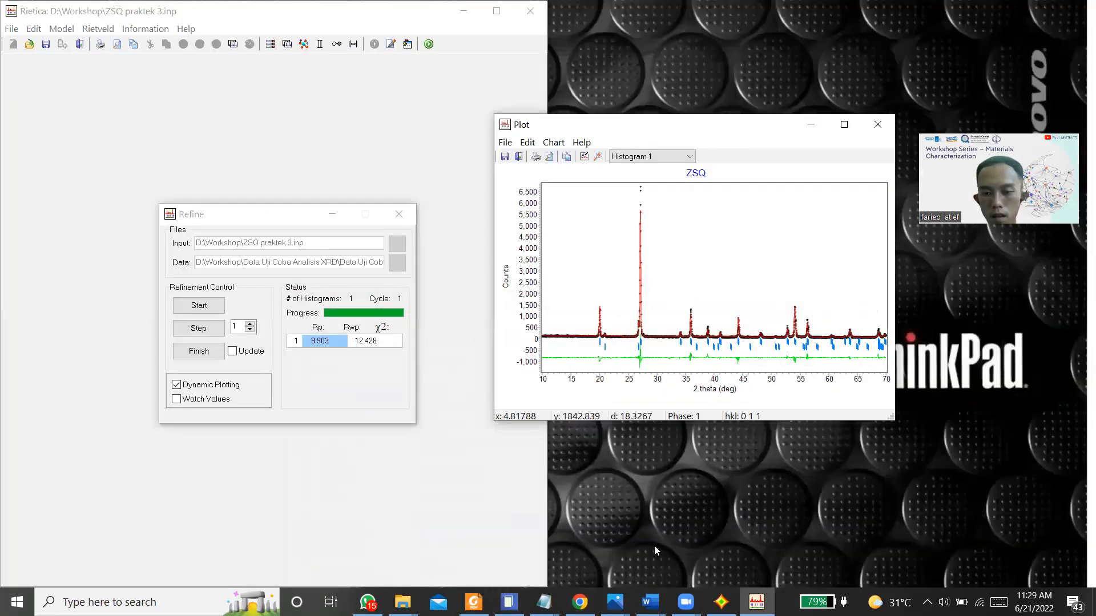
click(685, 602)
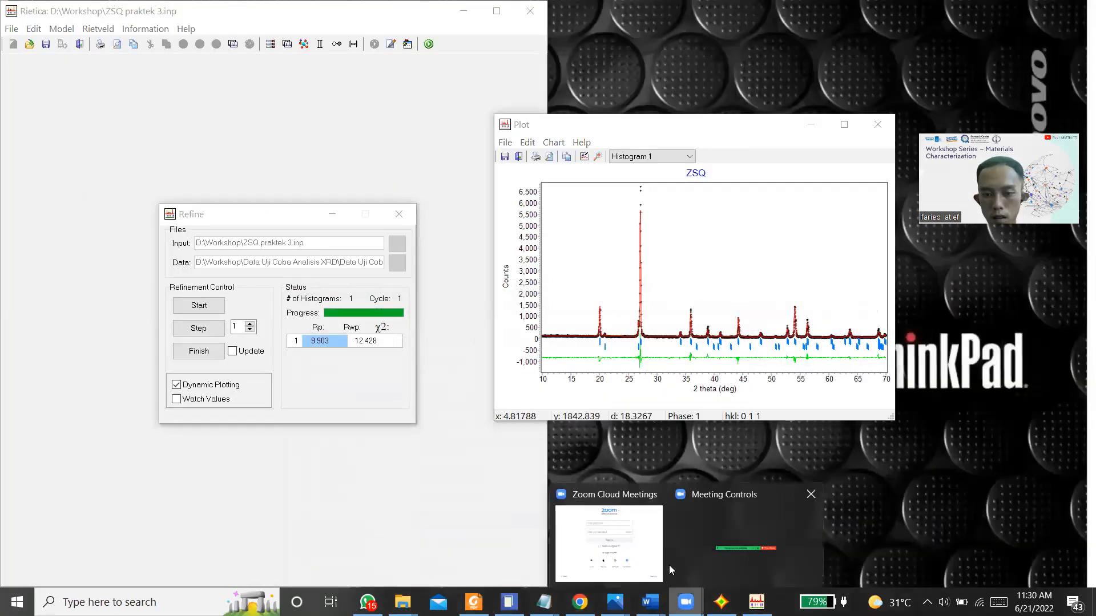
click(700, 554)
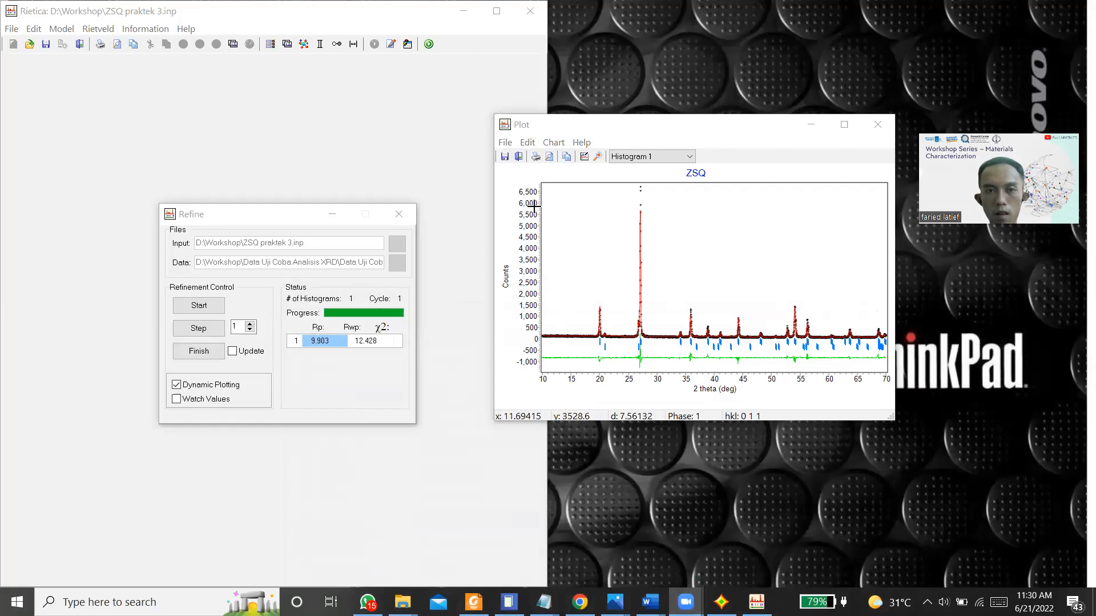